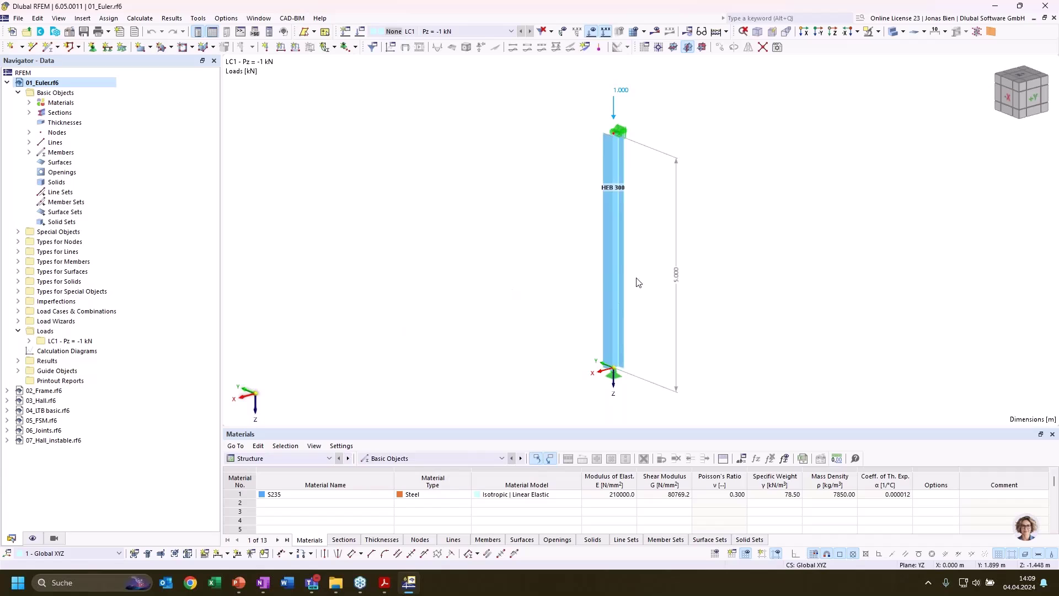
# - Activate the Structure Stability add-on in the base data of the 01_Euler model
pyautogui.moveTo(769, 226); pyautogui.dragTo(746, 226, button='middle')
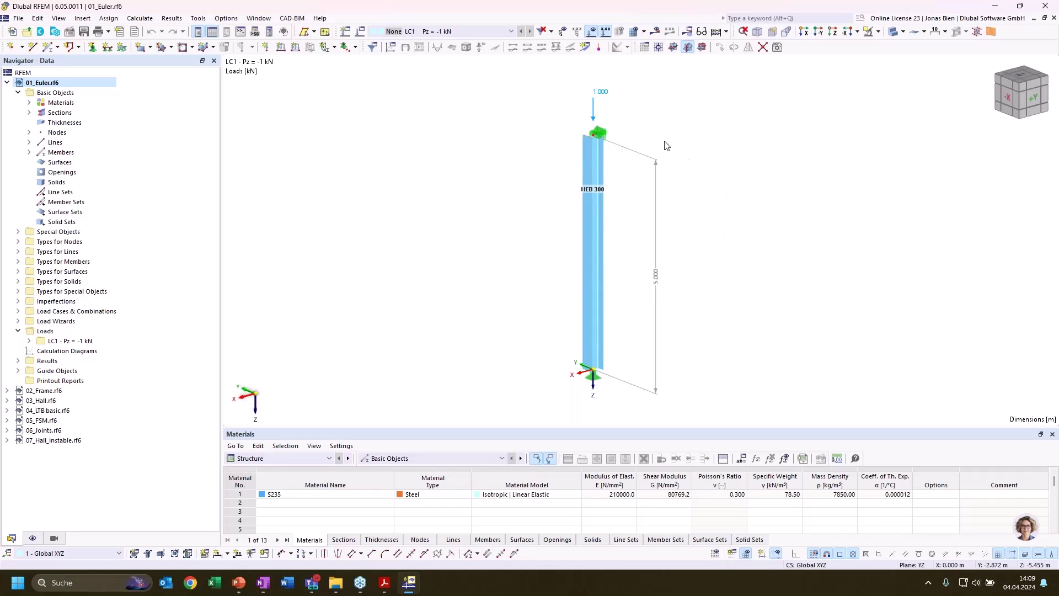
pyautogui.moveTo(489, 428); pyautogui.dragTo(489, 412)
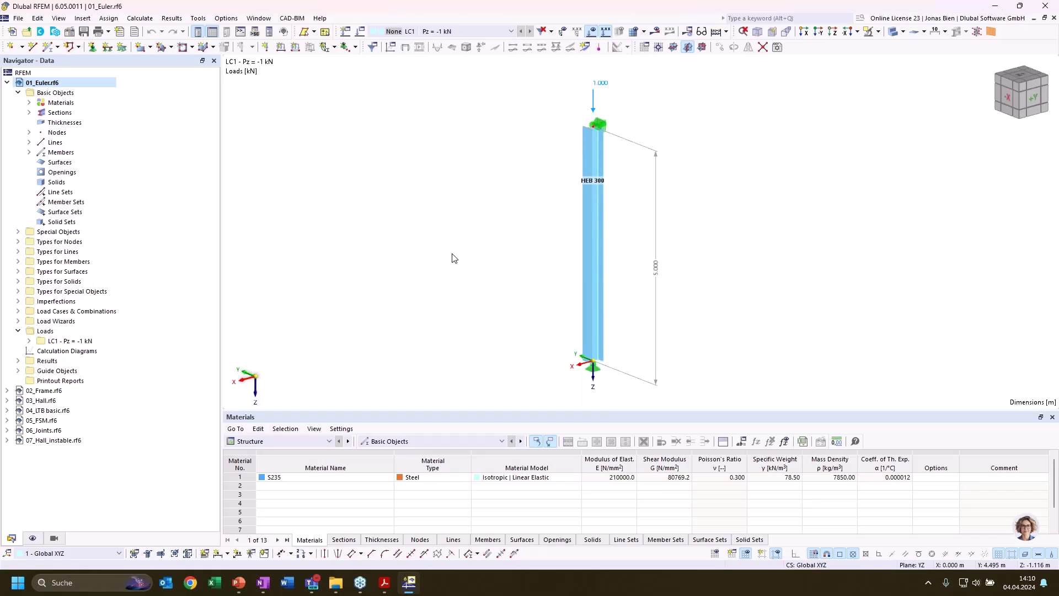
pyautogui.rightClick(86, 83)
pyautogui.click(112, 95)
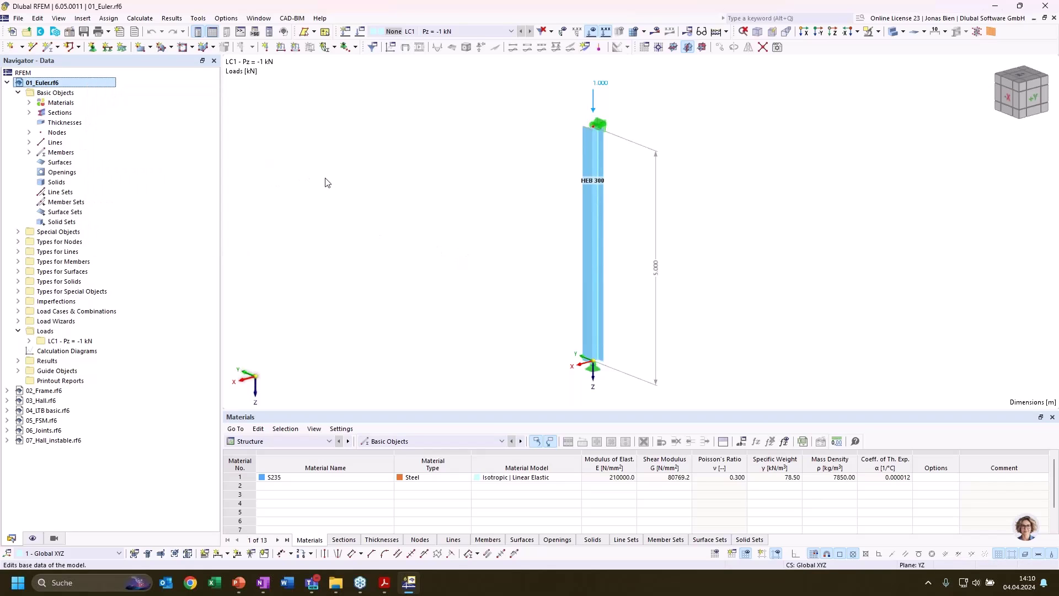
pyautogui.click(351, 76)
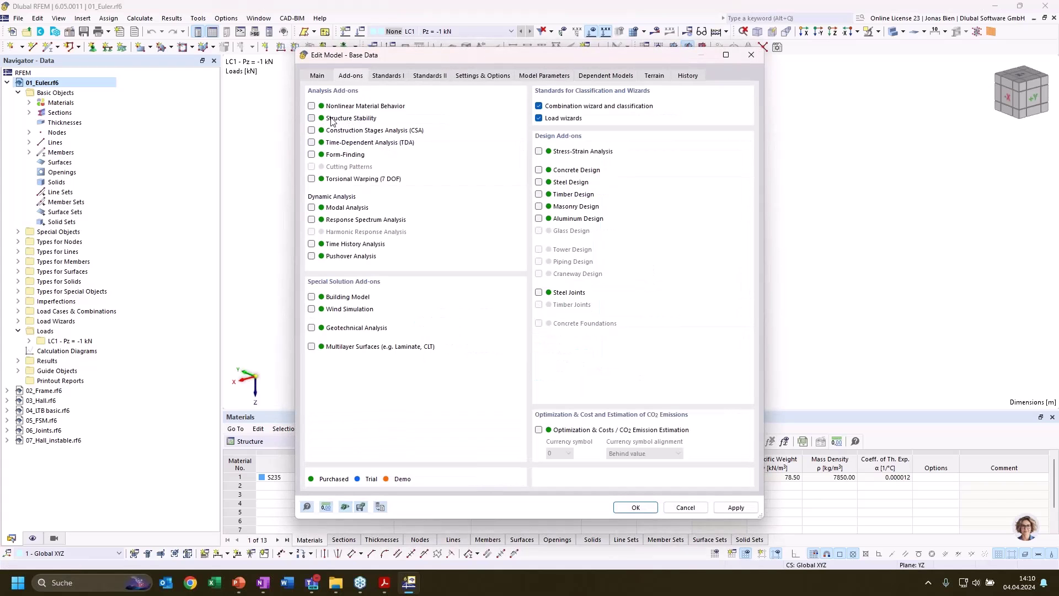
pyautogui.click(311, 118)
pyautogui.click(635, 506)
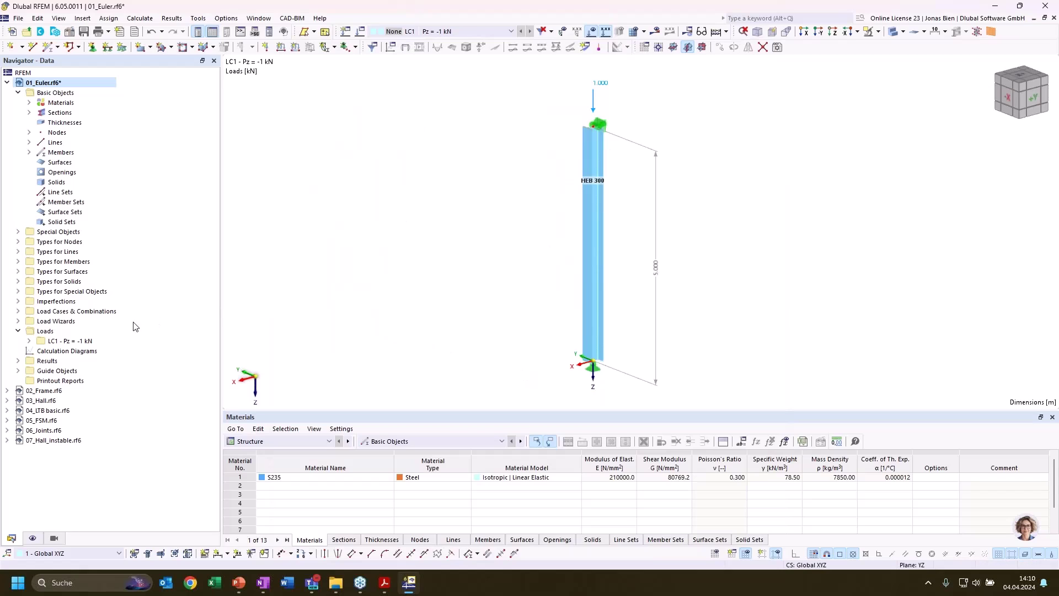
# - Enable the Structure Stability critical load calculation for load case LC1
pyautogui.click(18, 311)
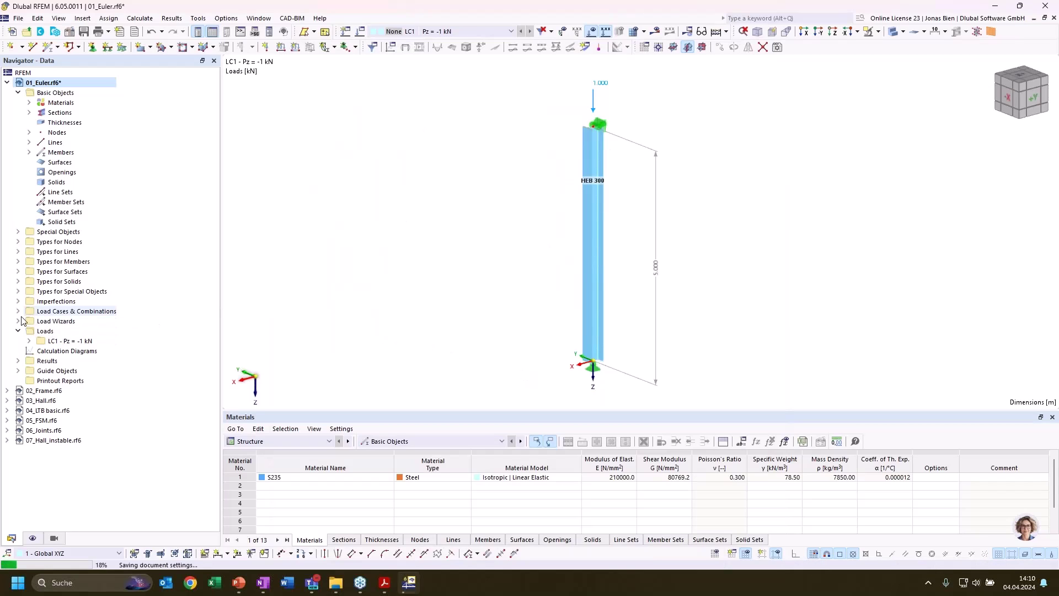
pyautogui.click(29, 321)
pyautogui.click(66, 330)
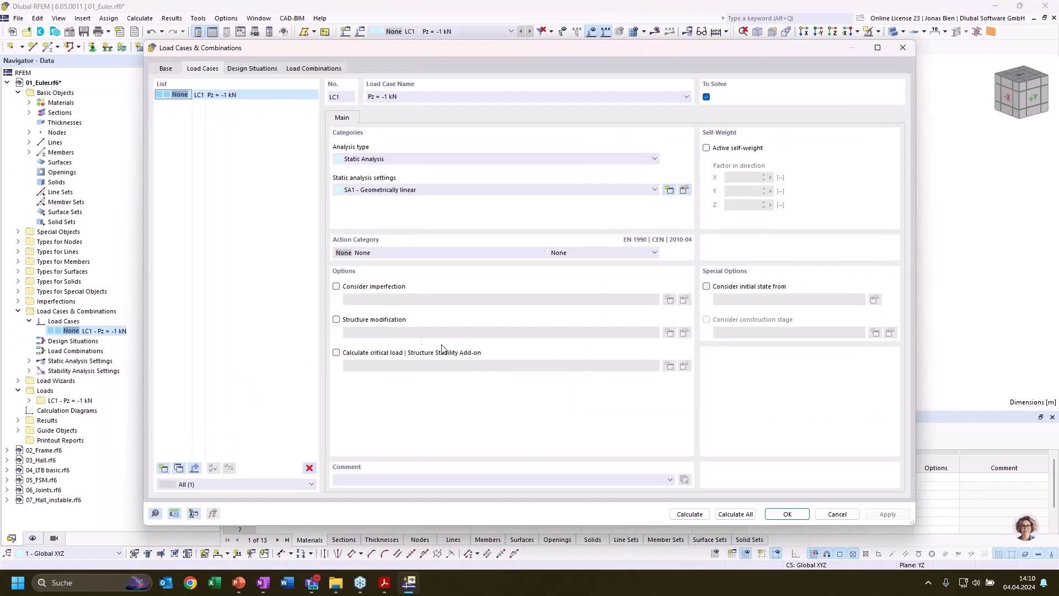
pyautogui.click(374, 353)
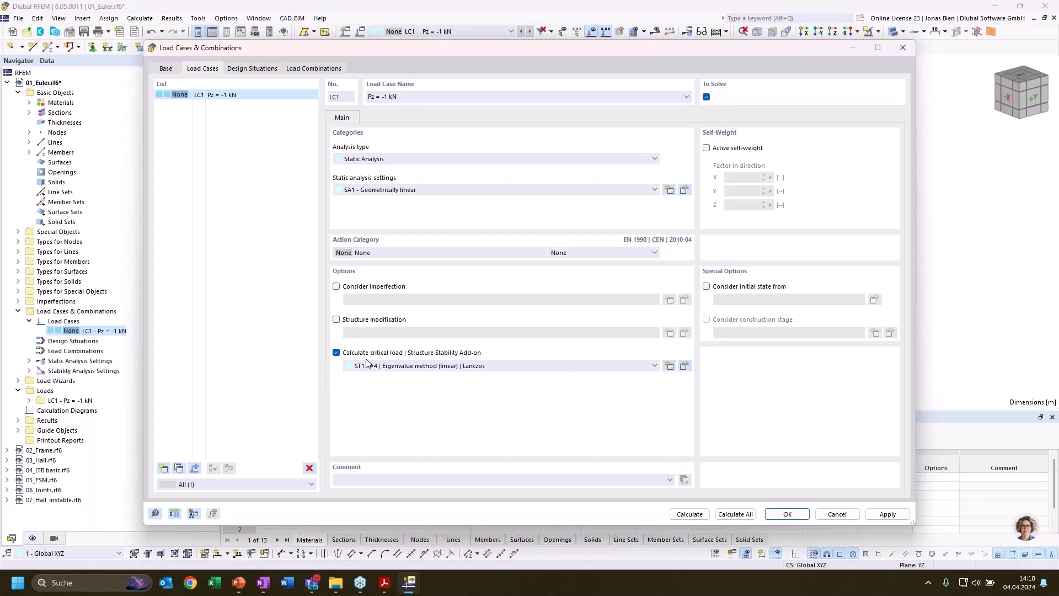
# - Examine the stability analysis types, number of lowest eigenvalues and eigenvalue method options in the ST1 stability analysis settings
pyautogui.click(685, 365)
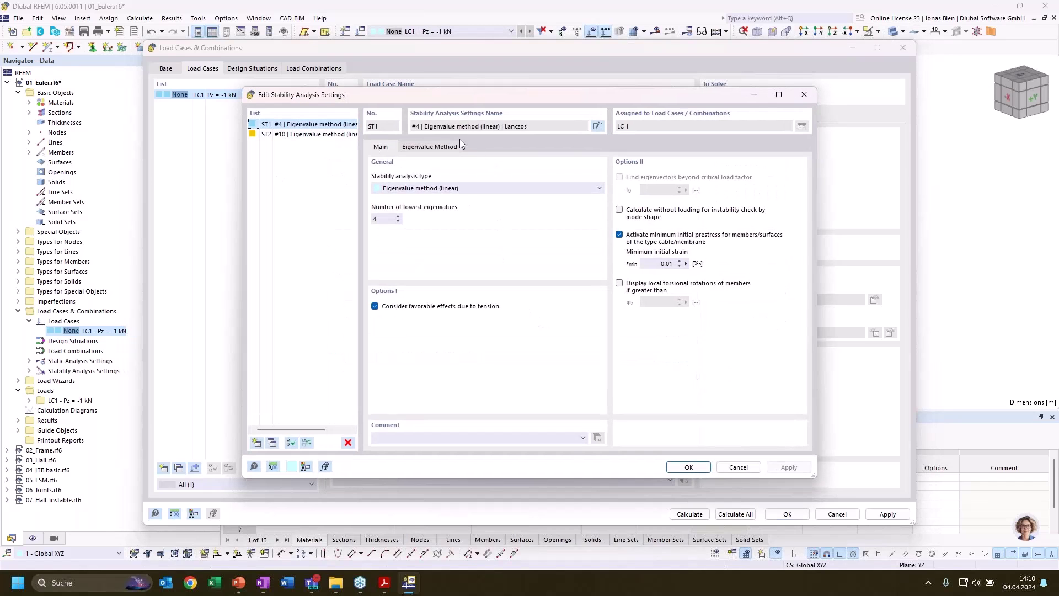
pyautogui.click(489, 188)
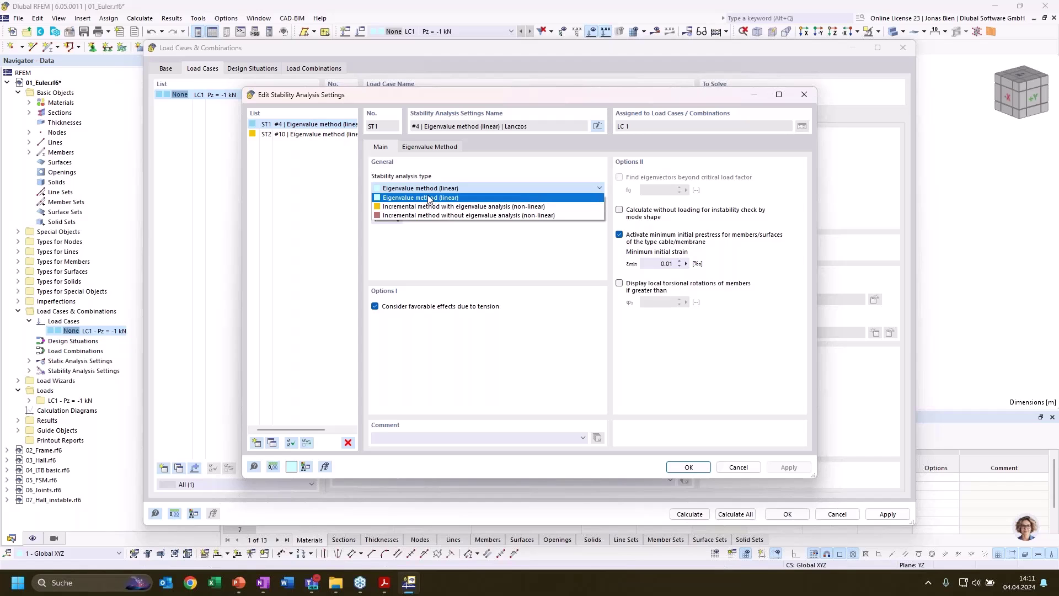
pyautogui.click(399, 200)
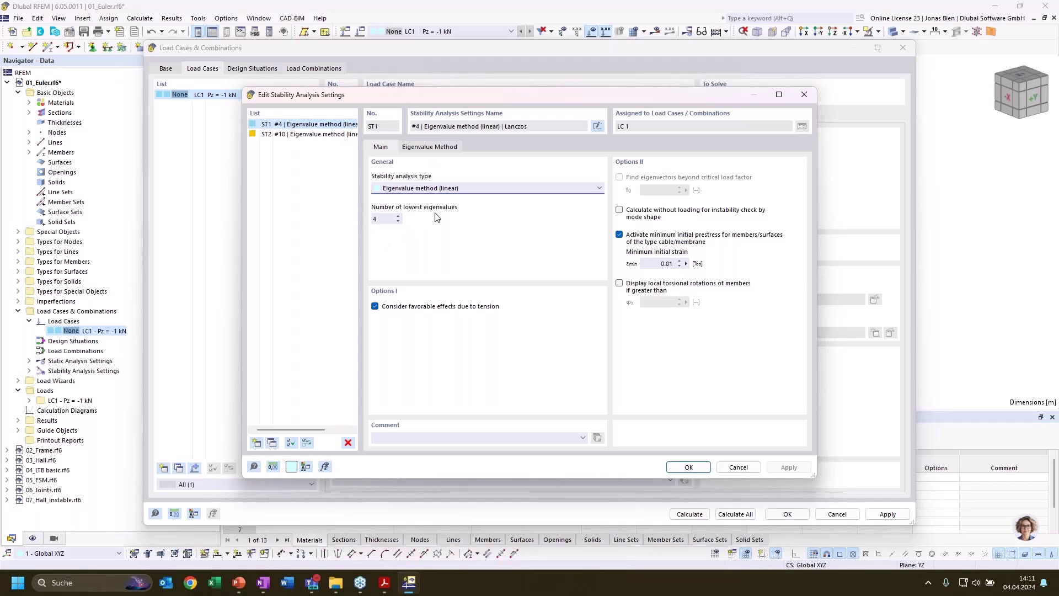
pyautogui.click(444, 147)
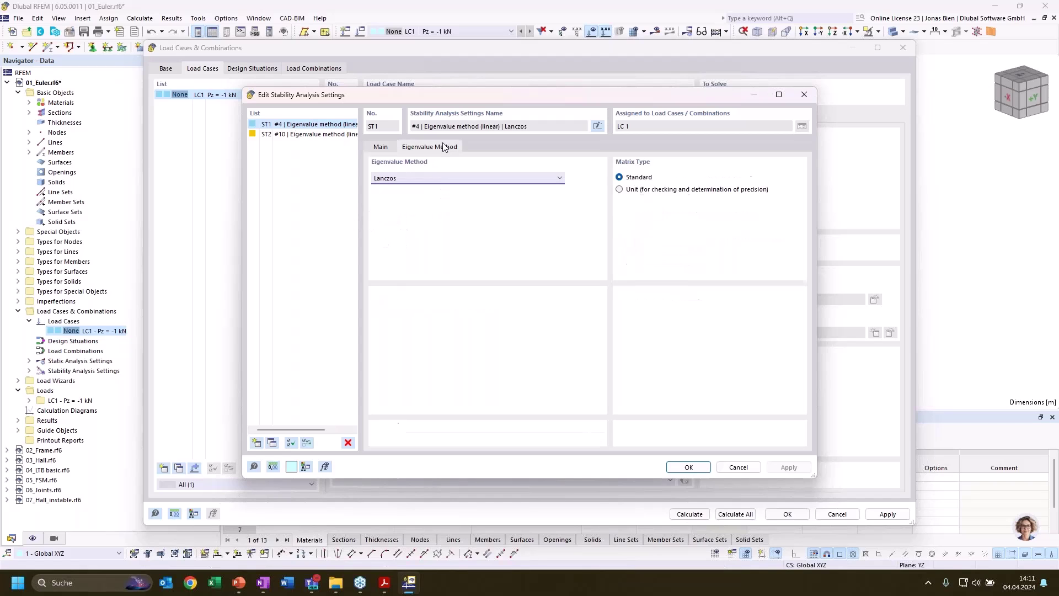
pyautogui.click(445, 178)
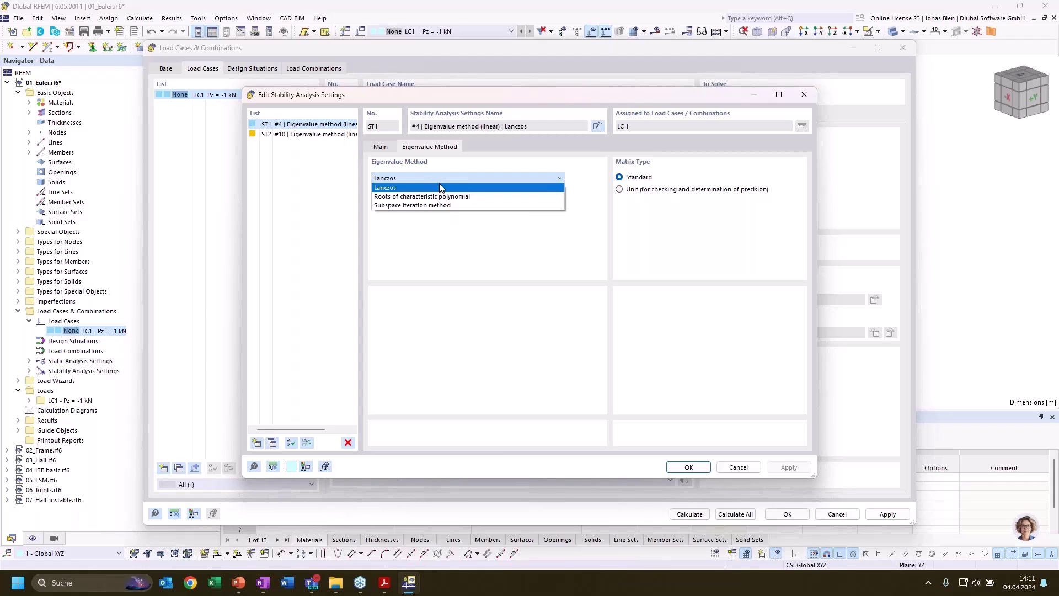
pyautogui.click(439, 180)
pyautogui.click(426, 177)
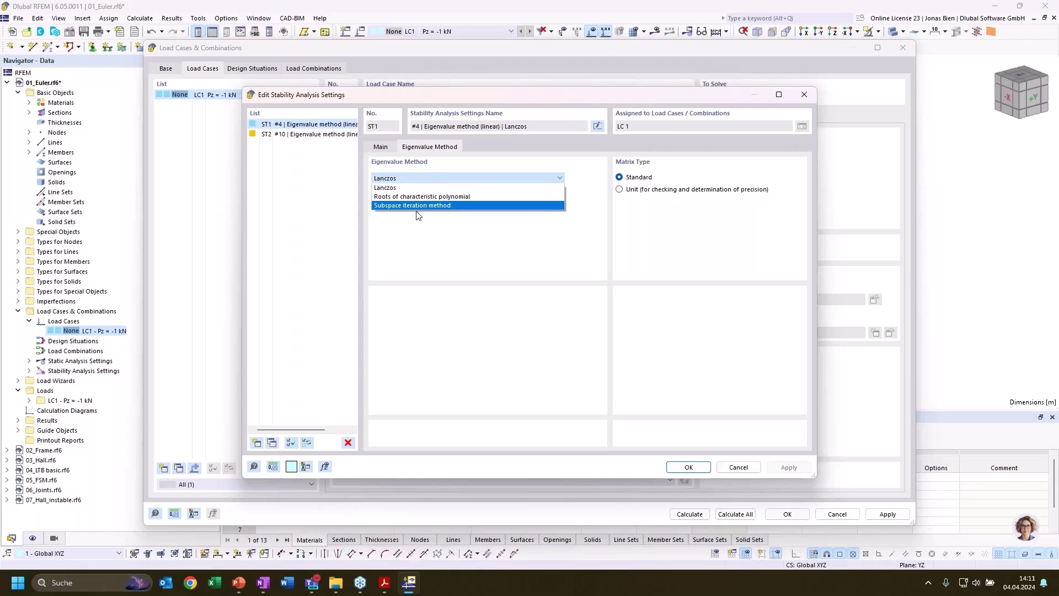
pyautogui.click(419, 181)
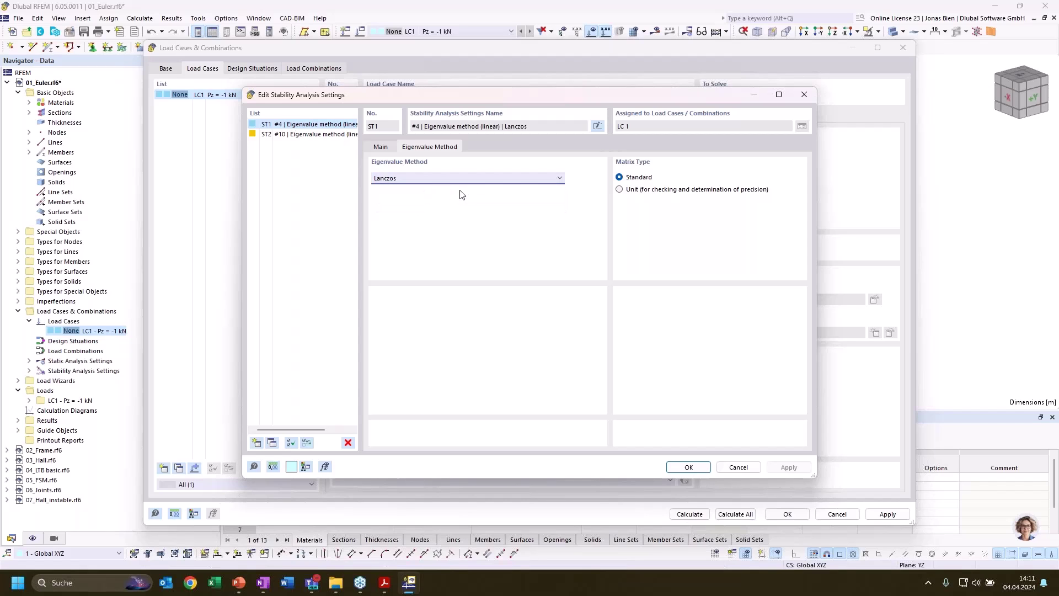
pyautogui.click(382, 148)
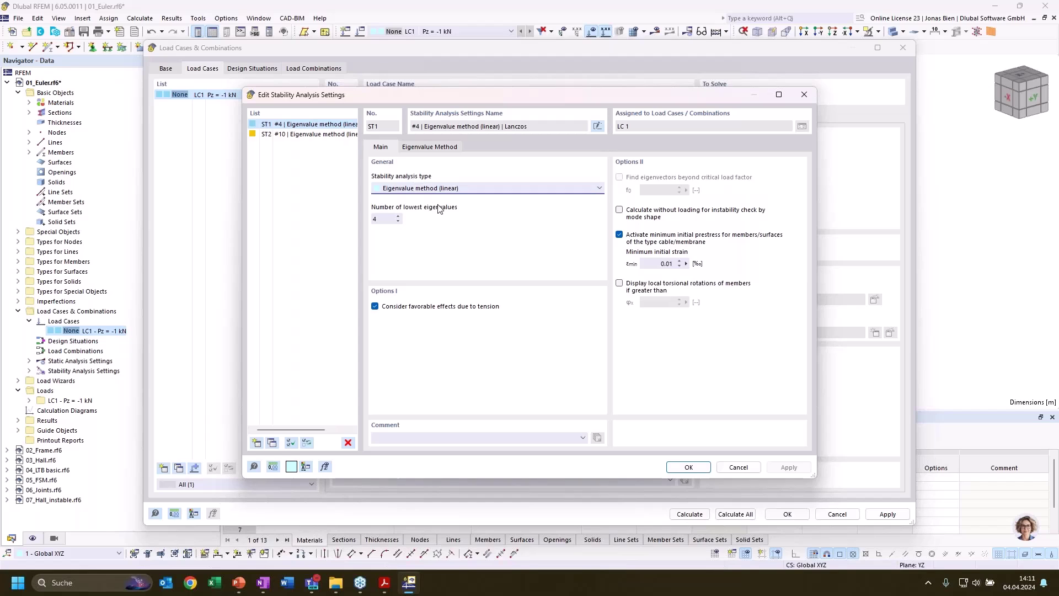
pyautogui.click(691, 468)
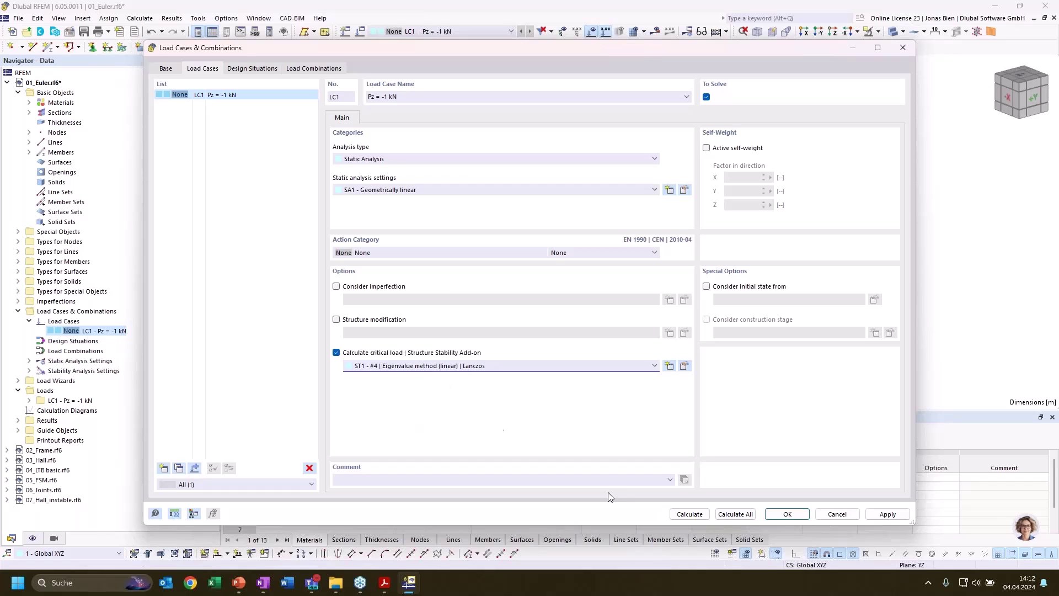
# - Calculate load case LC1 and display its Stability Analysis results for mode shape 1
pyautogui.click(685, 516)
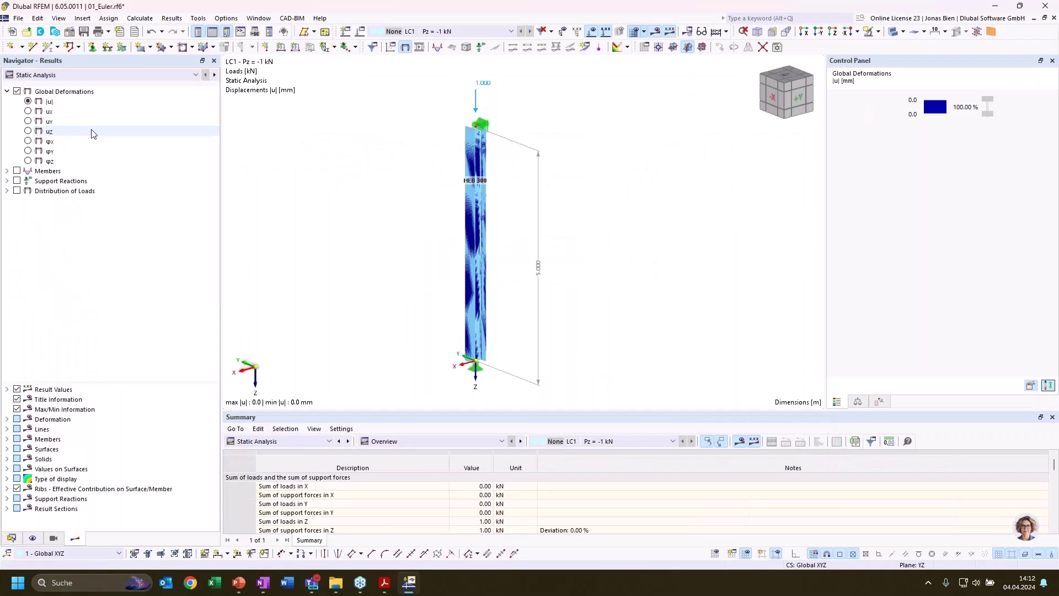
pyautogui.click(100, 77)
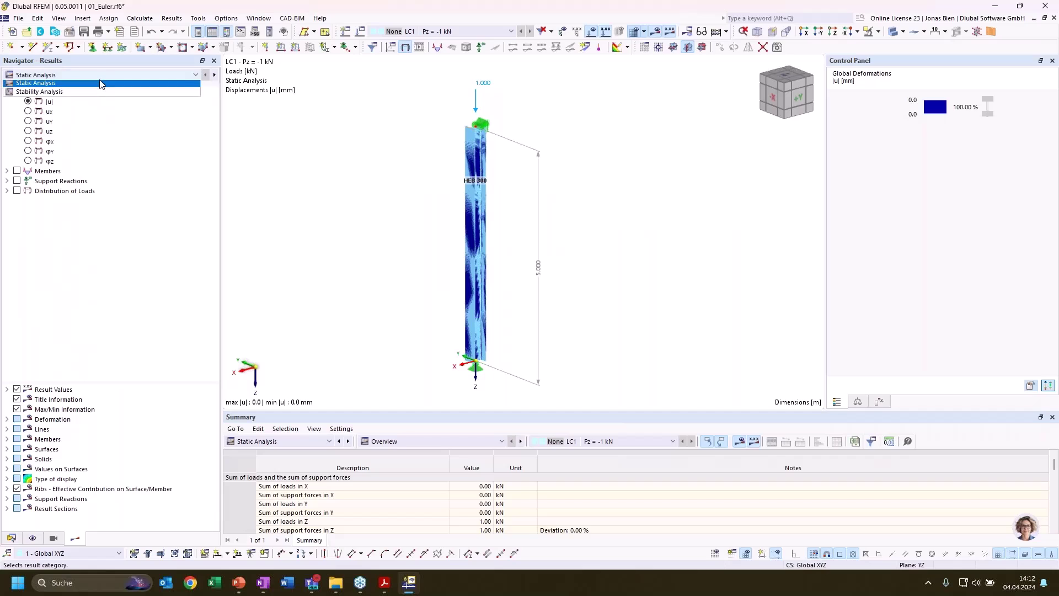
pyautogui.click(75, 94)
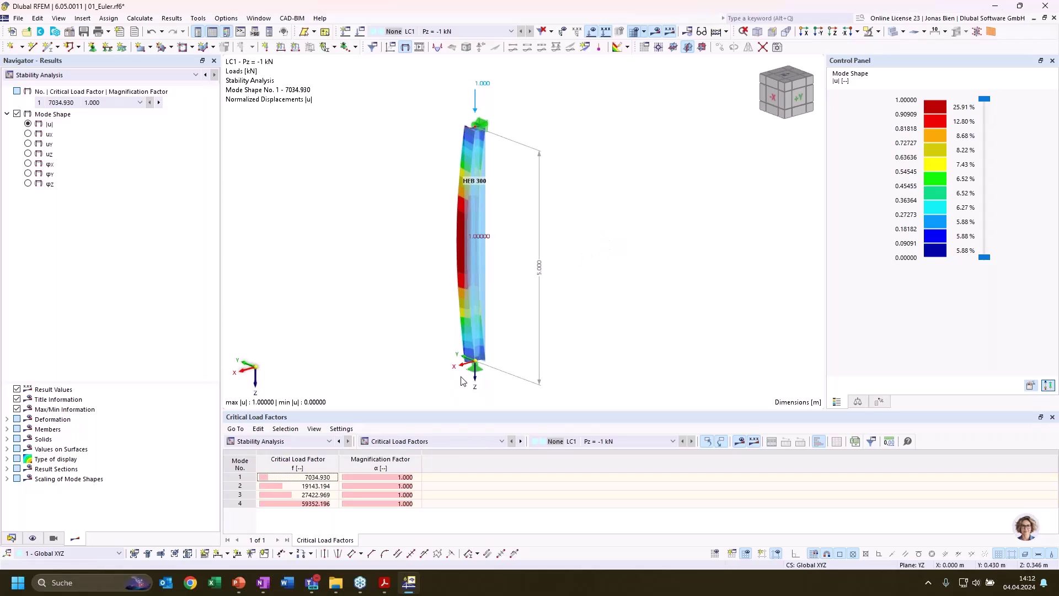
pyautogui.click(124, 103)
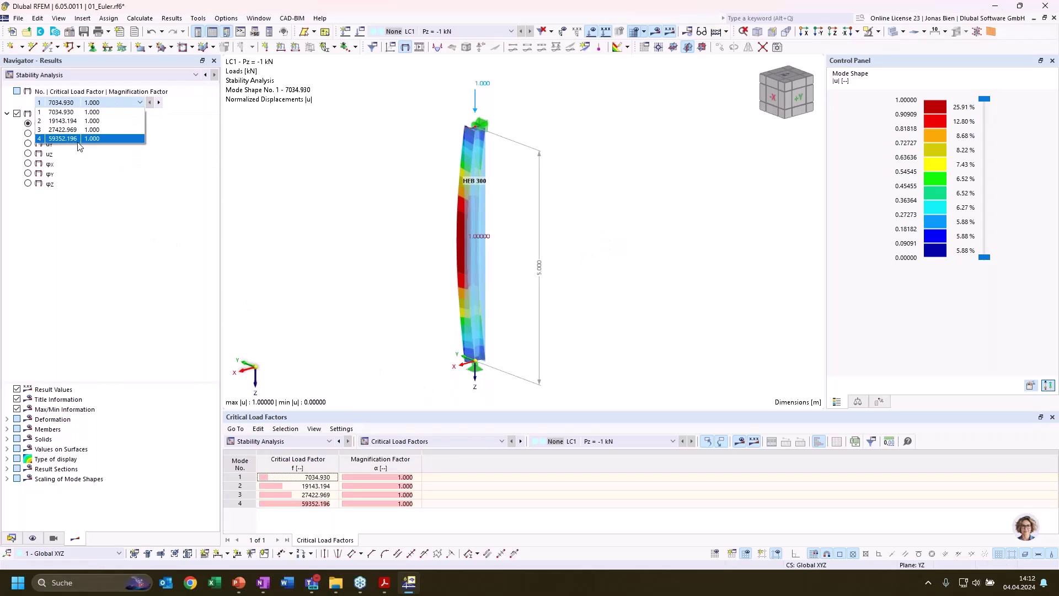
pyautogui.click(93, 111)
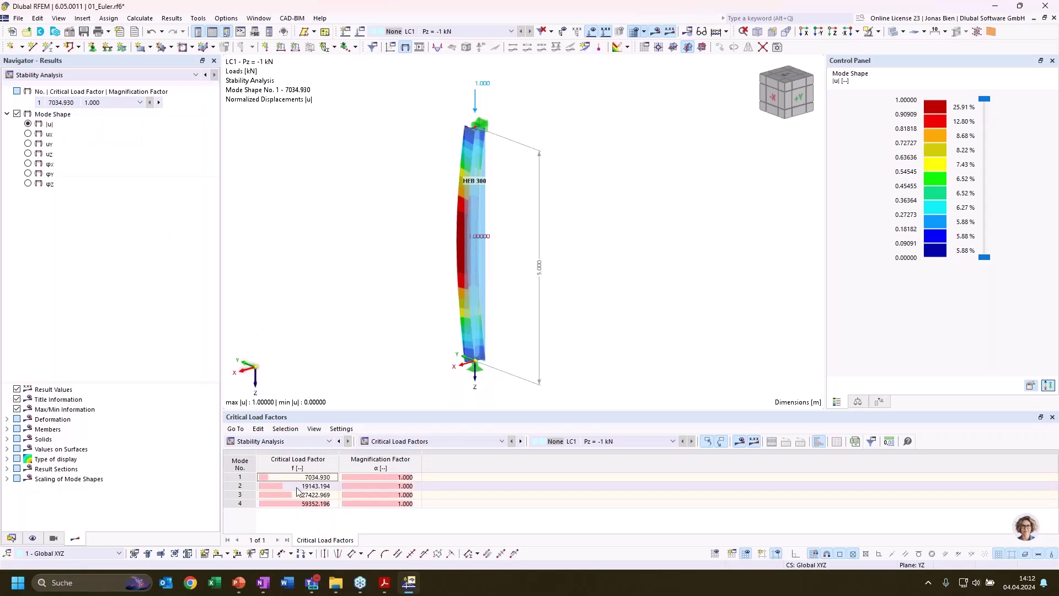
# - Examine the critical load factors of the four modes and the magnification factor of mode 1 in the results table
pyautogui.click(254, 479)
pyautogui.click(254, 487)
pyautogui.click(255, 495)
pyautogui.click(255, 504)
pyautogui.click(298, 480)
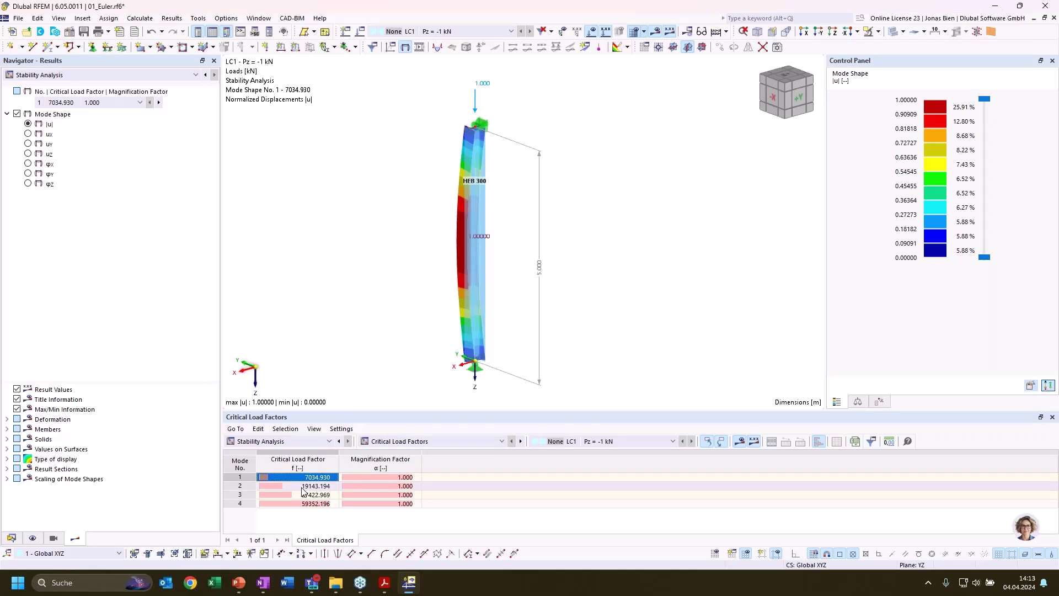
pyautogui.click(302, 488)
pyautogui.click(302, 495)
pyautogui.click(304, 479)
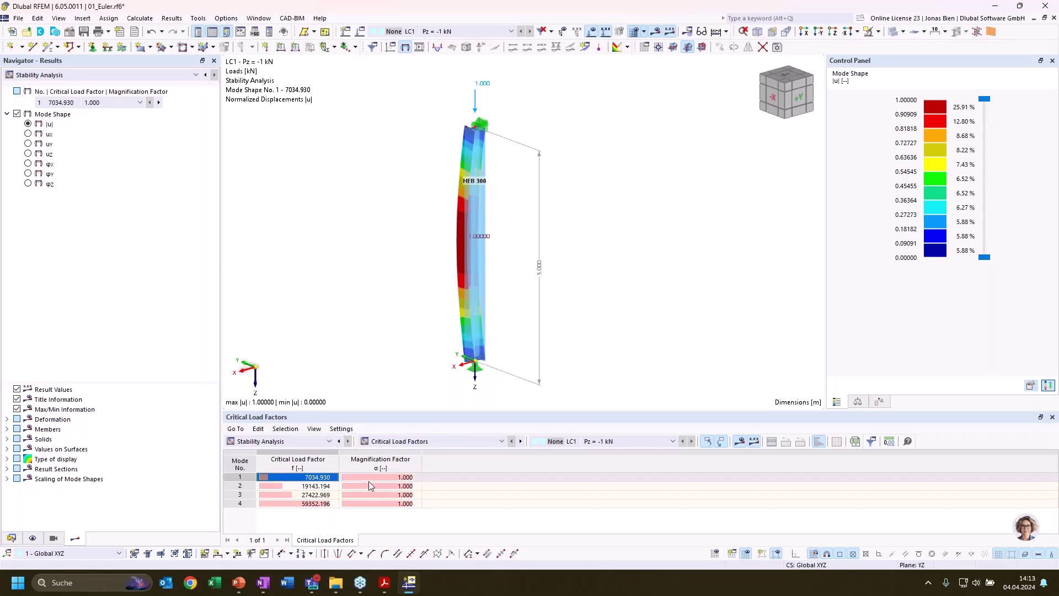
pyautogui.press('Right')
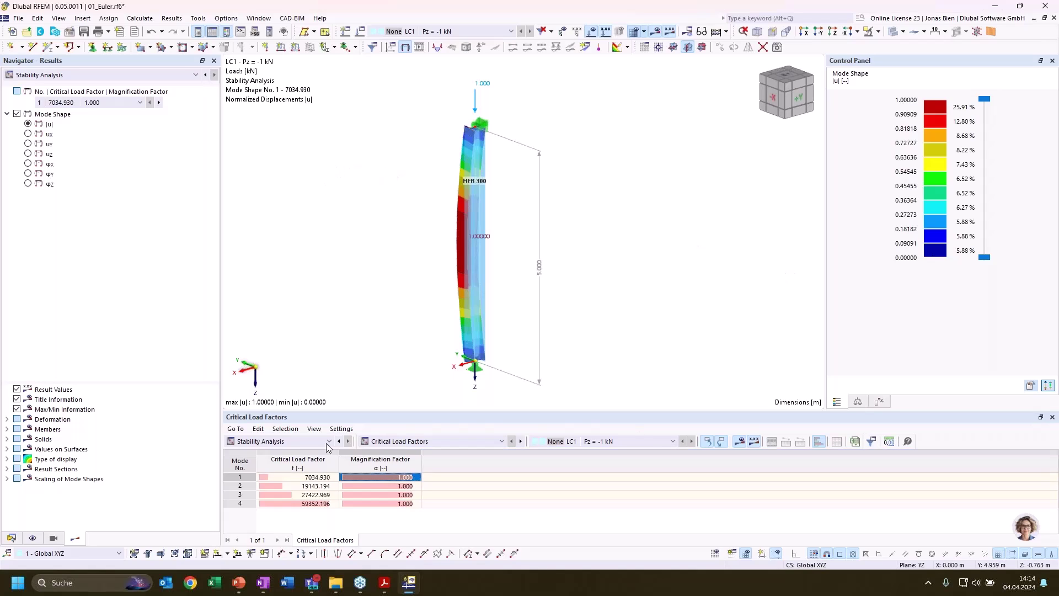
# - Compare mode shapes 1 to 3 of the column and examine the buckling direction of mode shape 1 from several sides
pyautogui.click(257, 478)
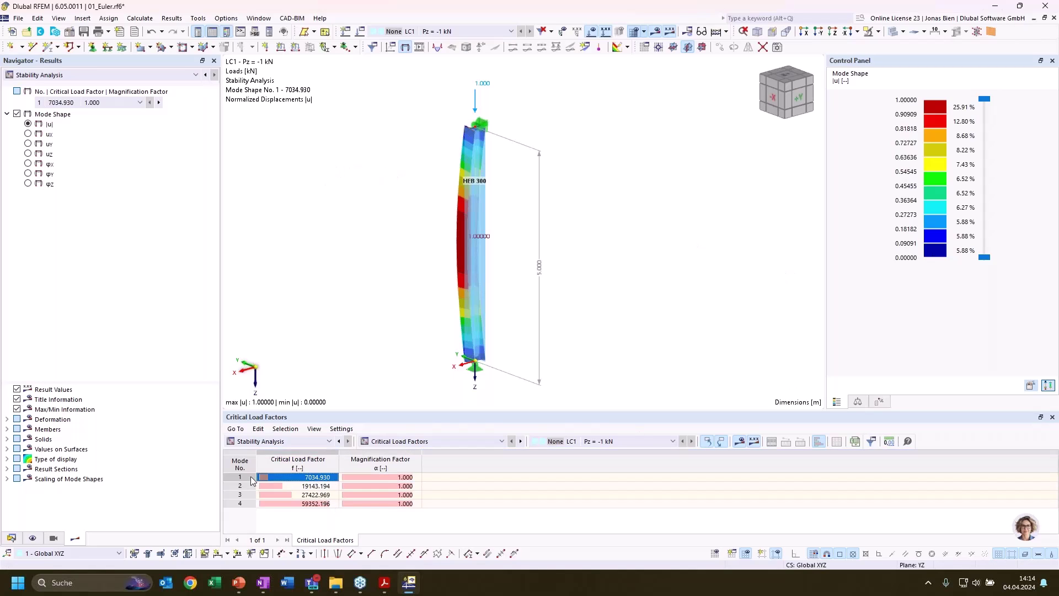
pyautogui.click(314, 487)
pyautogui.click(311, 495)
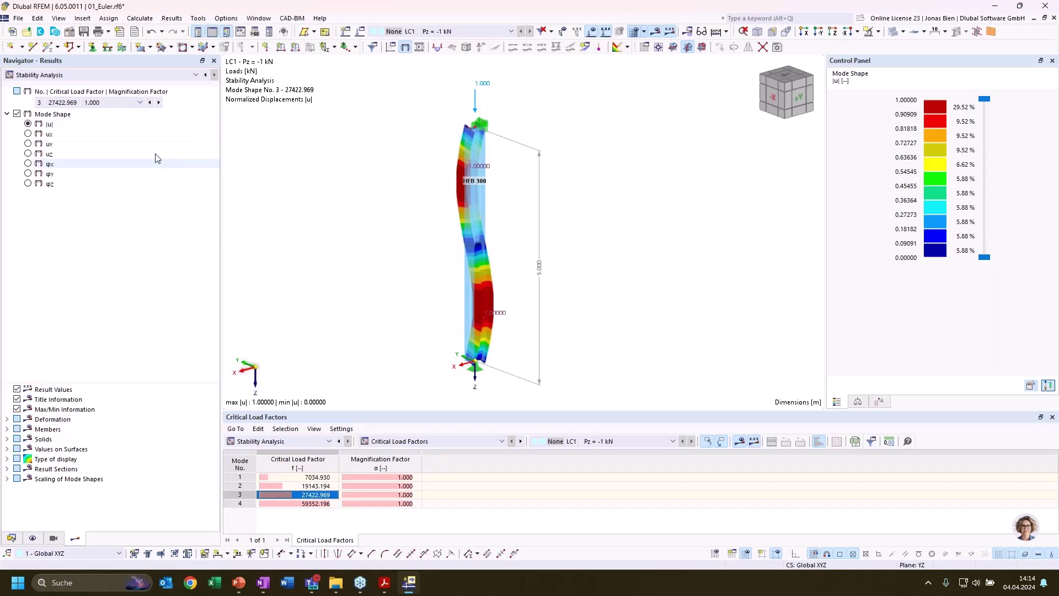
pyautogui.click(150, 103)
pyautogui.click(158, 103)
pyautogui.click(150, 103)
pyautogui.click(150, 102)
pyautogui.keyDown('ctrl'); pyautogui.moveTo(559, 200); pyautogui.dragTo(578, 295, button='middle'); pyautogui.keyUp('ctrl')
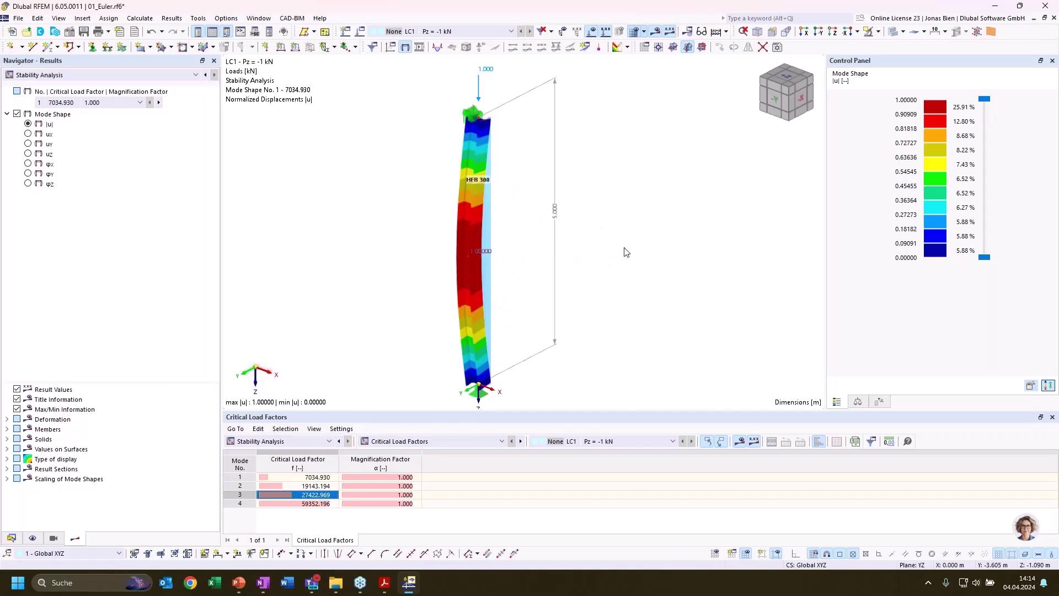
pyautogui.moveTo(624, 267)
pyautogui.keyDown('ctrl'); pyautogui.mouseDown(button='middle')
pyautogui.moveTo(522, 209)
pyautogui.moveTo(502, 215)
pyautogui.moveTo(652, 198)
pyautogui.moveTo(620, 206)
pyautogui.moveTo(492, 284)
pyautogui.mouseUp(button='middle'); pyautogui.keyUp('ctrl')
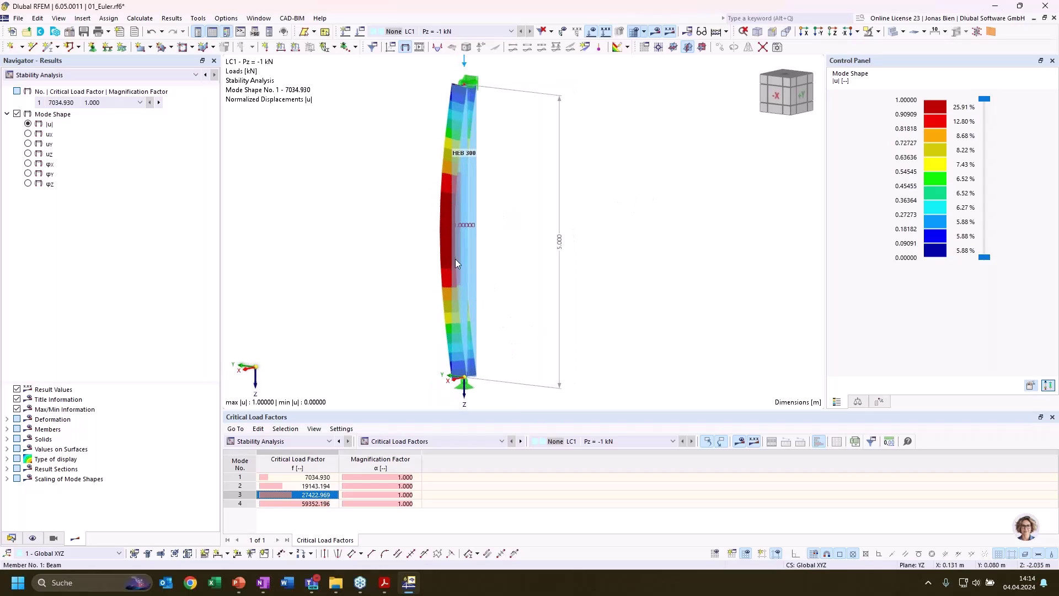
pyautogui.keyDown('ctrl'); pyautogui.moveTo(508, 206); pyautogui.dragTo(634, 189, button='middle'); pyautogui.keyUp('ctrl')
pyautogui.keyDown('ctrl'); pyautogui.moveTo(520, 241); pyautogui.dragTo(488, 385, button='middle'); pyautogui.keyUp('ctrl')
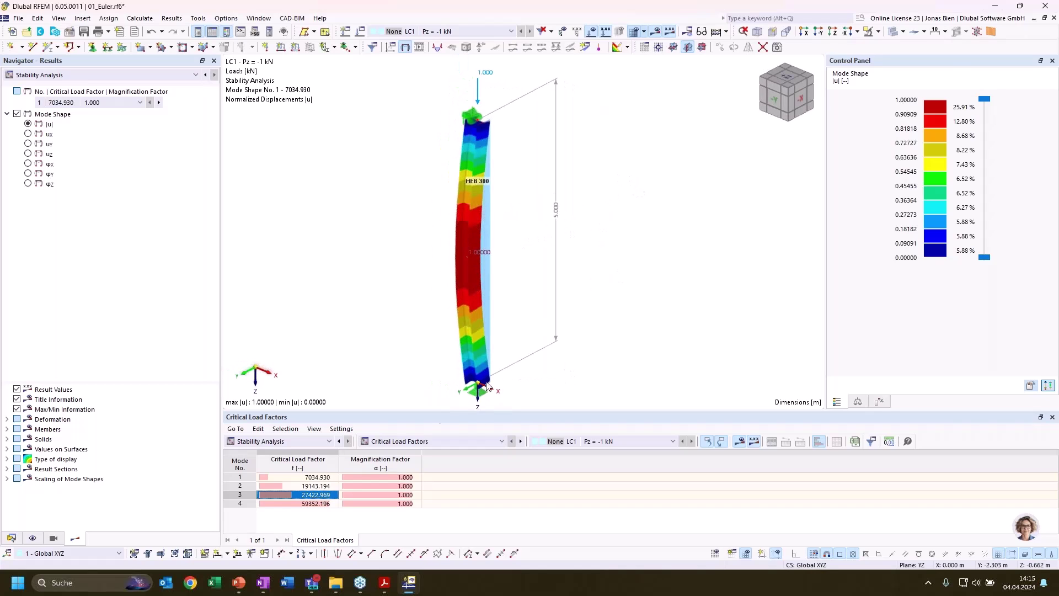
# - Display mode shapes 2, 3 and 4 of the column and examine the buckled form of each
pyautogui.click(319, 486)
pyautogui.keyDown('ctrl'); pyautogui.moveTo(600, 209); pyautogui.dragTo(463, 182, button='middle'); pyautogui.keyUp('ctrl')
pyautogui.scroll(-1, 462, 182)
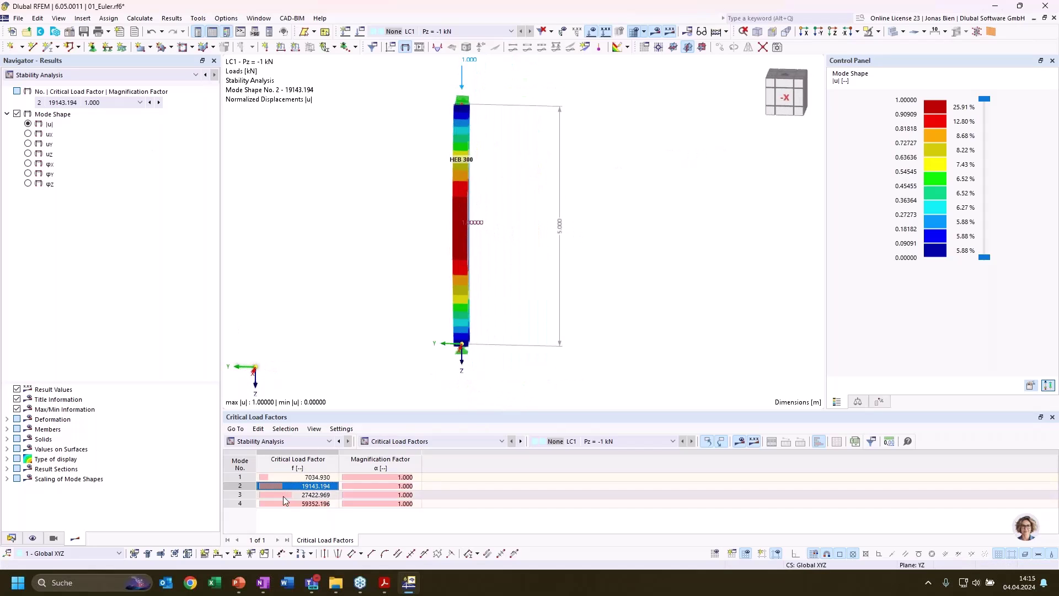
pyautogui.click(285, 494)
pyautogui.click(287, 503)
pyautogui.keyDown('ctrl'); pyautogui.moveTo(655, 201); pyautogui.dragTo(508, 259, button='middle'); pyautogui.keyUp('ctrl')
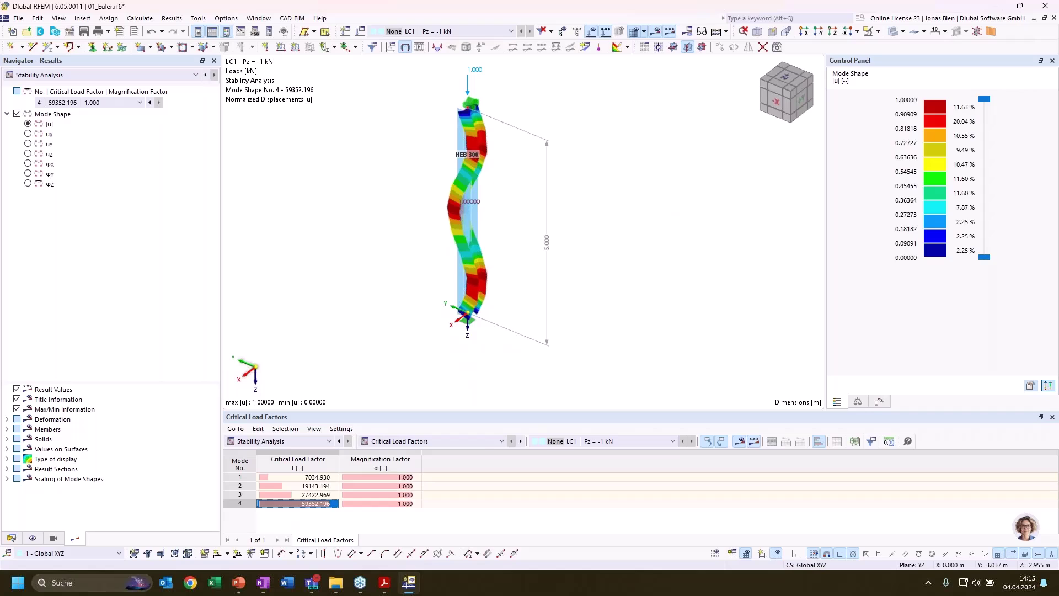
pyautogui.click(297, 495)
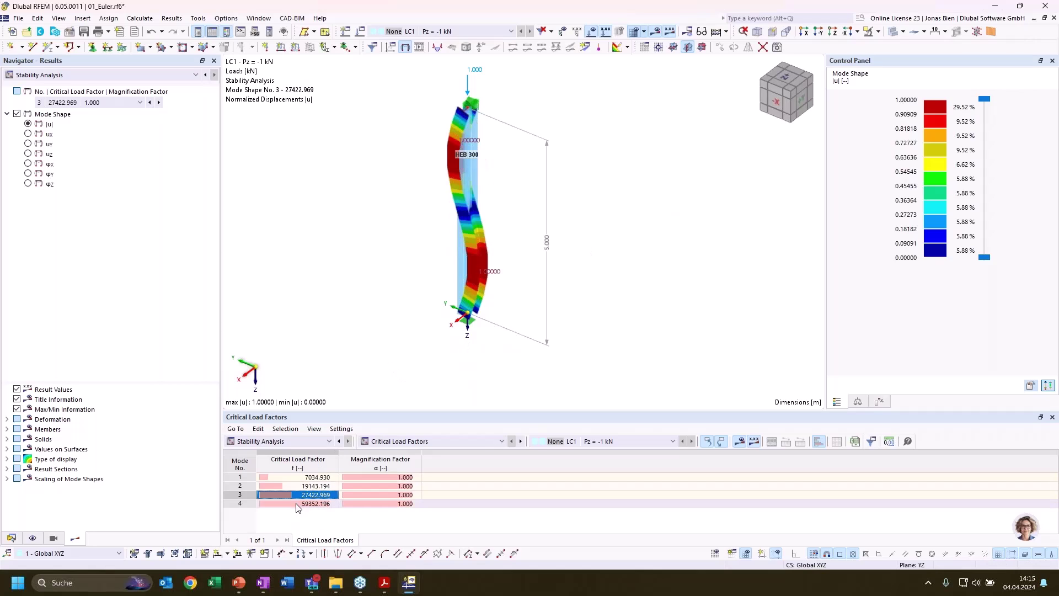
pyautogui.click(298, 504)
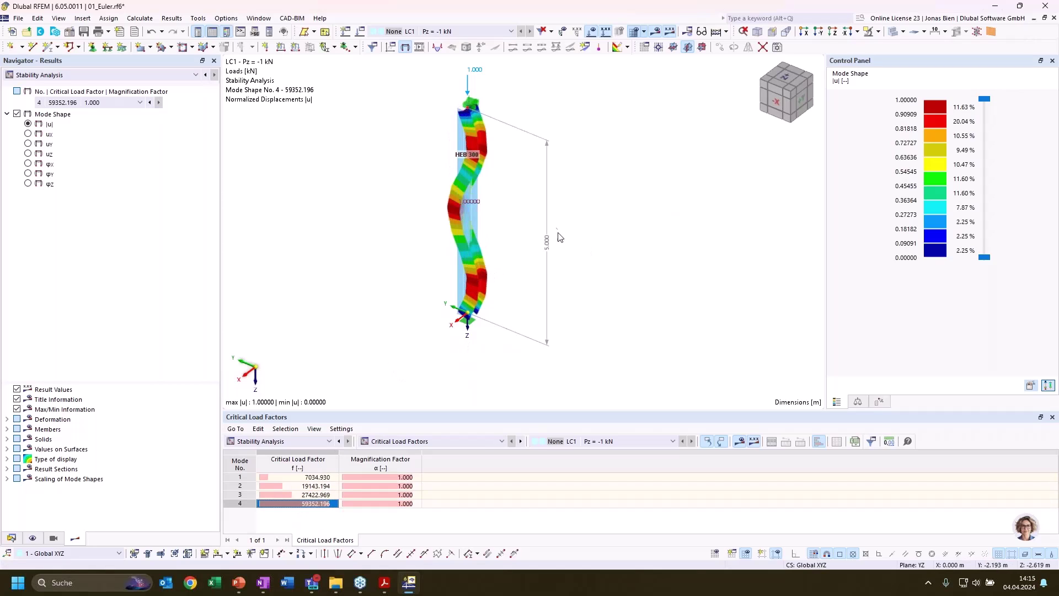
pyautogui.keyDown('ctrl'); pyautogui.moveTo(533, 215); pyautogui.dragTo(577, 215, button='middle'); pyautogui.keyUp('ctrl')
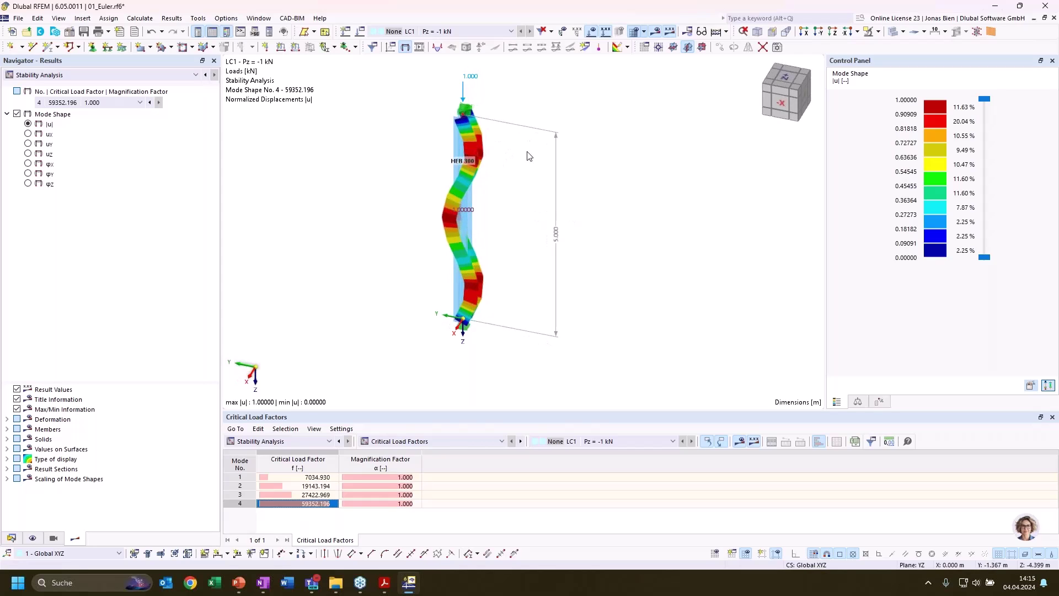
# - Compare mode shapes 4, 3 and 1 of the column with the Euler buckling cases on the presentation slide
pyautogui.keyDown('ctrl'); pyautogui.moveTo(410, 290); pyautogui.dragTo(585, 259, button='middle'); pyautogui.keyUp('ctrl')
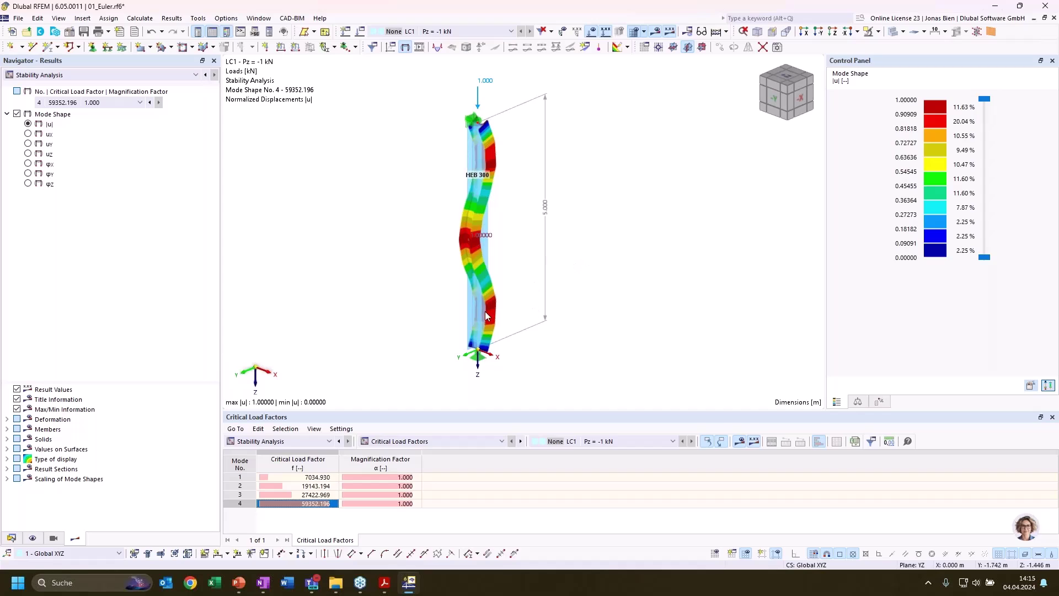
pyautogui.click(289, 496)
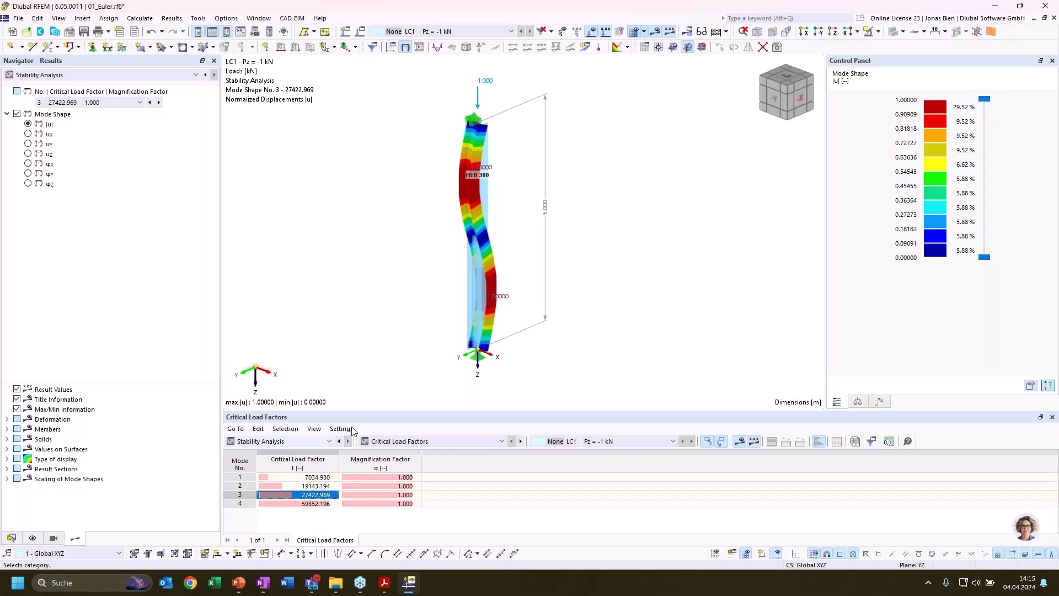
pyautogui.click(300, 478)
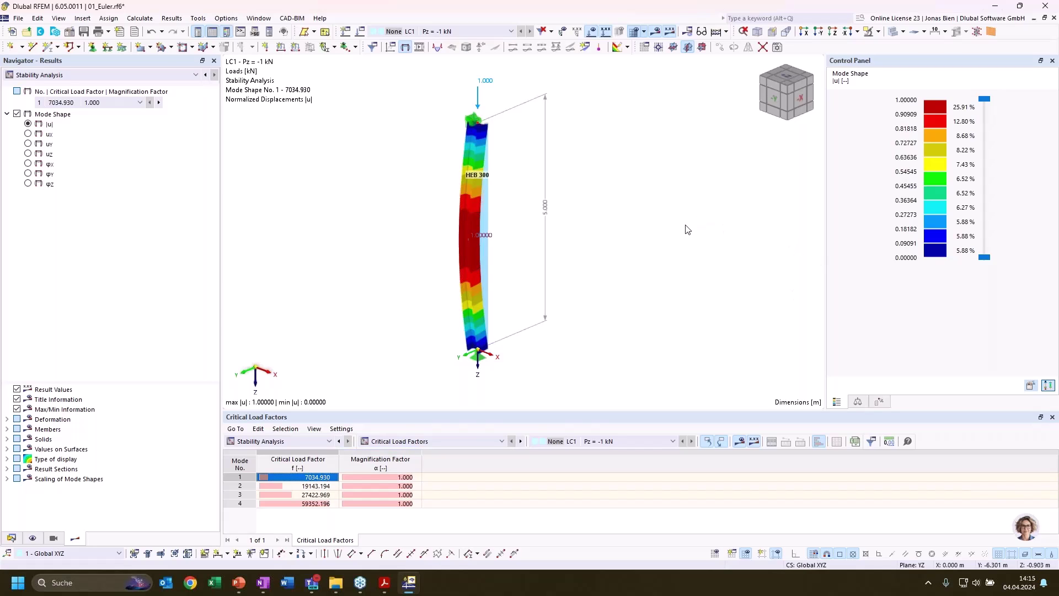
pyautogui.keyDown('ctrl'); pyautogui.moveTo(662, 232); pyautogui.dragTo(653, 234, button='middle'); pyautogui.keyUp('ctrl')
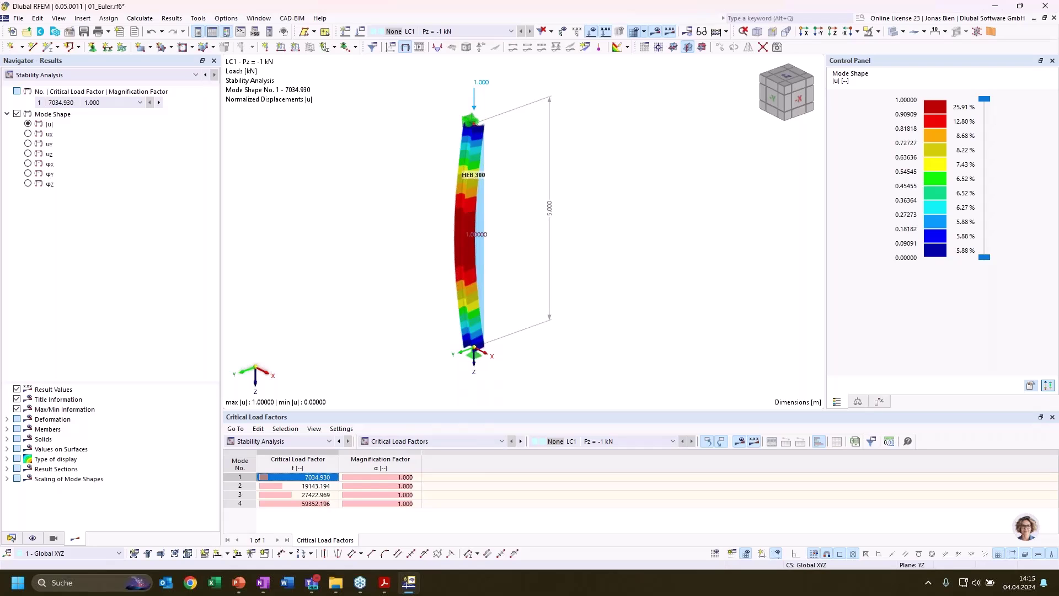
pyautogui.hotkey('alt', 'Tab')
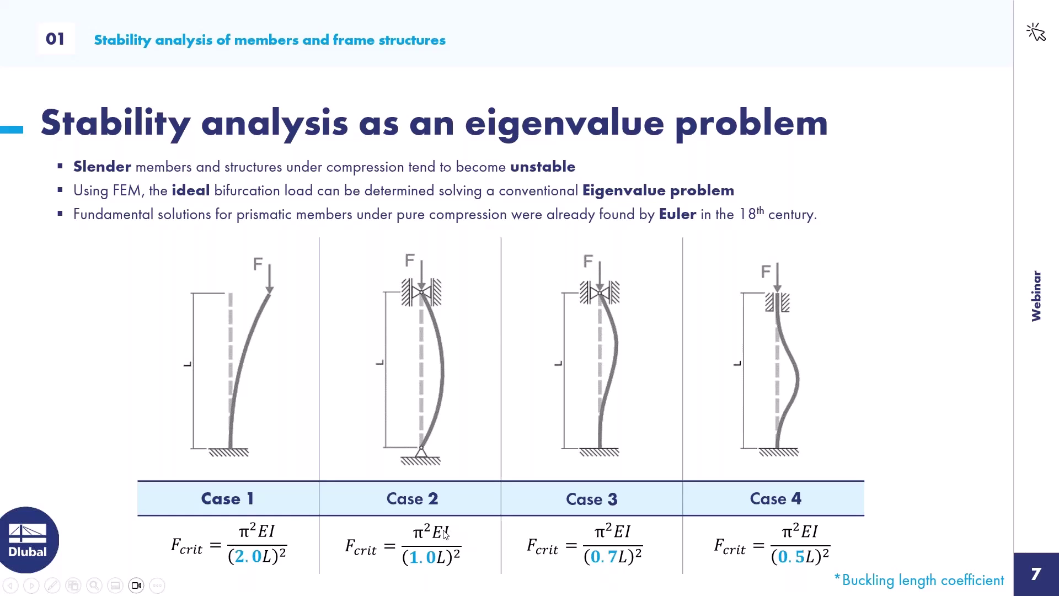
pyautogui.hotkey('alt', 'Tab')
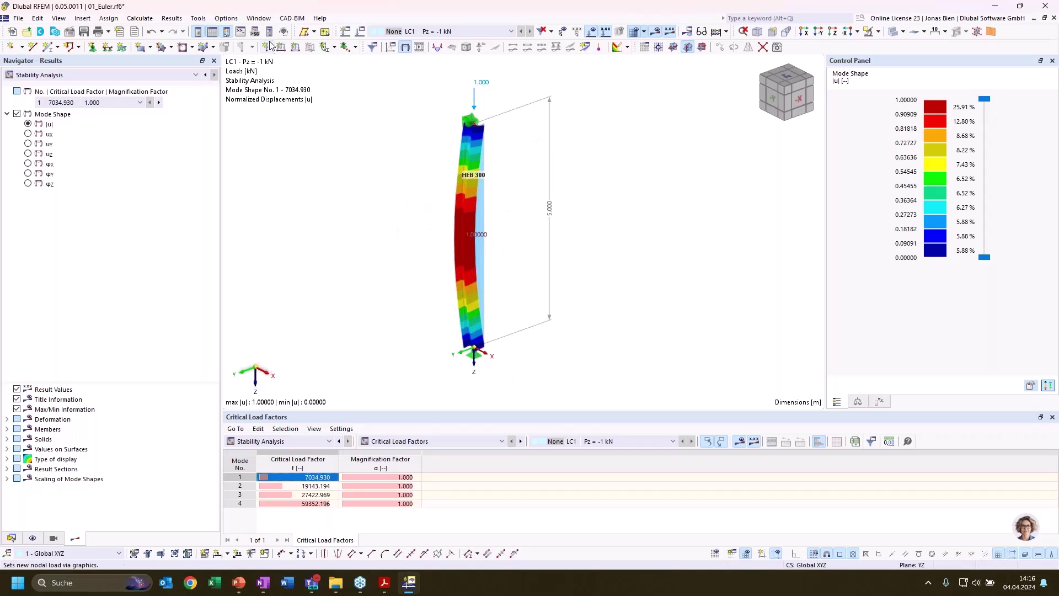
# - Show the console and query the elastic modulus of material 1 with materials[1].elasticity_modulus_global
pyautogui.click(241, 31)
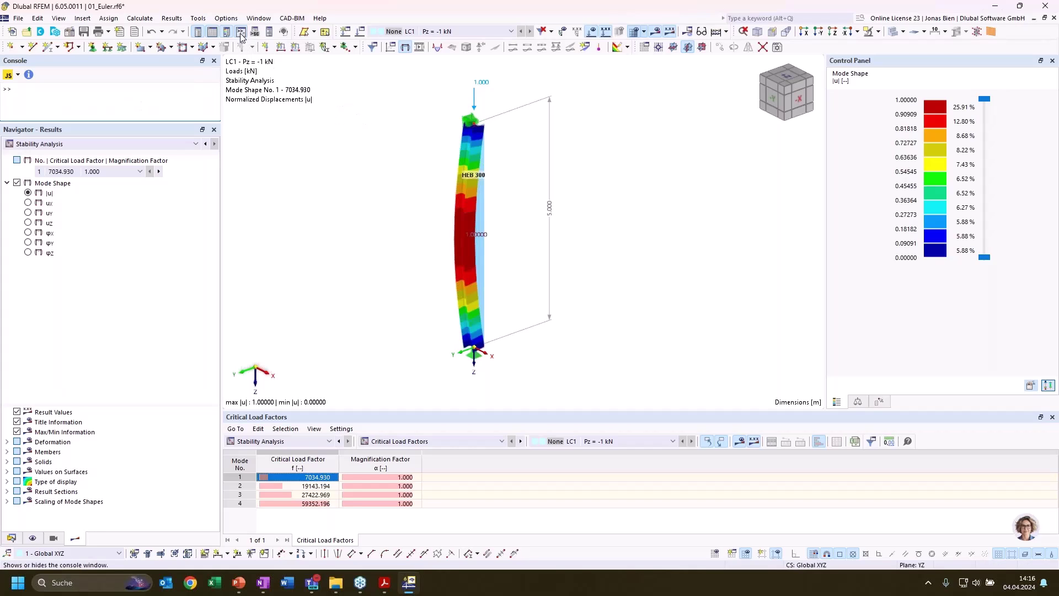
pyautogui.click(55, 94)
pyautogui.write('materil')
pyautogui.press('BackSpace')
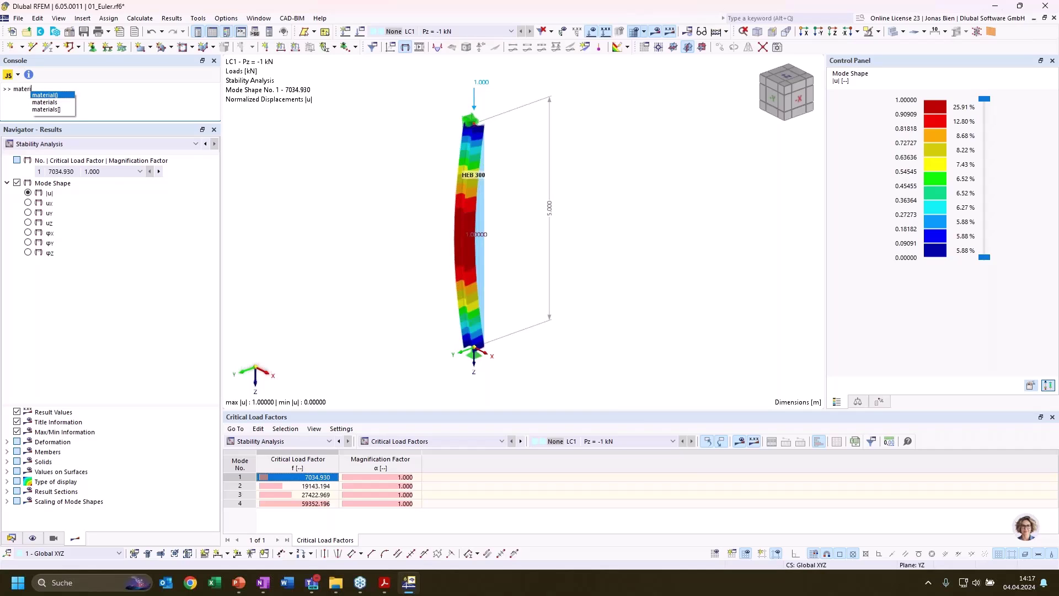
pyautogui.write('e')
pyautogui.press('BackSpace')
pyautogui.write('als')
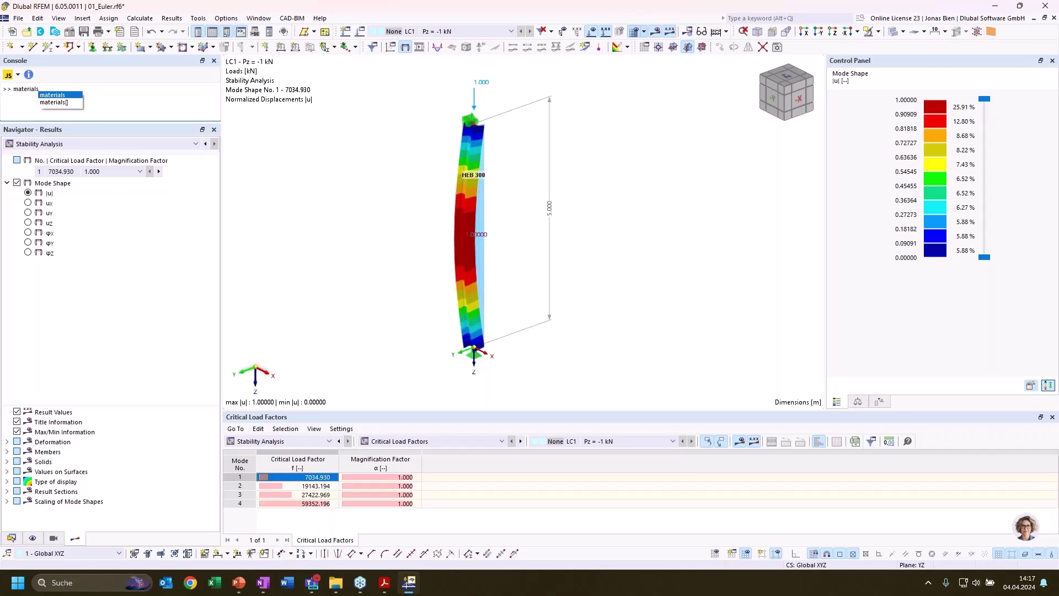
pyautogui.write('[1]')
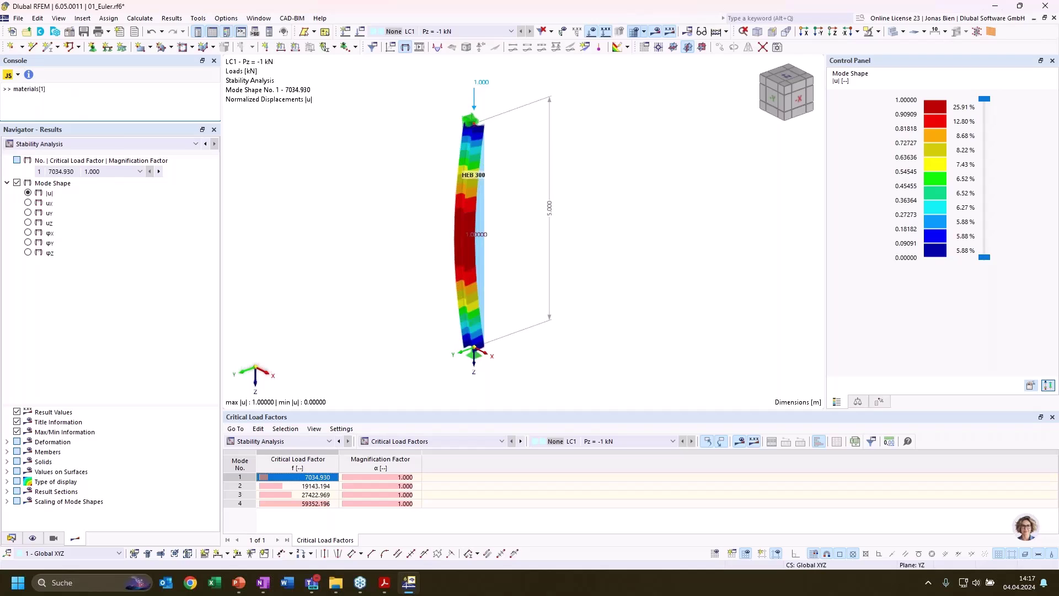
pyautogui.write('.')
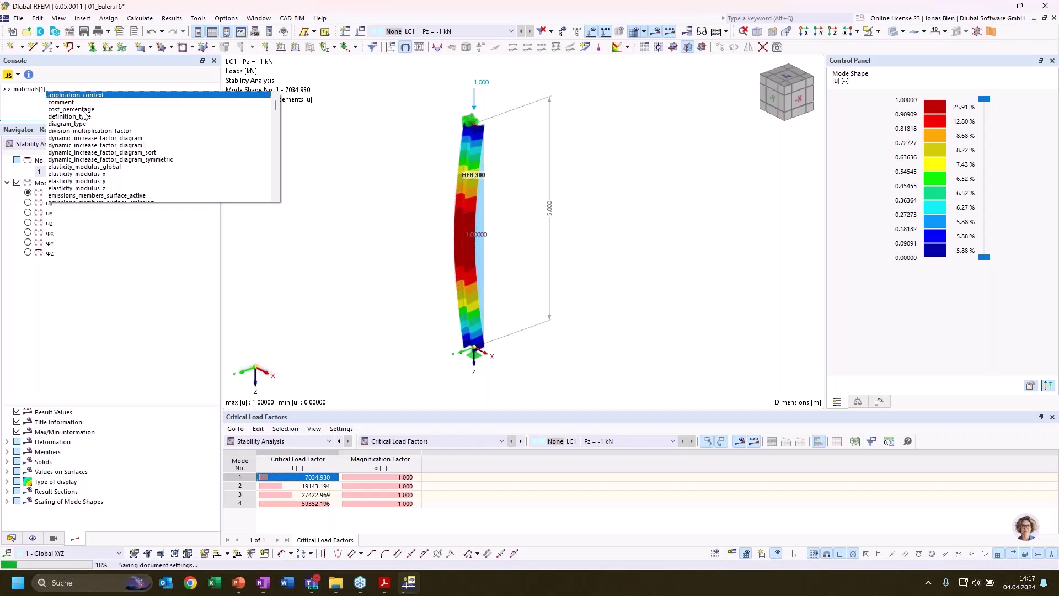
pyautogui.doubleClick(87, 168)
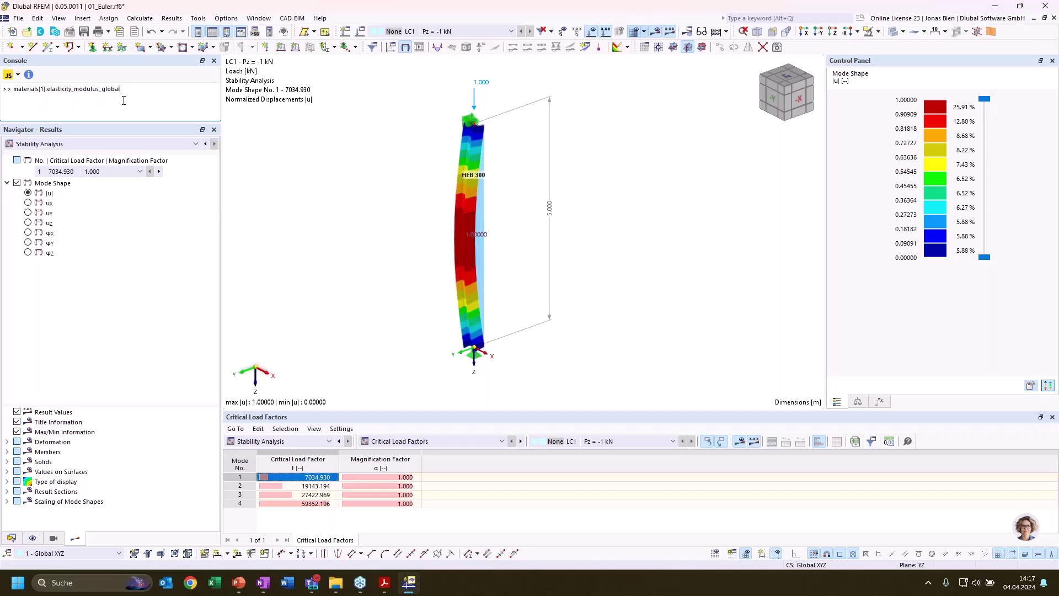
pyautogui.press('Return')
# - Begin the console formula for the Euler load with Fcrit=materials[1].elasticity_modulus_global*sections[1].I_z
pyautogui.write('Fcrit=materials')
pyautogui.hotkey('ctrl', 'space')
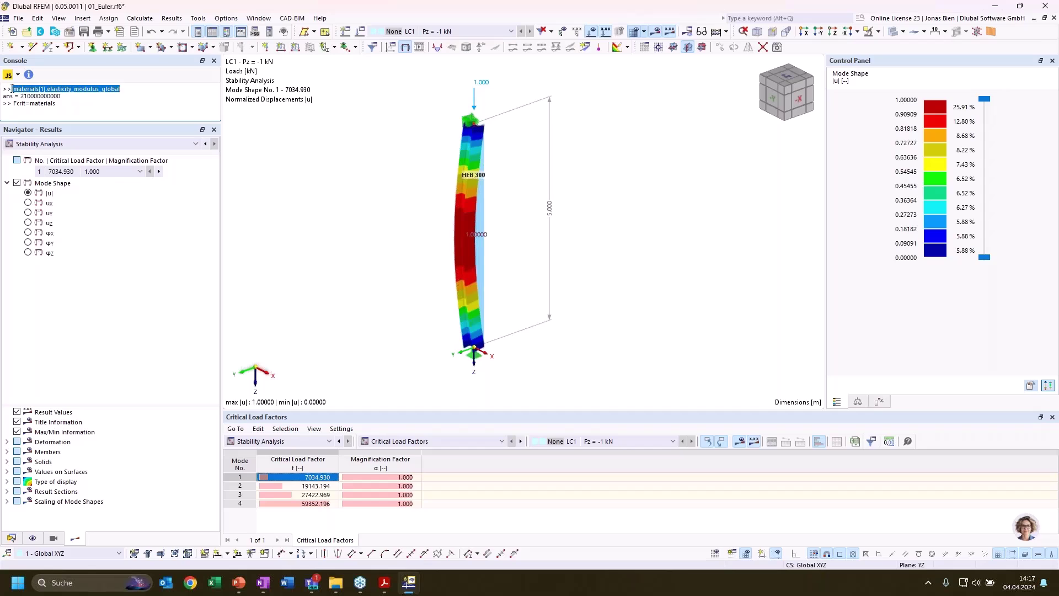
pyautogui.press('Return')
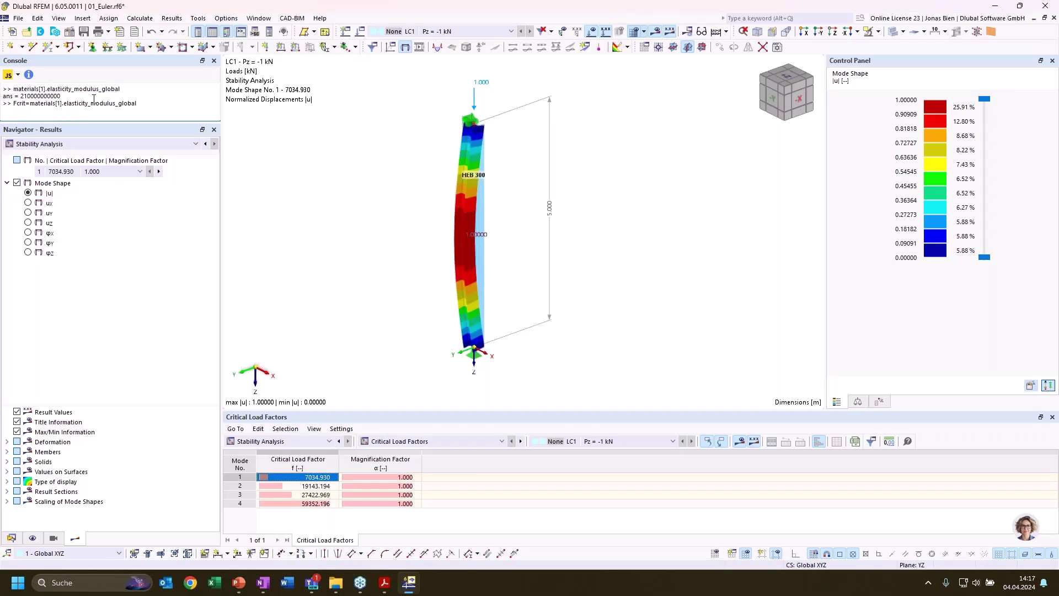
pyautogui.write('*sections')
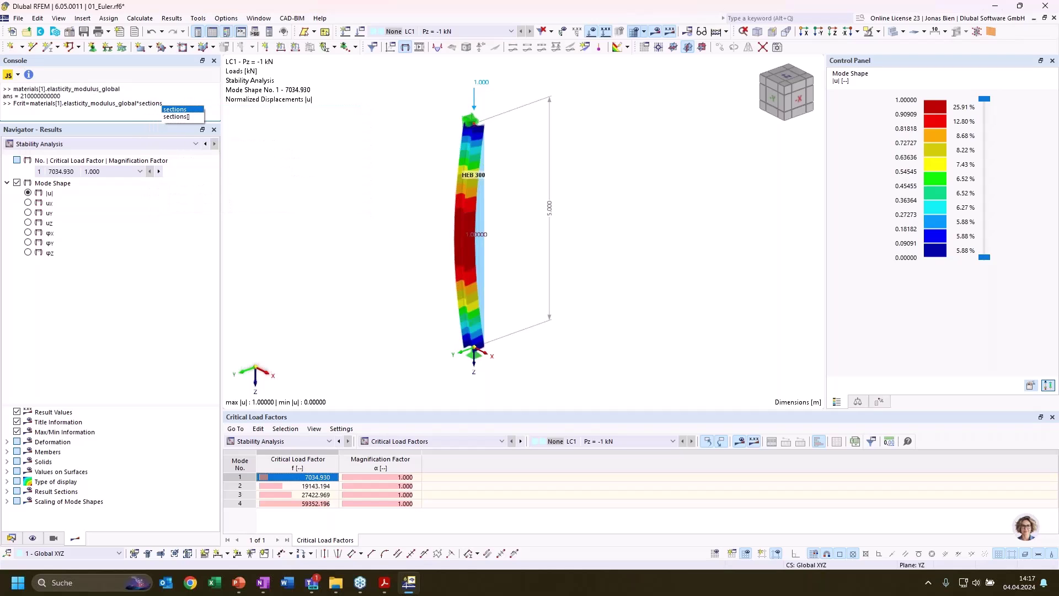
pyautogui.write('[1].')
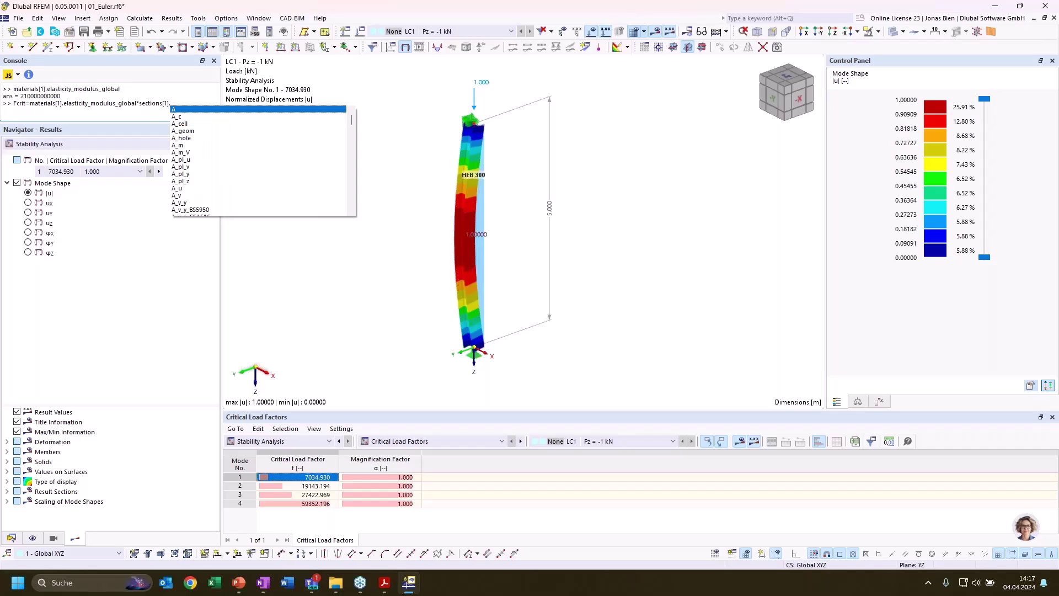
pyautogui.write('I_z')
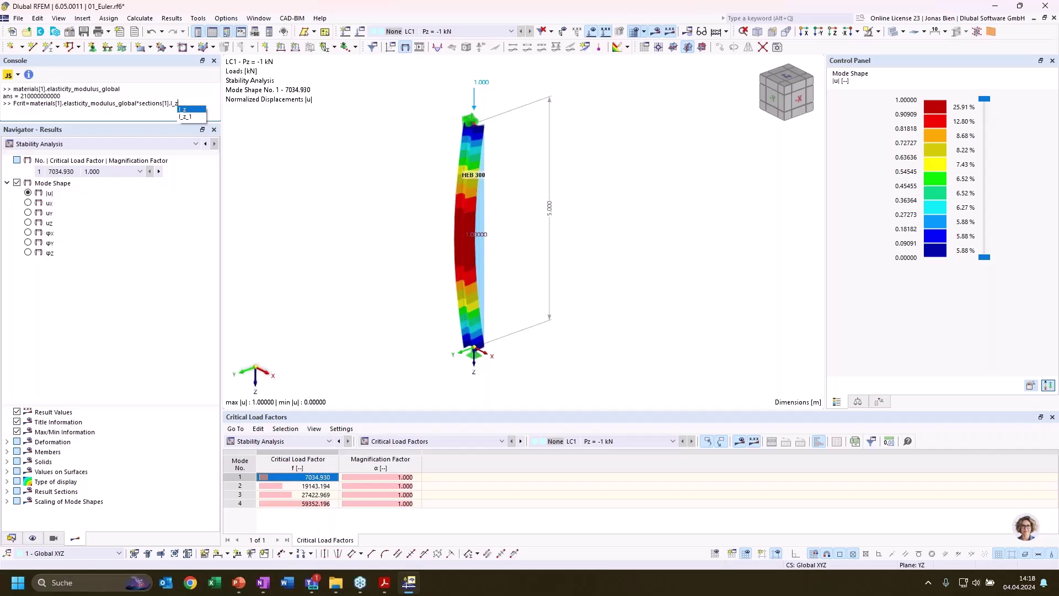
# - Complete the Fcrit formula with *(PI)^2/(members[1].length)^2 and evaluate it
pyautogui.write('+(PI)^2')
pyautogui.hotkey('shift', 'Left')
pyautogui.write('*(PI)^2/members')
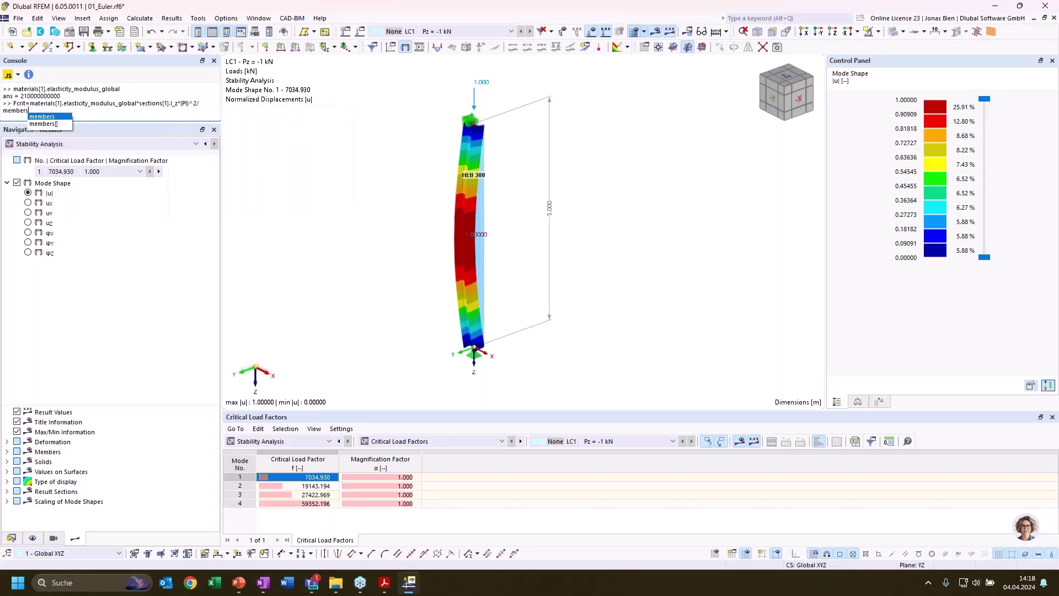
pyautogui.press('Escape')
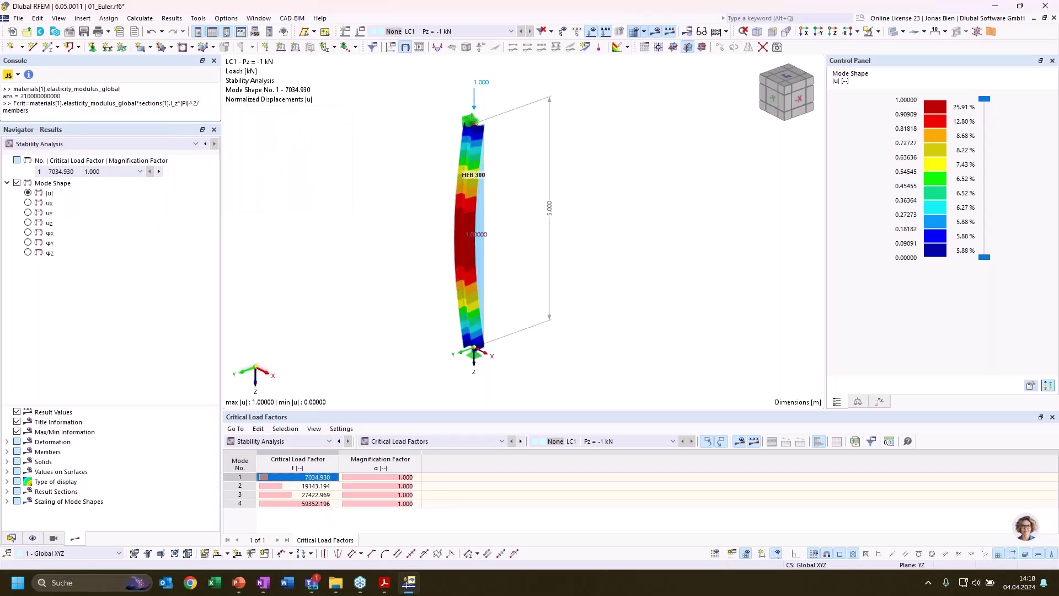
pyautogui.write('[1].len')
pyautogui.write('gth')
pyautogui.write(')')
pyautogui.write('(')
pyautogui.click(79, 113)
pyautogui.write('^2')
pyautogui.press('Return')
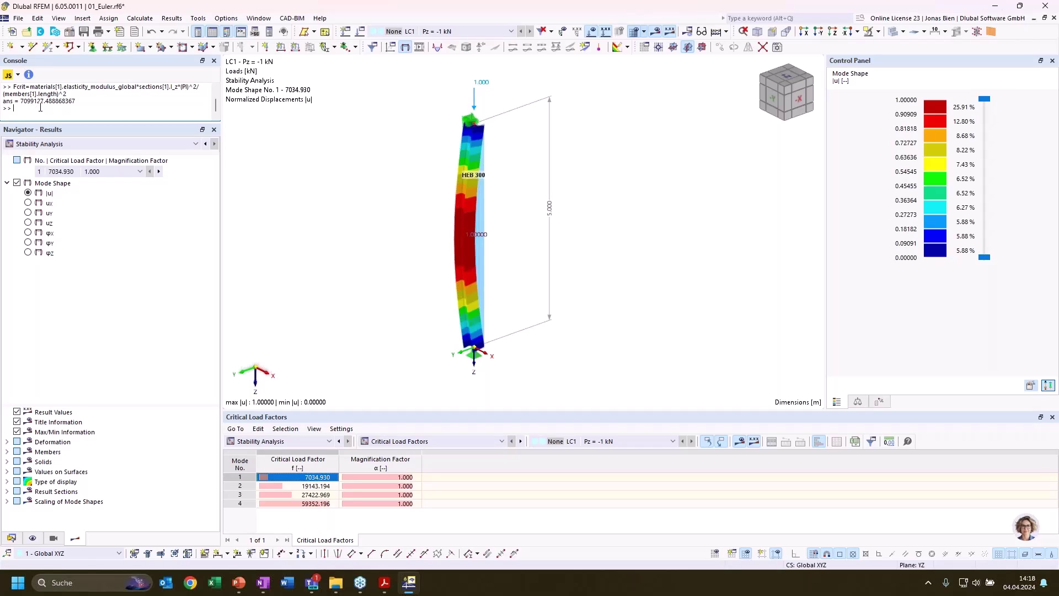
# - Recall the Fcrit formula in the console, append /1000 to convert it to kN, and evaluate it
pyautogui.press('Up')
pyautogui.write('/1000')
pyautogui.press('Return')
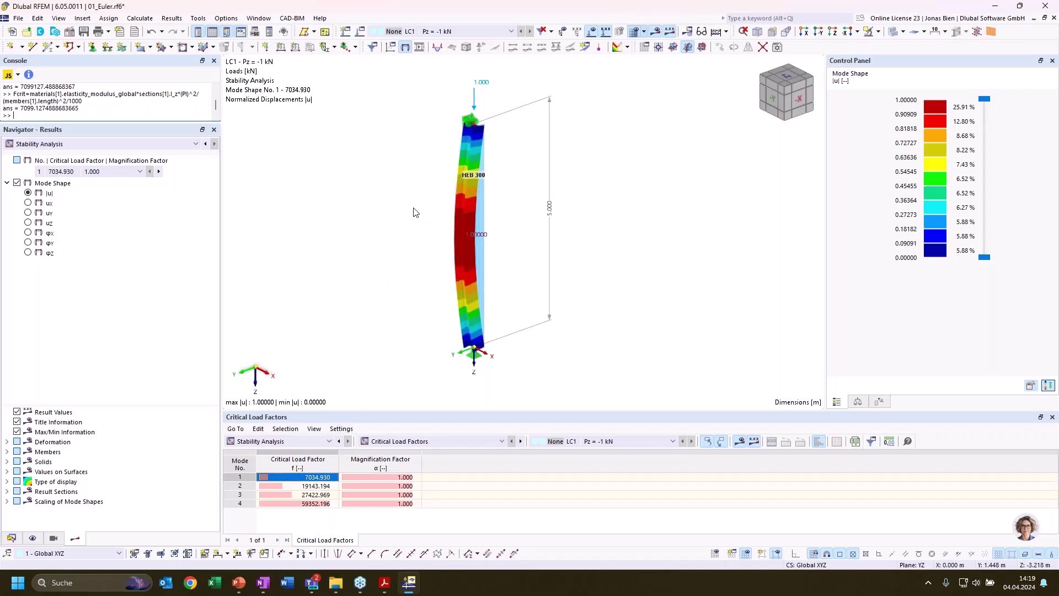
# - Deactivate the shear stiffness of the column member's HEB 300 section and accept the section and member changes
pyautogui.doubleClick(488, 280)
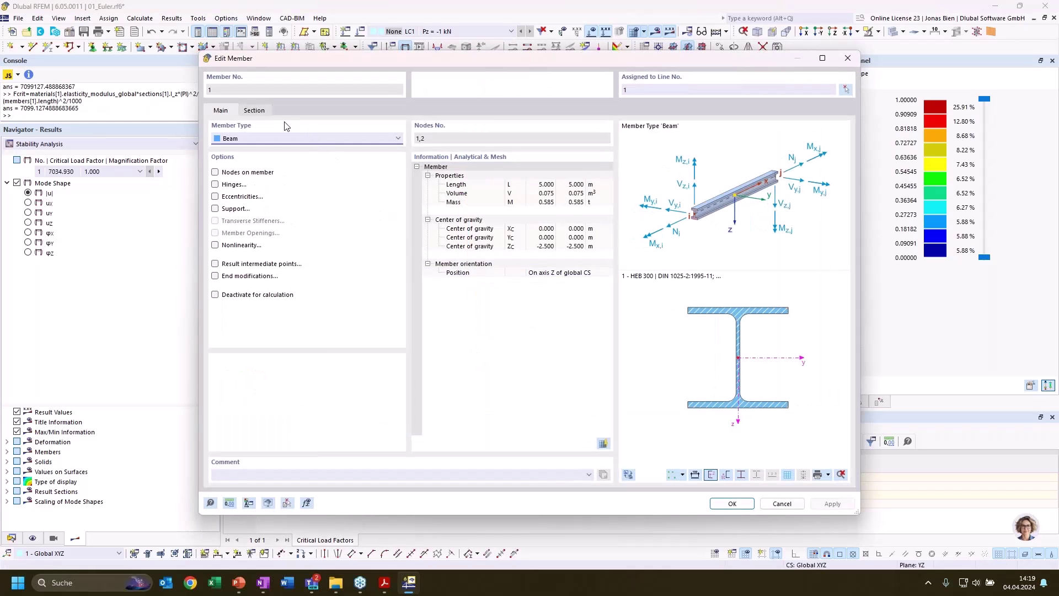
pyautogui.click(255, 111)
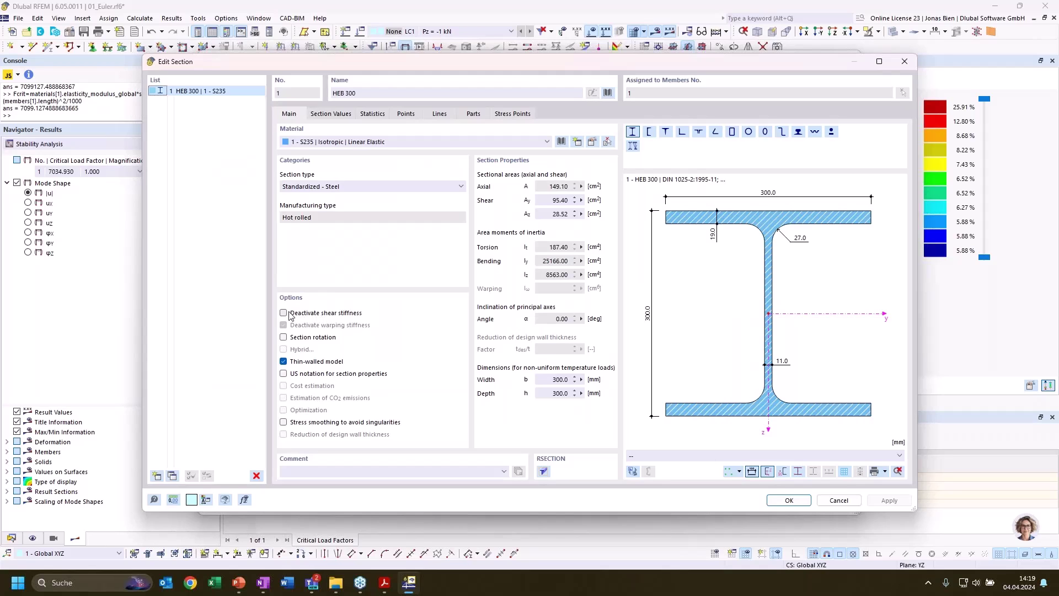
pyautogui.click(318, 315)
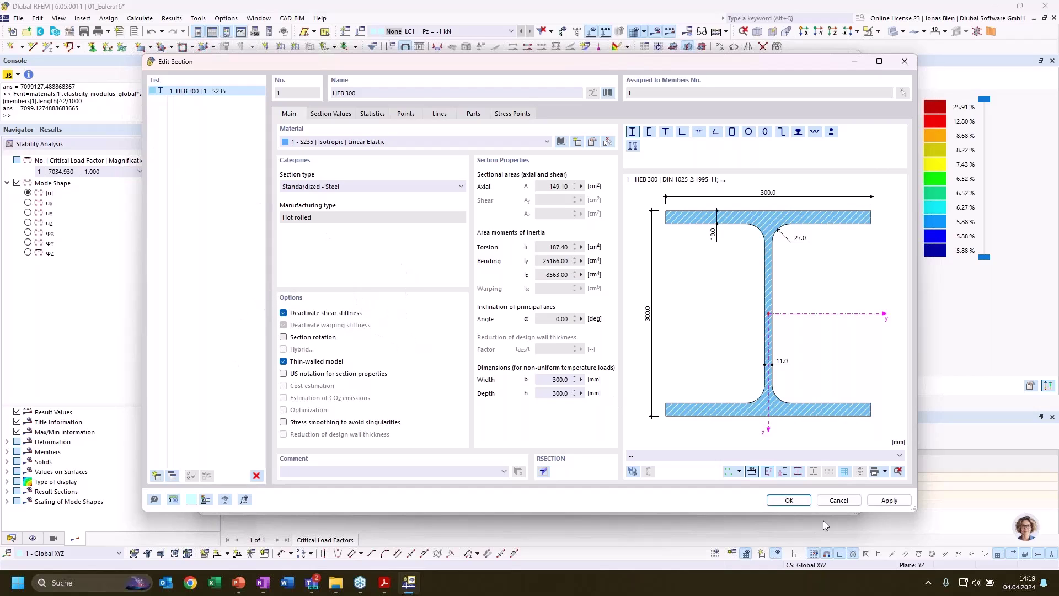
pyautogui.click(778, 500)
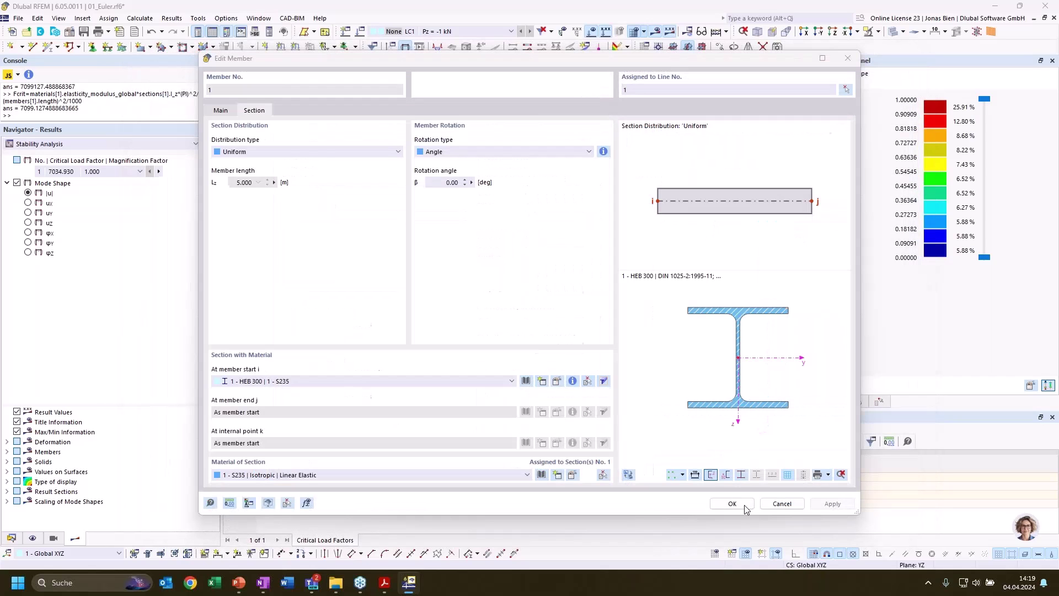
pyautogui.click(748, 508)
# - Recalculate load case LC1 and display its Stability Analysis critical load factors with mode shape 1
pyautogui.click(140, 18)
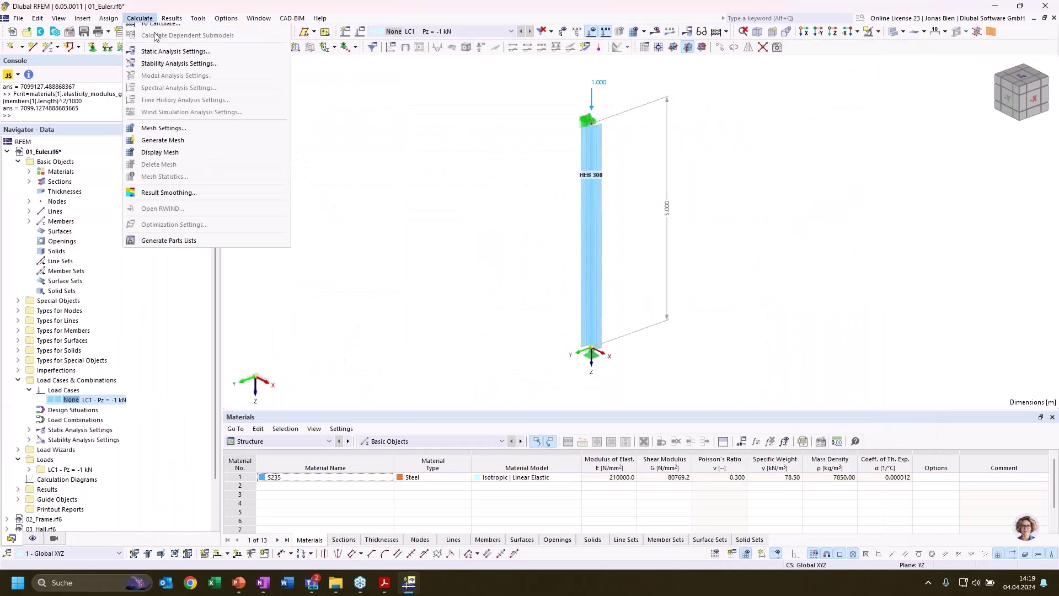
pyautogui.click(164, 45)
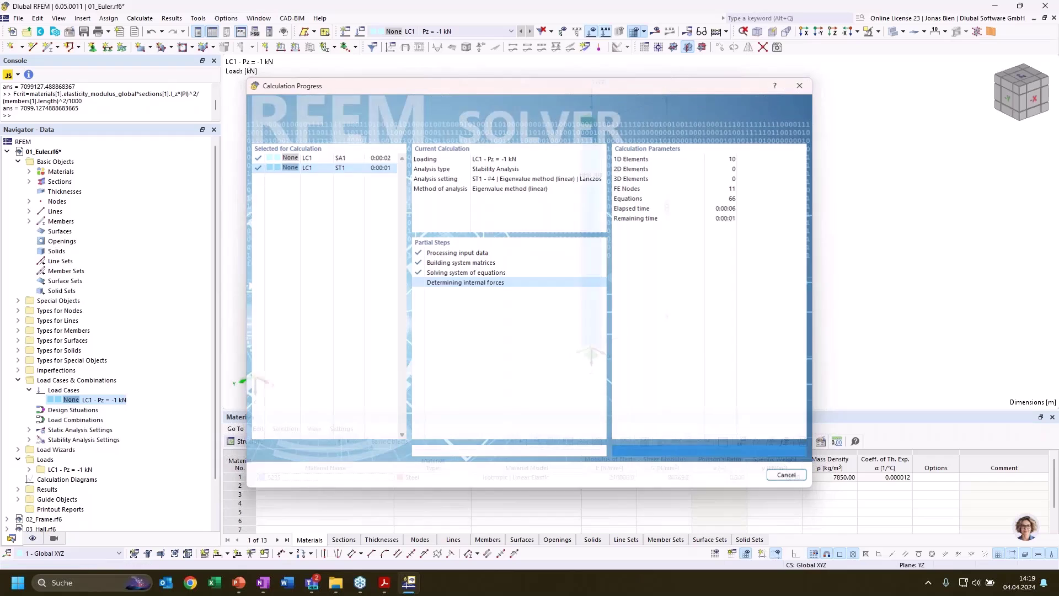
pyautogui.click(266, 442)
pyautogui.click(265, 507)
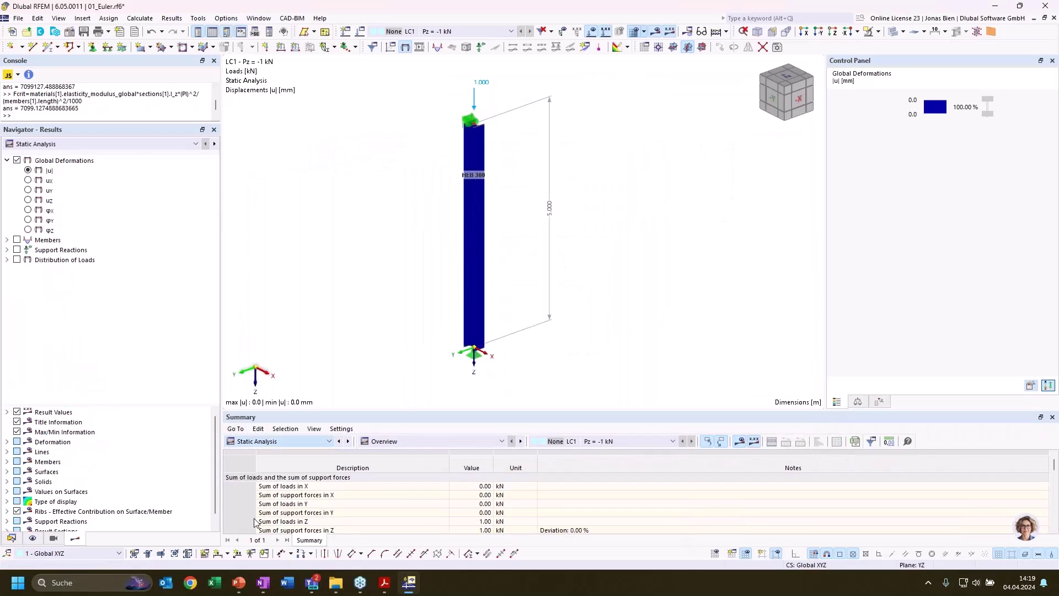
pyautogui.click(305, 477)
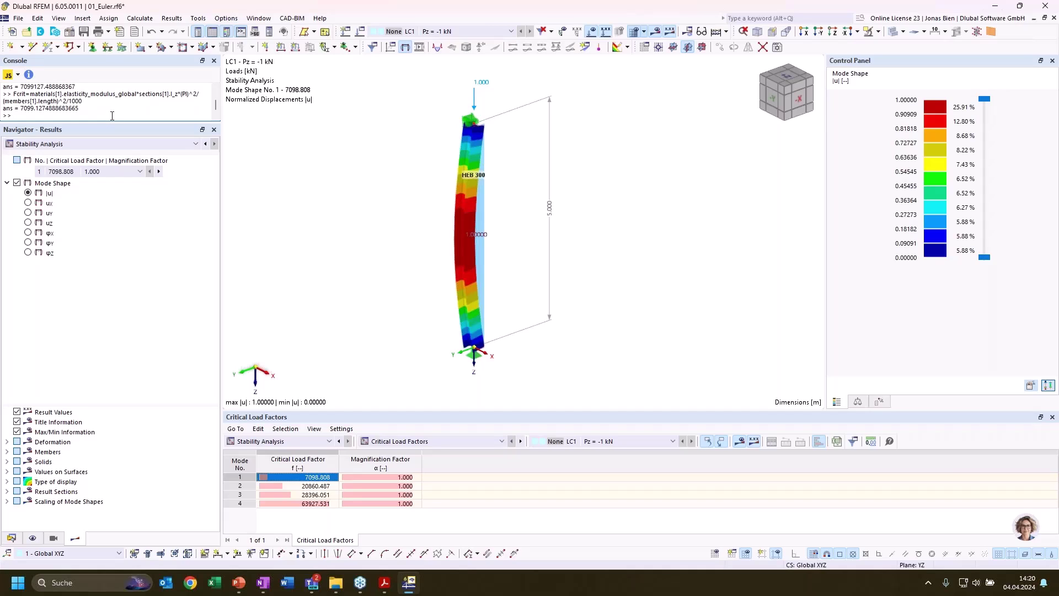
# - Recall the Fcrit formula in the console, replace I_z with I_y, and evaluate it for the other bending axis
pyautogui.press('Up')
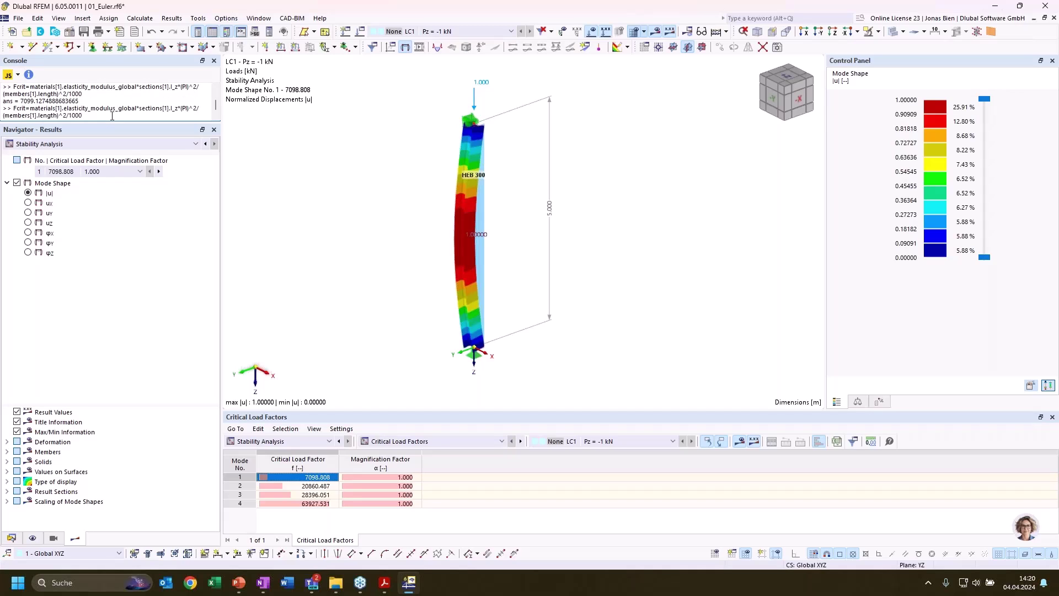
pyautogui.click(178, 107)
pyautogui.press('BackSpace')
pyautogui.write('y')
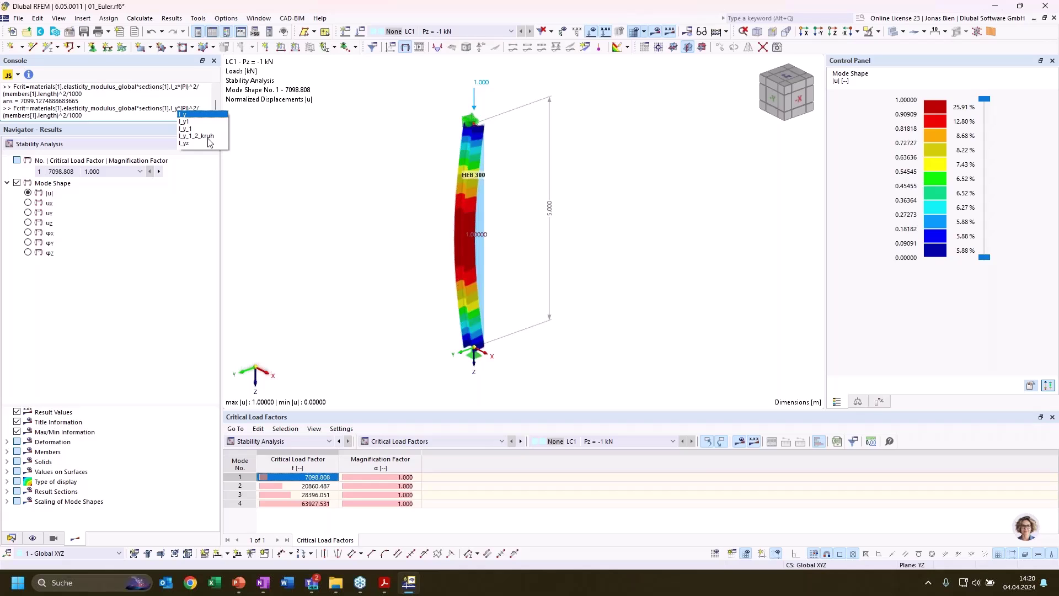
pyautogui.press('Return')
pyautogui.press('Return')
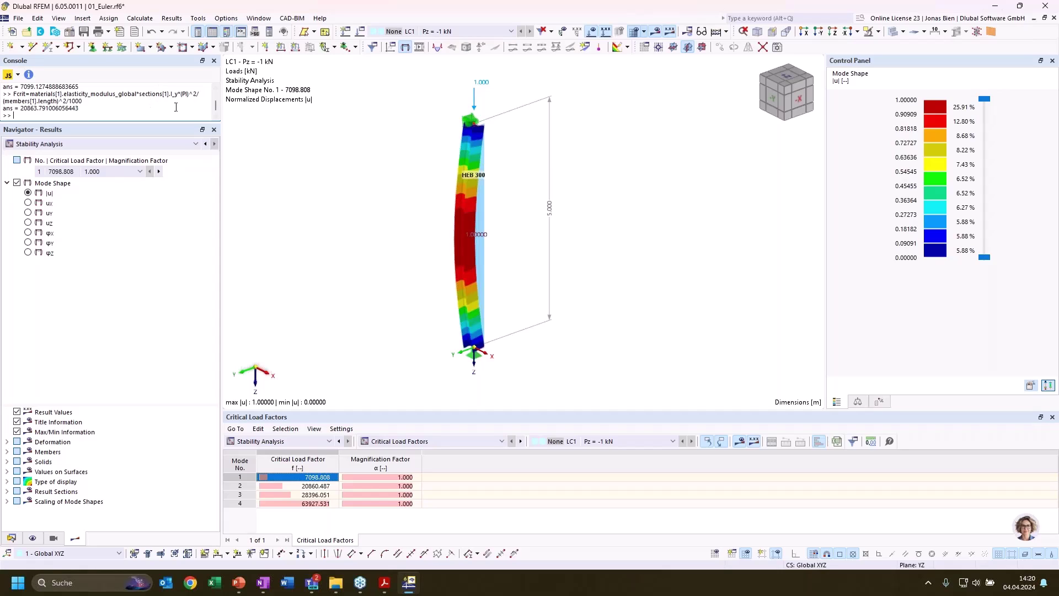
pyautogui.doubleClick(29, 109)
pyautogui.click(330, 312)
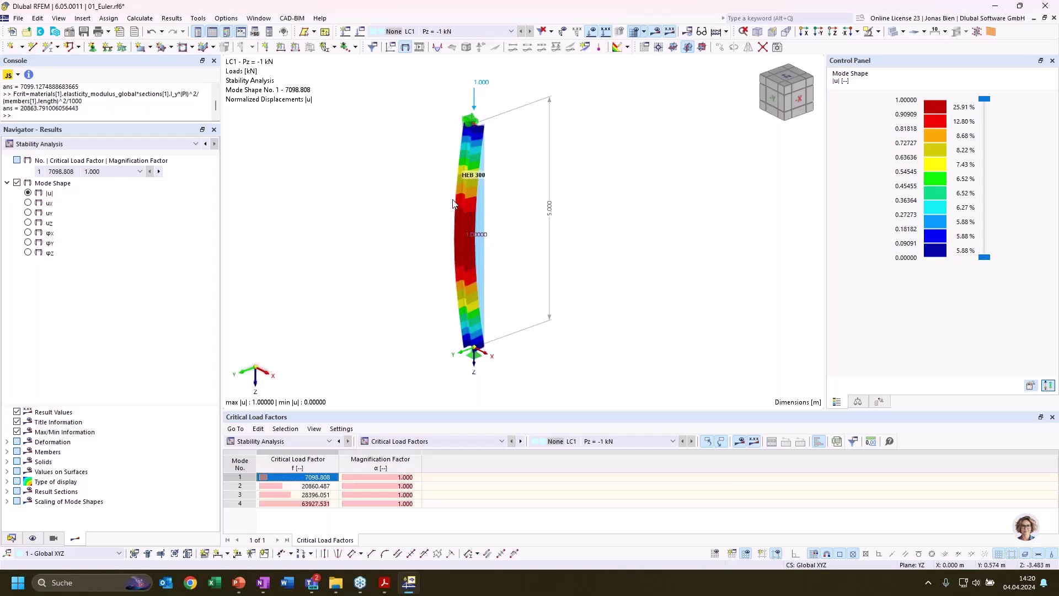
pyautogui.click(301, 441)
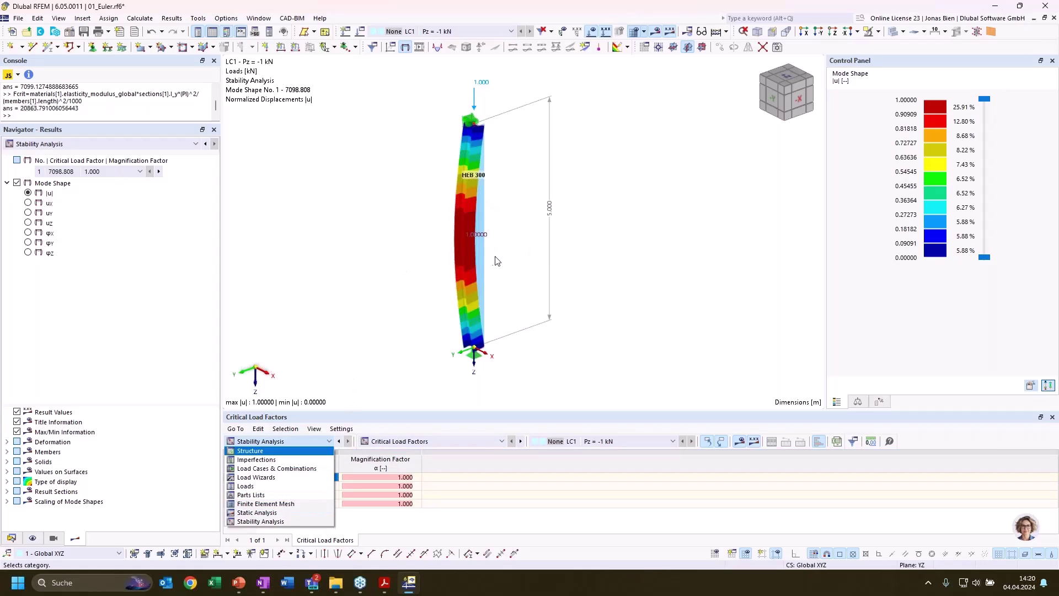
pyautogui.click(409, 337)
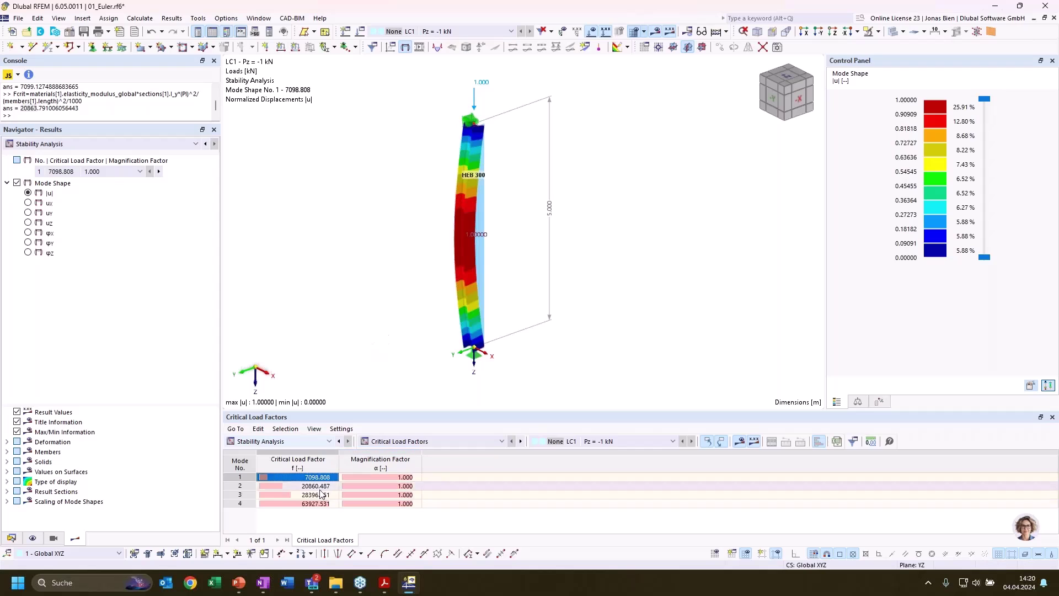
# - Show the Stability Analysis results by member with the Effective Lengths and Critical Loads by Member table
pyautogui.click(430, 439)
pyautogui.click(431, 470)
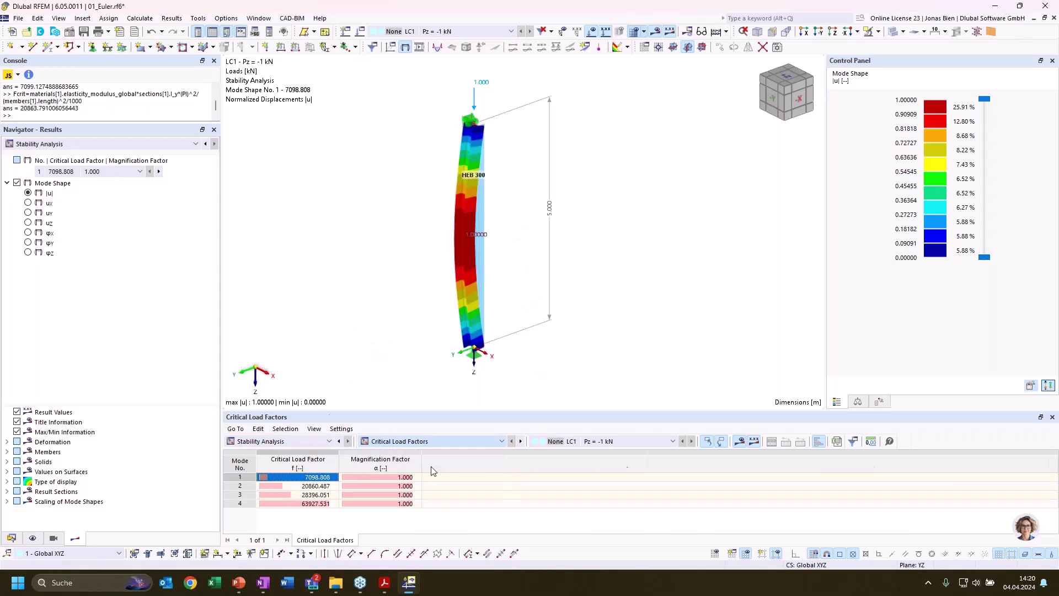
pyautogui.click(525, 540)
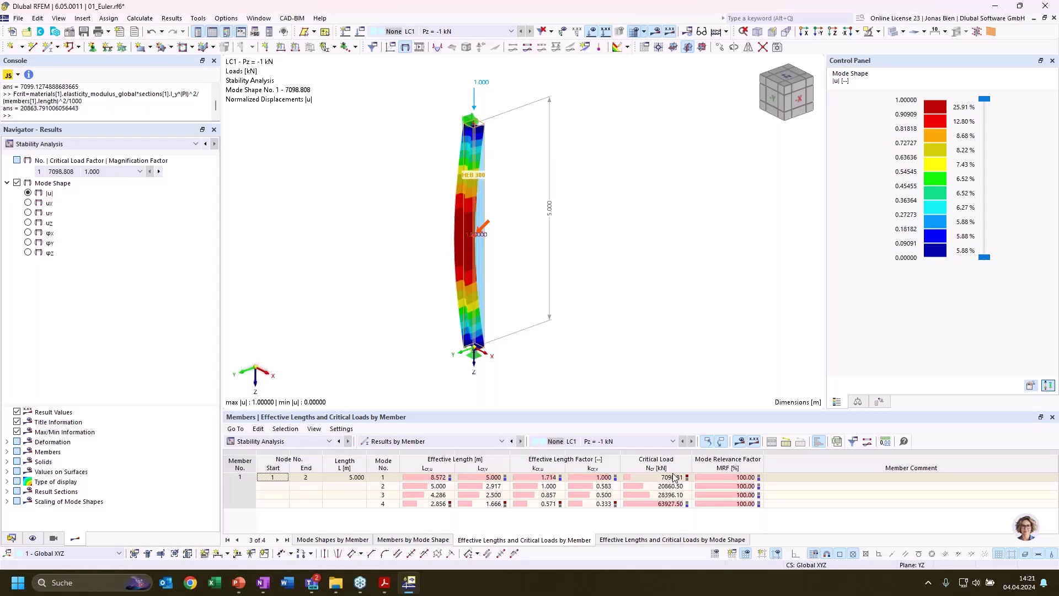
# - Step through the four modes of the member table to compare their mode shapes and effective lengths, returning to mode 1
pyautogui.click(490, 478)
pyautogui.click(493, 487)
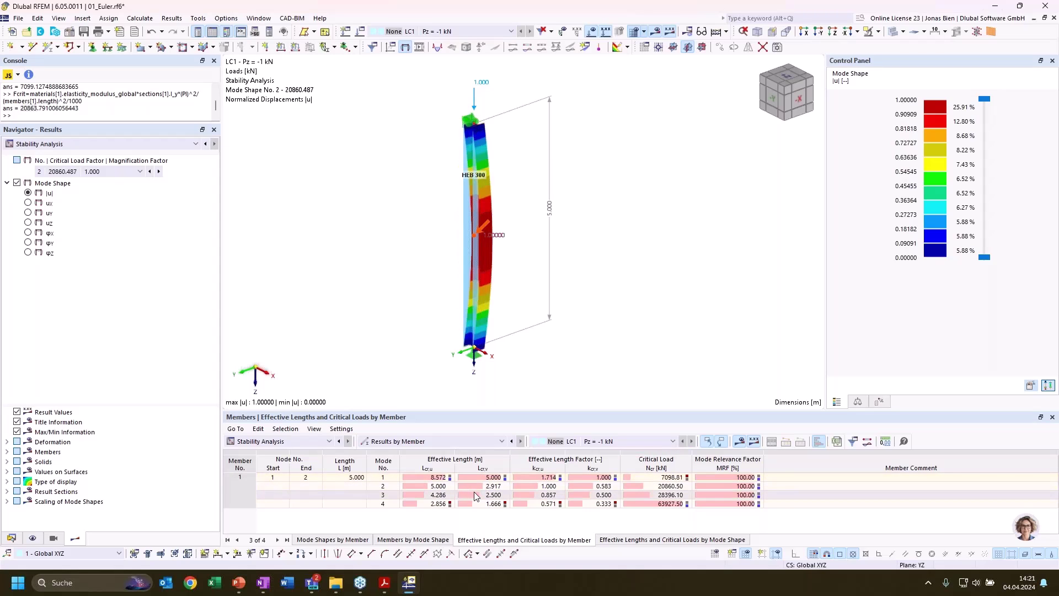
pyautogui.click(477, 496)
pyautogui.click(476, 502)
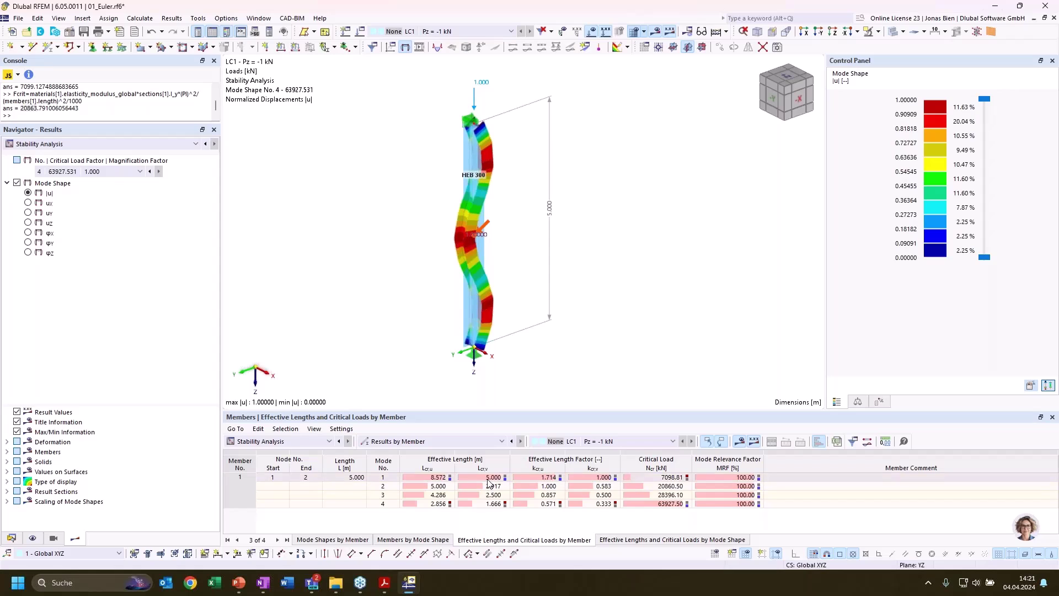
pyautogui.click(489, 480)
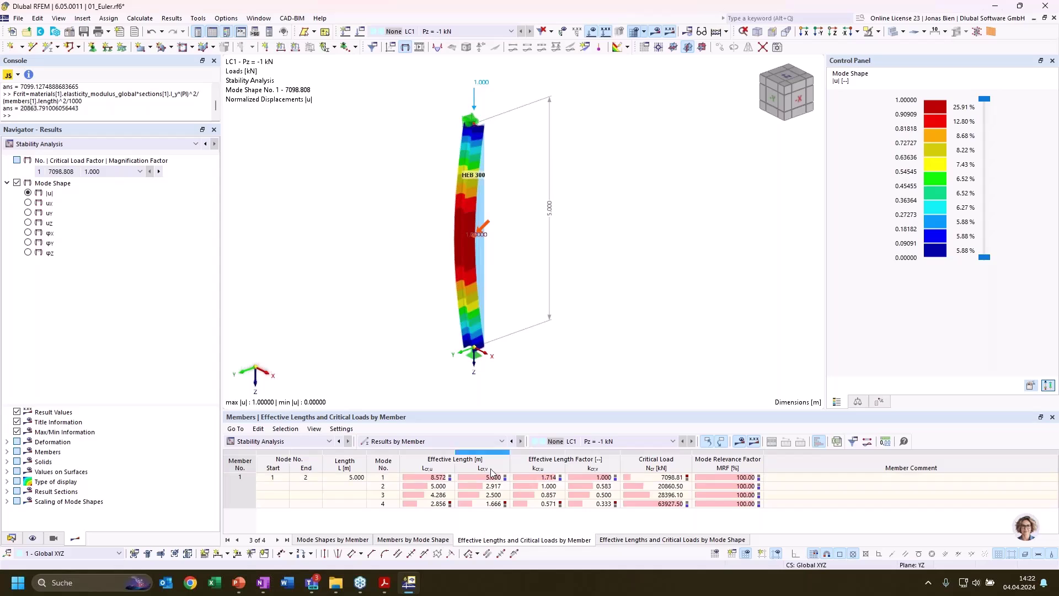
pyautogui.click(470, 480)
pyautogui.click(439, 478)
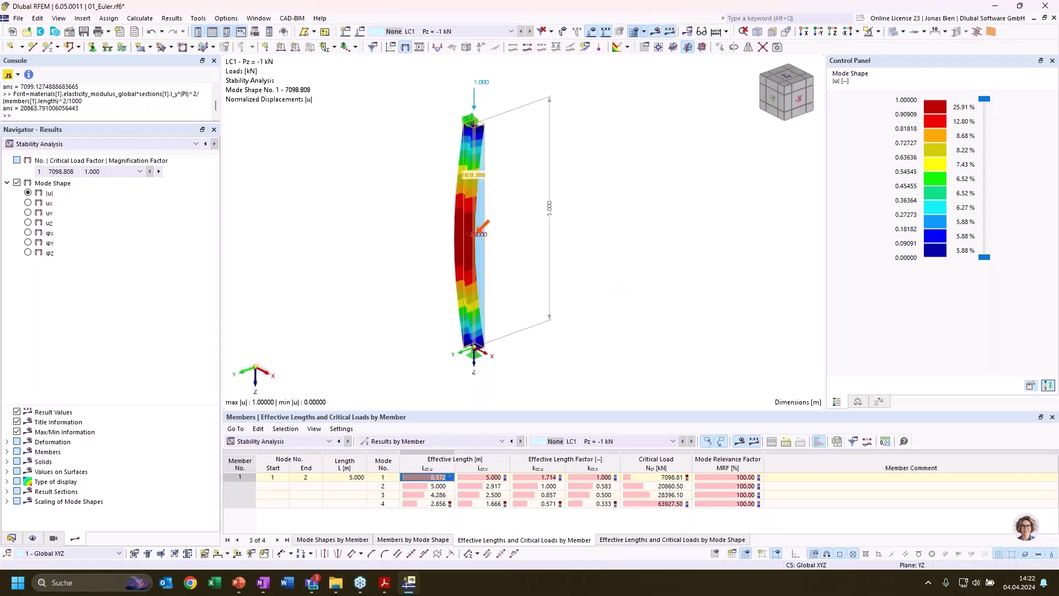
pyautogui.hotkey('alt', 'Tab')
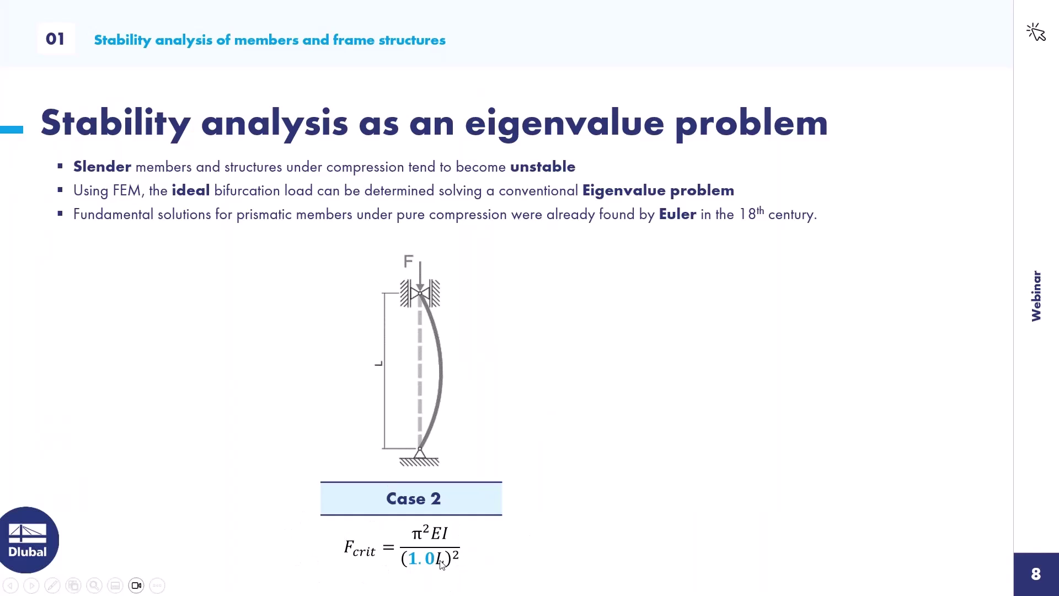
pyautogui.click(481, 570)
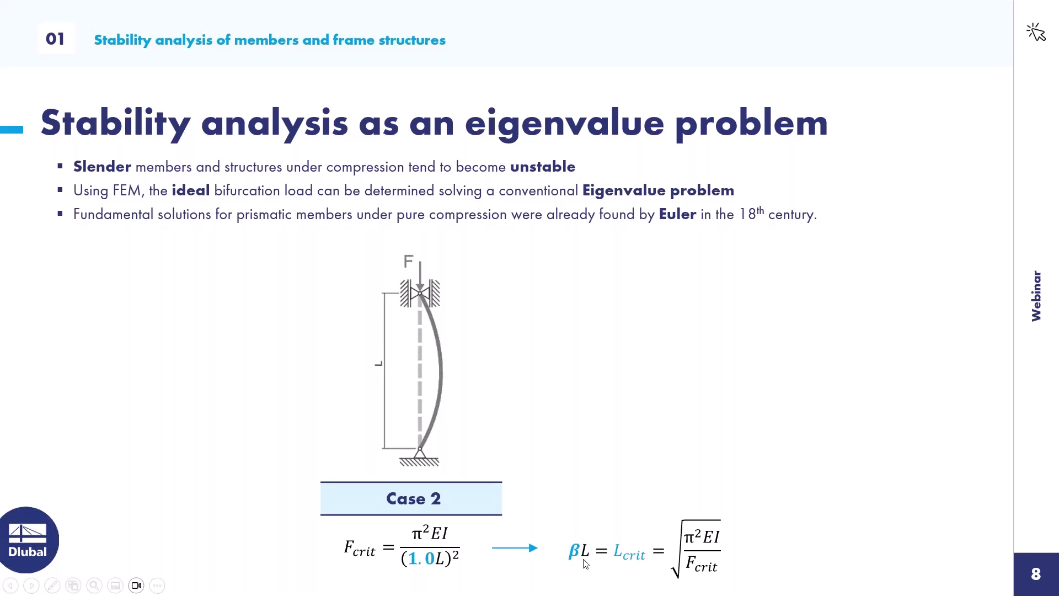
pyautogui.hotkey('alt', 'Tab')
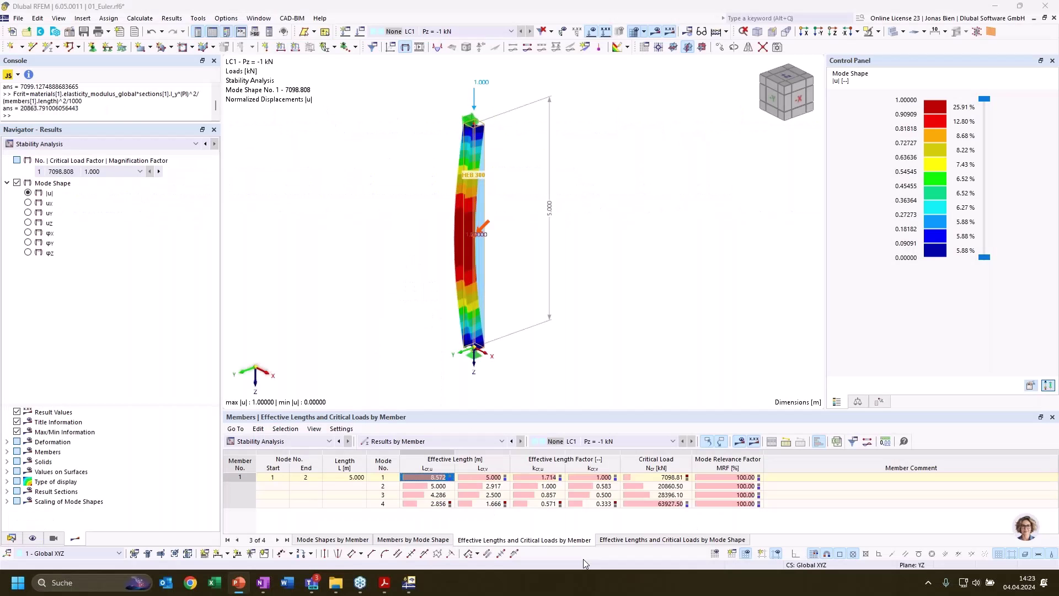
pyautogui.click(657, 478)
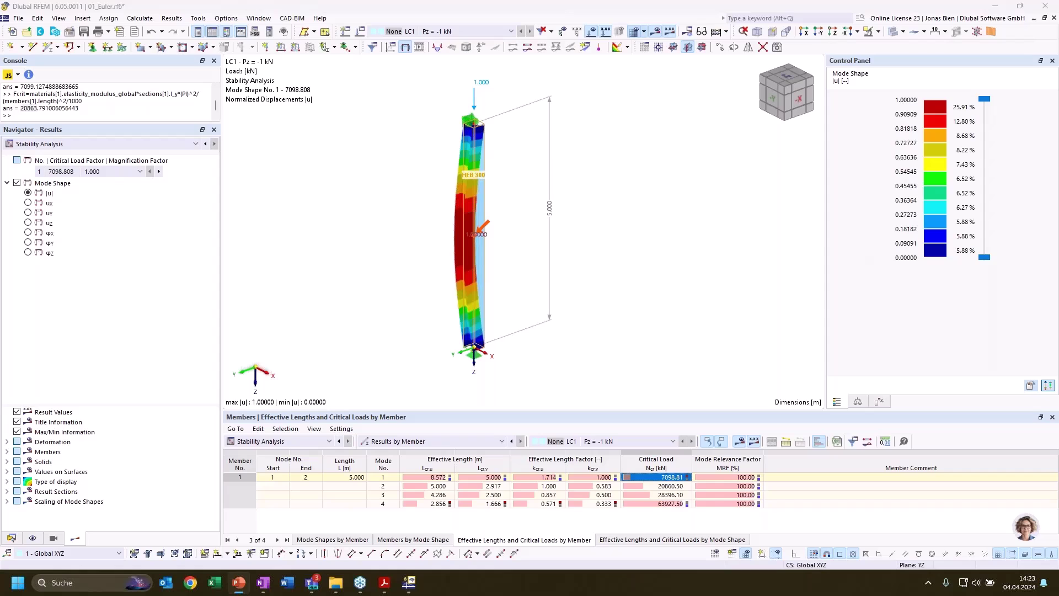
pyautogui.click(86, 116)
pyautogui.write('Lcrit = (materials[1].elasticity_modulus_global*sections[1].I_z*(PI)^2/(Fcrit*1000))^0.5')
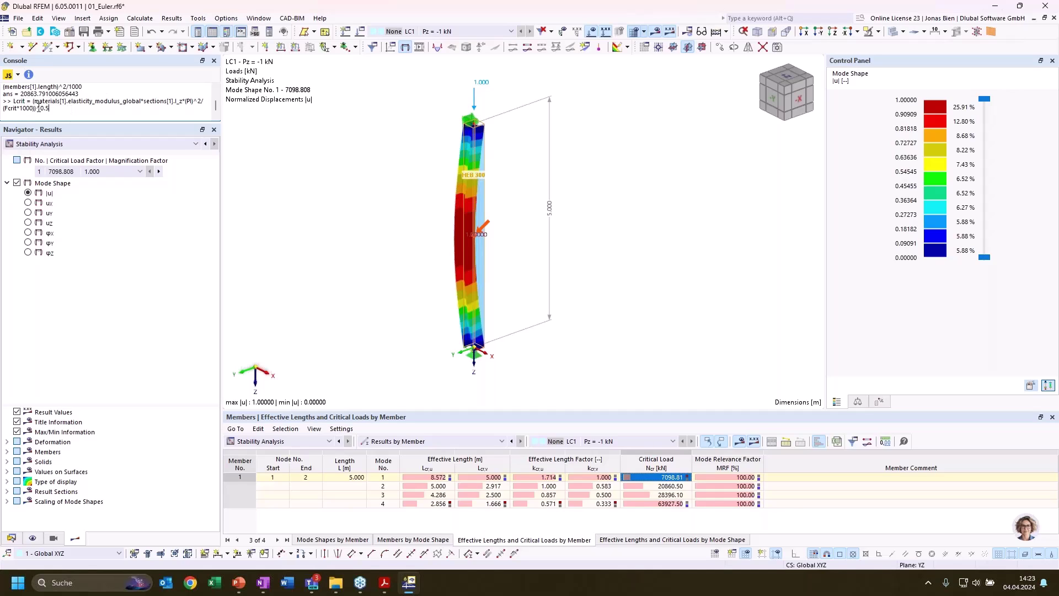
pyautogui.doubleClick(9, 108)
pyautogui.click(40, 108)
pyautogui.moveTo(84, 108); pyautogui.dragTo(4, 101)
pyautogui.press('Delete')
# - Recall the Fcrit formula in the console, replace I_y with I_z, and evaluate it
pyautogui.press('Up')
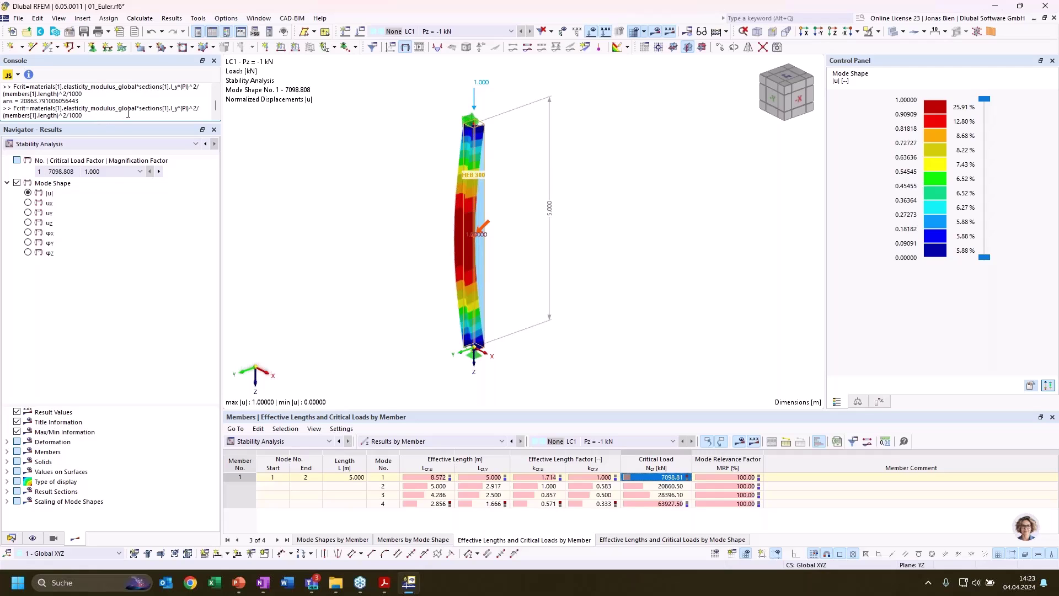
pyautogui.click(176, 109)
pyautogui.press('BackSpace')
pyautogui.write('z')
pyautogui.press('Return')
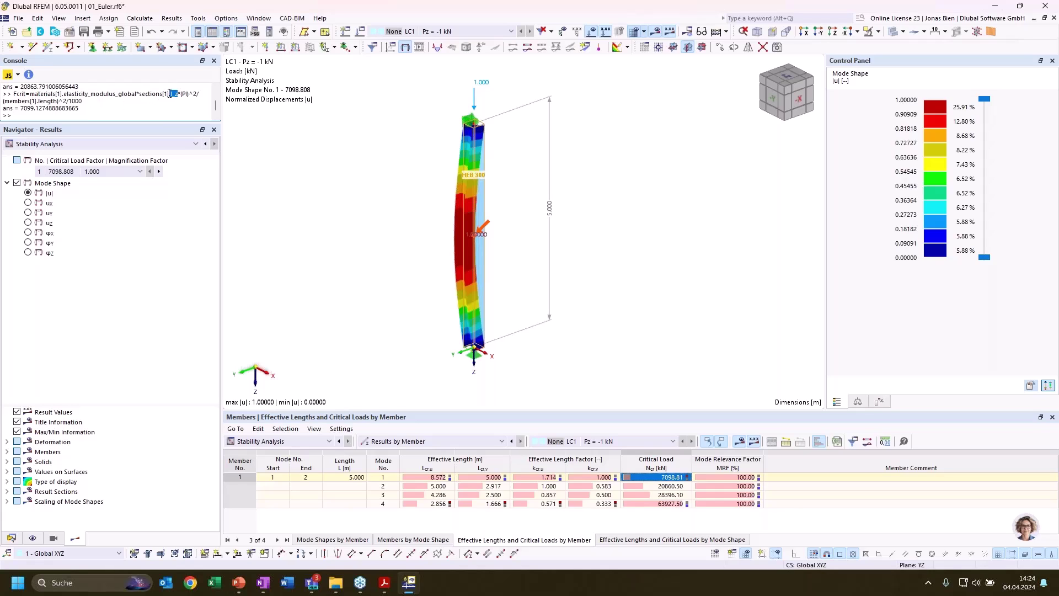
# - Evaluate Lcrit = (materials[1].elasticity_modulus_global*sections[1].I_z*(PI)^2/(Fcrit*1000))^0.5 in the console
pyautogui.click(108, 111)
pyautogui.press('Up')
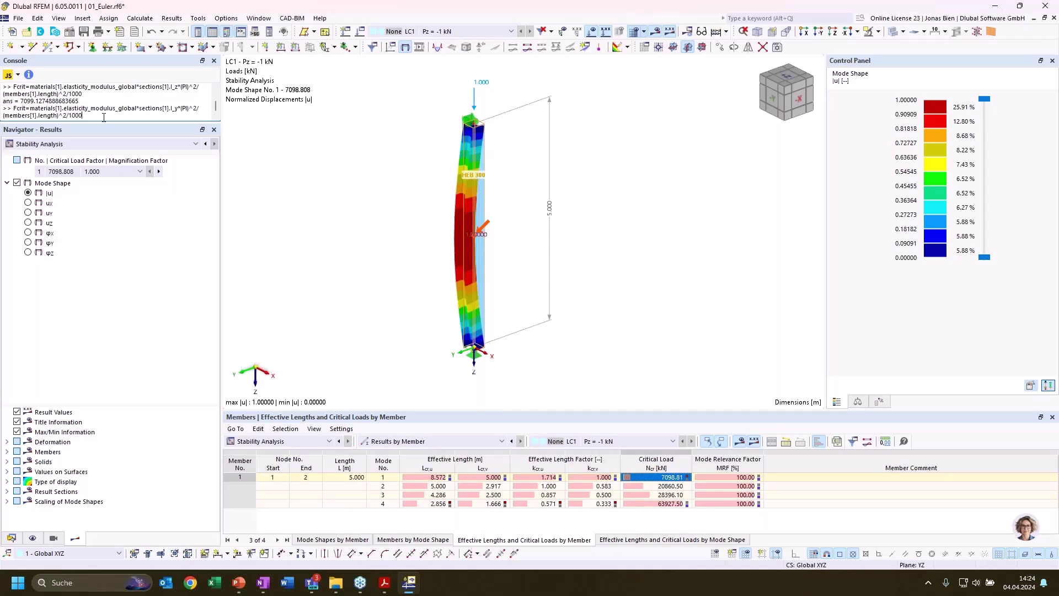
pyautogui.hotkey('ctrl', 'a')
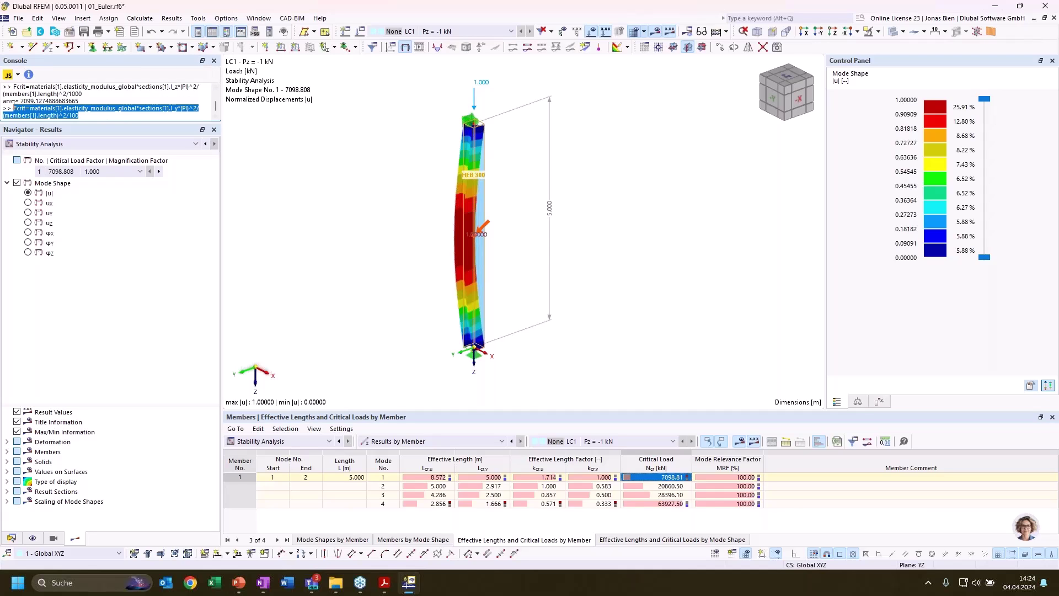
pyautogui.press('BackSpace')
pyautogui.write('Lcrit = (materials[1].elasticity_modulus_global*sections[1].I_z*(PI)^2/(Fcrit*1000))^0.5')
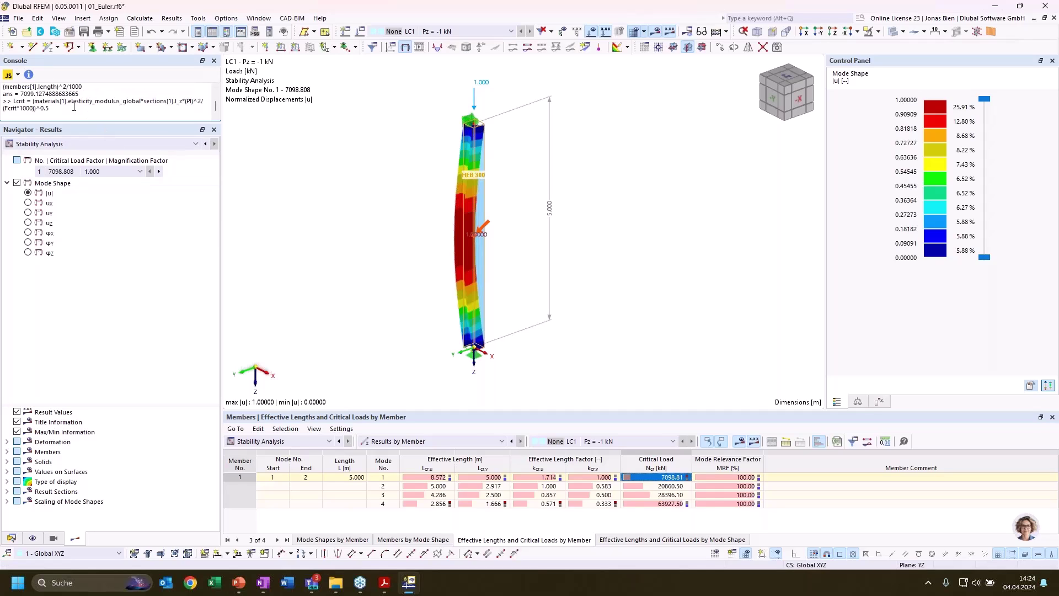
pyautogui.press('Return')
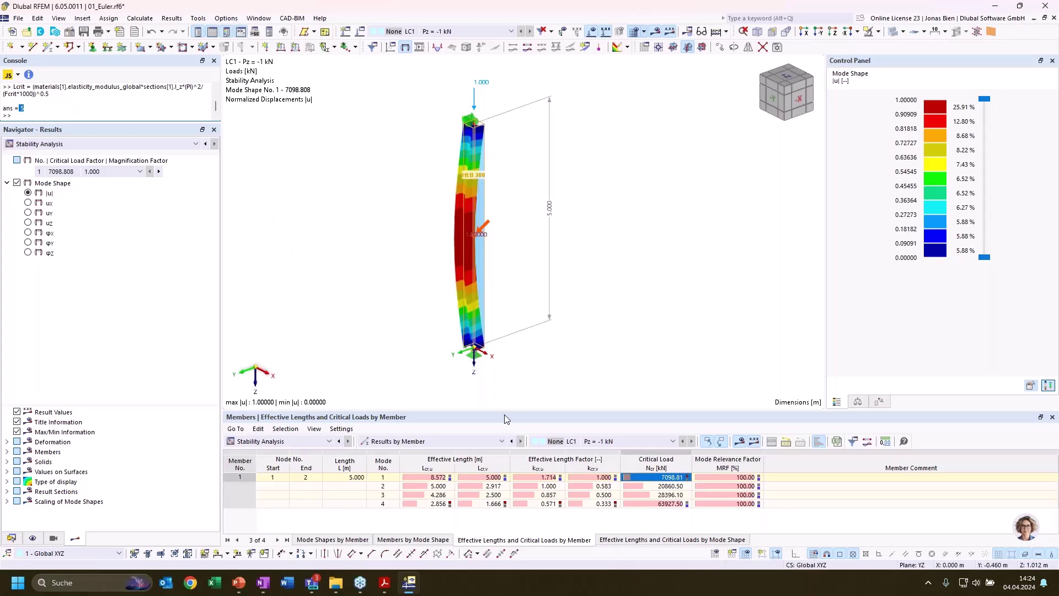
# - Check mode 1's effective lengths Lcr,v and Lcr,u against the column's buckling direction
pyautogui.click(489, 478)
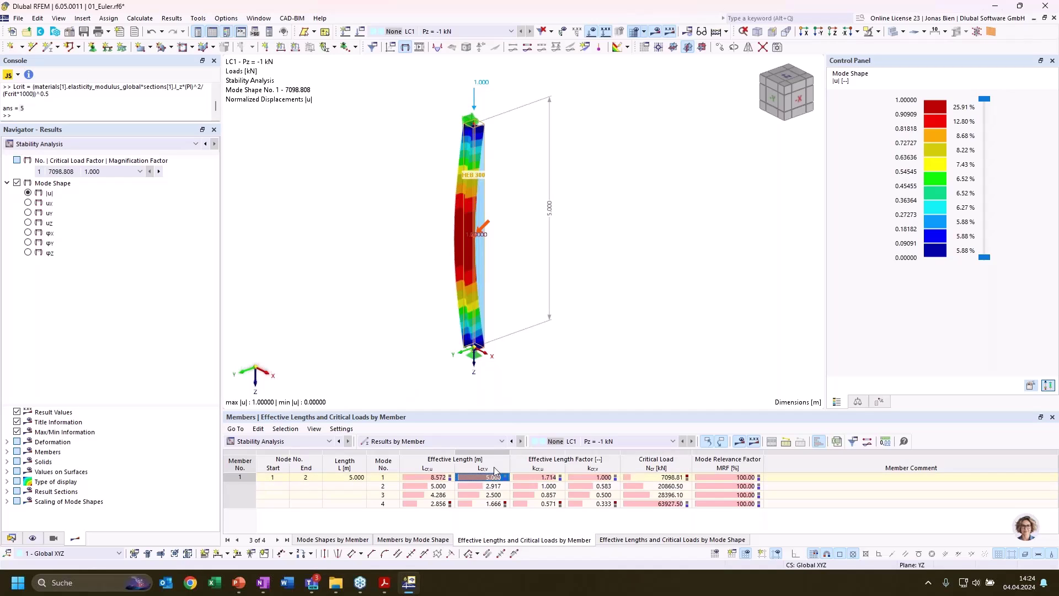
pyautogui.keyDown('ctrl'); pyautogui.moveTo(660, 289); pyautogui.dragTo(615, 279, button='middle'); pyautogui.keyUp('ctrl')
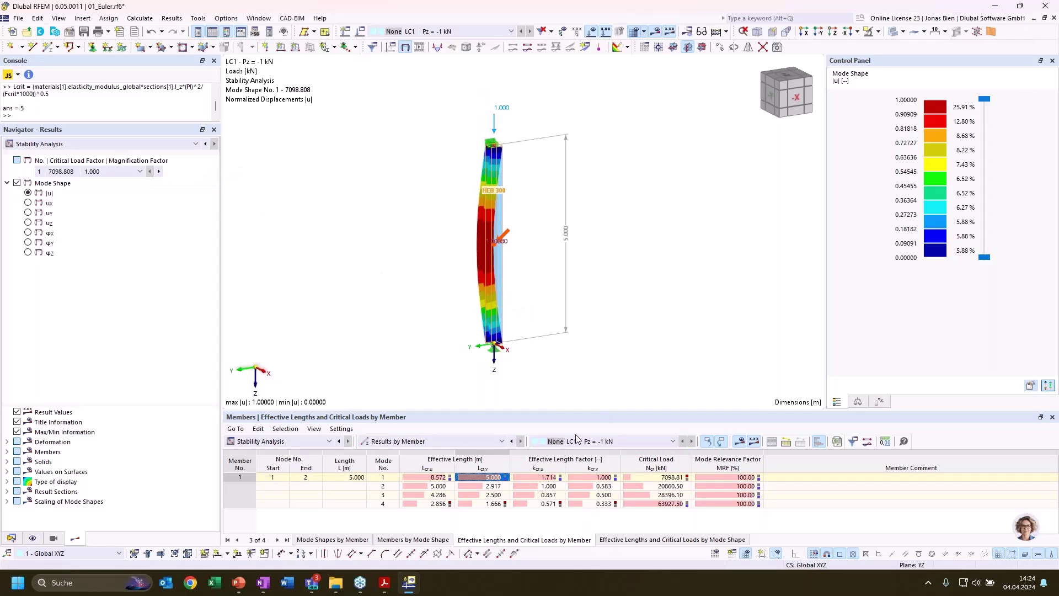
pyautogui.click(423, 478)
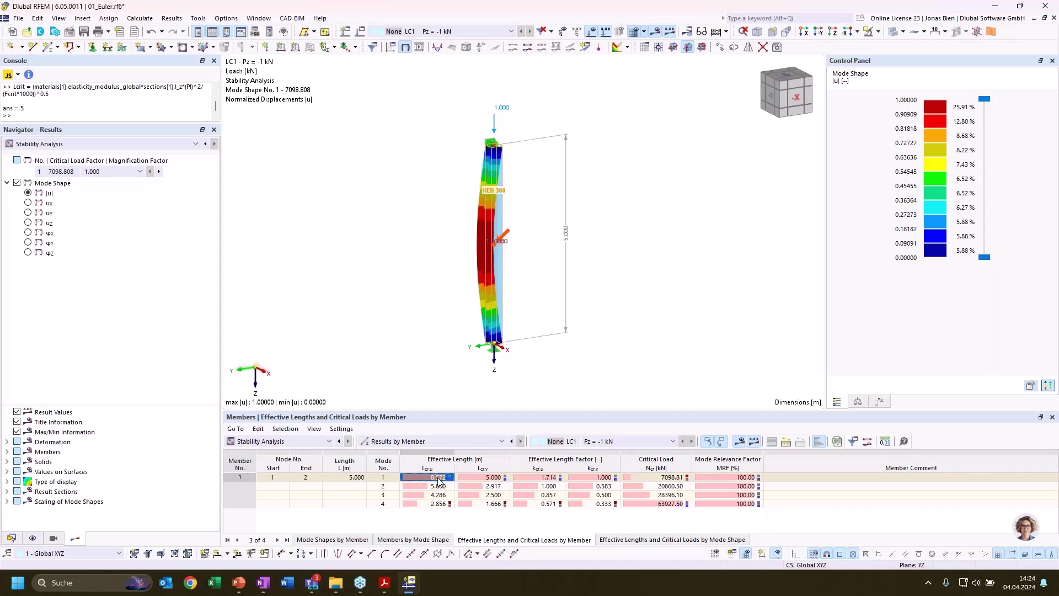
pyautogui.click(80, 114)
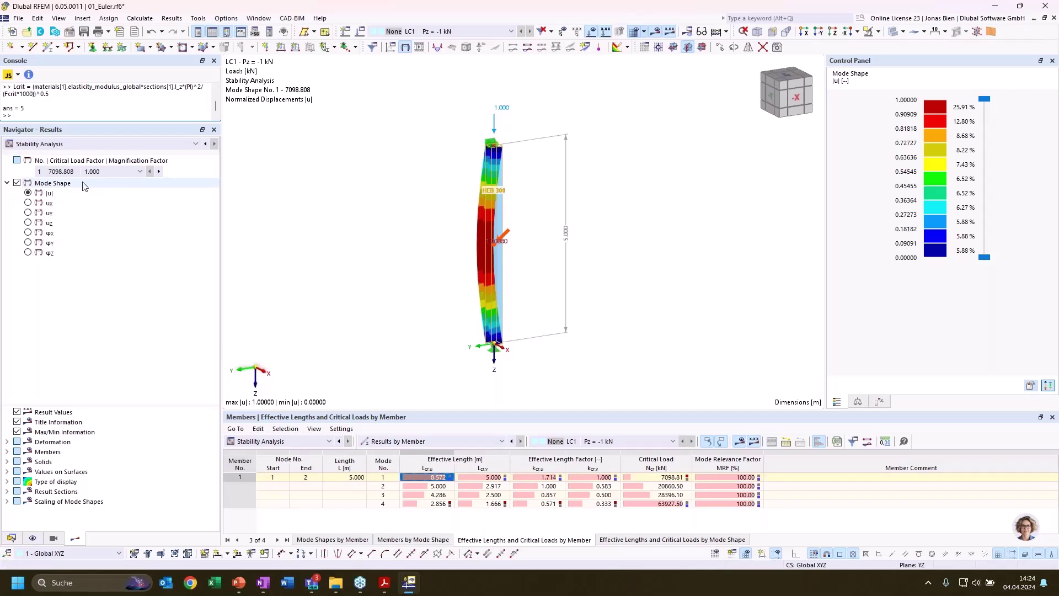
pyautogui.press('Up')
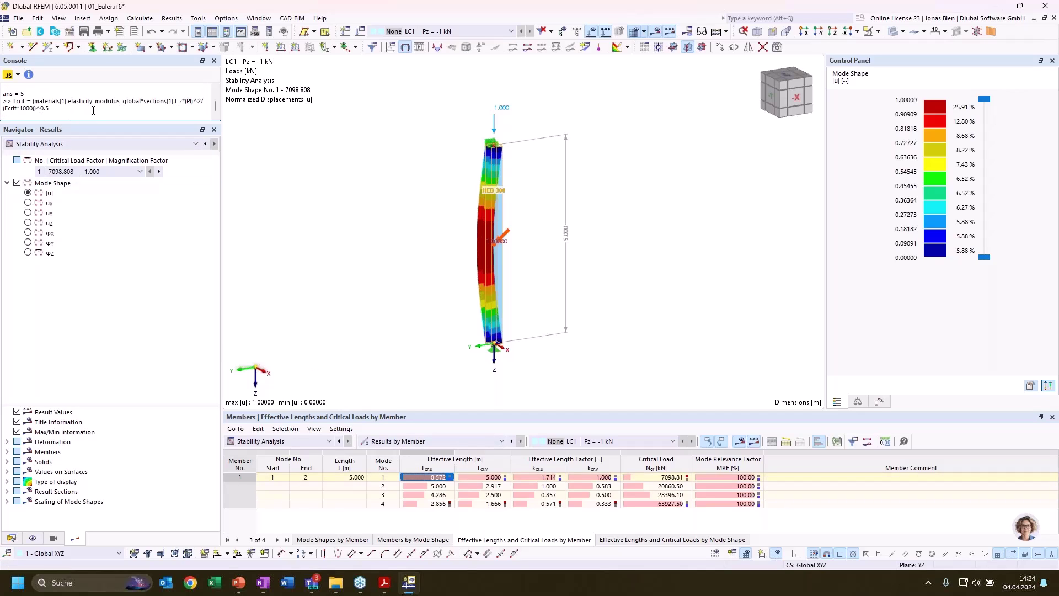
pyautogui.hotkey('ctrl', 'a')
pyautogui.press('Delete')
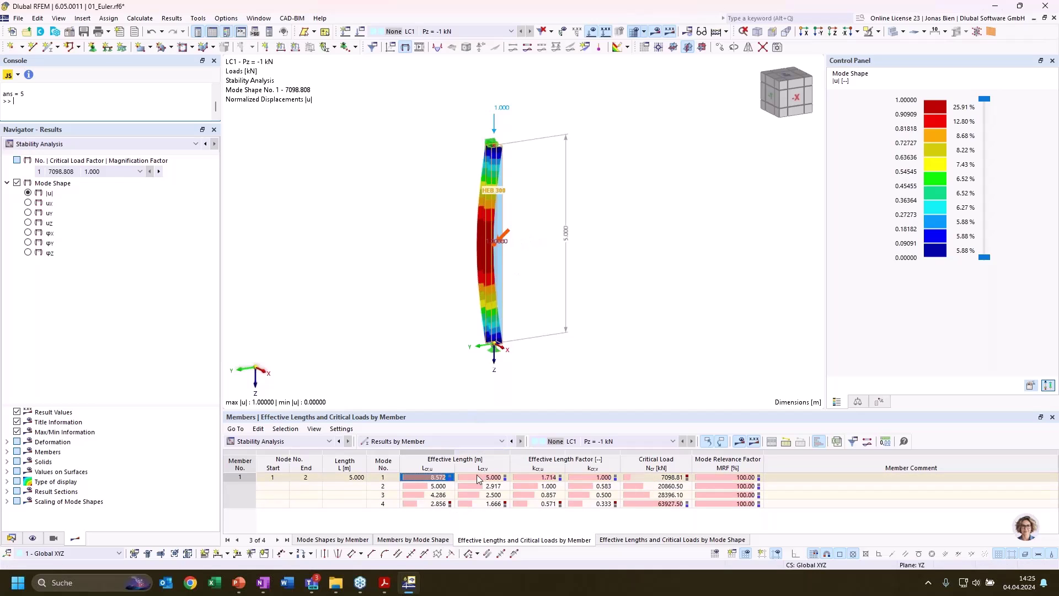
# - Display mode shape 2 and check its effective length Lcr,u against the buckling direction
pyautogui.click(444, 487)
pyautogui.keyDown('ctrl'); pyautogui.moveTo(562, 270); pyautogui.dragTo(653, 258, button='middle'); pyautogui.keyUp('ctrl')
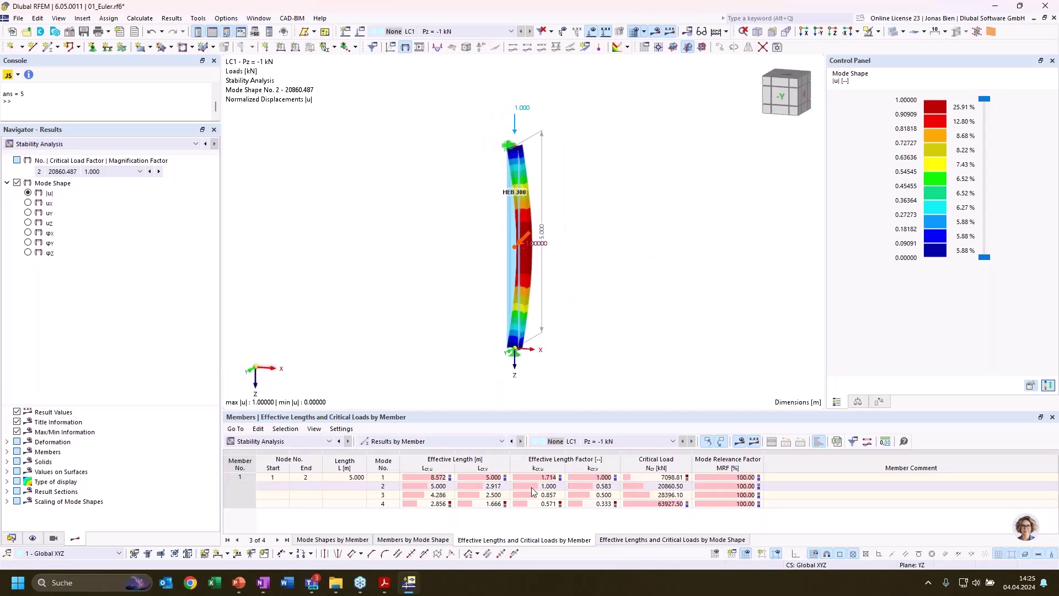
pyautogui.click(439, 487)
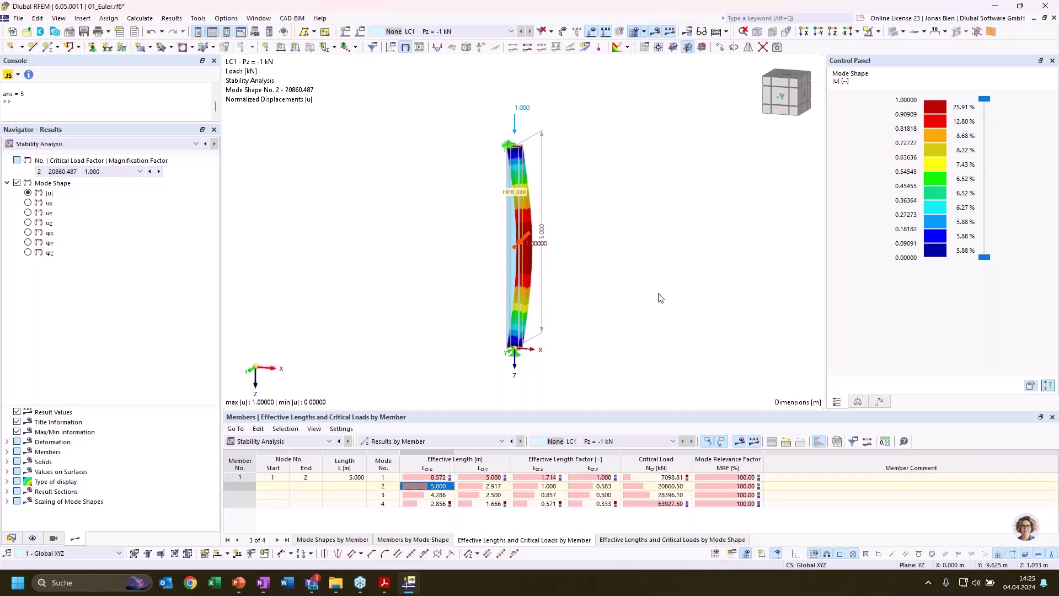
# - Recall the Lcrit formula in the console, replace I_z with I_y, and evaluate it for the other bending axis
pyautogui.click(75, 98)
pyautogui.write('Fcrit=materials[1].elasticity_modulus_global*sections[1].I_z*(PI)^2/(members[1].length)^2/1000')
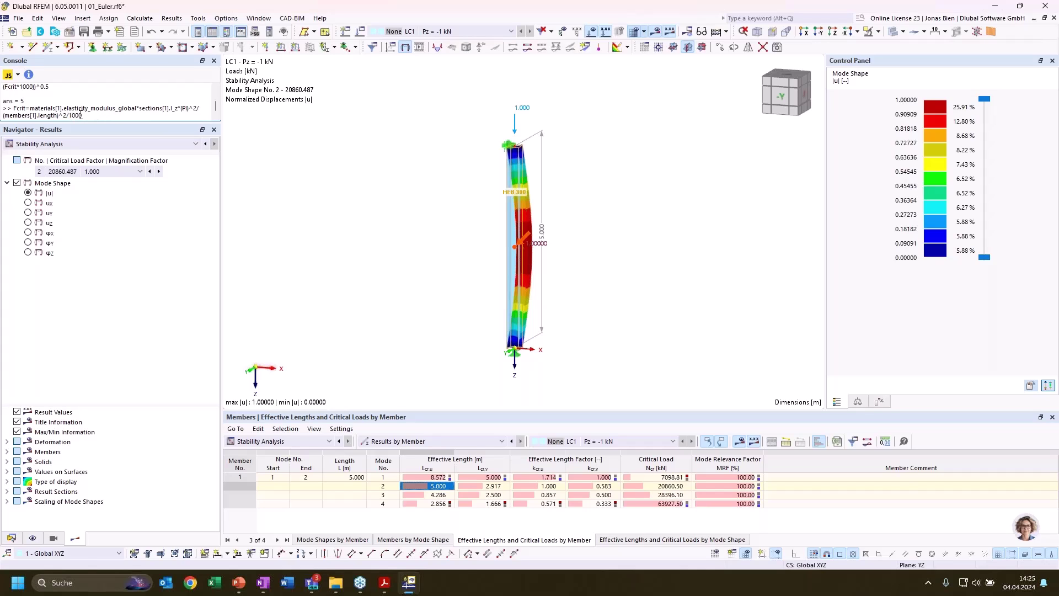
pyautogui.moveTo(81, 115); pyautogui.dragTo(19, 109)
pyautogui.press('Up')
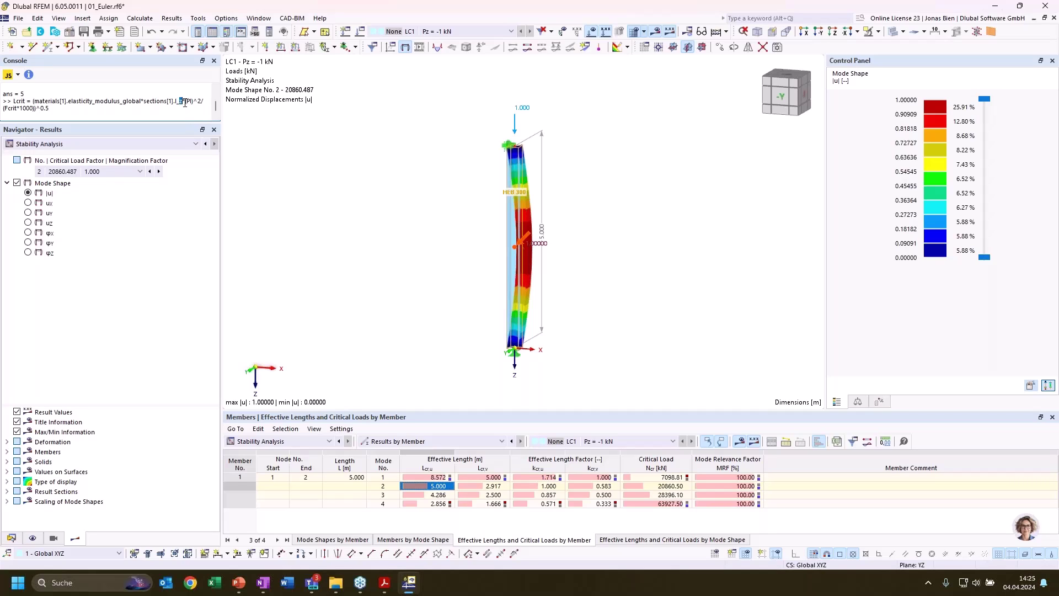
pyautogui.write('y')
pyautogui.press('Escape')
pyautogui.press('Return')
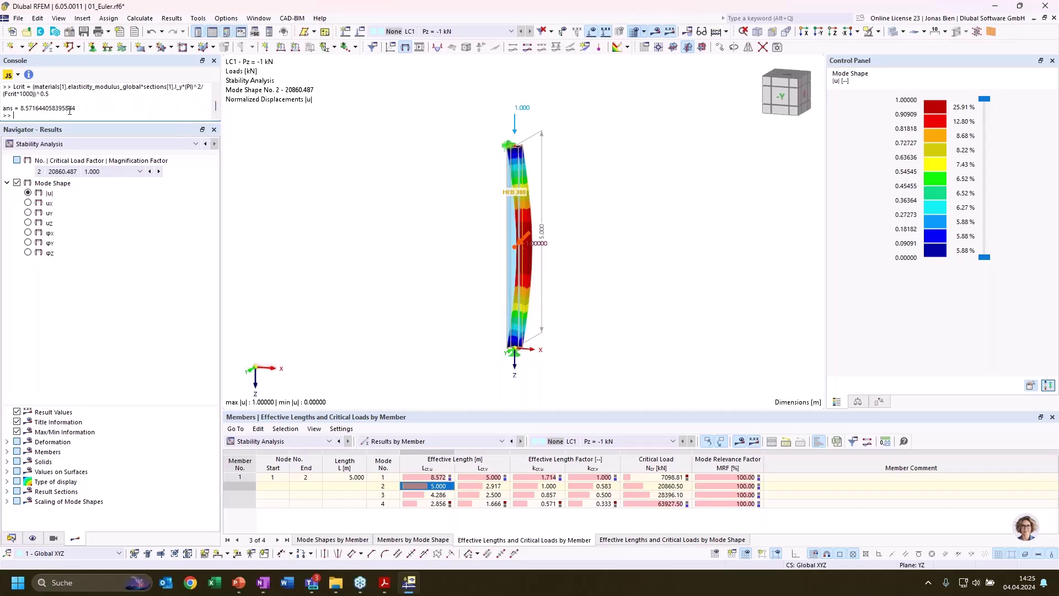
# - Display mode shape 1 again and inspect the column's buckled shape against its effective length Lcr,u
pyautogui.click(439, 478)
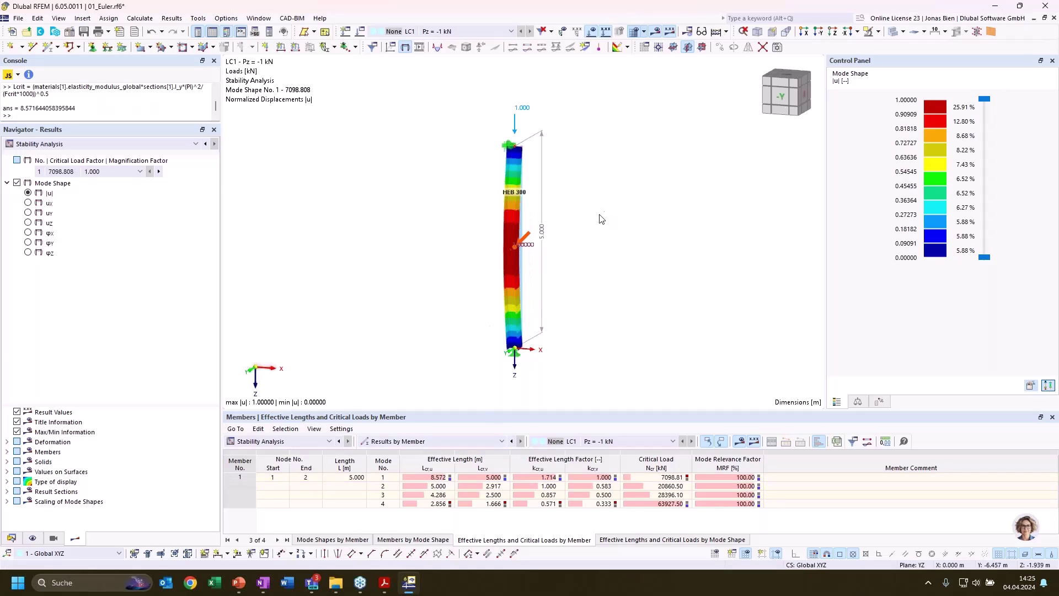
pyautogui.keyDown('ctrl'); pyautogui.moveTo(629, 236); pyautogui.dragTo(562, 255, button='middle'); pyautogui.keyUp('ctrl')
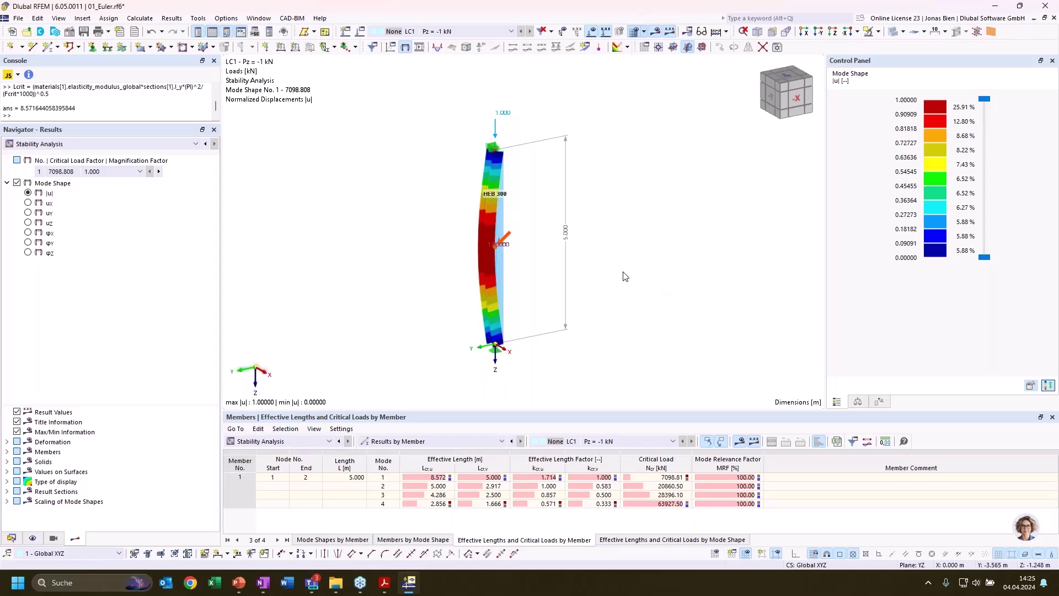
pyautogui.keyDown('ctrl'); pyautogui.moveTo(578, 324); pyautogui.dragTo(603, 332, button='middle'); pyautogui.keyUp('ctrl')
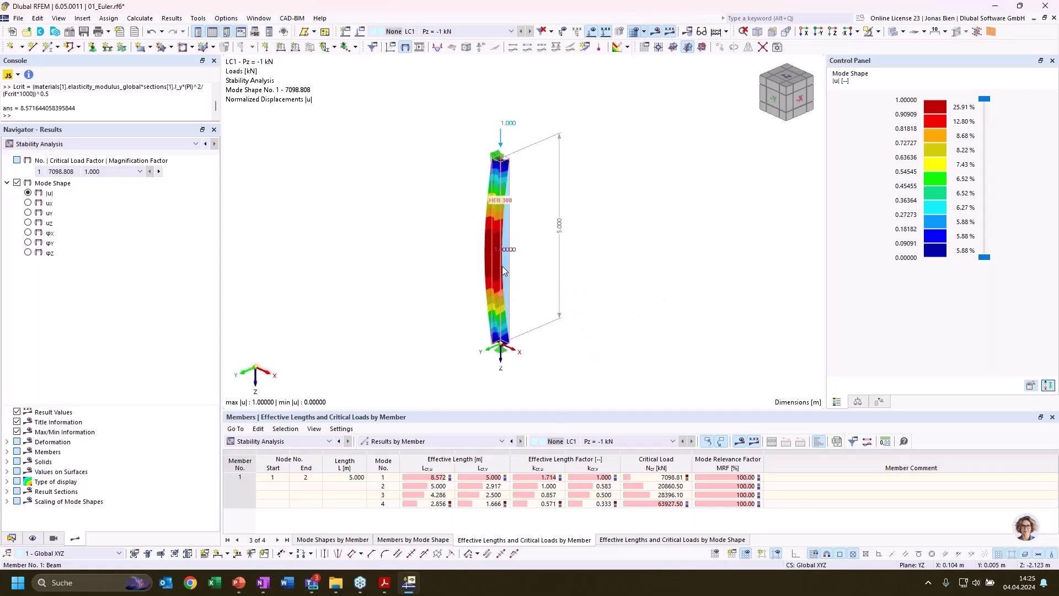
# - Activate the Steel Design add-on in the base data of the 01_Euler model
pyautogui.click(11, 538)
pyautogui.rightClick(57, 155)
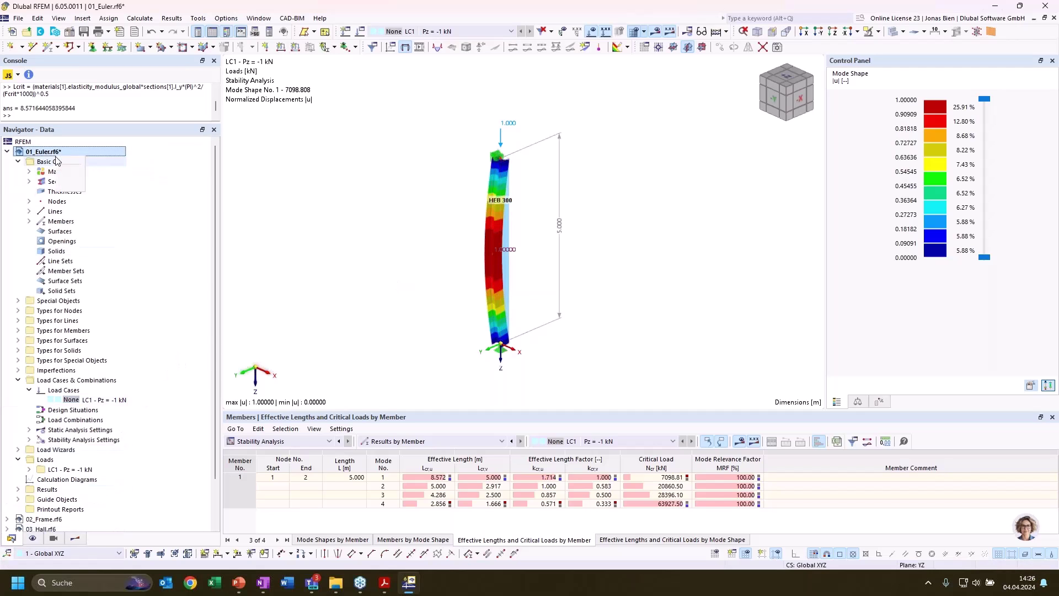
pyautogui.click(80, 164)
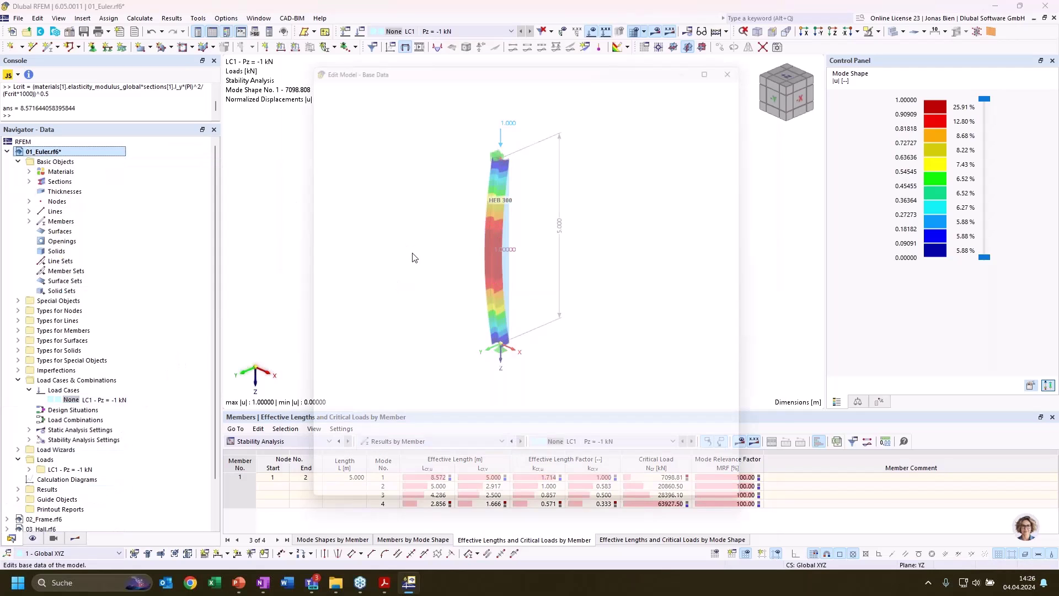
pyautogui.click(350, 76)
pyautogui.click(538, 183)
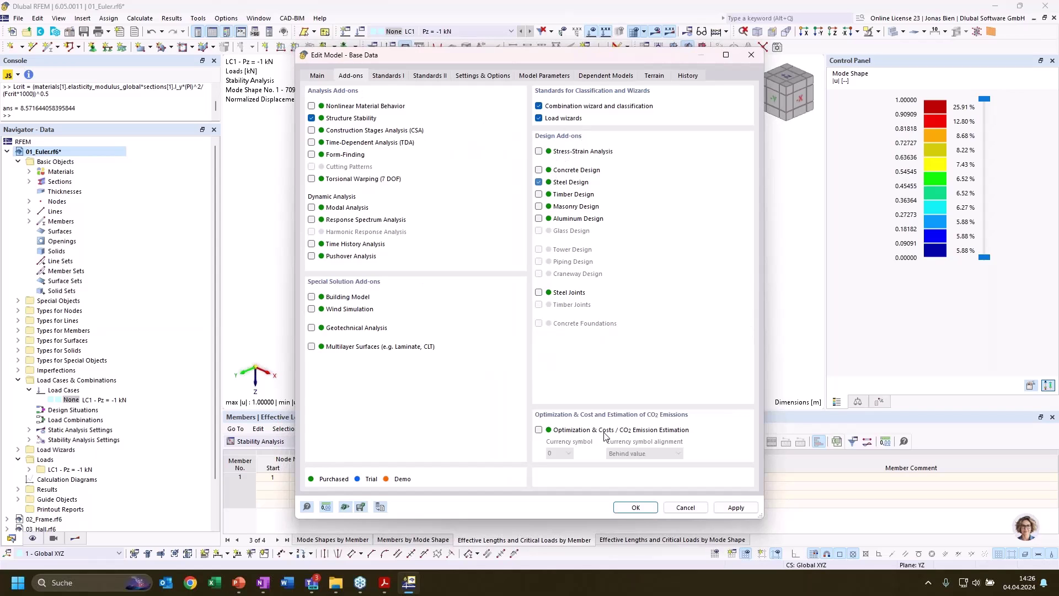
pyautogui.click(656, 513)
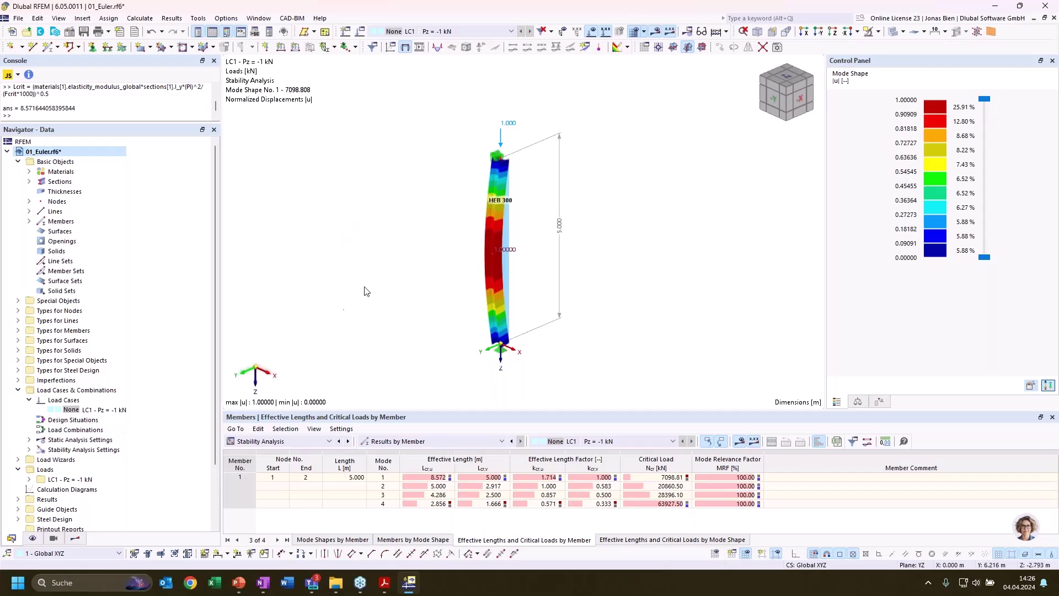
# - Create new steel design effective lengths for member 1 with Import from Stability Analysis enabled
pyautogui.doubleClick(512, 298)
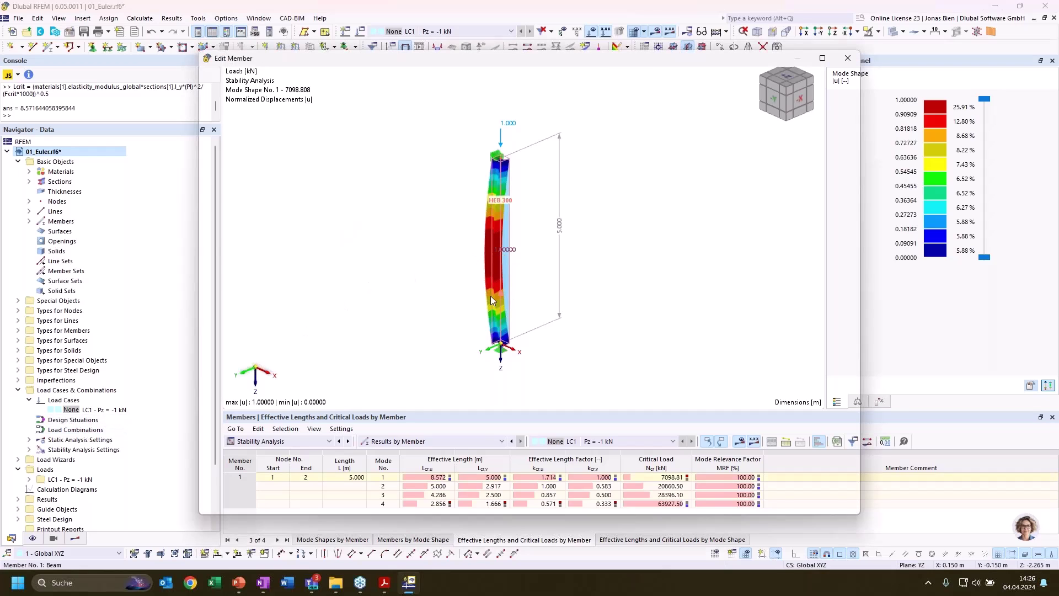
pyautogui.click(256, 113)
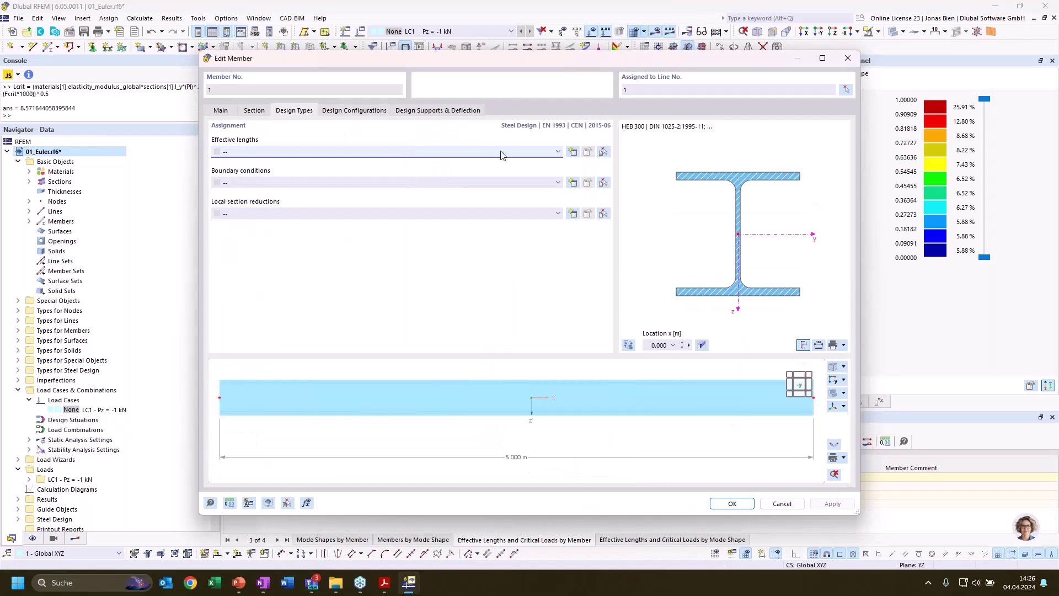
pyautogui.click(473, 153)
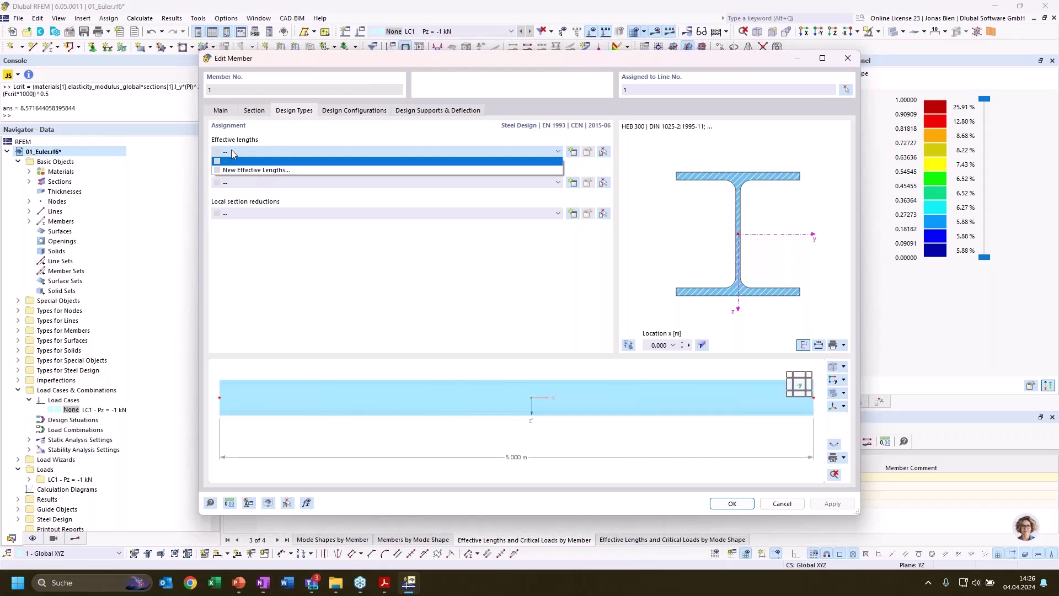
pyautogui.click(257, 171)
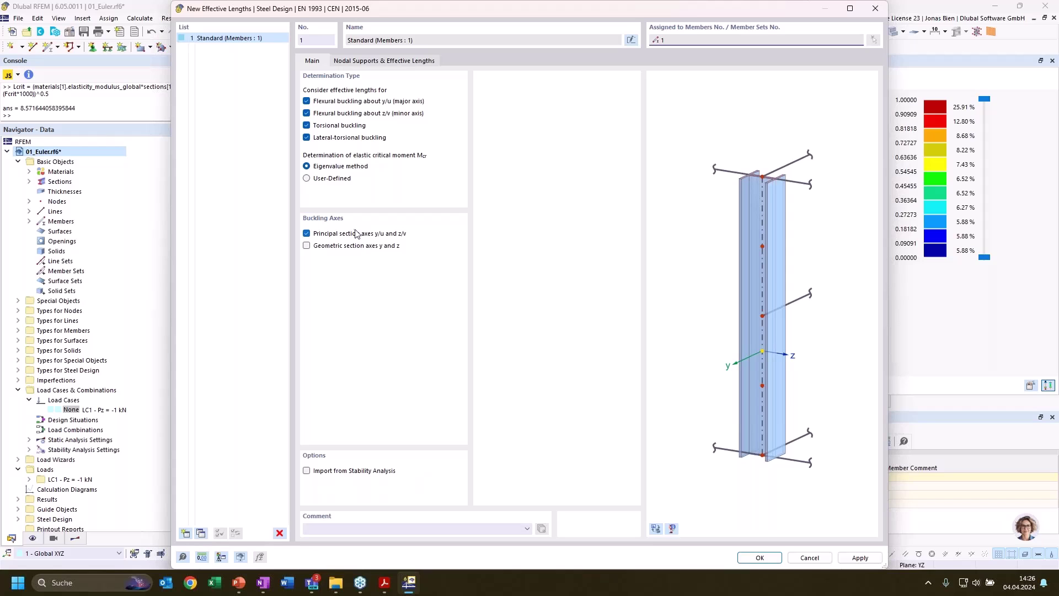
pyautogui.click(307, 472)
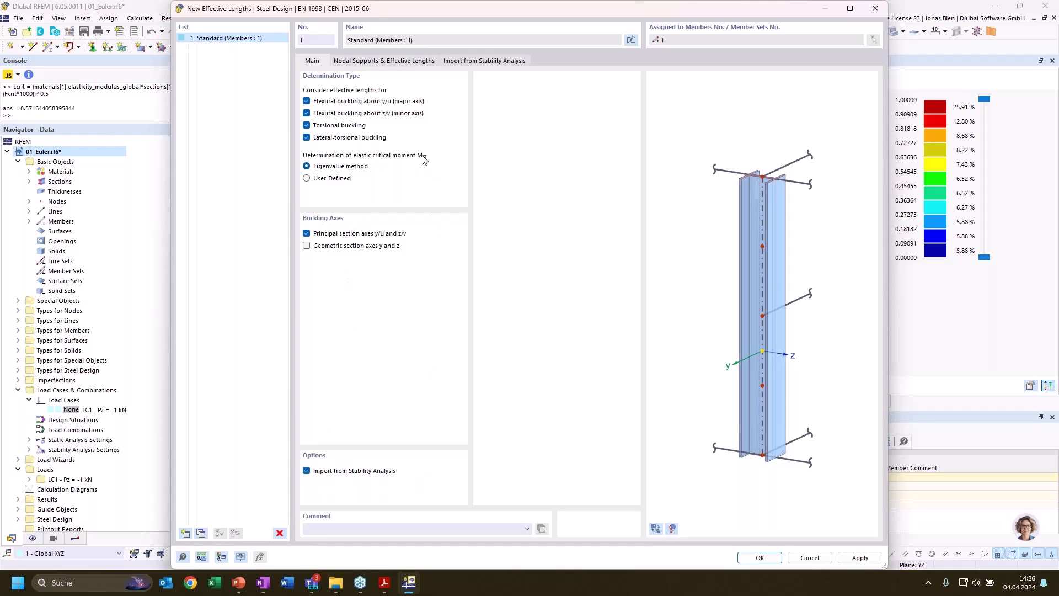
# - Import the effective length factor about the y/u axis from LC1, mode 1 and member 1, and check it
pyautogui.click(402, 62)
pyautogui.click(448, 61)
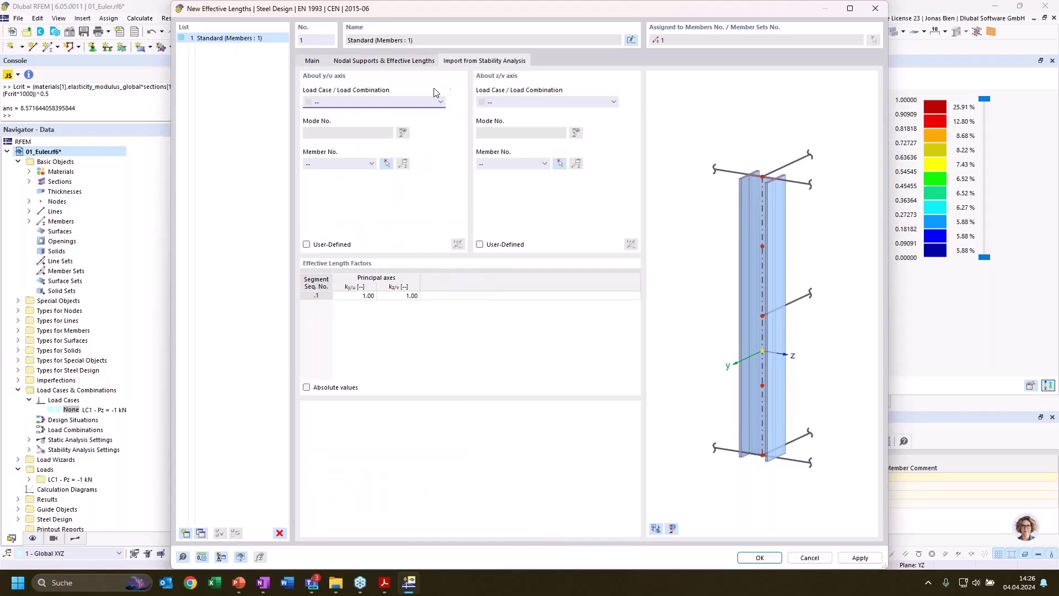
pyautogui.click(385, 102)
pyautogui.click(371, 116)
pyautogui.click(340, 164)
pyautogui.click(340, 178)
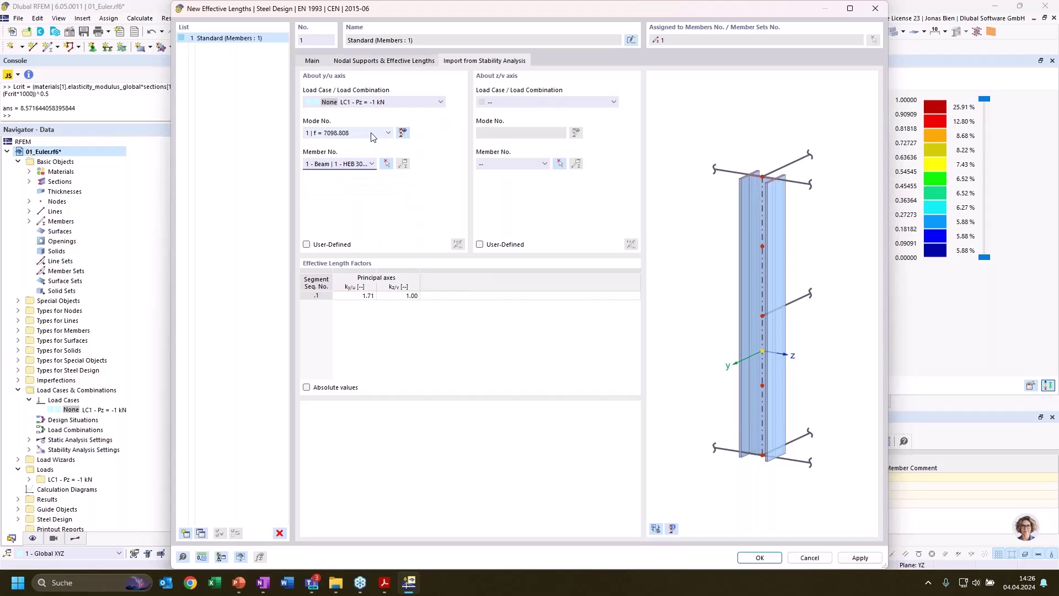
pyautogui.moveTo(503, 18); pyautogui.dragTo(550, 16)
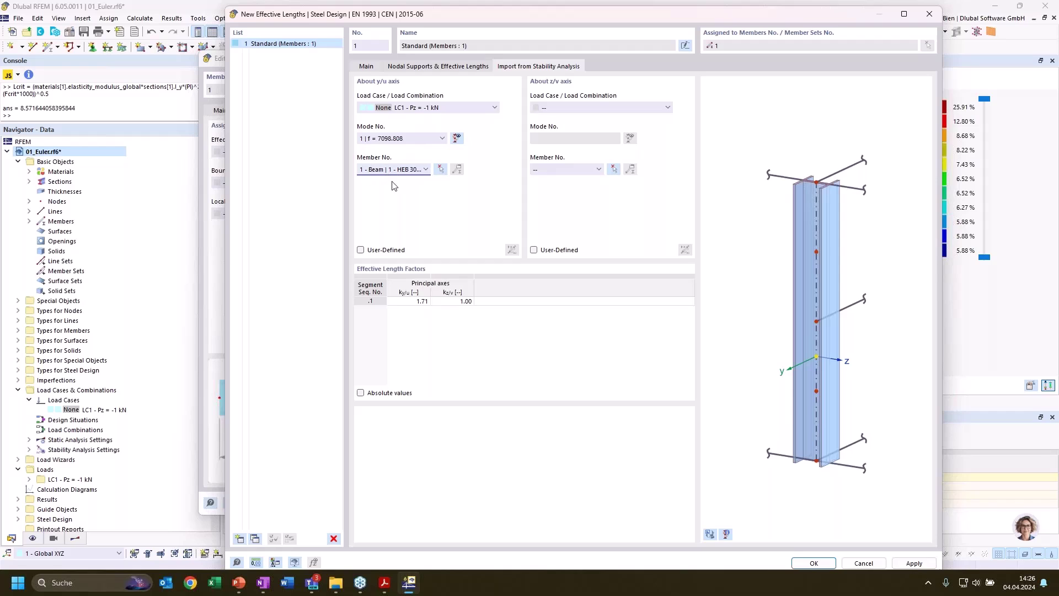
pyautogui.click(408, 303)
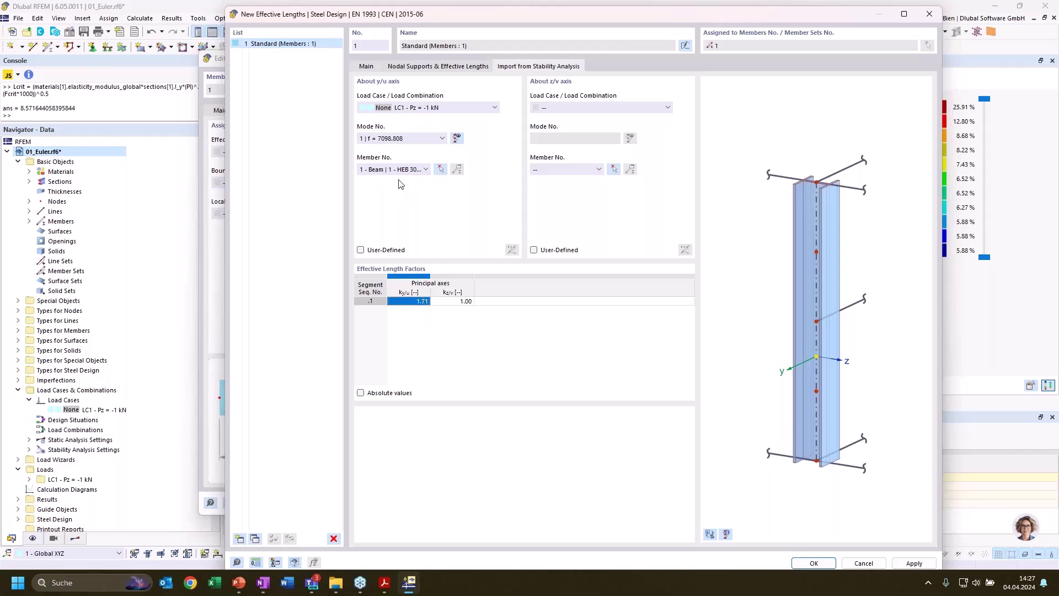
# - Switch the y/u-axis import to mode 2 (f = 20860.487)
pyautogui.click(411, 139)
pyautogui.click(410, 137)
pyautogui.click(395, 142)
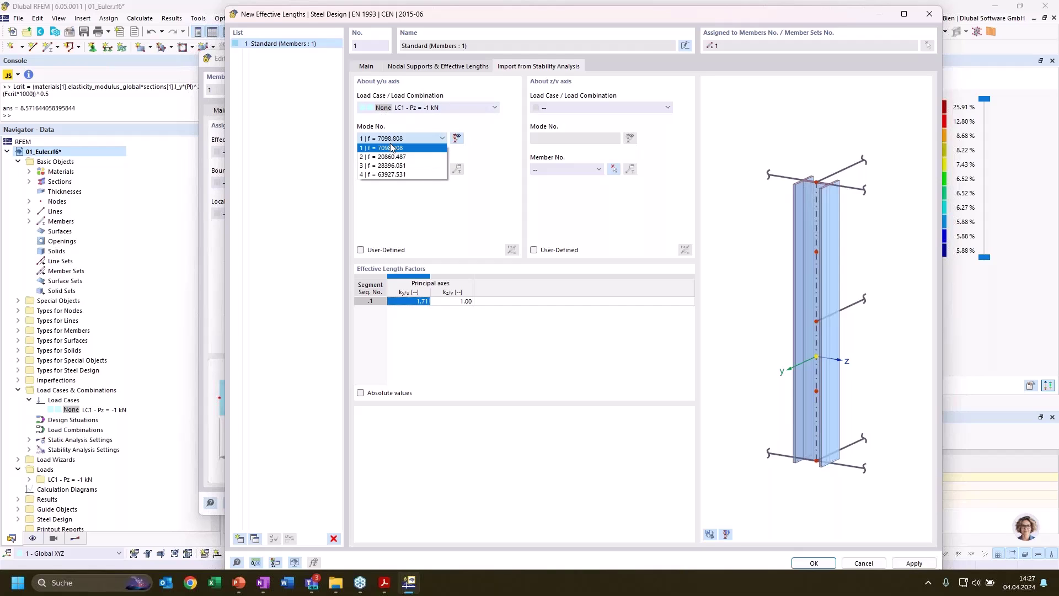
pyautogui.click(385, 157)
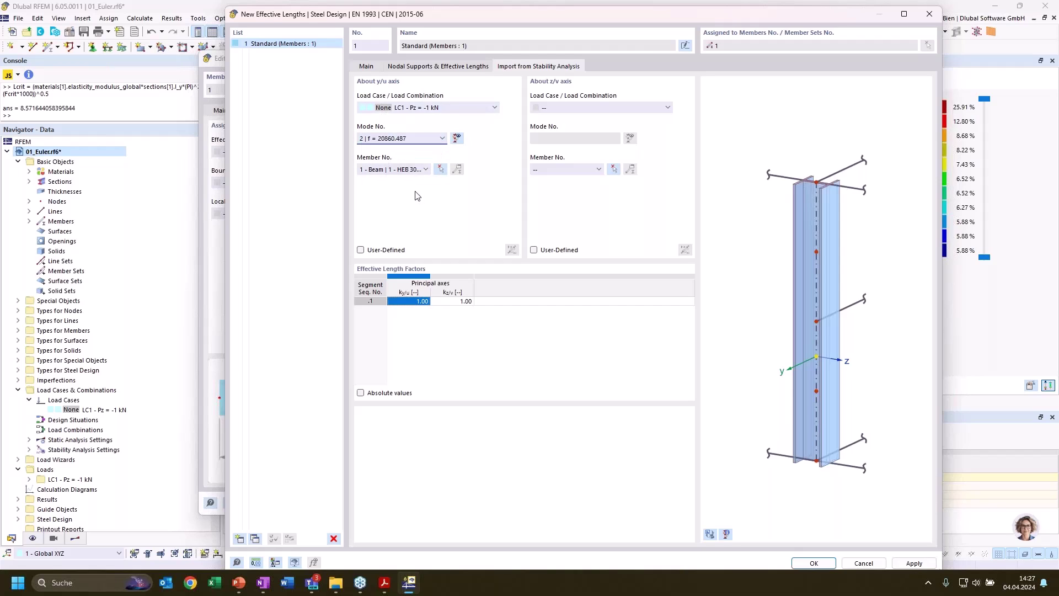
# - Import the effective length factor about the z/v axis from LC1, mode 1 and member 1
pyautogui.click(590, 112)
pyautogui.click(571, 122)
pyautogui.click(568, 138)
pyautogui.click(560, 148)
pyautogui.click(559, 170)
pyautogui.click(555, 186)
pyautogui.click(497, 322)
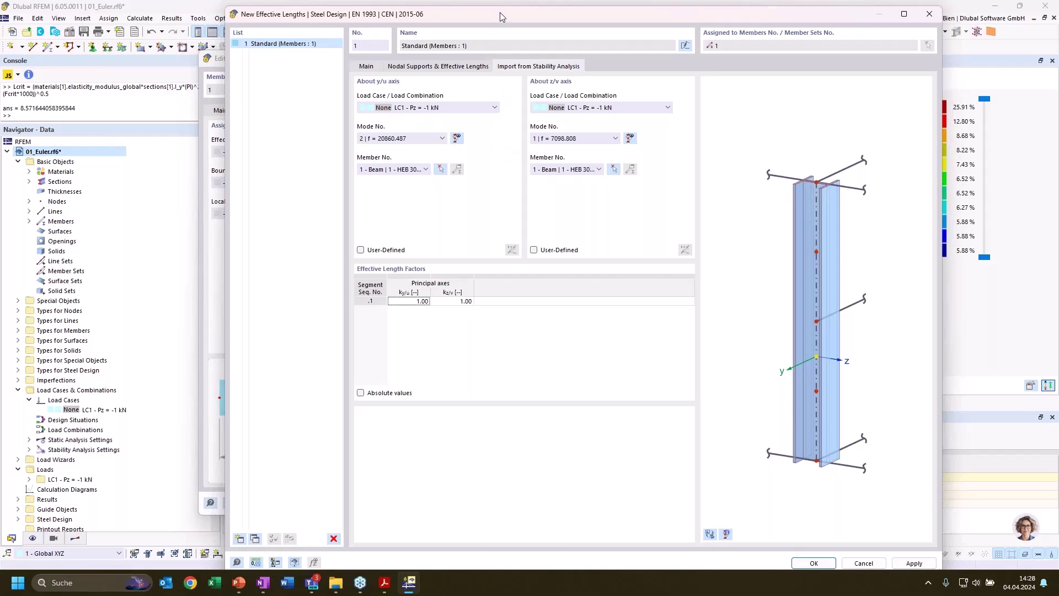
# - Review the nodal supports and effective length factors, and discard the new effective lengths and the member edit
pyautogui.moveTo(499, 11); pyautogui.dragTo(471, 53)
pyautogui.click(393, 98)
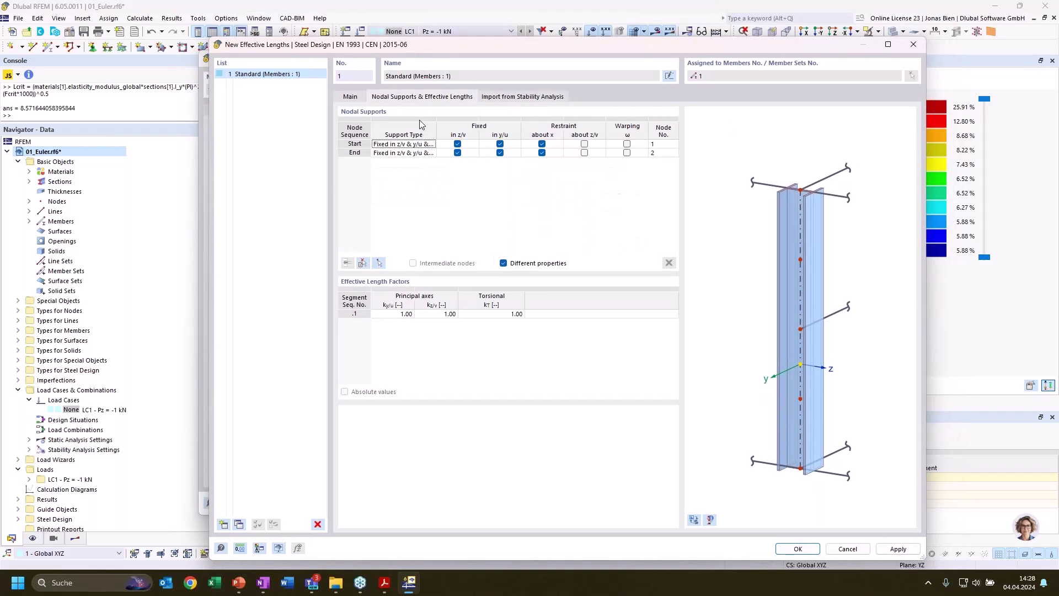
pyautogui.click(395, 314)
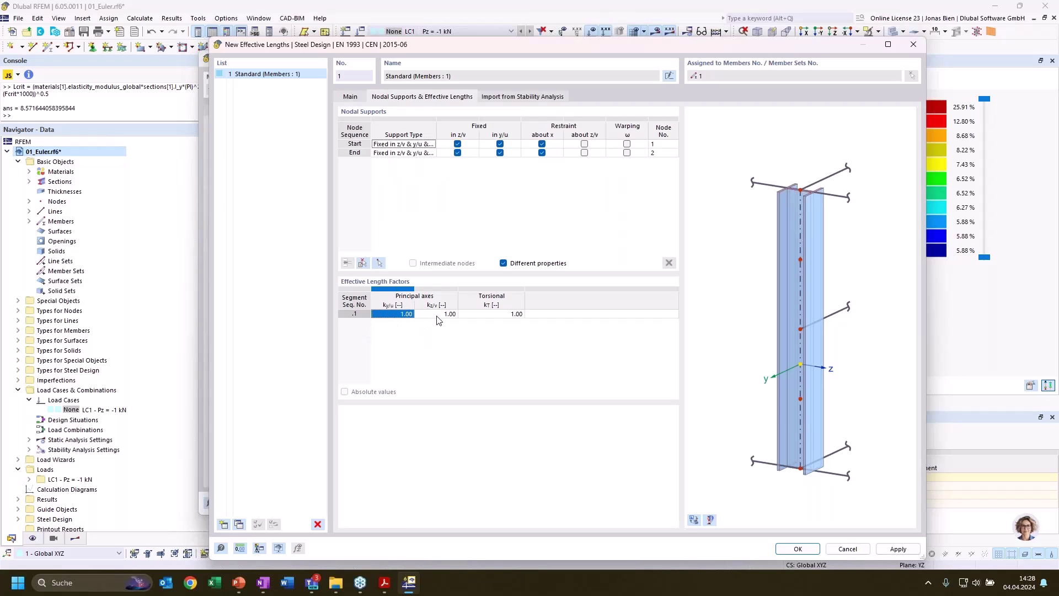
pyautogui.click(354, 101)
pyautogui.click(345, 461)
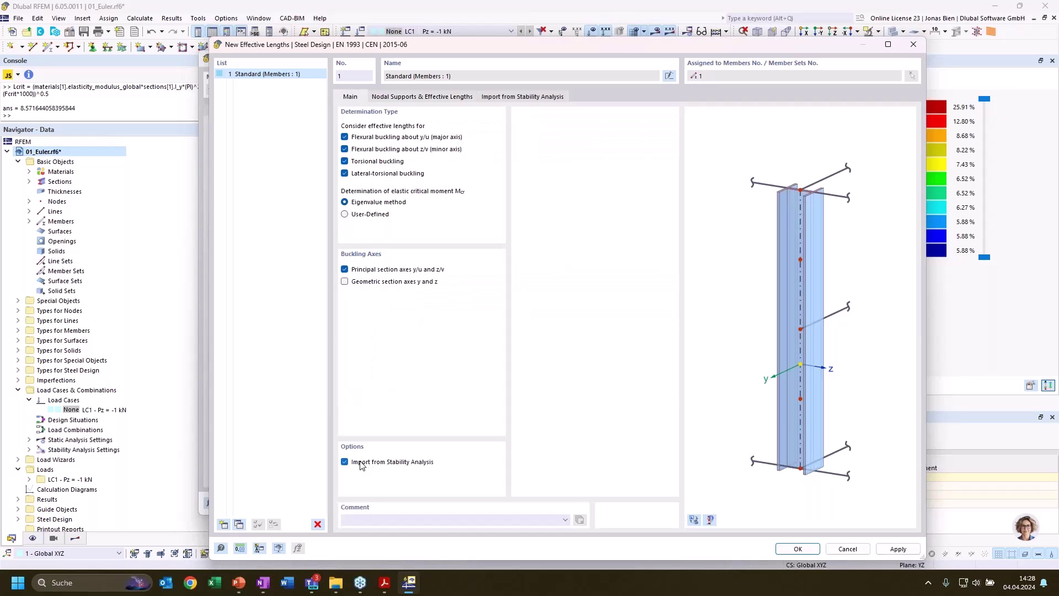
pyautogui.click(848, 549)
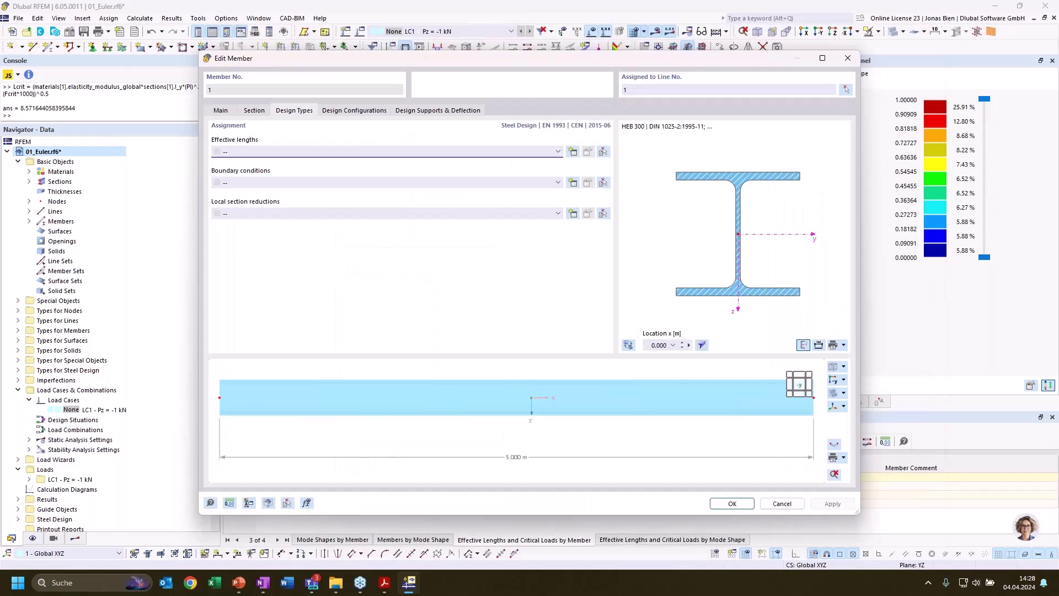
pyautogui.click(783, 503)
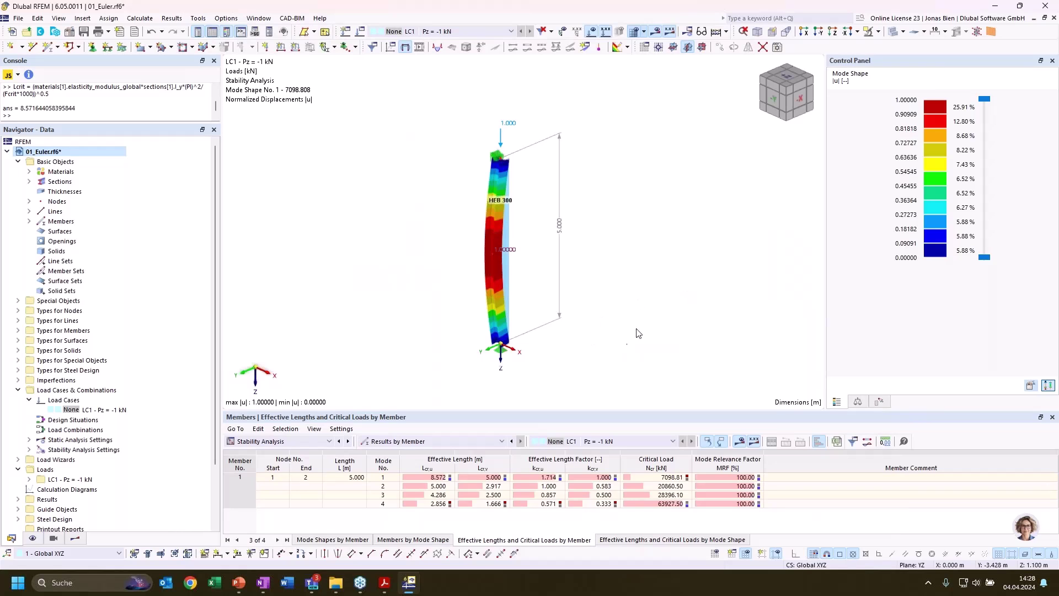
# - Fix the rotations φX and φY in the nodal support at the column base, node 1
pyautogui.keyDown('ctrl'); pyautogui.moveTo(611, 325); pyautogui.dragTo(593, 324, button='middle'); pyautogui.keyUp('ctrl')
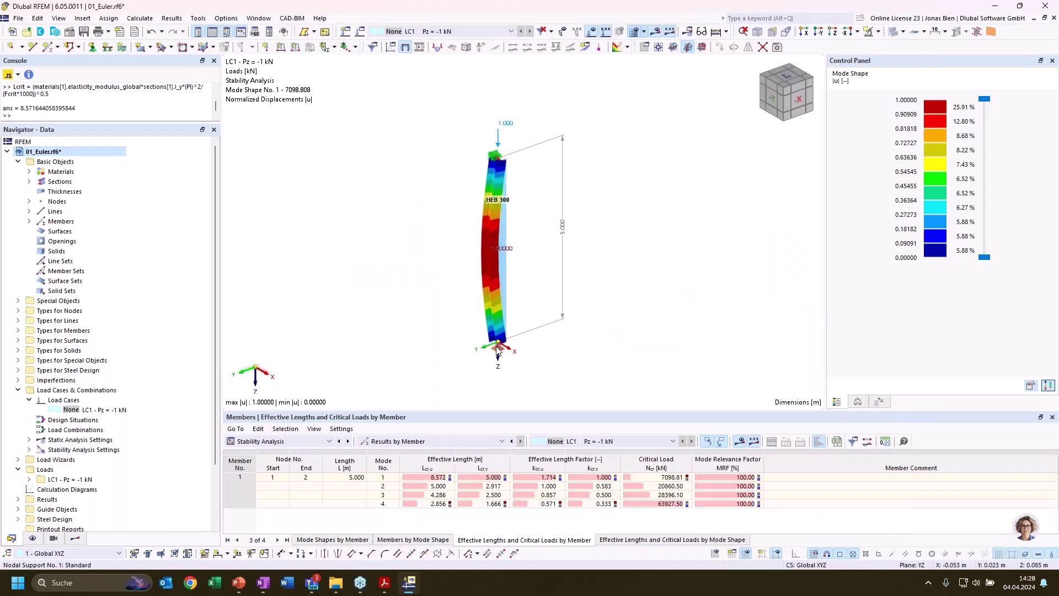
pyautogui.doubleClick(499, 349)
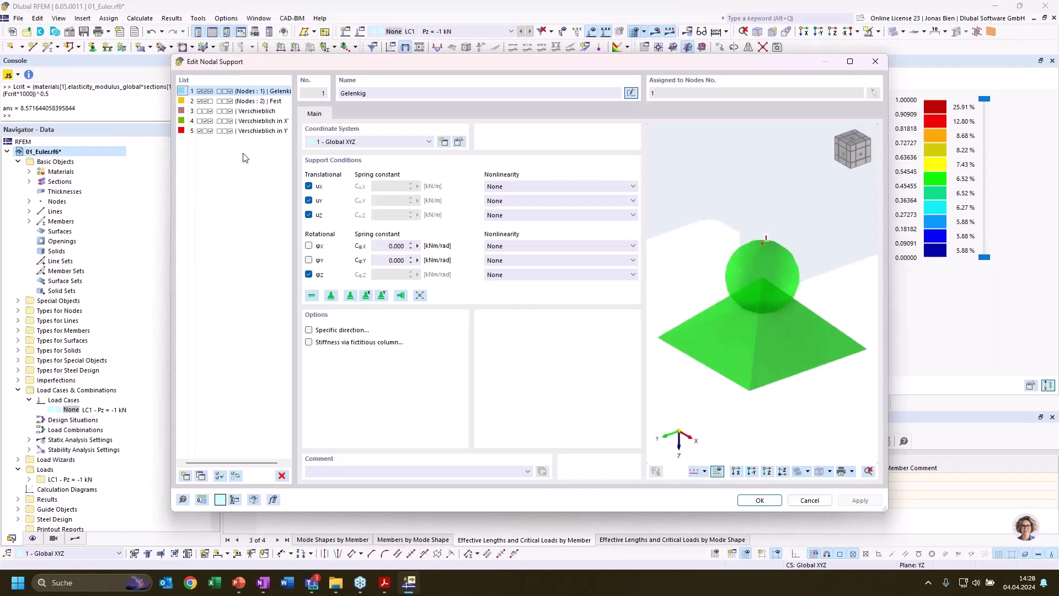
pyautogui.click(308, 260)
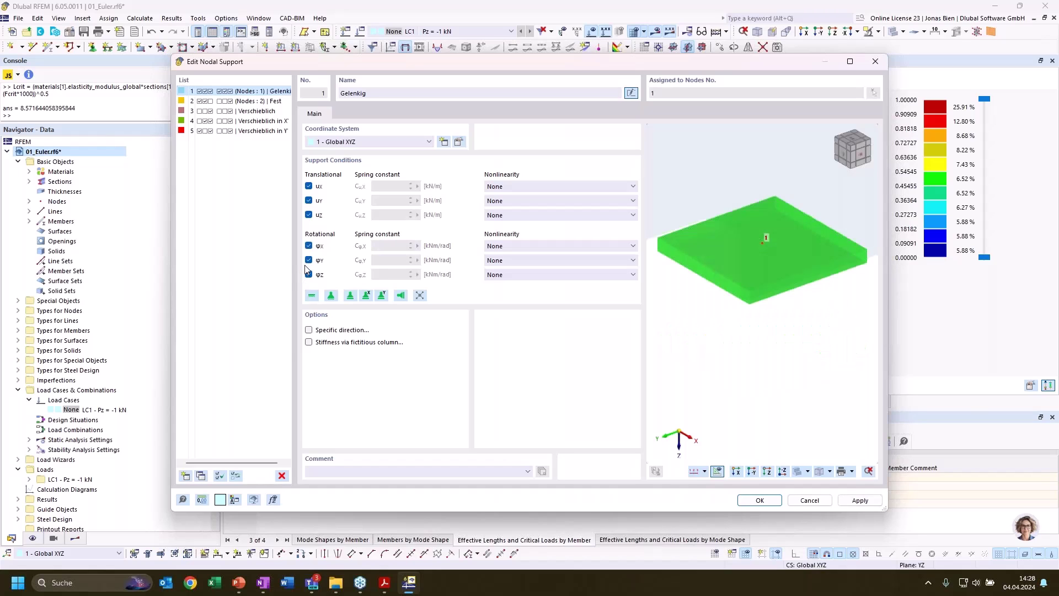
pyautogui.click(760, 501)
pyautogui.click(711, 480)
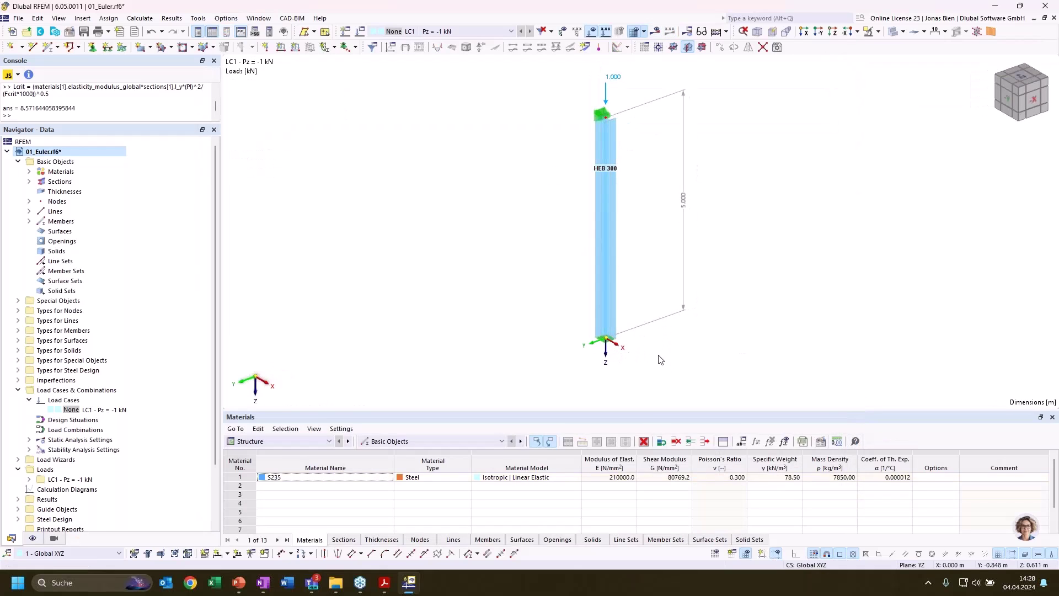
pyautogui.moveTo(793, 289); pyautogui.dragTo(759, 303, button='middle')
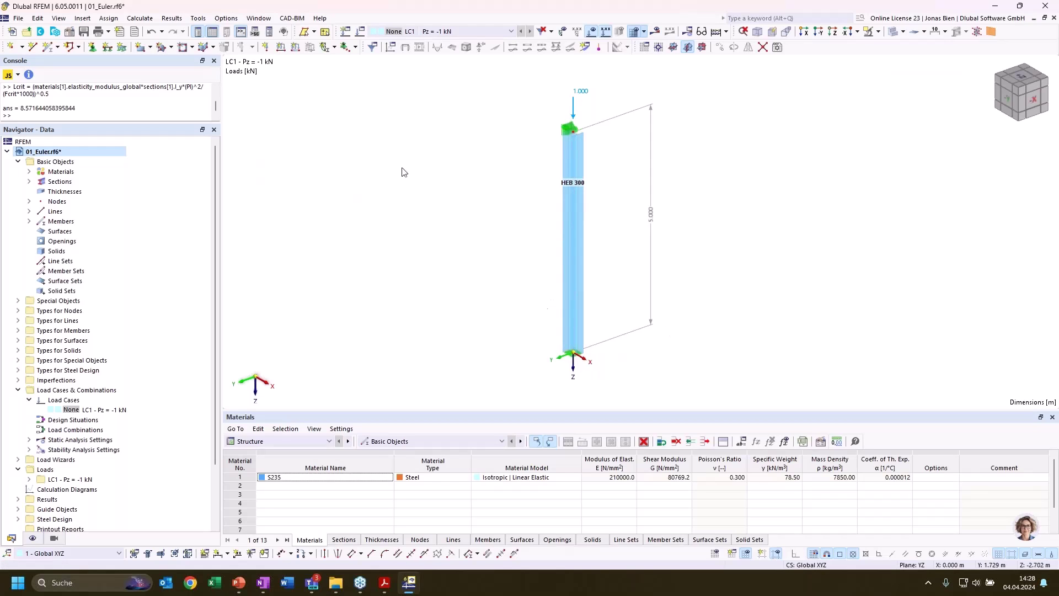
# - Recalculate the model despite the missing steel design loading and show the Stability Analysis results by member
pyautogui.click(140, 17)
pyautogui.click(178, 52)
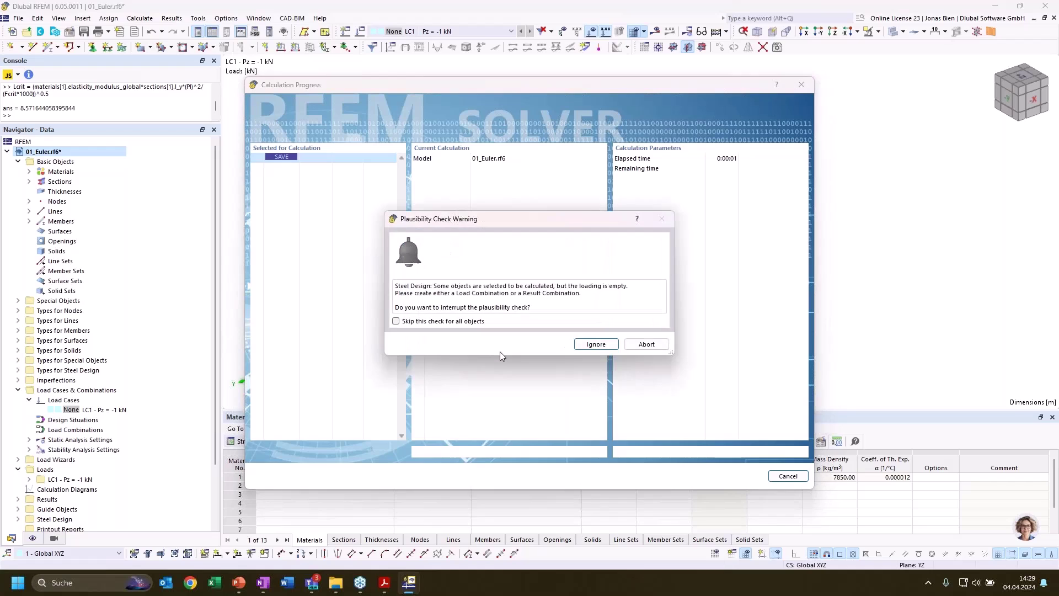
pyautogui.click(598, 340)
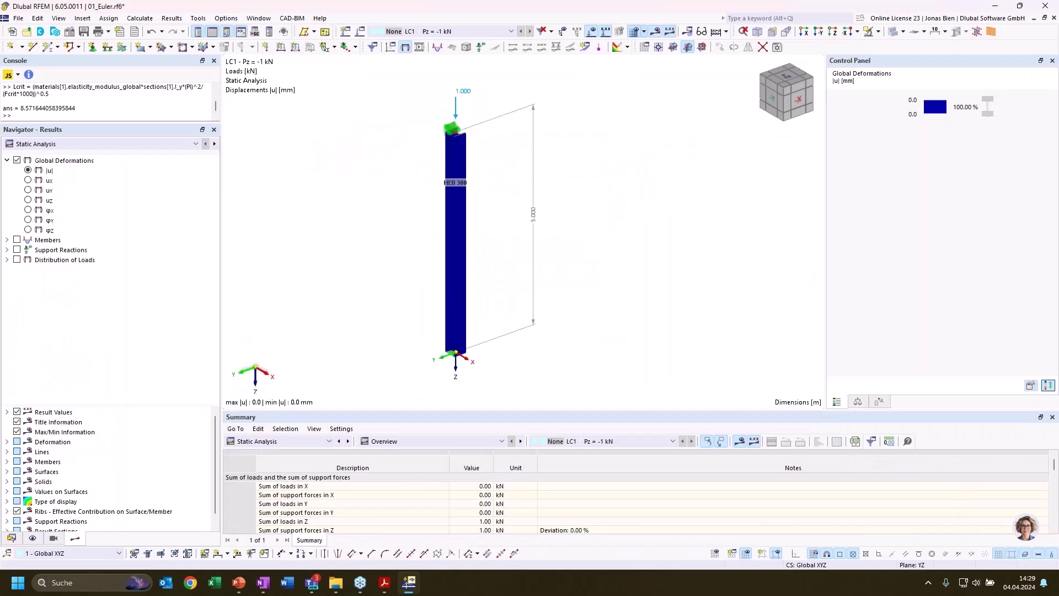
pyautogui.click(169, 144)
pyautogui.click(145, 162)
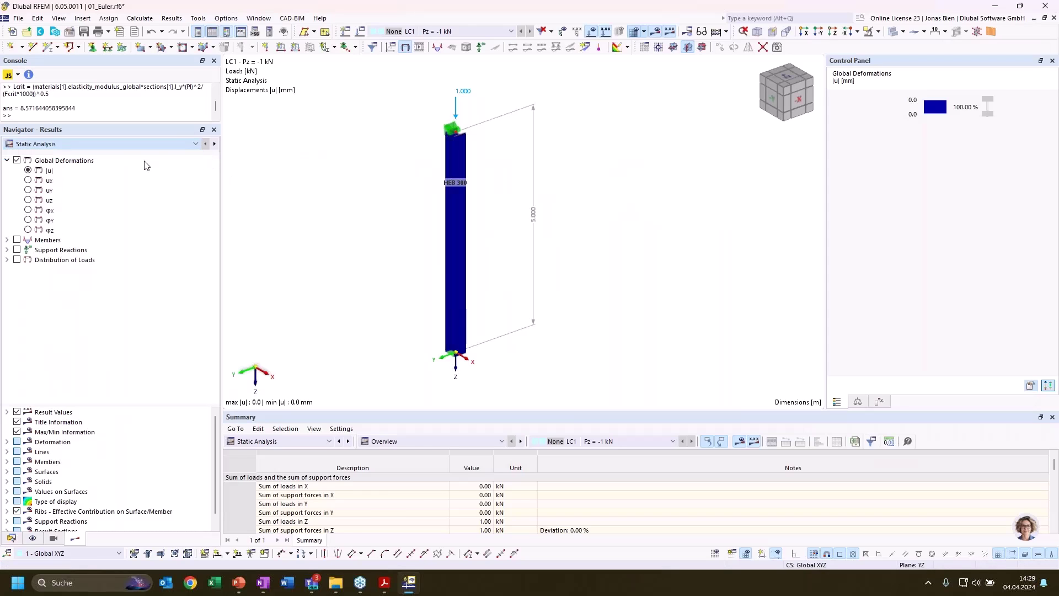
pyautogui.click(398, 441)
pyautogui.click(390, 468)
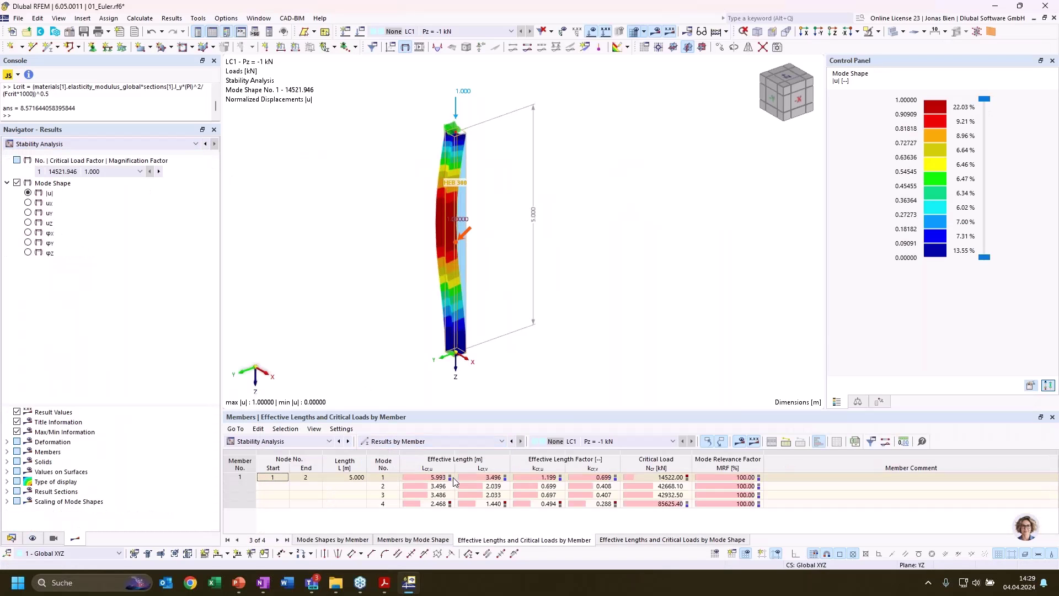
# - Compare mode shape 1 with its factor kcr,v and mode shape 2 with its factor kcr,u on the buckled column
pyautogui.click(583, 478)
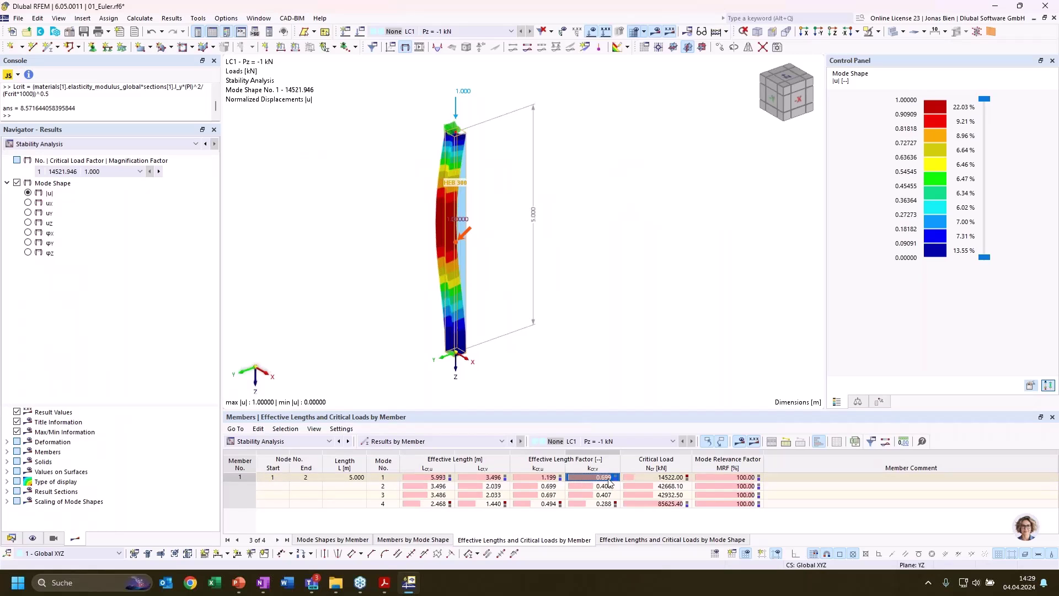
pyautogui.click(615, 347)
pyautogui.keyDown('ctrl'); pyautogui.moveTo(605, 342); pyautogui.dragTo(519, 318, button='middle'); pyautogui.keyUp('ctrl')
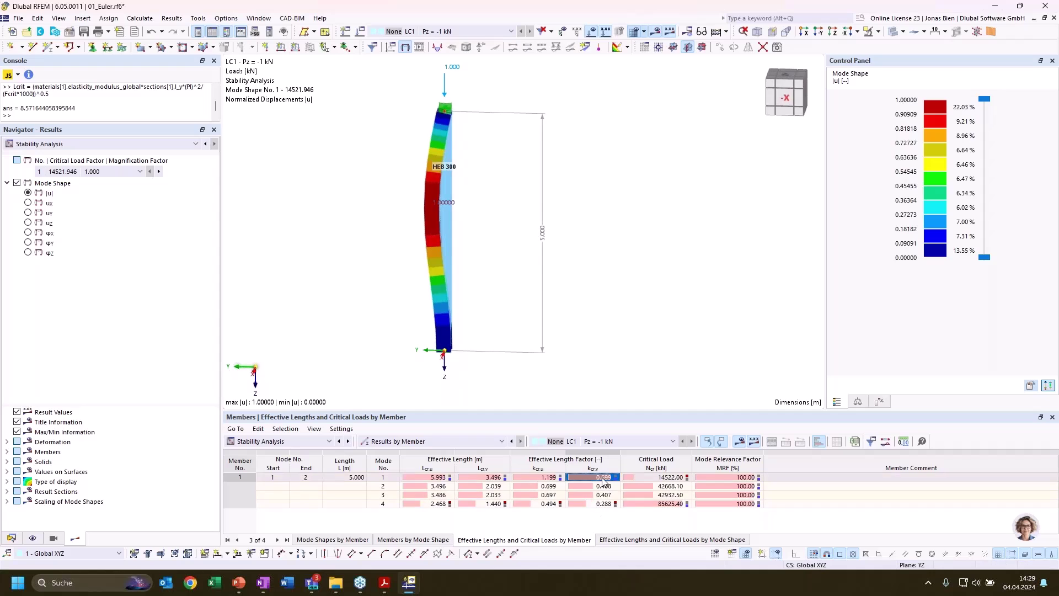
pyautogui.click(550, 489)
pyautogui.keyDown('ctrl'); pyautogui.moveTo(437, 358); pyautogui.dragTo(461, 367, button='middle'); pyautogui.keyUp('ctrl')
pyautogui.scroll(4, 441, 364)
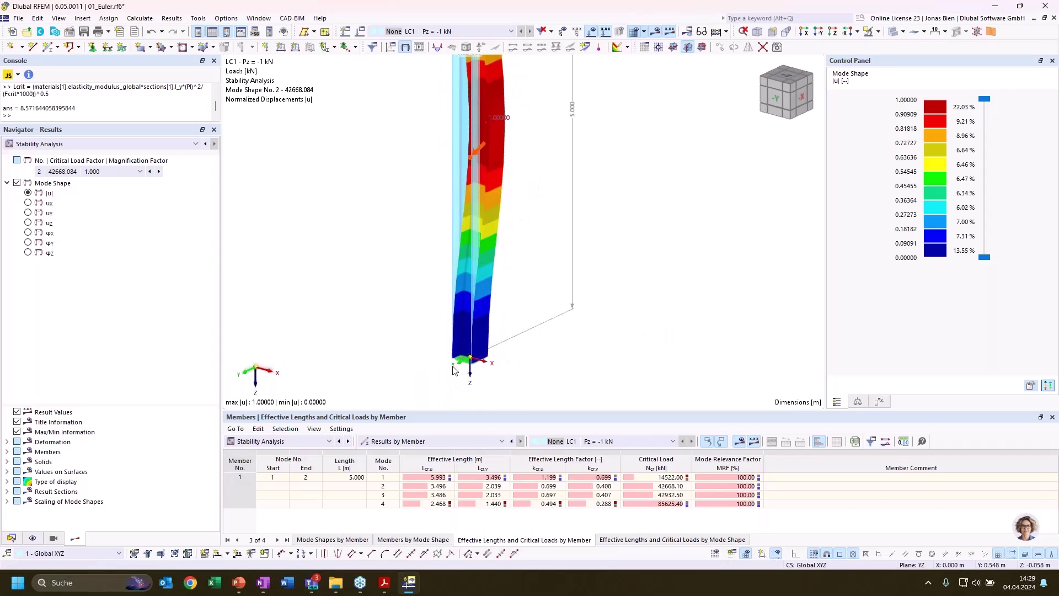
# - Release φX and φY in the column base support and give both rotational springs of 10000 kNm/rad
pyautogui.doubleClick(465, 364)
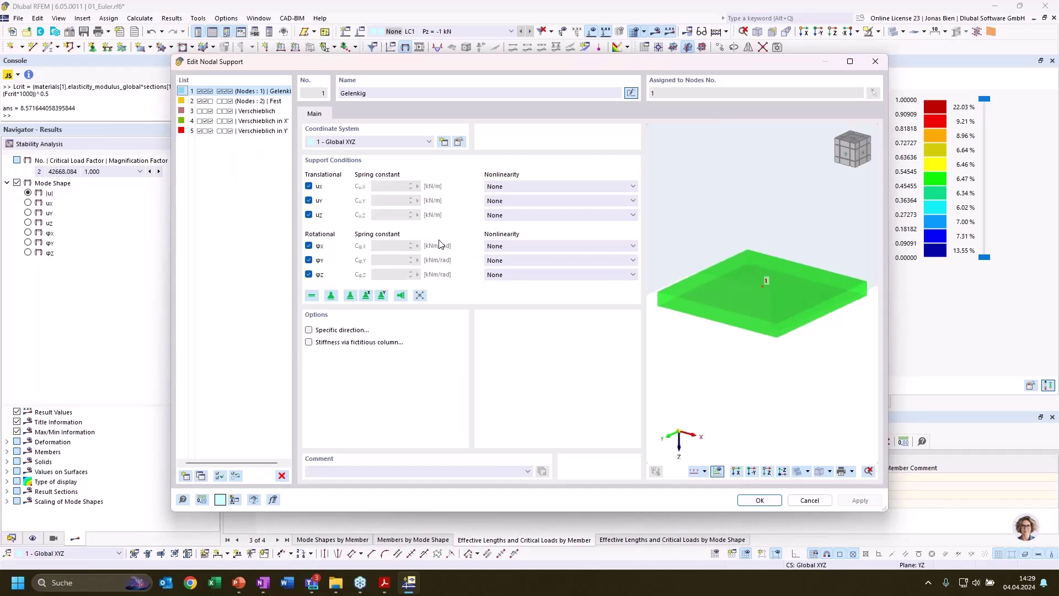
pyautogui.click(309, 246)
pyautogui.click(309, 259)
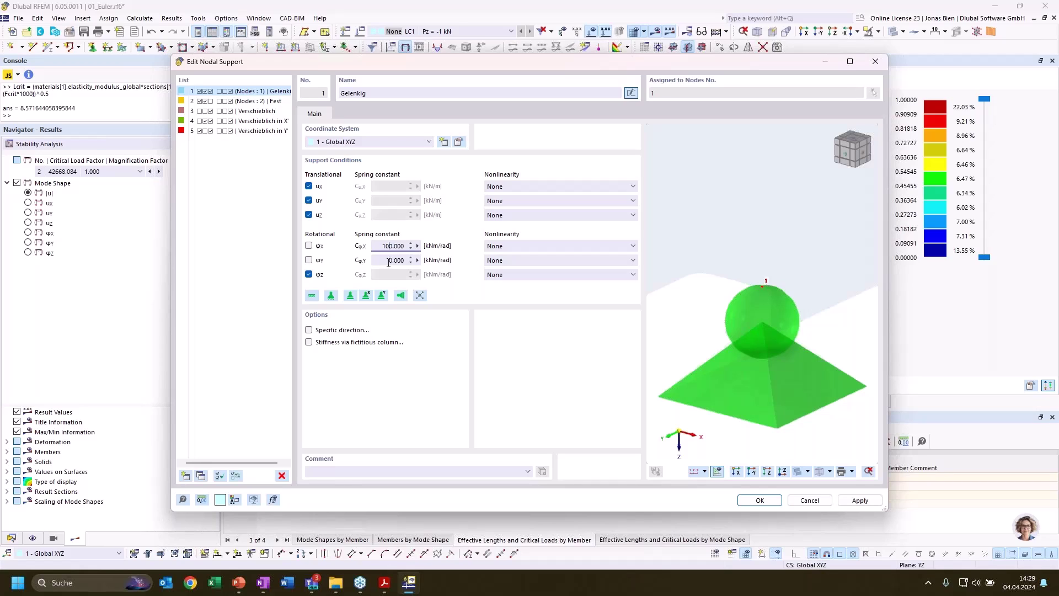
pyautogui.click(384, 260)
pyautogui.write('1000')
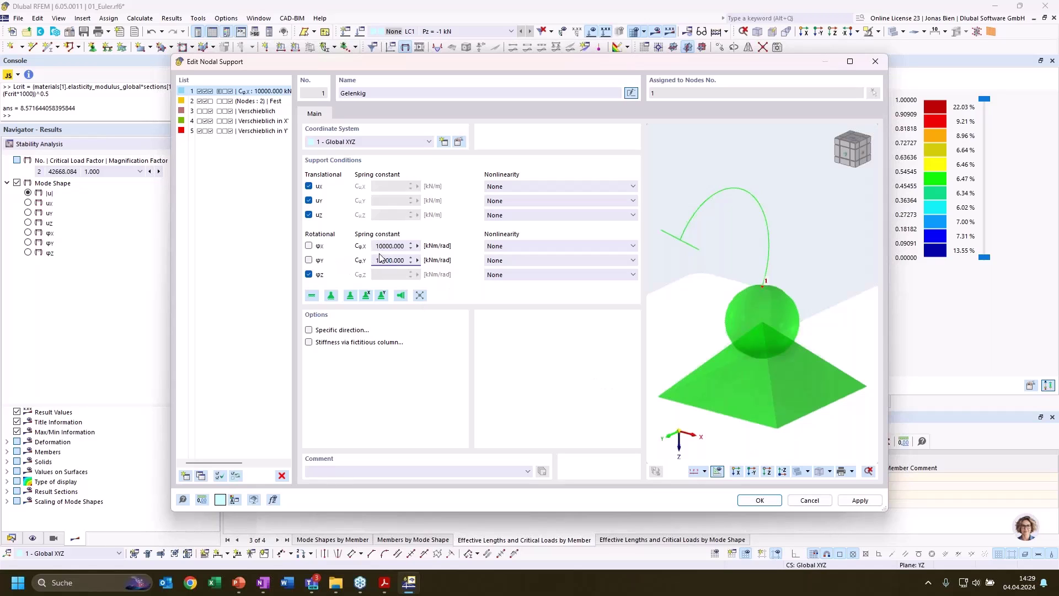
pyautogui.click(766, 504)
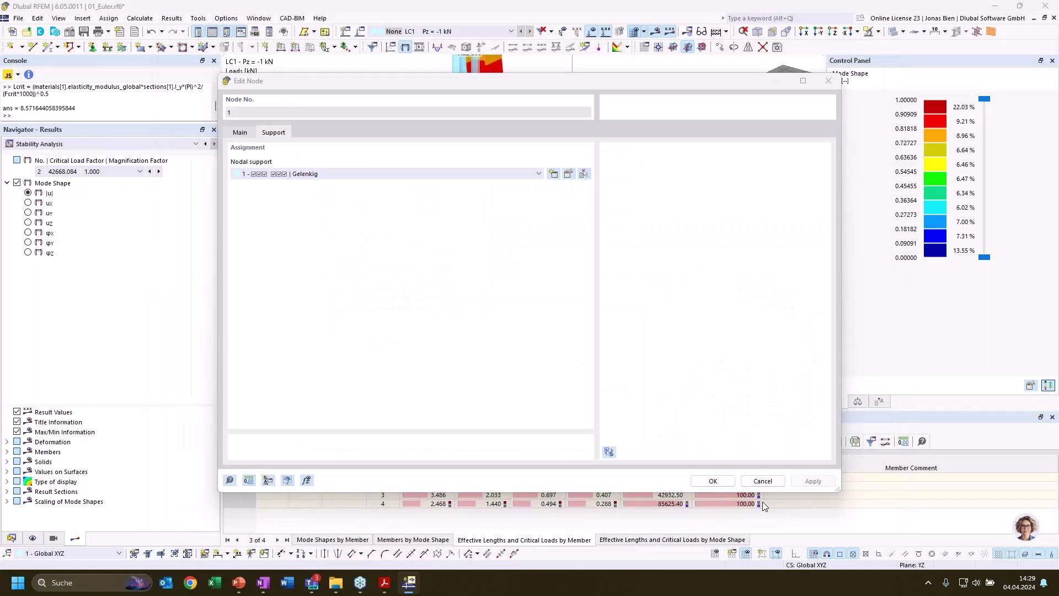
pyautogui.click(713, 481)
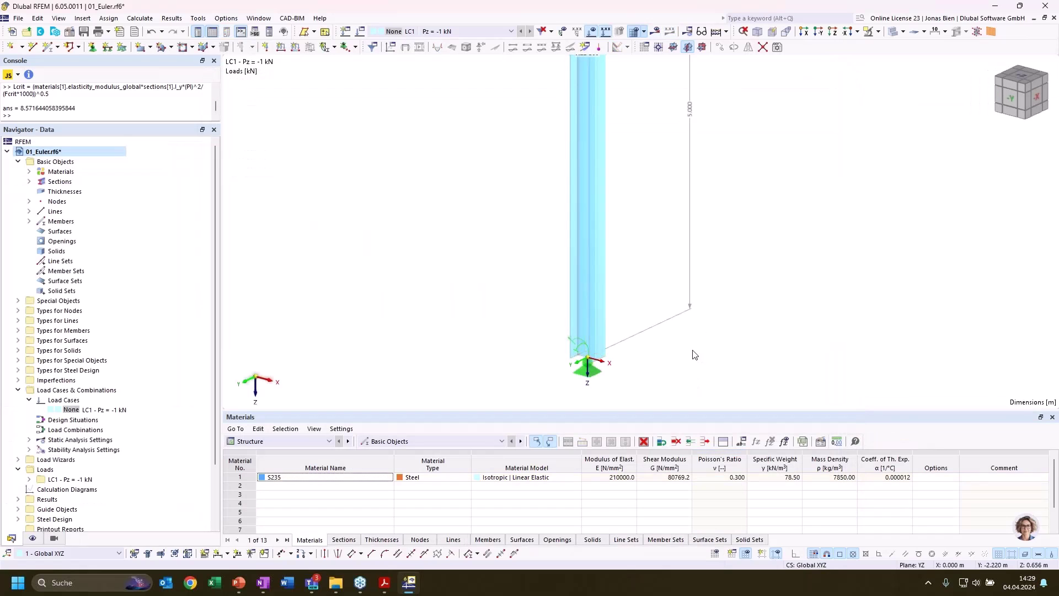
pyautogui.moveTo(803, 292); pyautogui.dragTo(695, 337, button='middle')
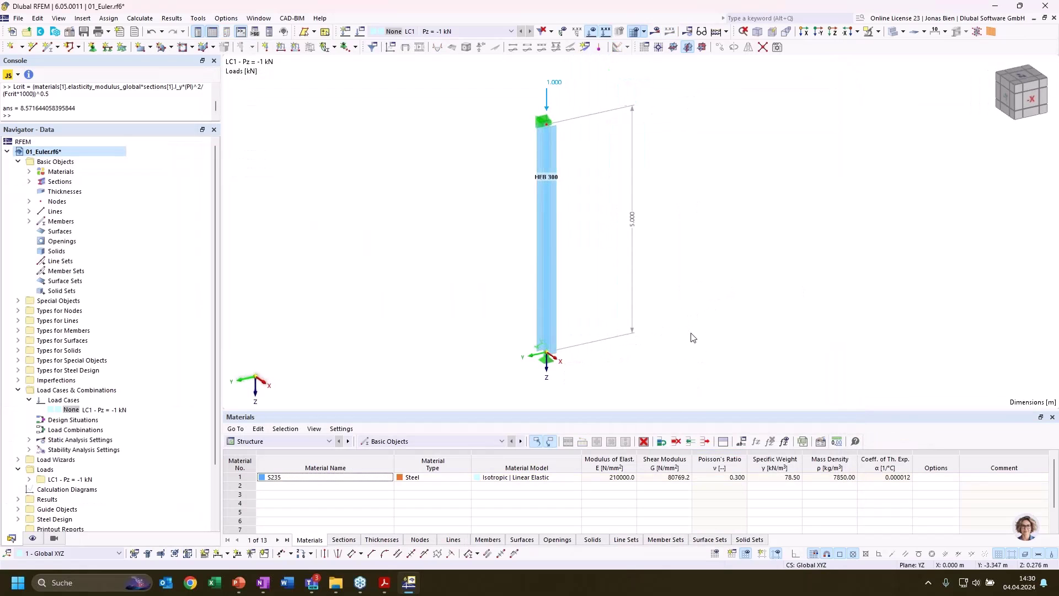
# - Recalculate the spring-supported column, ignoring the missing steel design loading, and show its Stability Analysis effective lengths and critical loads by member
pyautogui.click(139, 18)
pyautogui.click(157, 30)
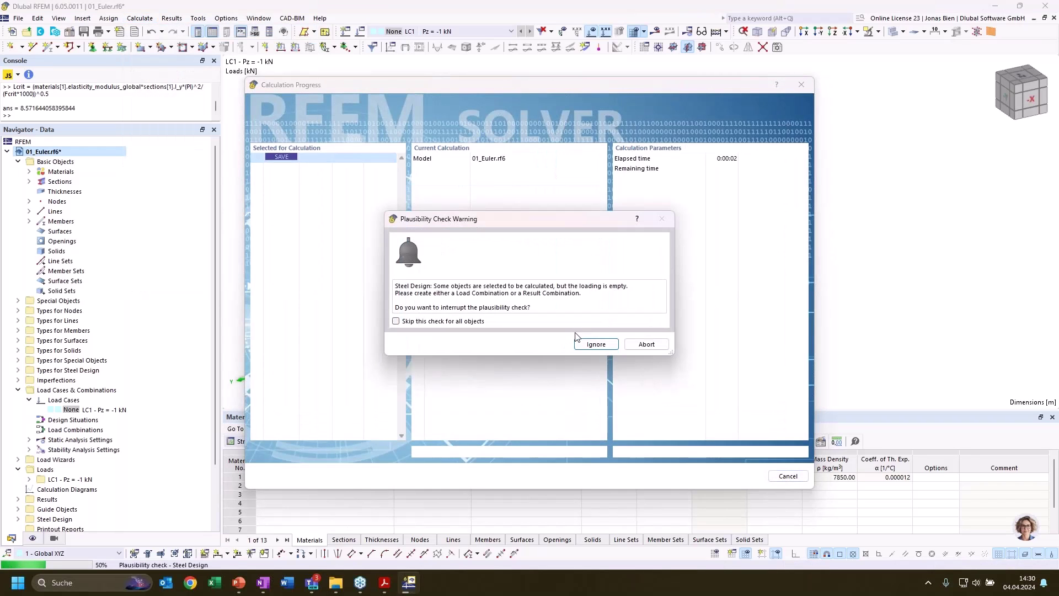
pyautogui.click(596, 344)
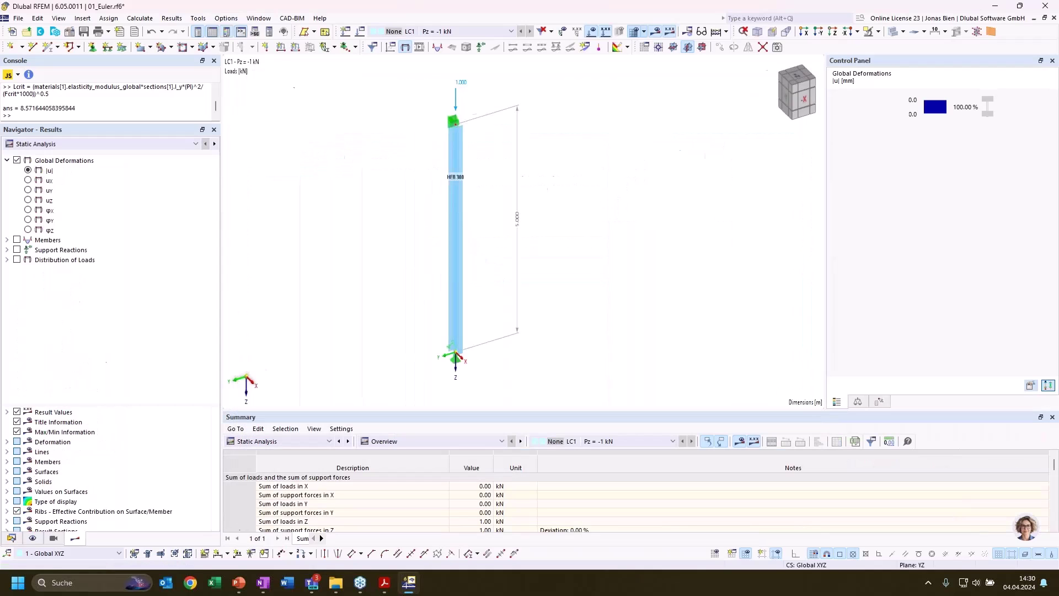
pyautogui.click(86, 145)
pyautogui.click(78, 163)
pyautogui.click(425, 441)
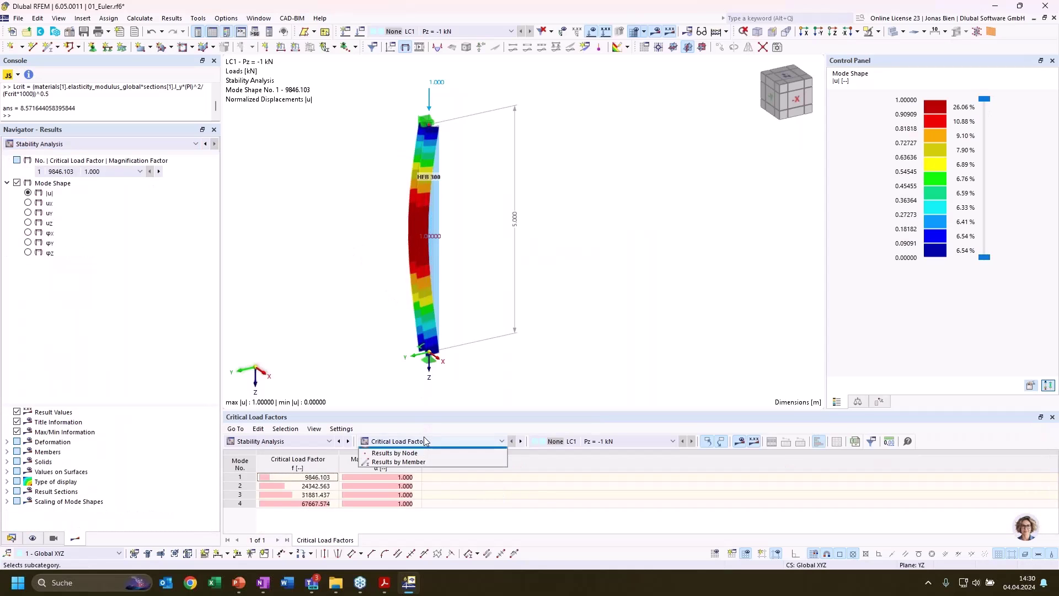
pyautogui.click(436, 460)
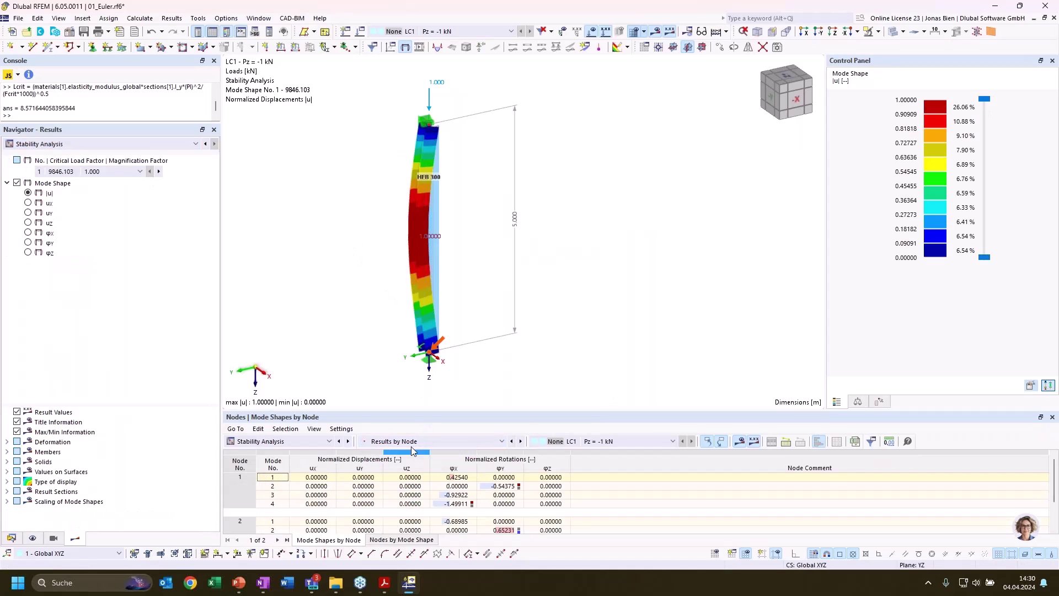
pyautogui.click(431, 441)
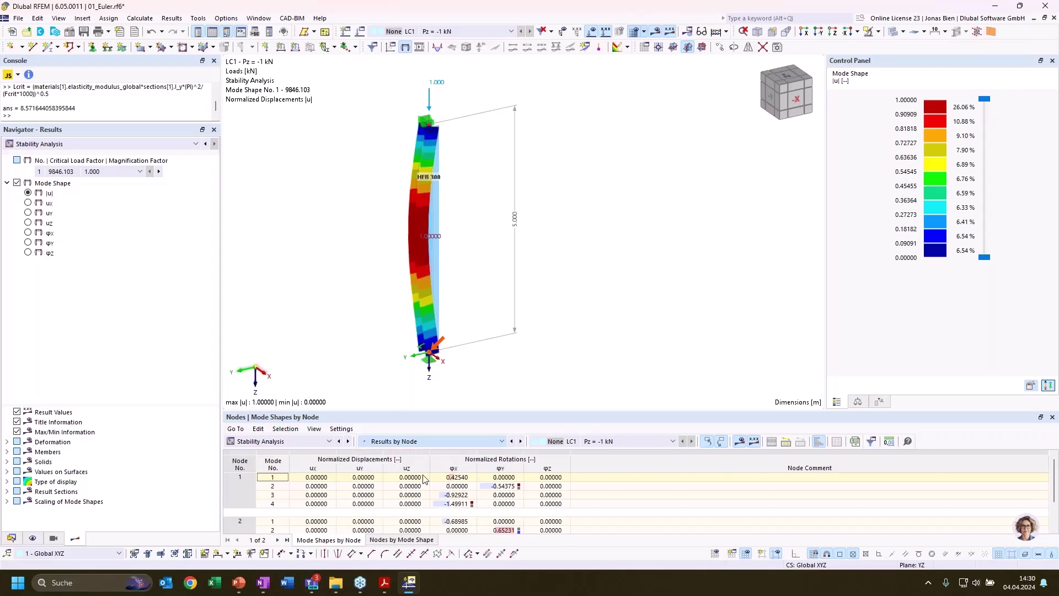
pyautogui.click(423, 469)
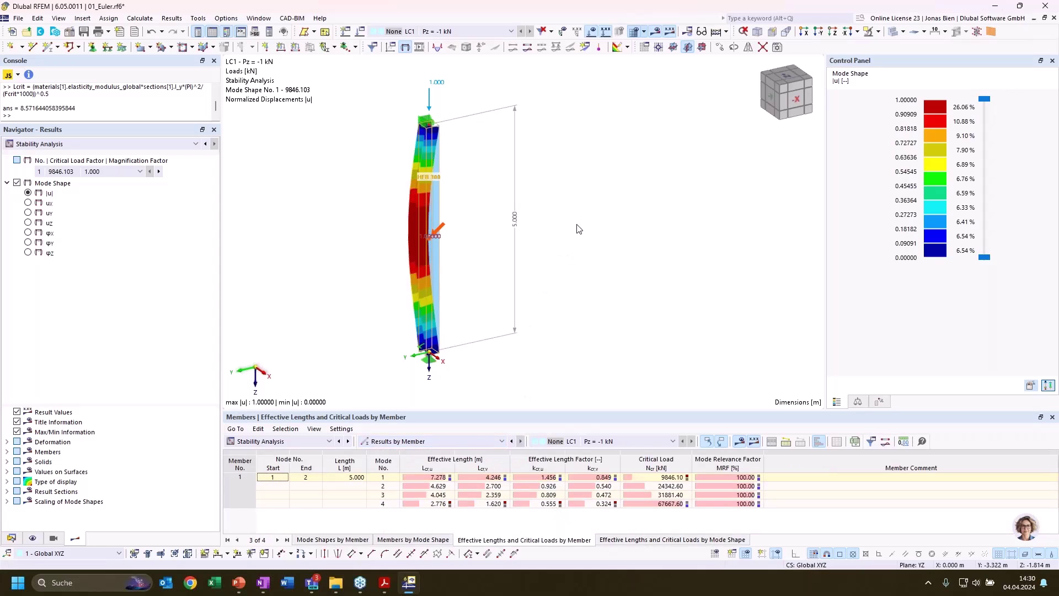
# - Examine the effective length factors kcr,v for mode 1 and kcr,u for mode 2 against the buckled column
pyautogui.keyDown('ctrl'); pyautogui.moveTo(577, 209); pyautogui.dragTo(604, 224, button='middle'); pyautogui.keyUp('ctrl')
pyautogui.click(604, 479)
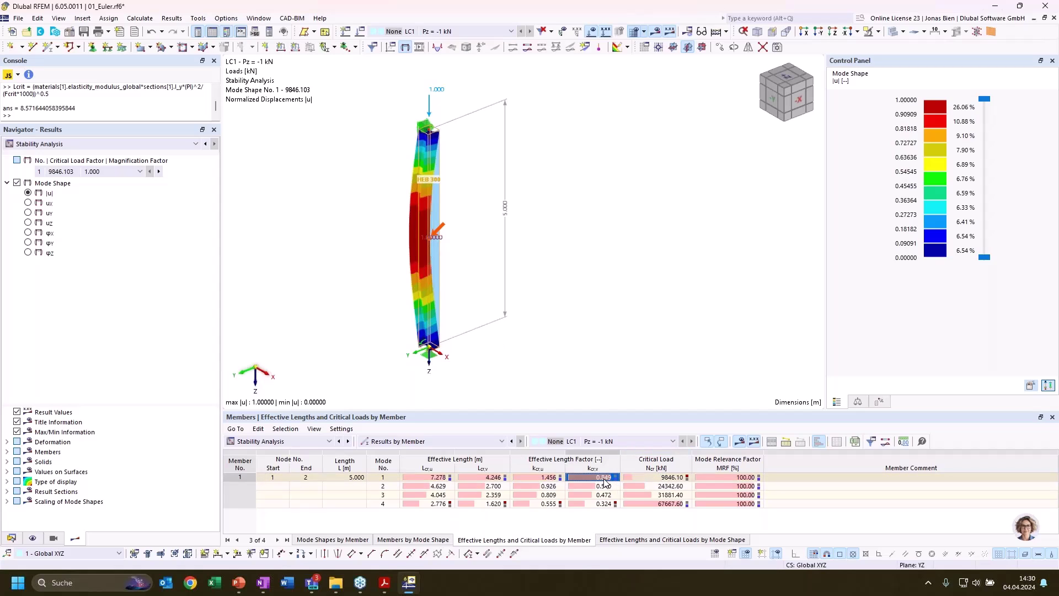
pyautogui.click(545, 490)
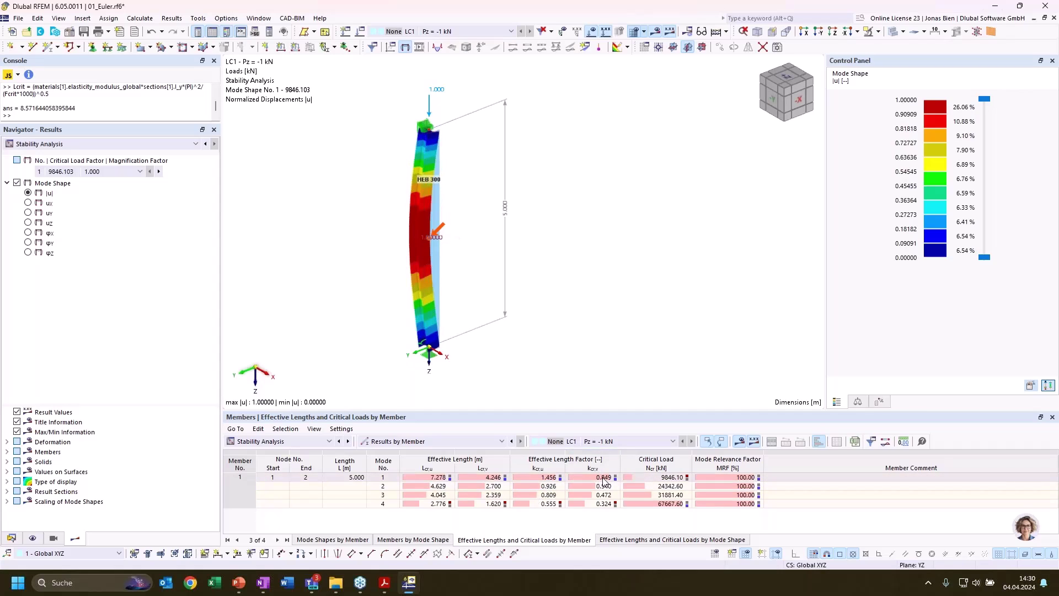
pyautogui.keyDown('ctrl'); pyautogui.moveTo(583, 291); pyautogui.dragTo(568, 324, button='middle'); pyautogui.keyUp('ctrl')
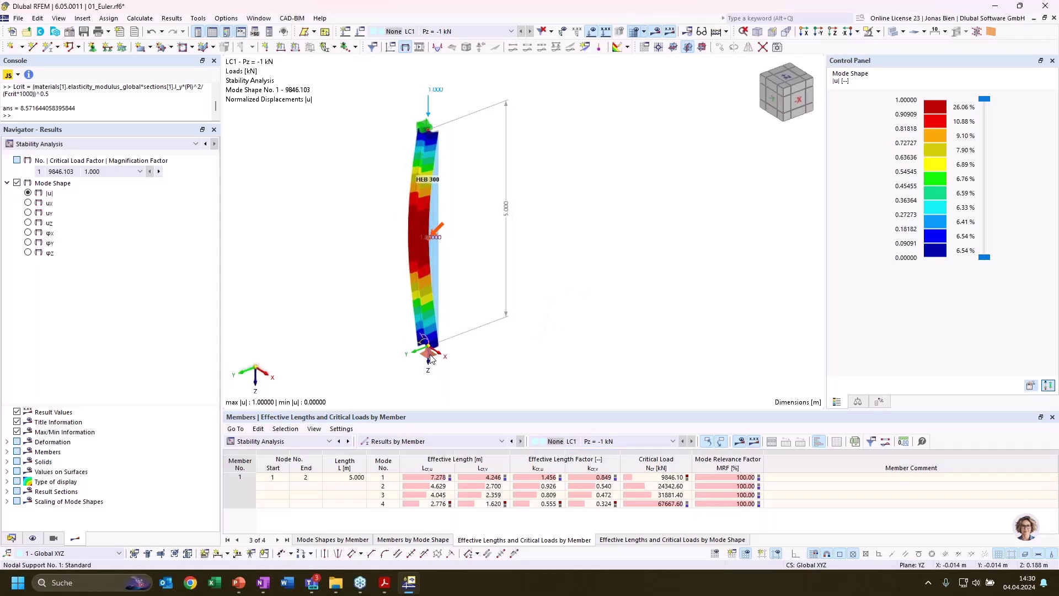
# - In the base nodal support, set the φX and φY spring constants to 0 and their nonlinearities to Stiffness Diagram
pyautogui.doubleClick(431, 360)
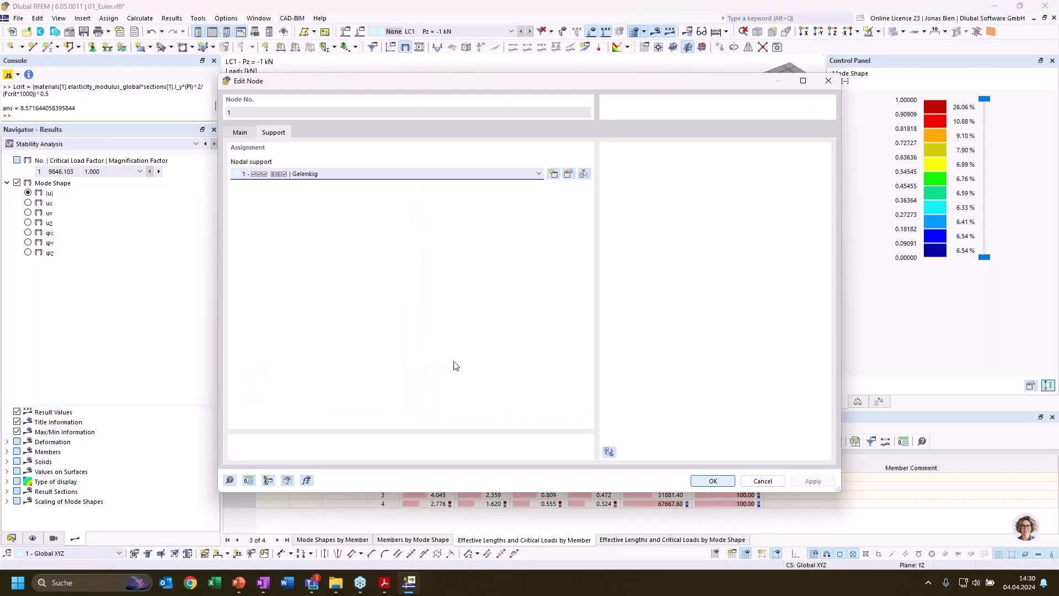
pyautogui.click(569, 176)
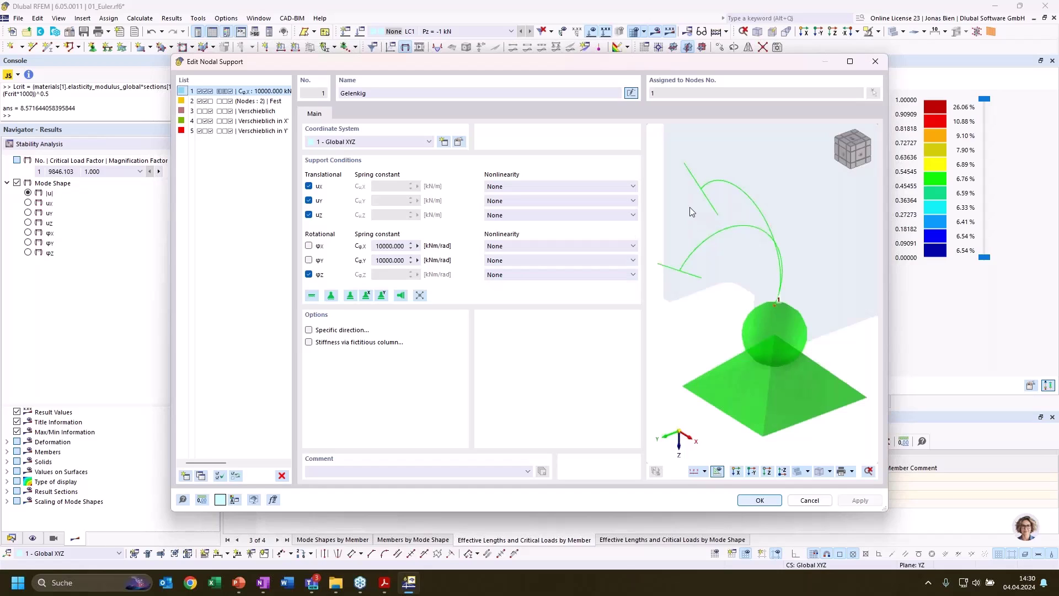
pyautogui.moveTo(375, 258); pyautogui.dragTo(410, 264)
pyautogui.write('00')
pyautogui.click(403, 261)
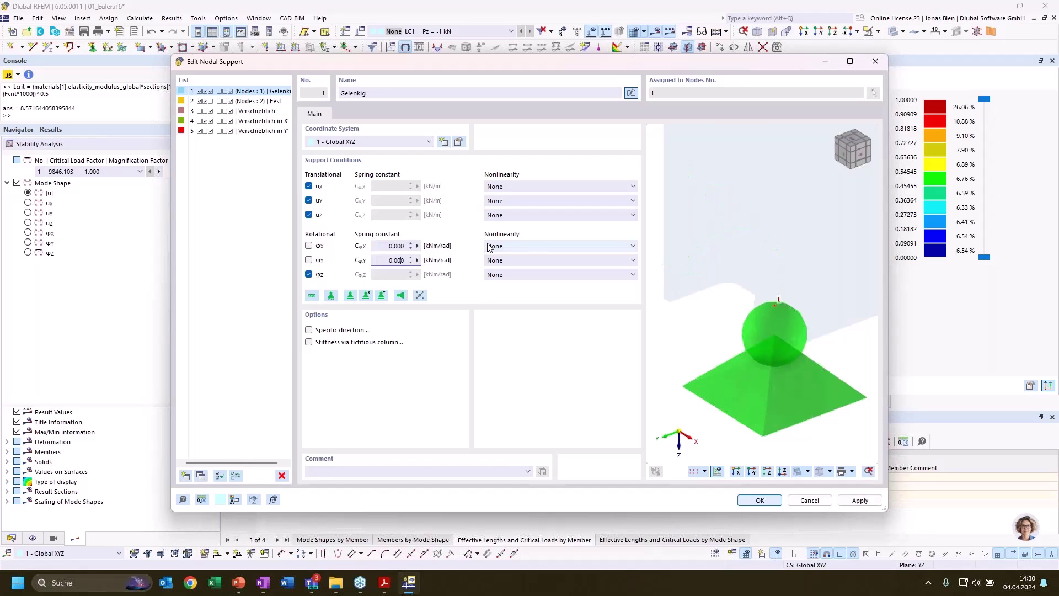
pyautogui.click(488, 245)
pyautogui.press('Escape')
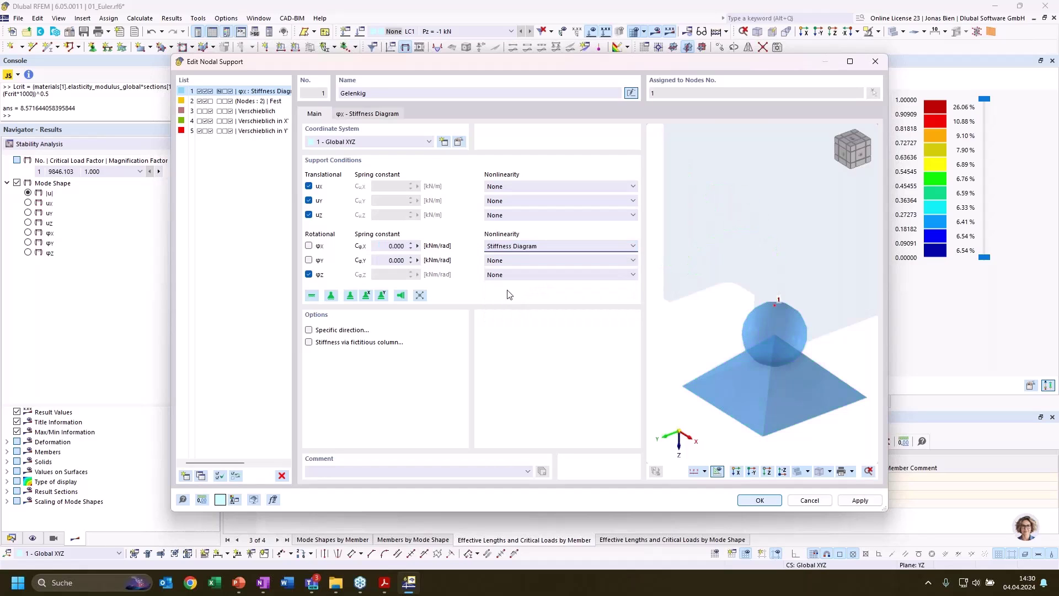
pyautogui.click(514, 260)
pyautogui.click(512, 333)
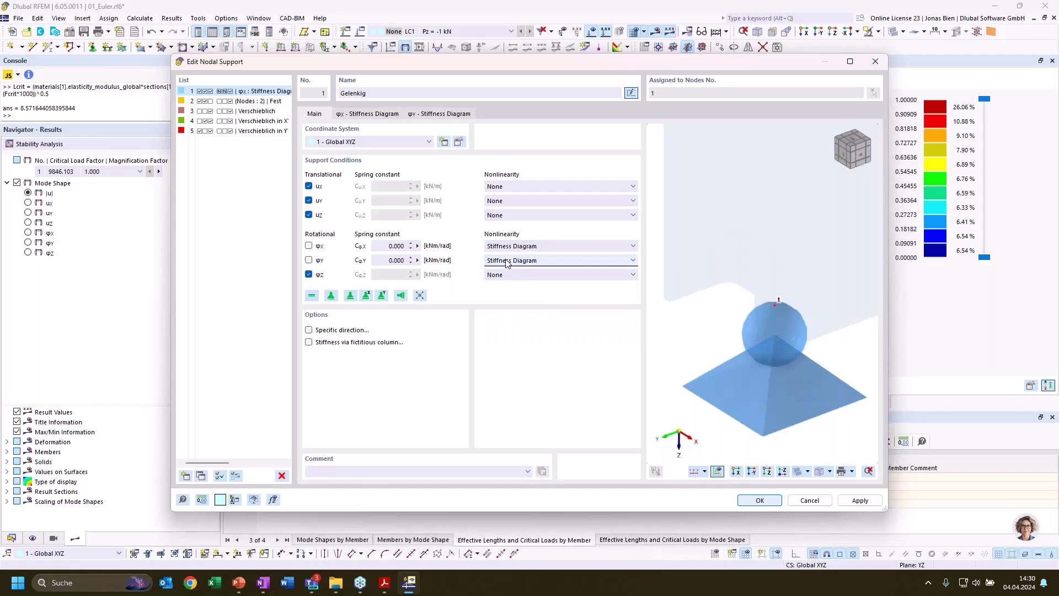
# - Check the PZ-dependent stiffness diagrams for φX and φY and apply the changes to the base support
pyautogui.click(390, 115)
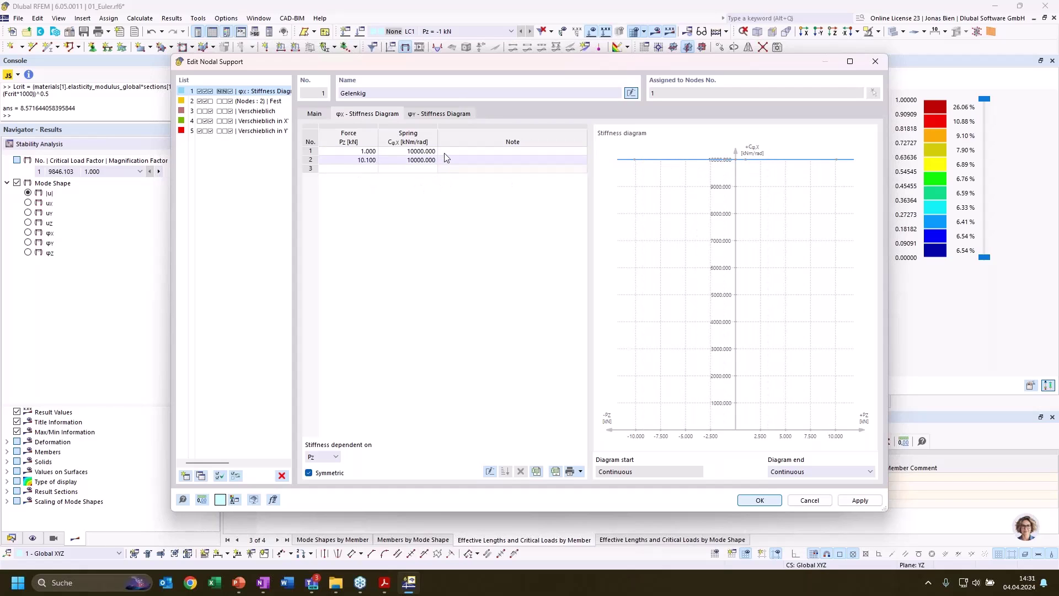
pyautogui.click(429, 117)
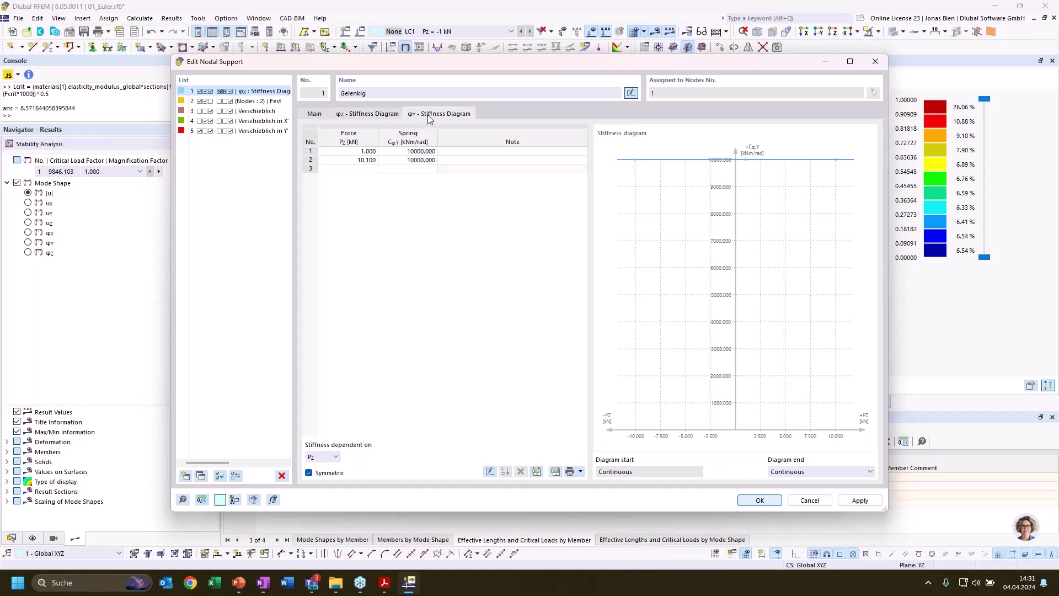
pyautogui.click(314, 114)
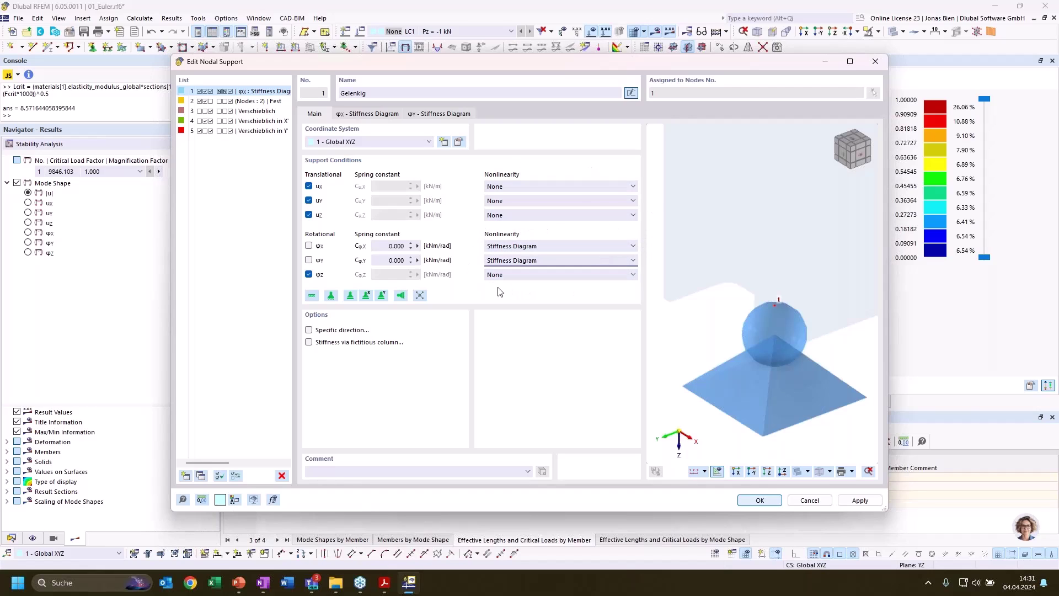
pyautogui.click(759, 501)
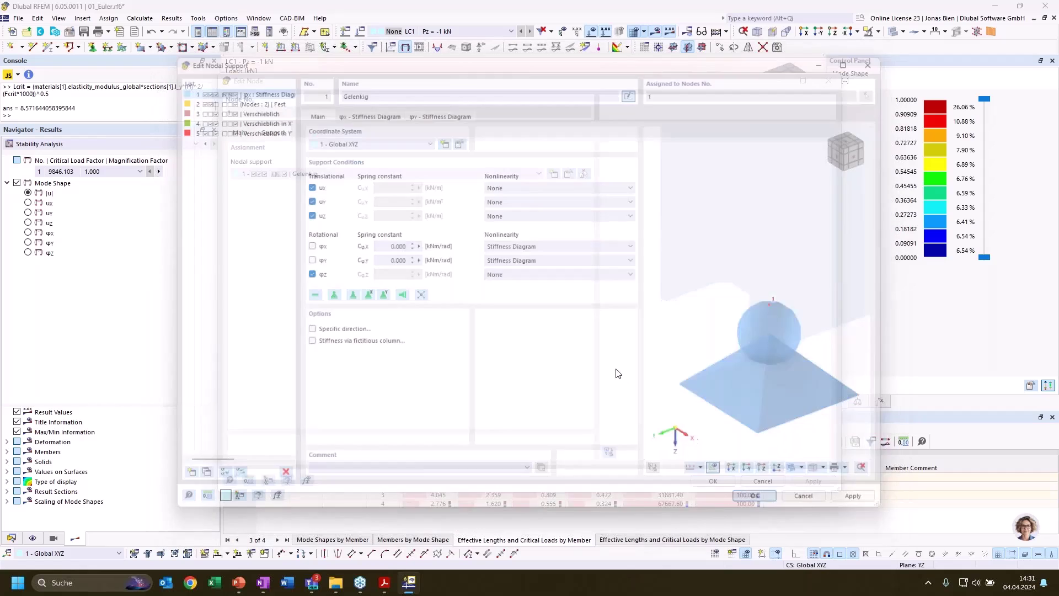
pyautogui.click(711, 481)
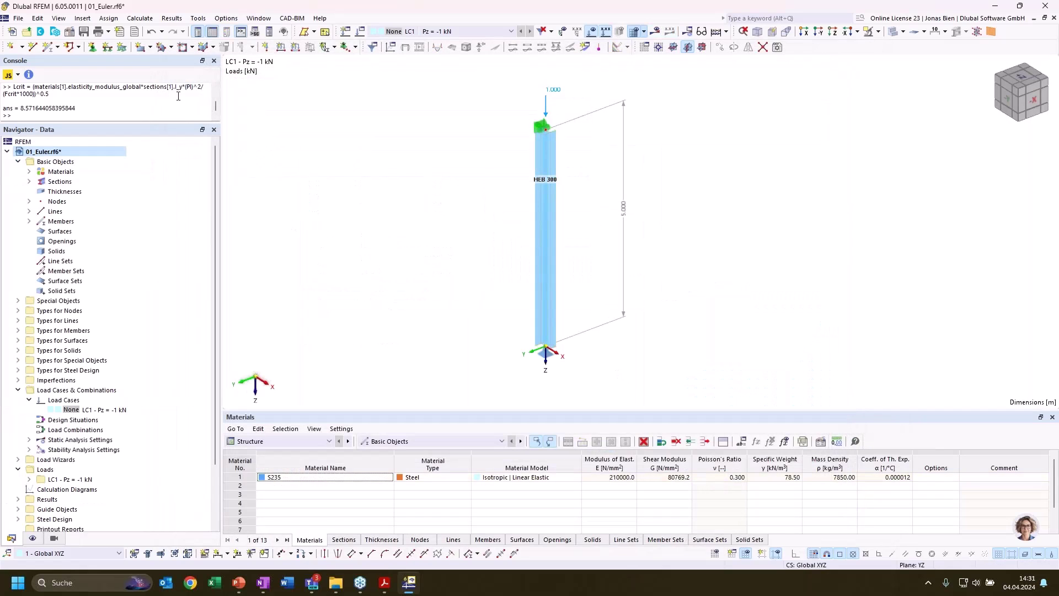
# - Recalculate everything with the stiffness-diagram support, ignoring the missing steel design loading, and show the Stability Analysis results by member
pyautogui.click(140, 18)
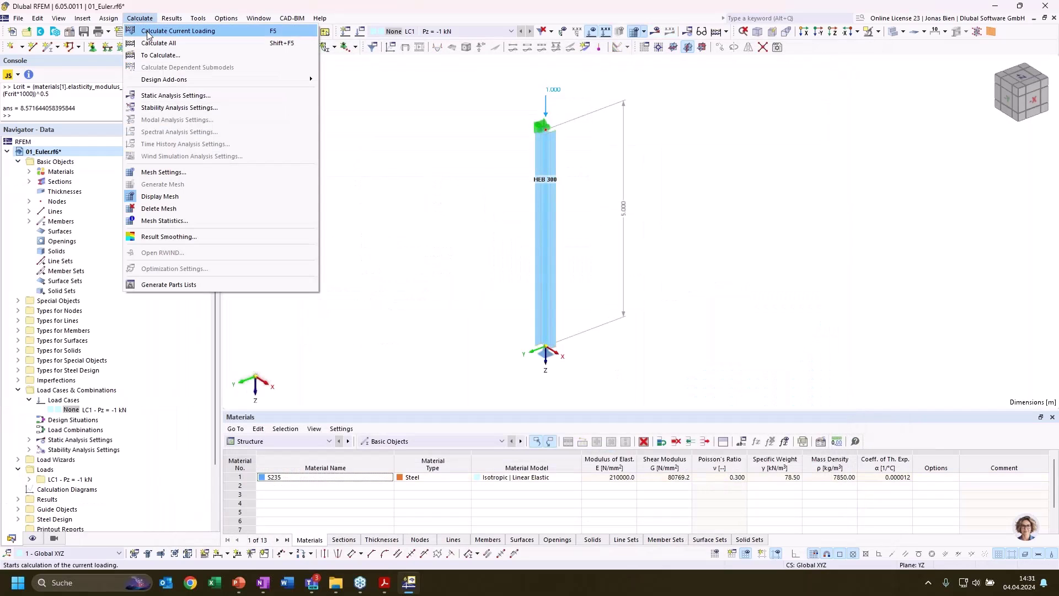
pyautogui.click(174, 44)
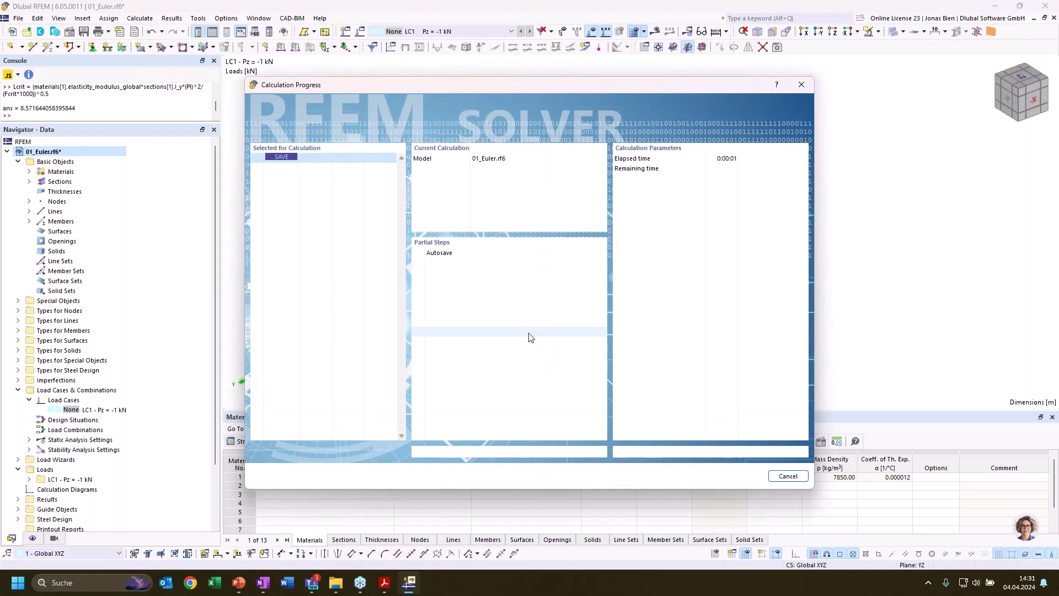
pyautogui.click(596, 343)
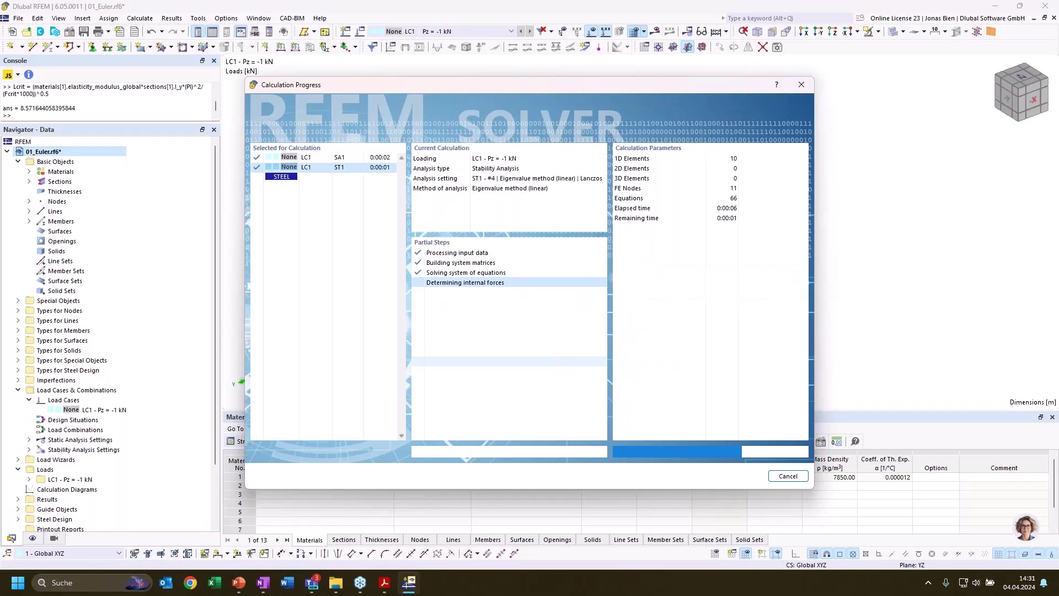
pyautogui.click(287, 441)
pyautogui.click(287, 441)
pyautogui.click(287, 441)
pyautogui.click(265, 516)
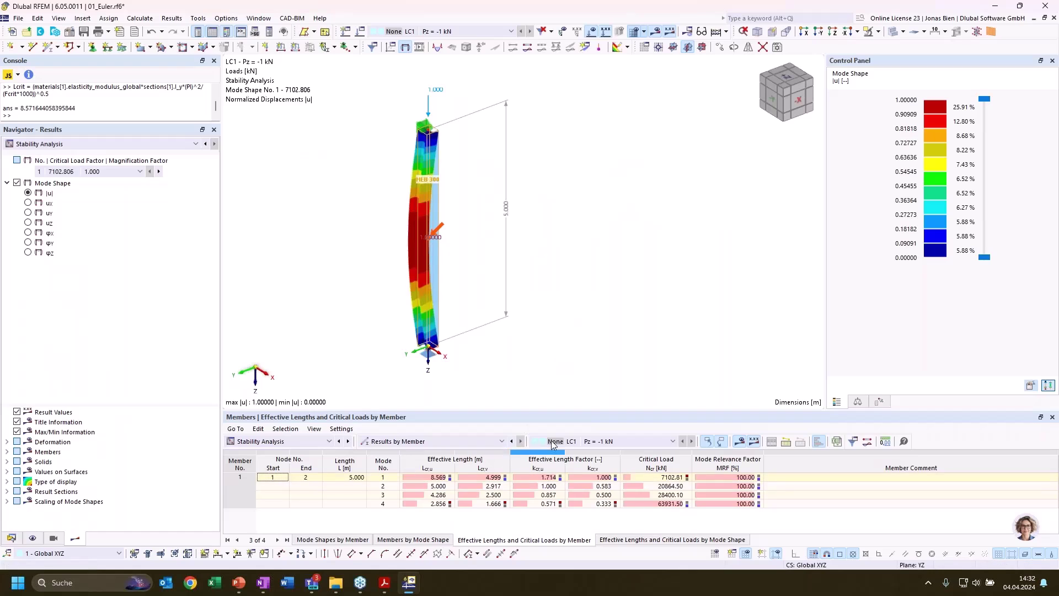
# - Examine mode shape 1 of the column from several angles and review the base support's nonlinearity settings without changing them
pyautogui.keyDown('ctrl'); pyautogui.moveTo(554, 353); pyautogui.dragTo(475, 347, button='middle'); pyautogui.keyUp('ctrl')
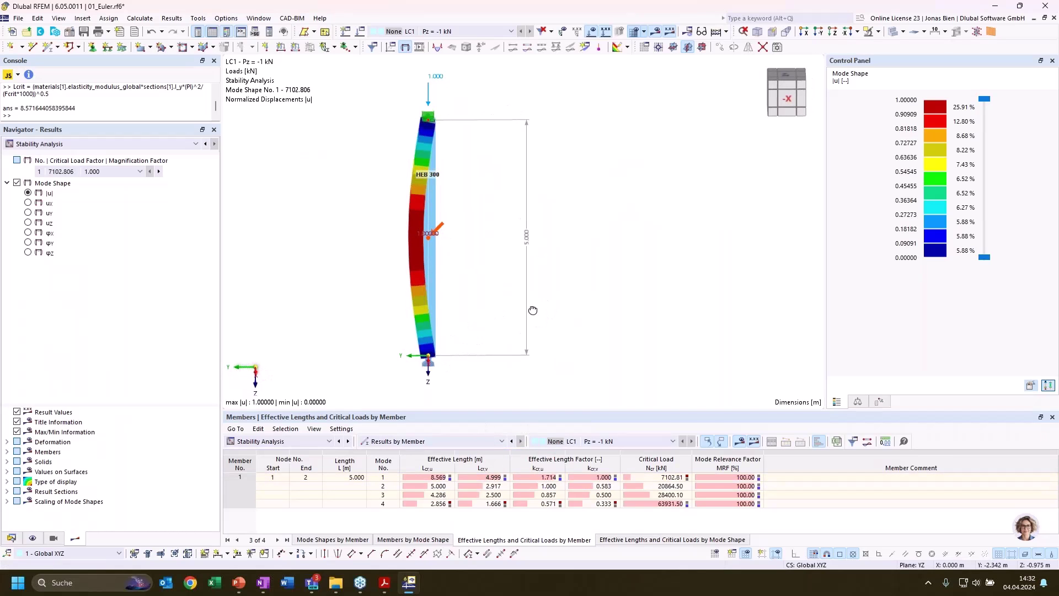
pyautogui.keyDown('ctrl'); pyautogui.moveTo(534, 309); pyautogui.dragTo(442, 362, button='middle'); pyautogui.keyUp('ctrl')
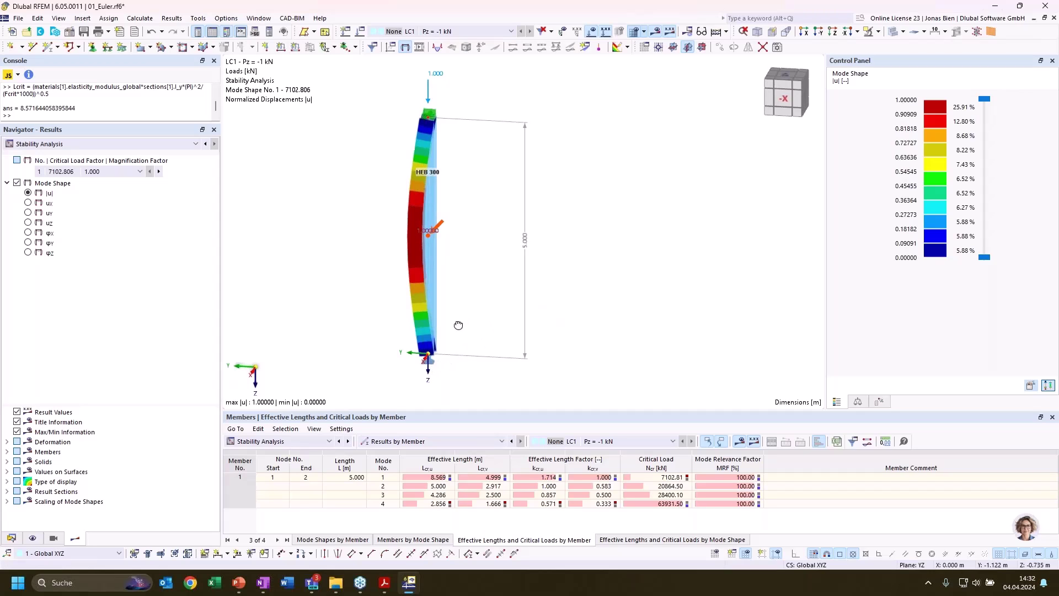
pyautogui.scroll(3, 437, 364)
pyautogui.scroll(-3, 436, 360)
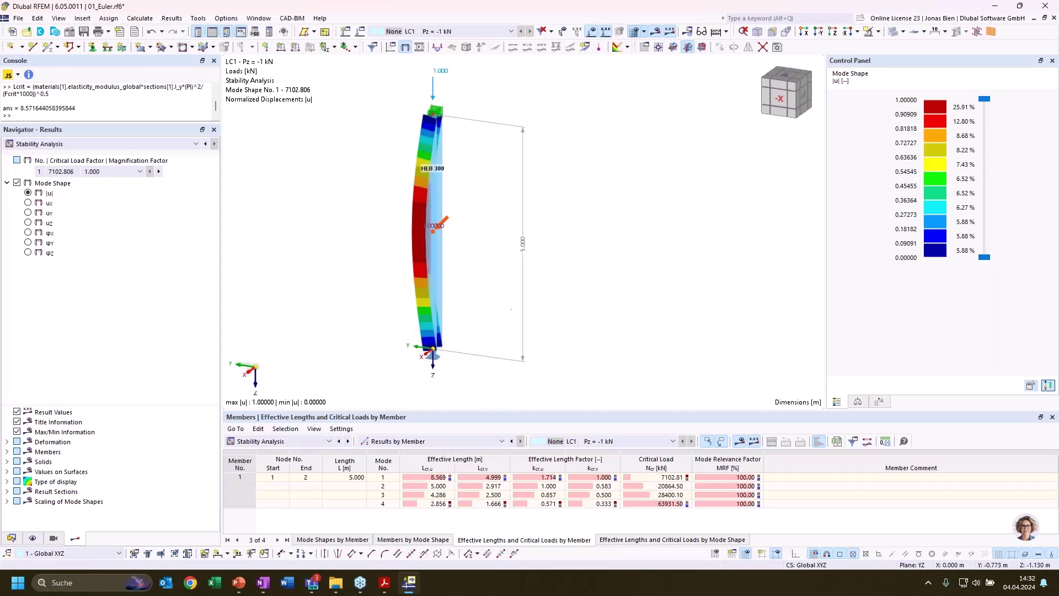
pyautogui.doubleClick(434, 368)
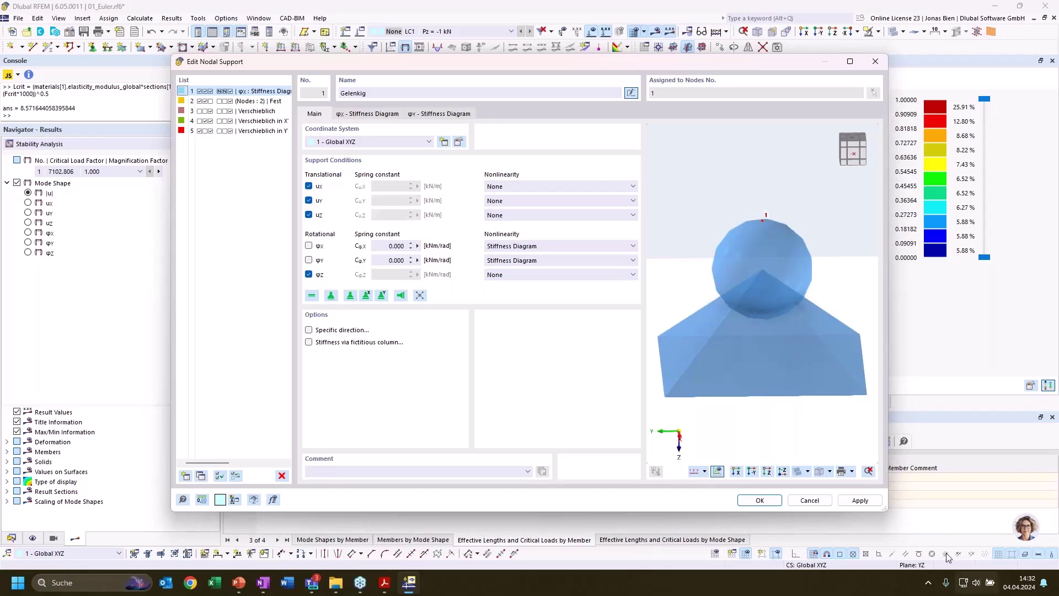
pyautogui.click(807, 501)
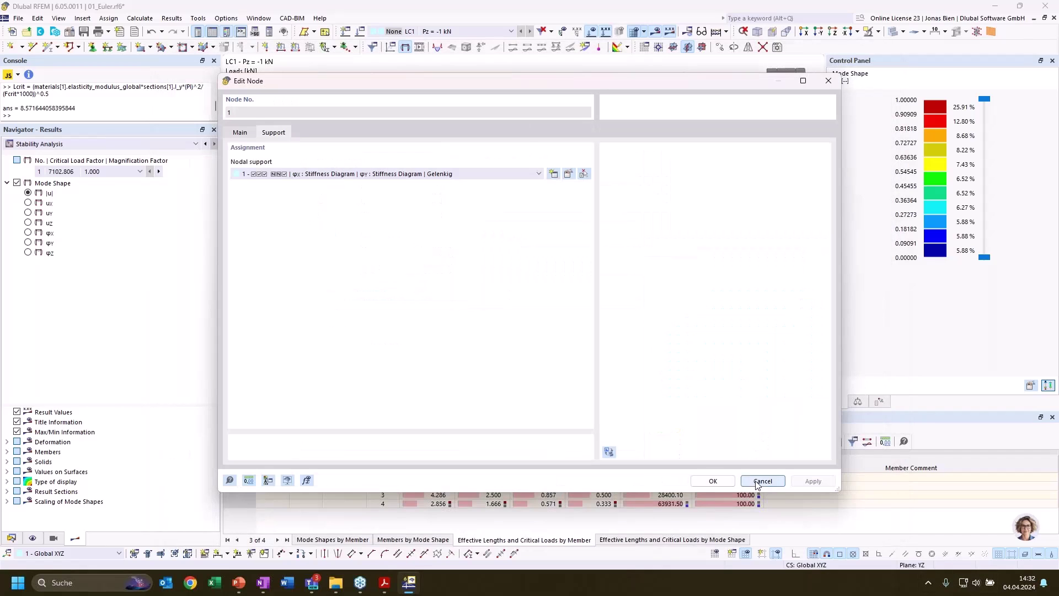
pyautogui.click(762, 481)
pyautogui.keyDown('ctrl'); pyautogui.moveTo(571, 272); pyautogui.dragTo(630, 306, button='middle'); pyautogui.keyUp('ctrl')
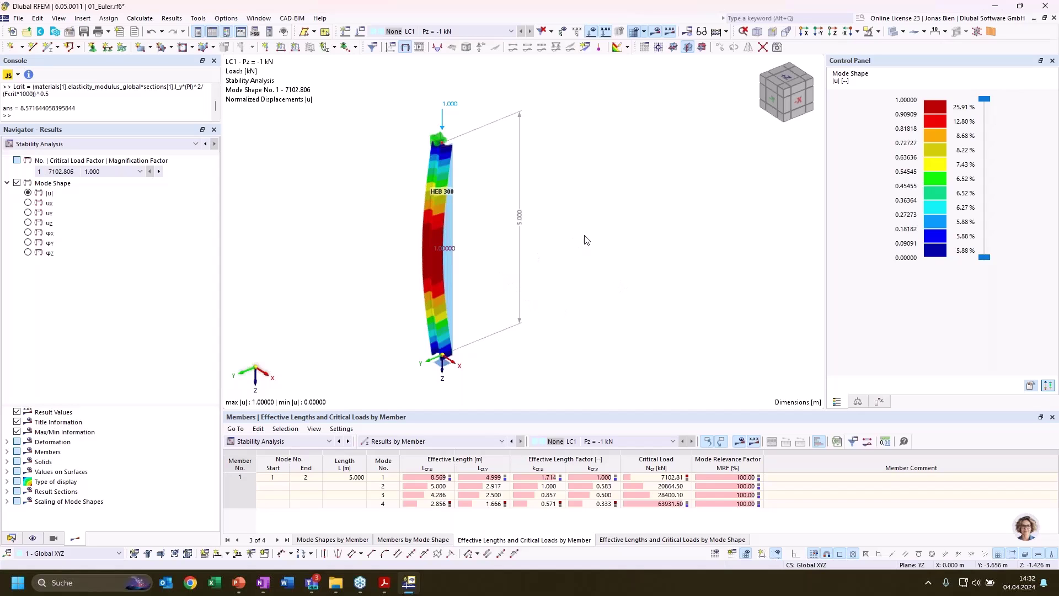
pyautogui.keyDown('ctrl'); pyautogui.moveTo(593, 240); pyautogui.dragTo(573, 268, button='middle'); pyautogui.keyUp('ctrl')
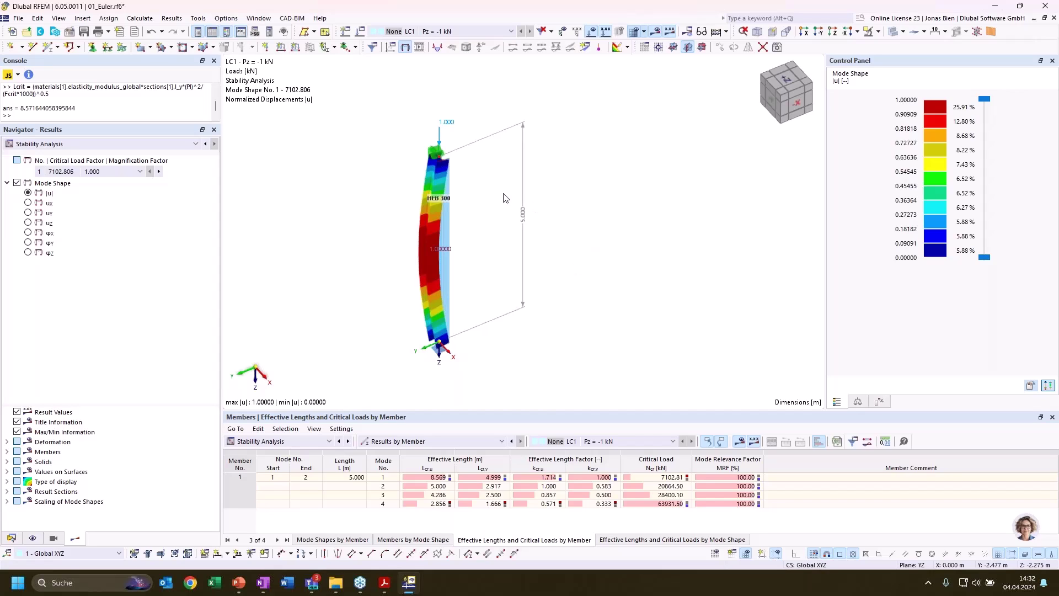
# - Switch the displayed results to Static Analysis and inspect the column's global deformations
pyautogui.click(114, 146)
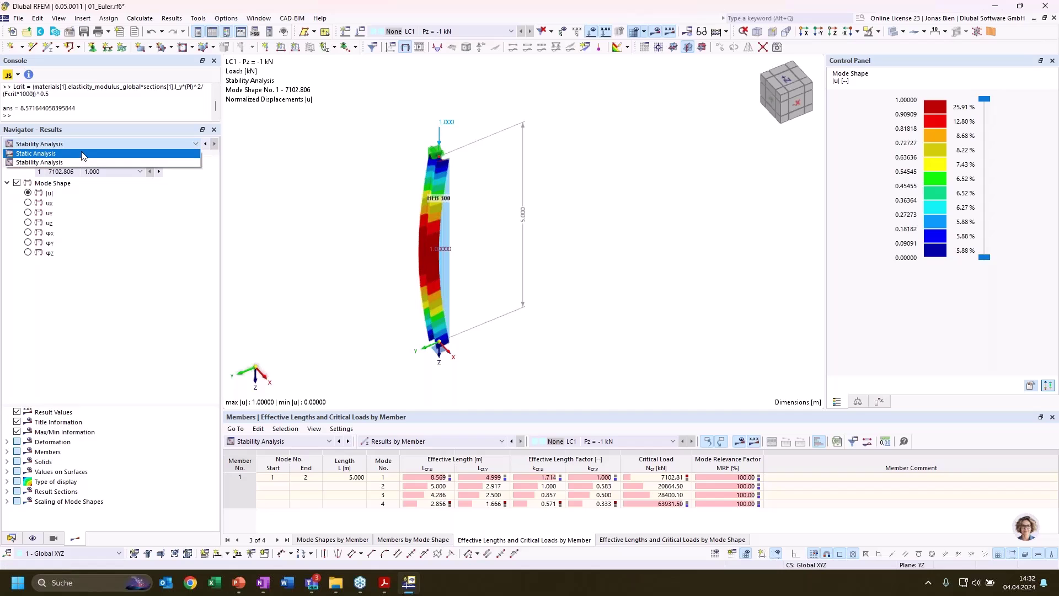
pyautogui.click(83, 155)
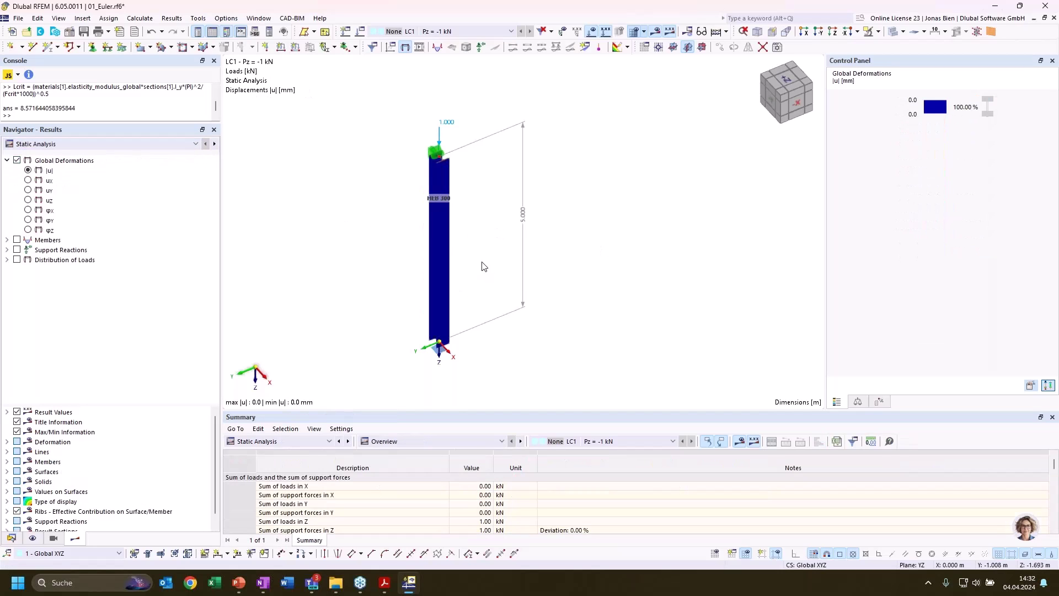
pyautogui.click(438, 259)
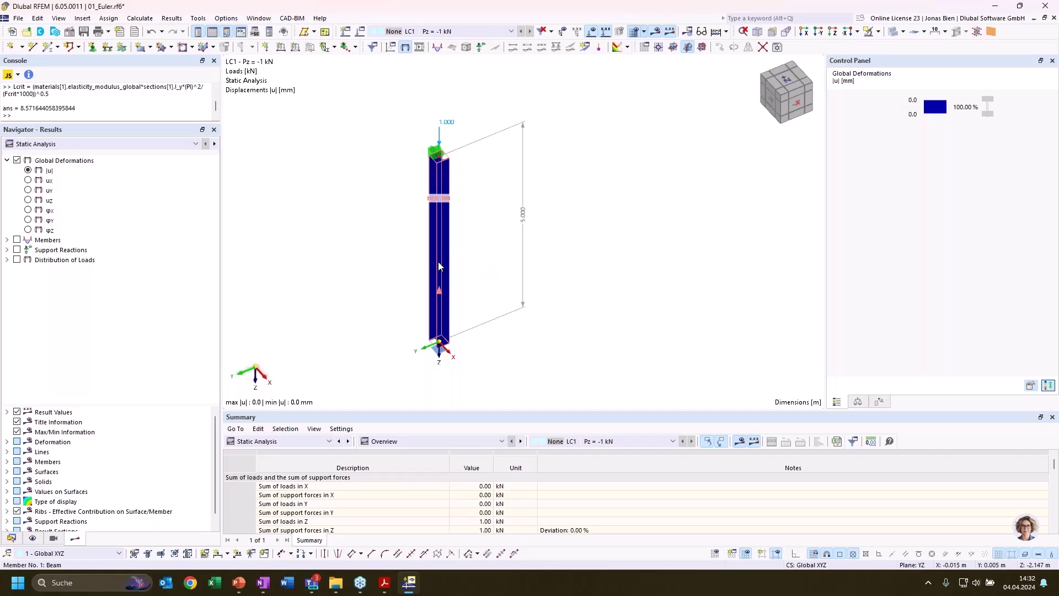
pyautogui.click(644, 207)
pyautogui.click(178, 142)
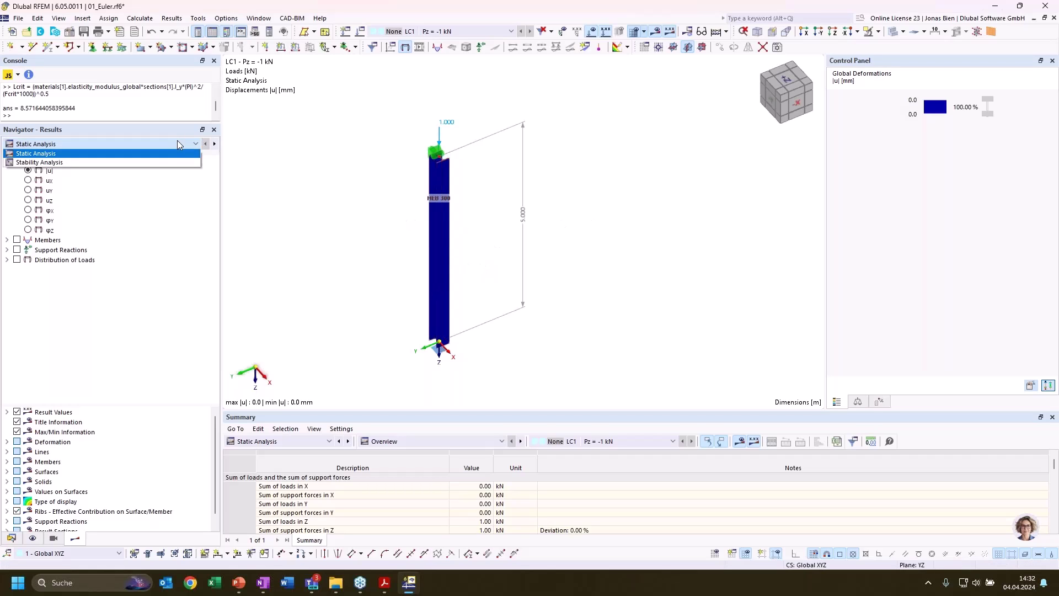
pyautogui.click(626, 195)
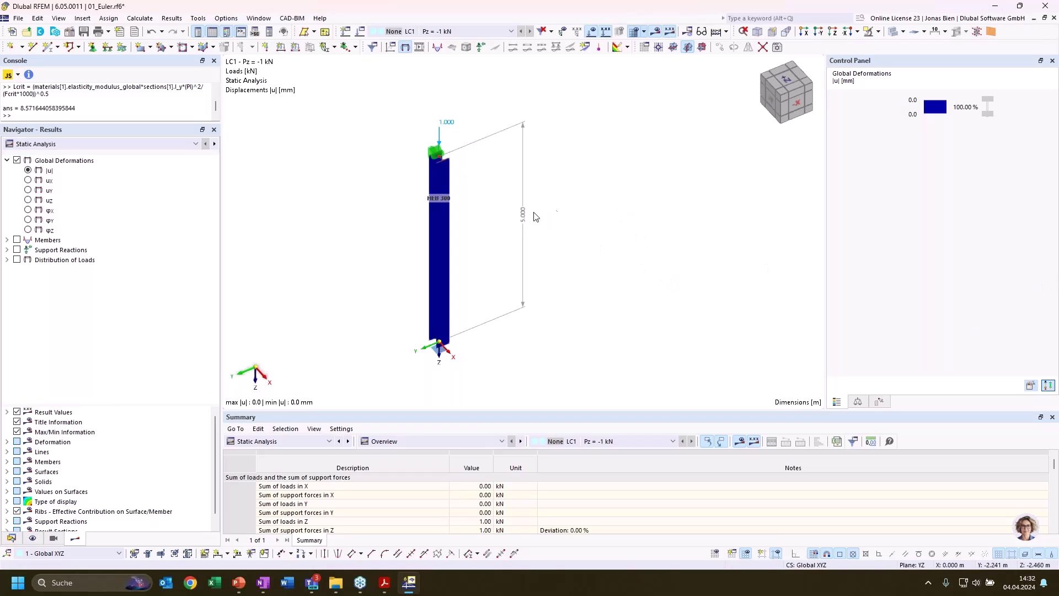
# - Remove the φX and φY stiffness-diagram nonlinearities from the column's base support, restoring a hinged base
pyautogui.keyDown('ctrl'); pyautogui.moveTo(582, 248); pyautogui.dragTo(496, 238, button='middle'); pyautogui.keyUp('ctrl')
pyautogui.keyDown('ctrl'); pyautogui.moveTo(515, 288); pyautogui.dragTo(635, 291, button='middle'); pyautogui.keyUp('ctrl')
pyautogui.doubleClick(463, 360)
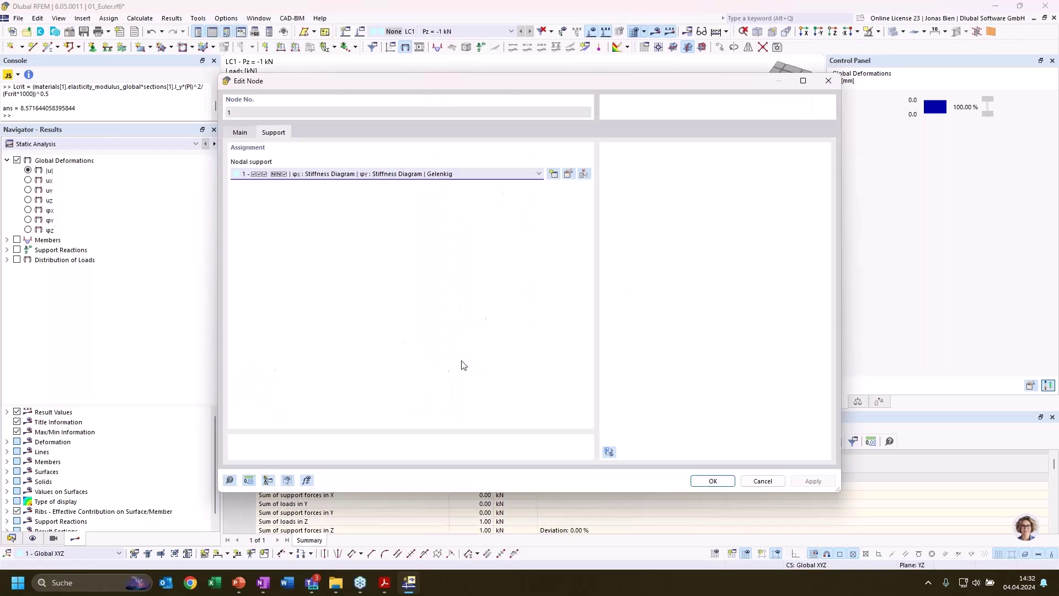
pyautogui.click(531, 174)
pyautogui.click(530, 174)
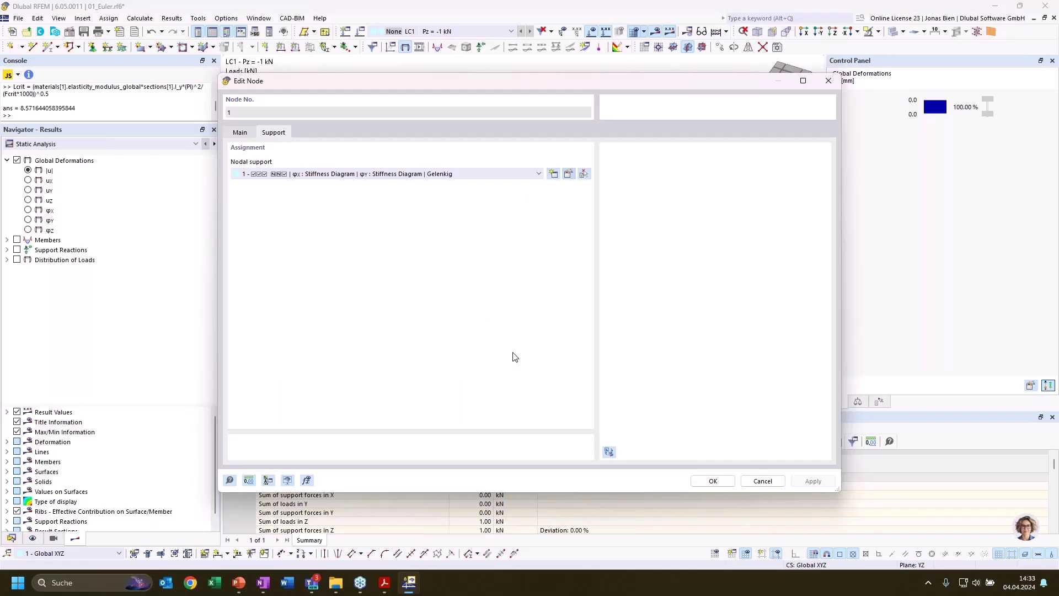
pyautogui.click(516, 247)
pyautogui.click(515, 256)
pyautogui.click(512, 261)
pyautogui.click(511, 270)
pyautogui.click(760, 500)
pyautogui.click(706, 480)
# - Divide the column member into two equal parts with one intermediate node
pyautogui.rightClick(557, 268)
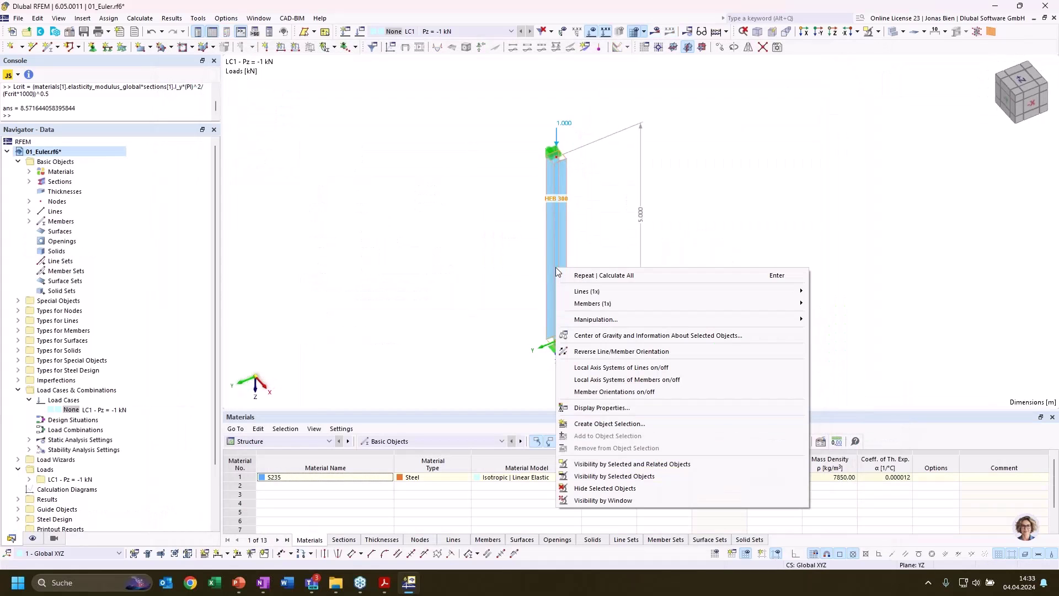
pyautogui.moveTo(793, 310)
pyautogui.moveTo(852, 394)
pyautogui.click(771, 406)
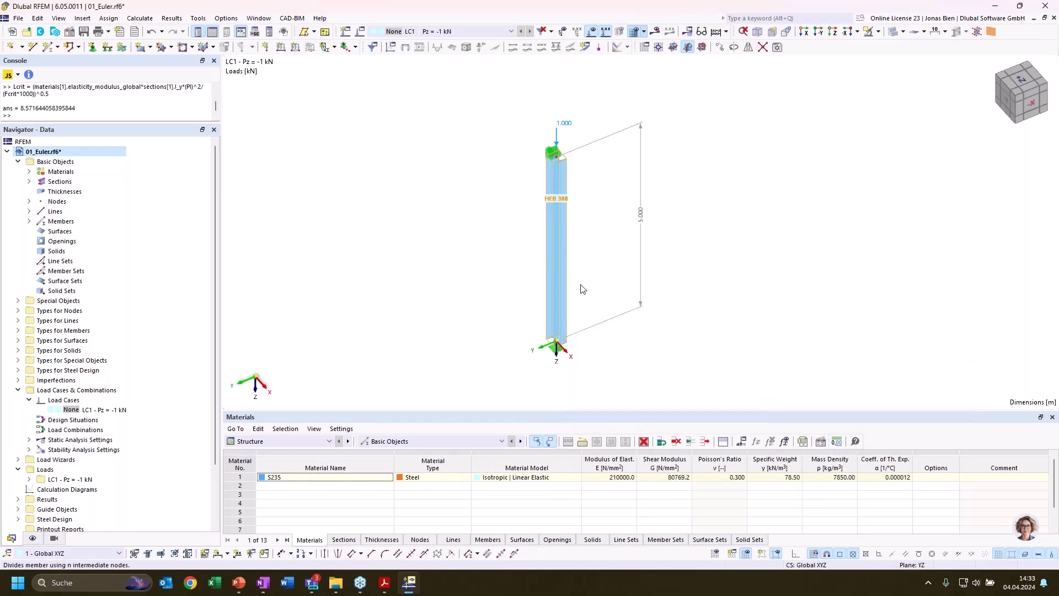
pyautogui.press('Return')
pyautogui.moveTo(721, 226)
pyautogui.keyDown('ctrl'); pyautogui.mouseDown(button='middle')
pyautogui.moveTo(723, 205)
pyautogui.moveTo(703, 231)
pyautogui.mouseUp(button='middle'); pyautogui.keyUp('ctrl')
pyautogui.keyDown('ctrl'); pyautogui.moveTo(592, 258); pyautogui.dragTo(612, 246, button='middle'); pyautogui.keyUp('ctrl')
# - Recalculate the divided column, ignoring the missing steel design loading, and show the Stability Analysis results by member
pyautogui.click(139, 18)
pyautogui.click(154, 33)
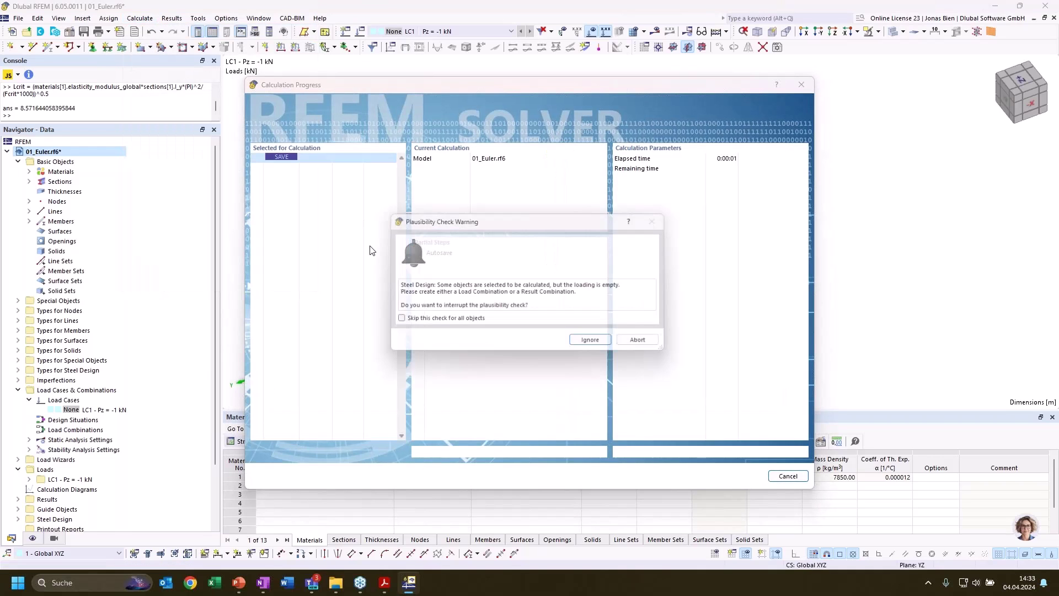
pyautogui.click(596, 344)
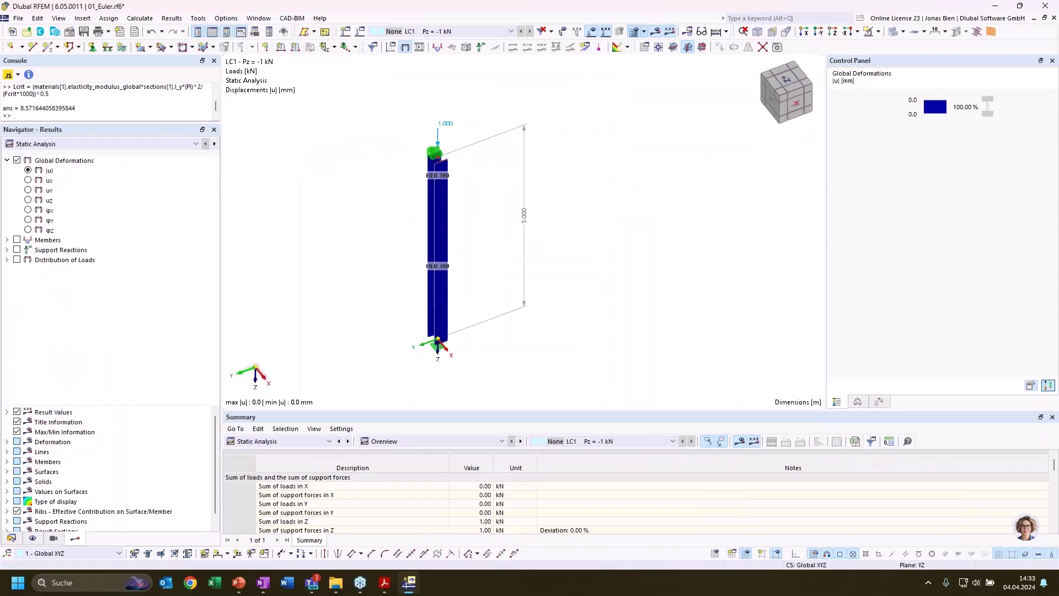
pyautogui.click(66, 143)
pyautogui.click(61, 160)
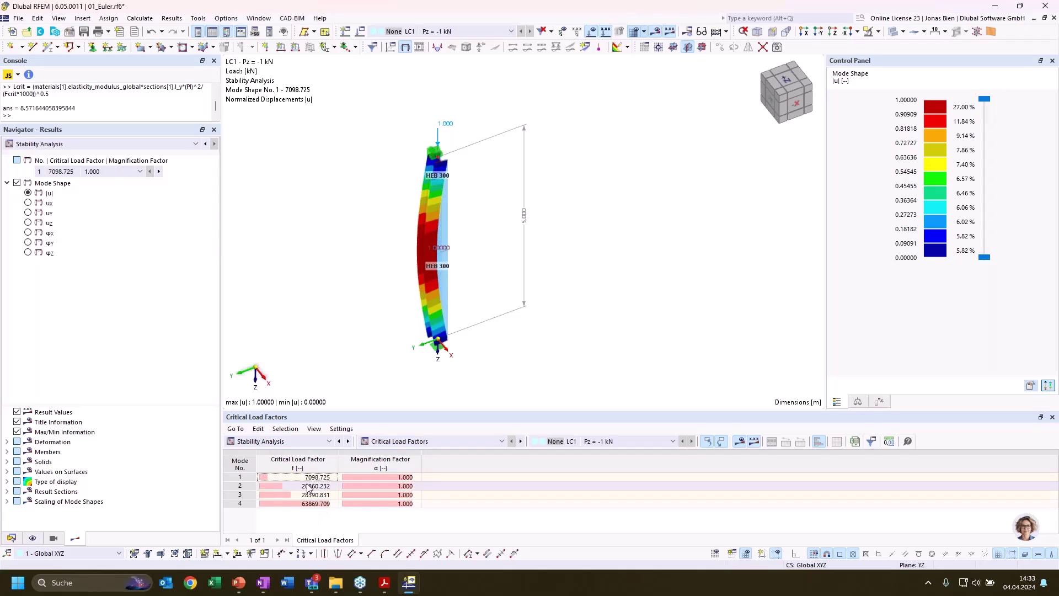
pyautogui.click(401, 442)
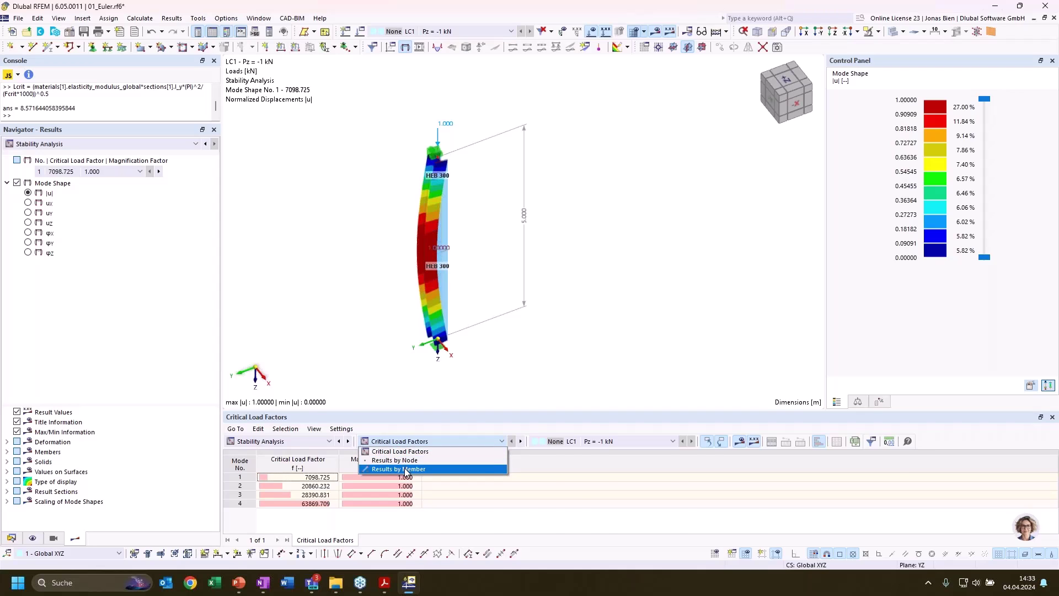
pyautogui.click(406, 470)
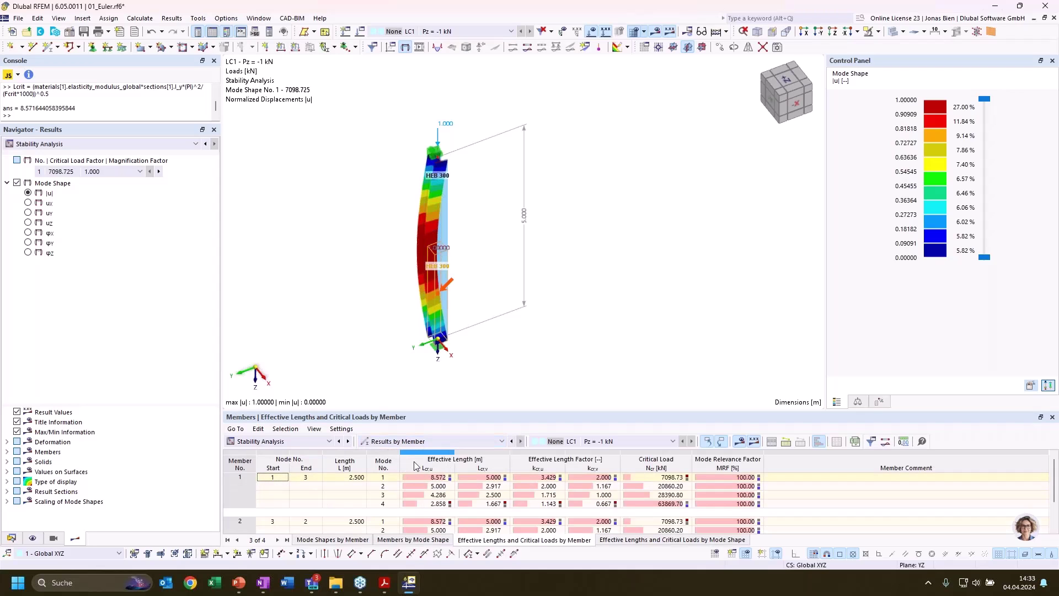
# - Compare the effective lengths of members 1 and 2 for mode shapes 1 and 2
pyautogui.moveTo(607, 416); pyautogui.dragTo(524, 527)
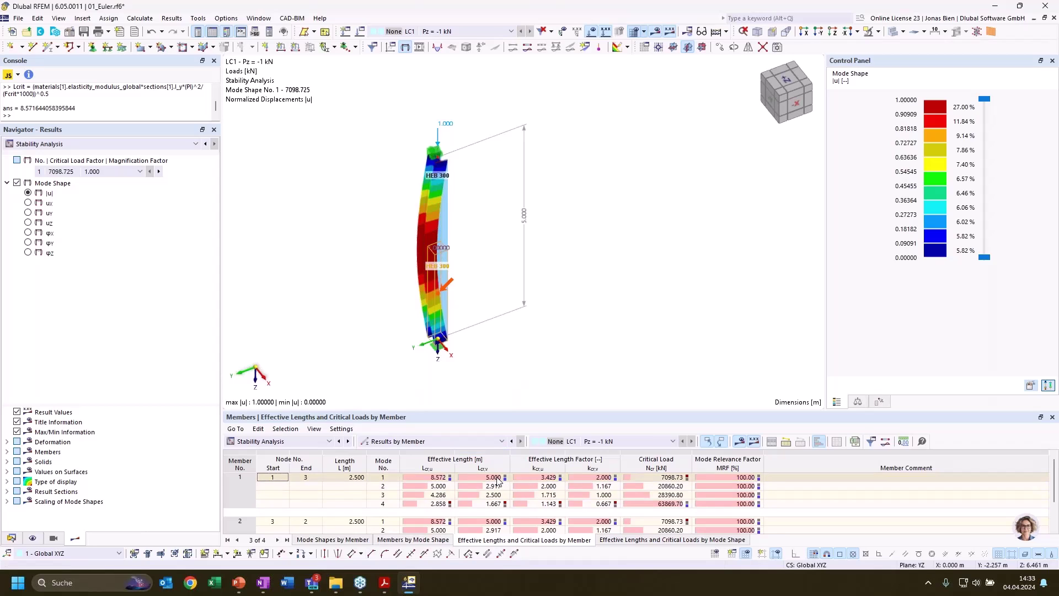
pyautogui.click(495, 478)
pyautogui.click(485, 486)
pyautogui.click(487, 477)
pyautogui.click(486, 486)
pyautogui.scroll(-1, 469, 503)
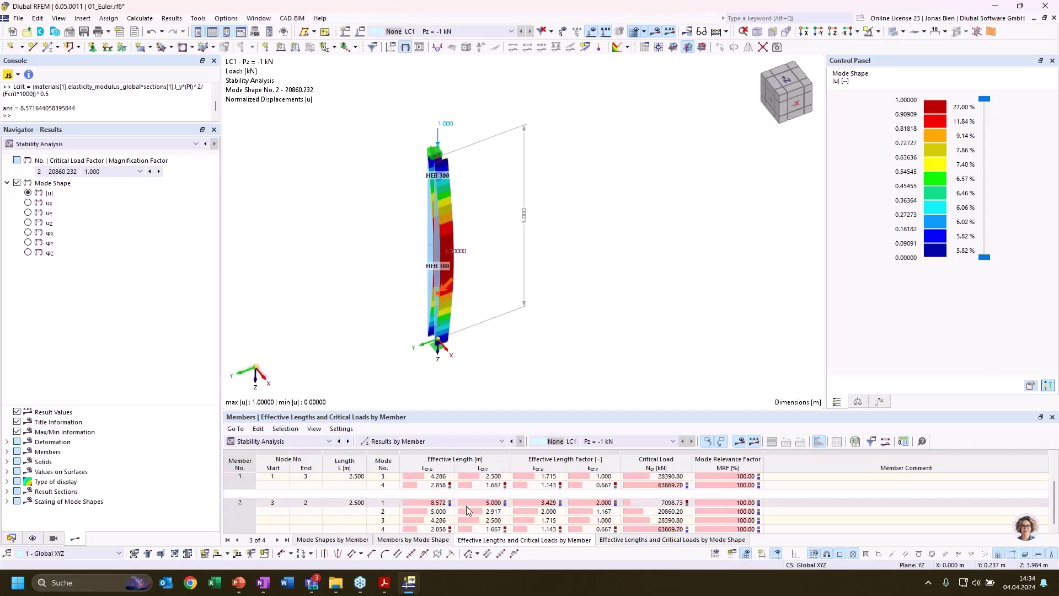
pyautogui.click(492, 504)
pyautogui.click(492, 512)
pyautogui.click(493, 503)
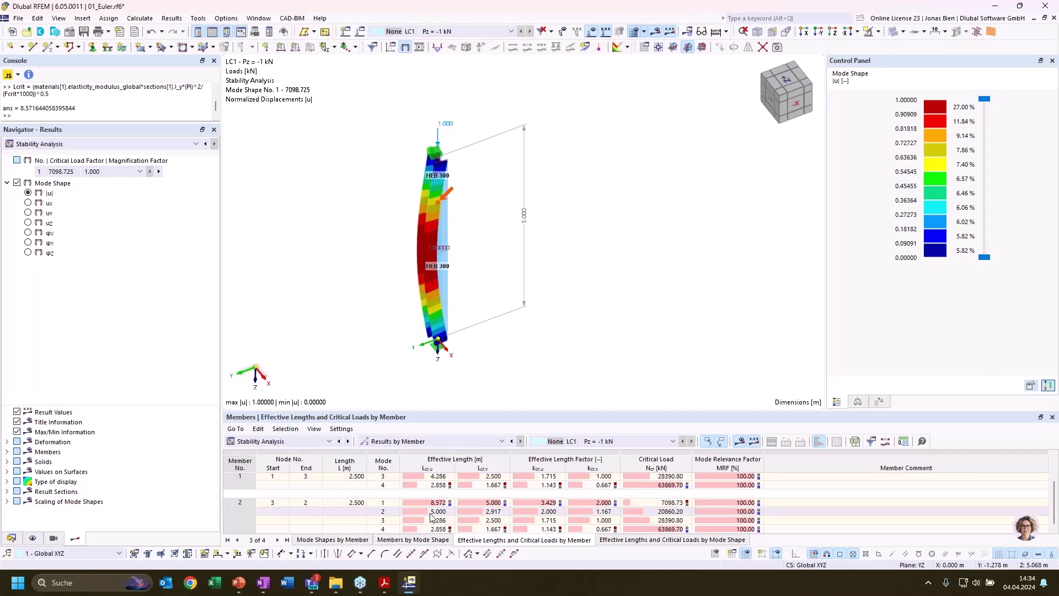
pyautogui.scroll(1, 431, 514)
pyautogui.click(493, 486)
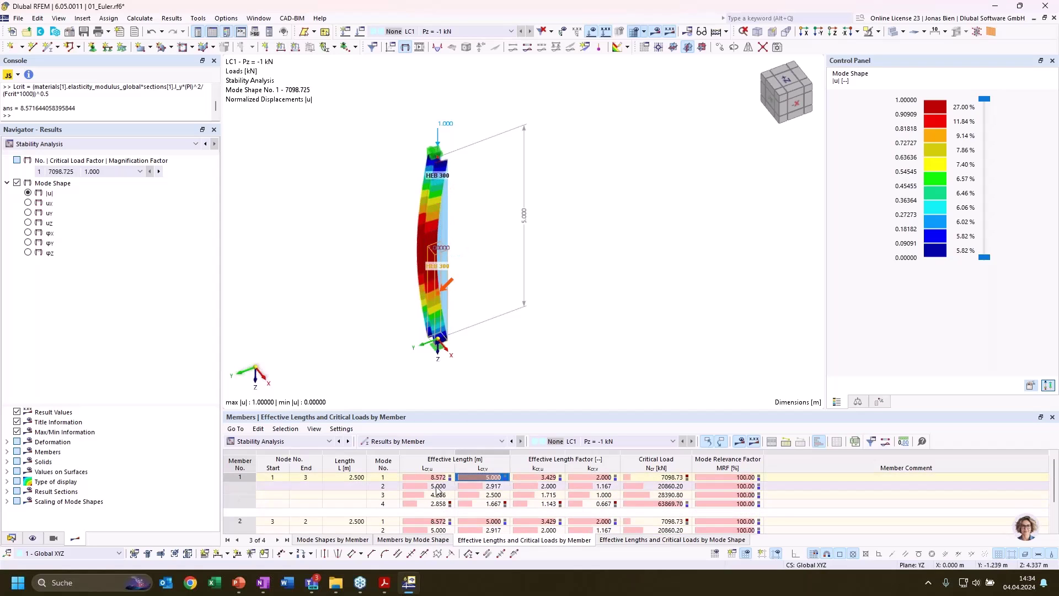
pyautogui.click(493, 477)
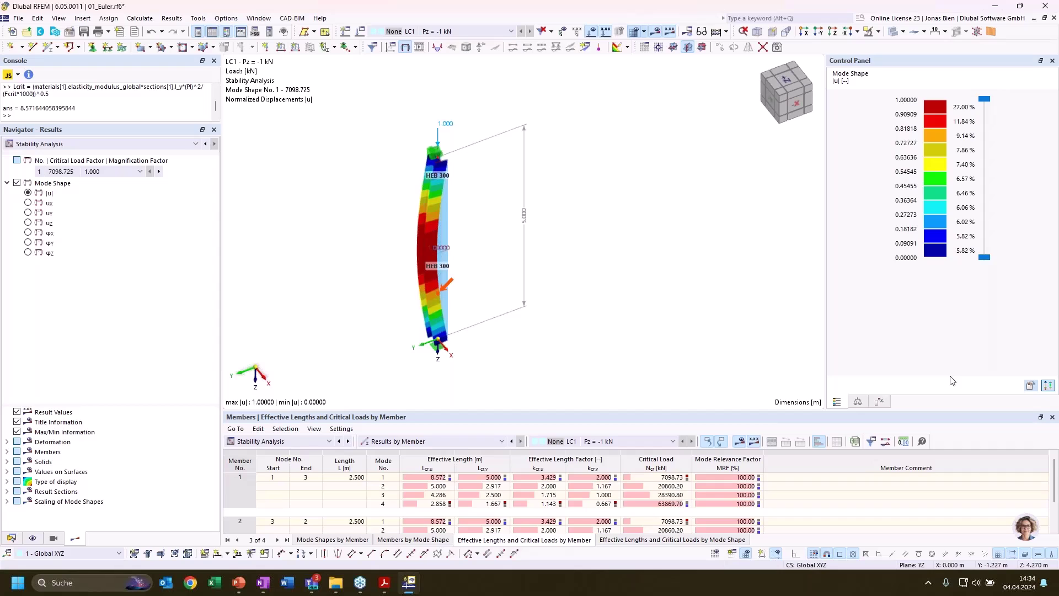
# - Check the Euler case 2 formula on the PowerPoint slide, then return to RFEM and check member 1's effective length factor kcr,v for mode 1
pyautogui.hotkey('alt', 'Tab')
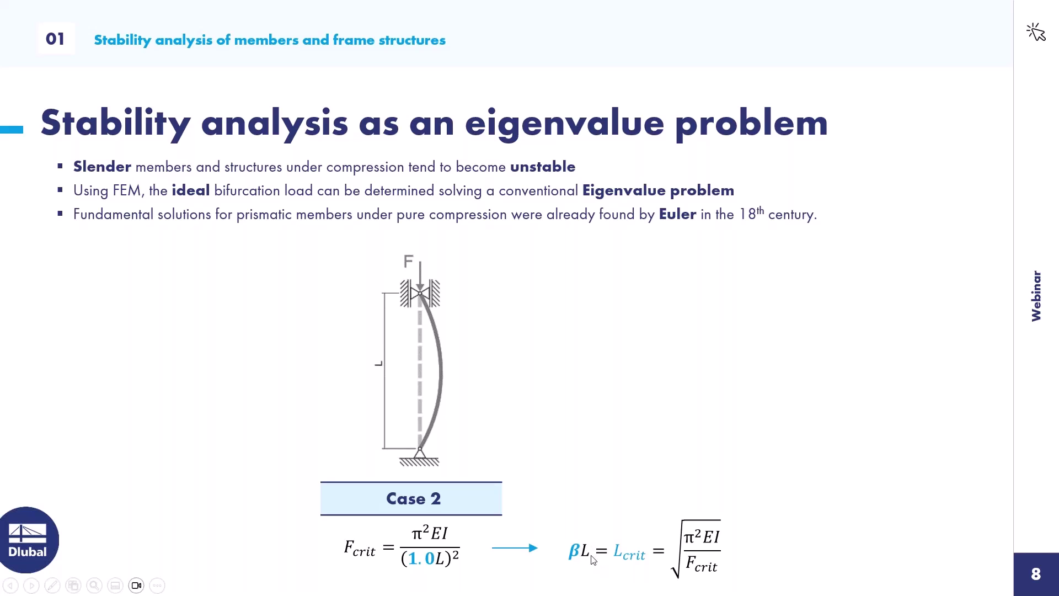
pyautogui.hotkey('alt', 'Tab')
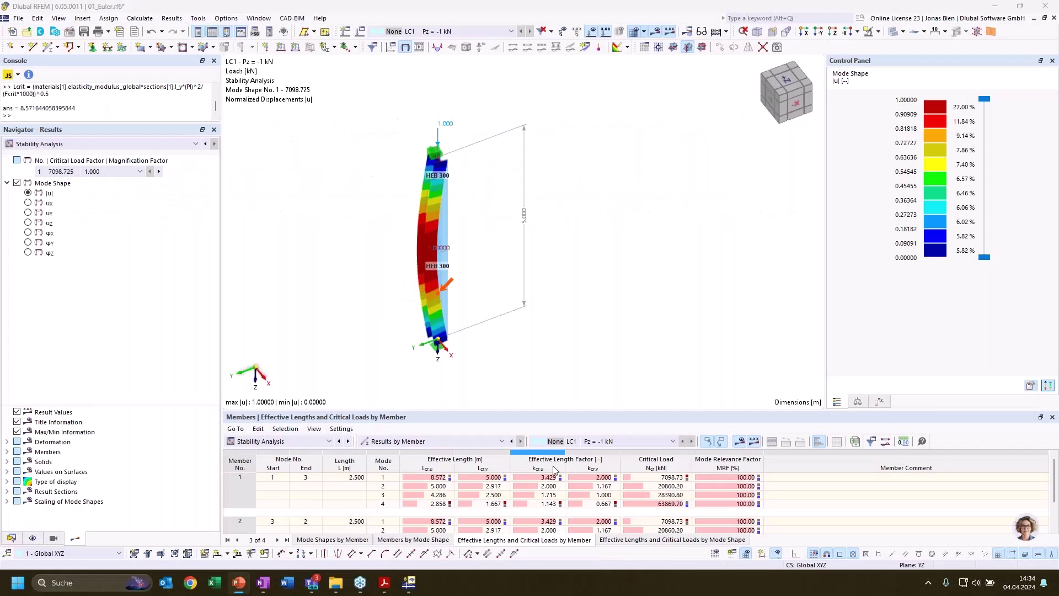
pyautogui.click(584, 478)
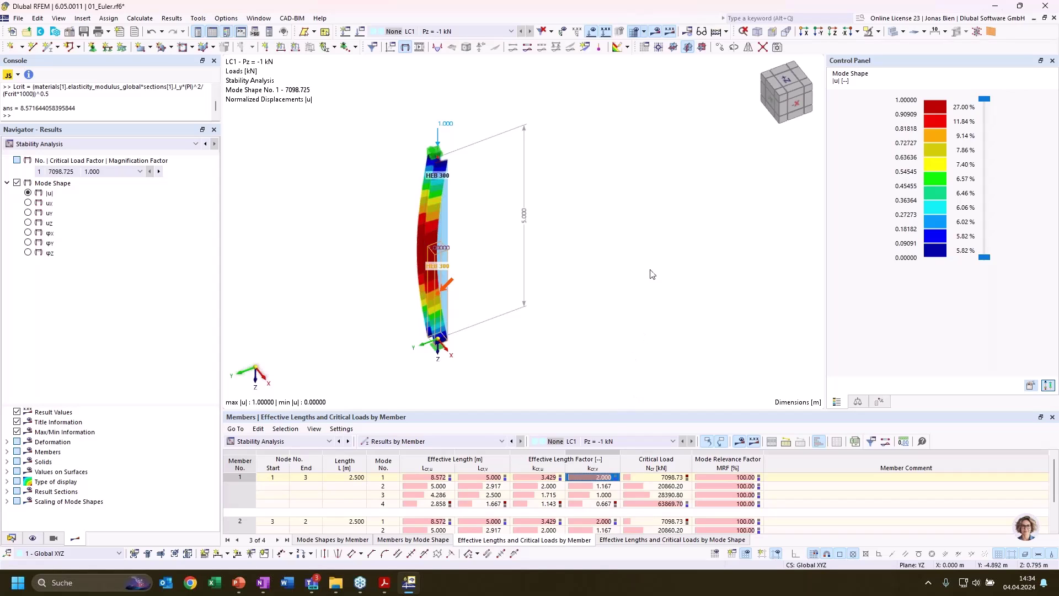
pyautogui.moveTo(608, 237)
pyautogui.keyDown('ctrl'); pyautogui.mouseDown(button='middle')
pyautogui.moveTo(604, 215)
pyautogui.moveTo(607, 237)
pyautogui.mouseUp(button='middle'); pyautogui.keyUp('ctrl')
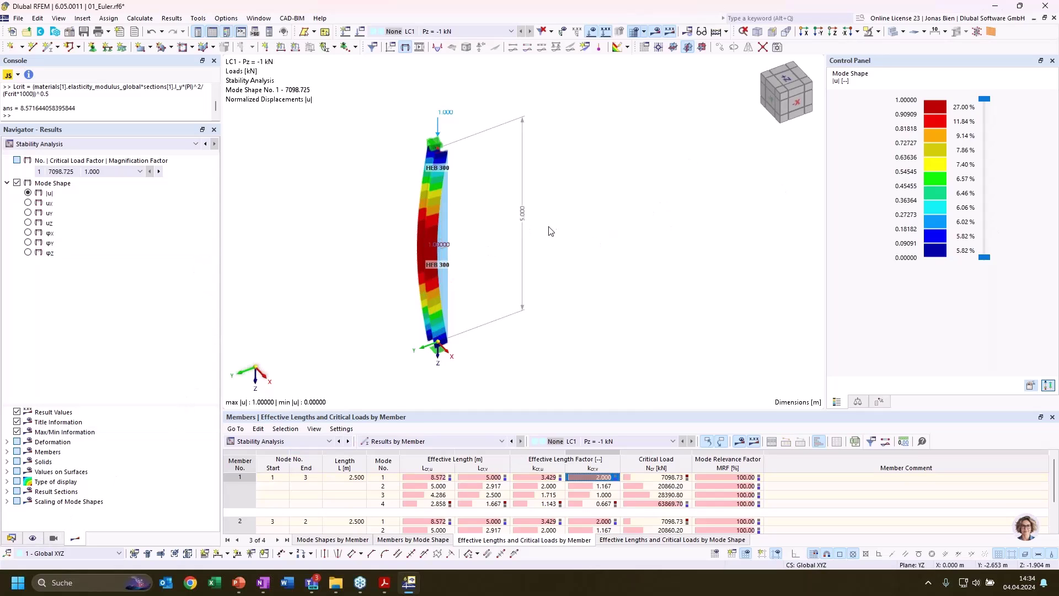
# - Switch to the 02_Frame.rf6 model and bring the whole loaded frame into view
pyautogui.click(11, 539)
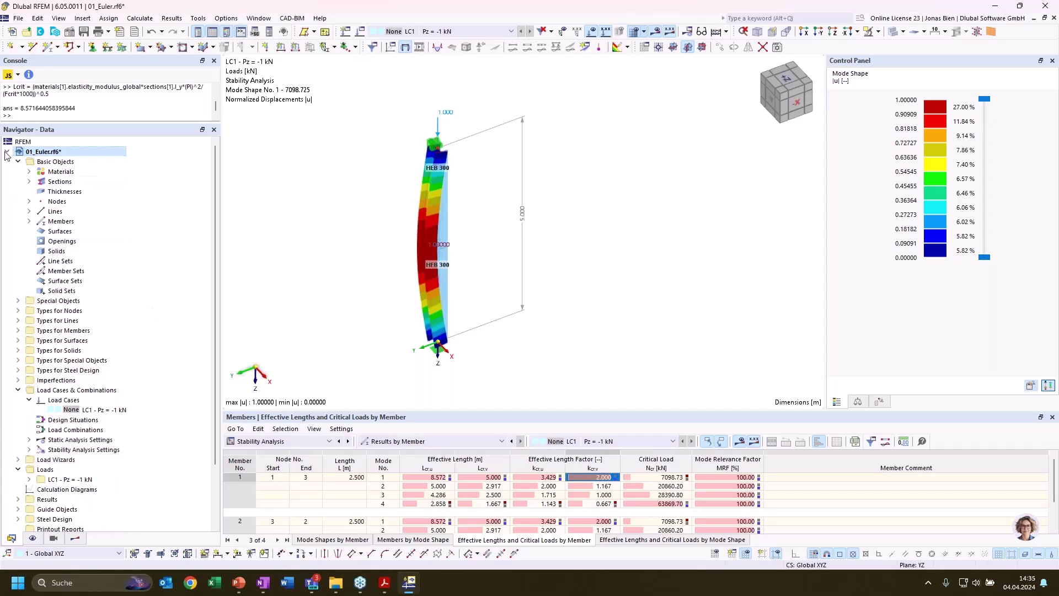
pyautogui.click(7, 151)
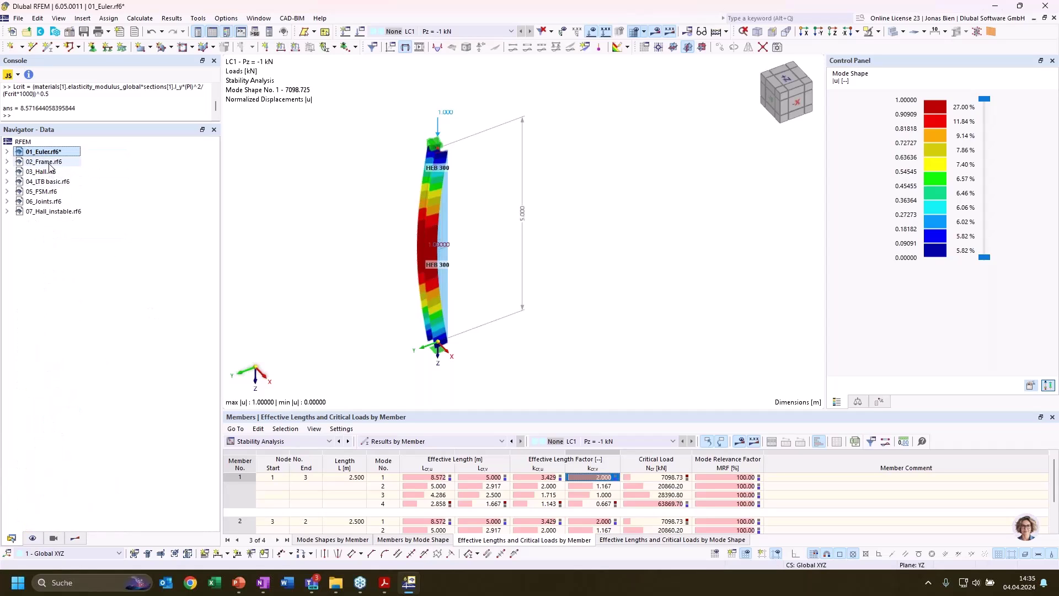
pyautogui.click(49, 163)
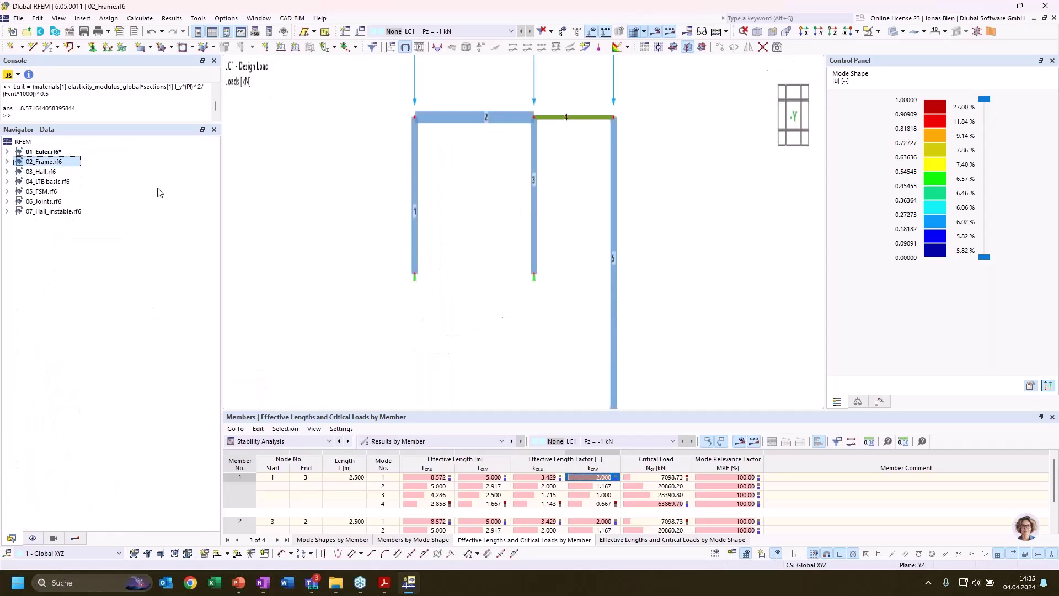
pyautogui.moveTo(694, 280); pyautogui.dragTo(701, 272, button='middle')
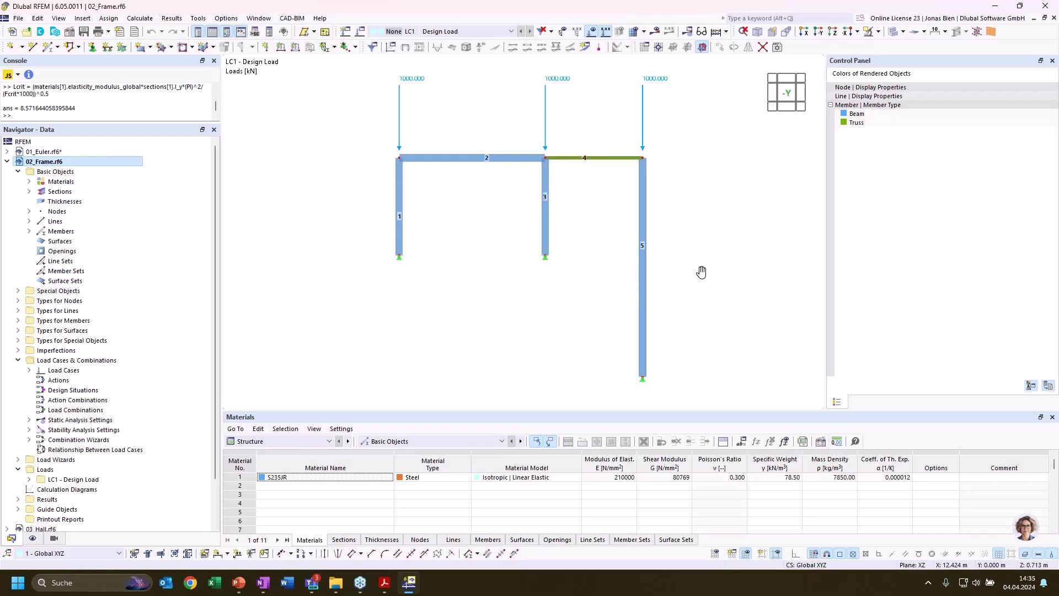
pyautogui.hotkey('alt', 'Tab')
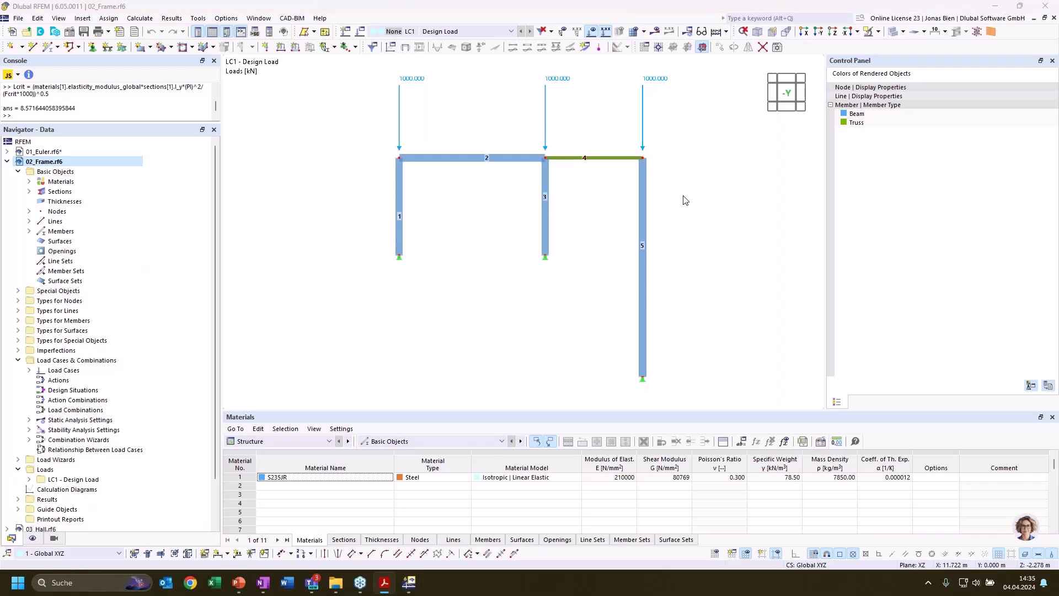
pyautogui.hotkey('alt', 'Tab')
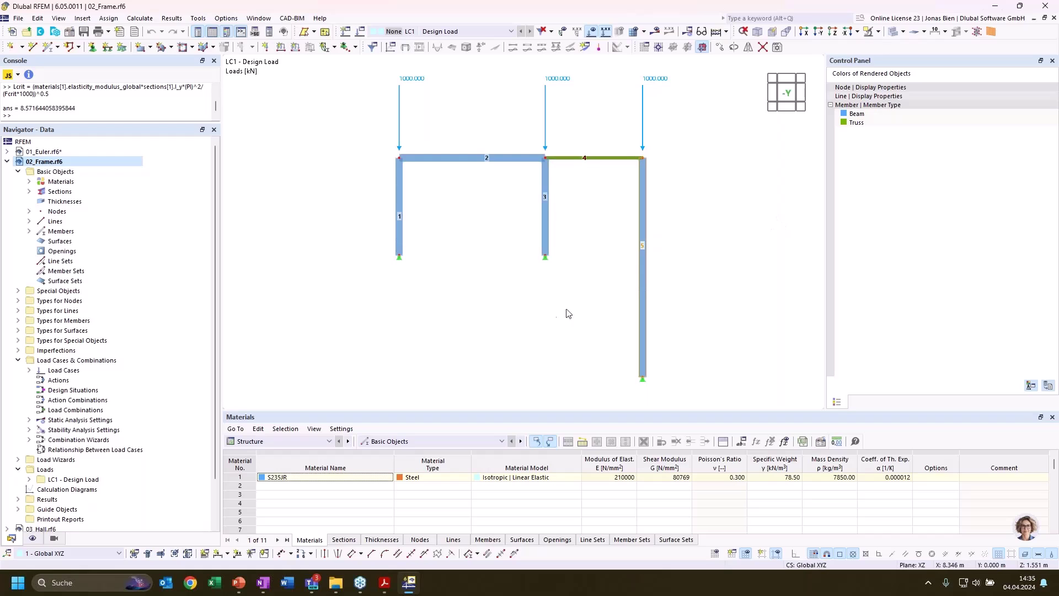
# - Calculate and display the frame's results, close the console, and show the Stability Analysis mode shapes
pyautogui.rightClick(52, 168)
pyautogui.rightClick(58, 162)
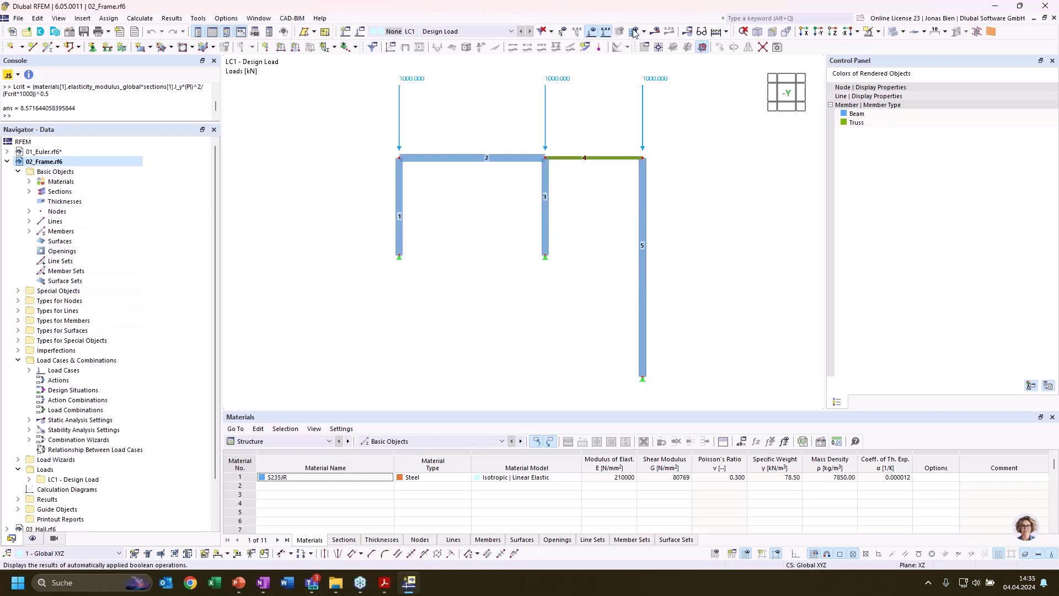
pyautogui.click(655, 30)
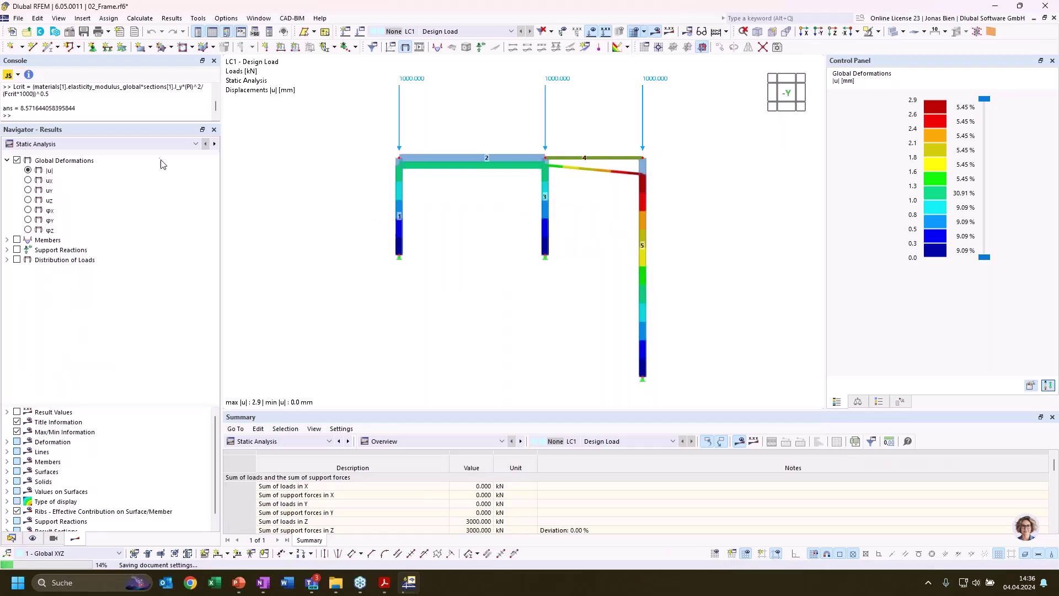
pyautogui.click(138, 144)
pyautogui.click(214, 60)
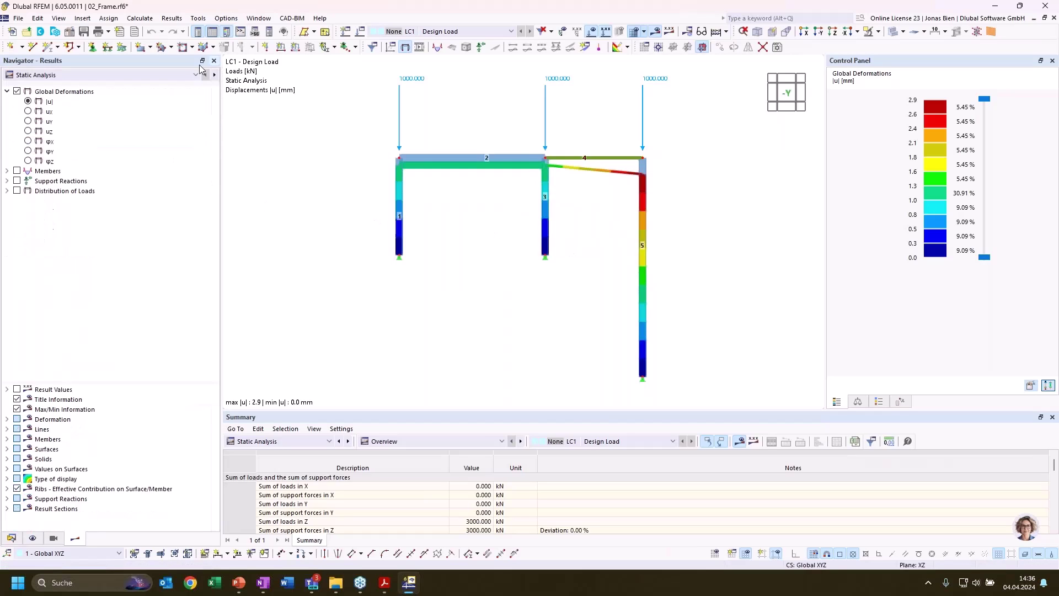
pyautogui.click(102, 73)
pyautogui.click(105, 95)
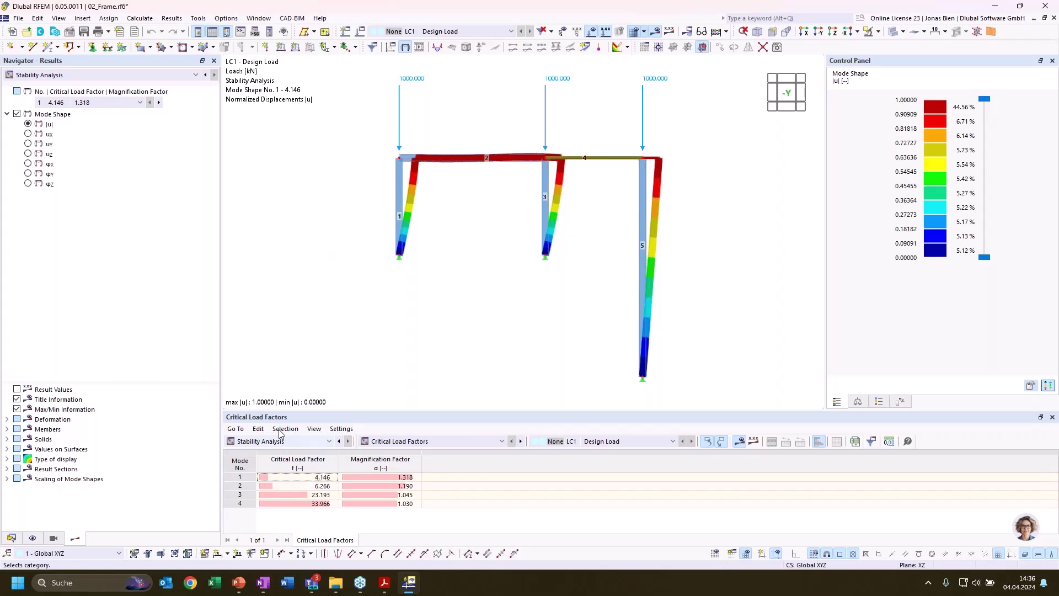
# - Examine the frame's mode shapes 1 to 4 together with their critical load factors
pyautogui.moveTo(536, 301); pyautogui.dragTo(503, 303, button='middle')
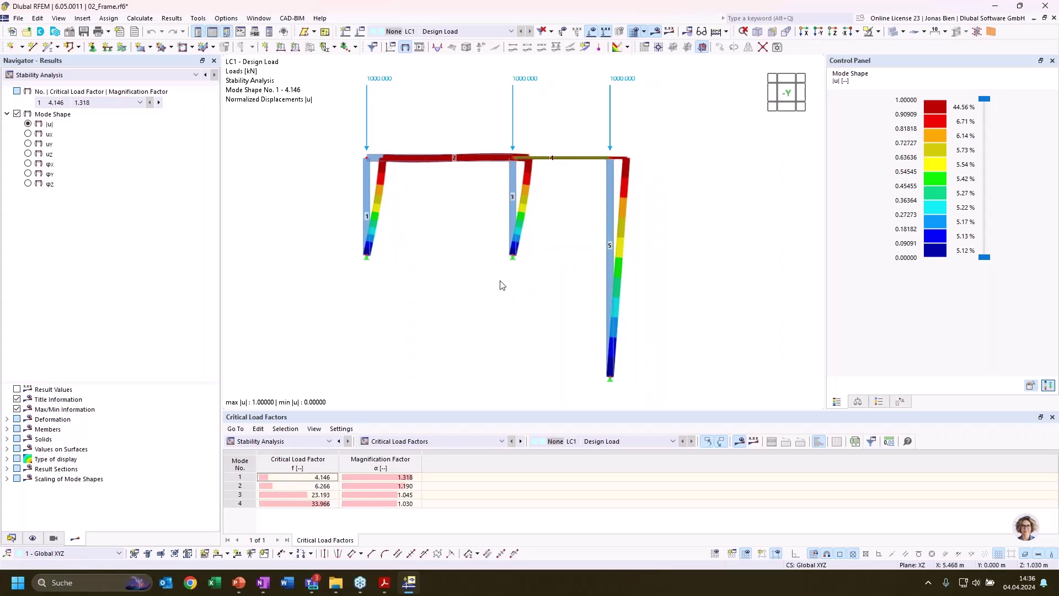
pyautogui.click(304, 478)
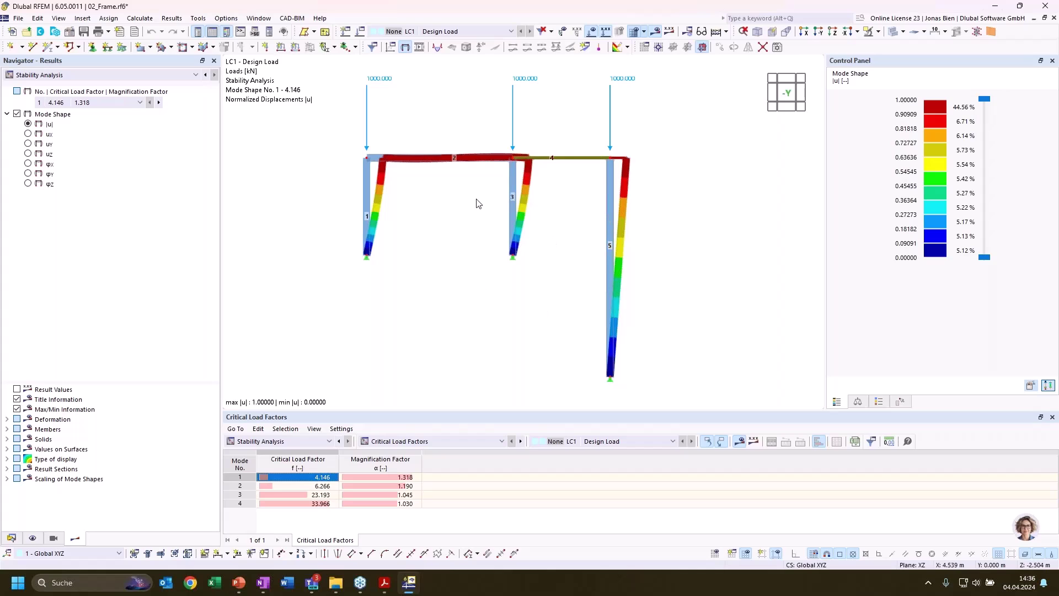
pyautogui.click(312, 487)
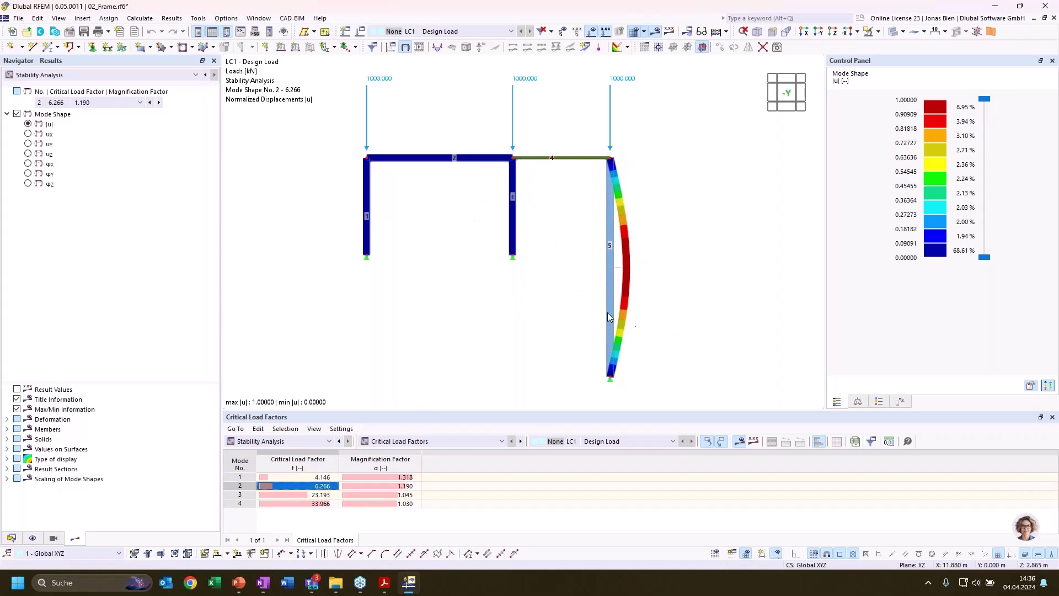
pyautogui.keyDown('ctrl'); pyautogui.moveTo(687, 276); pyautogui.dragTo(630, 261, button='middle'); pyautogui.keyUp('ctrl')
pyautogui.scroll(3, 630, 261)
pyautogui.scroll(-3, 630, 261)
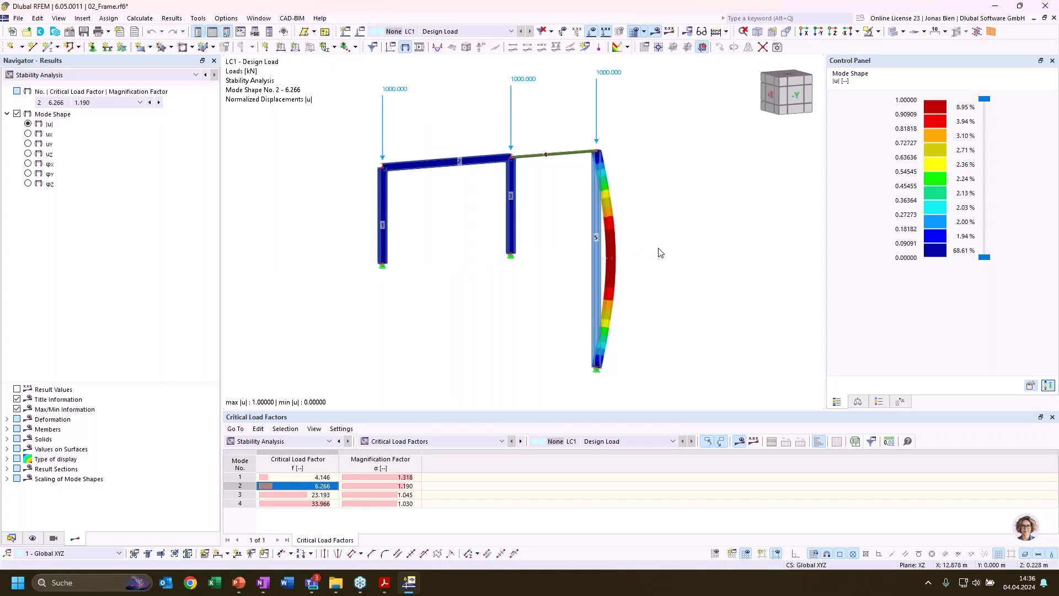
pyautogui.keyDown('ctrl'); pyautogui.moveTo(660, 252); pyautogui.dragTo(596, 206, button='middle'); pyautogui.keyUp('ctrl')
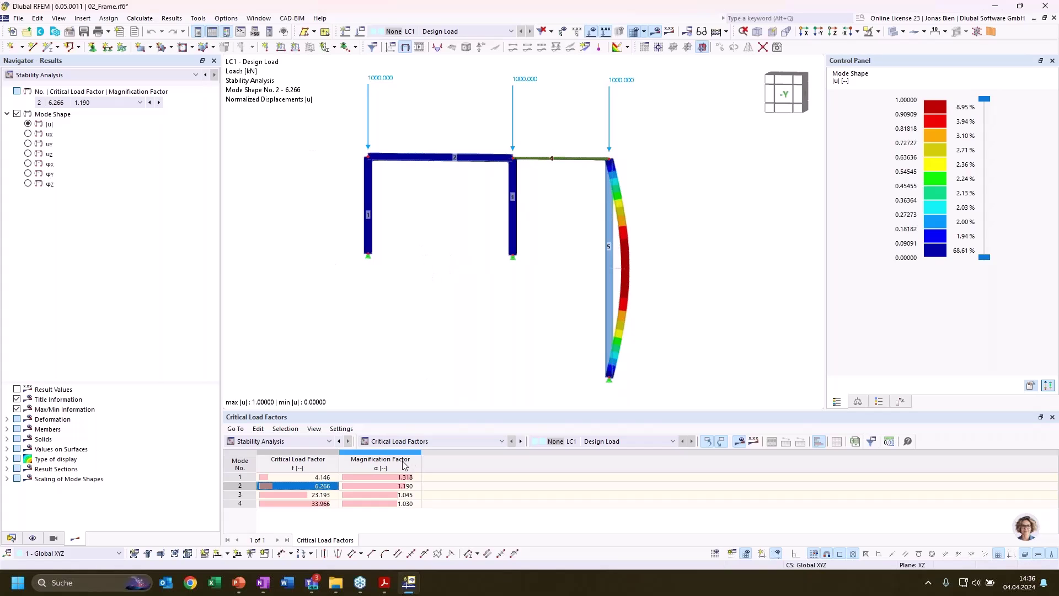
pyautogui.click(309, 495)
pyautogui.click(308, 504)
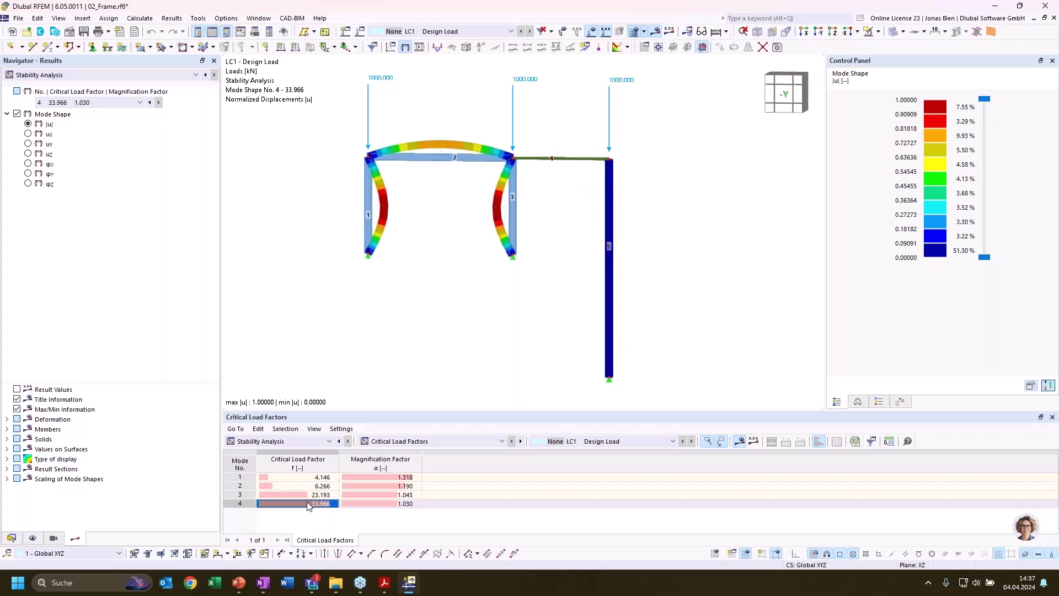
pyautogui.click(309, 495)
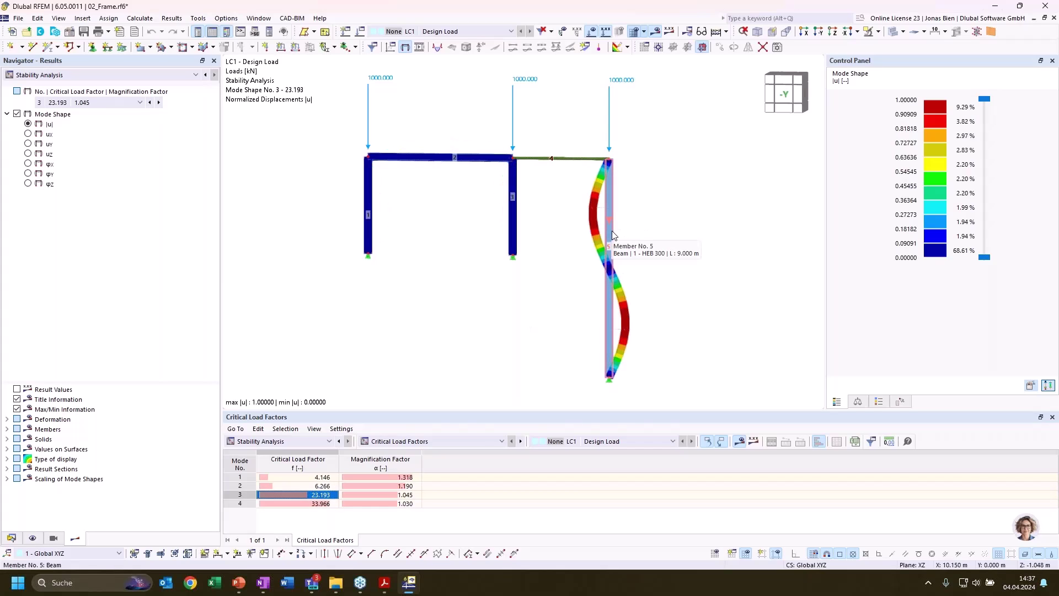
# - Display mode shape 4, then list the stability results by member and enlarge the results table
pyautogui.click(297, 503)
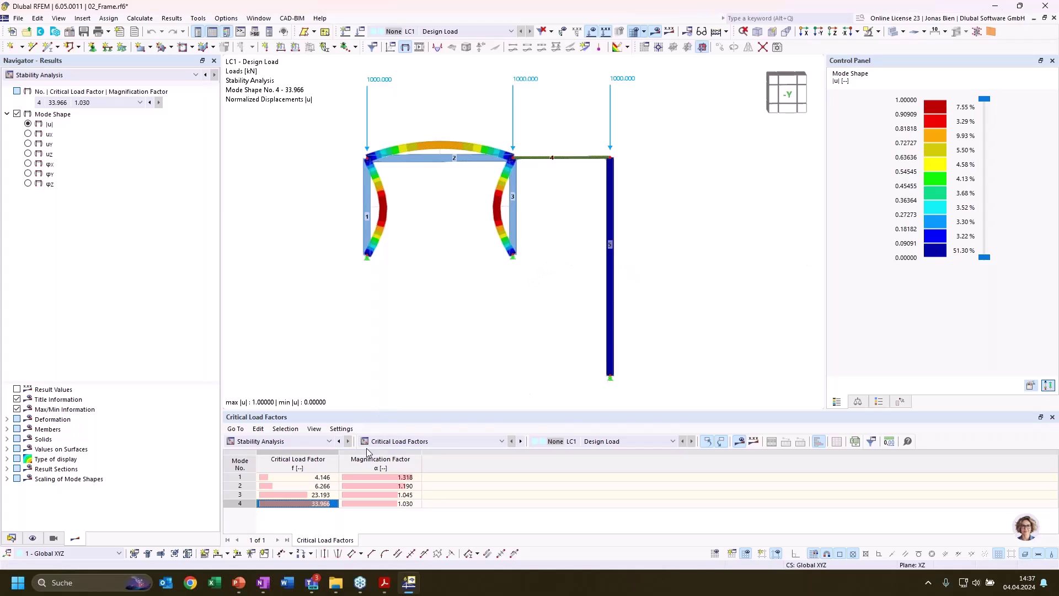
pyautogui.click(432, 443)
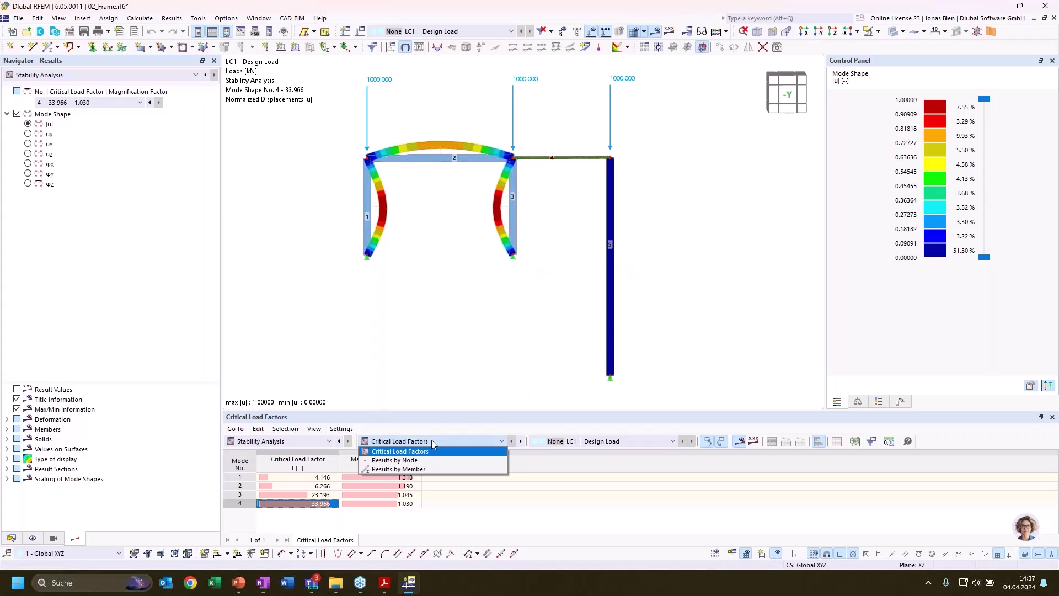
pyautogui.click(408, 469)
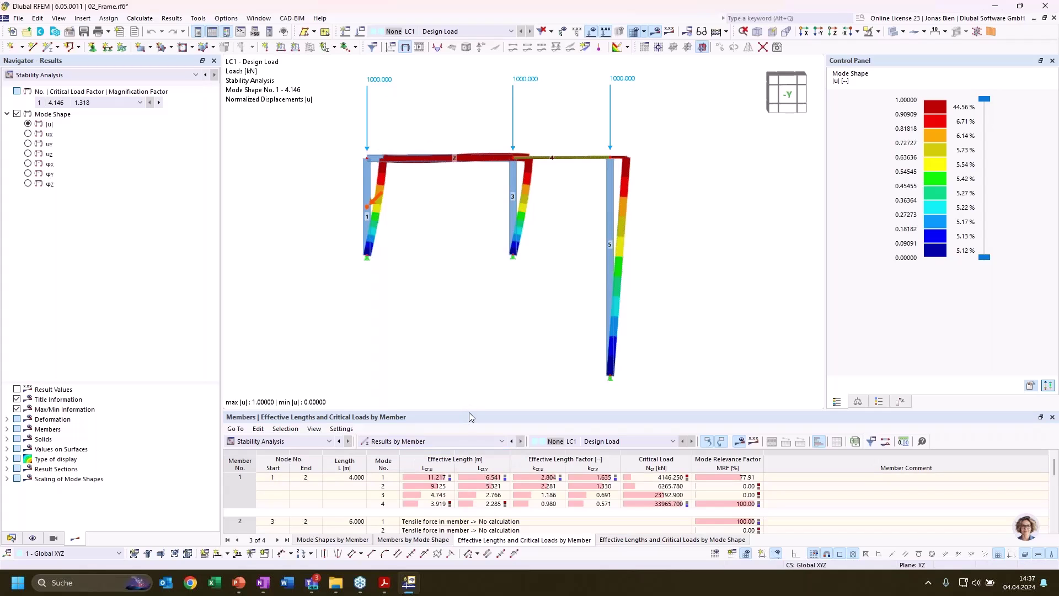
pyautogui.moveTo(469, 412); pyautogui.dragTo(463, 365)
# - Locate members 1 and 3 in the effective lengths table and check member 1's effective length factor kcr,u for mode 1
pyautogui.click(369, 178)
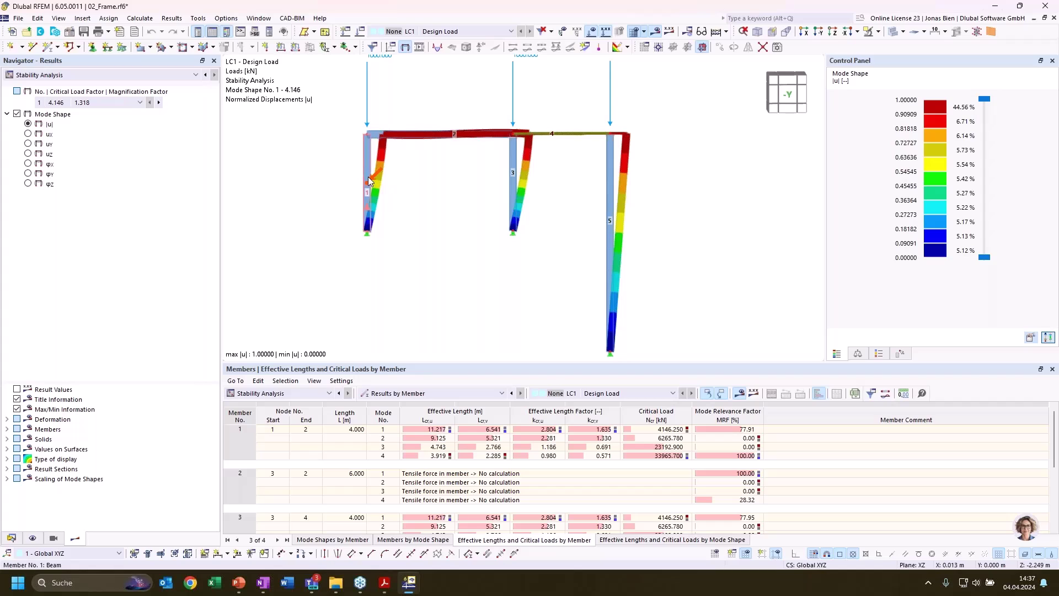
pyautogui.click(516, 170)
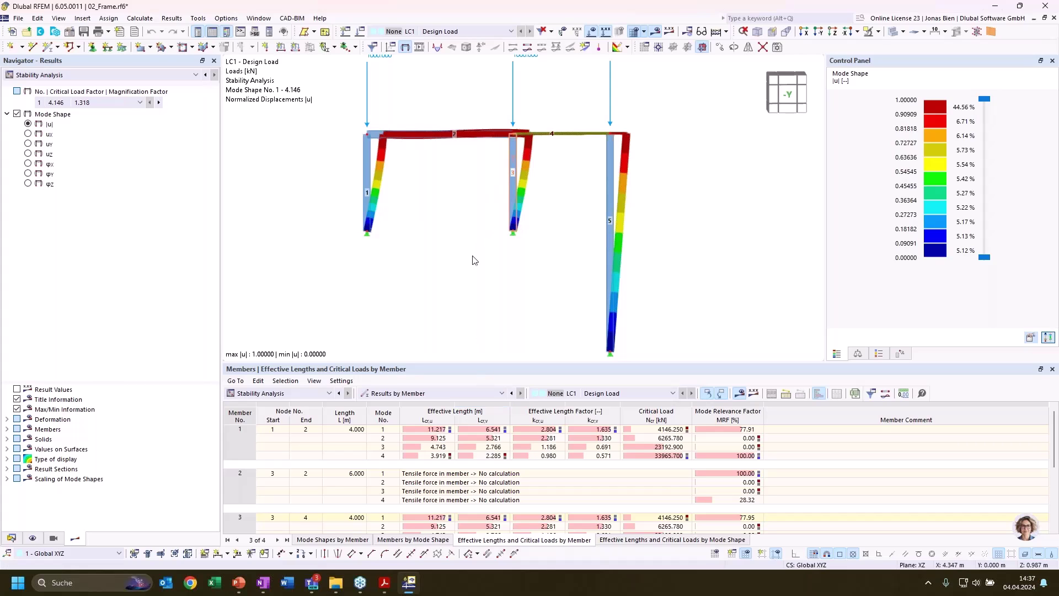
pyautogui.click(511, 187)
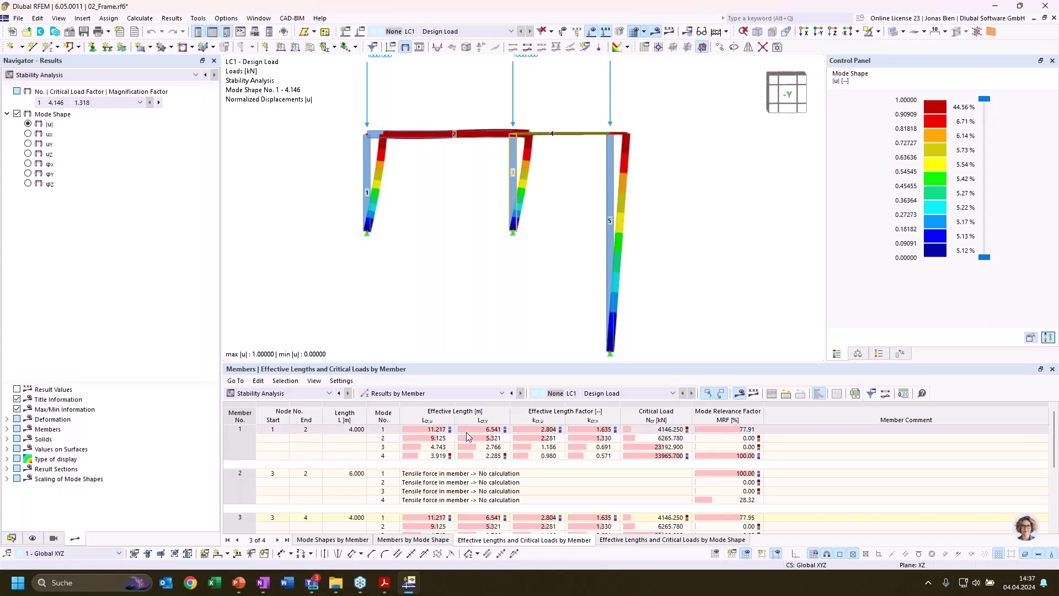
pyautogui.click(274, 430)
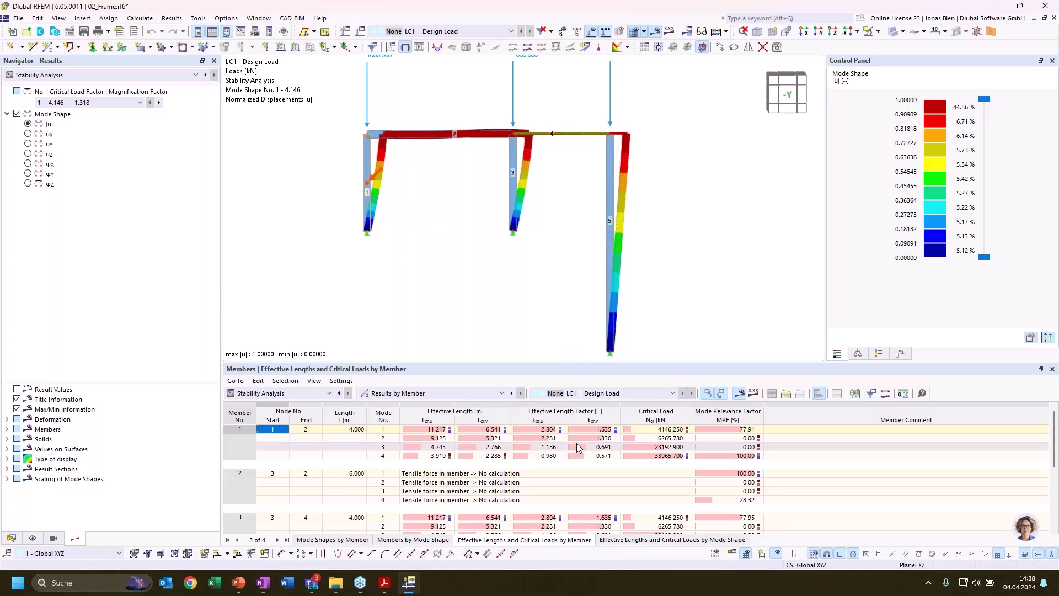
pyautogui.click(547, 431)
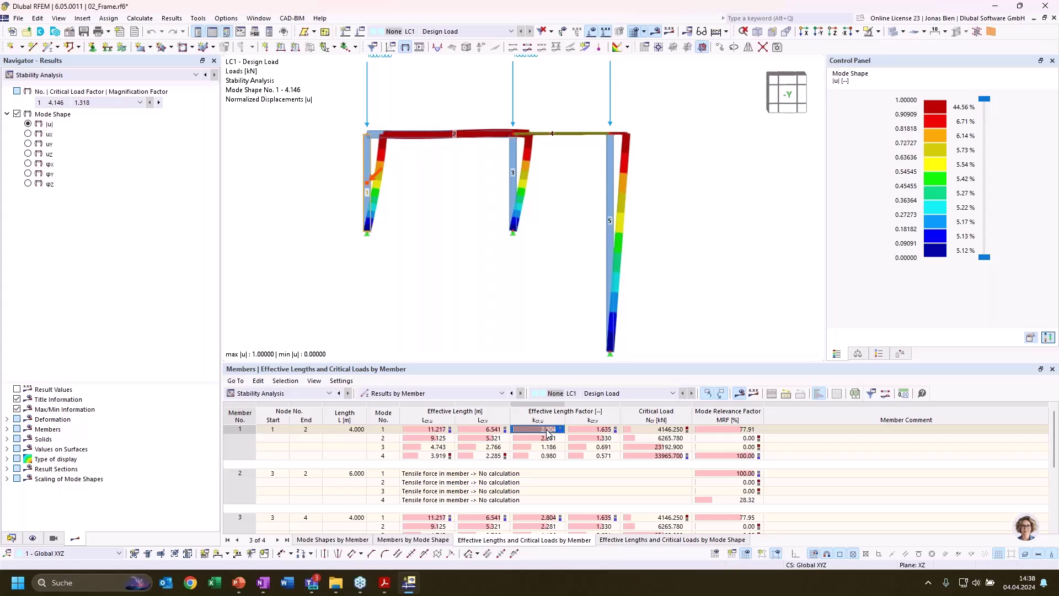
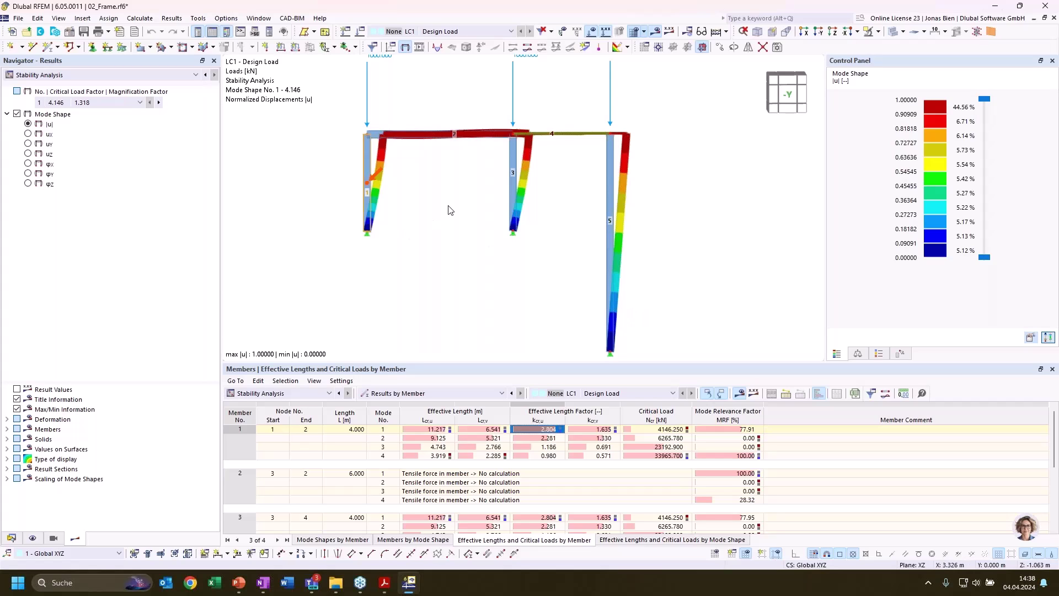
# - Check the 9 m column's (member 5) effective length factor kcr,u for mode 1 against its mode shape
pyautogui.scroll(-2, 428, 202)
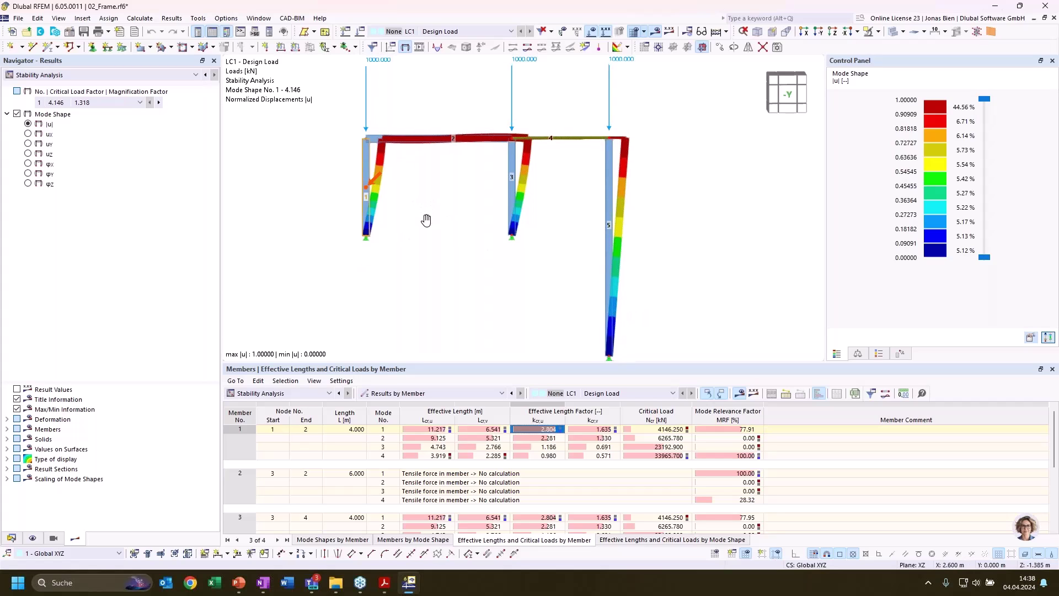
pyautogui.moveTo(457, 224); pyautogui.dragTo(461, 218, button='middle')
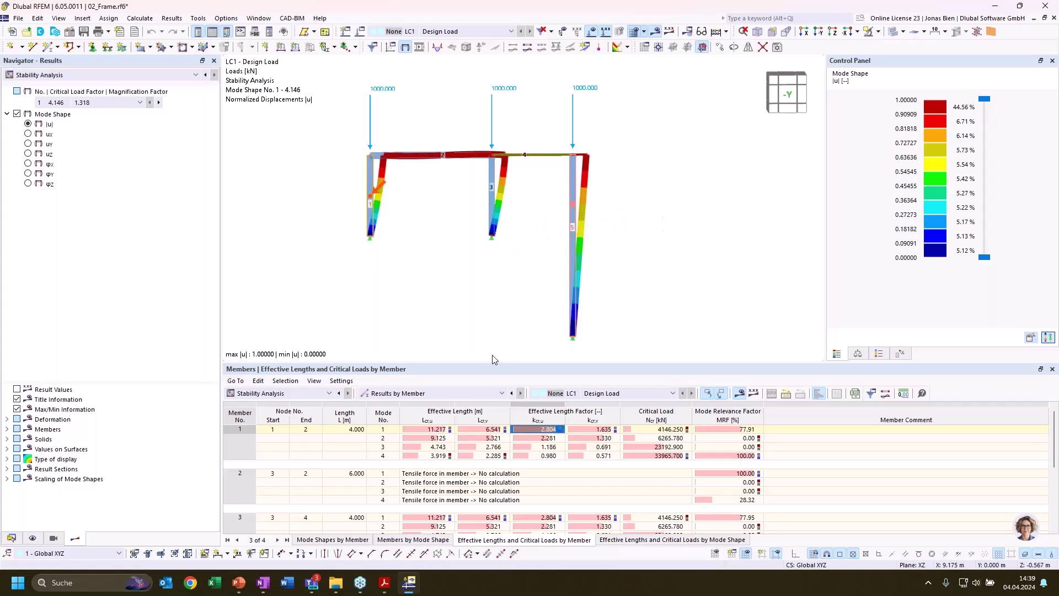
pyautogui.click(573, 220)
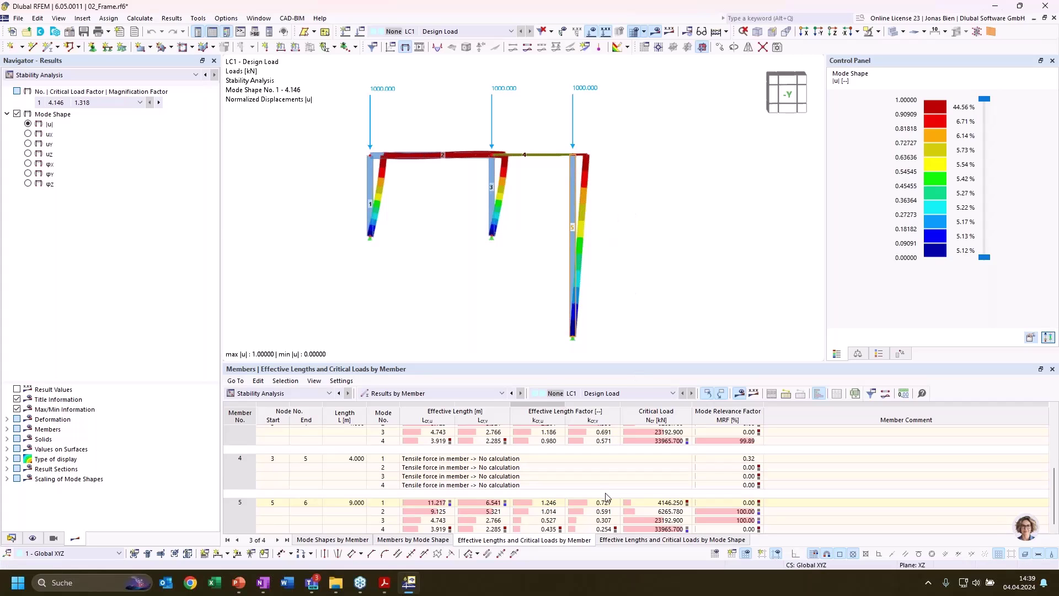
pyautogui.click(550, 503)
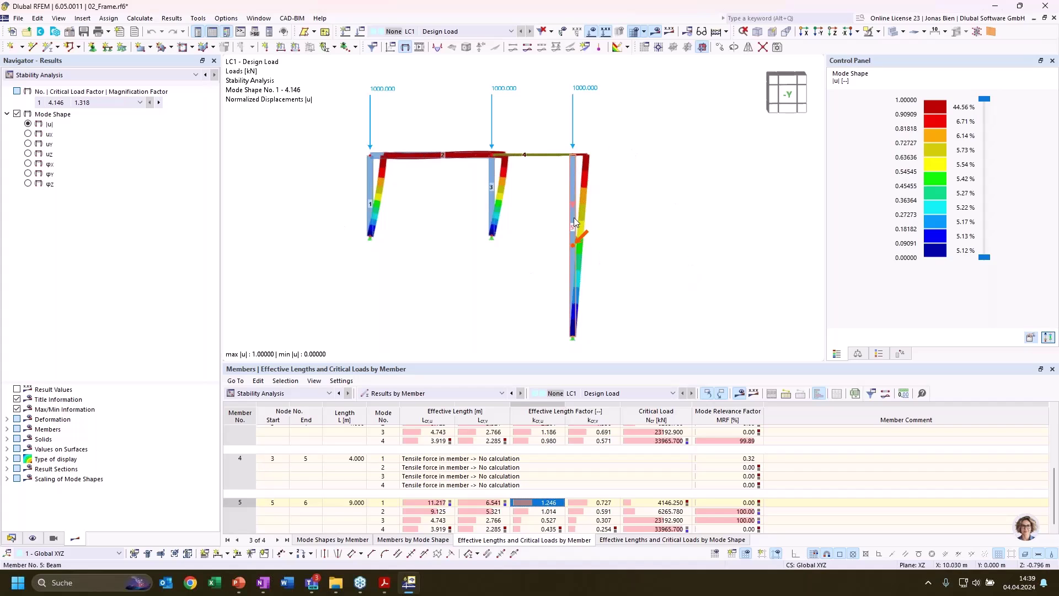
pyautogui.scroll(1, 599, 224)
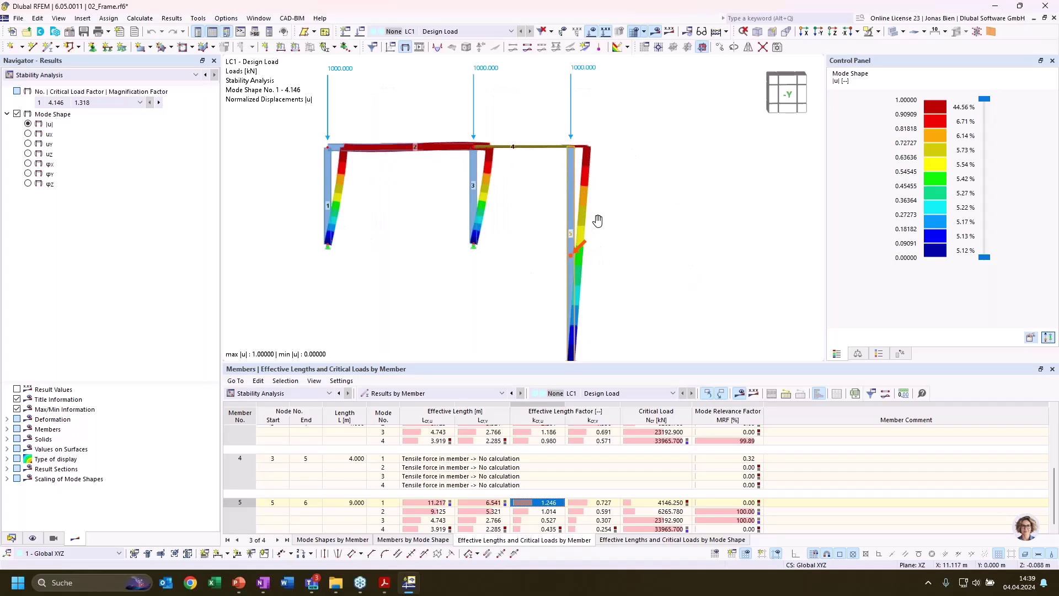
pyautogui.moveTo(597, 221); pyautogui.dragTo(596, 197, button='middle')
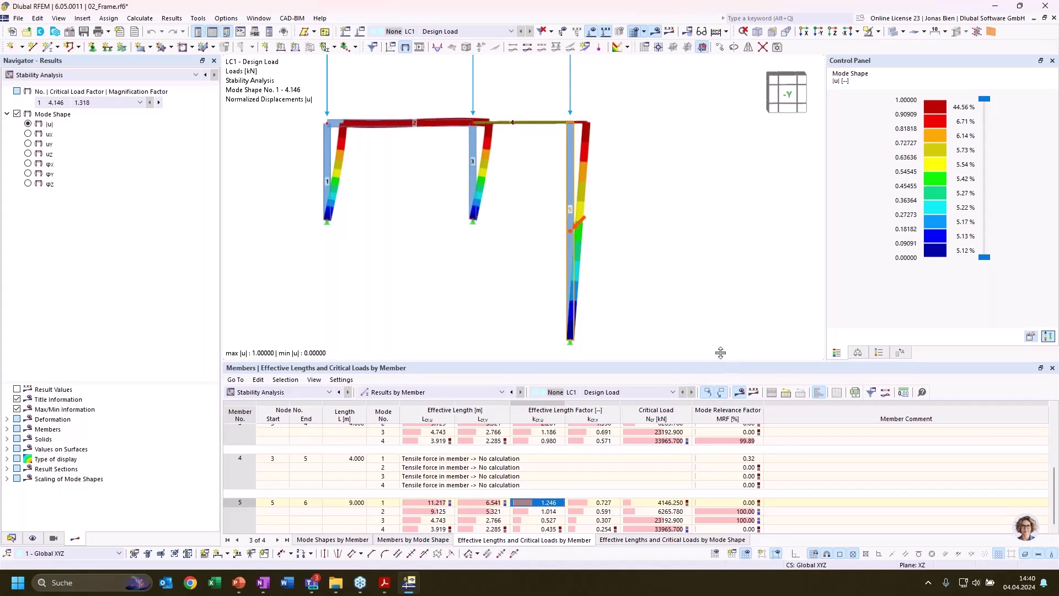
# - Review the Mode Relevance Factor values of all members and check the value for member 5 in mode 1
pyautogui.moveTo(721, 363); pyautogui.dragTo(721, 354)
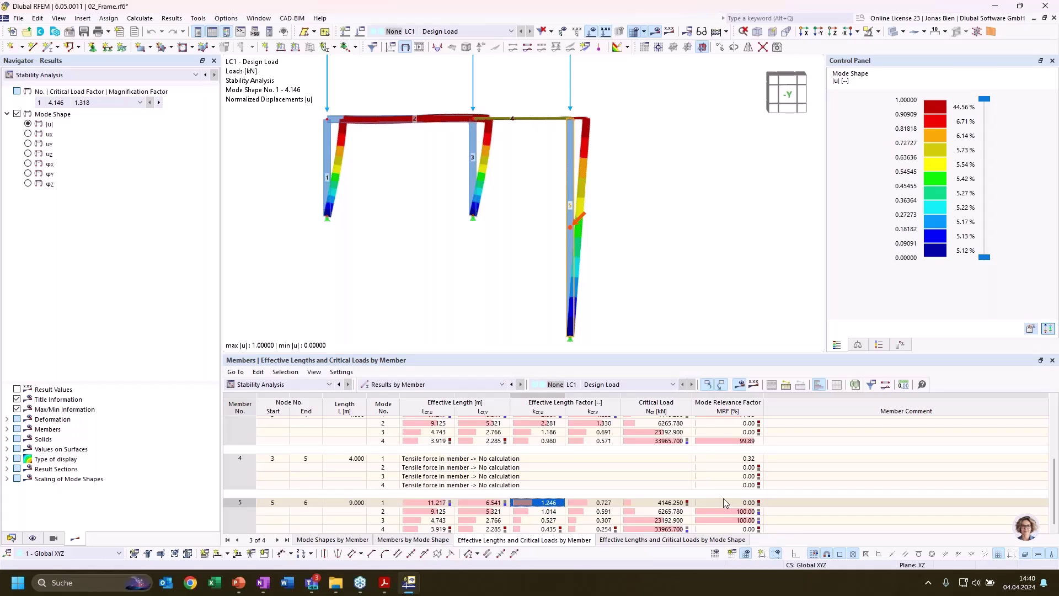
pyautogui.click(729, 411)
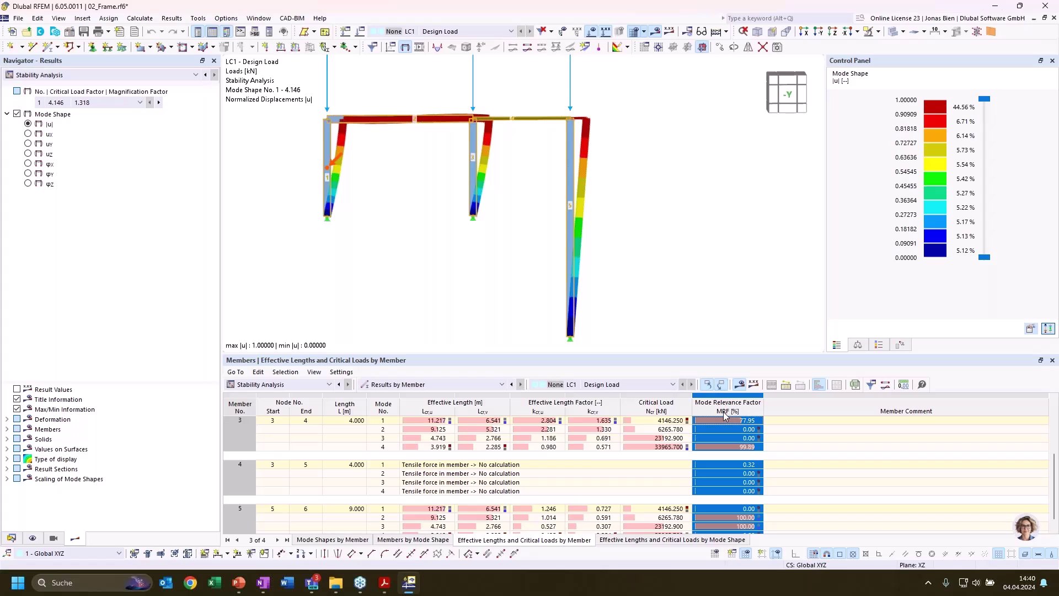
pyautogui.scroll(-1, 745, 411)
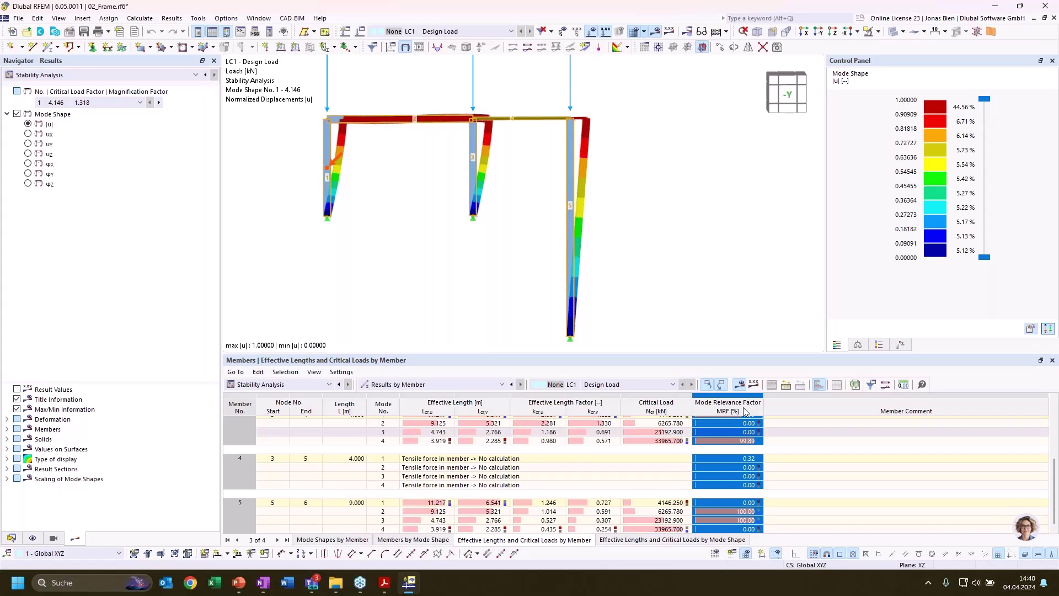
pyautogui.click(734, 502)
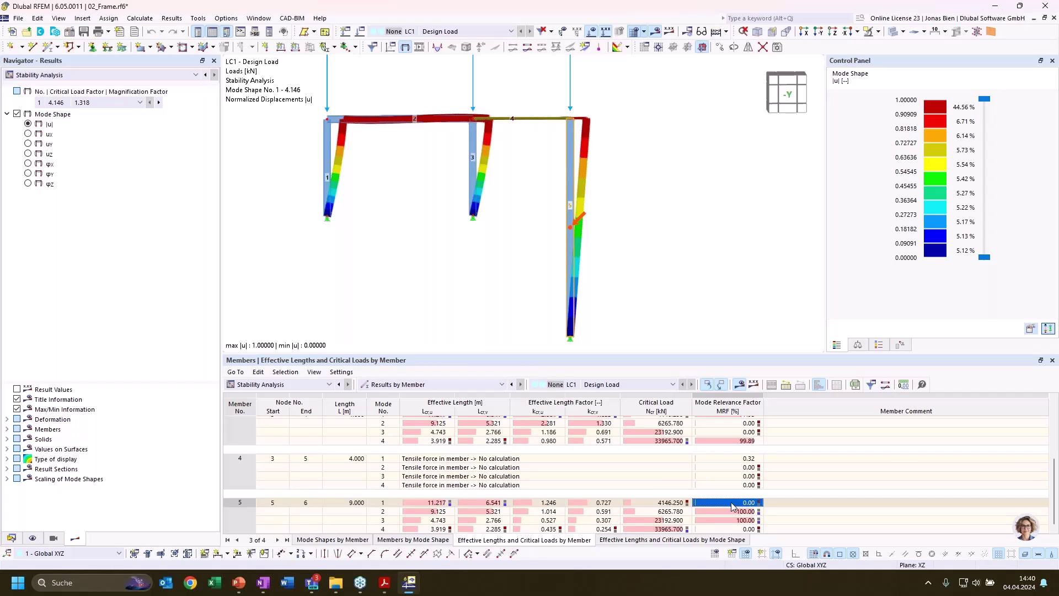
pyautogui.scroll(4, 714, 511)
pyautogui.scroll(-4, 718, 513)
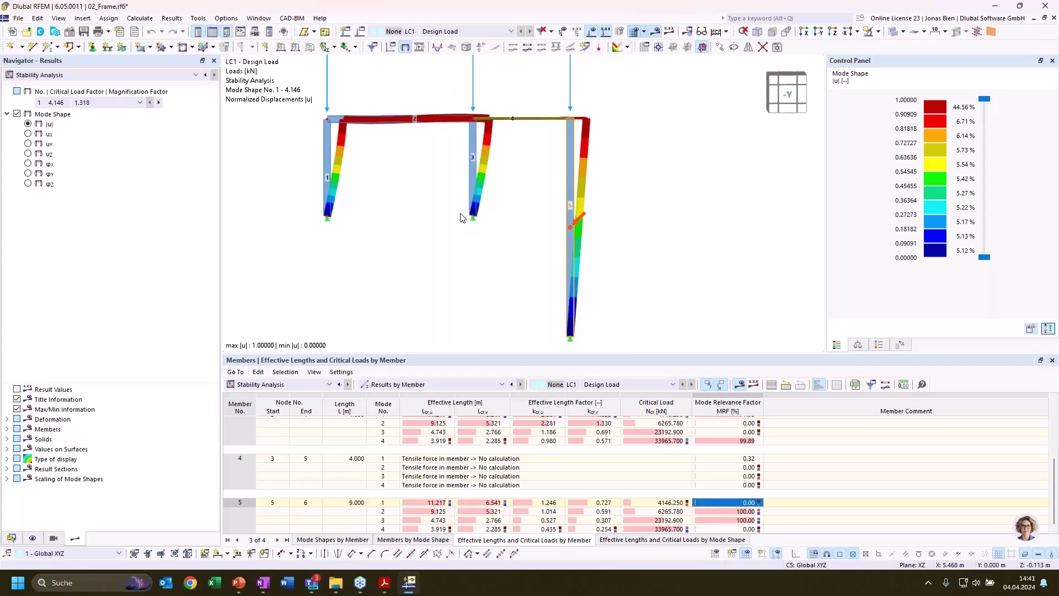
# - Compare member 5's mode relevance factors and mode shapes for modes 1, 2 and 3, finishing on mode 1
pyautogui.click(741, 512)
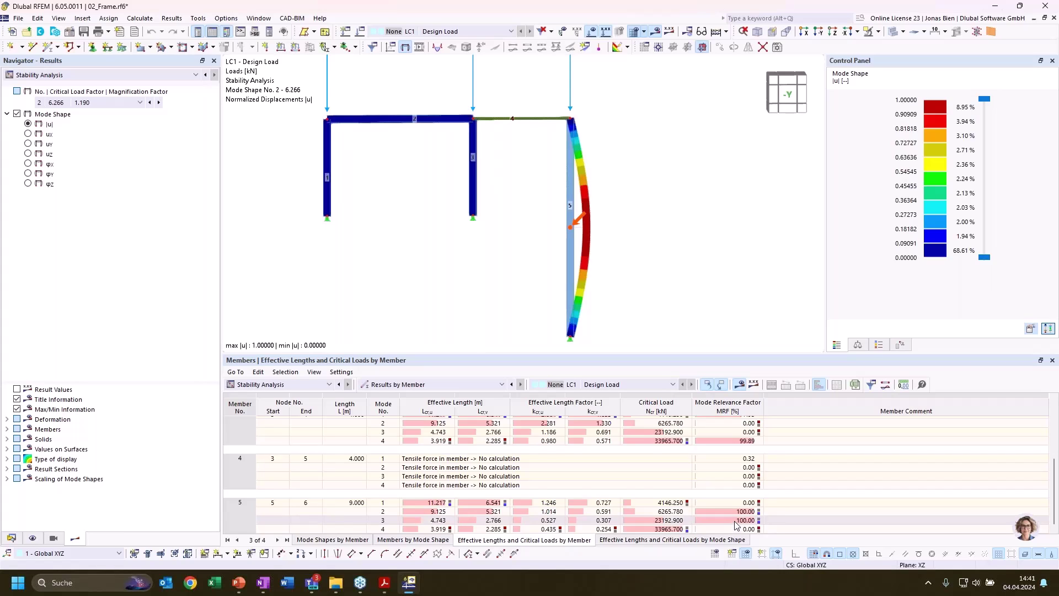
pyautogui.click(736, 521)
pyautogui.click(740, 512)
pyautogui.click(739, 519)
pyautogui.click(740, 513)
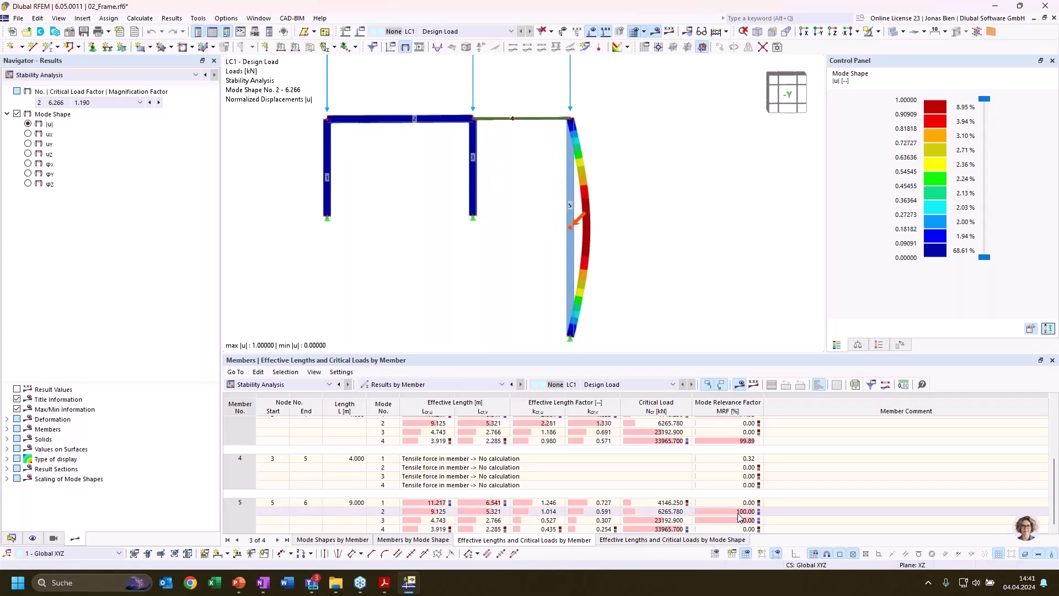
pyautogui.click(733, 503)
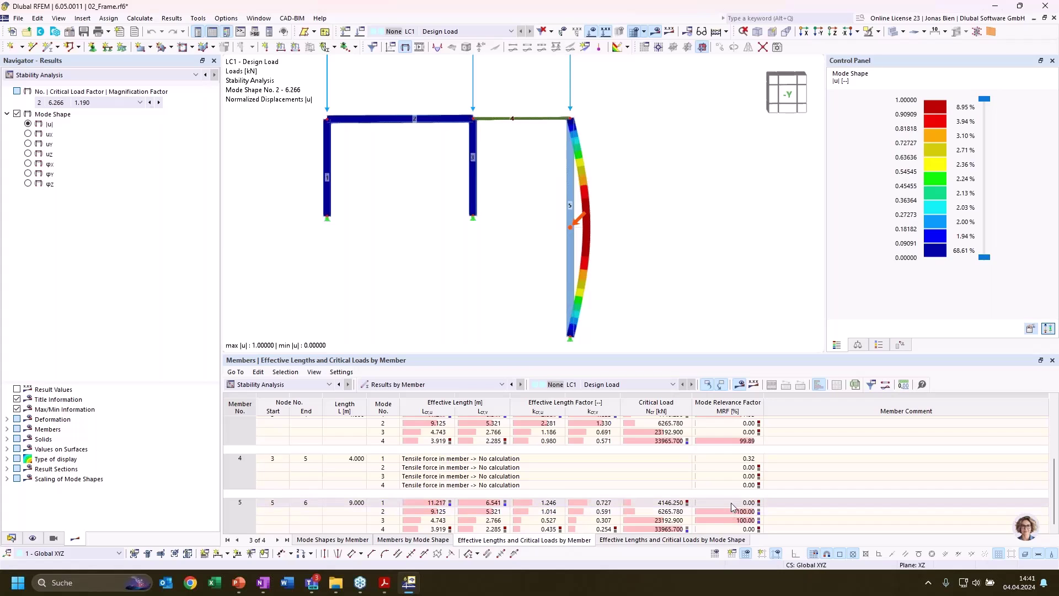
pyautogui.click(732, 512)
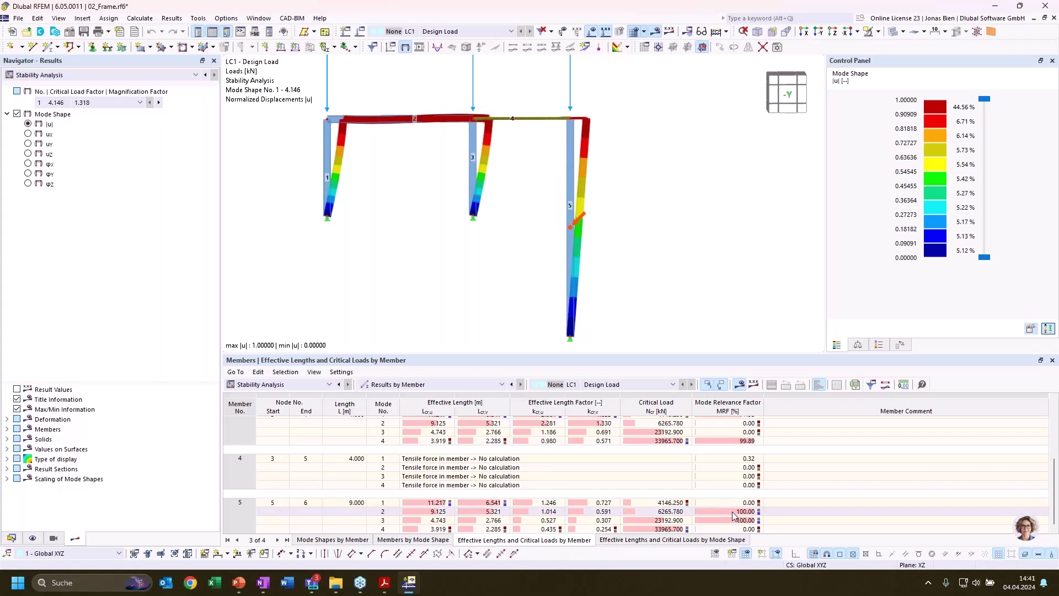
pyautogui.click(735, 505)
pyautogui.click(737, 504)
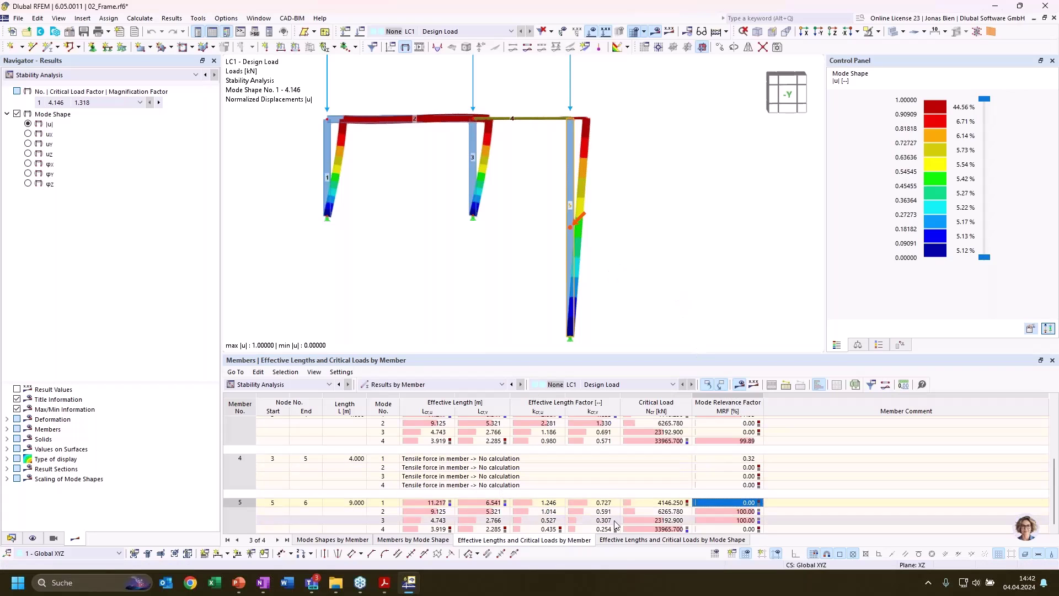
# - List effective lengths and critical loads by mode shape and examine the mode relevance factors of members 1 to 5 in mode 1
pyautogui.click(635, 540)
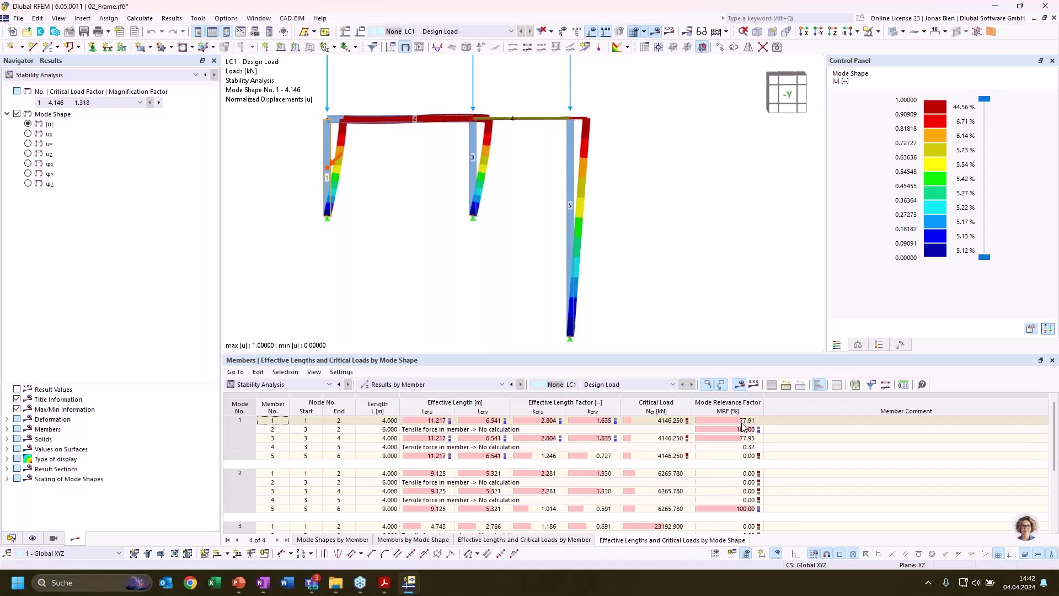
pyautogui.click(745, 439)
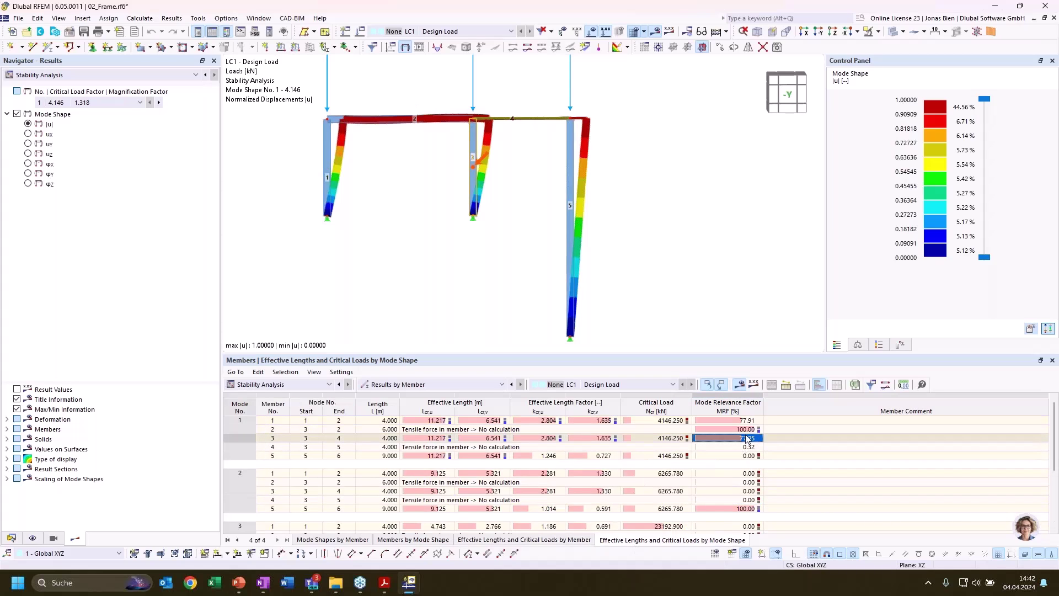
pyautogui.click(748, 428)
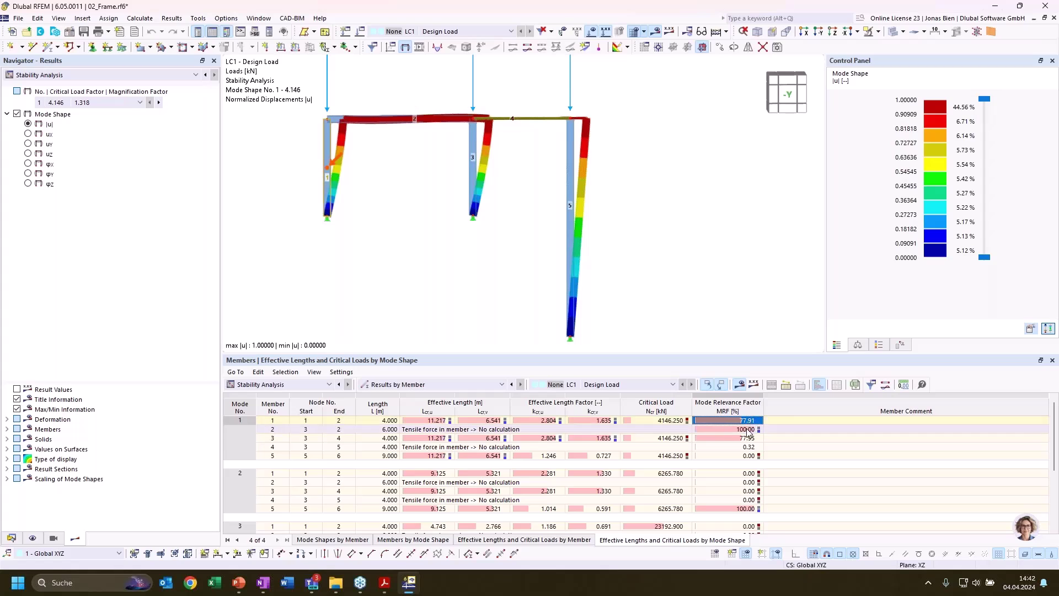
pyautogui.press('Down')
pyautogui.click(750, 428)
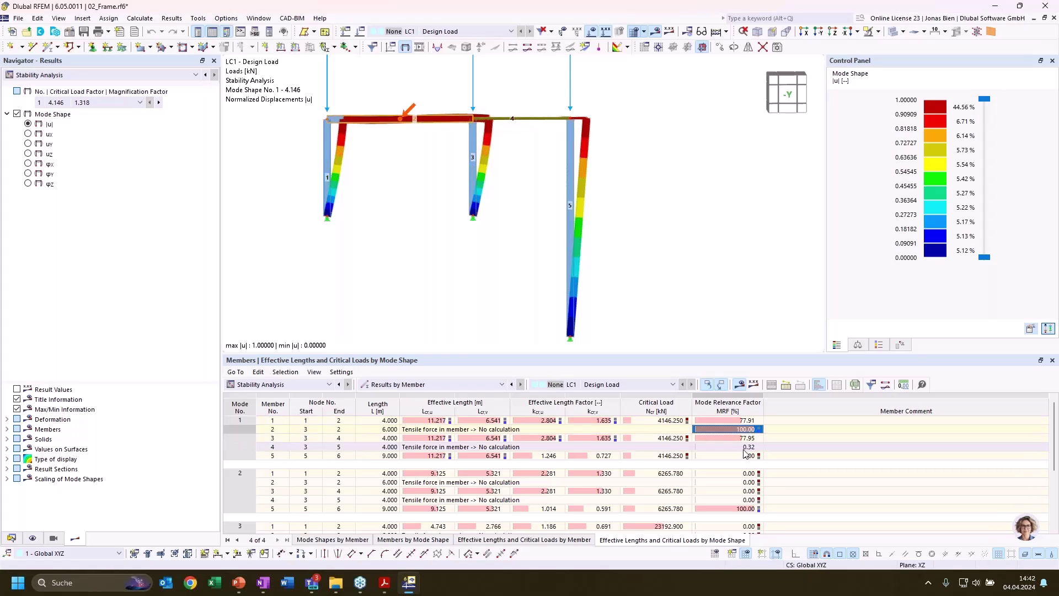
pyautogui.click(745, 447)
pyautogui.click(735, 456)
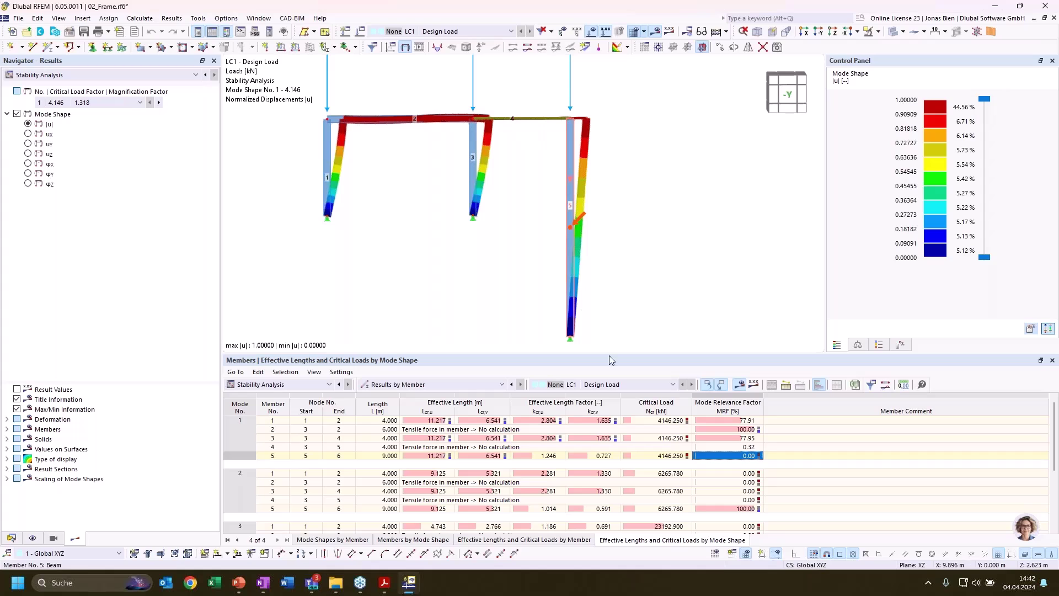
pyautogui.click(726, 447)
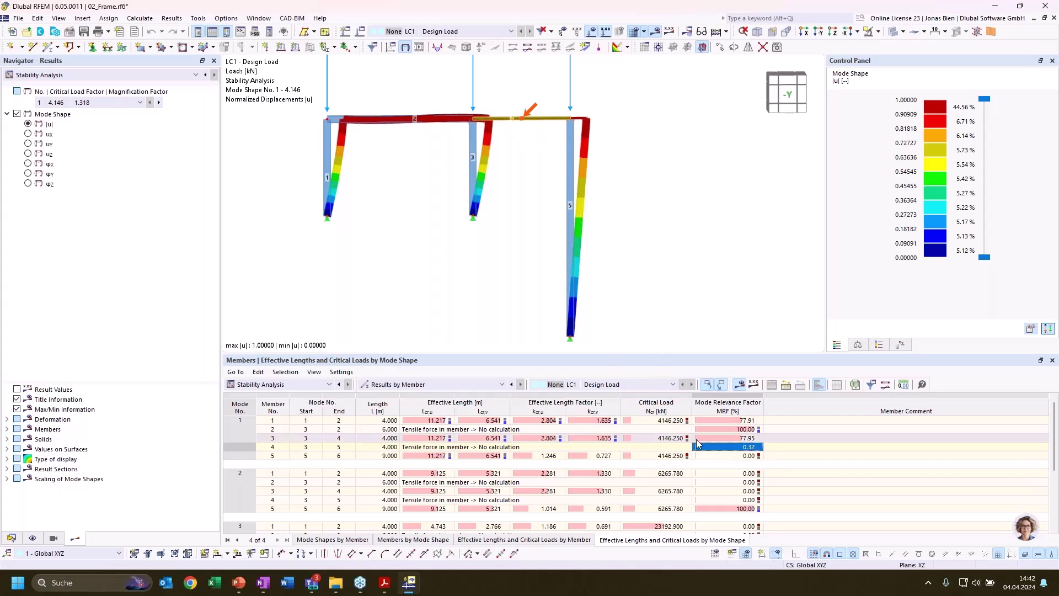
# - Check member 5's mode relevance factor in mode 2, then examine the mode 3 results and display mode shape 3
pyautogui.click(726, 507)
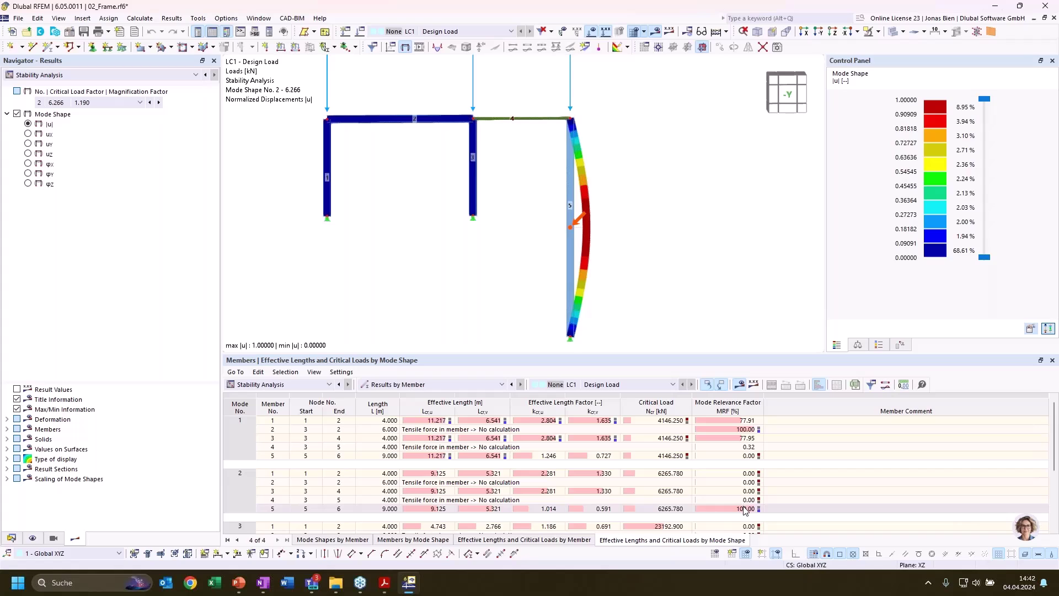
pyautogui.click(745, 509)
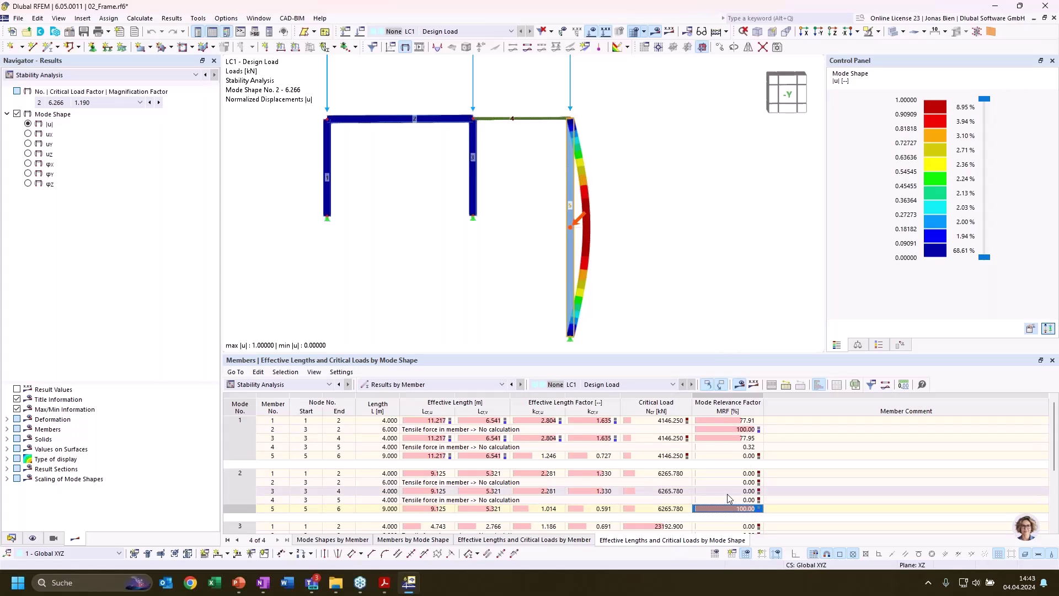
pyautogui.scroll(-3, 728, 494)
pyautogui.scroll(3, 729, 496)
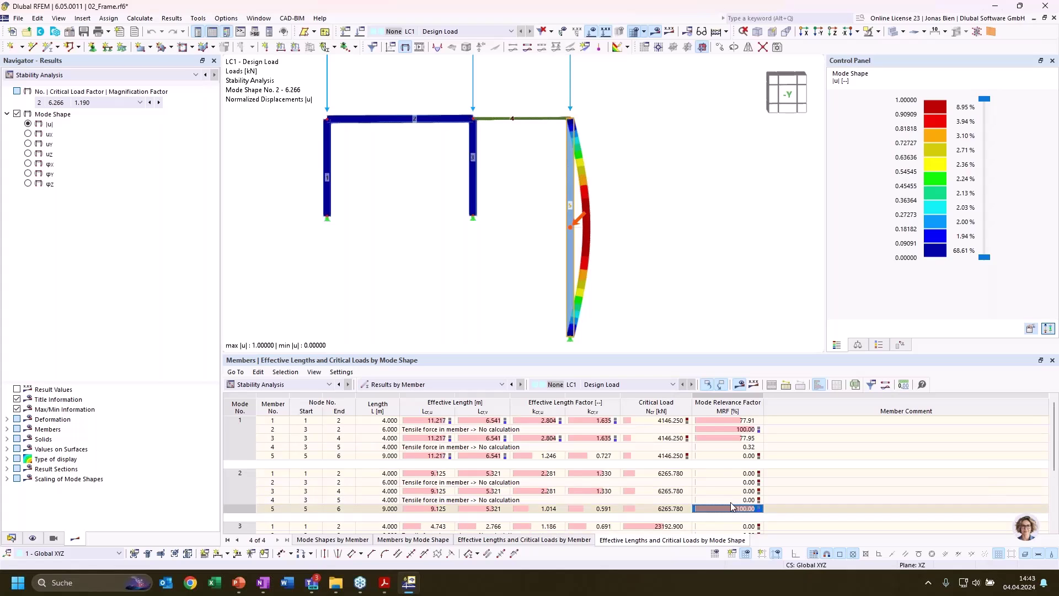
pyautogui.scroll(-3, 730, 493)
pyautogui.click(736, 468)
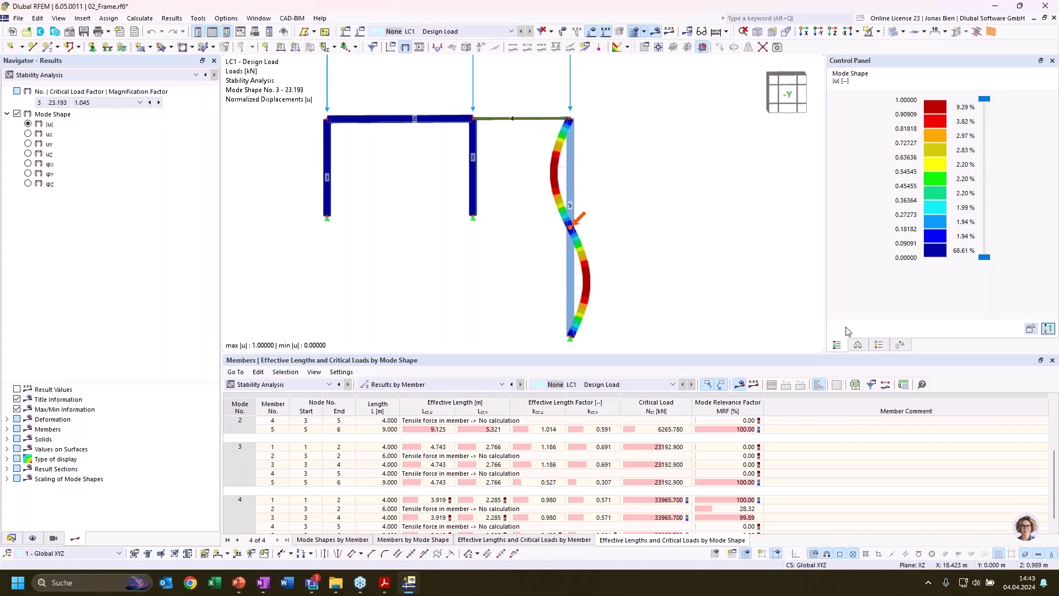
# - Filter the effective lengths and critical loads by mode shape to rows with a mode relevance factor (MRF) greater than 20 %
pyautogui.click(870, 388)
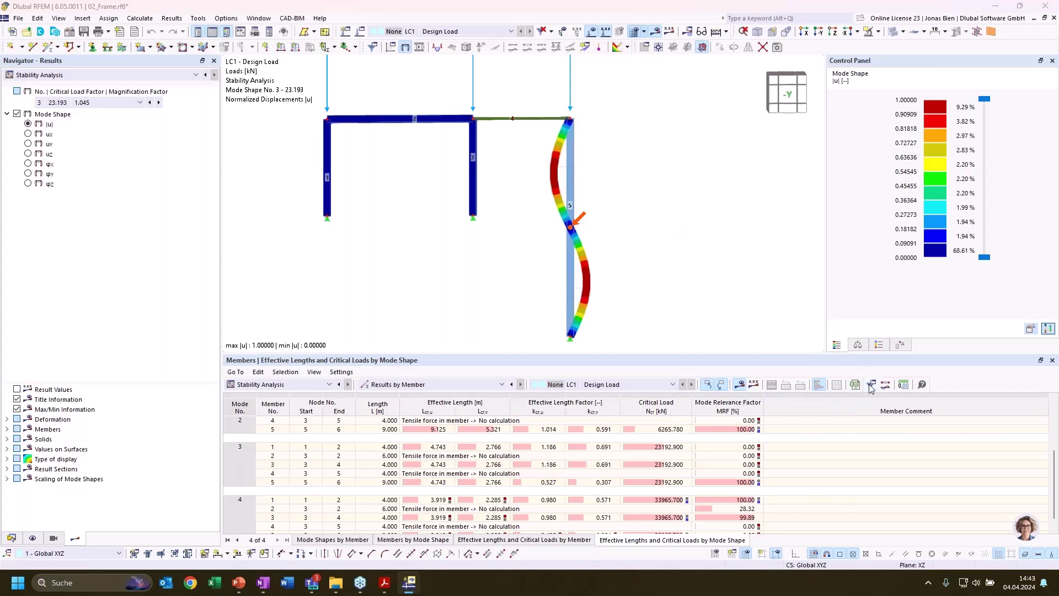
pyautogui.click(478, 81)
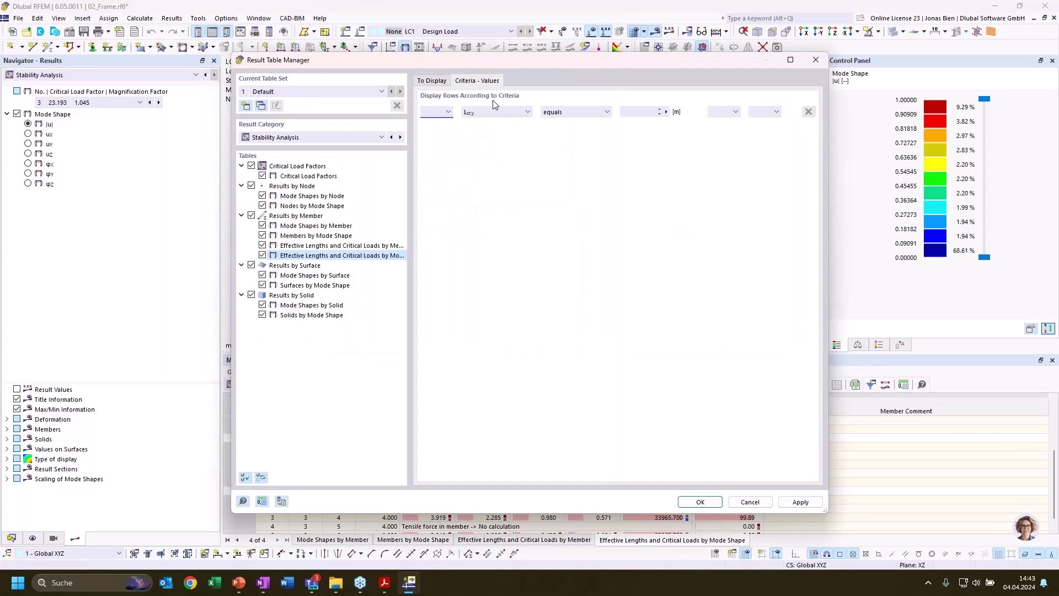
pyautogui.click(496, 113)
pyautogui.click(489, 169)
pyautogui.click(570, 112)
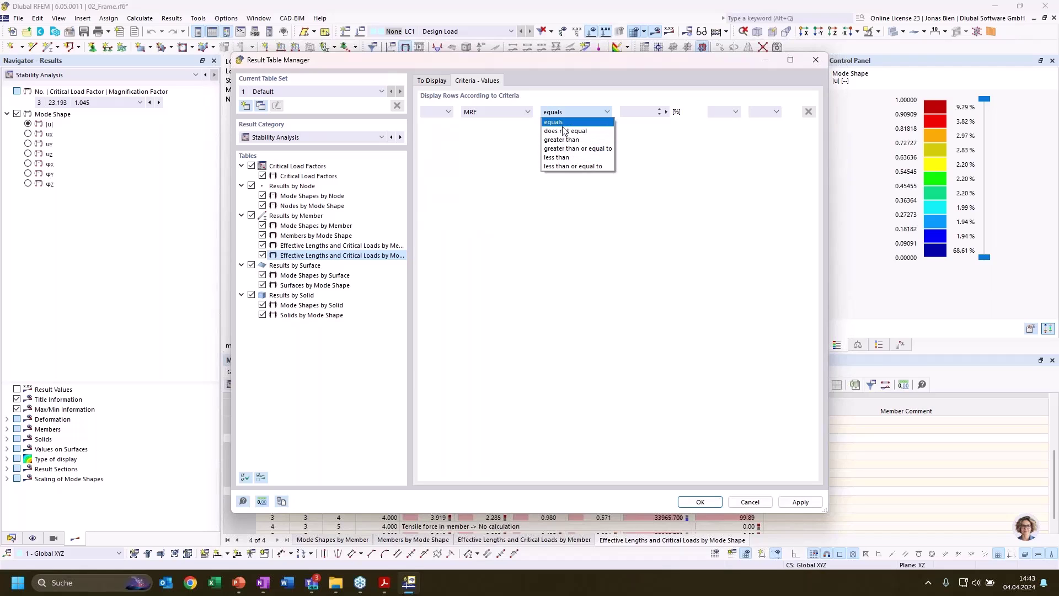
pyautogui.click(562, 140)
pyautogui.write('20')
pyautogui.click(716, 502)
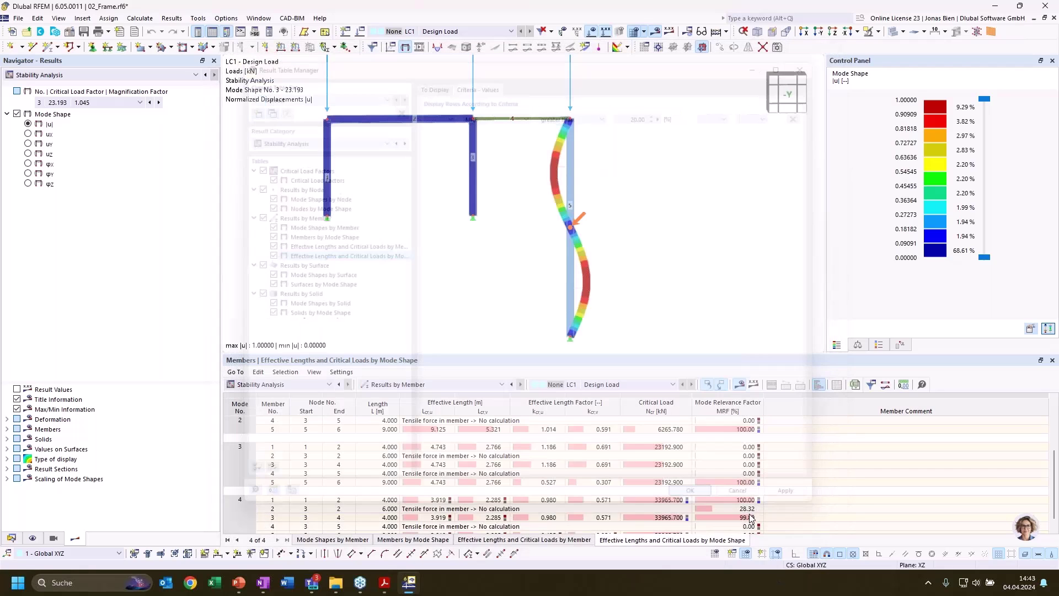
# - Compare the filtered members and deformed shapes for modes 1, 2 and 3, finishing on member 1 in mode 1
pyautogui.click(547, 438)
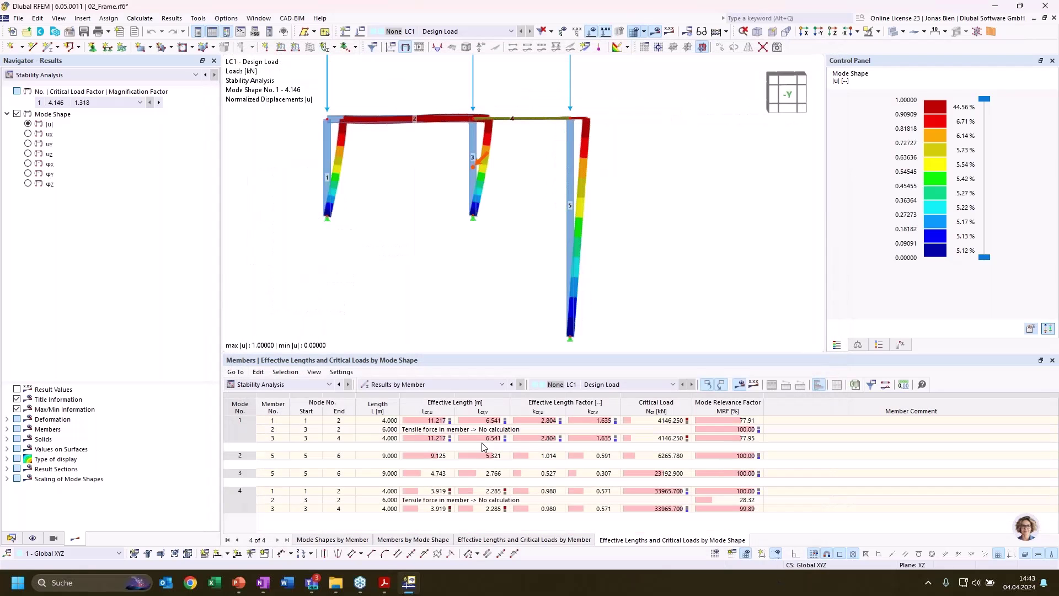
pyautogui.click(243, 433)
pyautogui.click(239, 457)
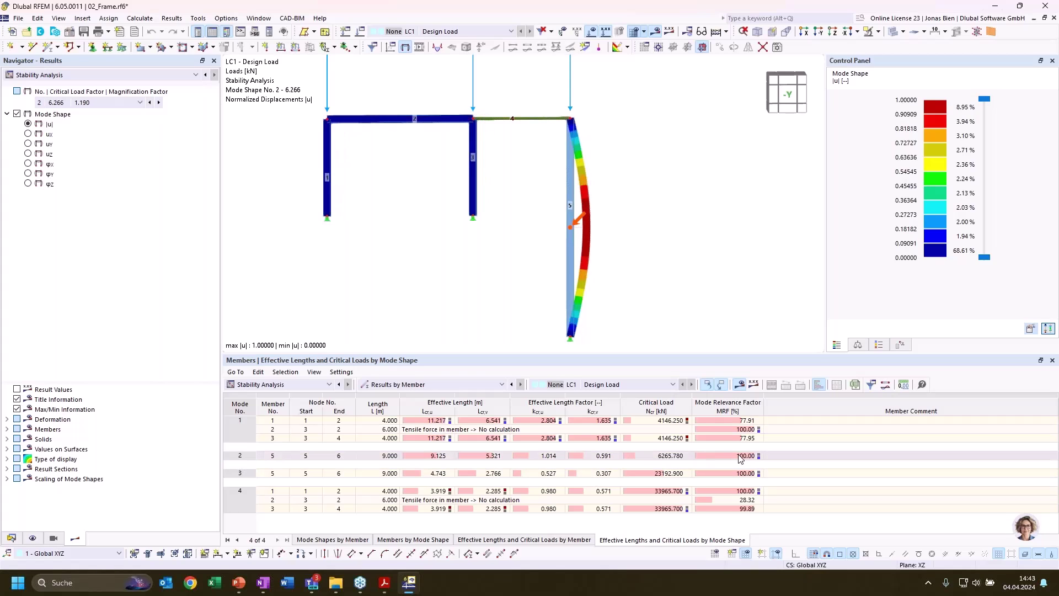
pyautogui.click(248, 476)
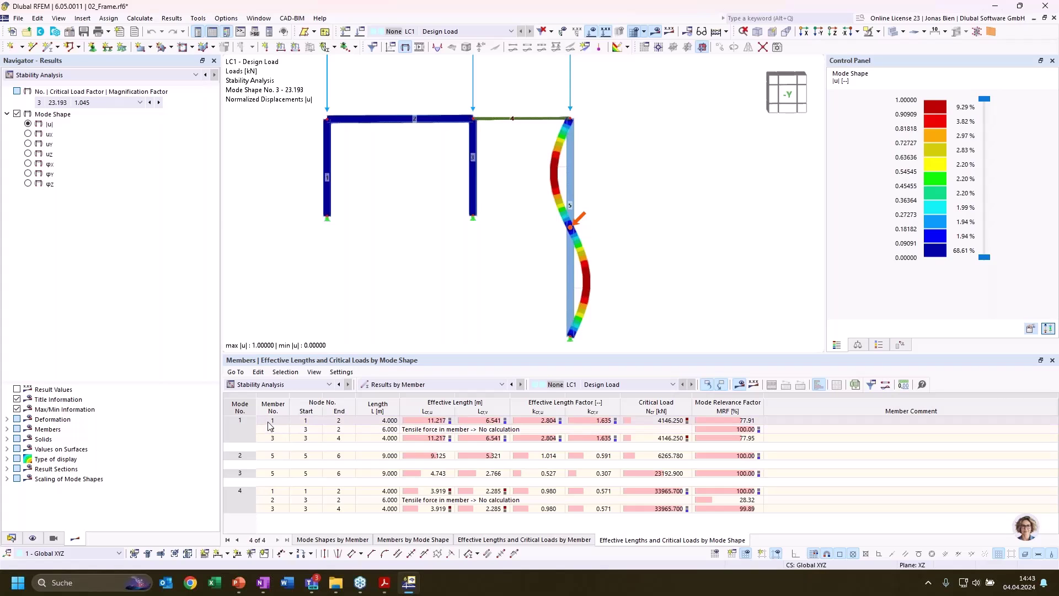
pyautogui.click(270, 425)
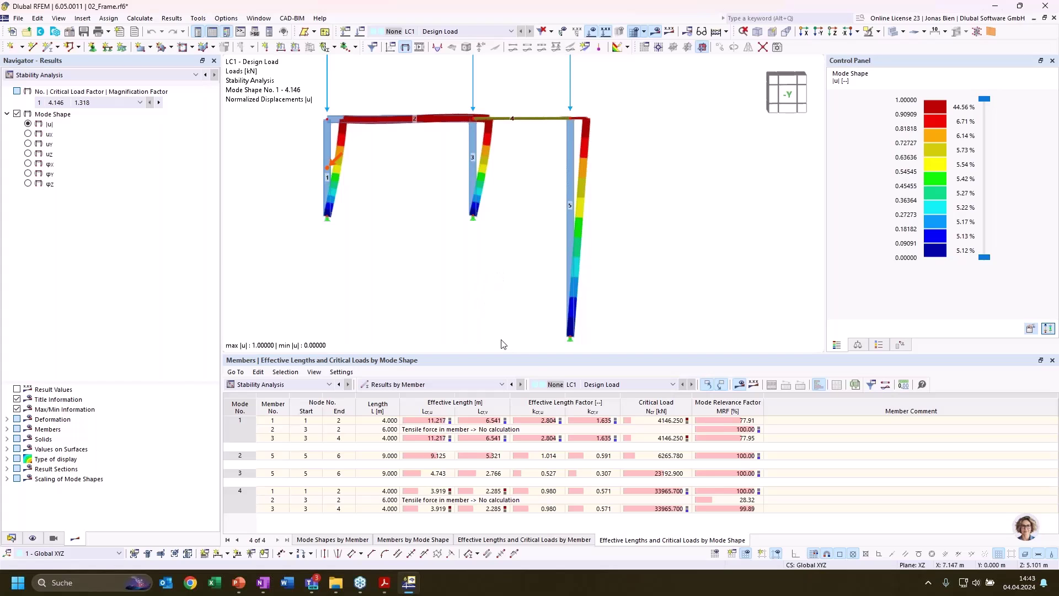
# - List effective lengths and critical loads by member, and filter the rows to MRF greater than 20 %
pyautogui.click(543, 544)
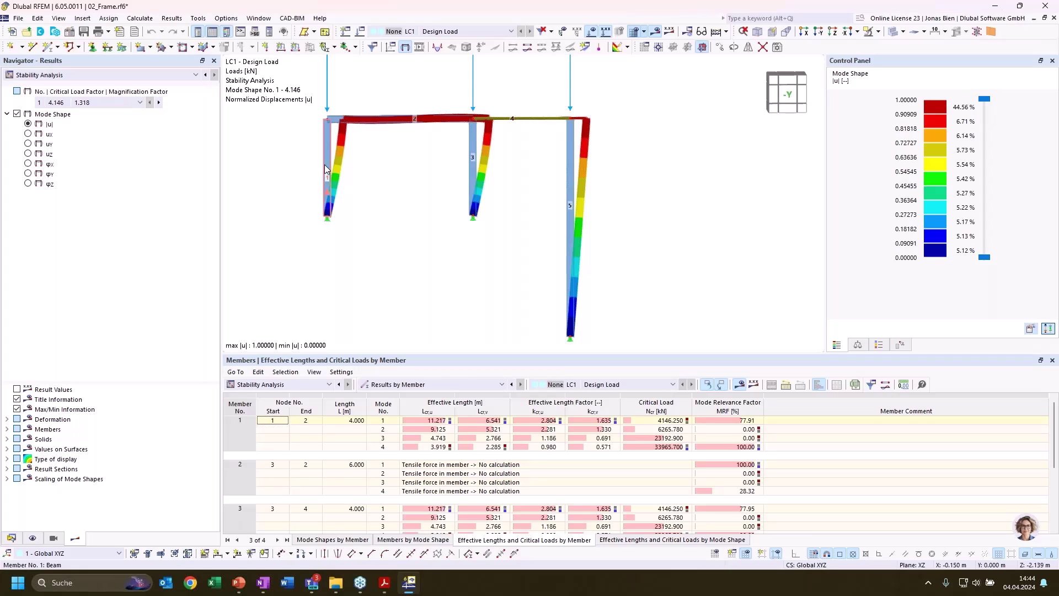
pyautogui.click(737, 422)
pyautogui.click(845, 392)
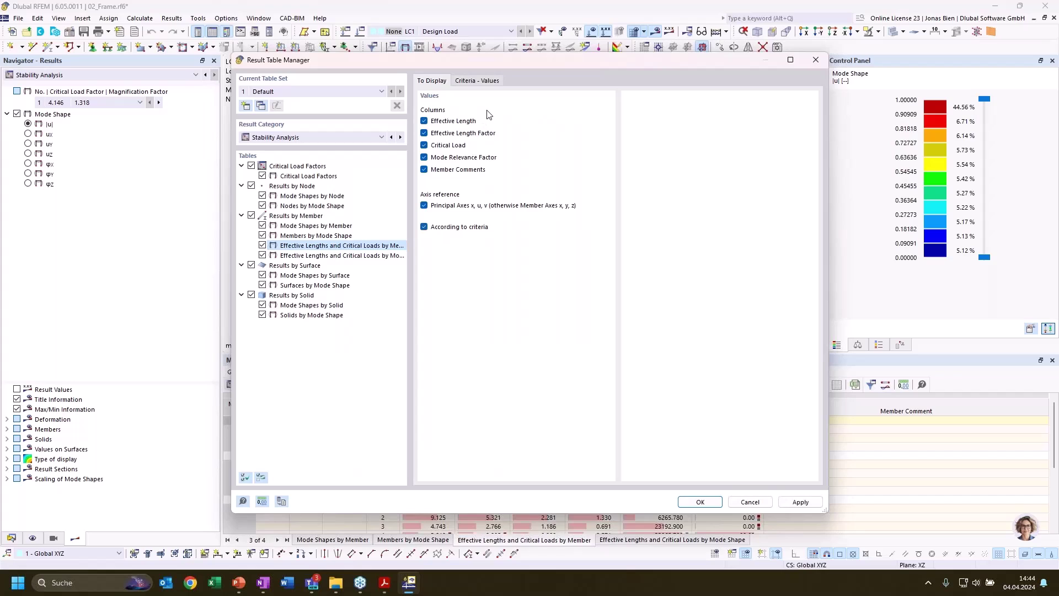
pyautogui.click(477, 80)
pyautogui.click(486, 112)
pyautogui.click(485, 168)
pyautogui.click(564, 112)
pyautogui.click(566, 137)
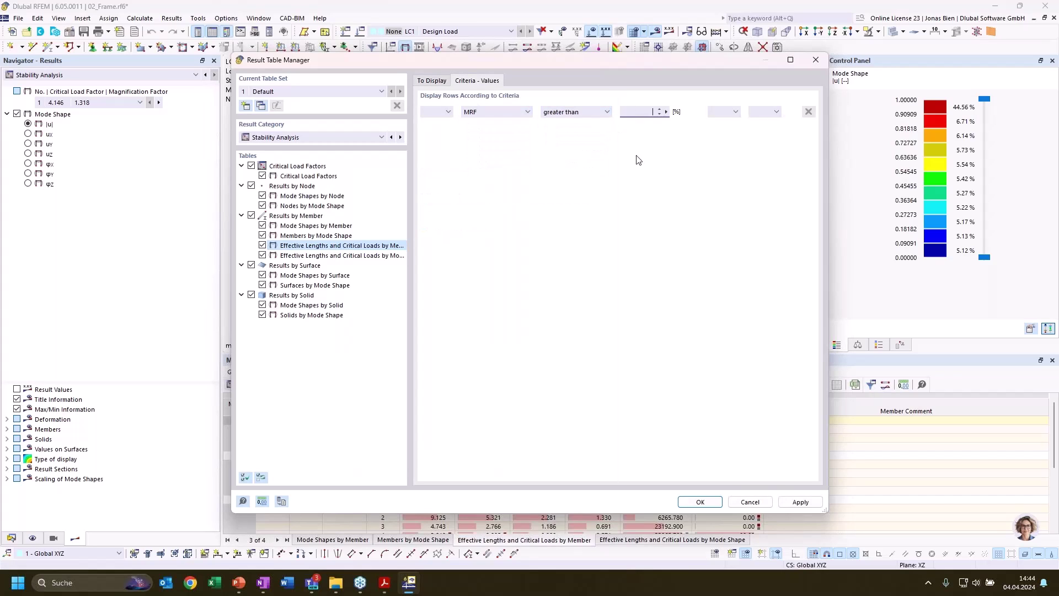
pyautogui.write('20')
pyautogui.click(711, 502)
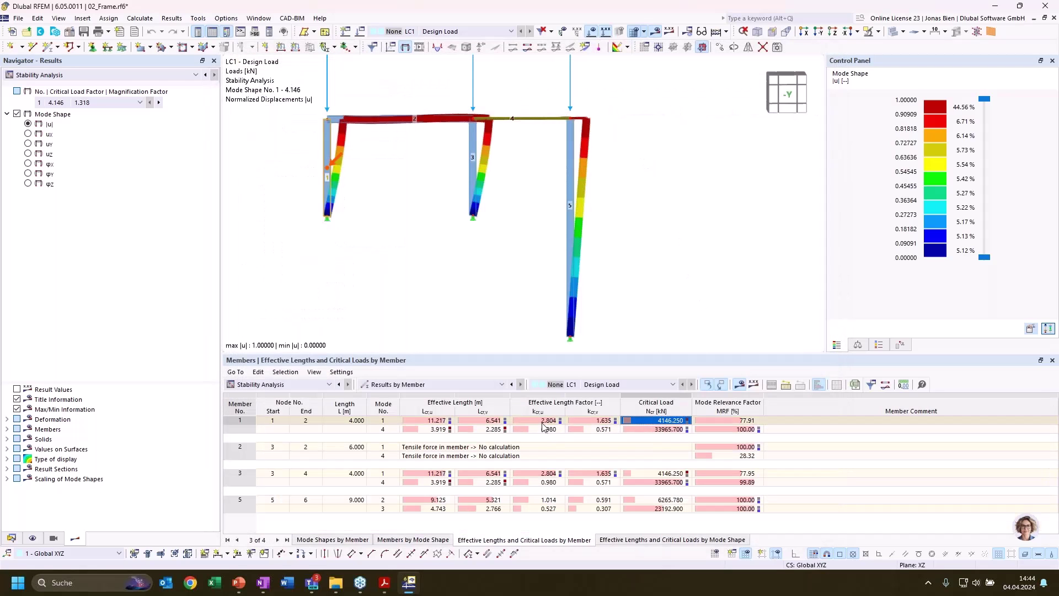
# - Examine member 1's effective length and effective length factor in mode 1, and compare member 3's factors in modes 1 and 4
pyautogui.click(440, 421)
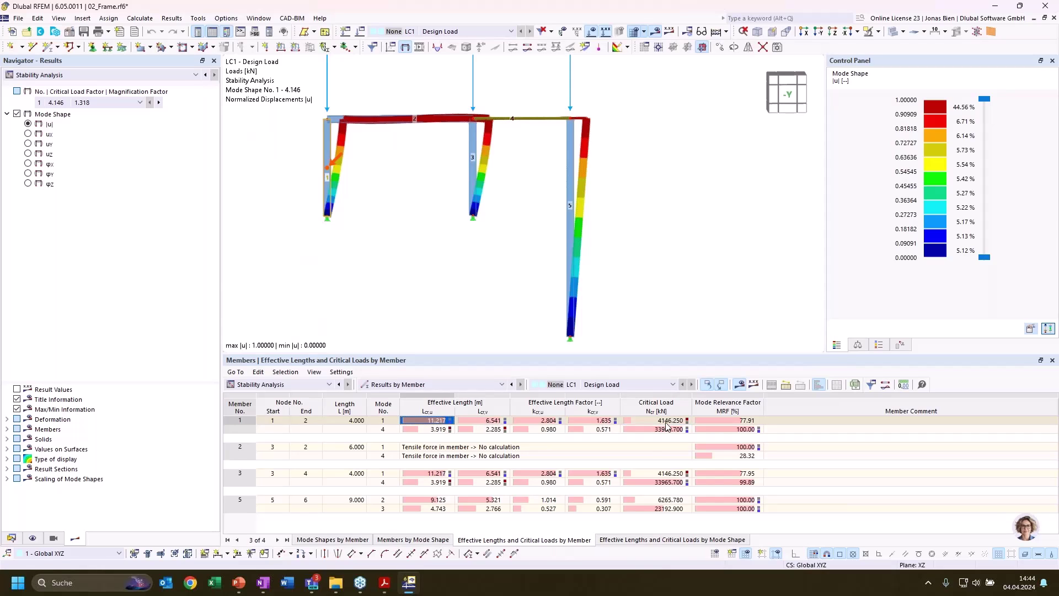
pyautogui.click(543, 421)
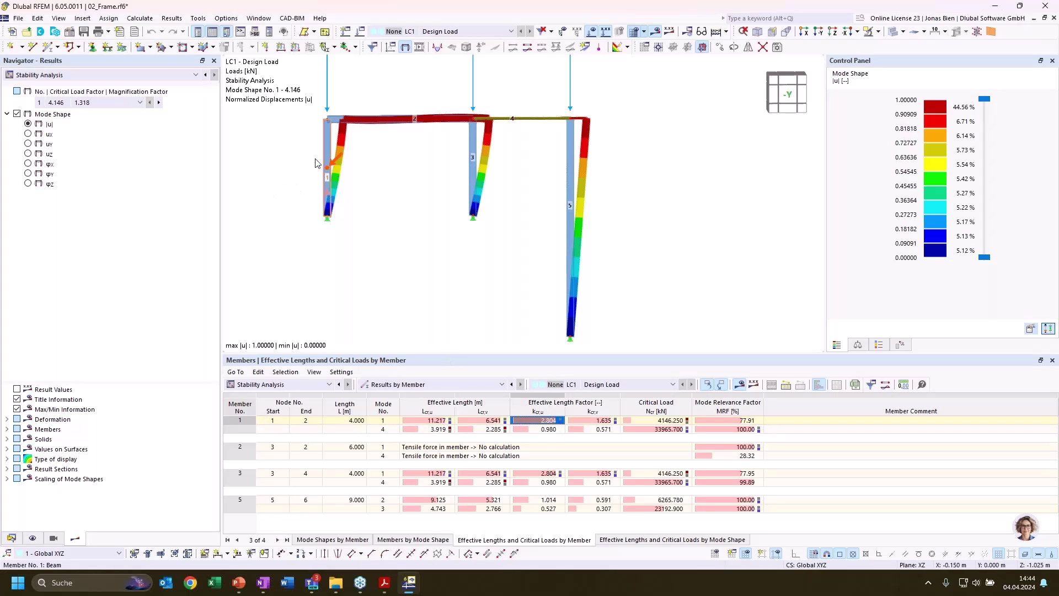
pyautogui.click(550, 483)
pyautogui.click(551, 475)
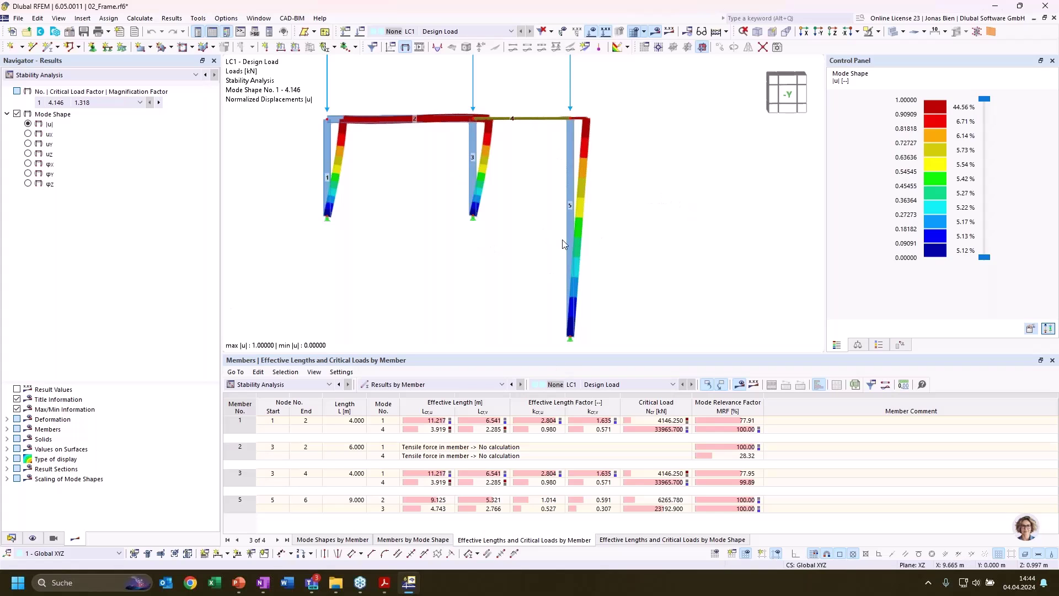
pyautogui.scroll(-1, 569, 239)
pyautogui.moveTo(574, 235); pyautogui.dragTo(597, 255, button='middle')
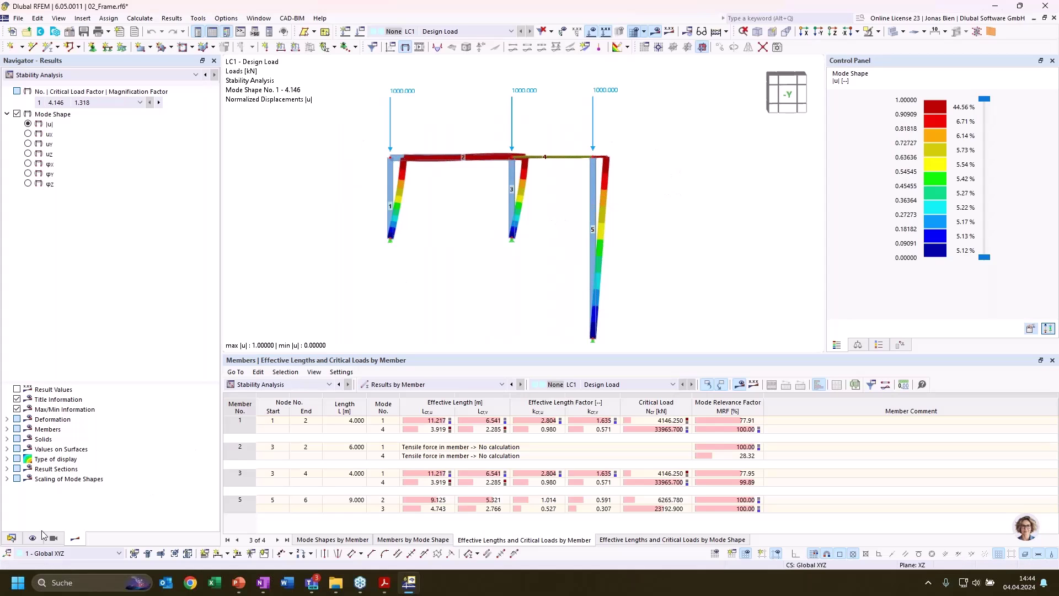
# - Switch to the 03_Hall.rf6 model and bring the whole hall structure into view
pyautogui.click(19, 538)
pyautogui.click(8, 92)
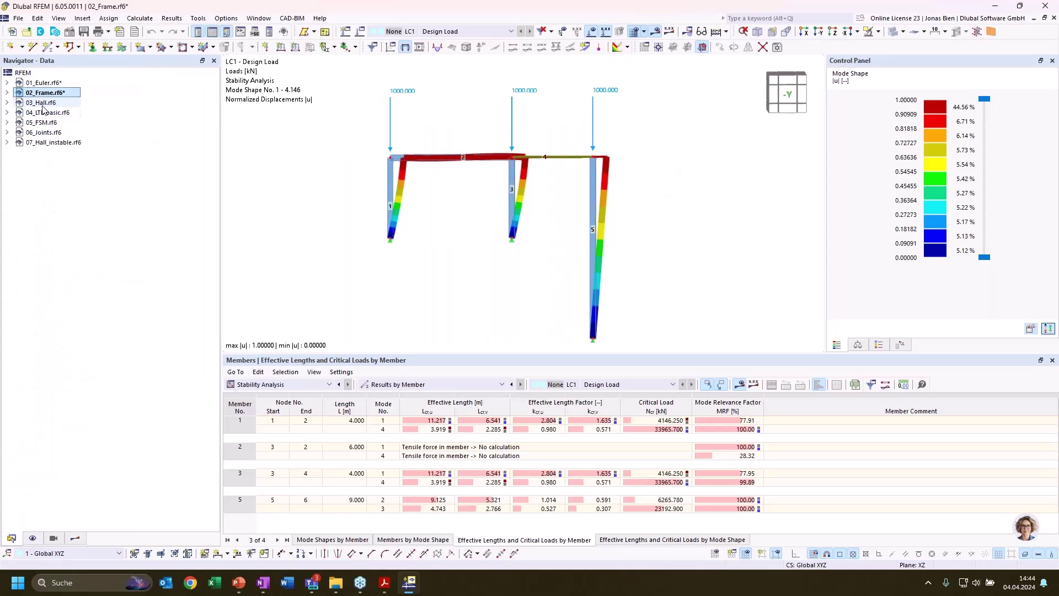
pyautogui.click(44, 104)
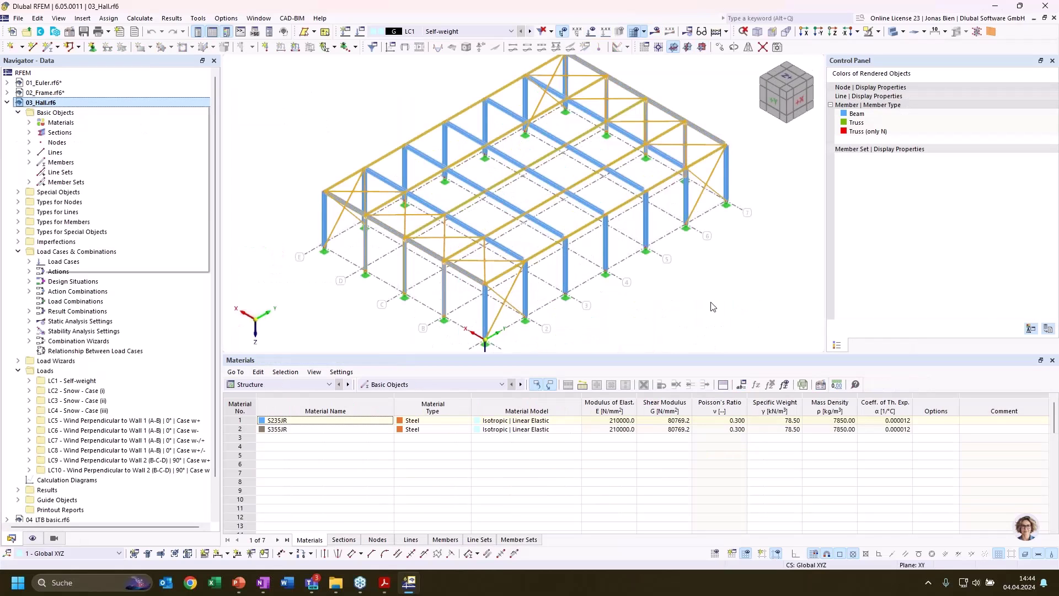
pyautogui.moveTo(698, 274); pyautogui.dragTo(700, 275, button='middle')
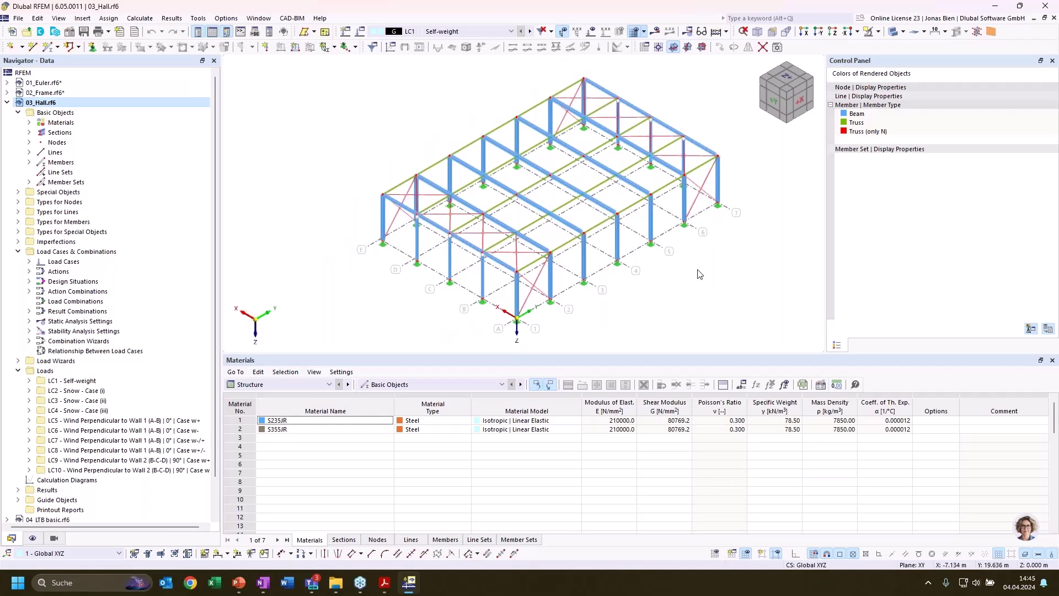
# - Review the hall's load cases, going through snow cases LC2, LC3 and LC4
pyautogui.click(29, 261)
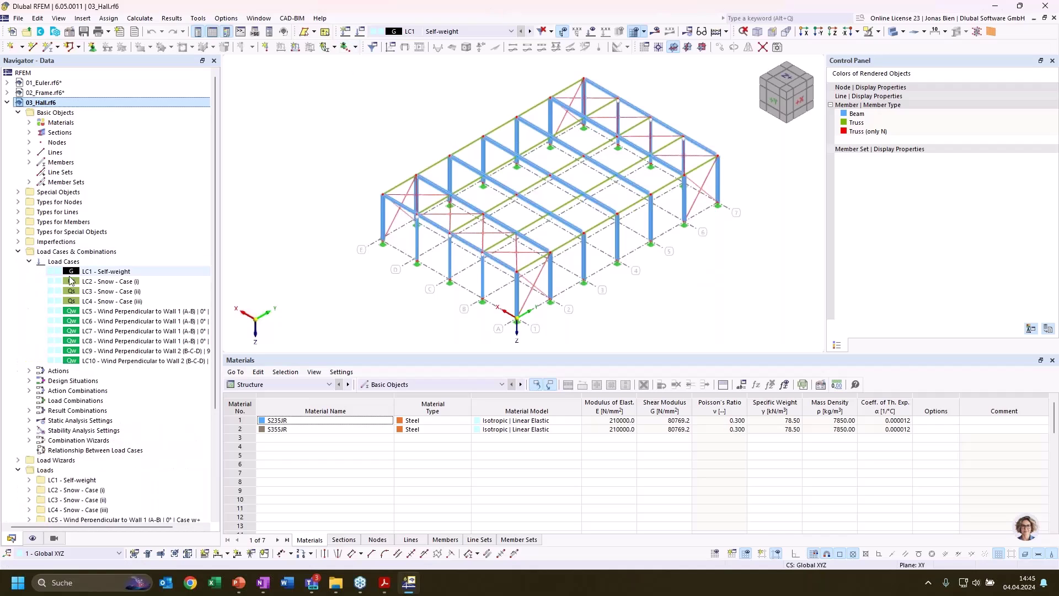
pyautogui.click(108, 282)
pyautogui.click(109, 292)
pyautogui.click(109, 302)
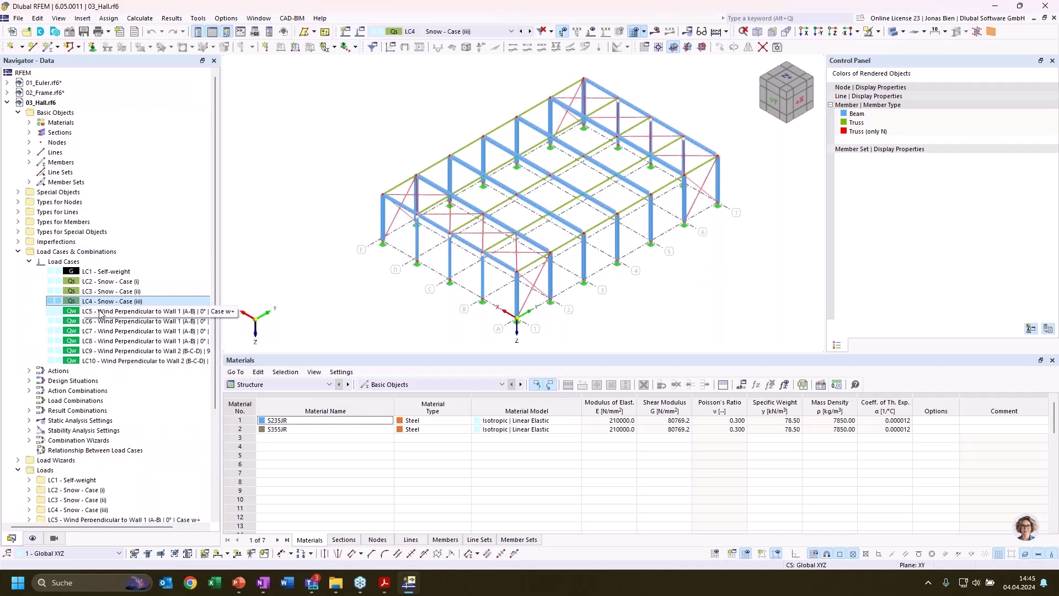
pyautogui.click(30, 262)
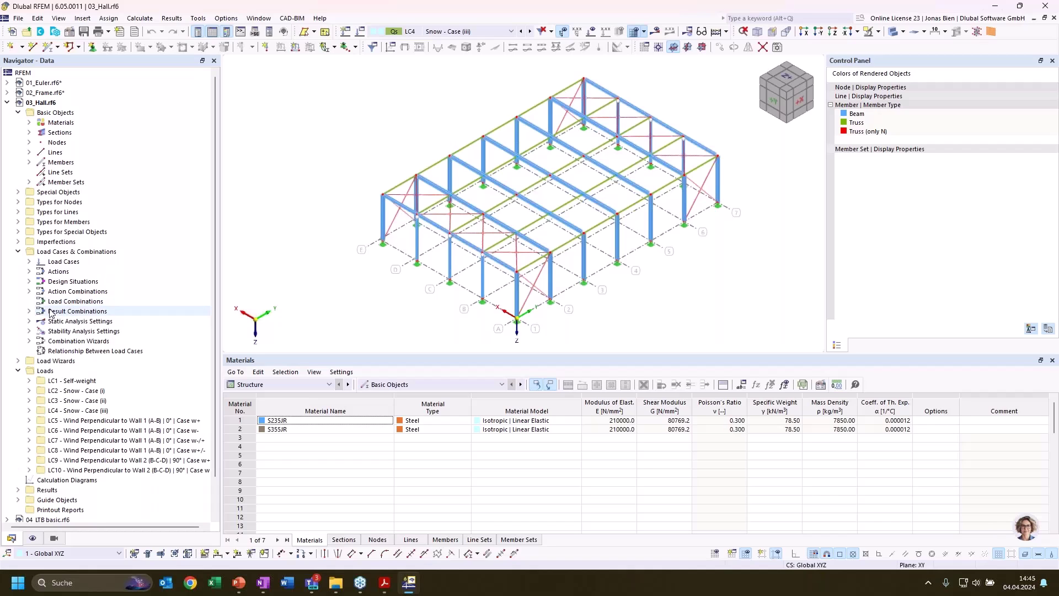
# - Review the hall's ULS result combinations, selecting RC3 and RC4
pyautogui.click(30, 312)
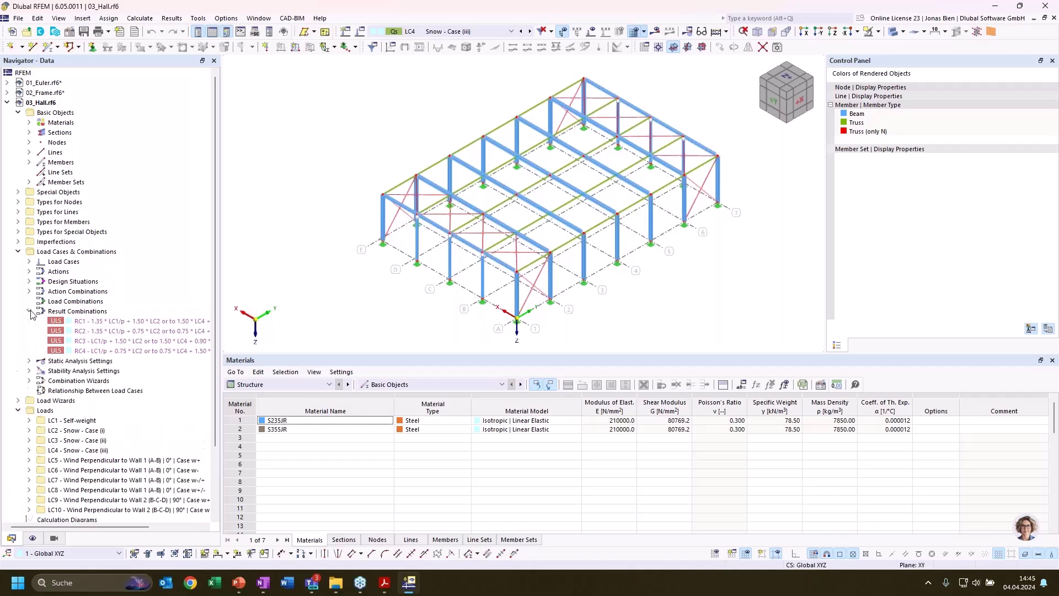
pyautogui.click(126, 341)
pyautogui.click(125, 352)
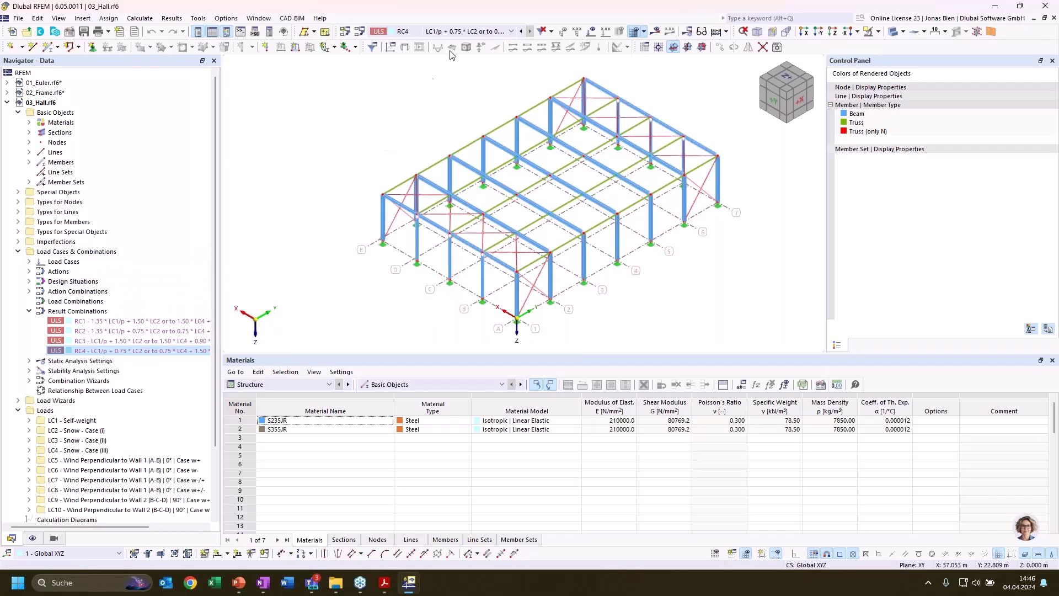
# - Calculate the hall's load cases and display the member axial forces N for design situation DS1
pyautogui.click(655, 32)
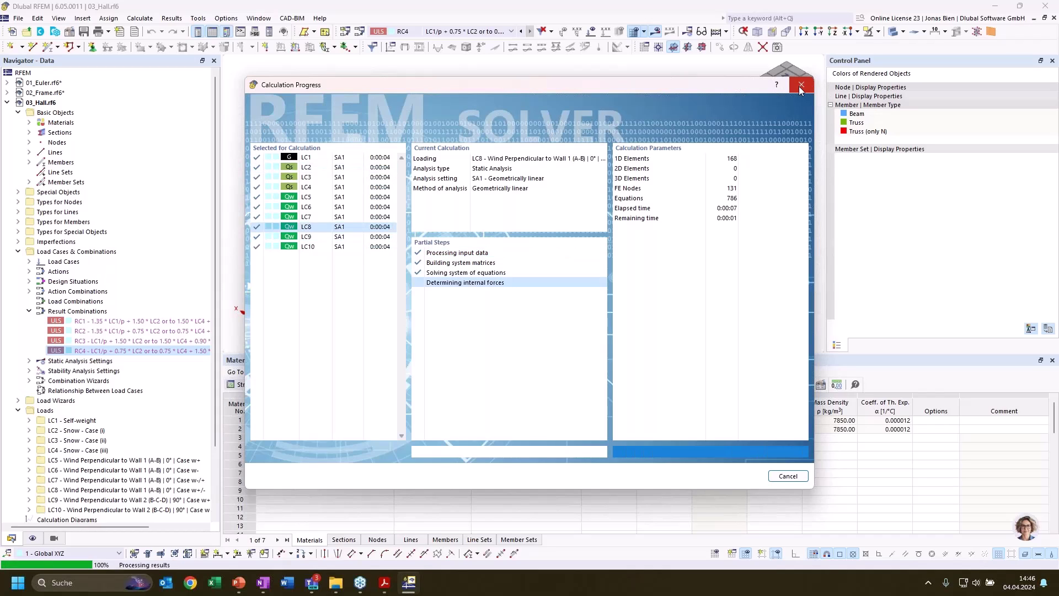
pyautogui.click(466, 32)
pyautogui.click(401, 131)
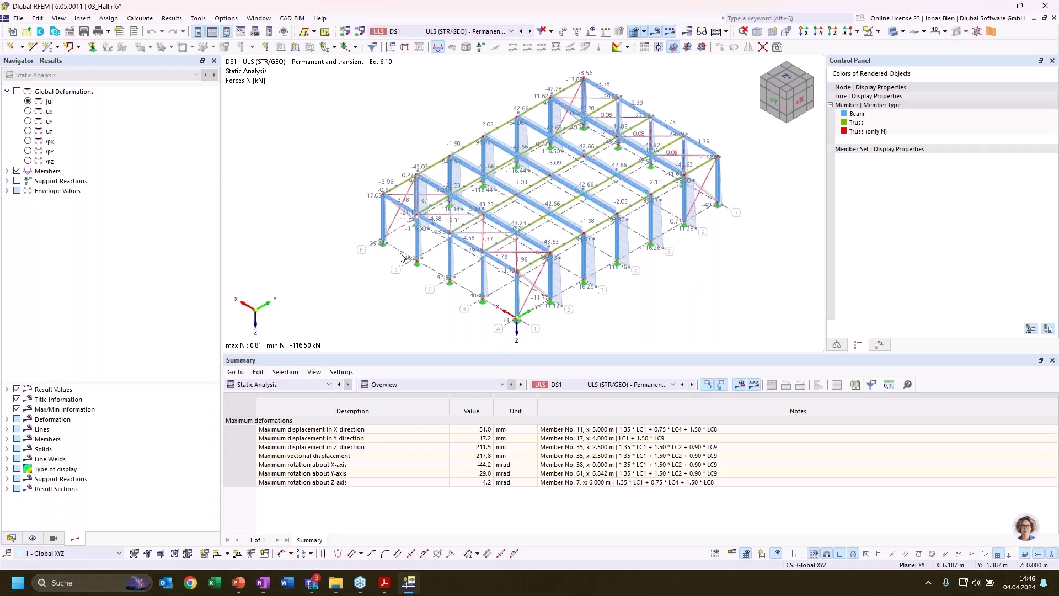
pyautogui.click(7, 171)
pyautogui.click(19, 191)
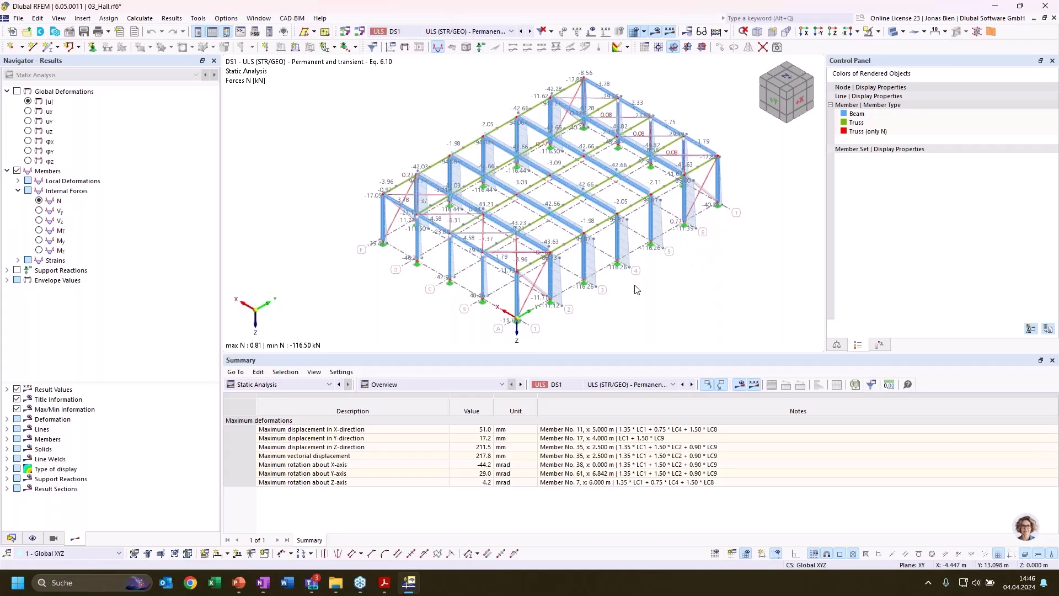
# - List the static analysis results by member for DS1 and show the member internal forces table
pyautogui.click(284, 383)
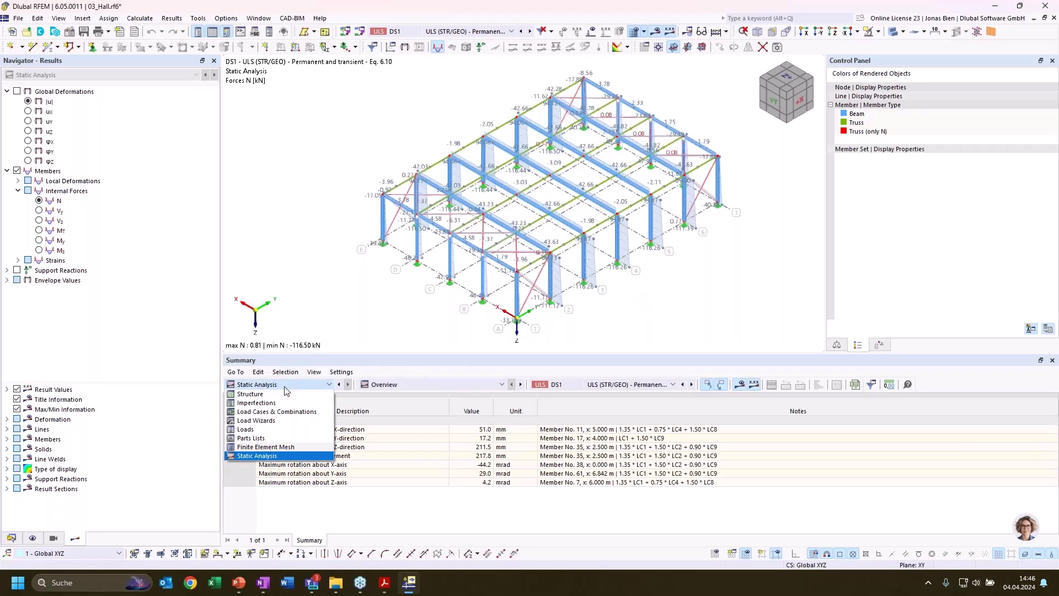
pyautogui.click(265, 457)
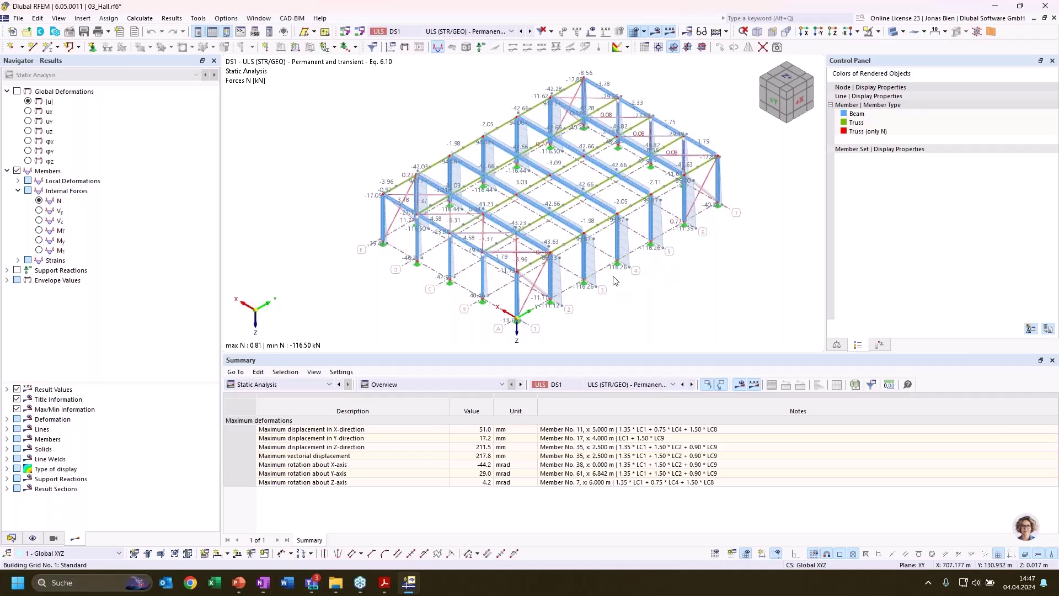
pyautogui.click(399, 384)
pyautogui.click(402, 412)
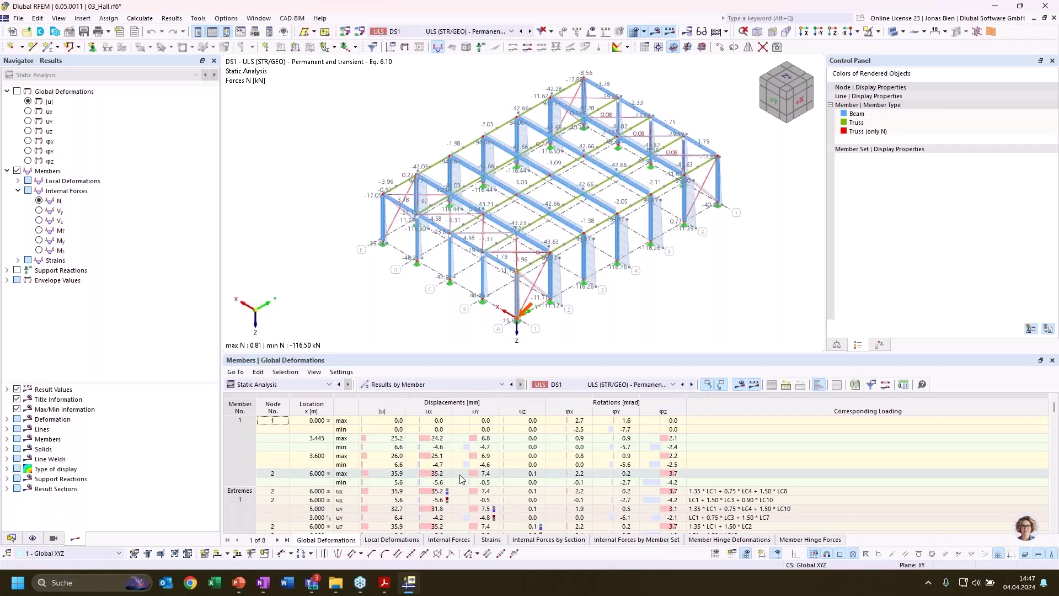
pyautogui.click(537, 542)
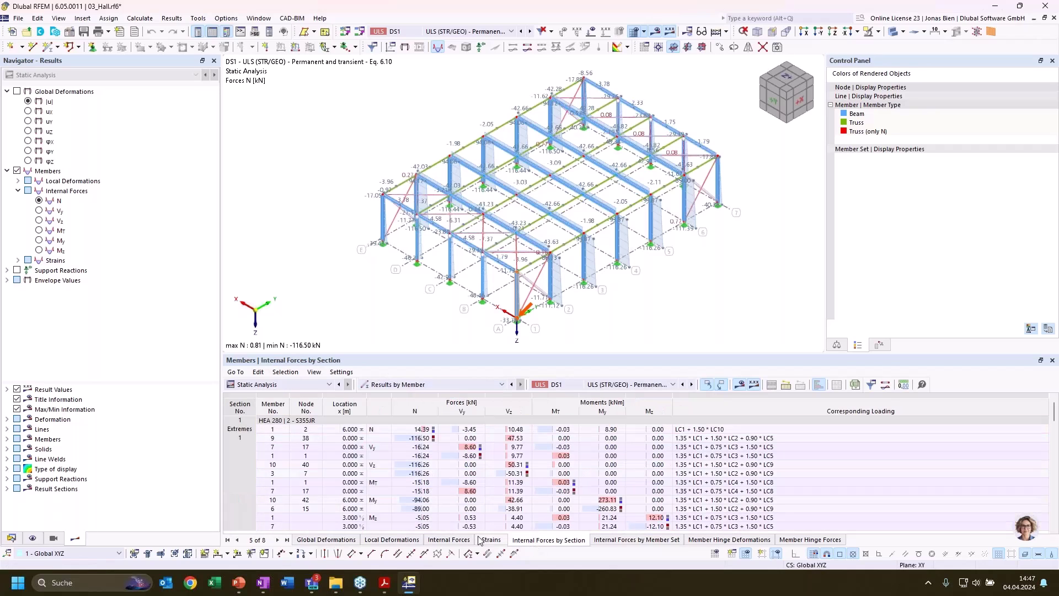
pyautogui.click(449, 540)
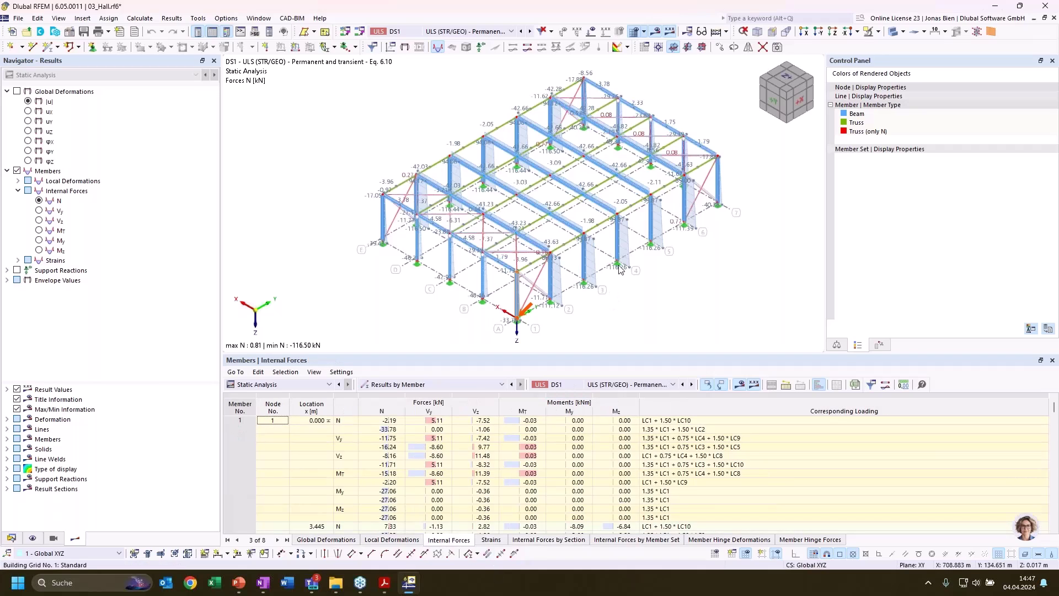
# - Select column member 4 in the model and check its extreme axial forces N at node 9
pyautogui.click(617, 248)
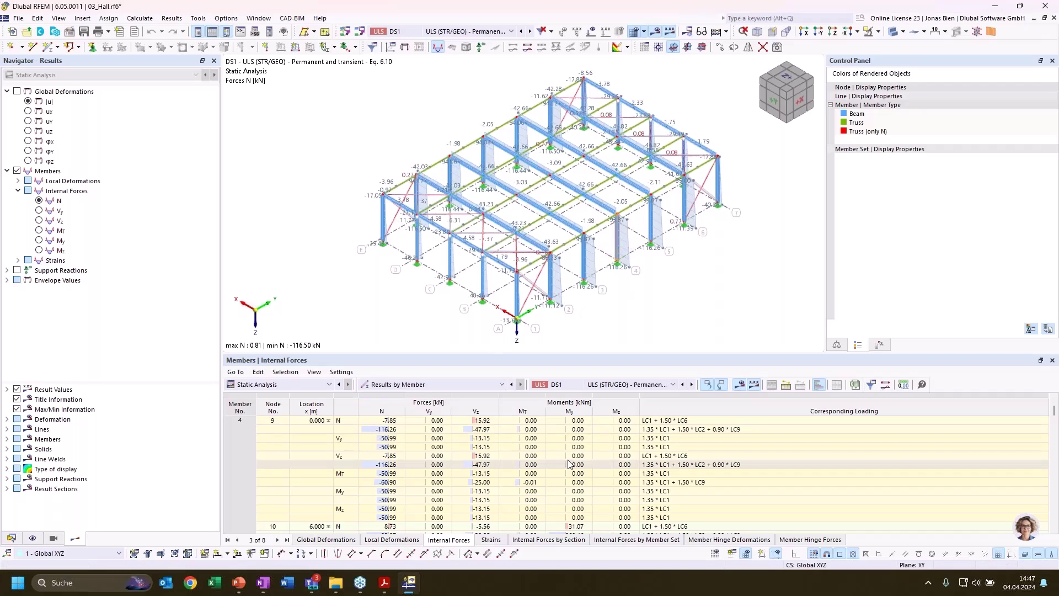
pyautogui.click(376, 431)
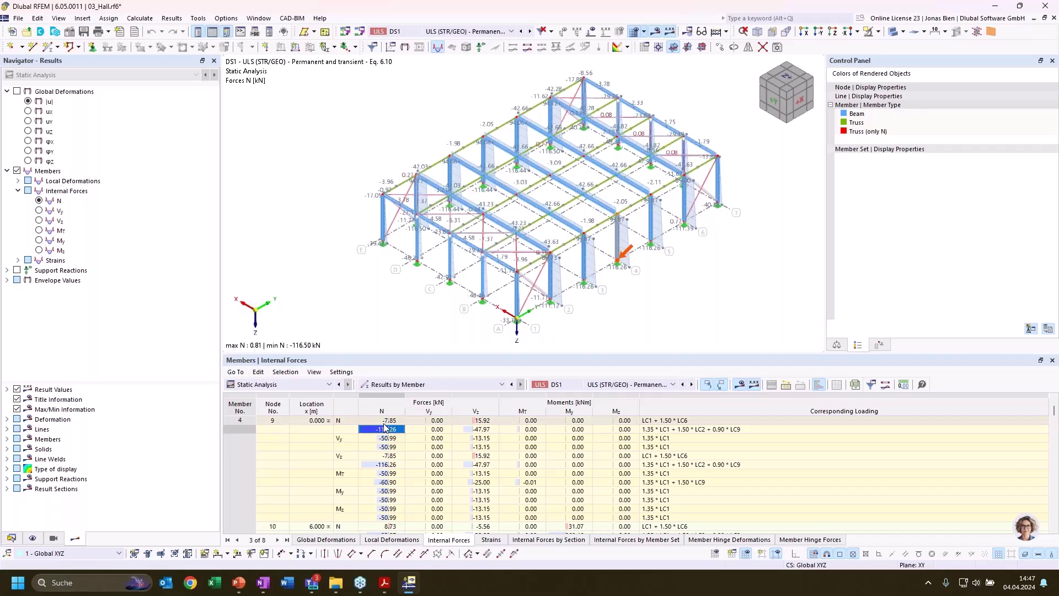
pyautogui.click(385, 423)
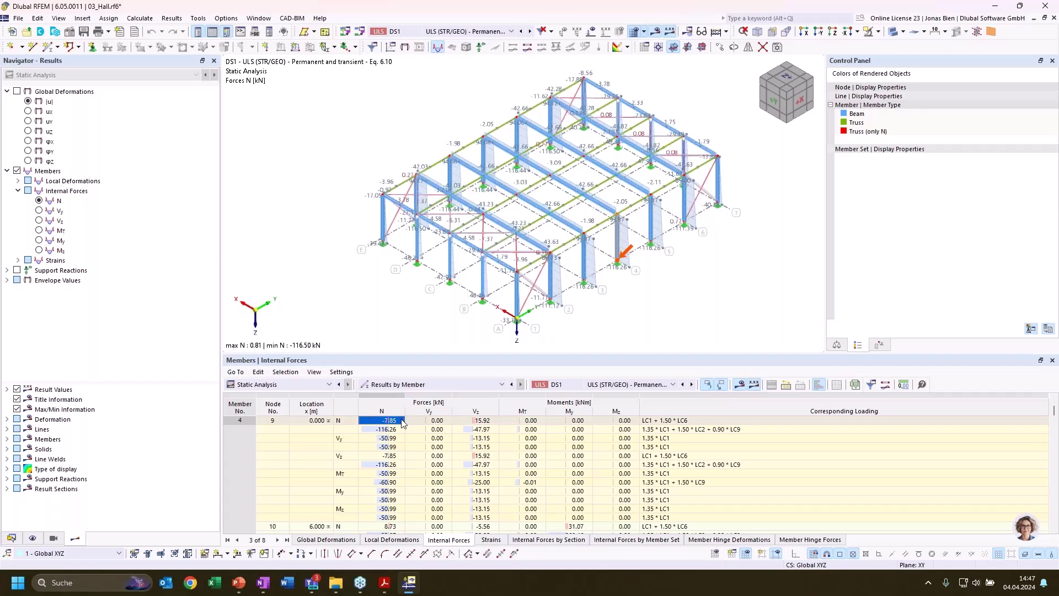
# - Generate a load combination from member 4's governing loading 1.35 * LC1 + 1.50 * LC2 + 0.90 * LC9, accepting deletion of the DS1 results
pyautogui.click(387, 430)
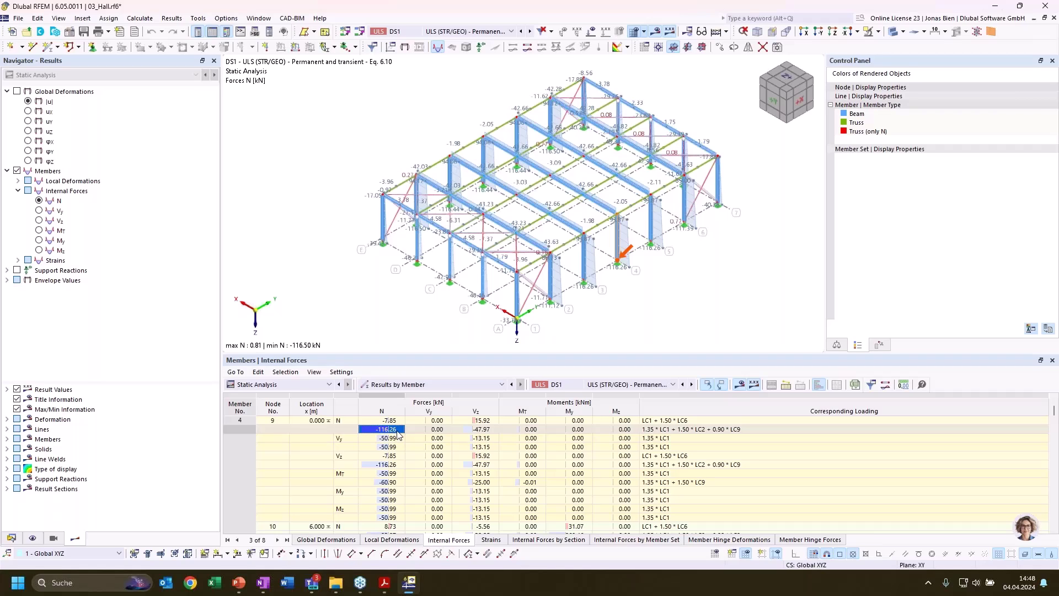
pyautogui.click(698, 433)
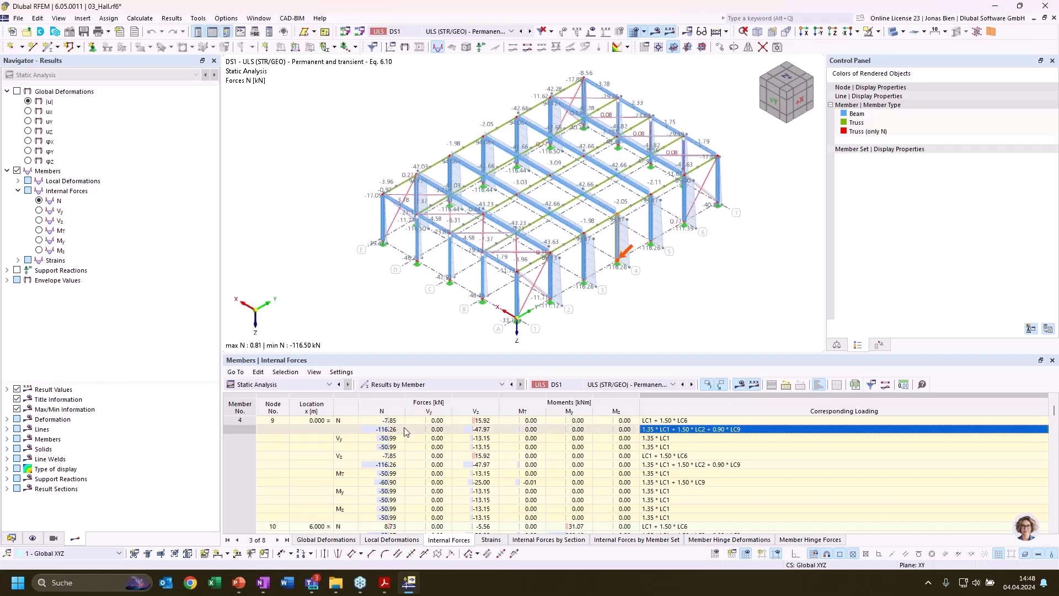
pyautogui.rightClick(683, 431)
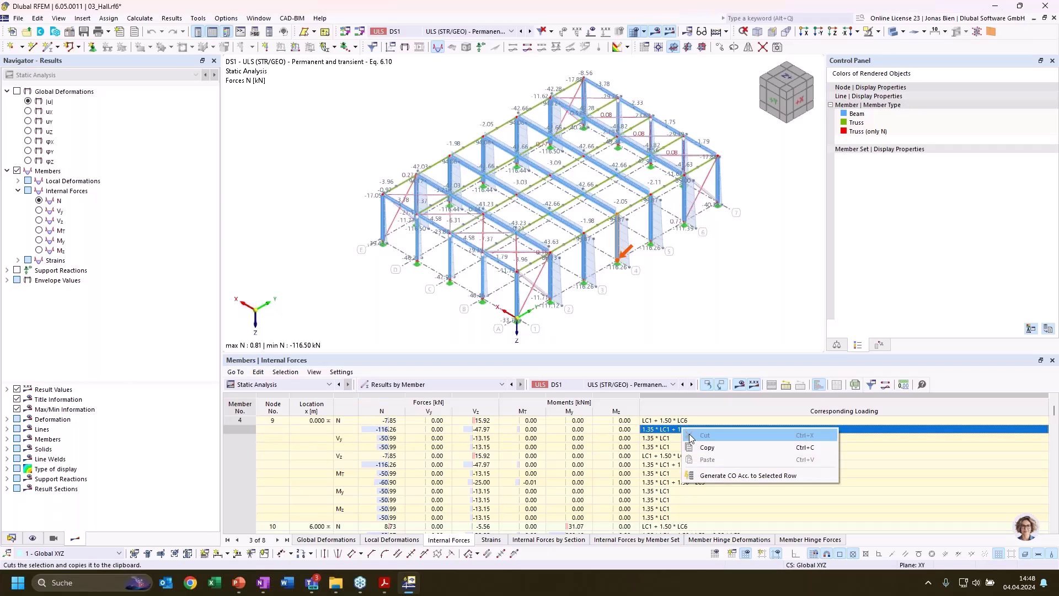
pyautogui.click(720, 475)
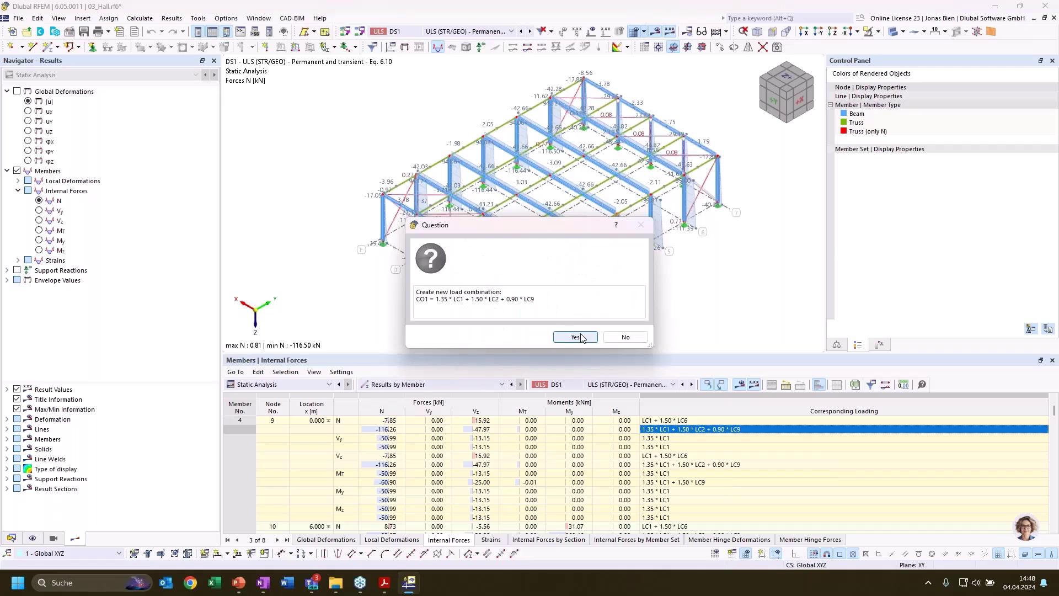
pyautogui.click(581, 338)
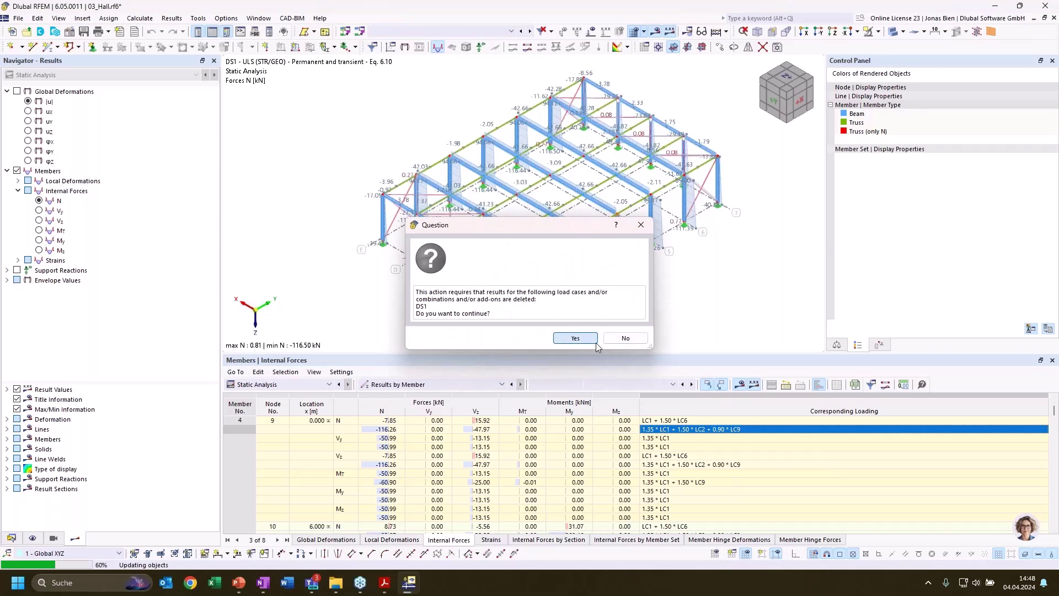
pyautogui.click(594, 339)
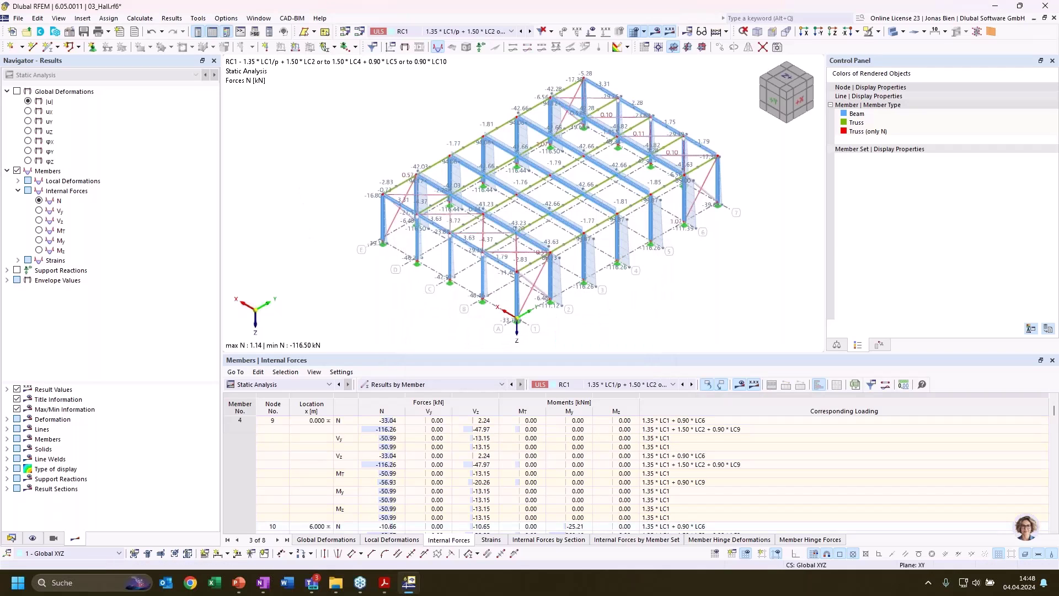
# - Enable the critical load calculation with the Structure Stability add-on for load combination CO1 and calculate it
pyautogui.click(11, 538)
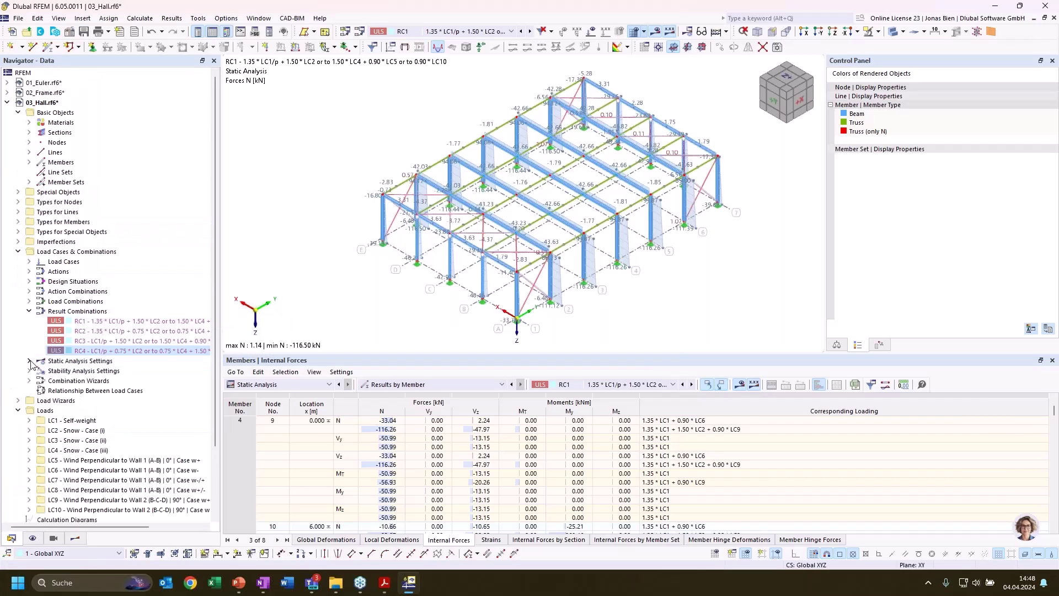
pyautogui.click(29, 301)
pyautogui.click(91, 311)
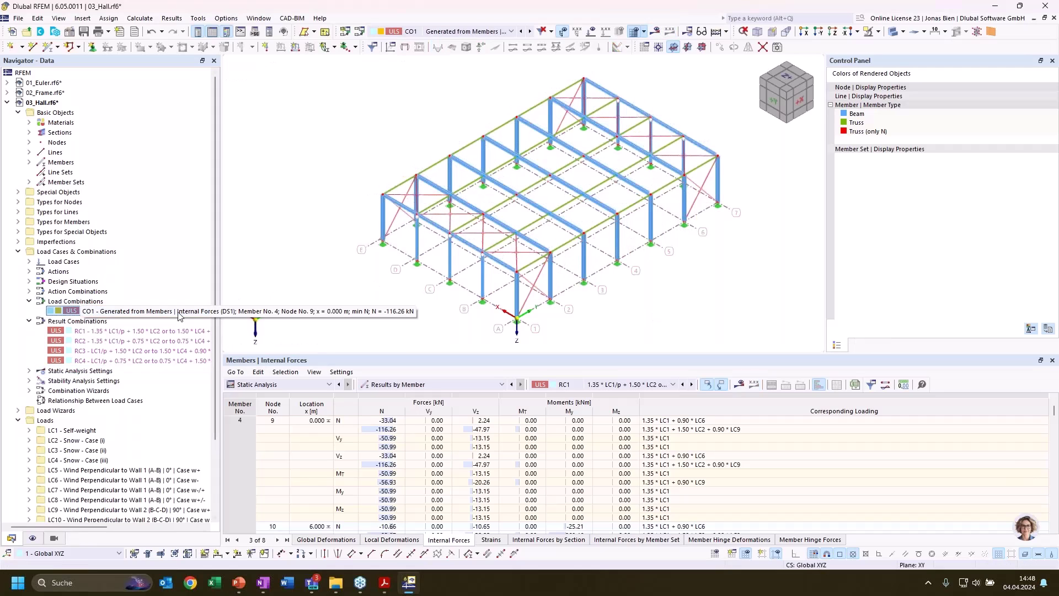
pyautogui.doubleClick(412, 310)
pyautogui.click(388, 347)
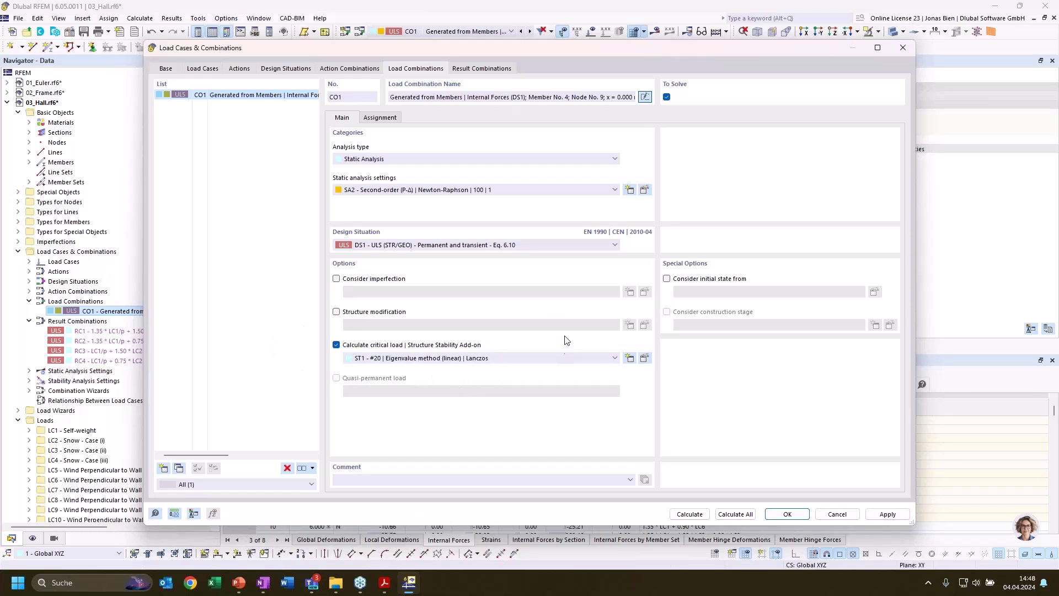
pyautogui.click(692, 515)
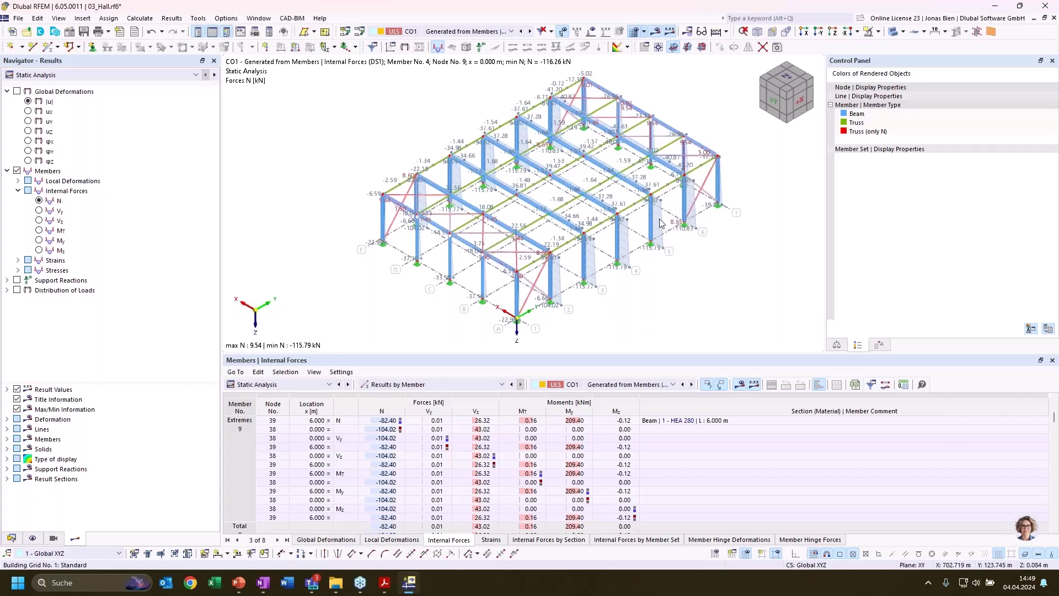
# - Show CO1's stability analysis results by member and display the effective lengths and critical loads of column member 4
pyautogui.moveTo(767, 230); pyautogui.dragTo(757, 232, button='middle')
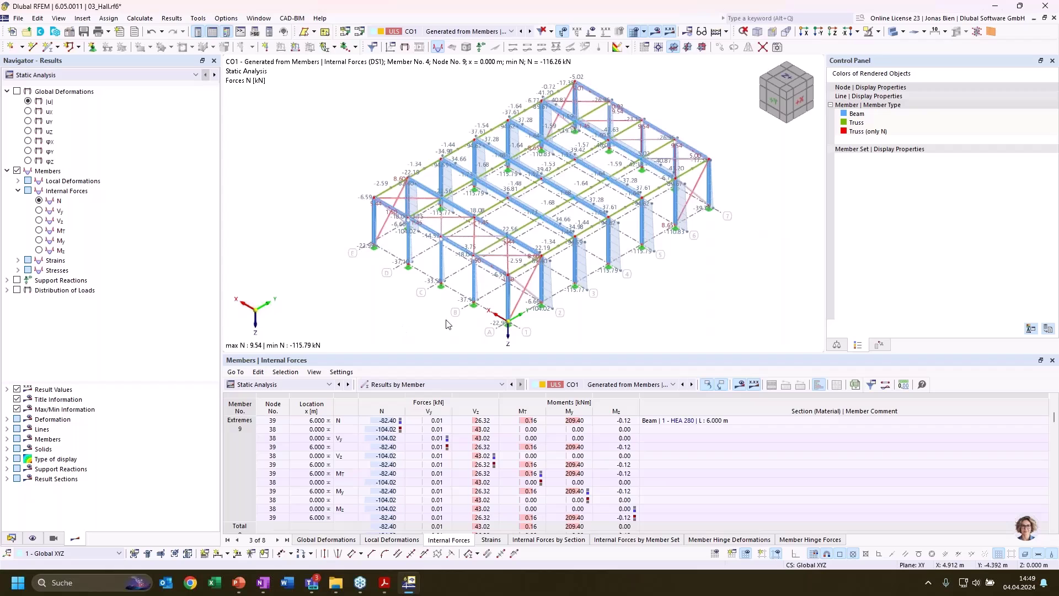
pyautogui.click(298, 386)
pyautogui.click(293, 467)
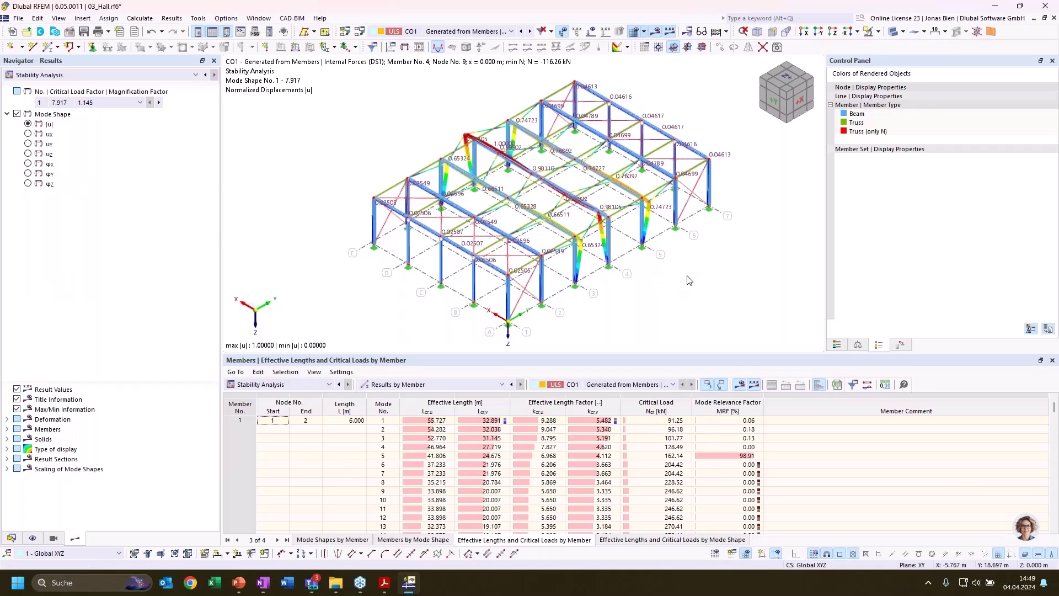
pyautogui.moveTo(710, 277); pyautogui.dragTo(705, 274, button='middle')
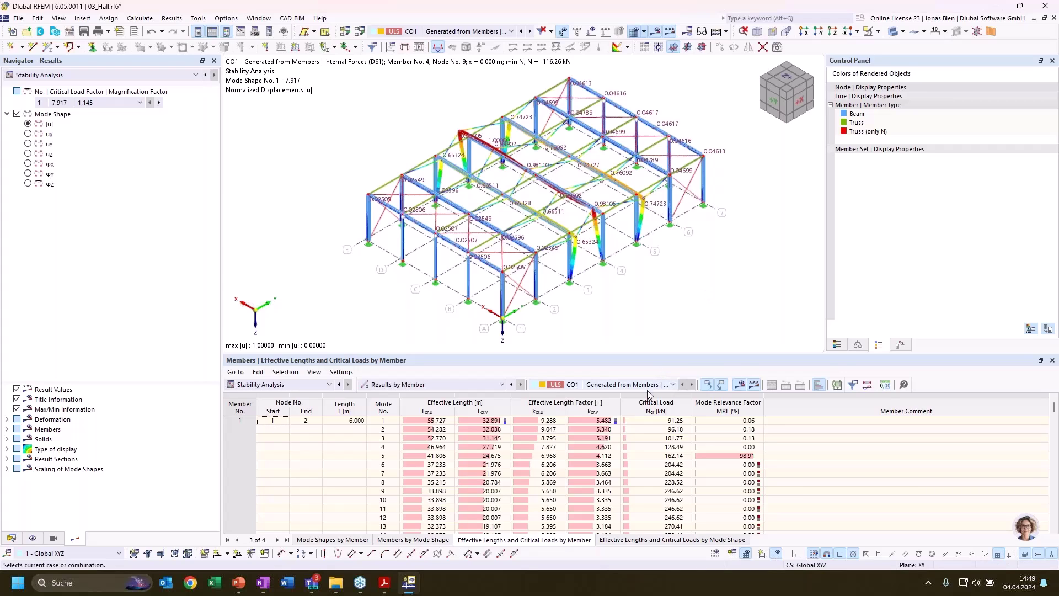
pyautogui.click(605, 247)
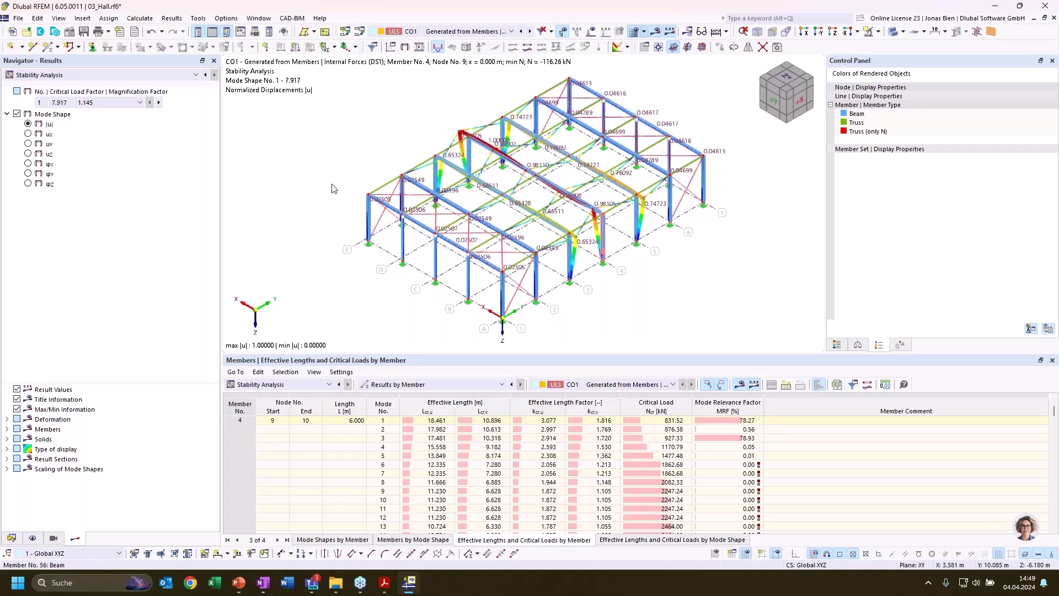
# - List CO1's critical load factors and examine mode shapes 1 through 6 on the hall model
pyautogui.click(433, 384)
pyautogui.click(415, 391)
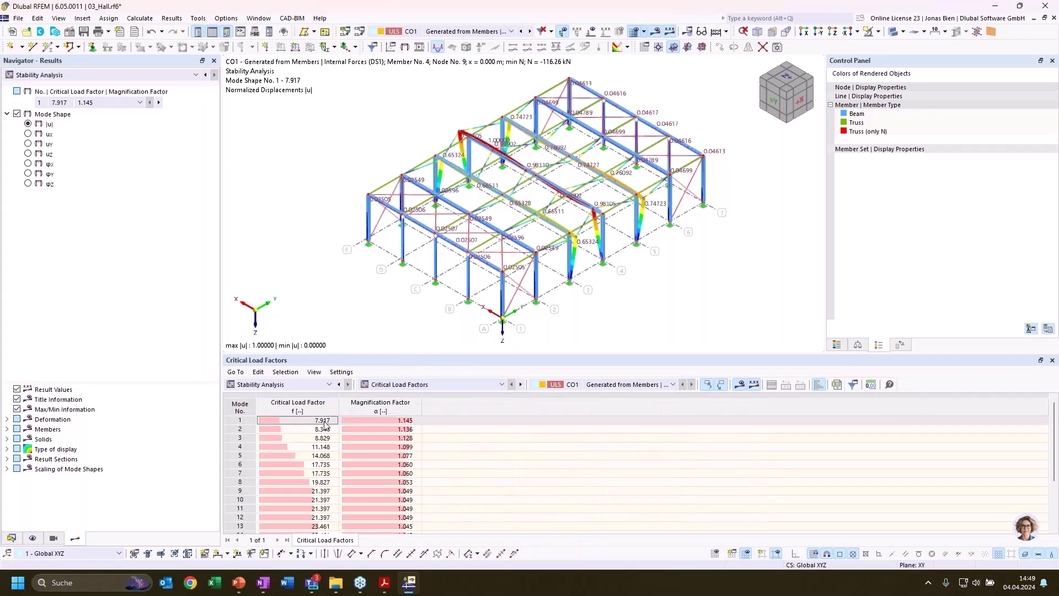
pyautogui.click(314, 422)
pyautogui.click(314, 421)
pyautogui.click(314, 429)
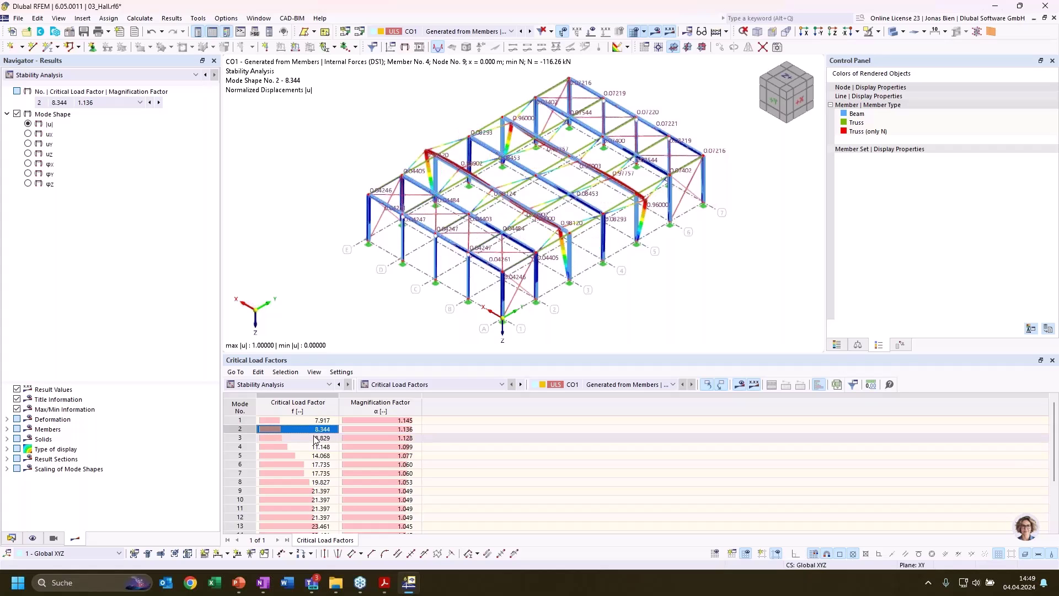
pyautogui.click(316, 438)
pyautogui.press('Down')
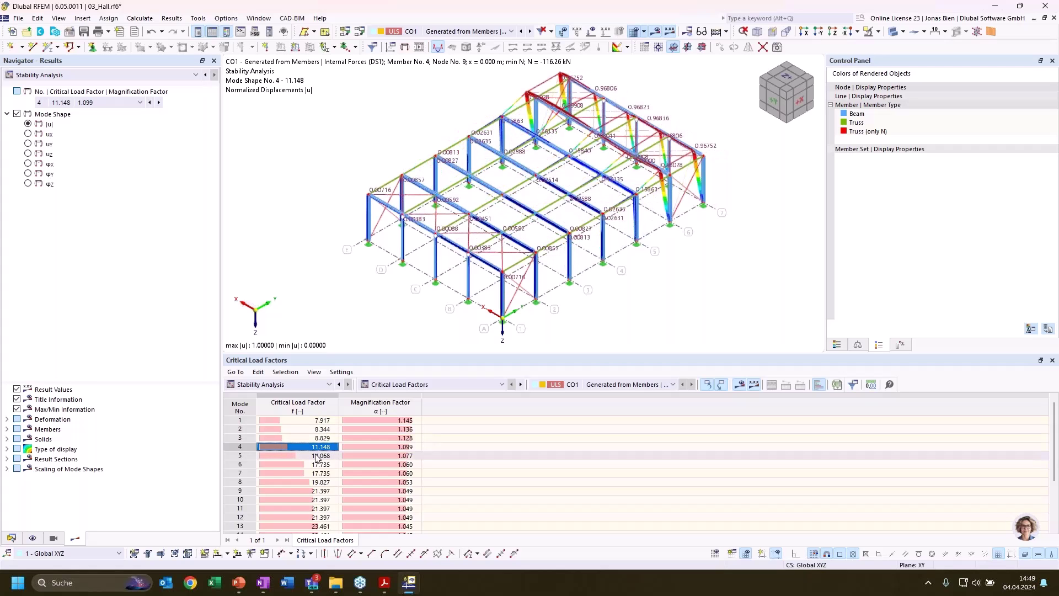
pyautogui.click(316, 455)
pyautogui.click(317, 466)
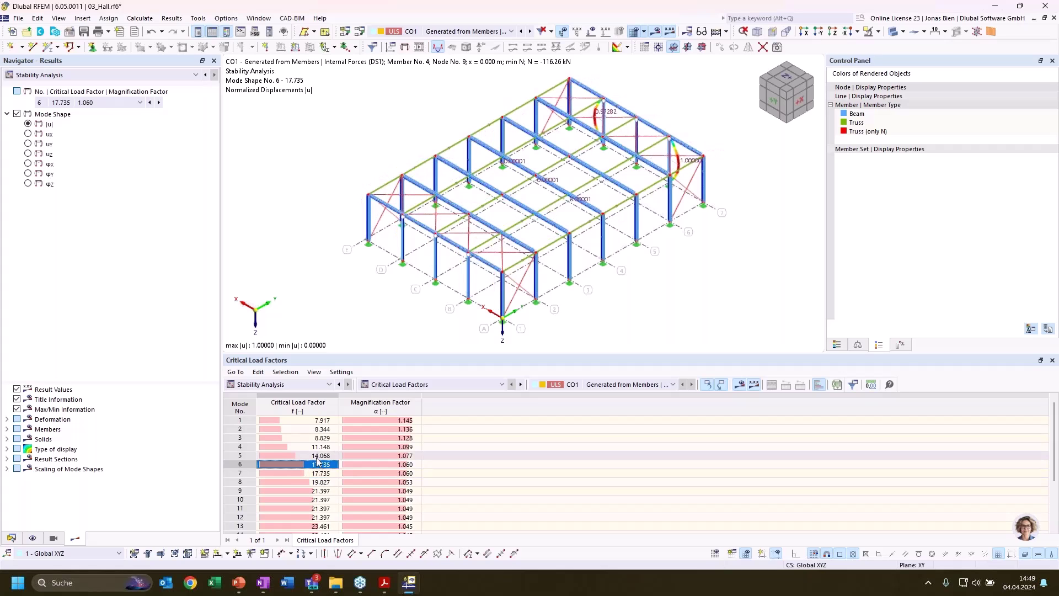
# - Compare mode shapes 1 and 2 with the local buckling modes 7 and 9 in the hall model
pyautogui.click(321, 421)
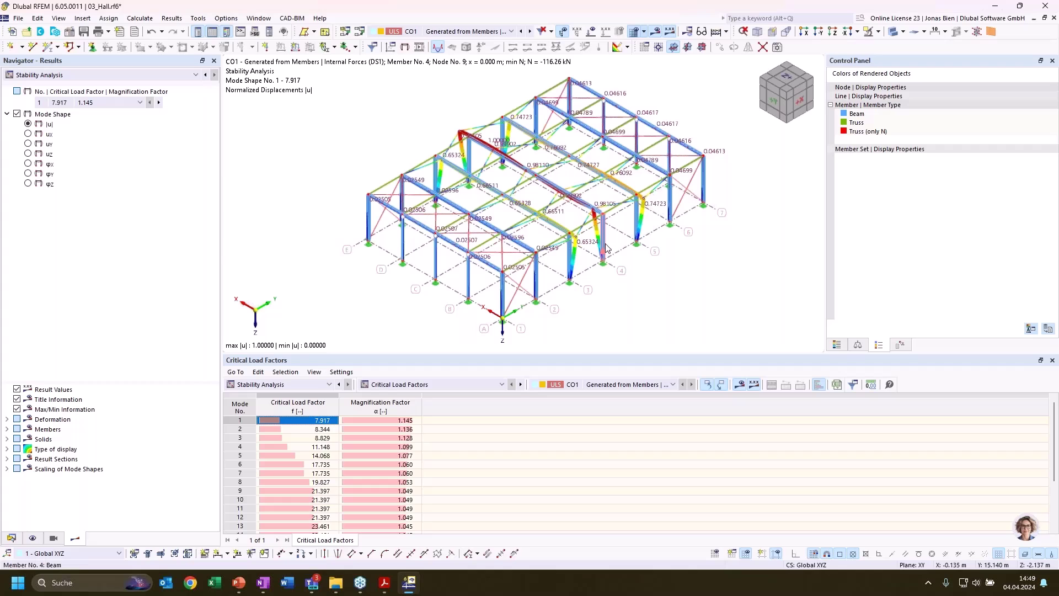
pyautogui.click(322, 437)
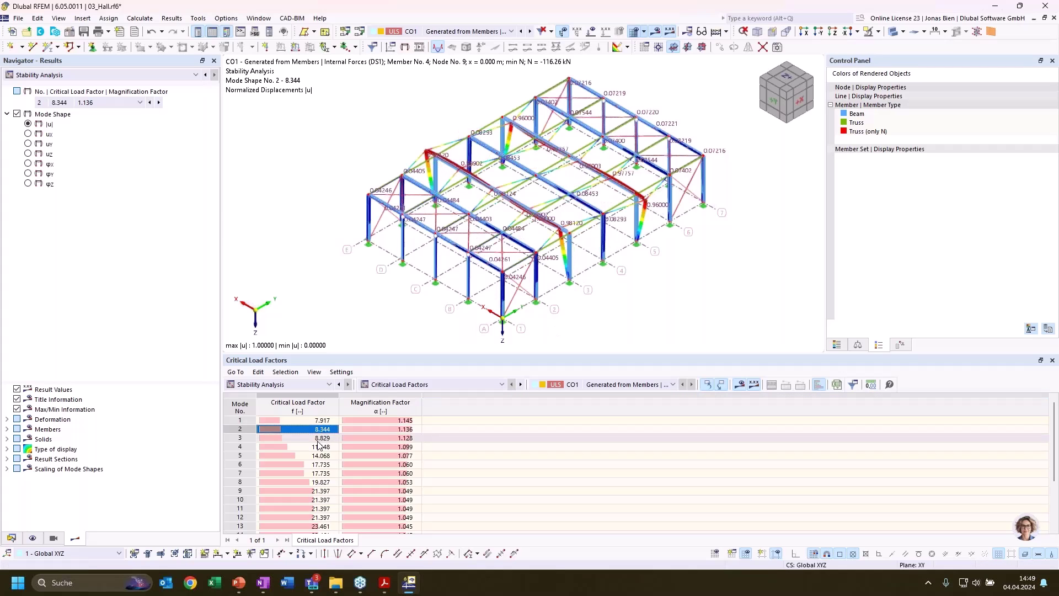
pyautogui.click(316, 474)
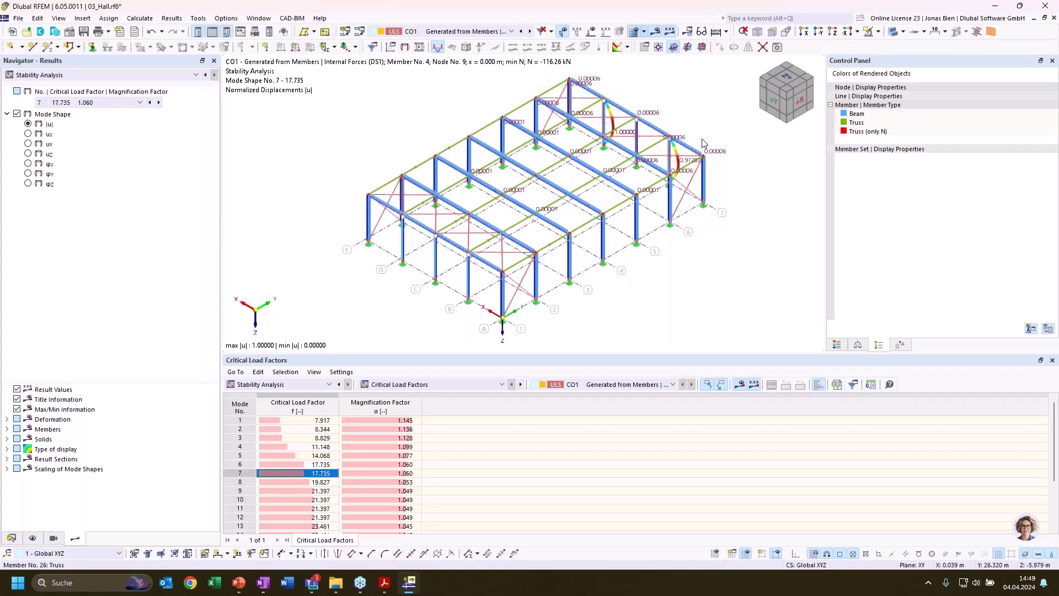
pyautogui.keyDown('ctrl'); pyautogui.moveTo(753, 197); pyautogui.dragTo(502, 164, button='middle'); pyautogui.keyUp('ctrl')
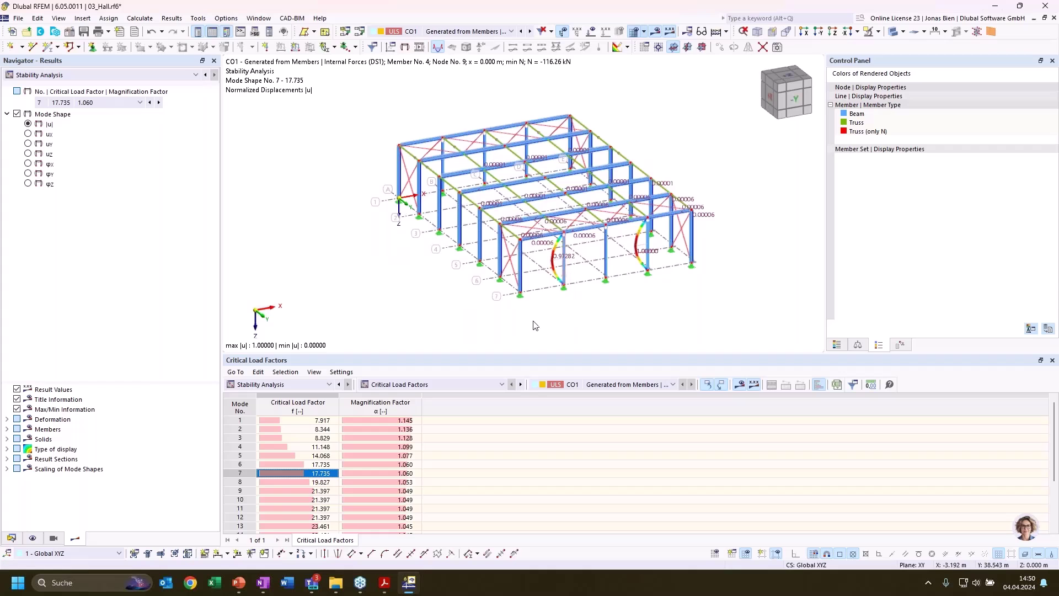
pyautogui.keyDown('ctrl'); pyautogui.moveTo(552, 318); pyautogui.dragTo(756, 301, button='middle'); pyautogui.keyUp('ctrl')
pyautogui.click(289, 491)
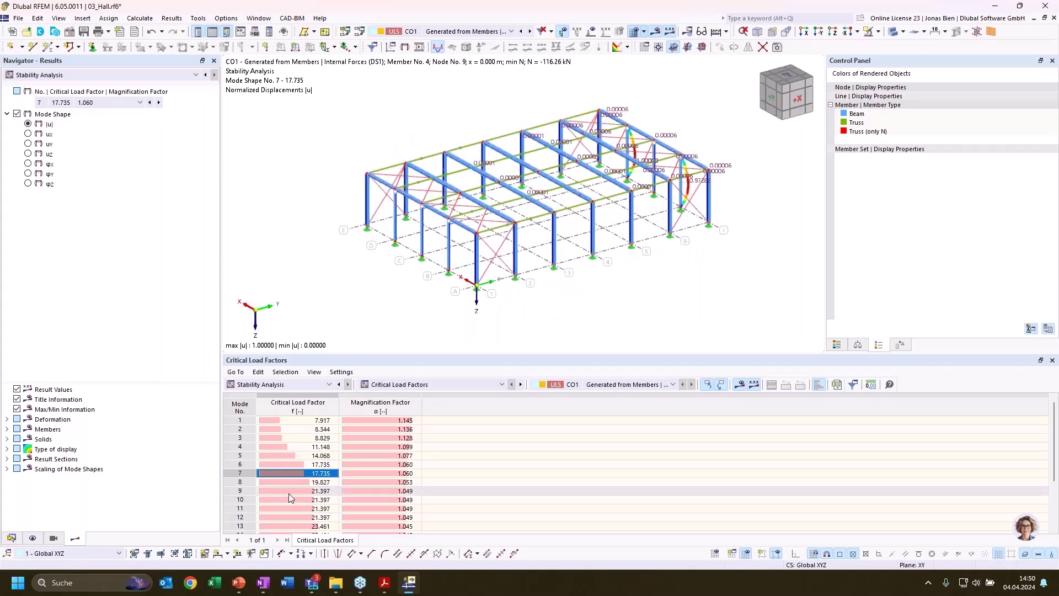
pyautogui.scroll(3, 499, 196)
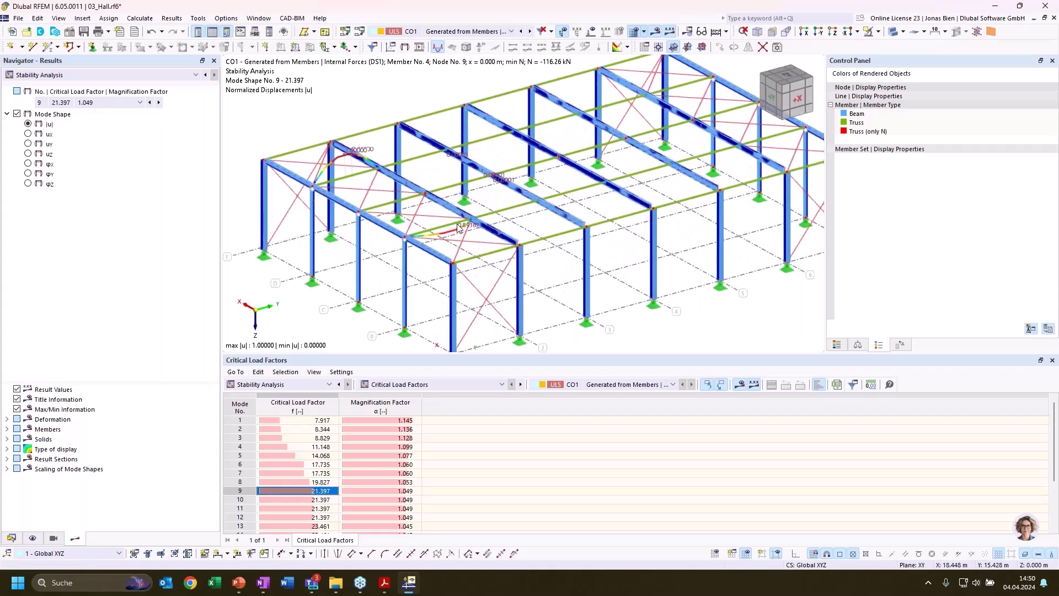
pyautogui.scroll(-3, 585, 200)
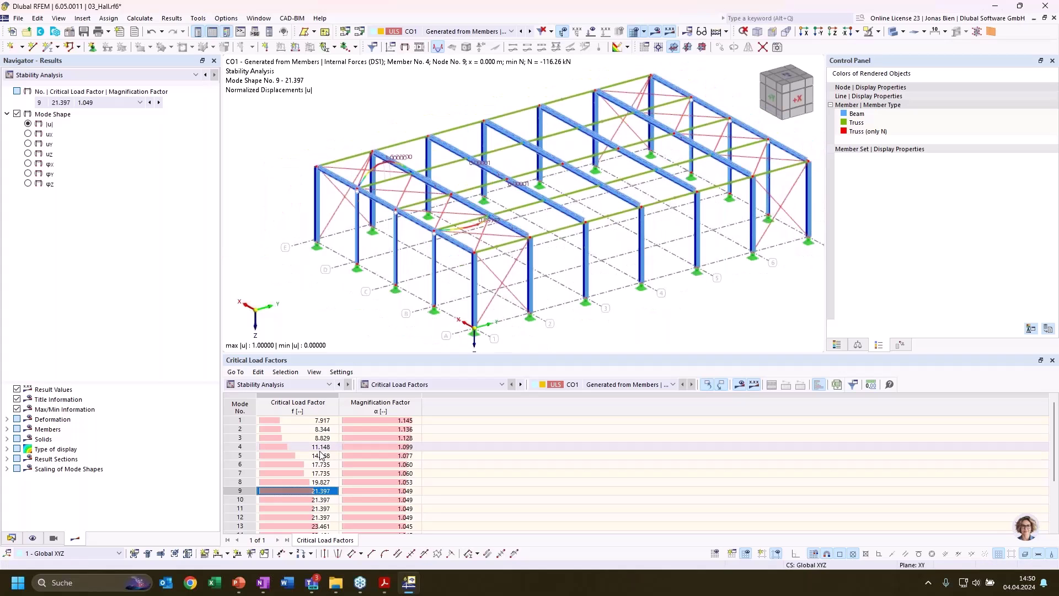
# - Return to the stability results by member and check member 4's effective lengths and effective length factors
pyautogui.click(407, 385)
pyautogui.click(422, 417)
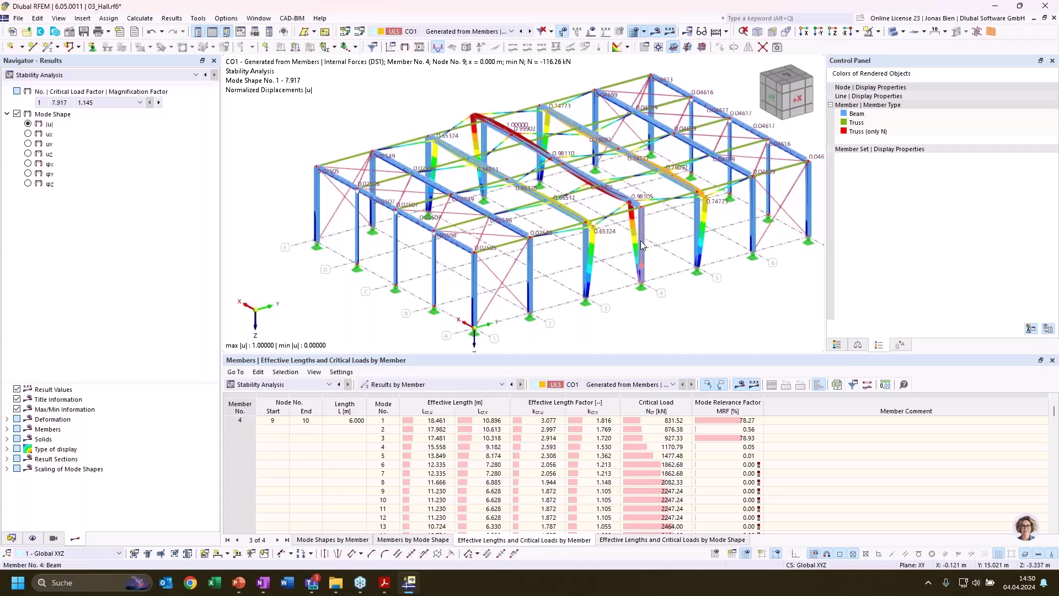
pyautogui.moveTo(642, 245)
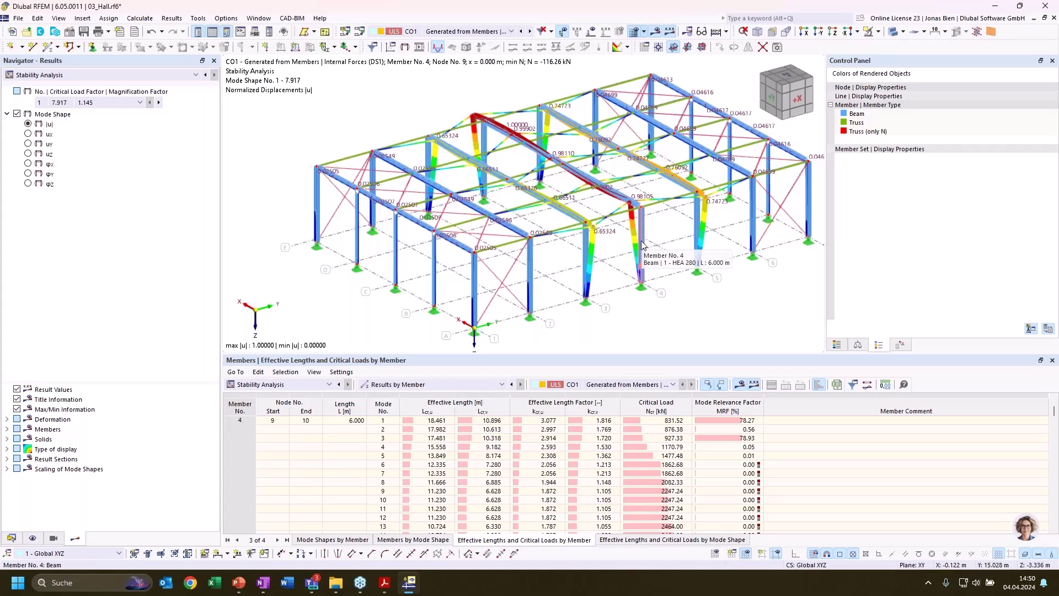
pyautogui.click(483, 429)
pyautogui.click(549, 420)
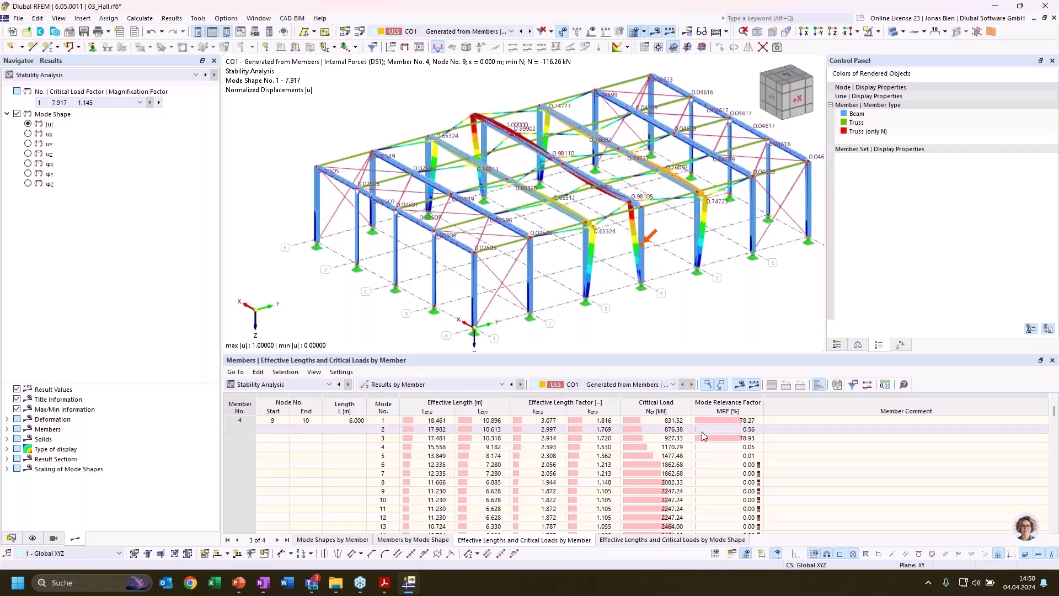
# - Compare member 4's mode relevance factors across the modes, focusing on modes 1 and 3
pyautogui.scroll(-3, 719, 431)
pyautogui.scroll(3, 724, 470)
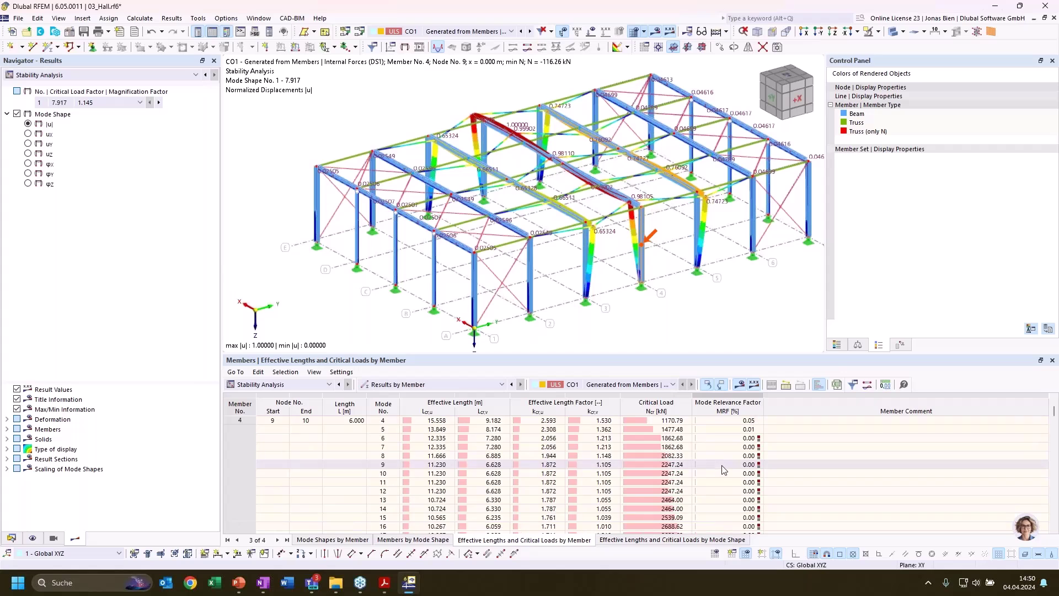
pyautogui.scroll(1, 730, 433)
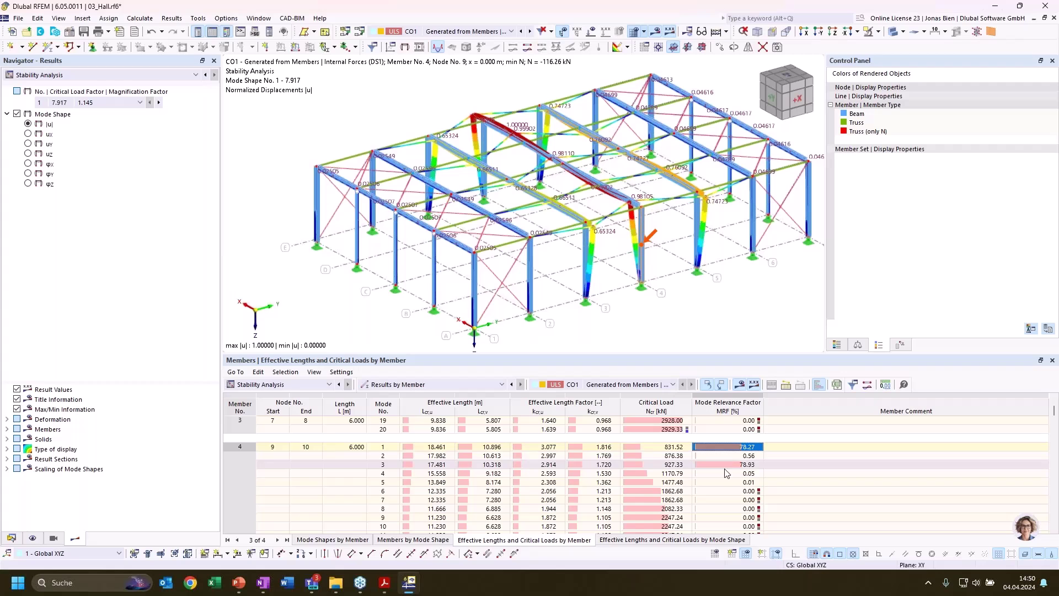
pyautogui.click(725, 465)
pyautogui.click(732, 447)
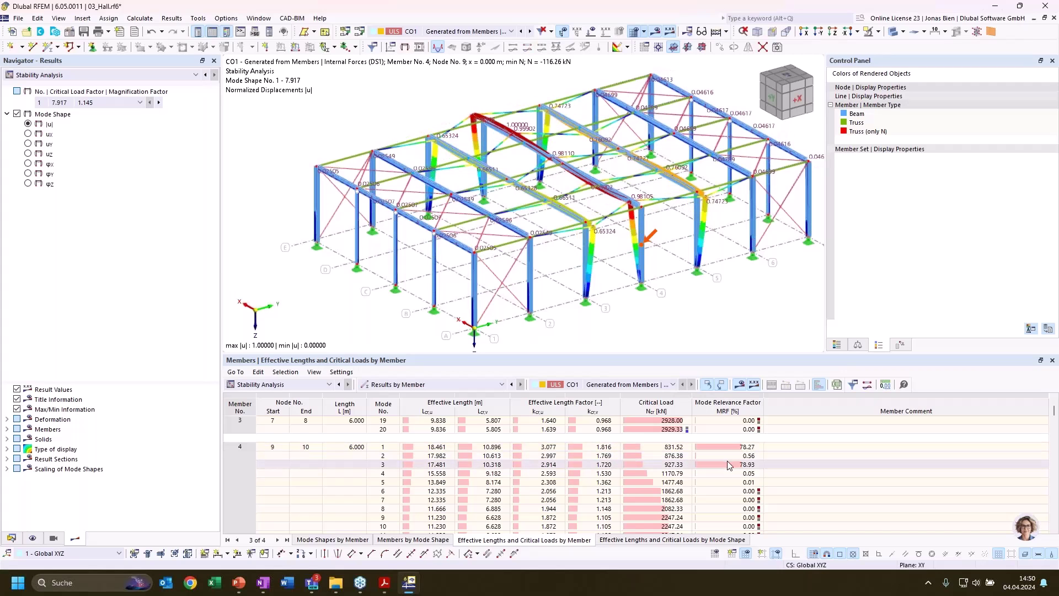
pyautogui.click(728, 465)
pyautogui.click(733, 446)
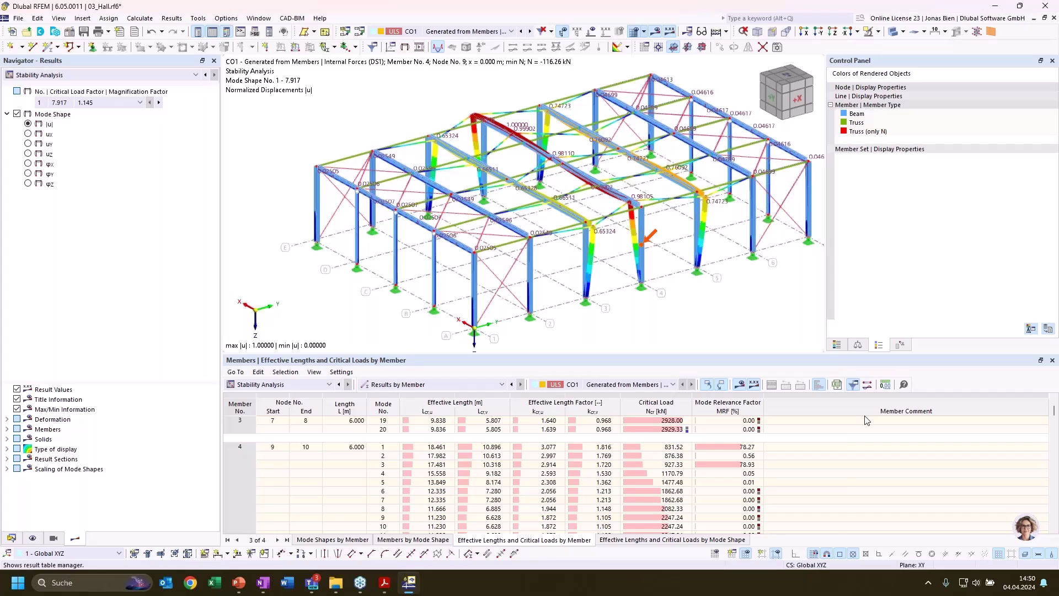
# - Filter the effective lengths and critical loads by member to rows with a mode relevance factor (MRF) greater than 20 %
pyautogui.click(854, 385)
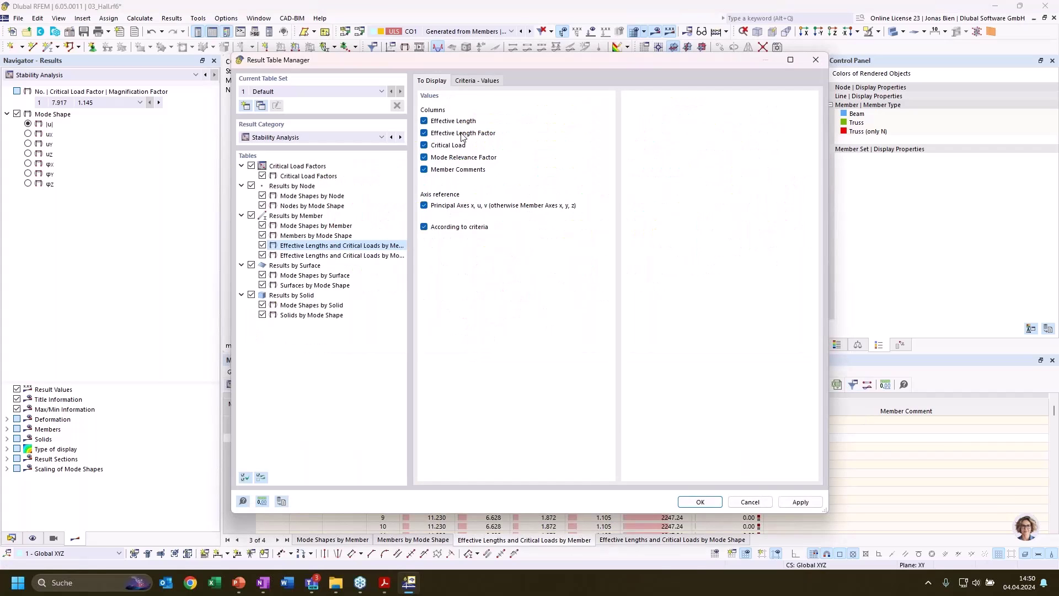
pyautogui.click(477, 81)
pyautogui.click(495, 112)
pyautogui.click(525, 162)
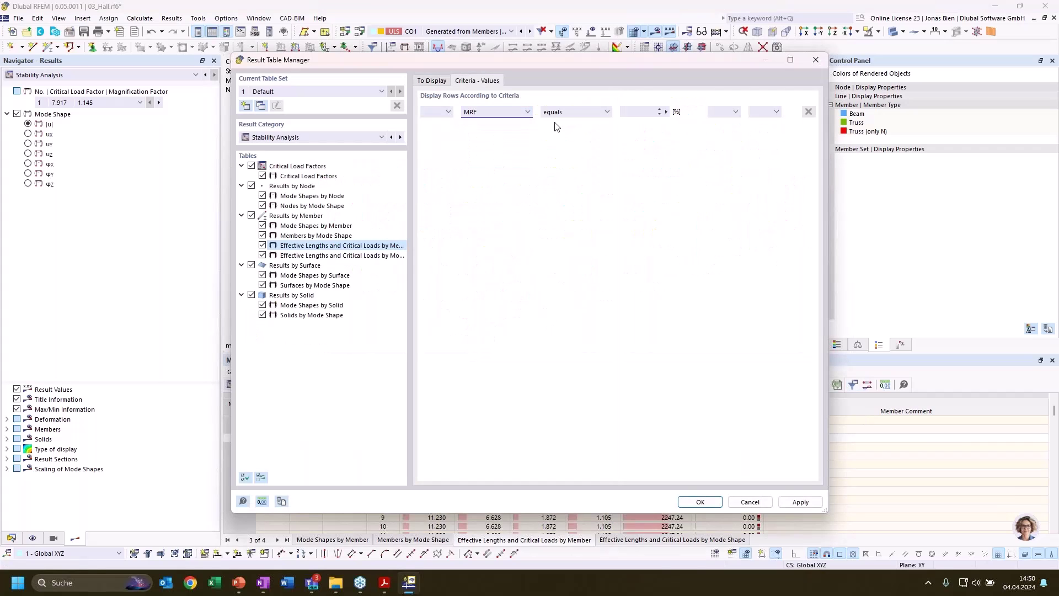
pyautogui.click(572, 112)
pyautogui.click(579, 140)
pyautogui.write('20')
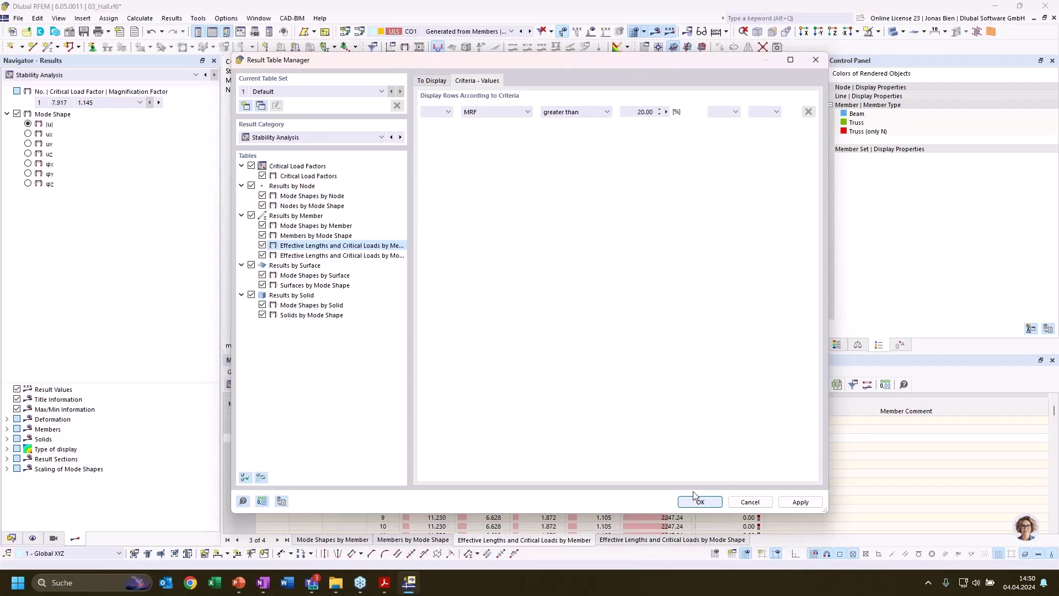
pyautogui.click(698, 501)
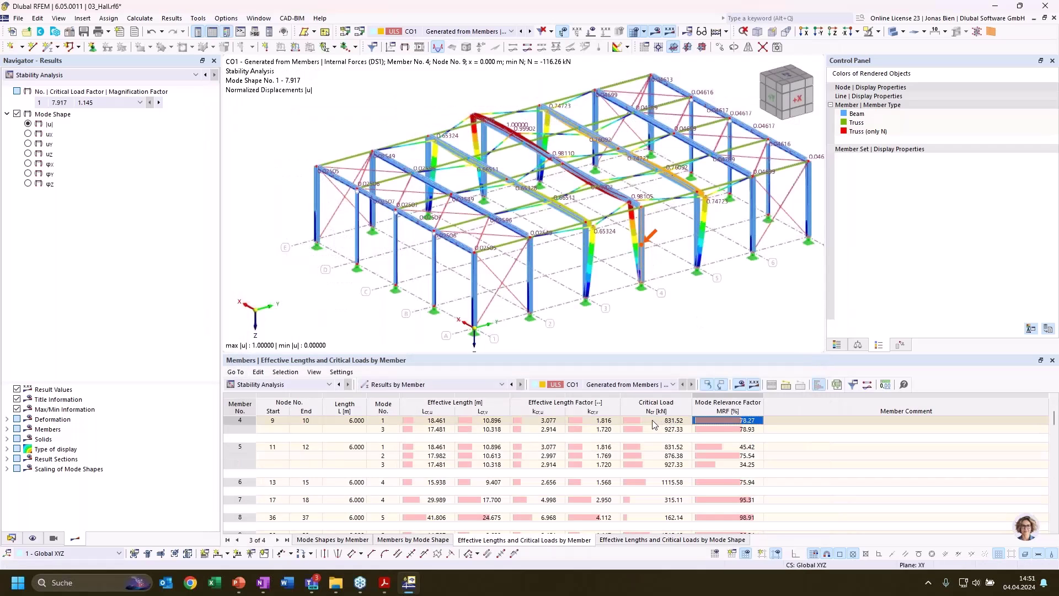
# - Check member 4's mode 1 critical load, mode relevance factor and effective length factor against its buckled column in the hall model
pyautogui.click(649, 421)
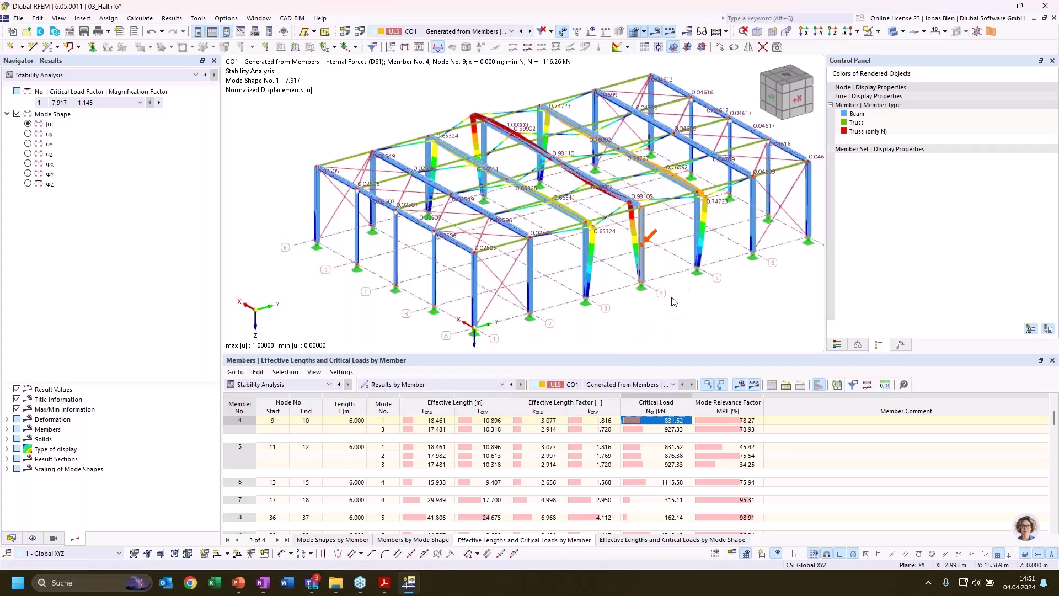
pyautogui.keyDown('ctrl'); pyautogui.moveTo(675, 301); pyautogui.dragTo(729, 316, button='middle'); pyautogui.keyUp('ctrl')
pyautogui.scroll(5, 675, 190)
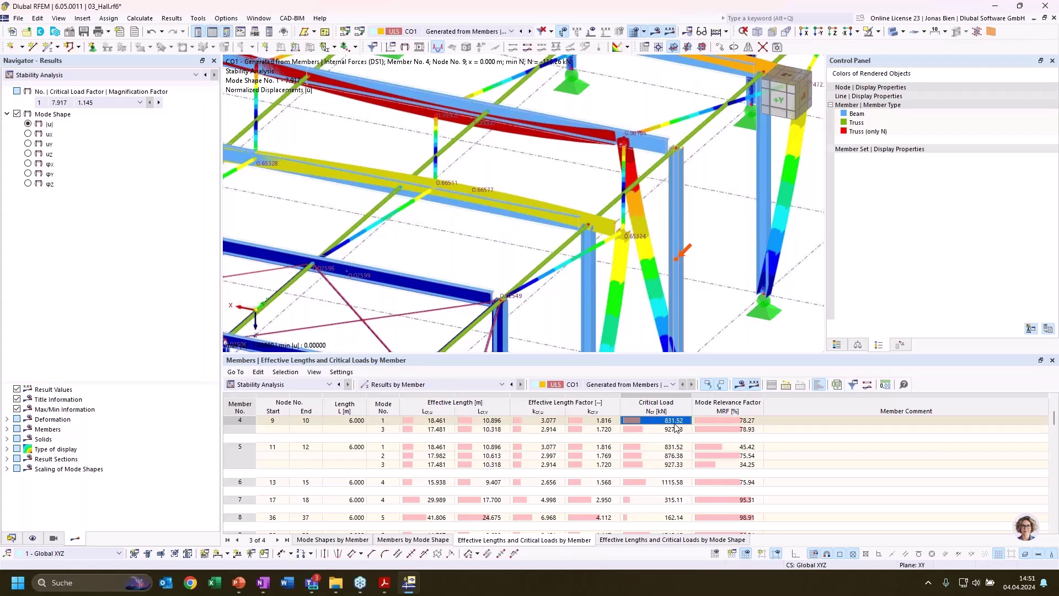
pyautogui.click(748, 421)
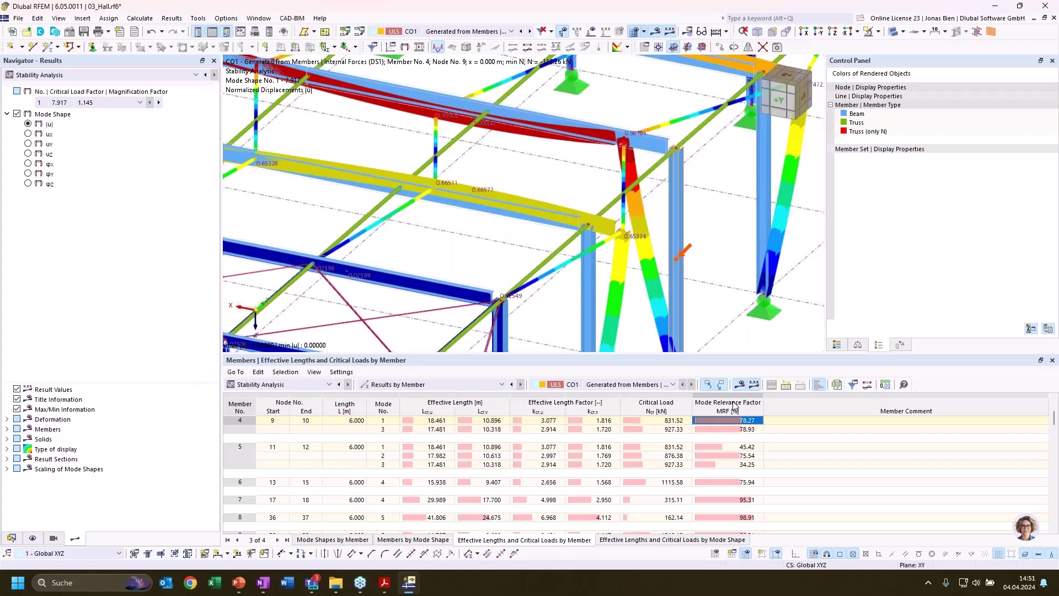
pyautogui.click(554, 422)
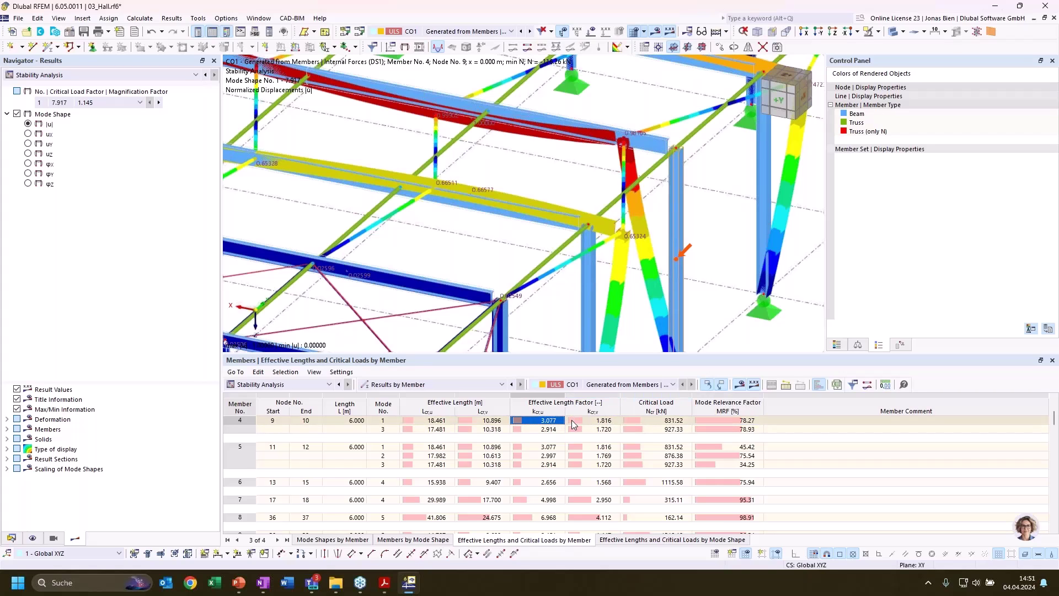
pyautogui.keyDown('ctrl'); pyautogui.moveTo(717, 273); pyautogui.dragTo(686, 232, button='middle'); pyautogui.keyUp('ctrl')
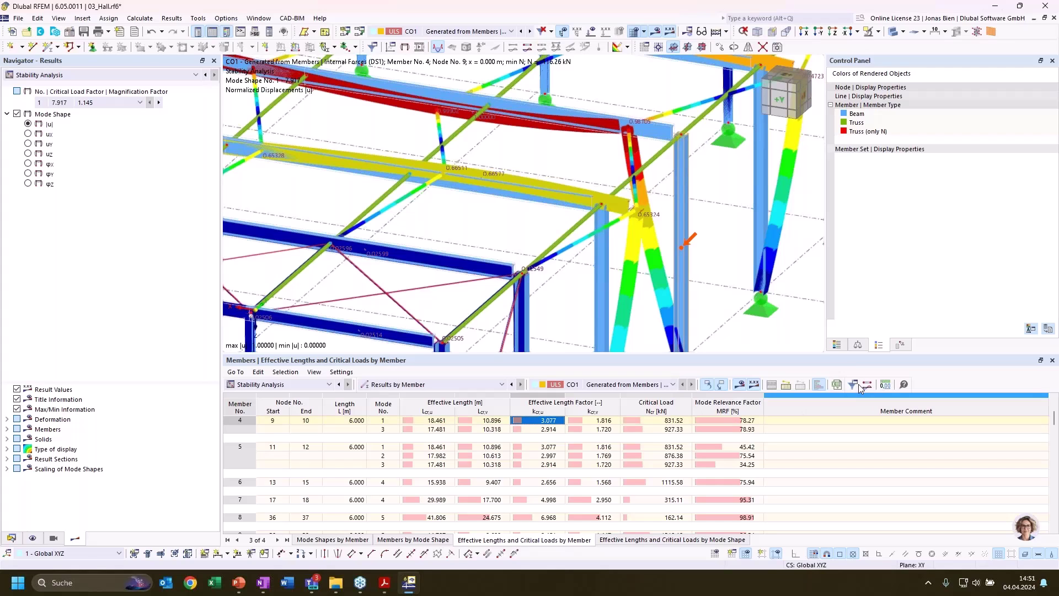
pyautogui.moveTo(721, 268); pyautogui.dragTo(718, 269, button='middle')
pyautogui.scroll(-4, 717, 269)
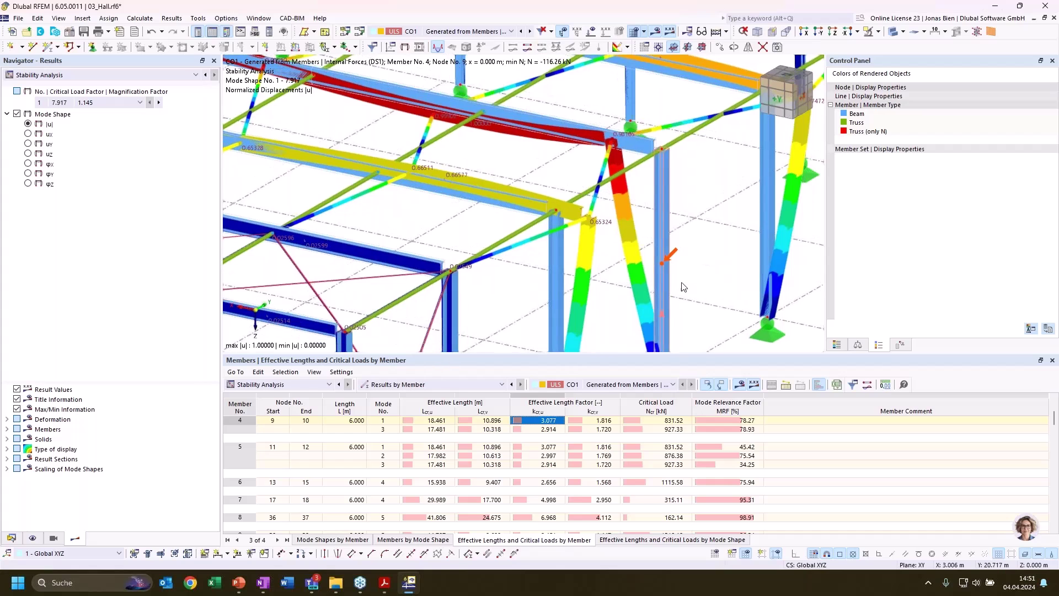
pyautogui.scroll(-4, 708, 275)
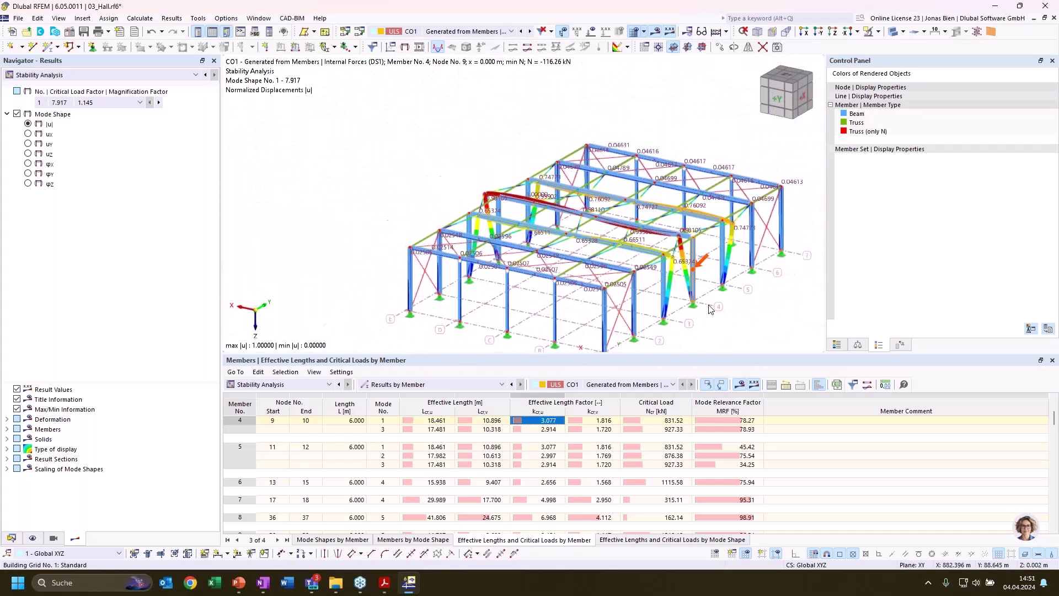
pyautogui.moveTo(731, 301); pyautogui.dragTo(680, 262, button='middle')
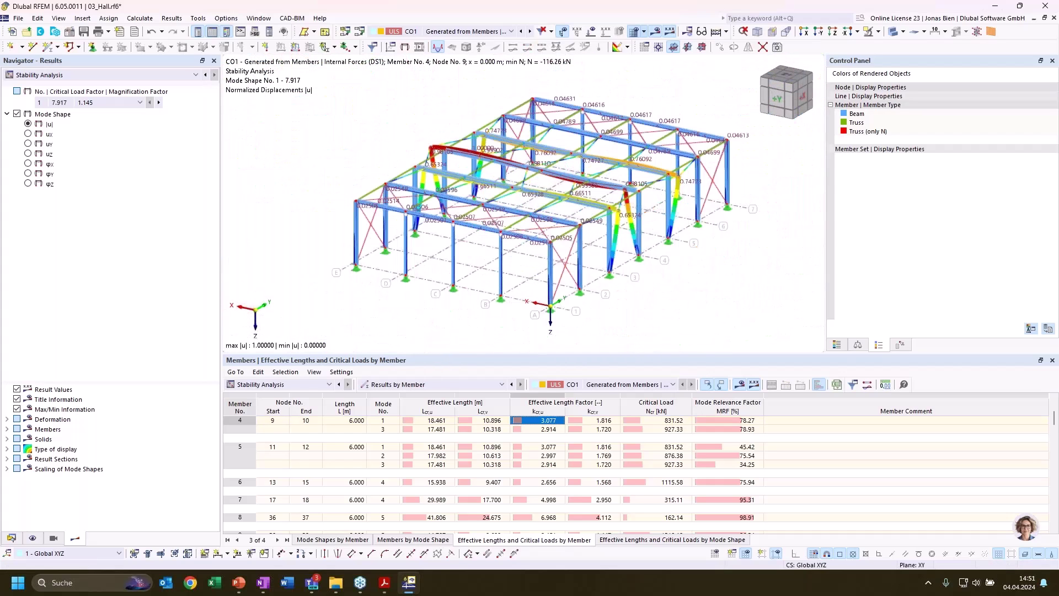
# - Switch to the PowerPoint presentation, review the slide on stability modes of beams, and return to RFEM
pyautogui.hotkey('alt', 'Tab')
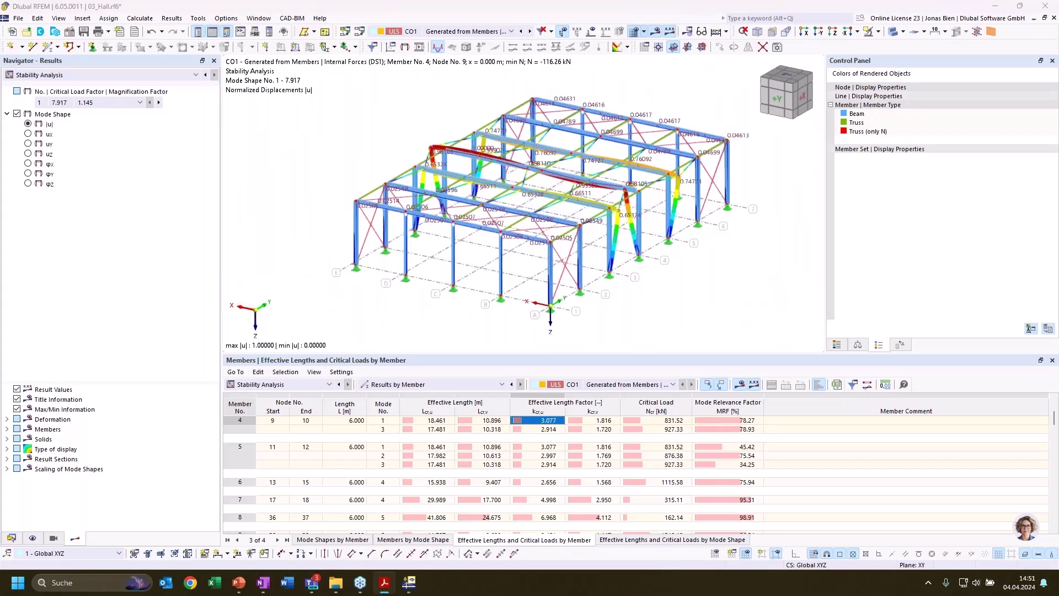
pyautogui.click(728, 296)
pyautogui.keyDown('ctrl'); pyautogui.moveTo(766, 277); pyautogui.dragTo(764, 278, button='middle'); pyautogui.keyUp('ctrl')
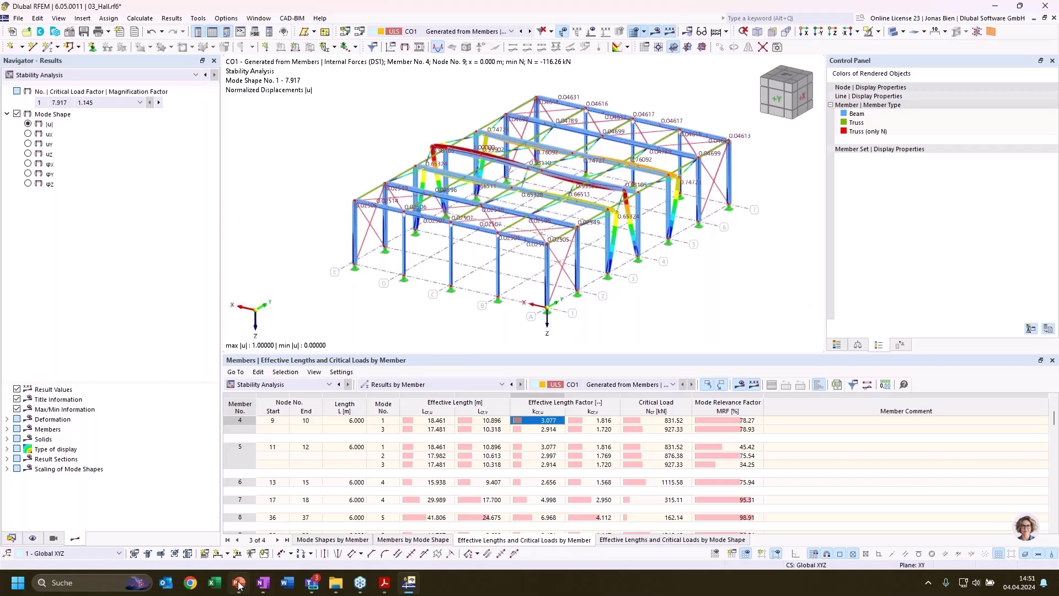
pyautogui.moveTo(241, 589)
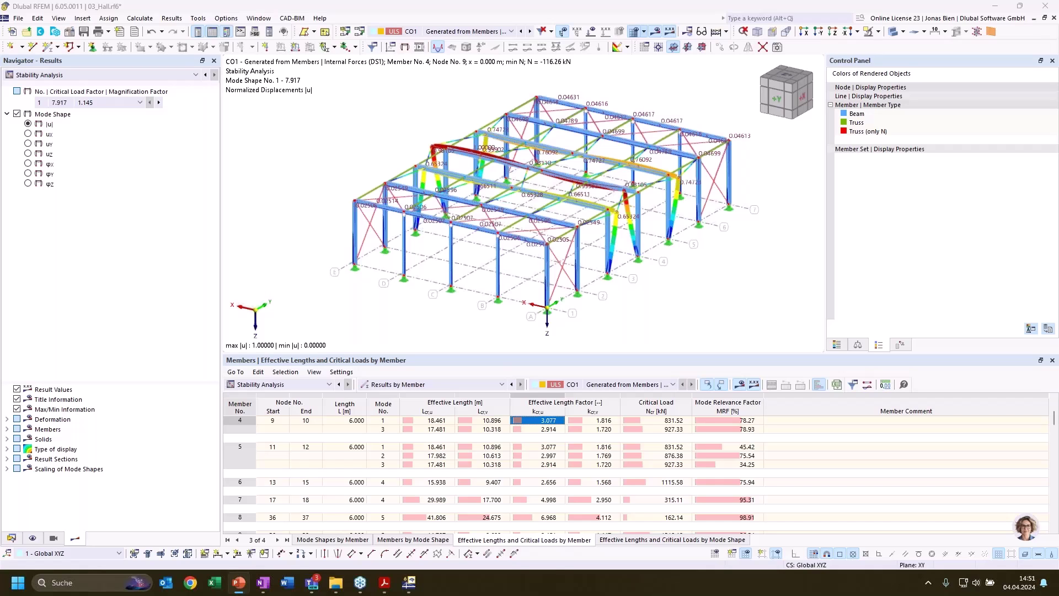
pyautogui.hotkey('alt', 'Tab')
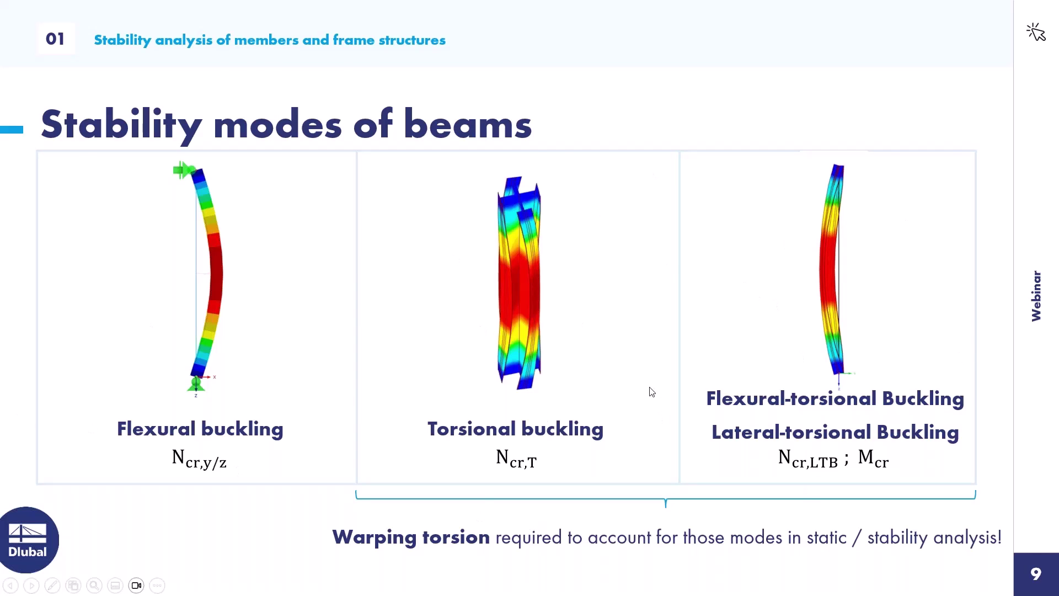
pyautogui.press('Escape')
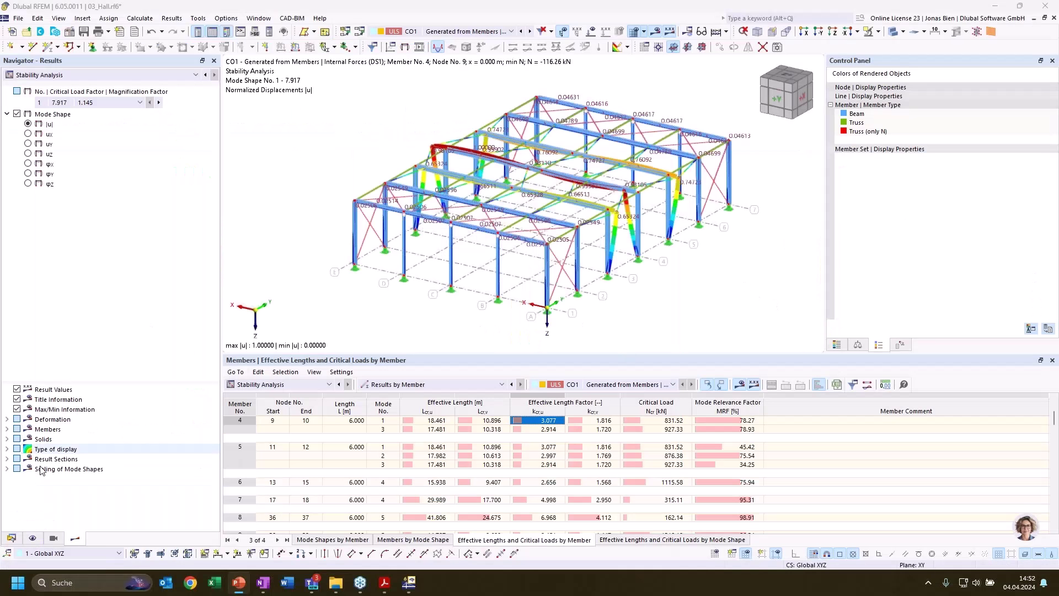
# - Collapse 03_Hall in the project data and activate the 04_LTB basic model
pyautogui.click(11, 538)
pyautogui.click(7, 102)
pyautogui.doubleClick(39, 112)
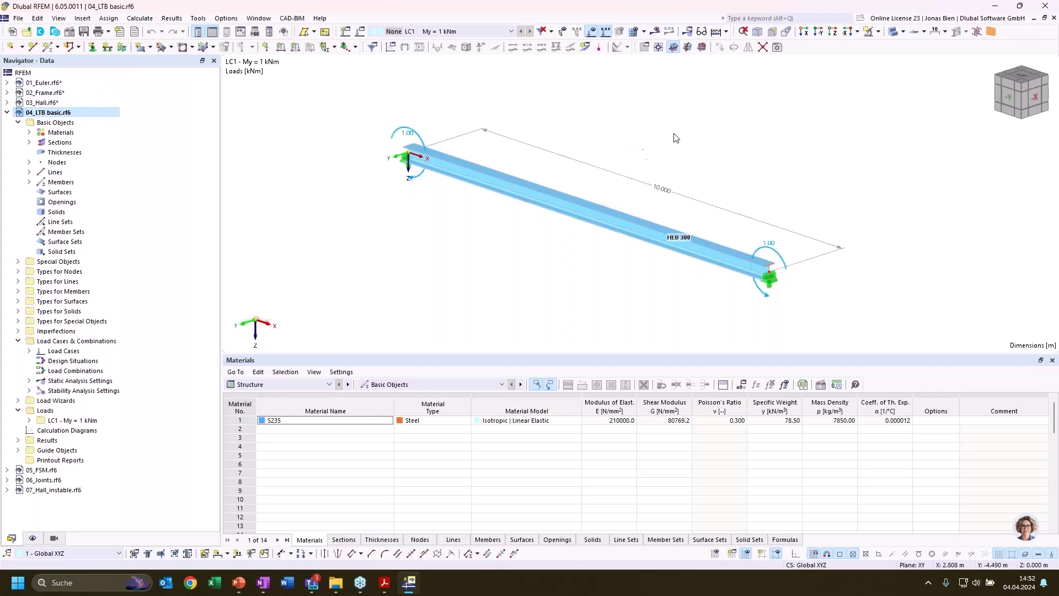
pyautogui.moveTo(668, 136); pyautogui.dragTo(674, 136, button='middle')
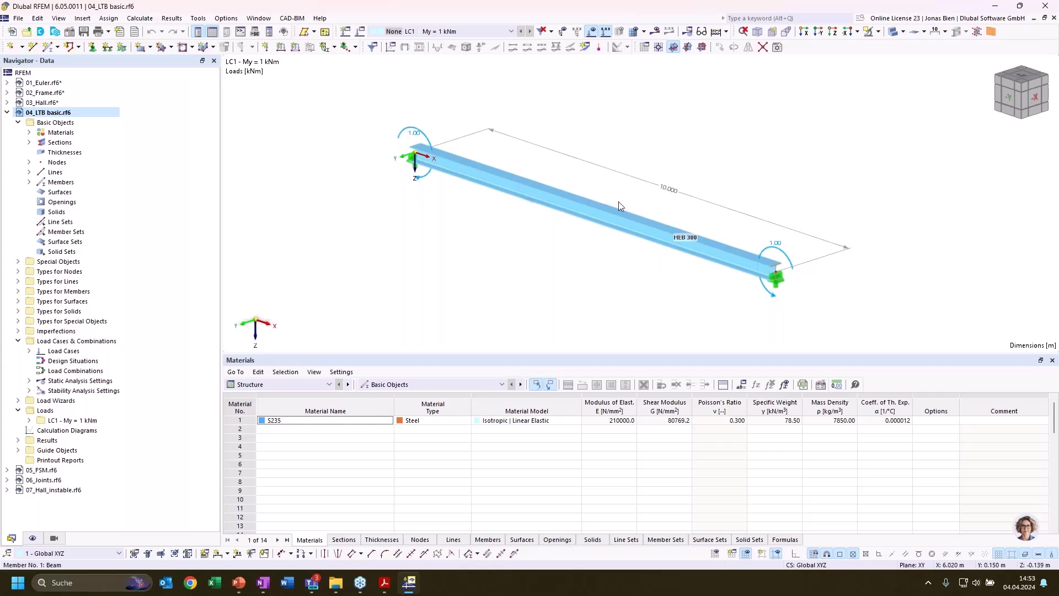
# - Check the base data of 04_LTB basic for the Structure Stability and Torsional Warping (7 DOF) add-ons
pyautogui.rightClick(56, 113)
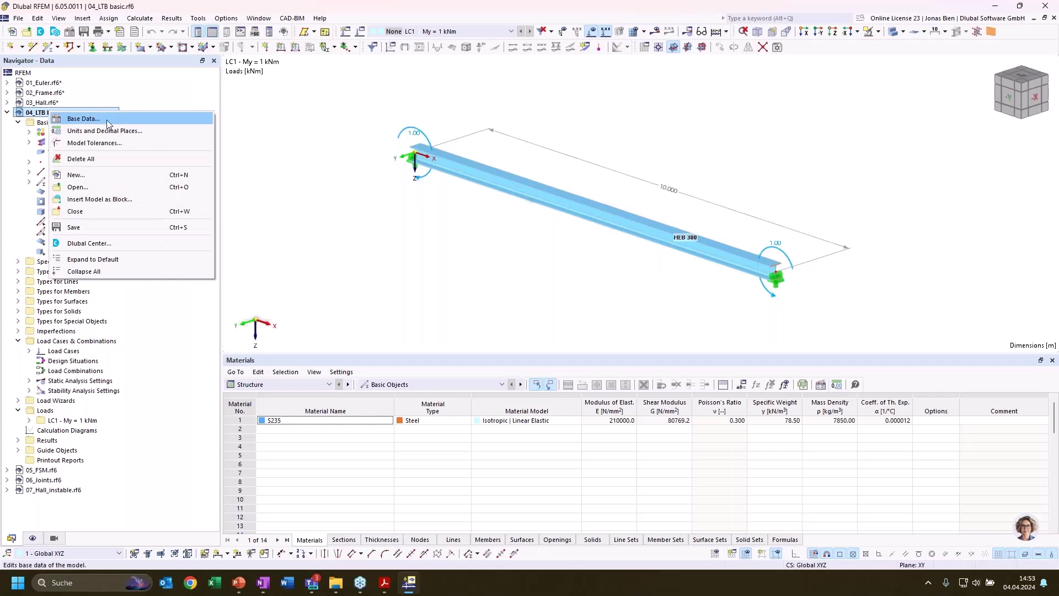
pyautogui.click(107, 119)
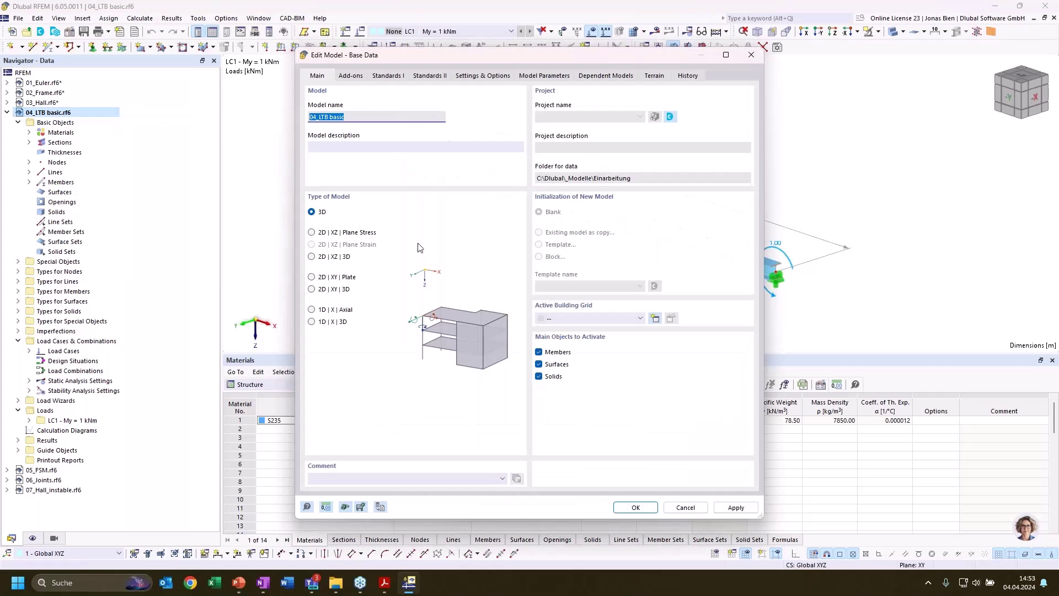
pyautogui.click(352, 76)
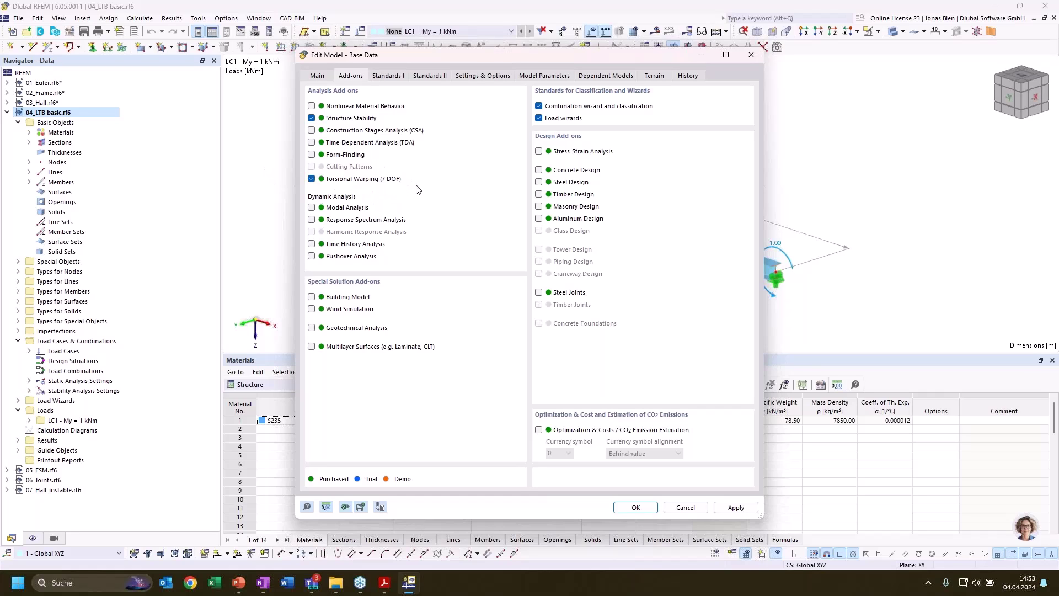
pyautogui.click(636, 508)
pyautogui.moveTo(687, 144); pyautogui.dragTo(677, 148, button='middle')
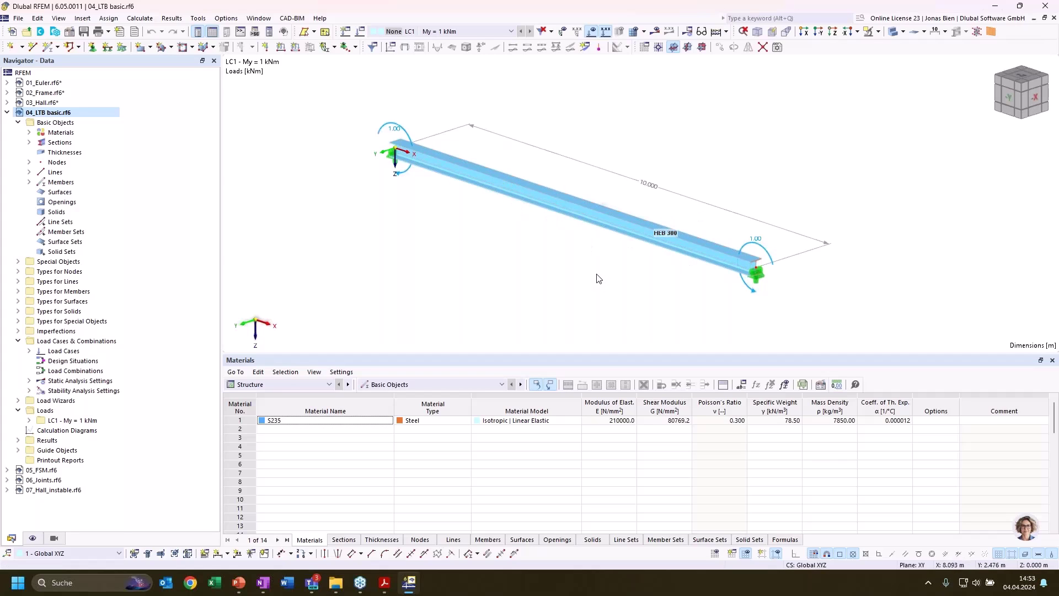
pyautogui.scroll(-1, 640, 283)
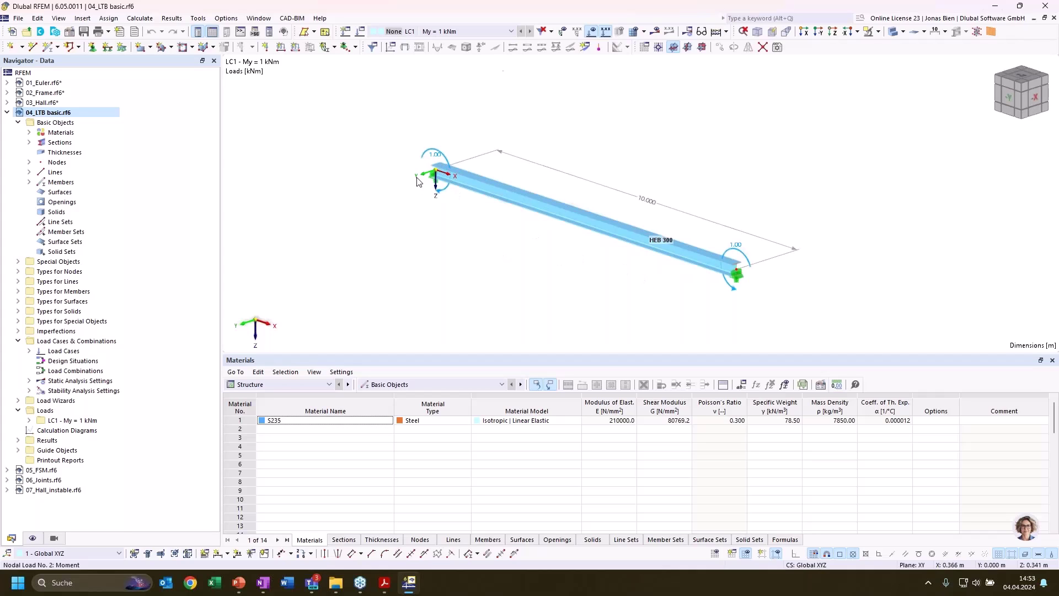
# - Calculate the beam's LC1 results and try to switch the result tables to Stability Analysis
pyautogui.click(660, 31)
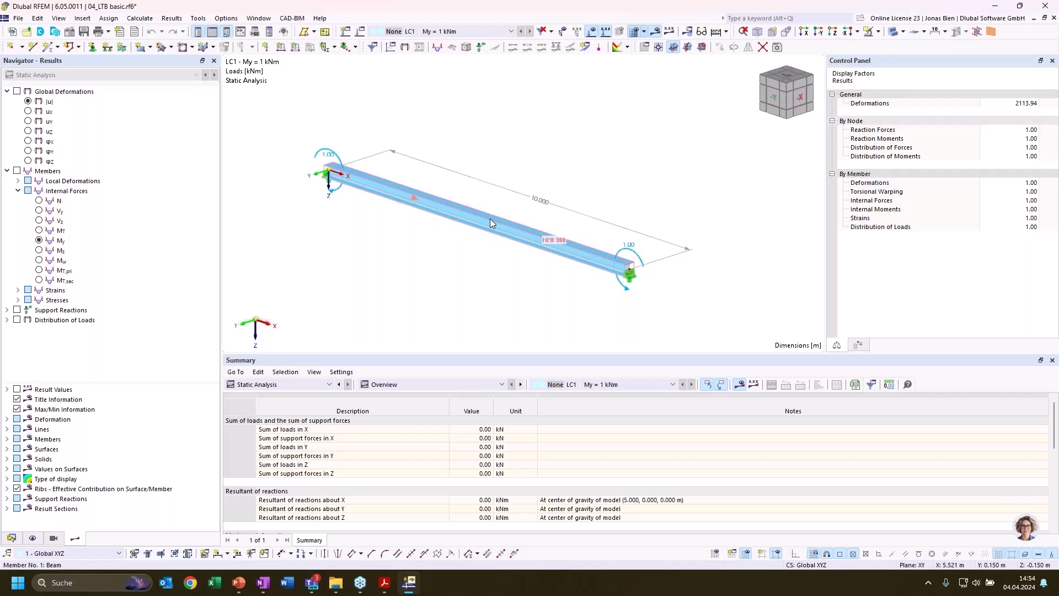
pyautogui.click(286, 385)
pyautogui.click(263, 456)
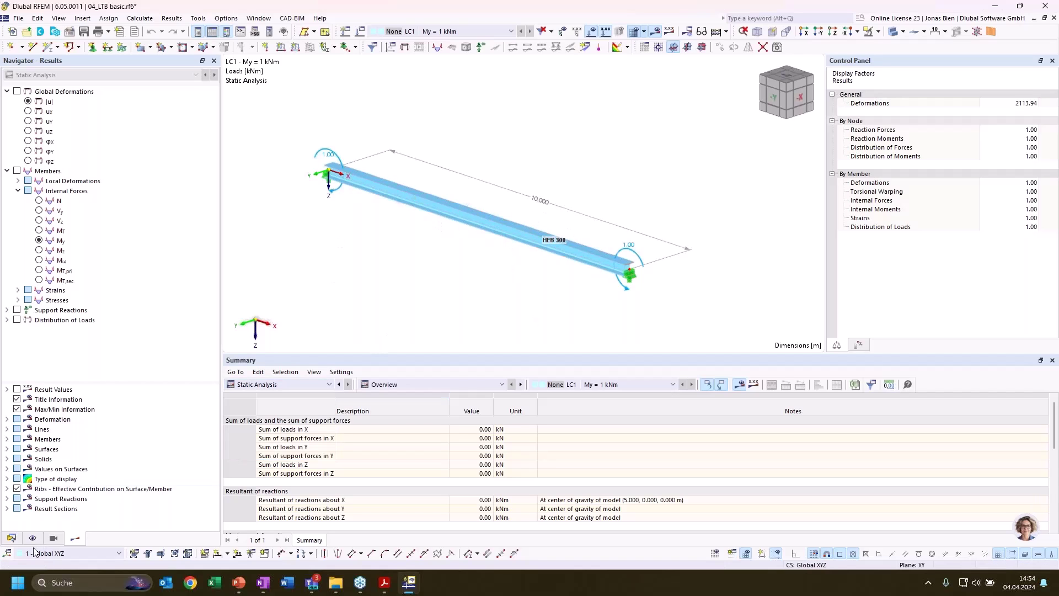
# - Activate the critical load calculation for LC1 with the ST1 linear Lanczos eigenvalue method and calculate the load case
pyautogui.click(11, 538)
pyautogui.click(63, 351)
pyautogui.click(29, 351)
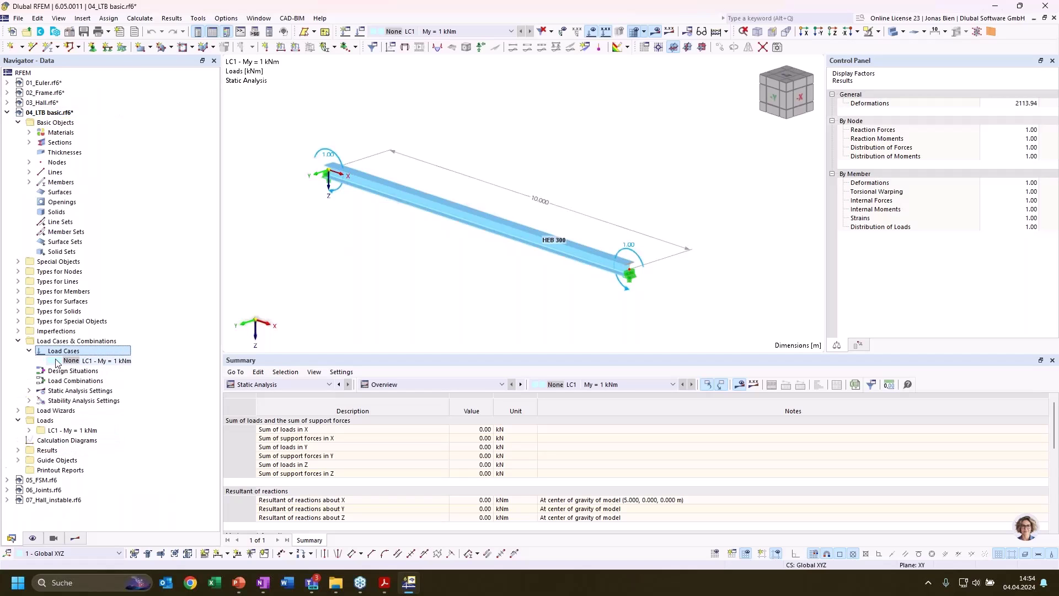
pyautogui.click(97, 361)
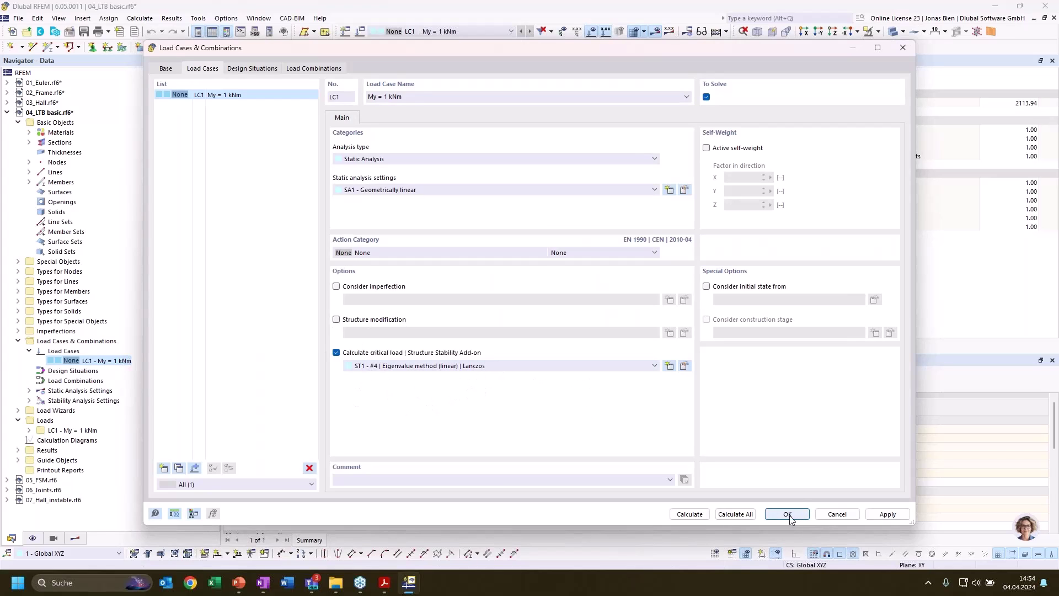
pyautogui.click(690, 513)
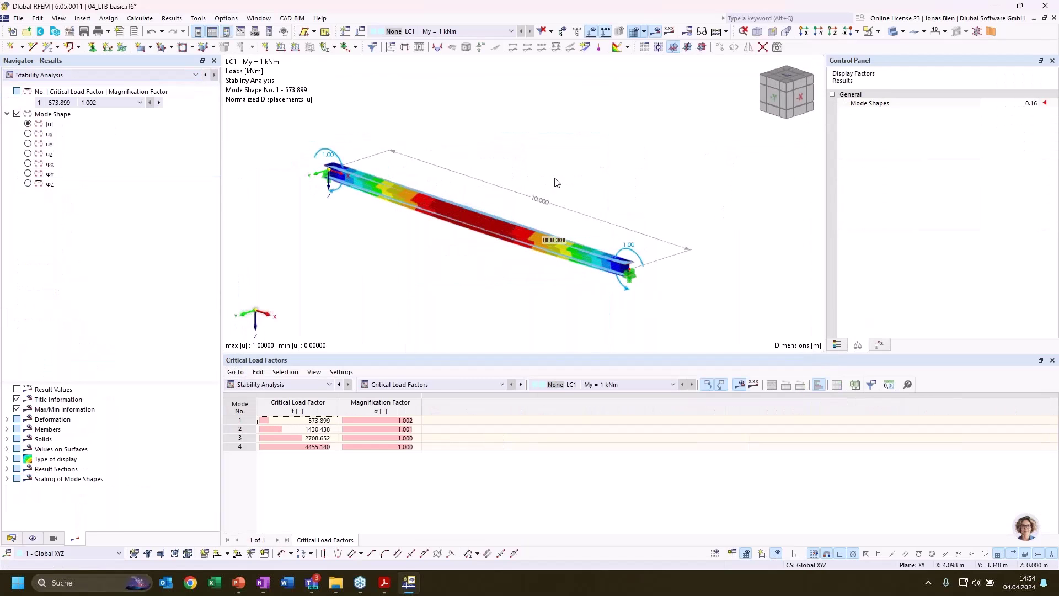
# - Examine the HEB 300 beam's first mode shape from several angles together with its critical load factor
pyautogui.keyDown('ctrl'); pyautogui.moveTo(619, 185); pyautogui.dragTo(533, 154, button='middle'); pyautogui.keyUp('ctrl')
pyautogui.keyDown('ctrl'); pyautogui.moveTo(529, 215); pyautogui.dragTo(579, 180, button='middle'); pyautogui.keyUp('ctrl')
pyautogui.scroll(3, 530, 181)
pyautogui.keyDown('ctrl'); pyautogui.moveTo(548, 181); pyautogui.dragTo(533, 148, button='middle'); pyautogui.keyUp('ctrl')
pyautogui.scroll(-2, 533, 148)
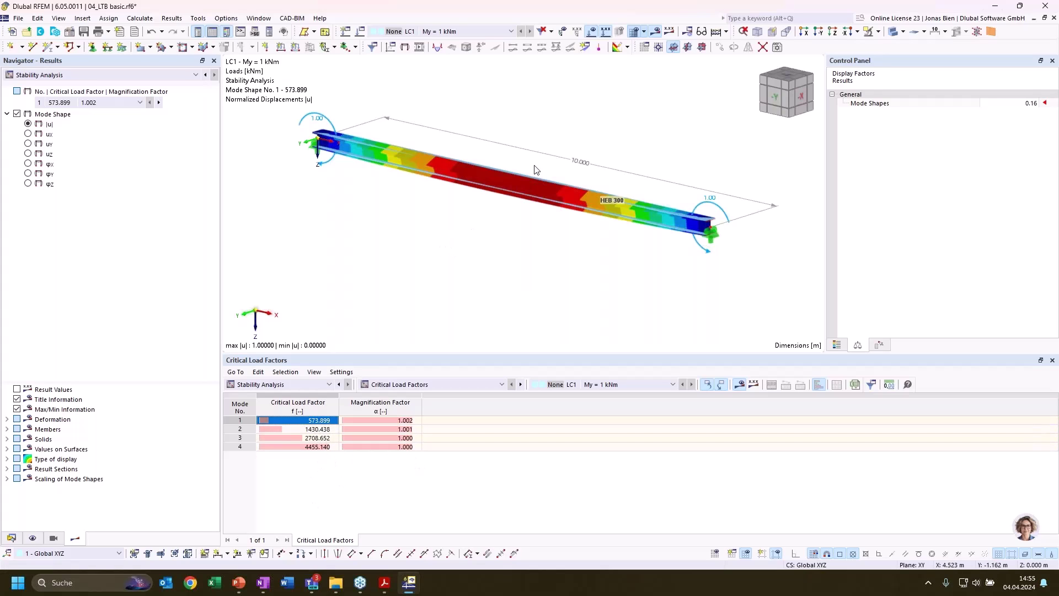
pyautogui.moveTo(579, 122); pyautogui.dragTo(618, 163, button='middle')
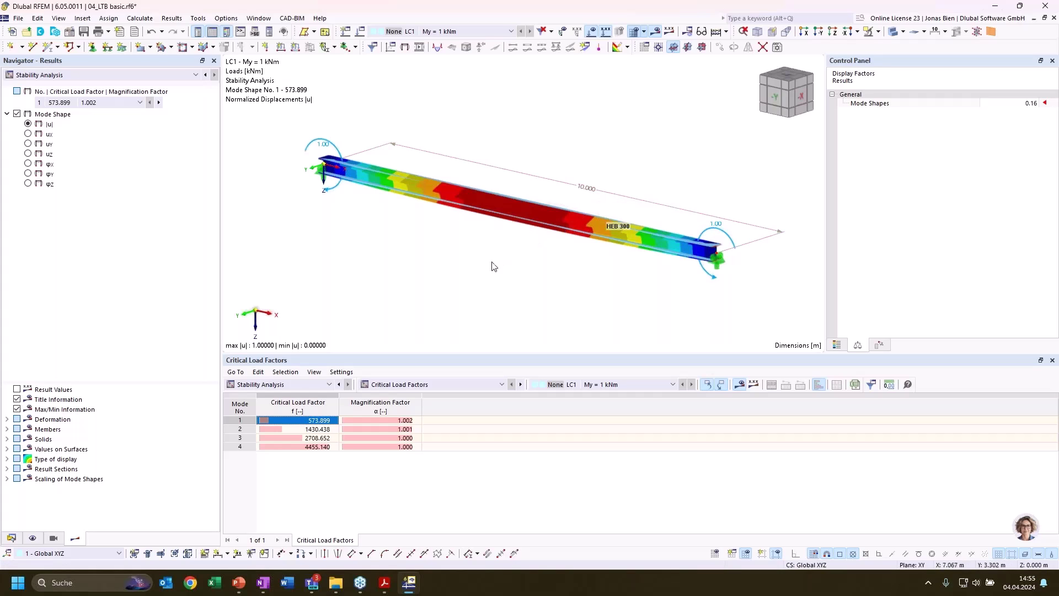
# - Open the global parameters and check the formula-based critical lateral-torsional buckling moment Mcrit
pyautogui.click(38, 19)
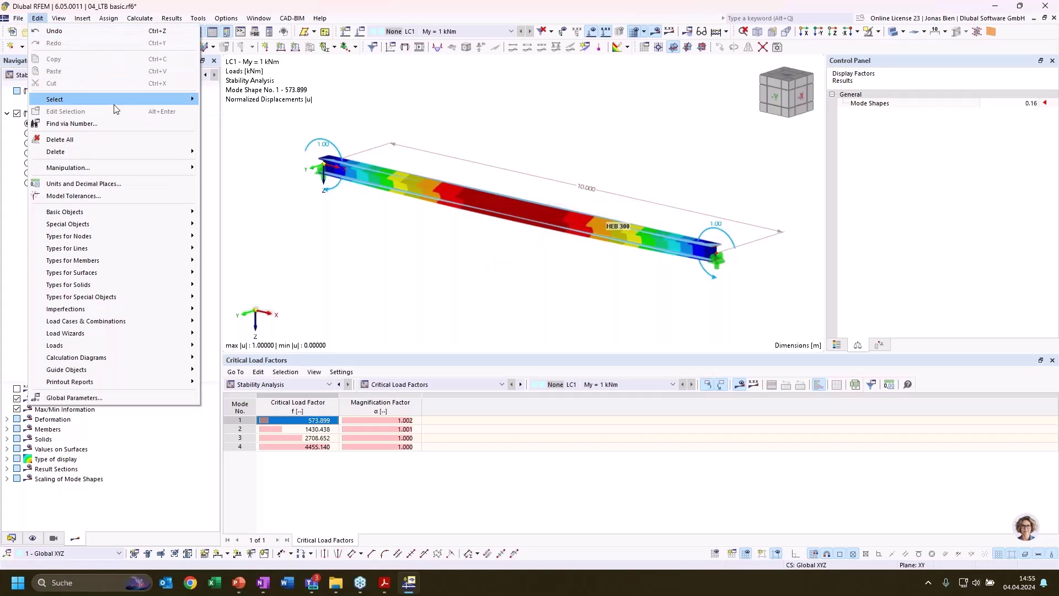
pyautogui.click(86, 401)
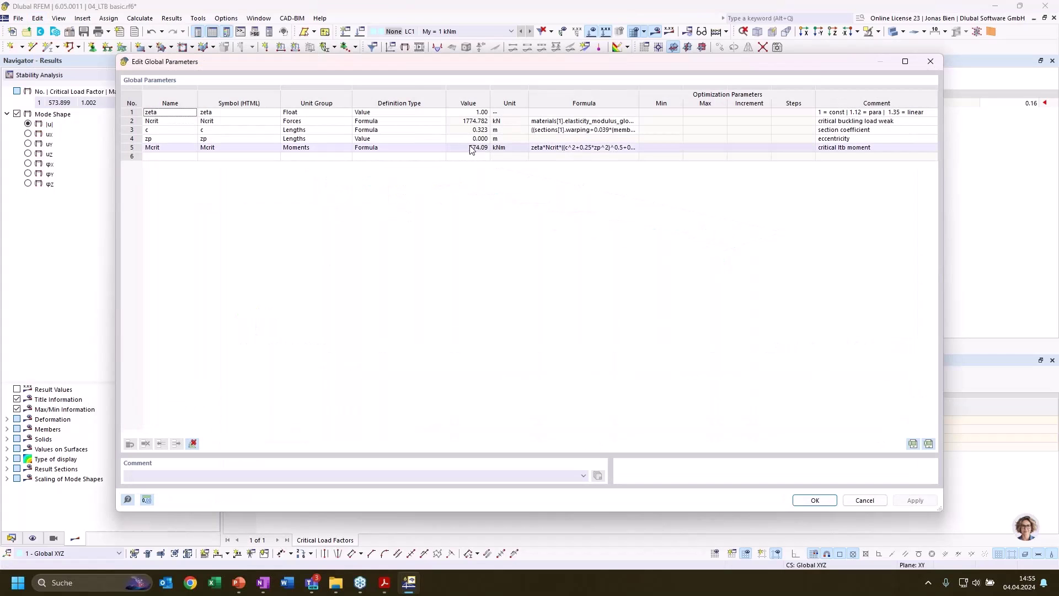
pyautogui.moveTo(398, 55); pyautogui.dragTo(399, 43)
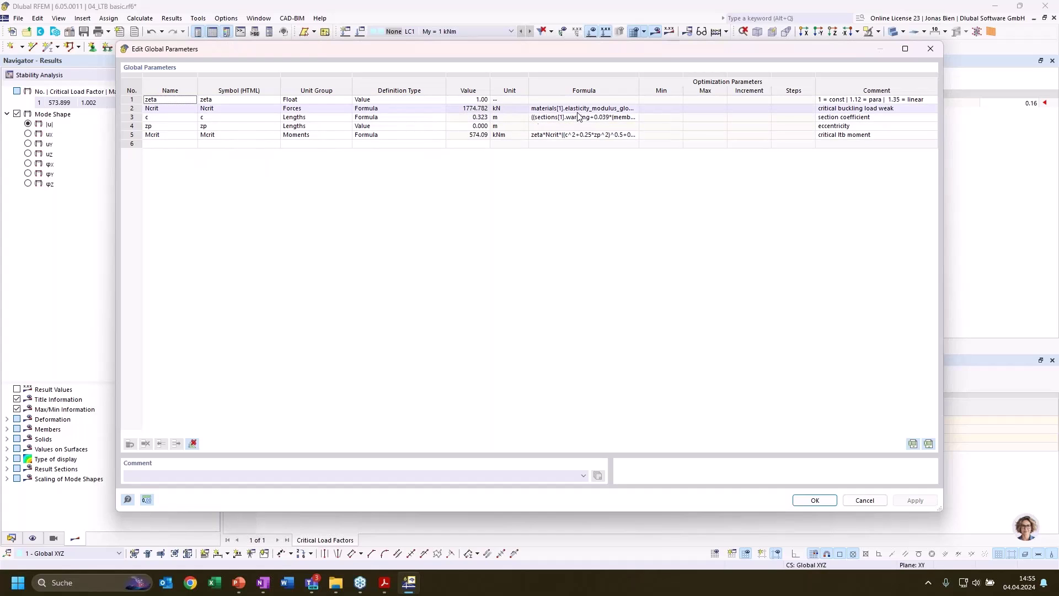
pyautogui.click(439, 135)
pyautogui.click(168, 136)
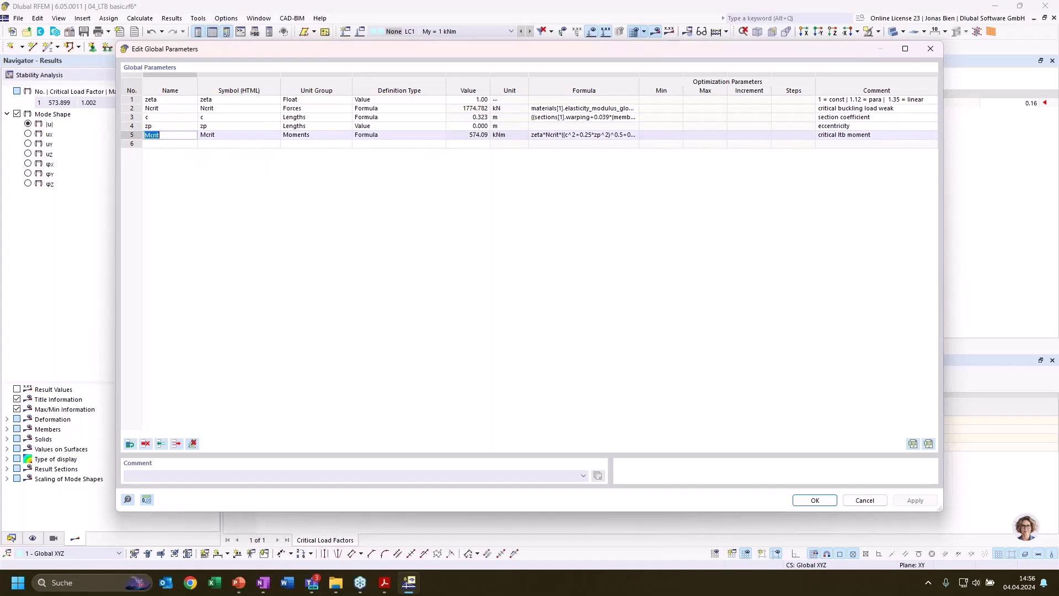
# - Inspect the formula behind Mcrit in the global parameters, then close the formula and the parameter table without changes
pyautogui.click(134, 135)
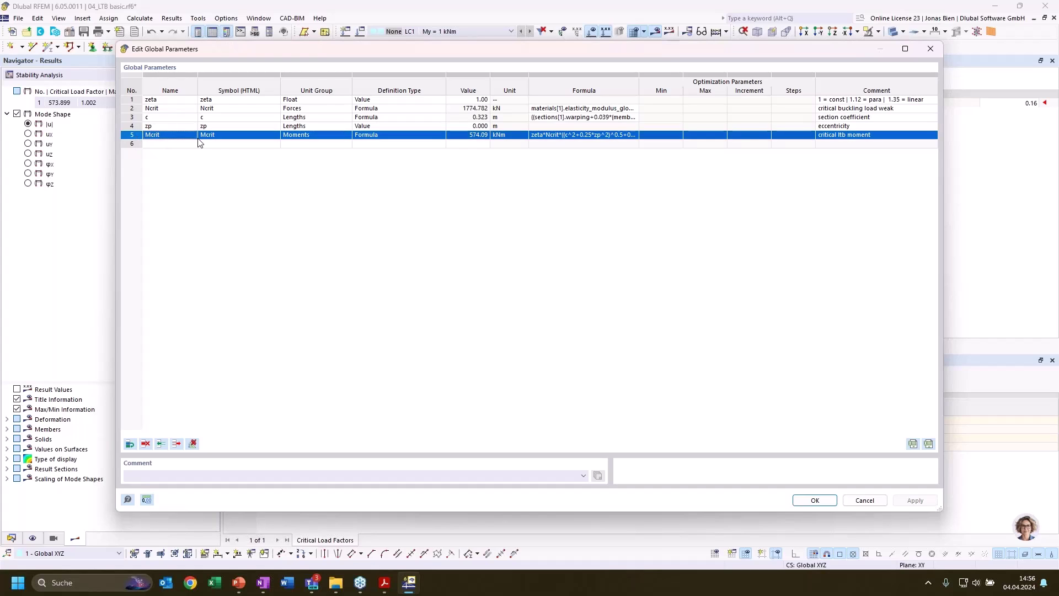
pyautogui.click(352, 183)
pyautogui.click(620, 137)
pyautogui.click(635, 135)
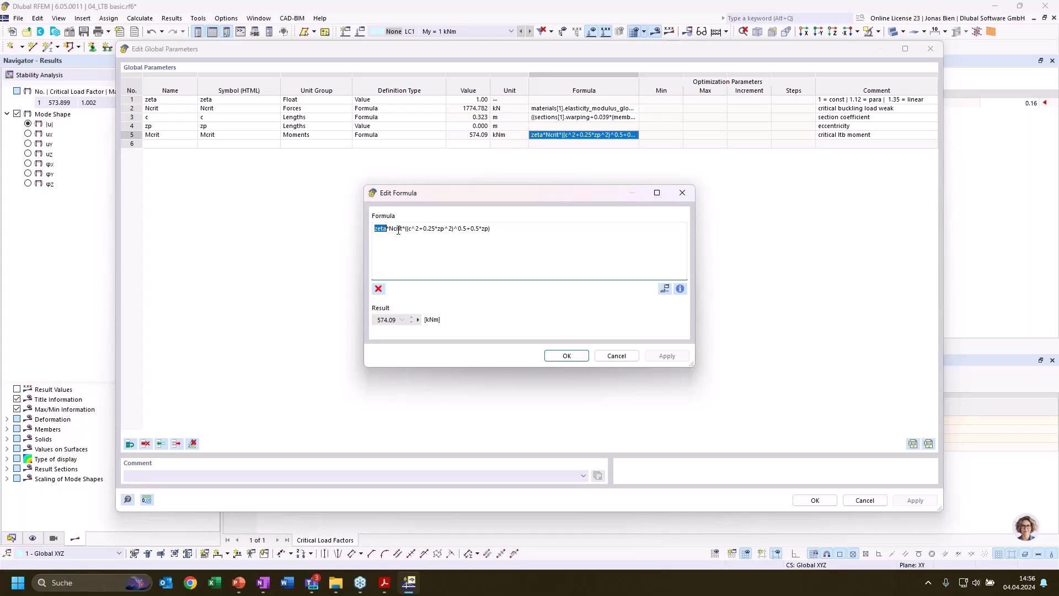
pyautogui.click(409, 247)
pyautogui.click(616, 357)
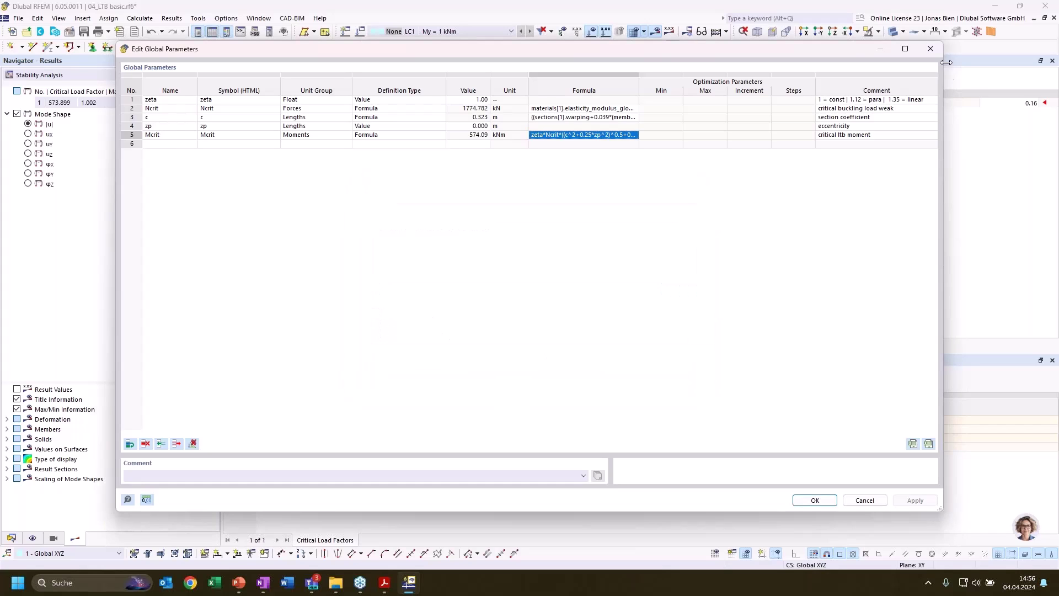
pyautogui.press('Escape')
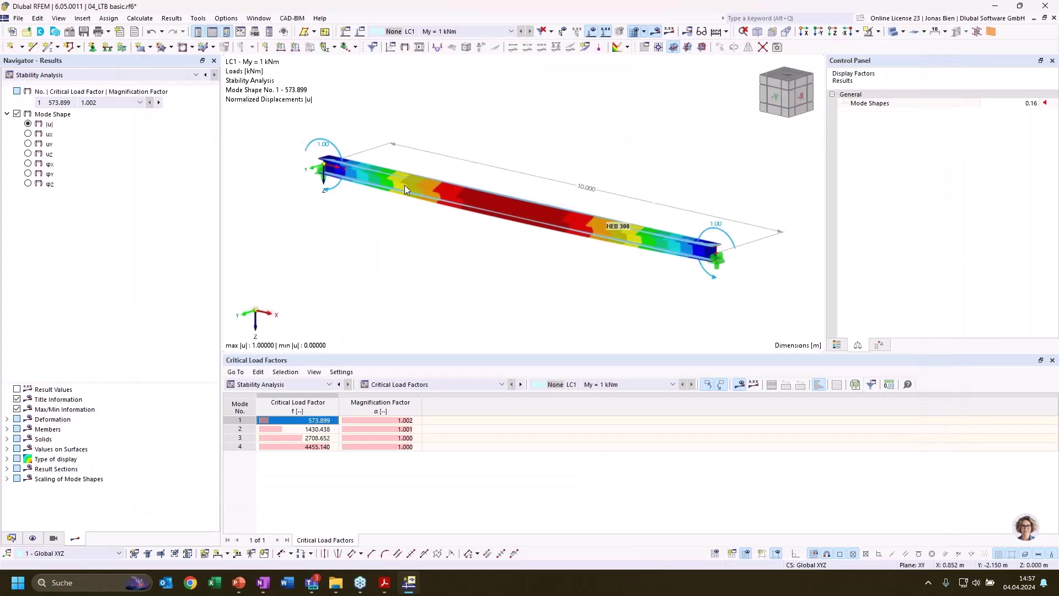
# - Show the console, evaluate Mcrit in it, and compare the result with the critical load factor of mode 1
pyautogui.click(240, 32)
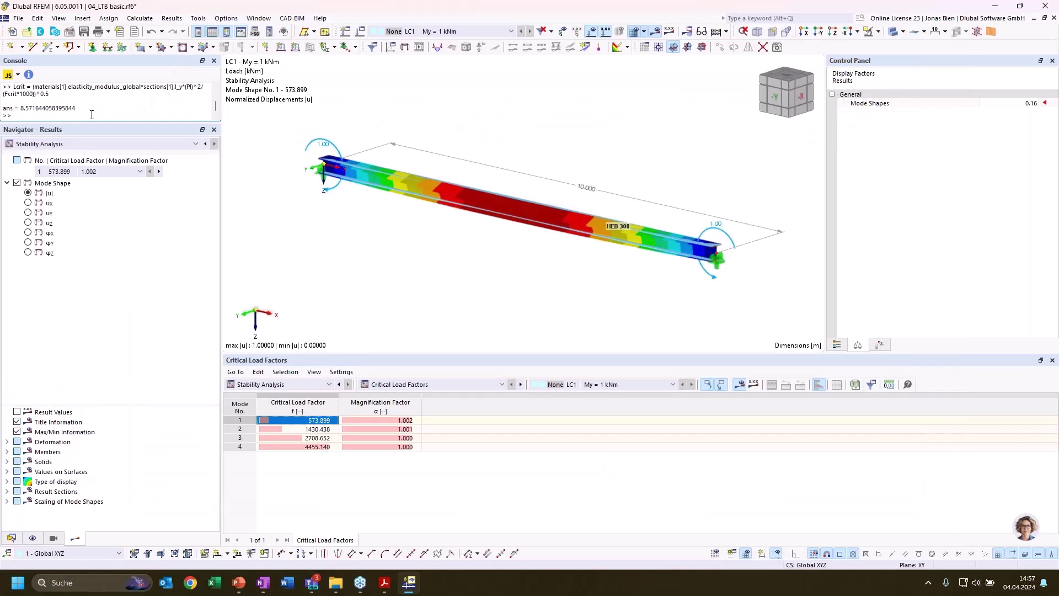
pyautogui.write('Mcrit')
pyautogui.press('Return')
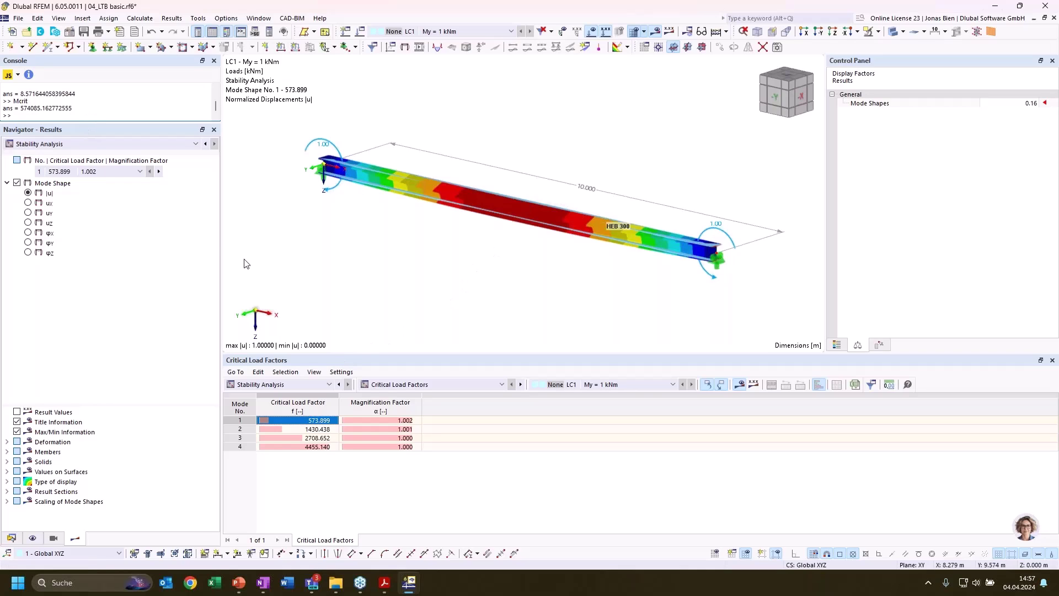
pyautogui.moveTo(30, 108); pyautogui.dragTo(46, 108)
pyautogui.click(53, 113)
pyautogui.click(294, 422)
# - Activate the support option for the HEB 300 beam member and create a new member support for it
pyautogui.doubleClick(516, 207)
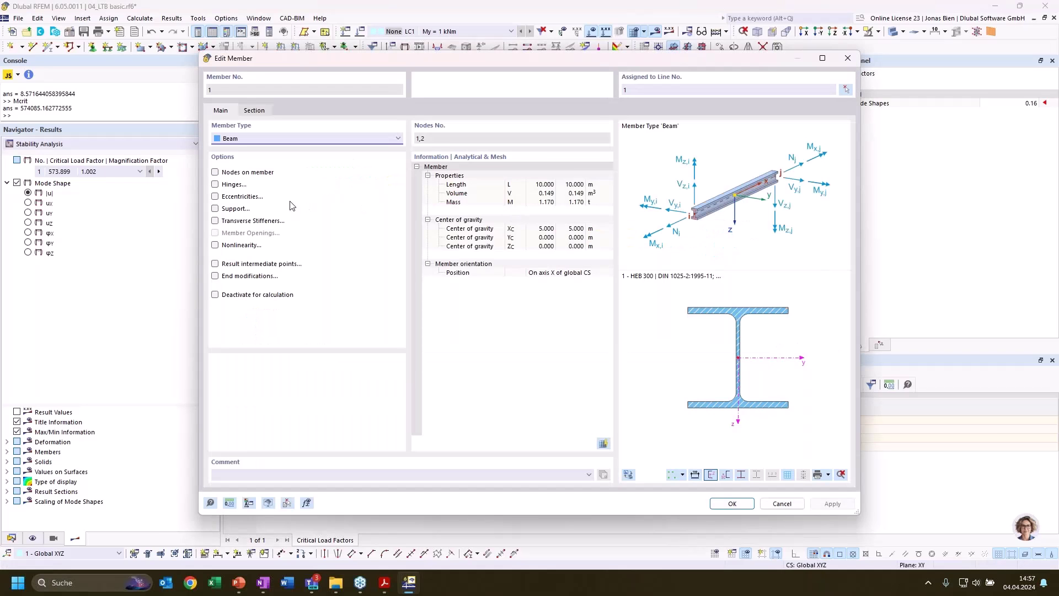
pyautogui.click(218, 209)
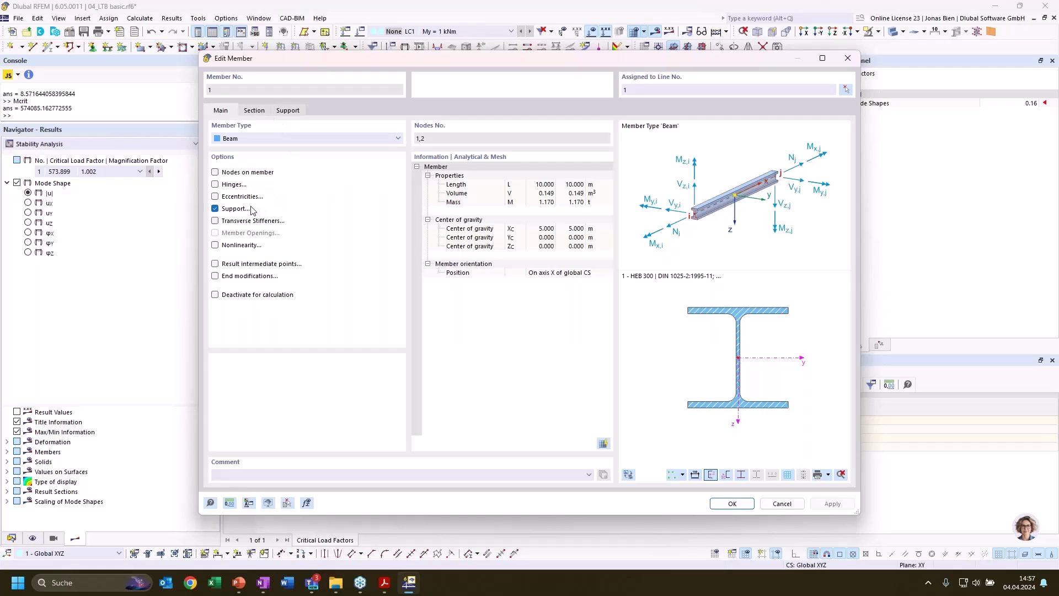
pyautogui.click(253, 110)
pyautogui.click(288, 110)
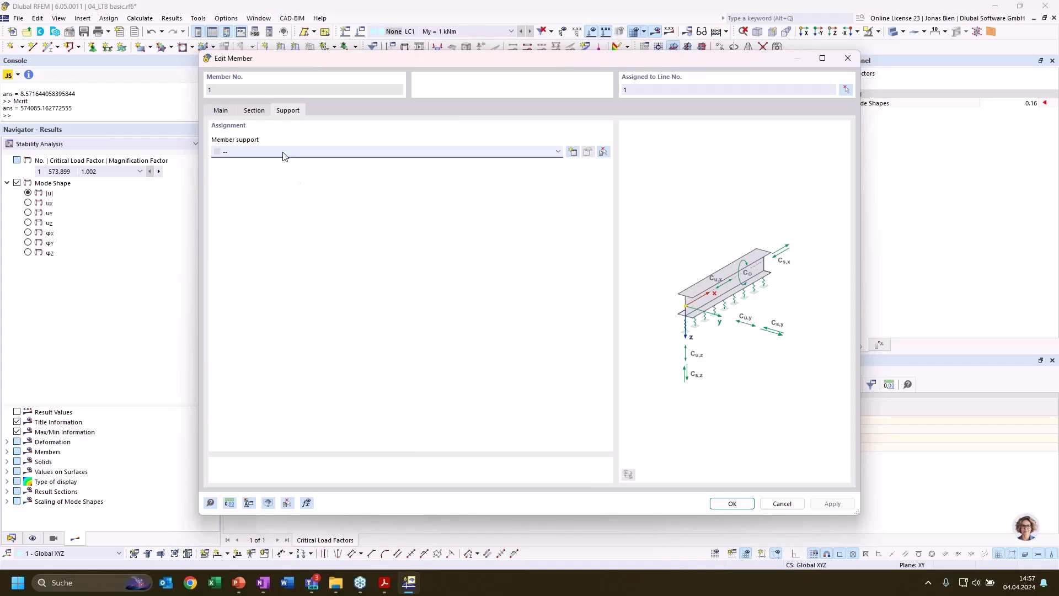
pyautogui.click(282, 153)
pyautogui.click(286, 171)
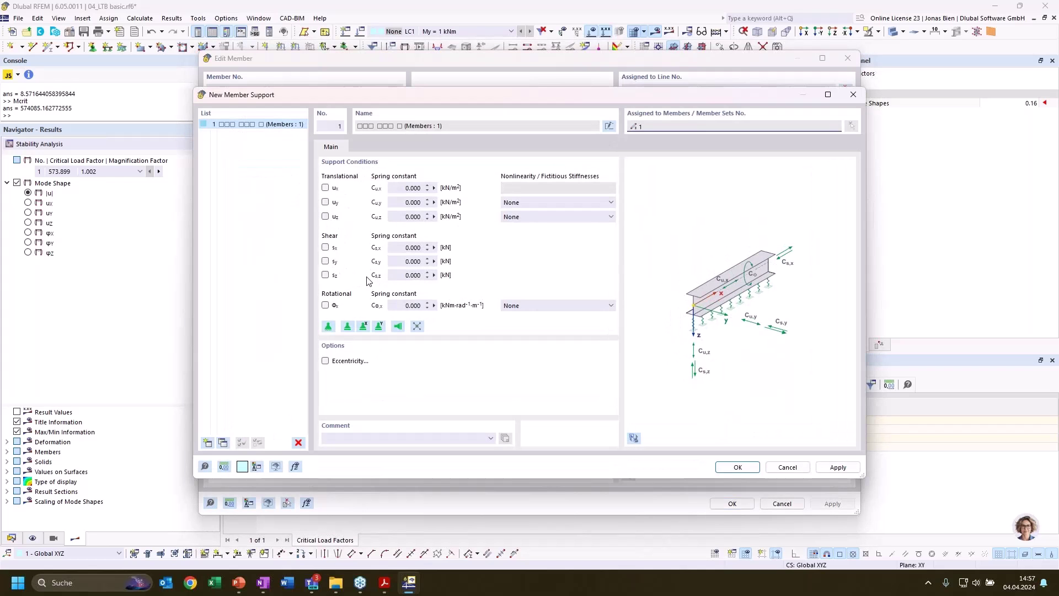
# - Fix the new member support's rotation φx, activate its eccentricity option and open the eccentricity settings
pyautogui.click(325, 306)
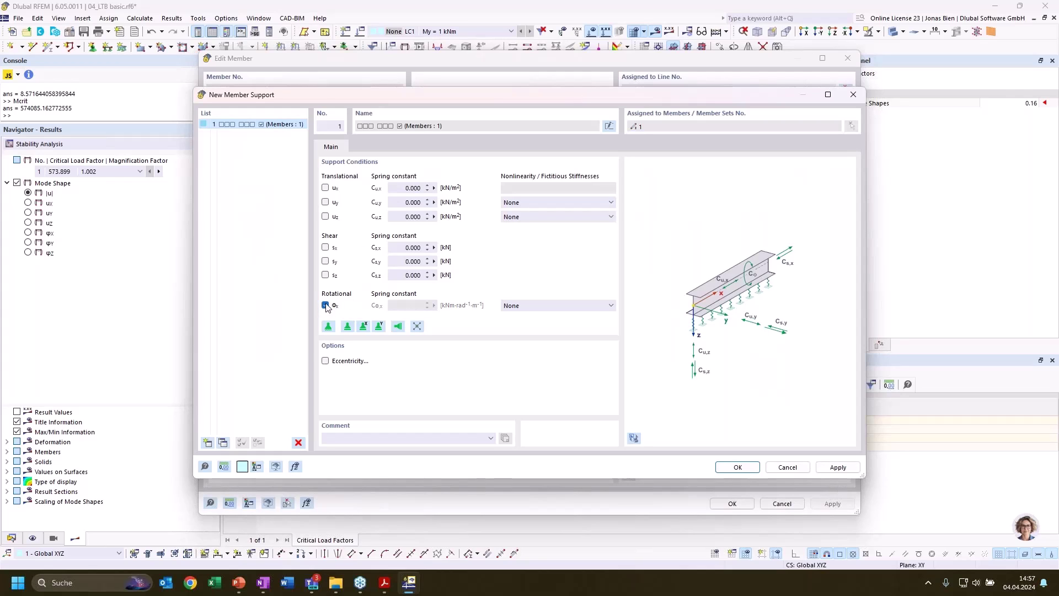
pyautogui.click(325, 361)
pyautogui.click(375, 147)
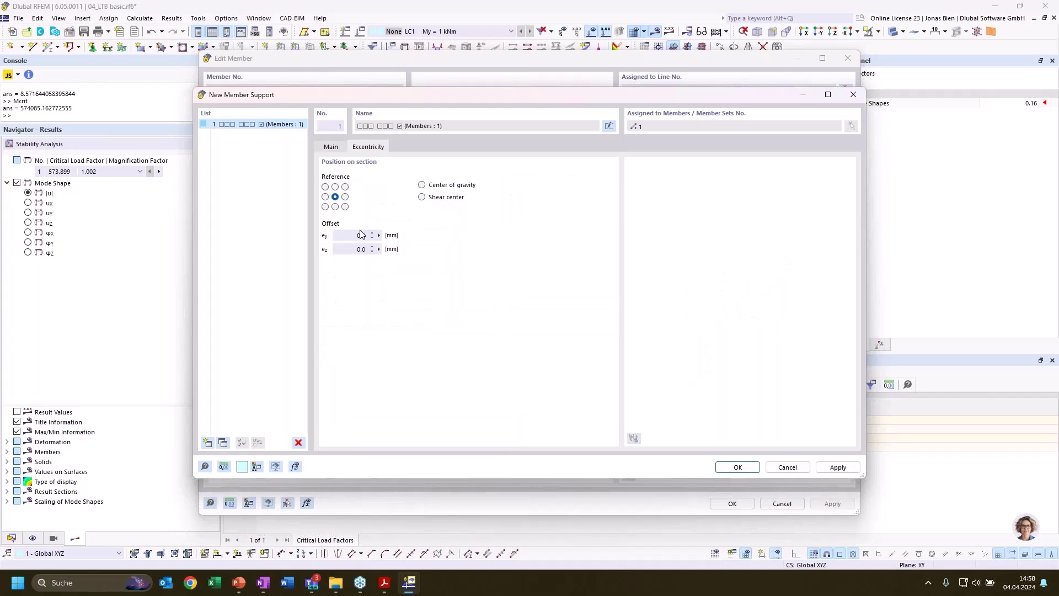
# - Set the member support's eccentricity reference to the top centre of the section and release its rotation about x
pyautogui.click(335, 188)
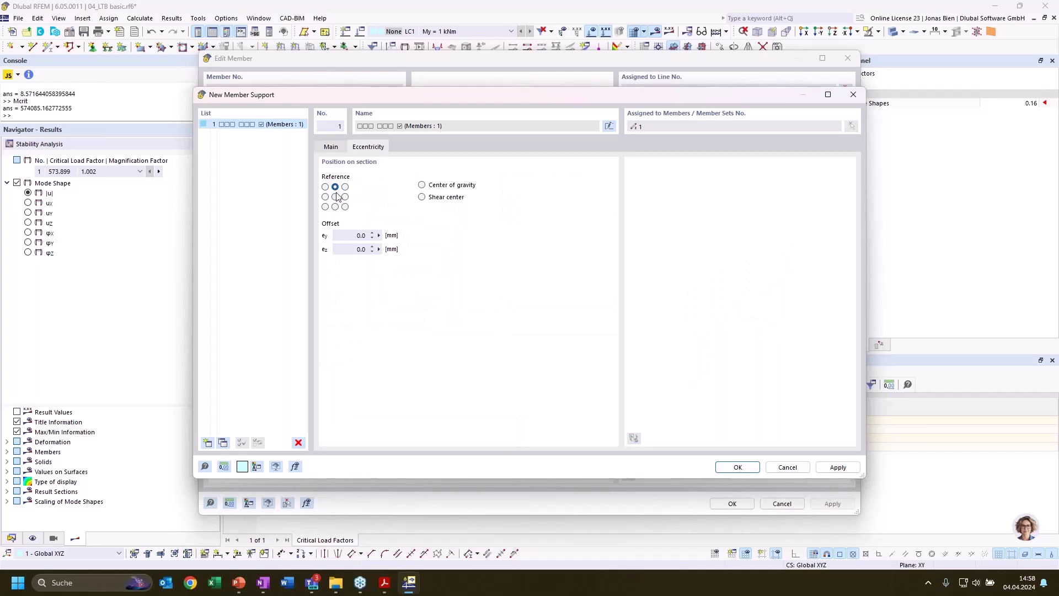
pyautogui.click(332, 147)
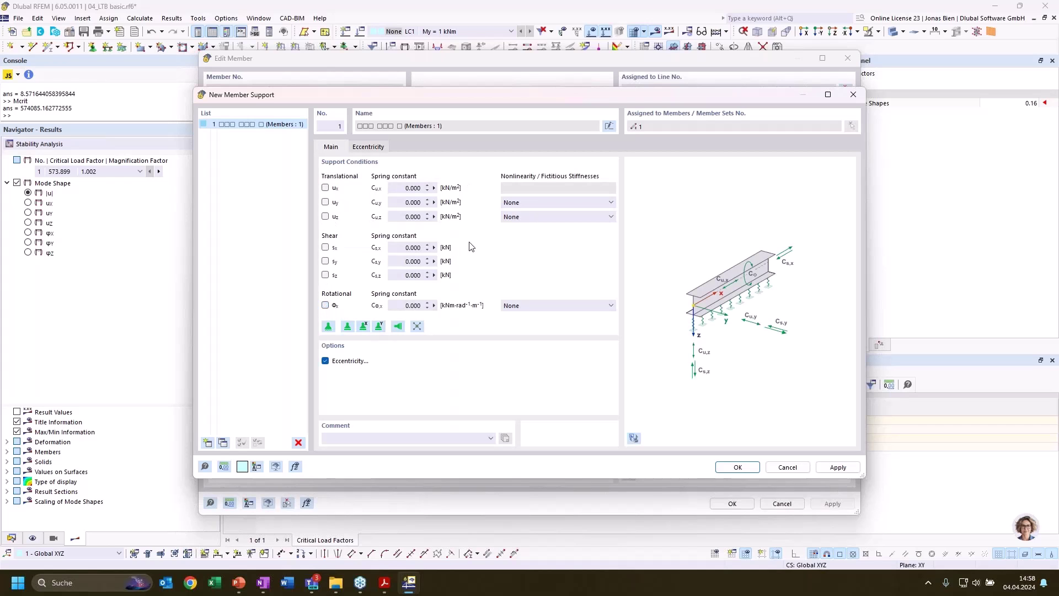
pyautogui.click(584, 204)
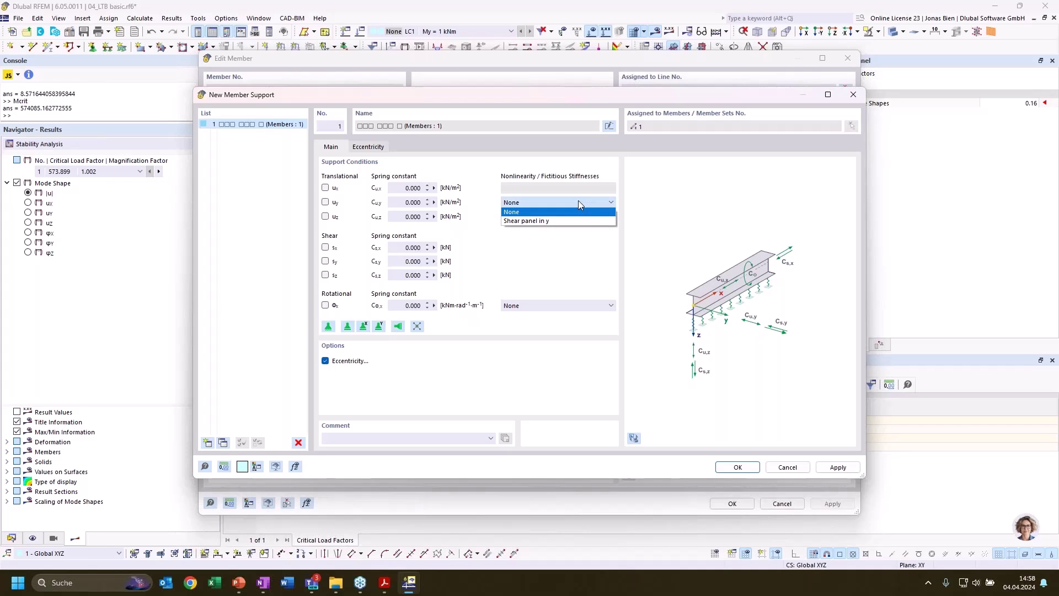
pyautogui.click(575, 202)
pyautogui.click(540, 307)
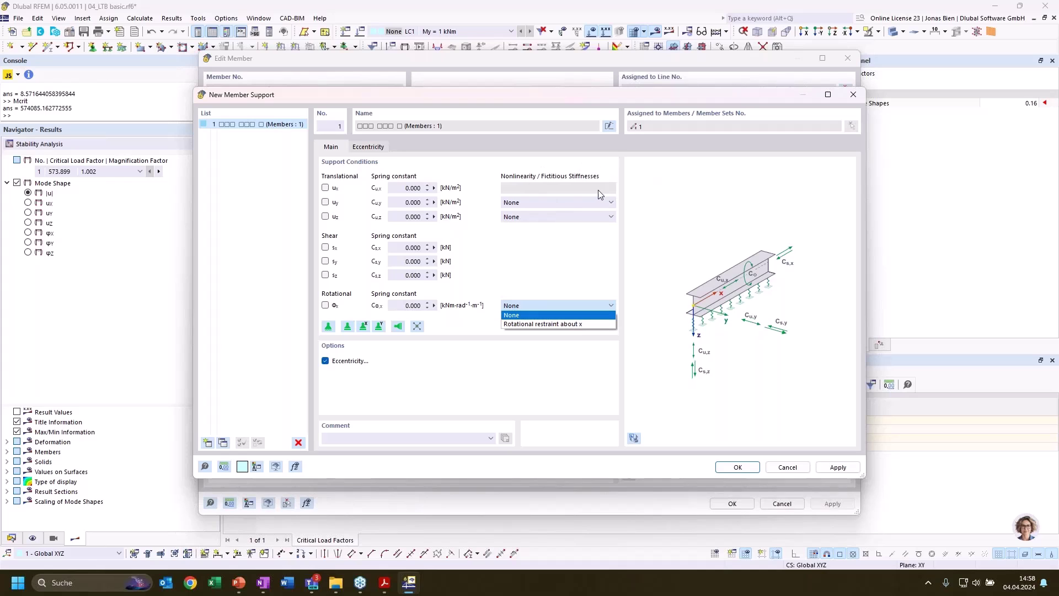
pyautogui.click(539, 296)
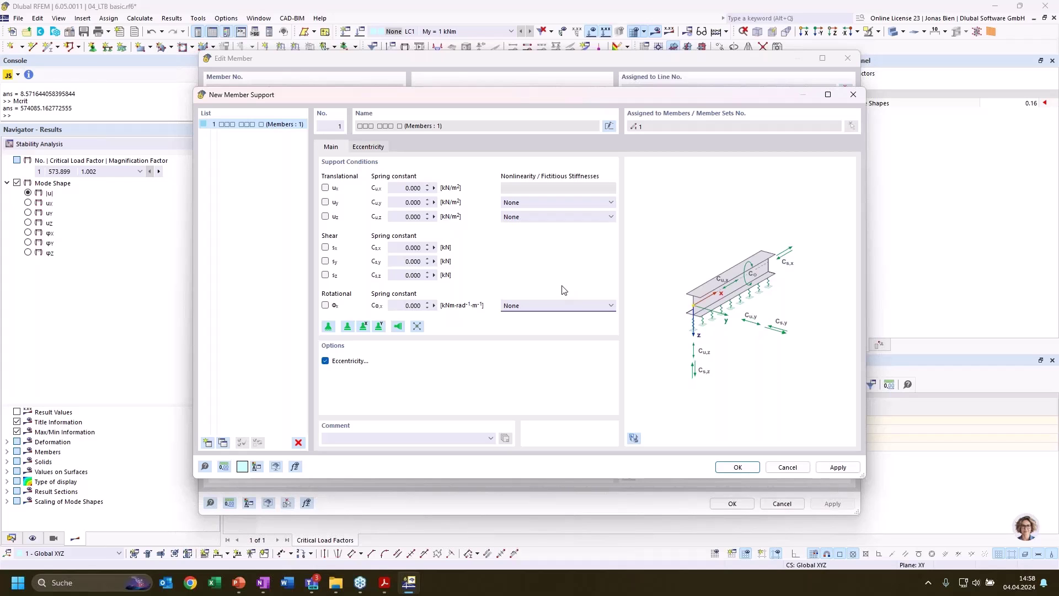
# - Set the support's rotational stiffness to Rotational restraint about x and start a new restraint of the Continuous type
pyautogui.click(560, 303)
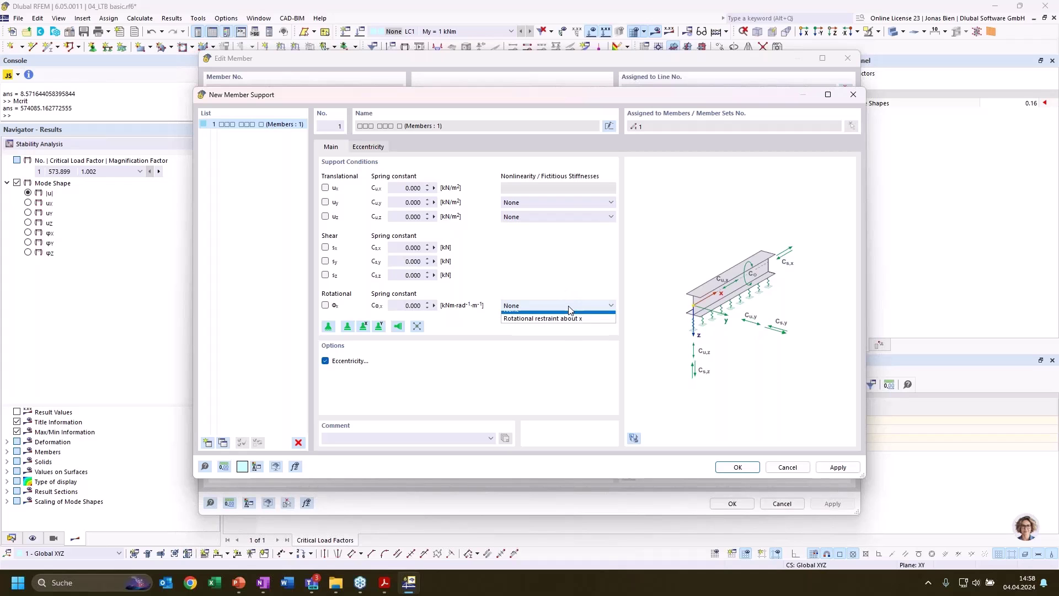
pyautogui.click(563, 325)
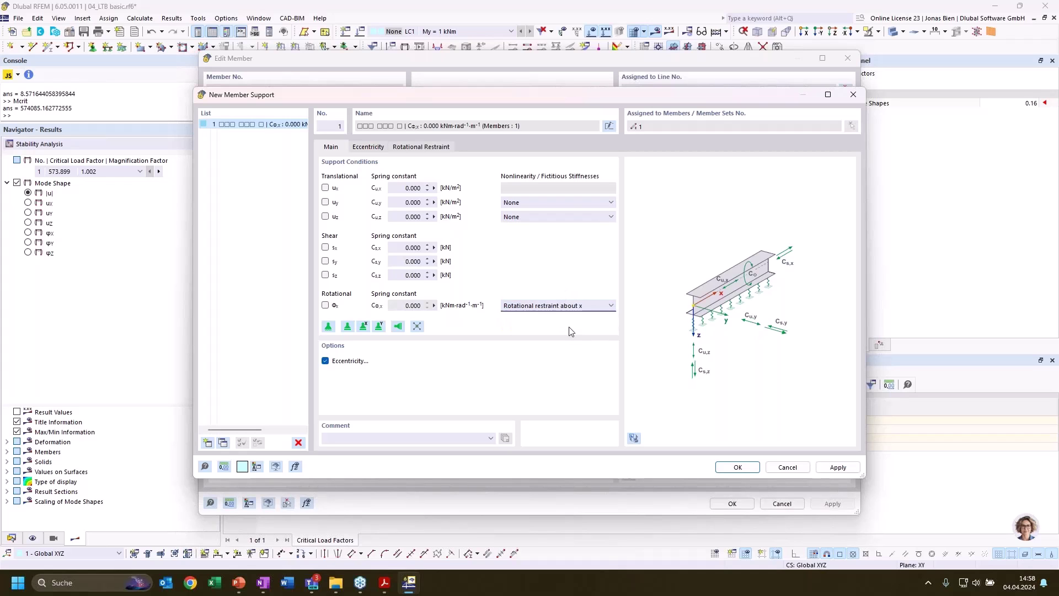
pyautogui.click(409, 146)
pyautogui.click(447, 188)
pyautogui.click(413, 203)
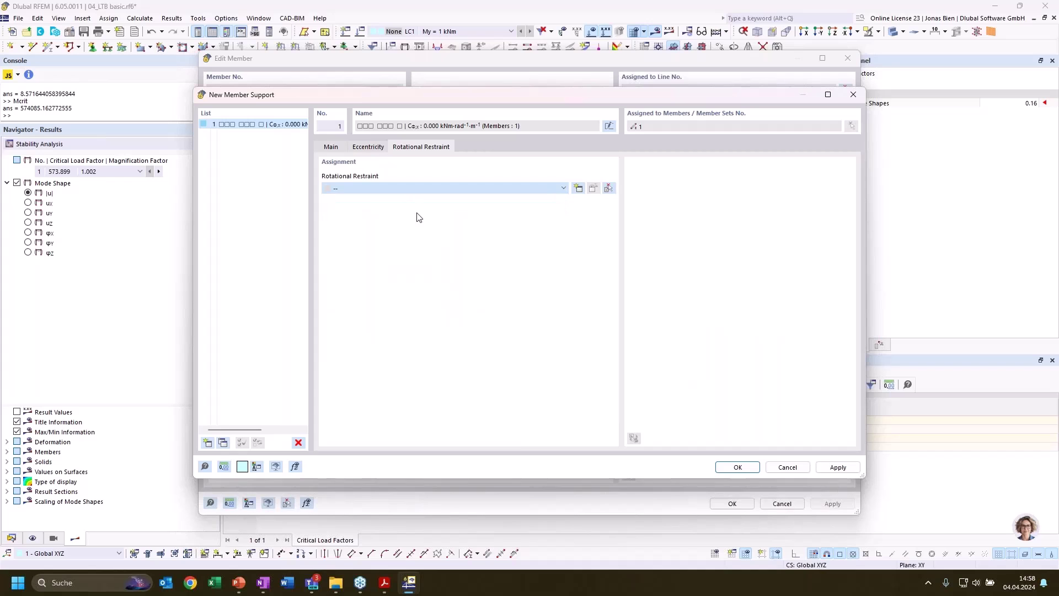
pyautogui.click(353, 114)
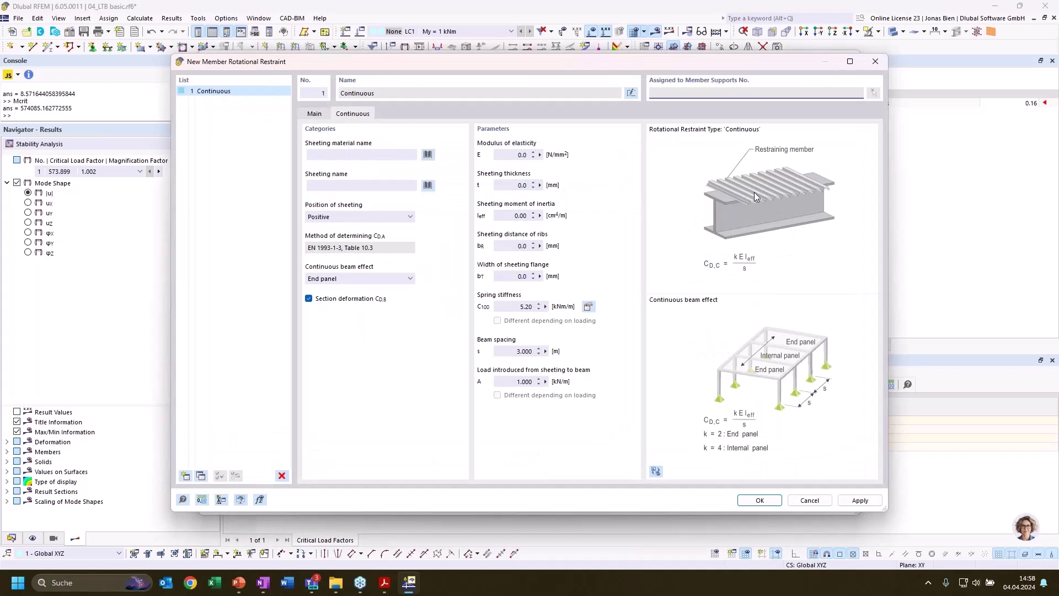
# - Assign S235 from the material library as the sheeting material of the rotational restraint
pyautogui.click(428, 155)
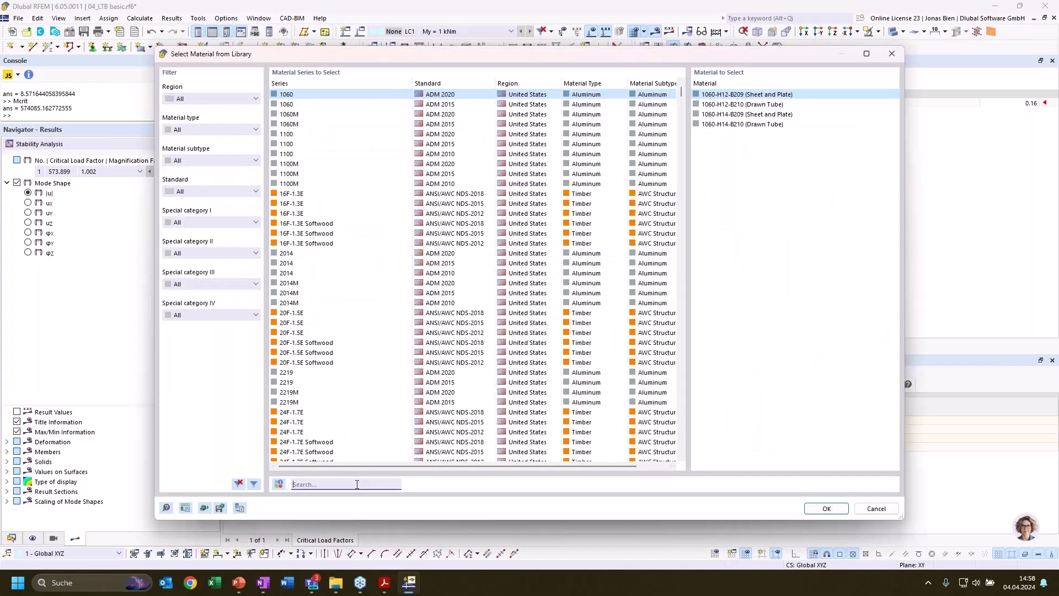
pyautogui.write('S235')
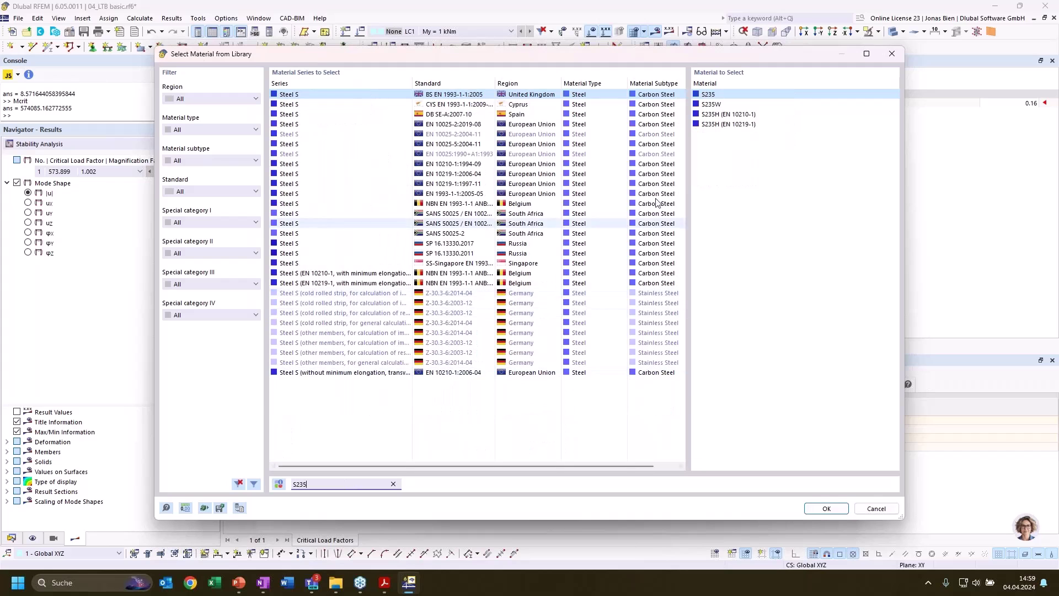
pyautogui.click(828, 507)
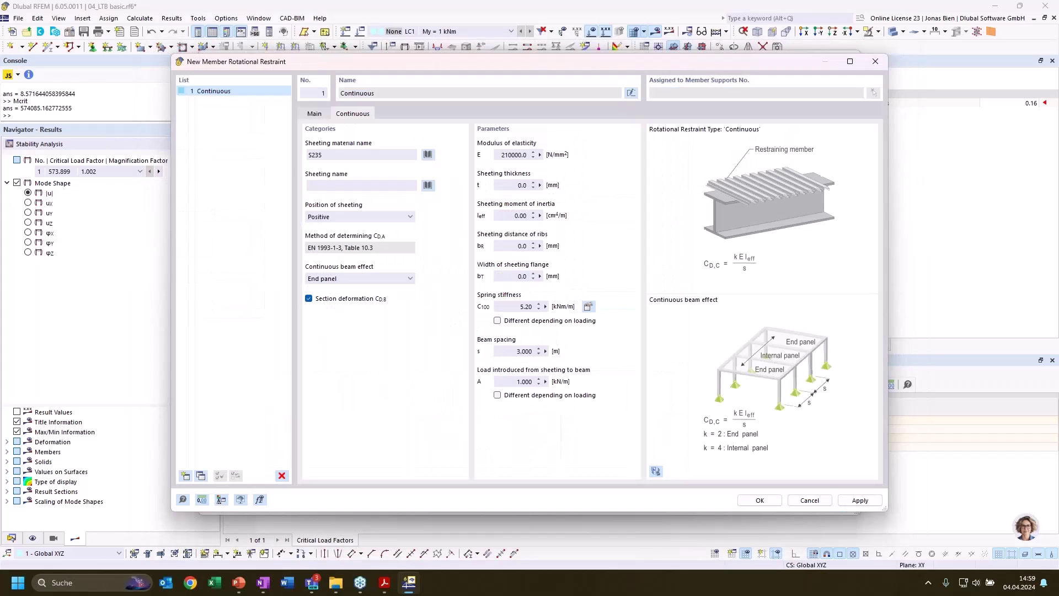
# - Choose the trapezoidal sheeting Arval (+) 40/183 - 0.88 from the section library for the restraint
pyautogui.click(428, 185)
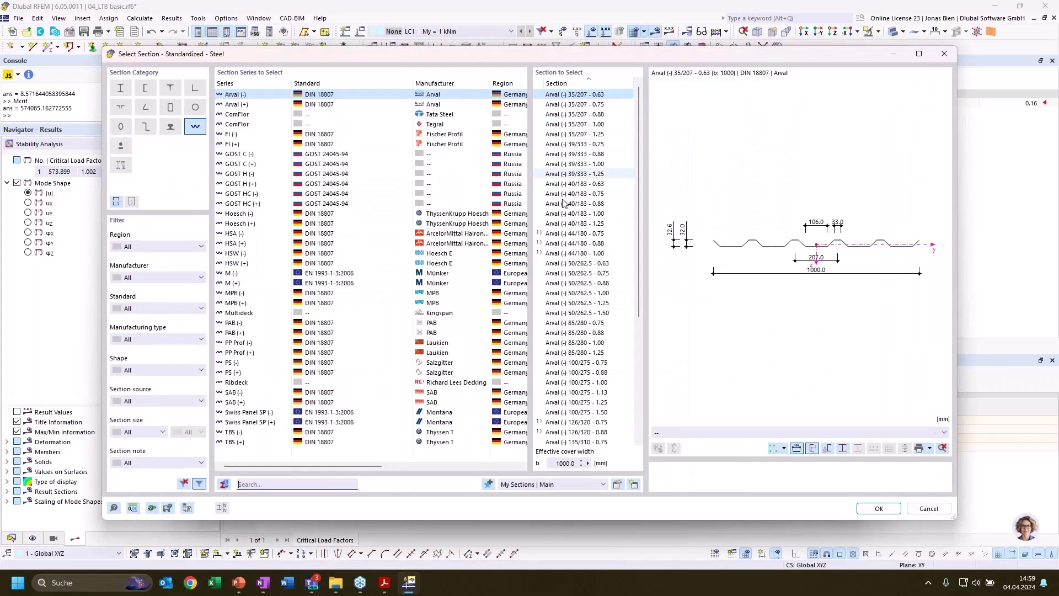
pyautogui.click(403, 105)
pyautogui.click(575, 203)
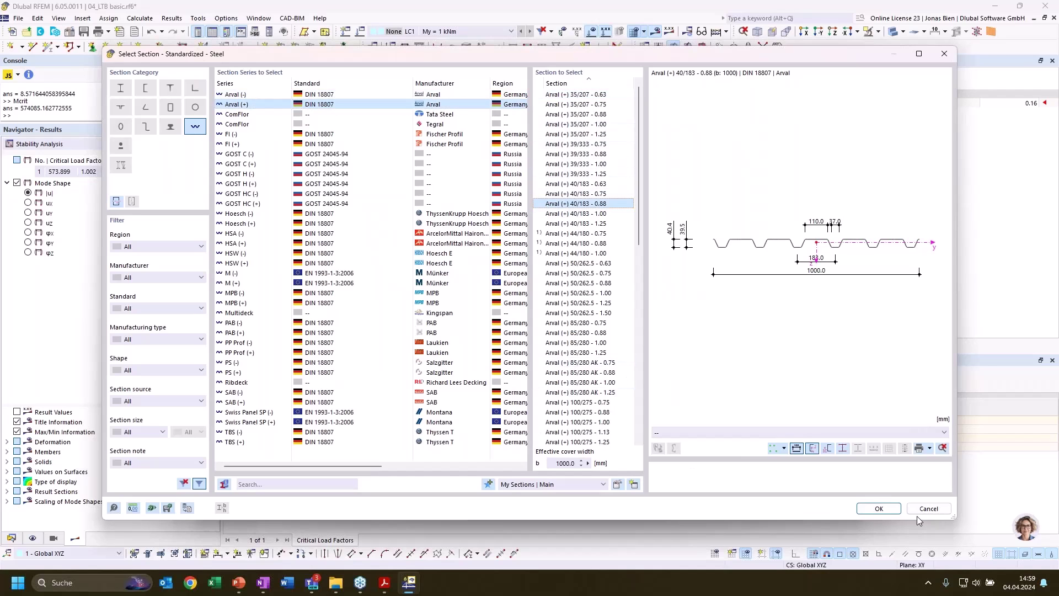
pyautogui.click(897, 510)
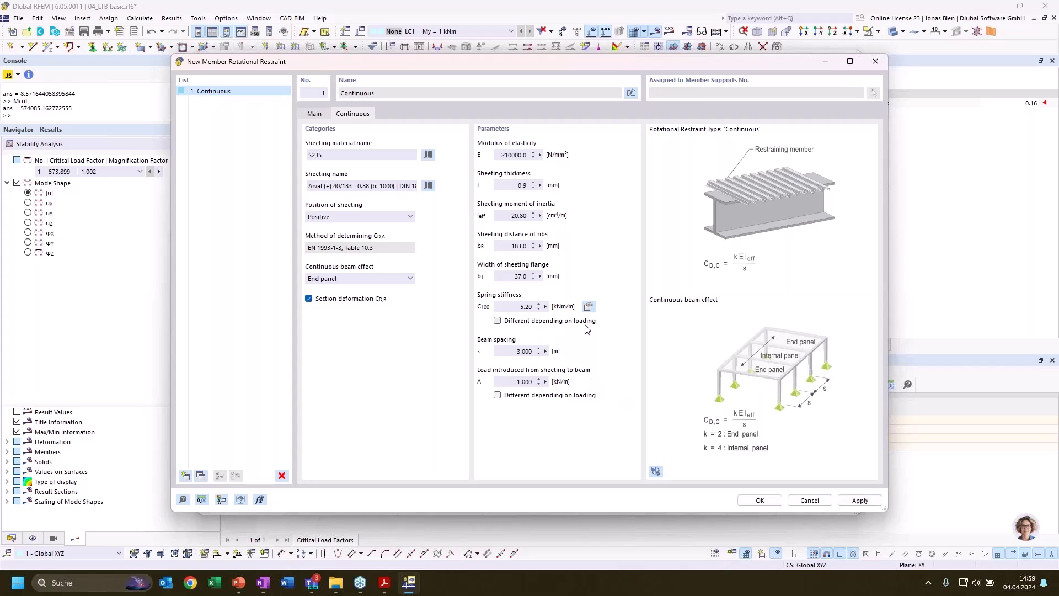
# - Try making the spring stiffness and the introduced load depend on loading, with different values enabled for LC1
pyautogui.click(497, 321)
pyautogui.click(498, 395)
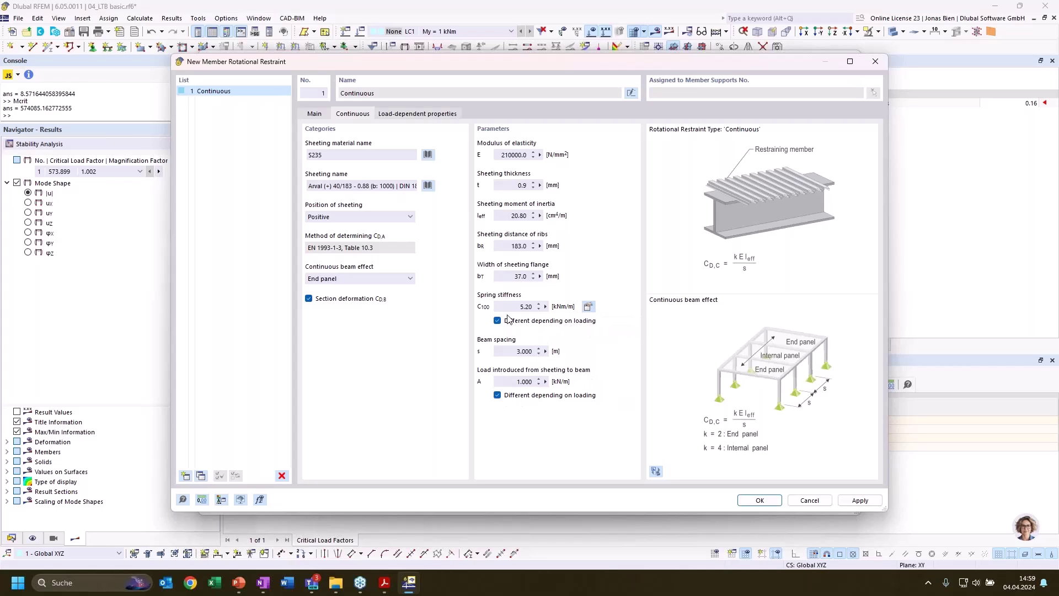
pyautogui.click(418, 113)
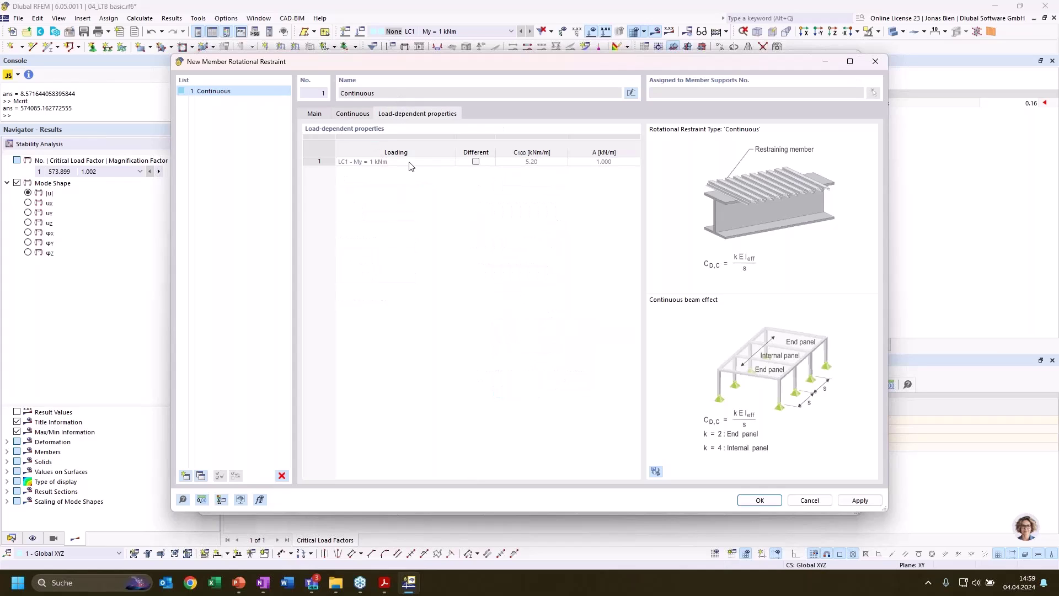
pyautogui.click(476, 162)
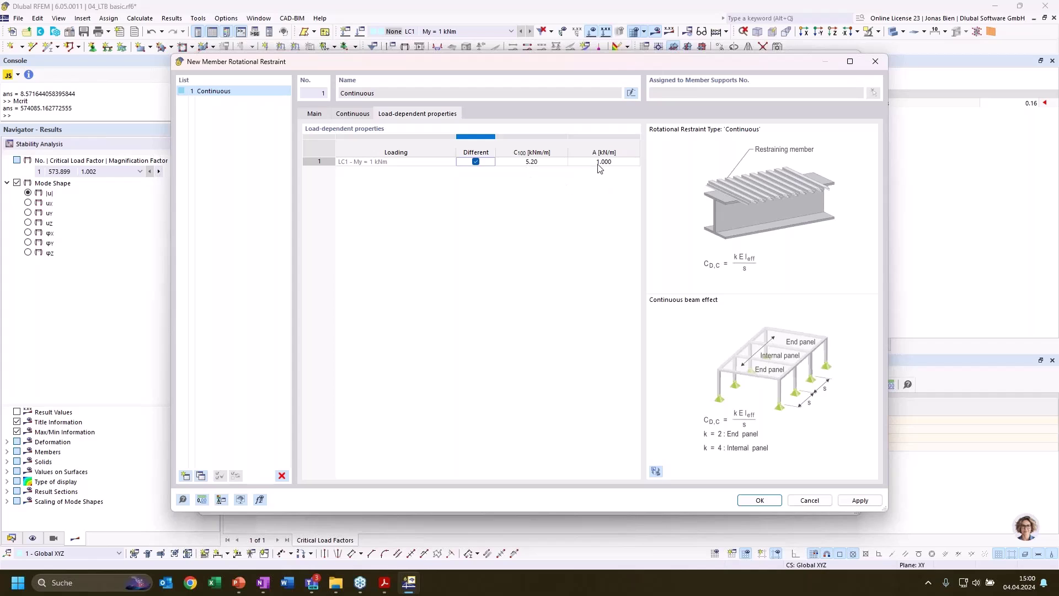
pyautogui.click(353, 115)
pyautogui.click(497, 320)
pyautogui.click(497, 395)
# - Confirm the continuous rotational restraint and the new member support that uses it
pyautogui.click(315, 114)
pyautogui.click(756, 500)
pyautogui.click(739, 467)
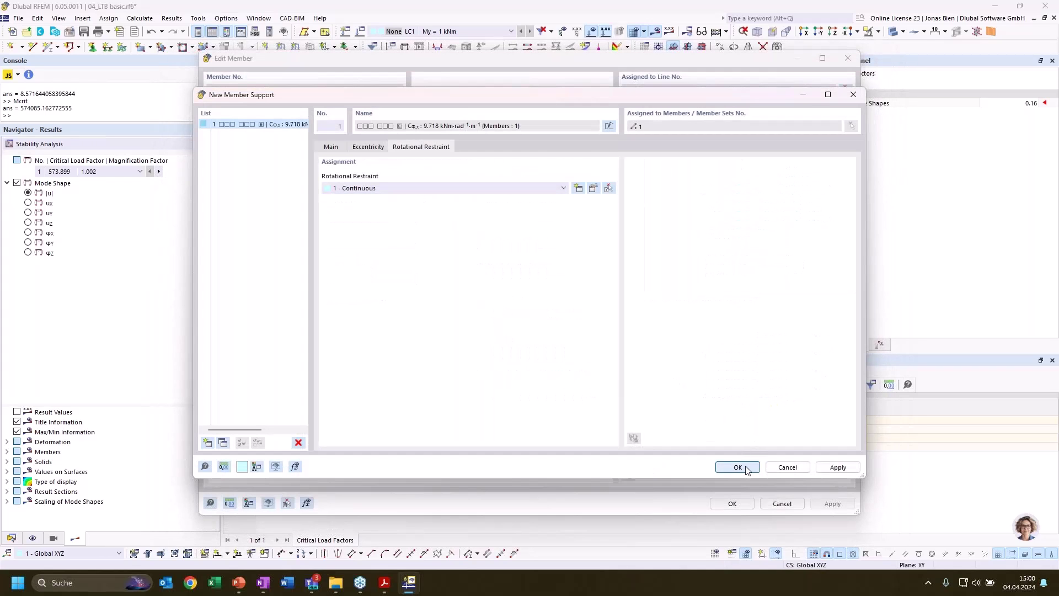
# - Review the member's settings and examine its support's nonlinearity and shear panel options for translation in y and z
pyautogui.click(254, 110)
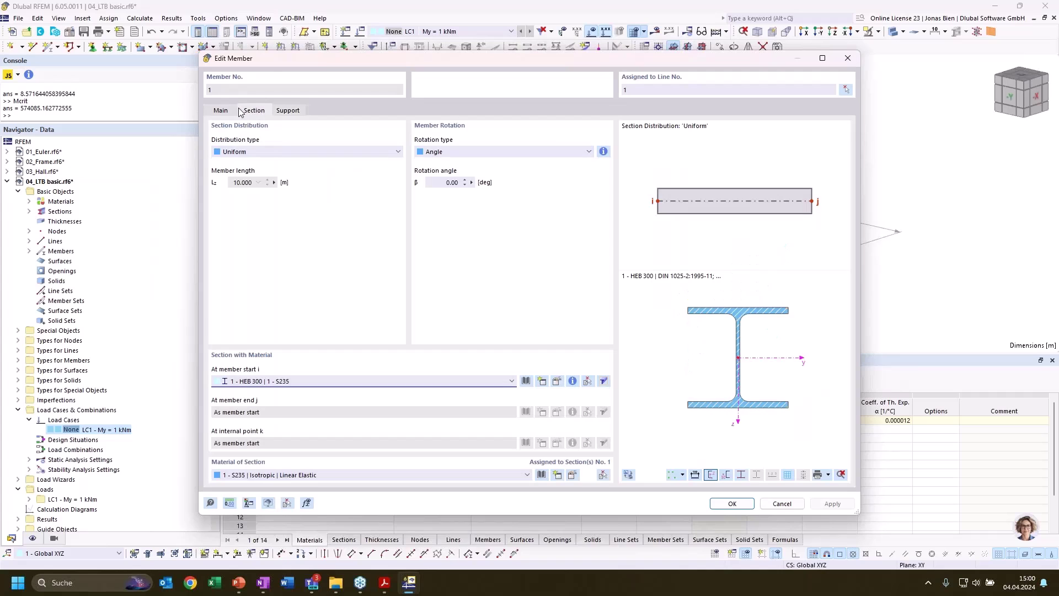
pyautogui.click(221, 110)
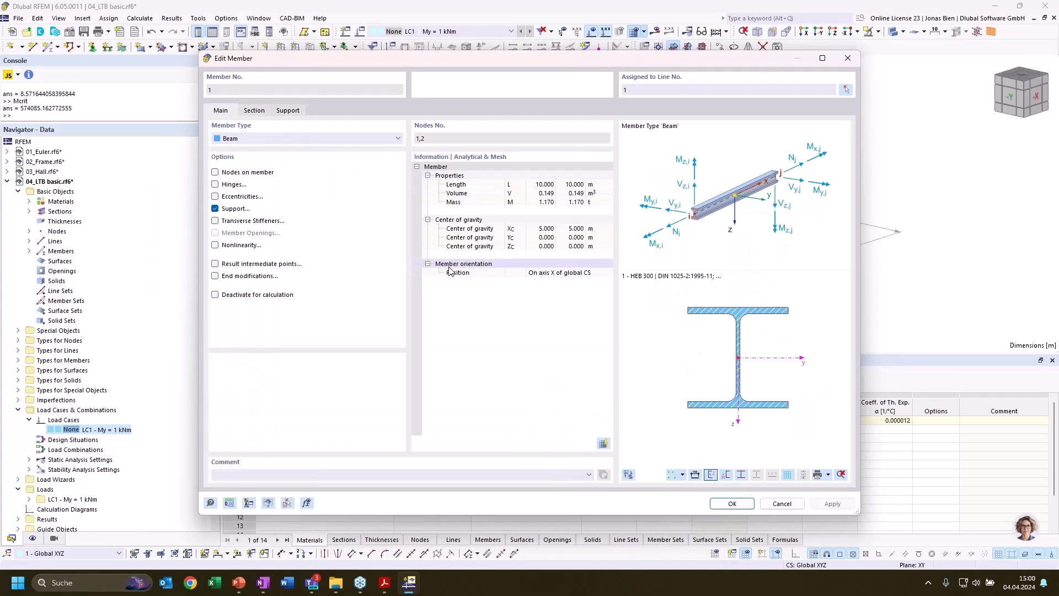
pyautogui.click(288, 112)
pyautogui.click(588, 152)
pyautogui.click(522, 217)
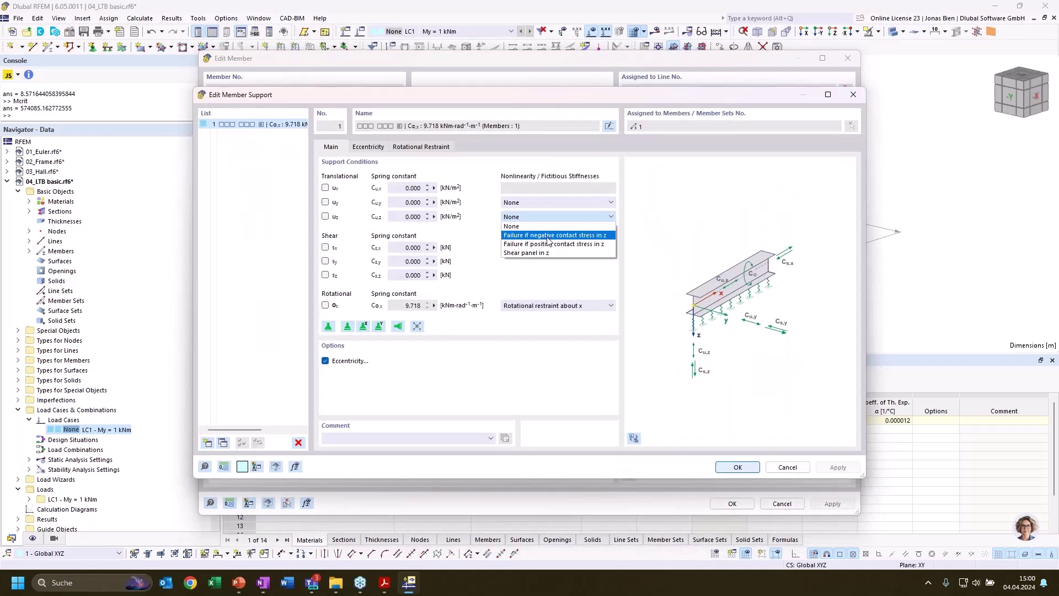
pyautogui.click(552, 203)
pyautogui.click(551, 203)
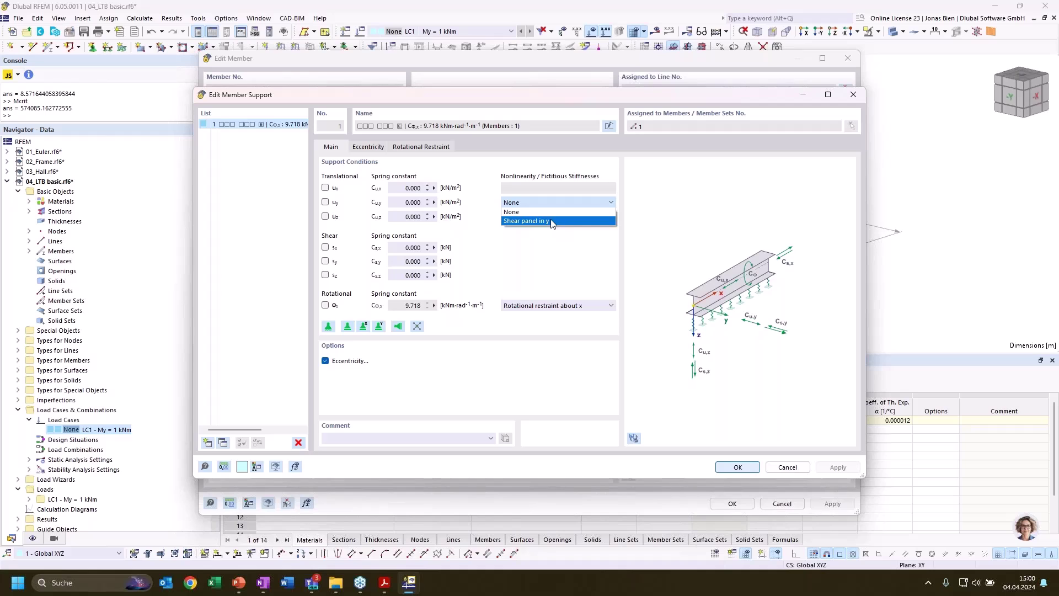
pyautogui.click(552, 203)
pyautogui.click(548, 216)
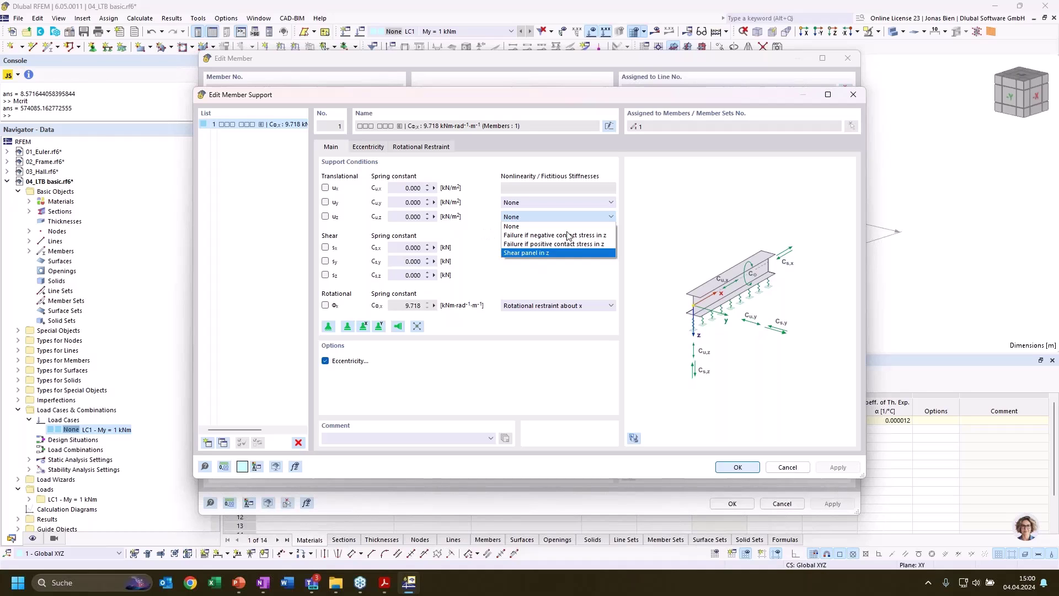
pyautogui.click(555, 214)
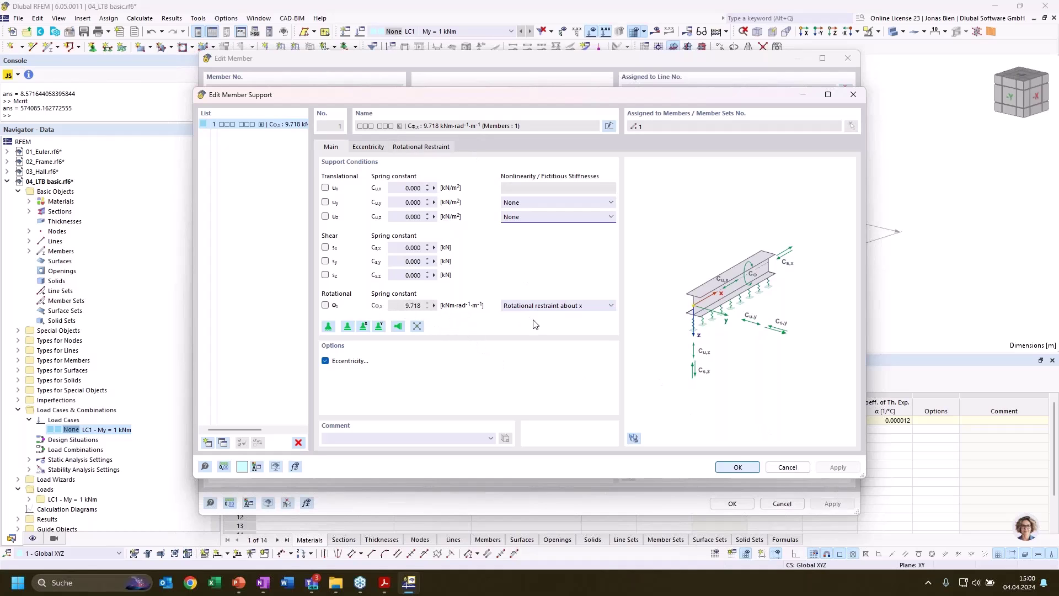
# - Confirm the member support and apply the edited settings to the HEB 300 beam
pyautogui.click(739, 468)
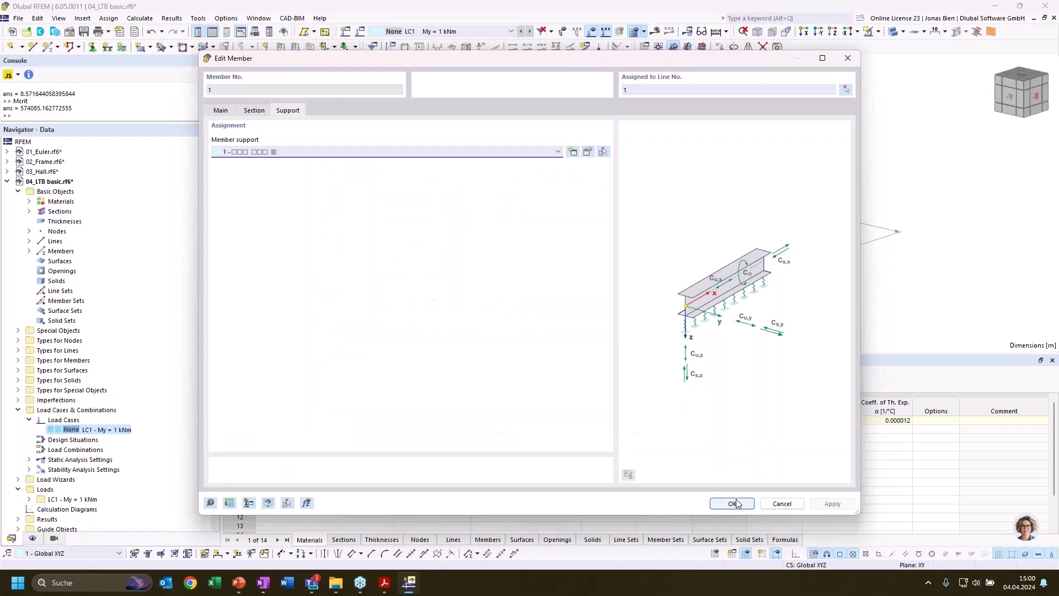
pyautogui.click(737, 502)
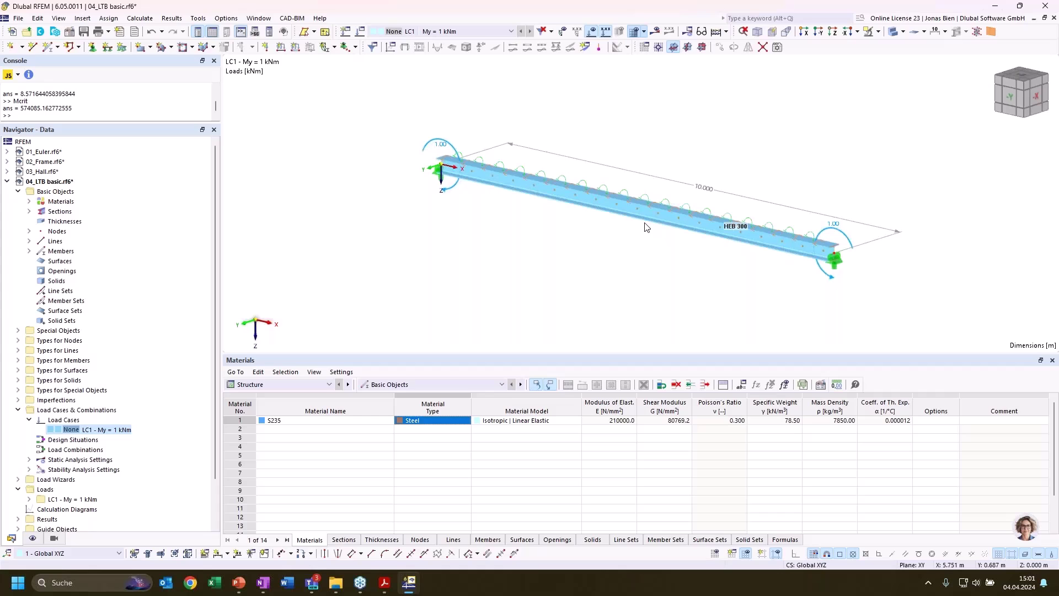
# - Activate the Steel Design add-on in the base data of the 04_LTB basic model
pyautogui.rightClick(122, 182)
pyautogui.click(132, 193)
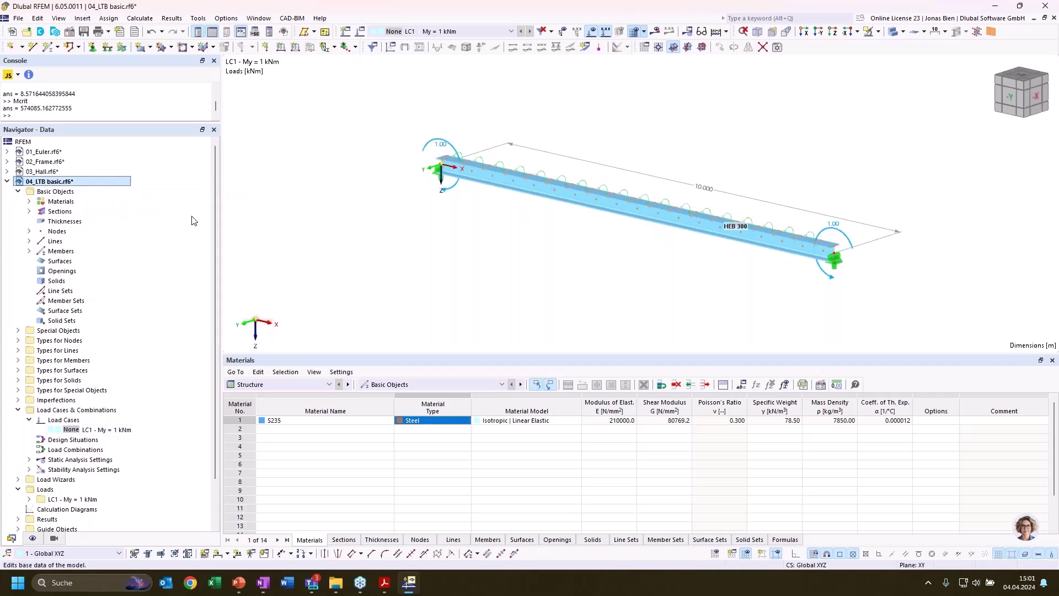
pyautogui.click(351, 76)
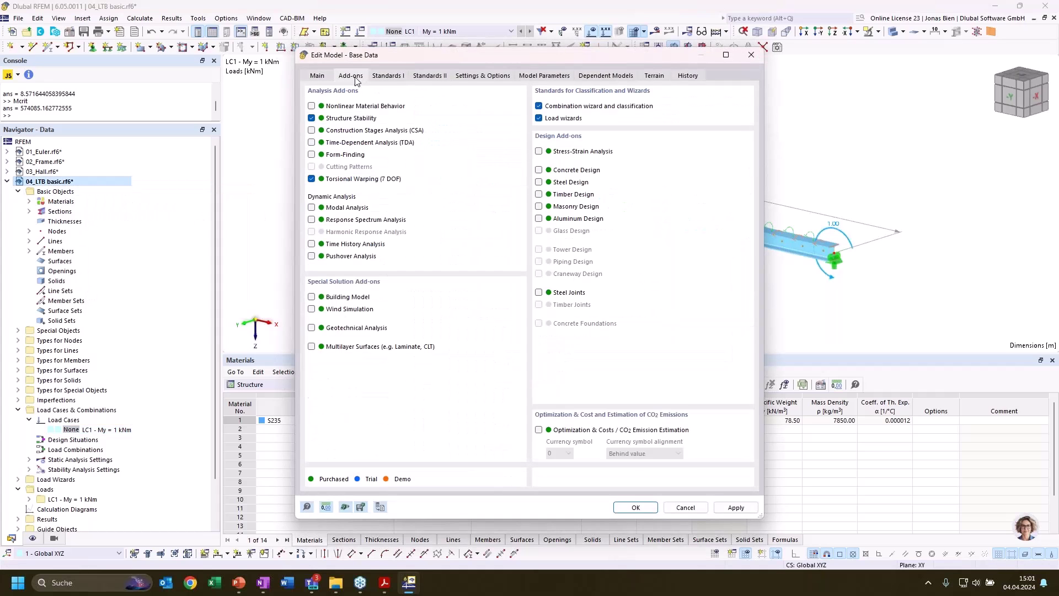
pyautogui.click(540, 182)
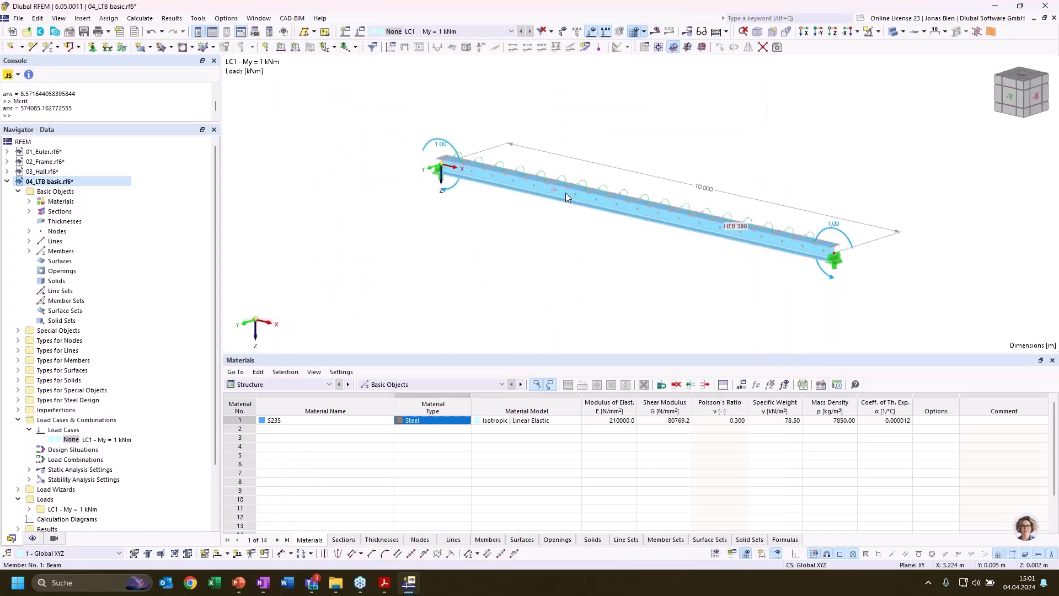
# - Create standard effective lengths for the HEB 300 beam with the eigenvalue method for the critical moment and fixed end supports, and apply them
pyautogui.doubleClick(607, 223)
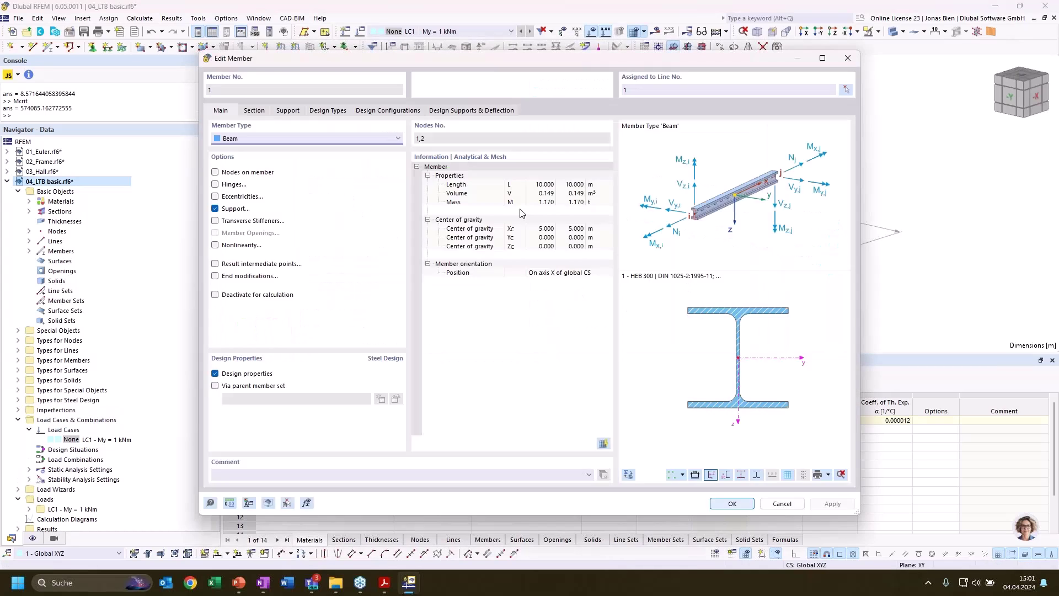
pyautogui.click(338, 112)
pyautogui.click(523, 157)
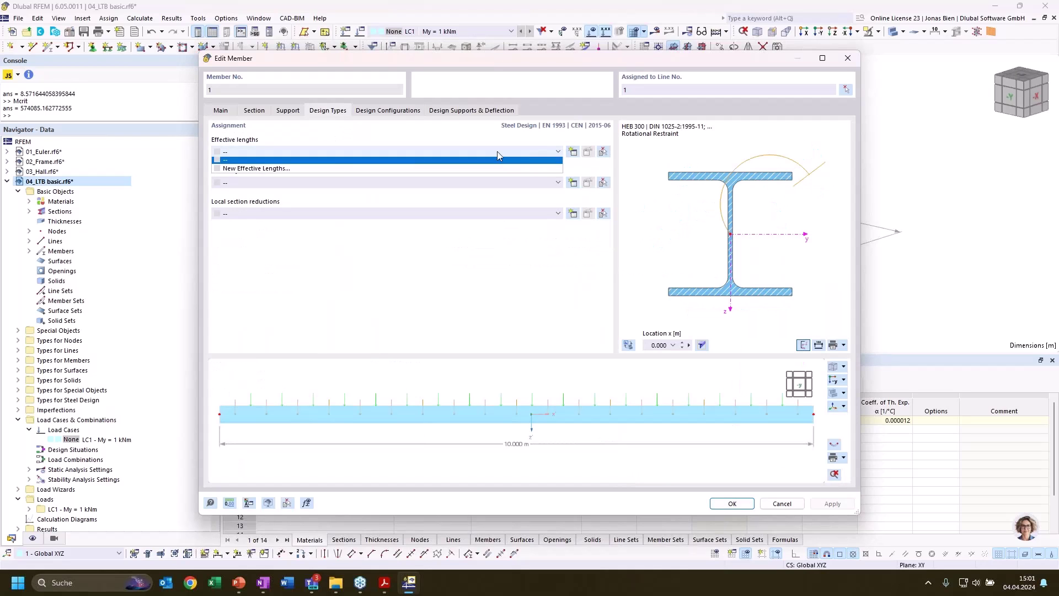
pyautogui.click(320, 170)
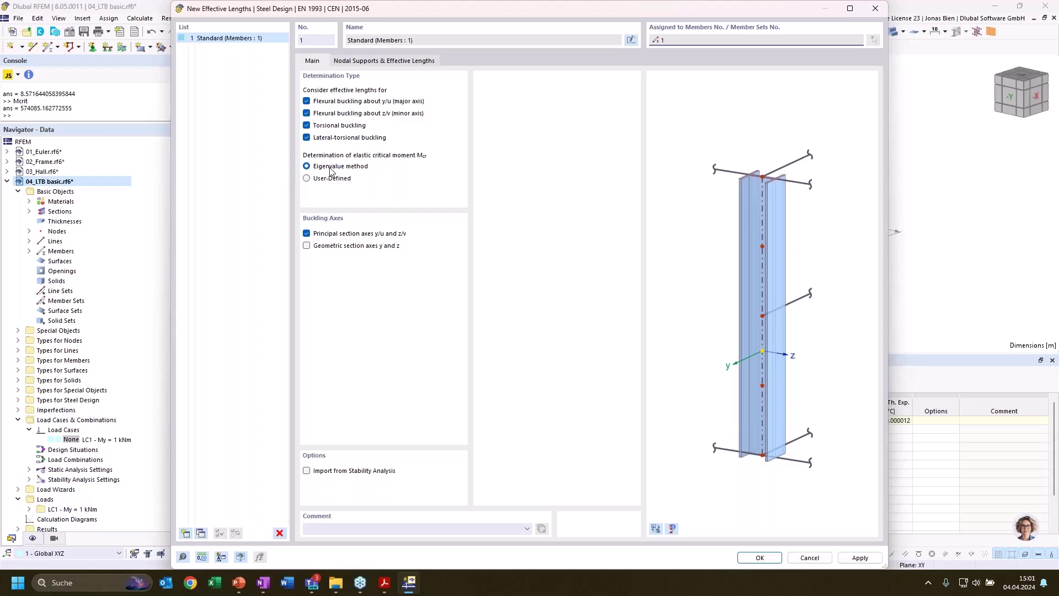
pyautogui.click(368, 61)
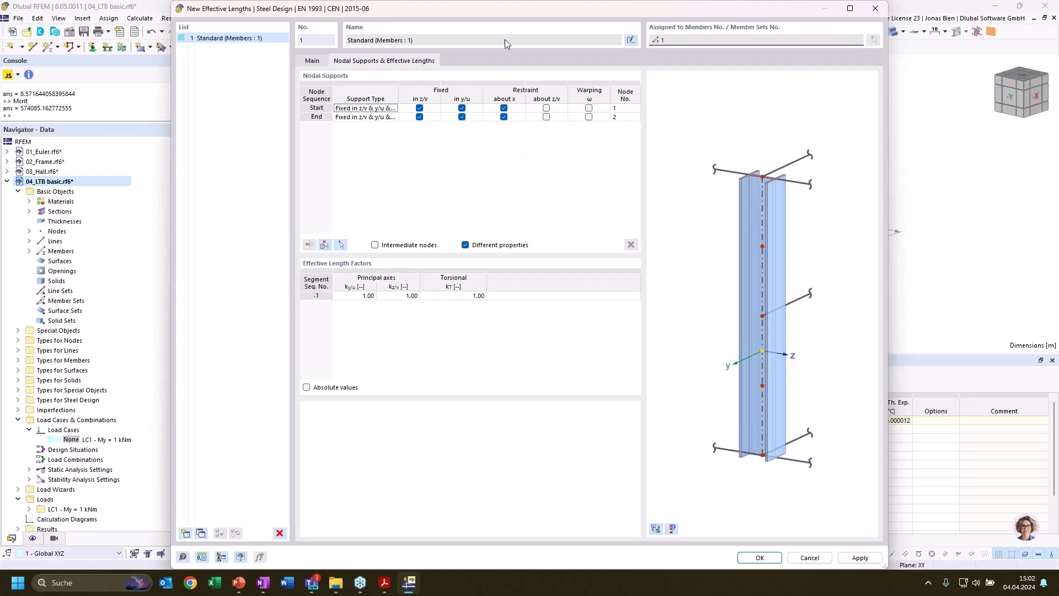
pyautogui.moveTo(512, 3); pyautogui.dragTo(513, 27)
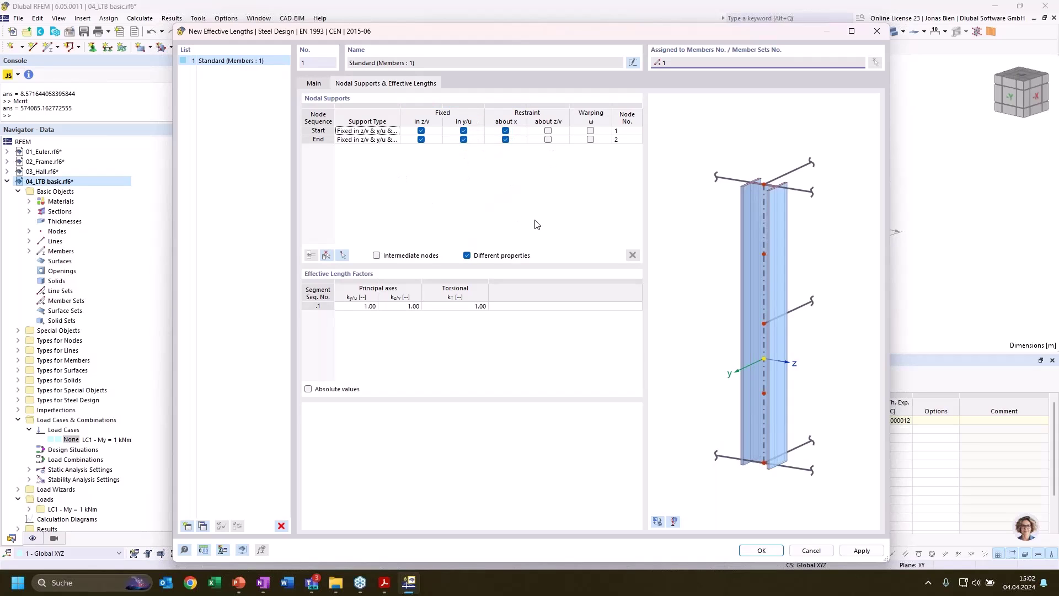
pyautogui.click(765, 550)
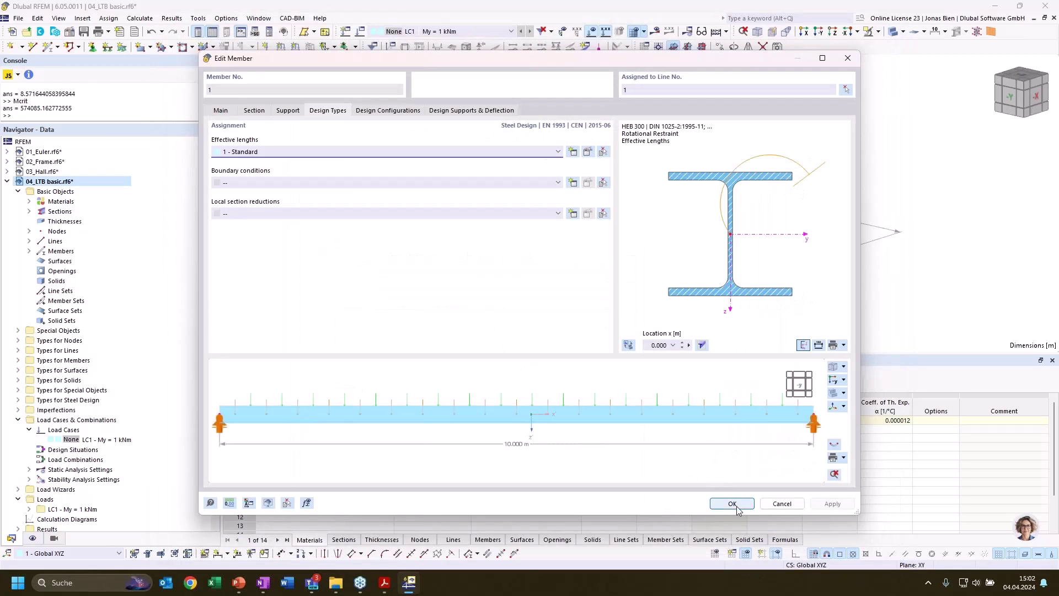
pyautogui.press('Return')
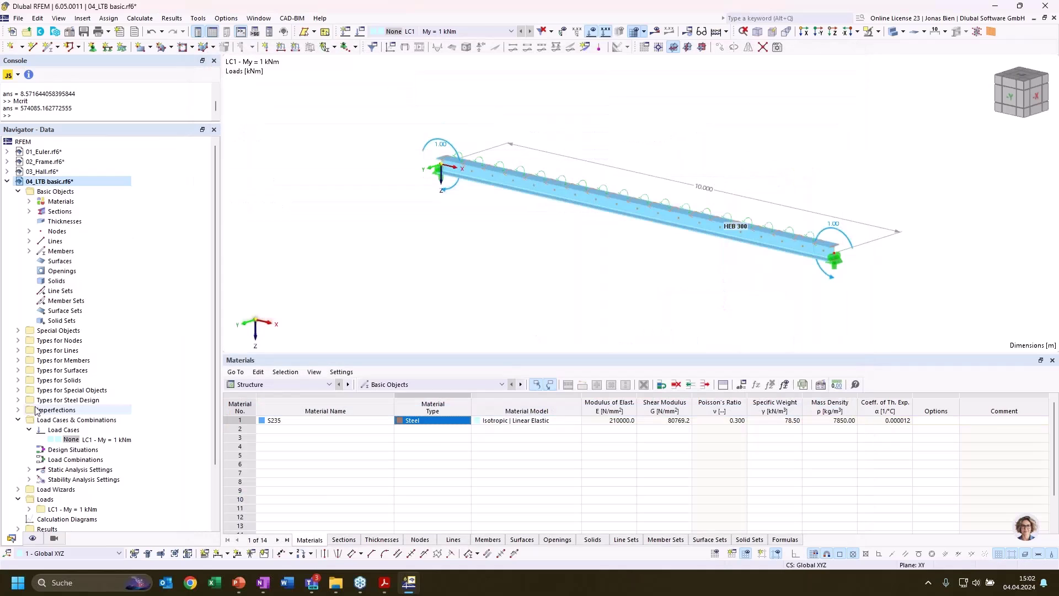
# - Set the design situation type of DS1 to ULS (STR/GEO) - Permanent and transient - Eq. 6.10
pyautogui.click(51, 449)
pyautogui.doubleClick(51, 449)
pyautogui.click(381, 159)
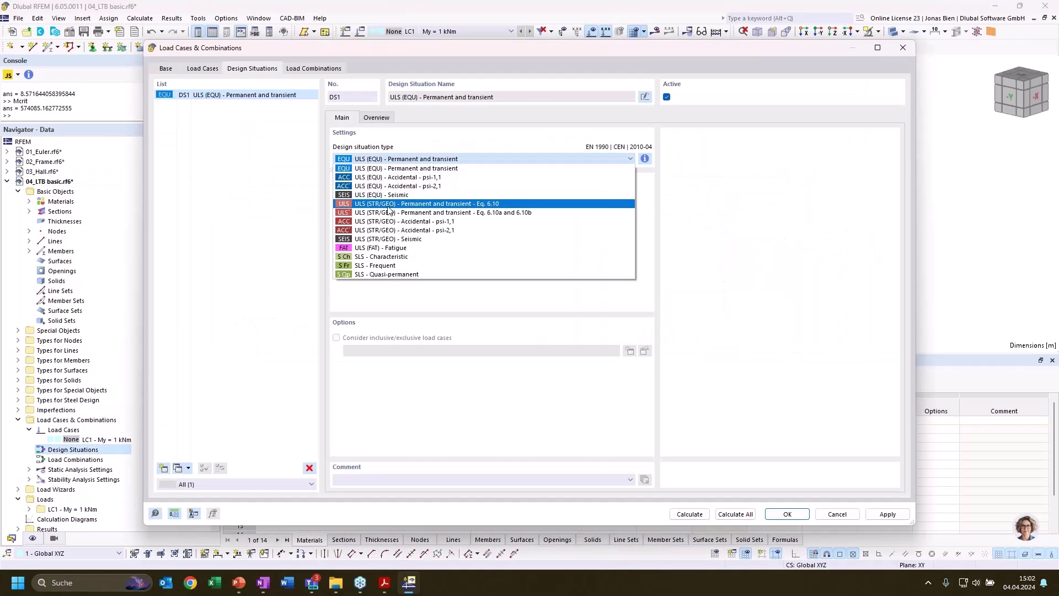
pyautogui.click(392, 203)
# - Create load combination CO1, assign load case LC1 to it with factor 1.00, and confirm the combinations
pyautogui.click(301, 68)
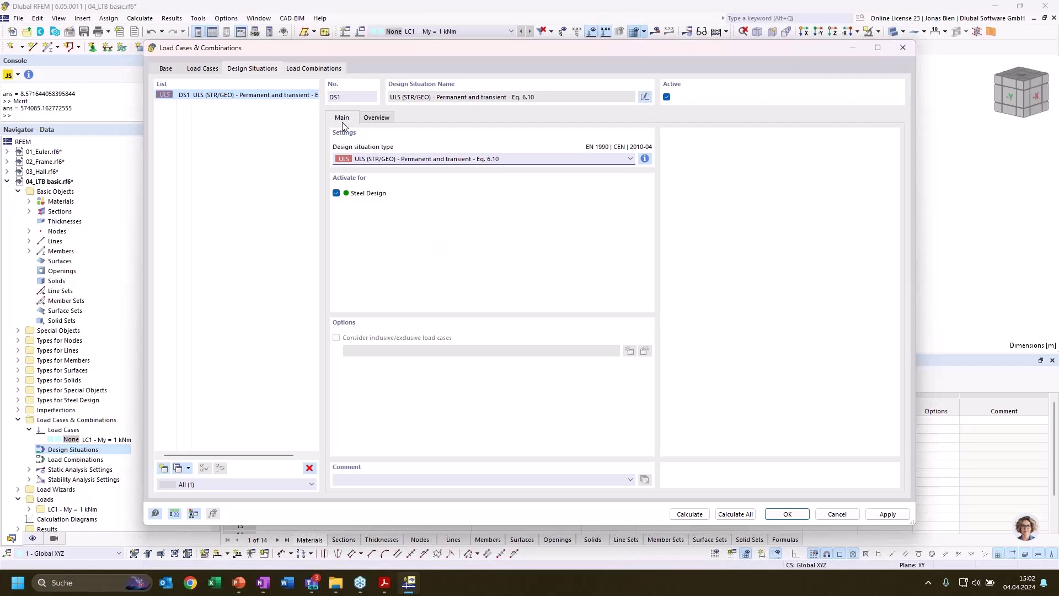
pyautogui.click(162, 468)
pyautogui.click(391, 116)
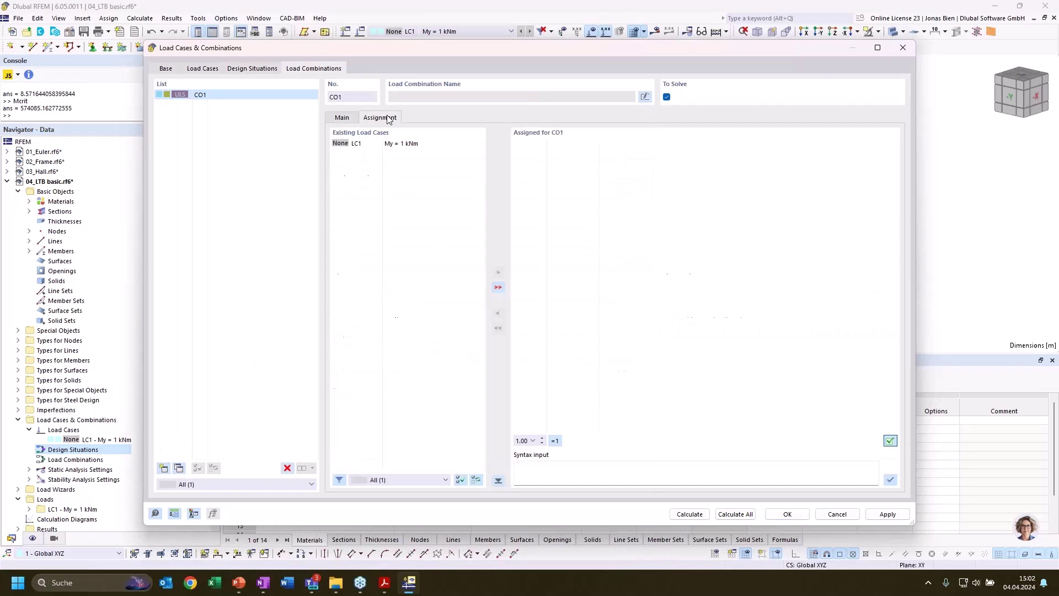
pyautogui.doubleClick(403, 144)
pyautogui.click(788, 514)
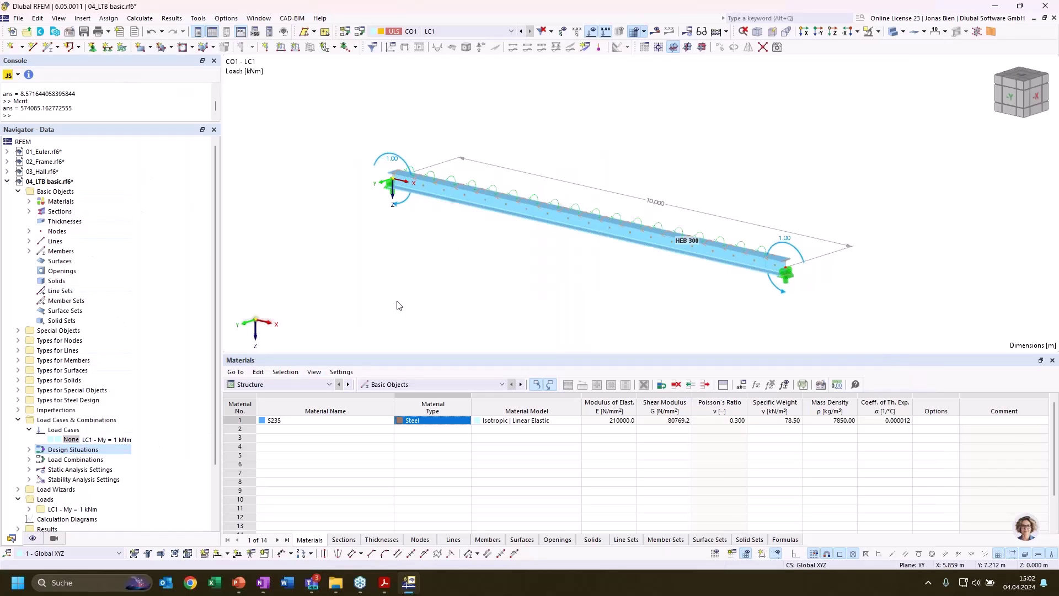
# - Calculate the model and display the stability analysis table of critical load factors for LC1
pyautogui.click(144, 18)
pyautogui.click(160, 43)
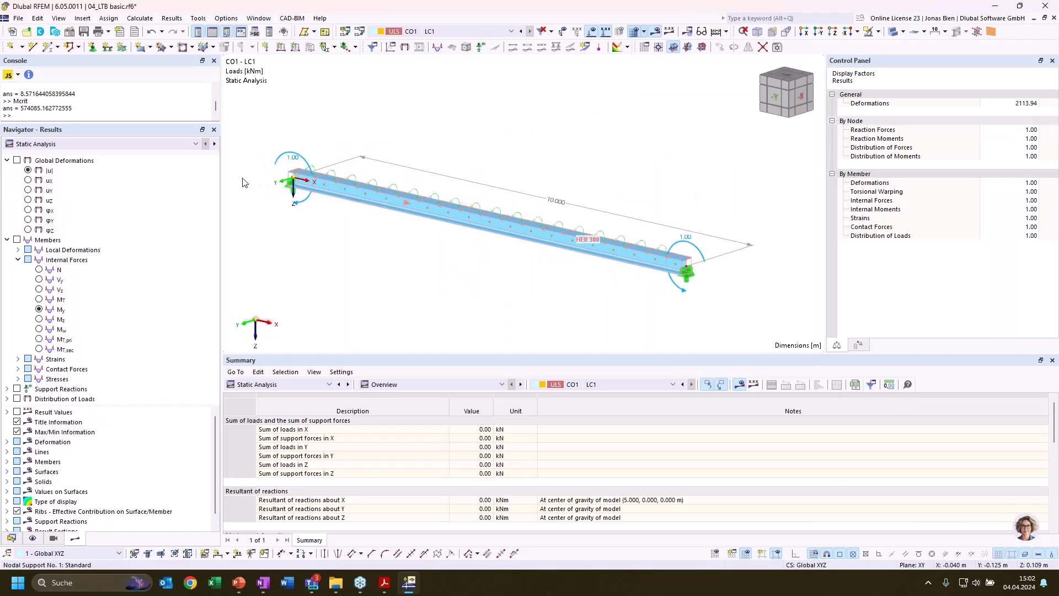
pyautogui.click(134, 144)
pyautogui.click(297, 384)
pyautogui.click(260, 465)
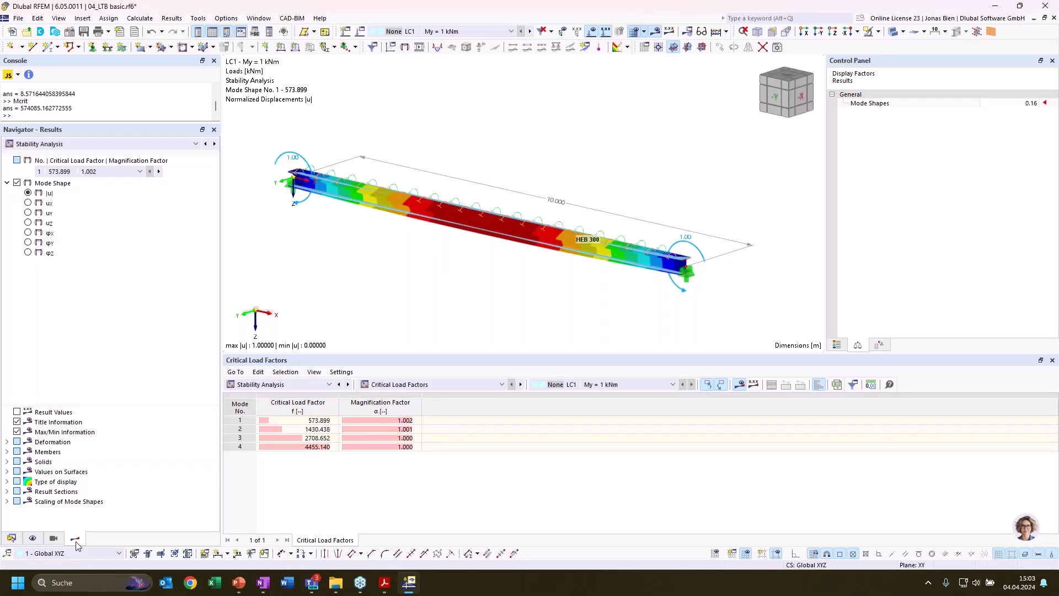
# - Display the Steel Design ratios on members and examine the mode shape of the lateral-torsional buckling check ST2100
pyautogui.click(12, 538)
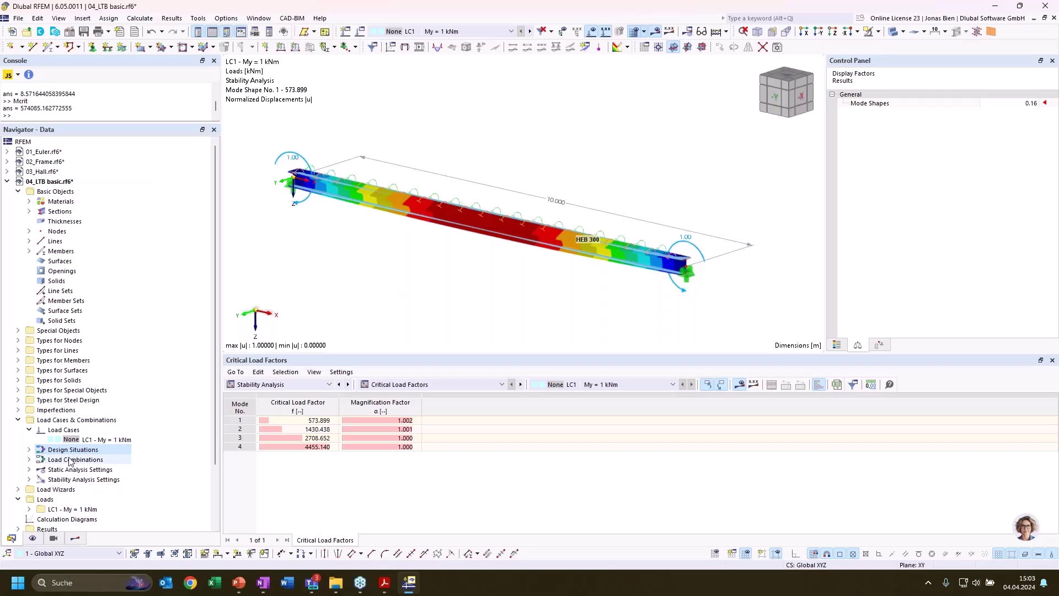
pyautogui.scroll(-1, 38, 491)
pyautogui.click(281, 385)
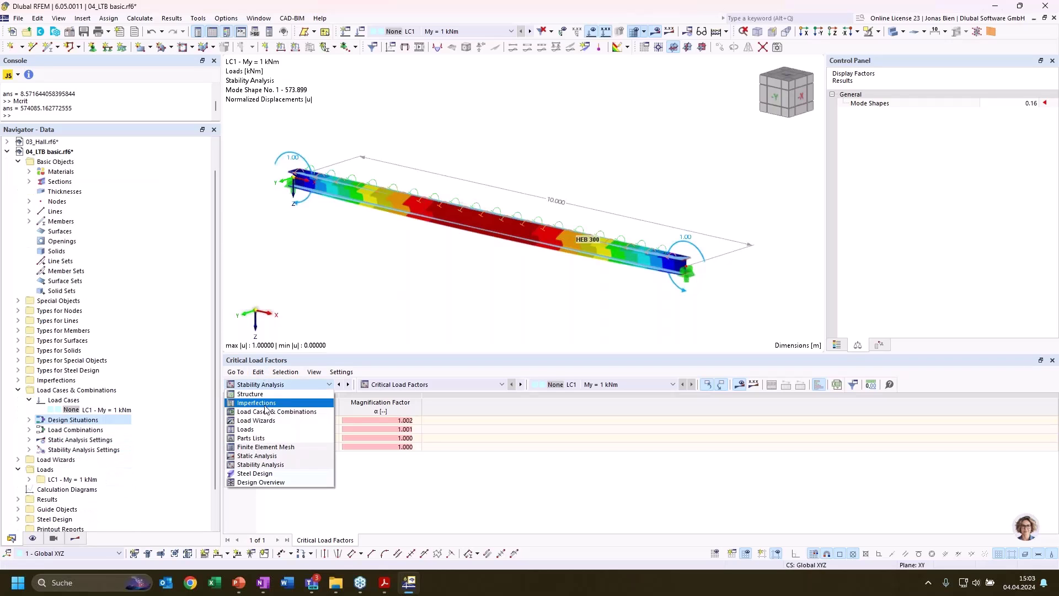
pyautogui.click(359, 315)
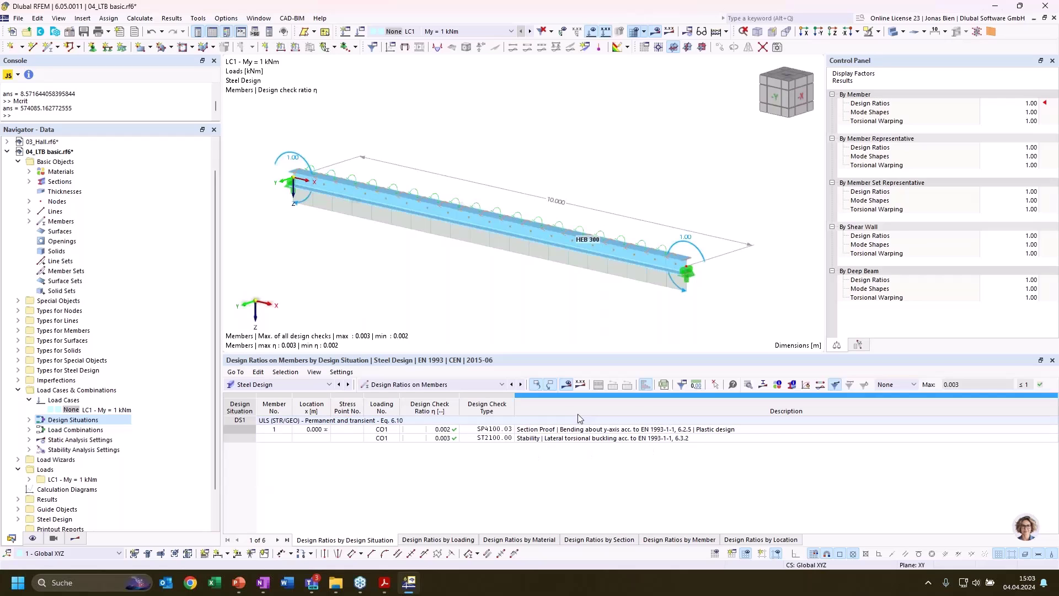
pyautogui.click(562, 438)
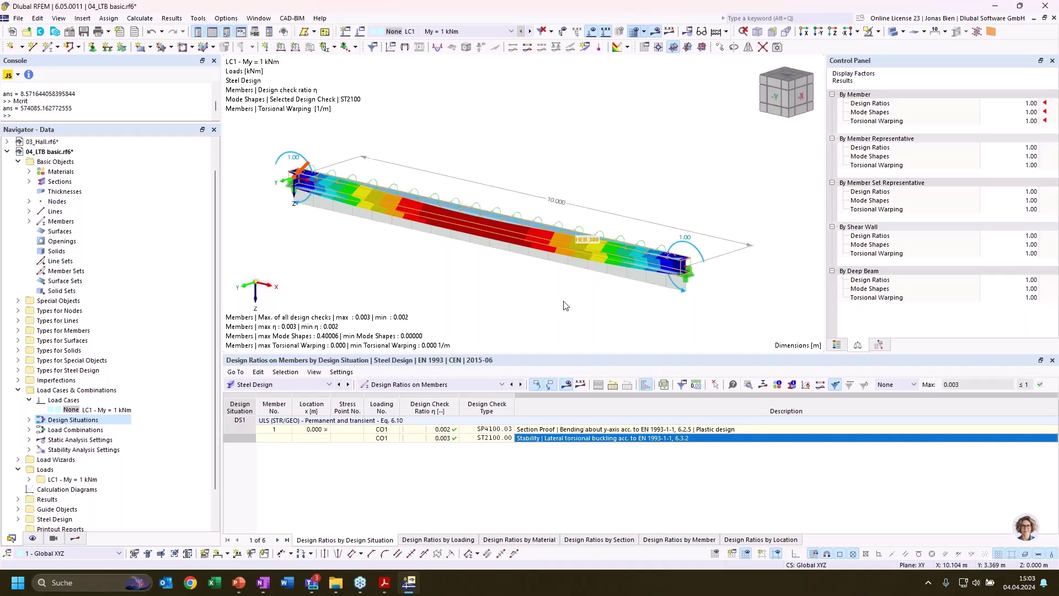
pyautogui.keyDown('ctrl'); pyautogui.moveTo(566, 305); pyautogui.dragTo(520, 269, button='middle'); pyautogui.keyUp('ctrl')
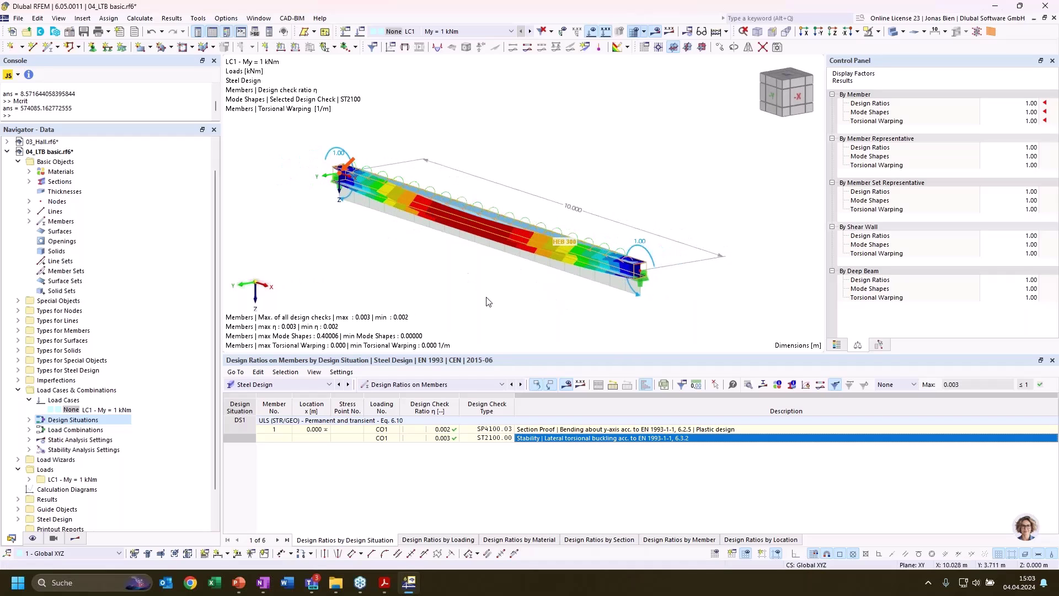
pyautogui.click(78, 538)
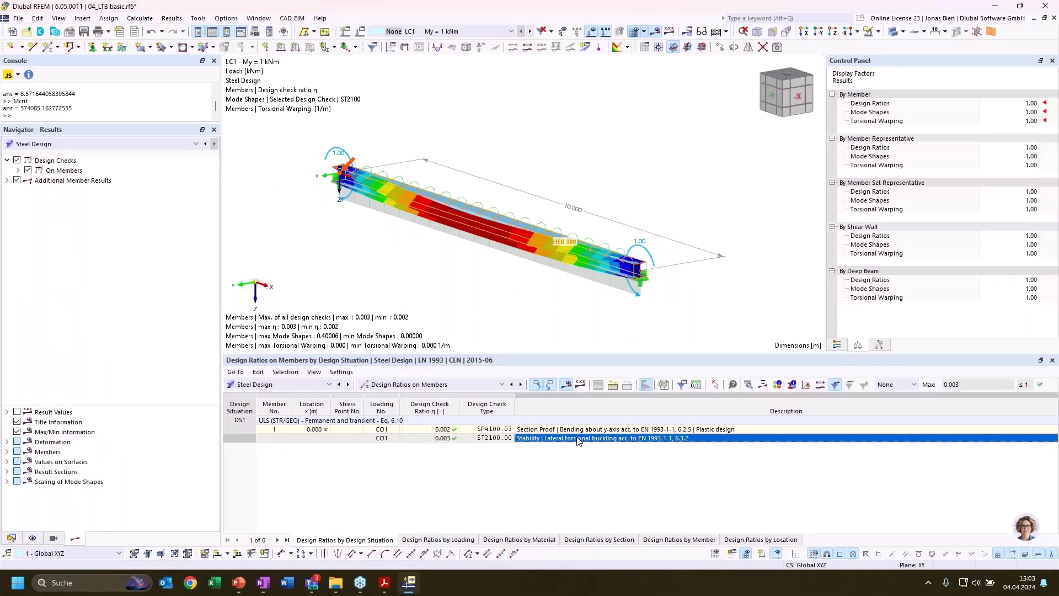
# - Examine the amplifier and elastic critical moment in the details of the lateral-torsional buckling check
pyautogui.moveTo(532, 307)
pyautogui.keyDown('ctrl'); pyautogui.mouseDown(button='middle')
pyautogui.moveTo(510, 285)
pyautogui.moveTo(530, 309)
pyautogui.mouseUp(button='middle'); pyautogui.keyUp('ctrl')
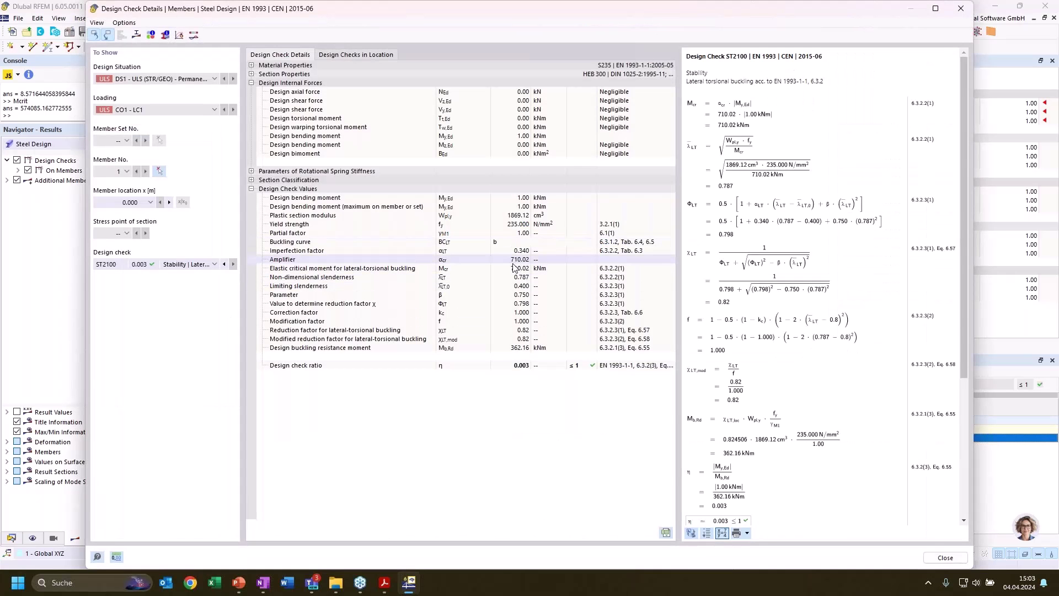
pyautogui.click(499, 270)
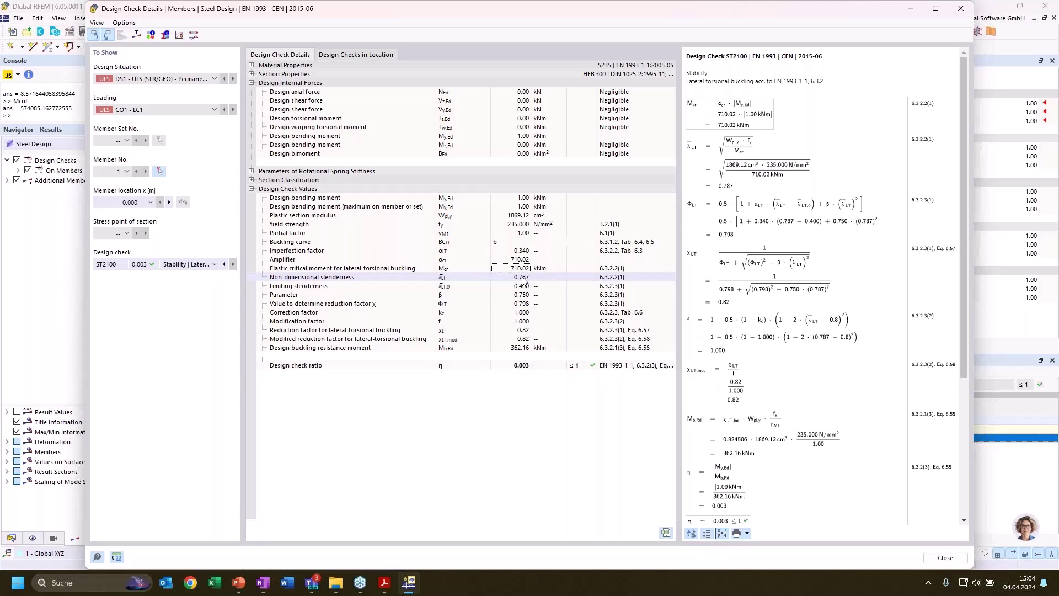
pyautogui.click(962, 9)
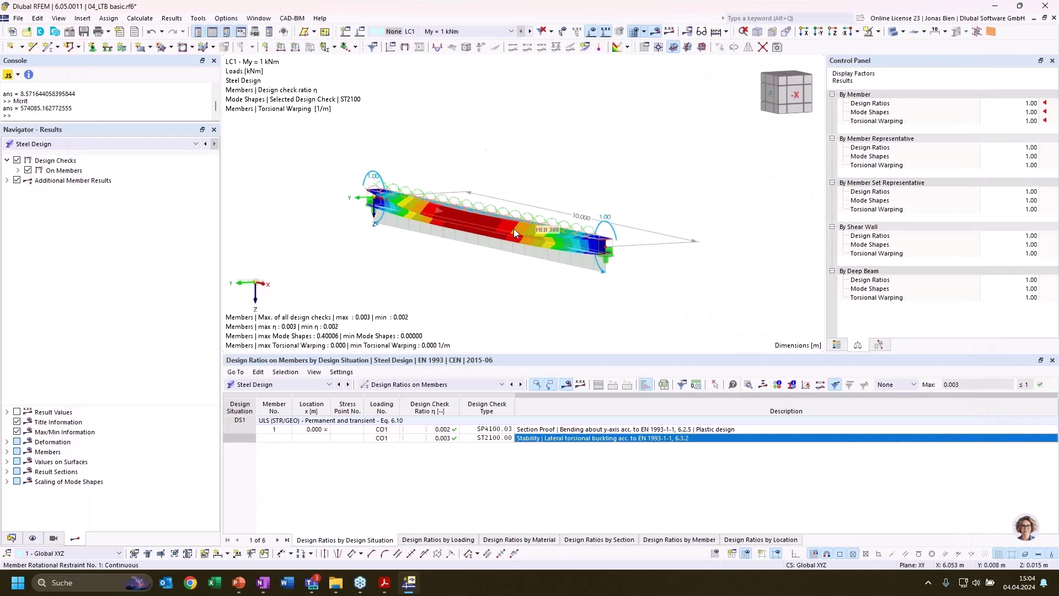
pyautogui.keyDown('ctrl'); pyautogui.moveTo(489, 165); pyautogui.dragTo(487, 182, button='middle'); pyautogui.keyUp('ctrl')
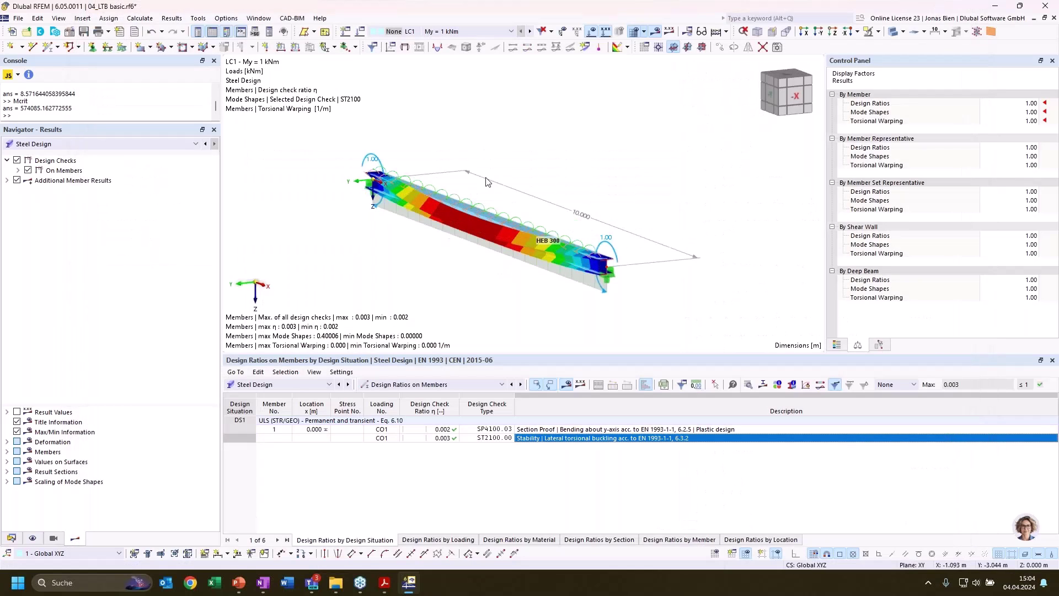
pyautogui.doubleClick(485, 228)
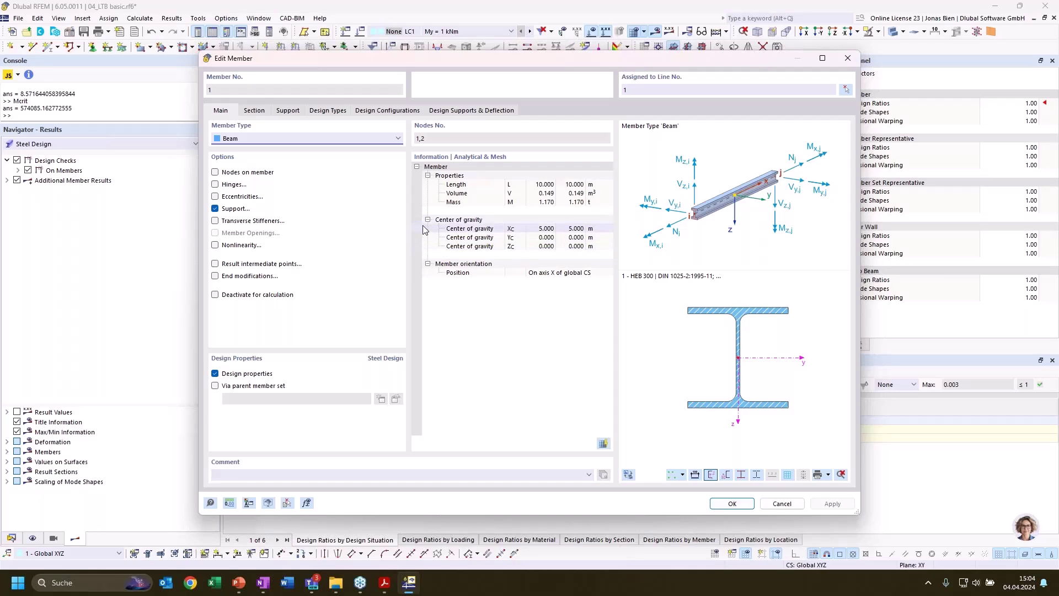
pyautogui.click(849, 58)
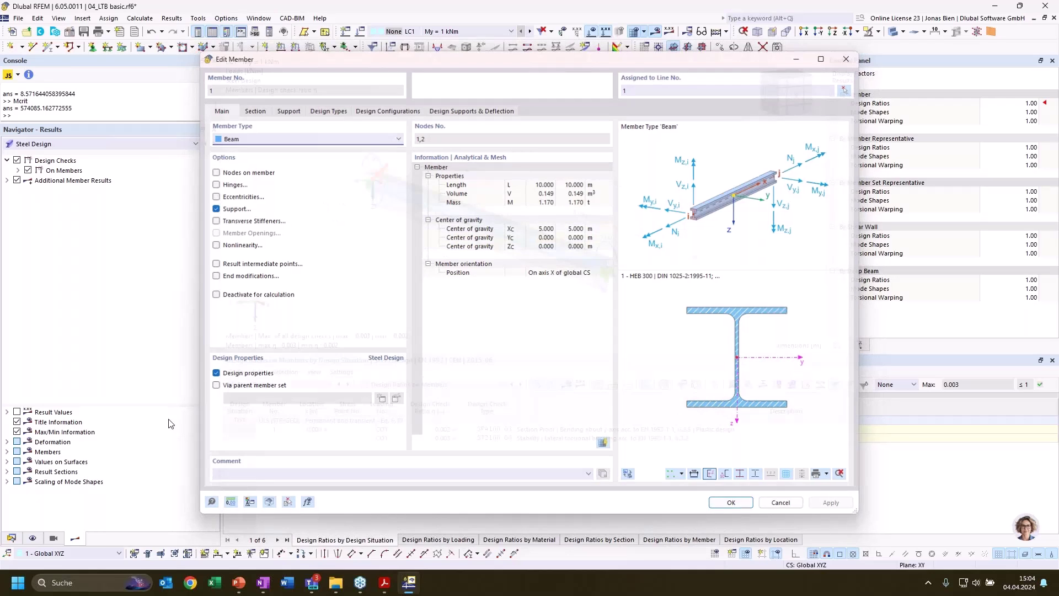
# - Add a structure modification to LC1 that considers shear panels and rotational restraints in static, stability and modal analysis, and recalculate
pyautogui.click(11, 538)
pyautogui.doubleClick(96, 410)
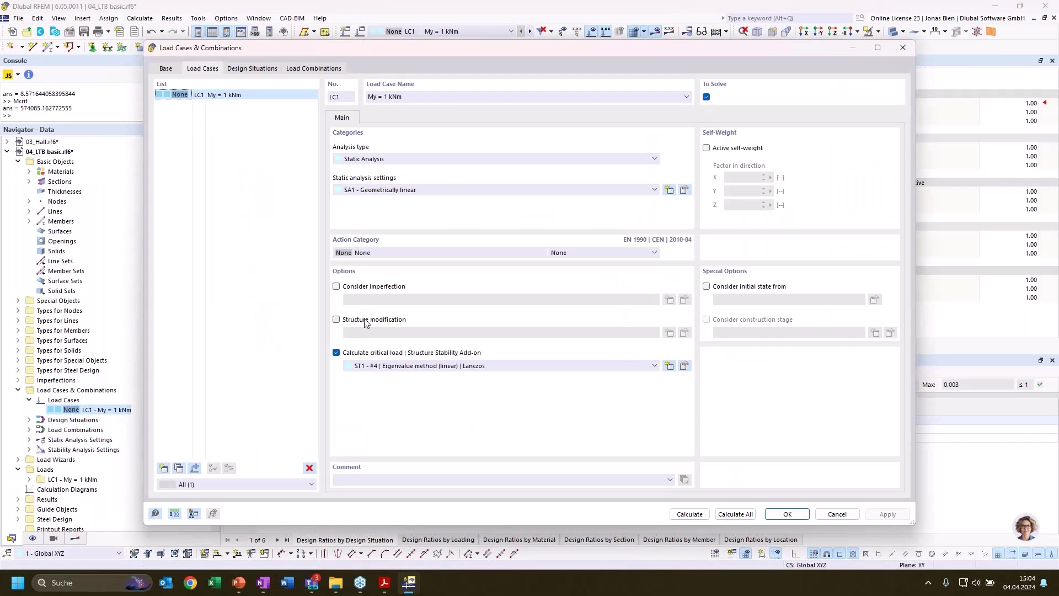
pyautogui.click(364, 320)
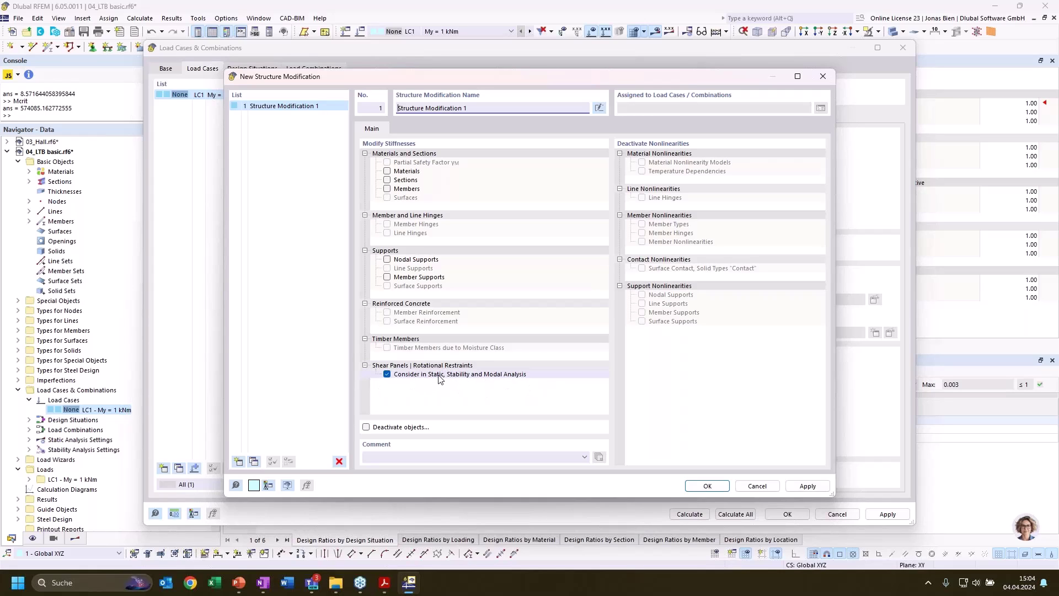
pyautogui.click(704, 486)
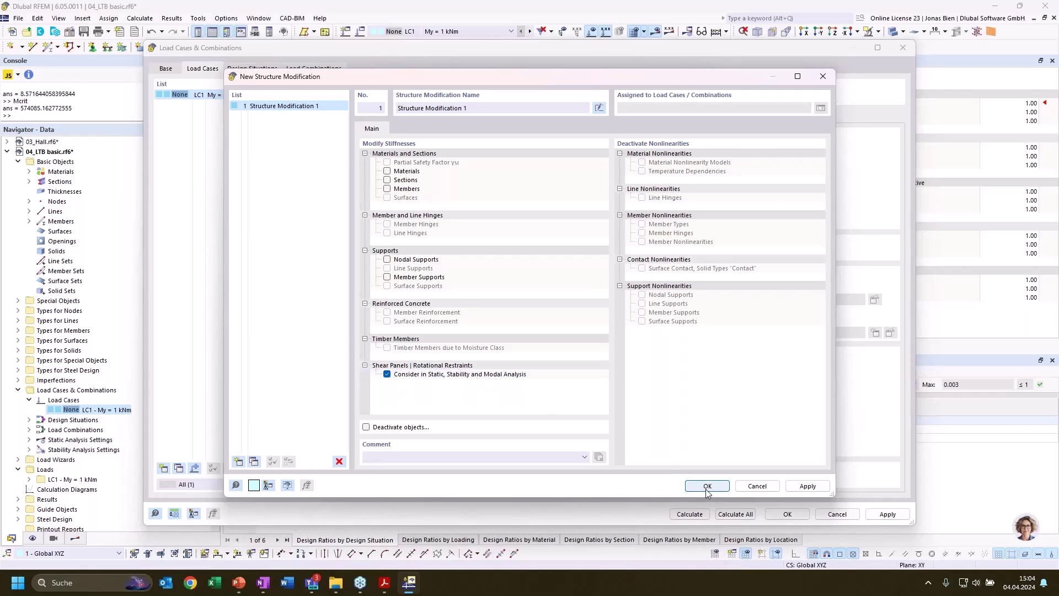
pyautogui.click(690, 513)
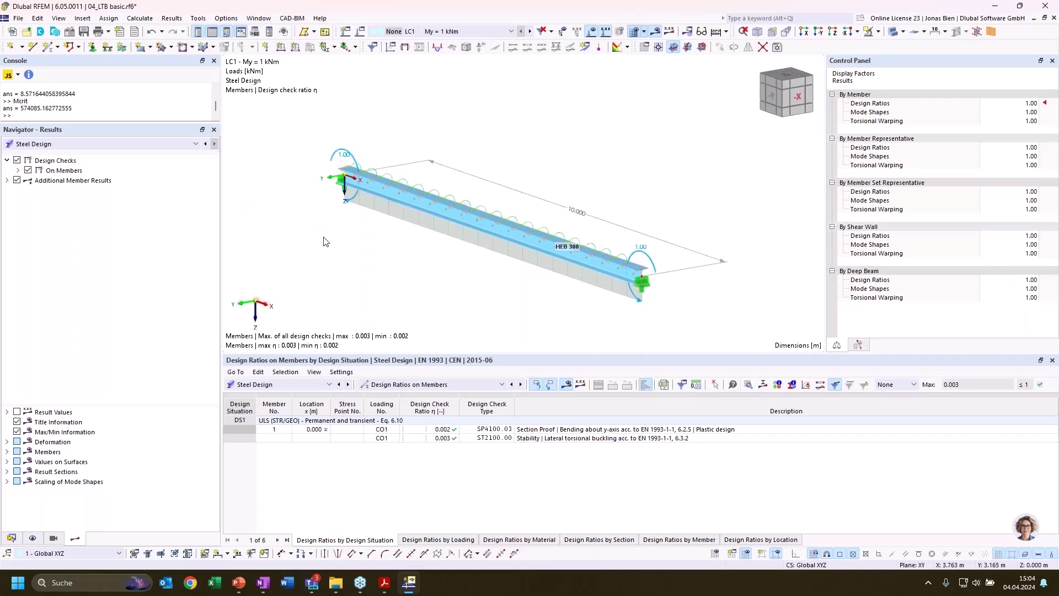
# - Display the stability analysis results for LC1 and examine the first critical load factor and its mode shape
pyautogui.click(130, 146)
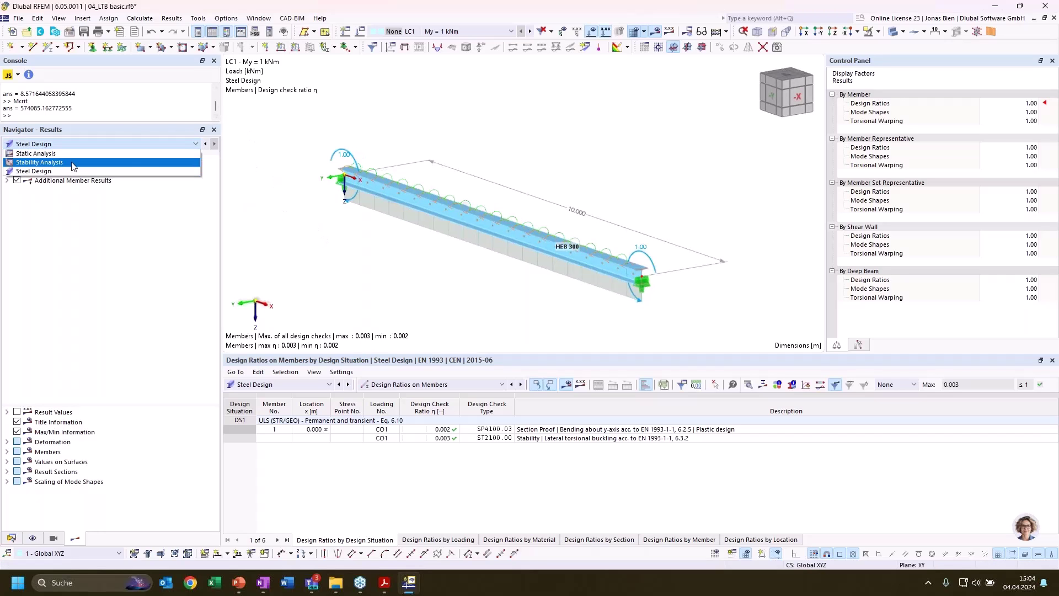
pyautogui.click(72, 162)
pyautogui.click(304, 421)
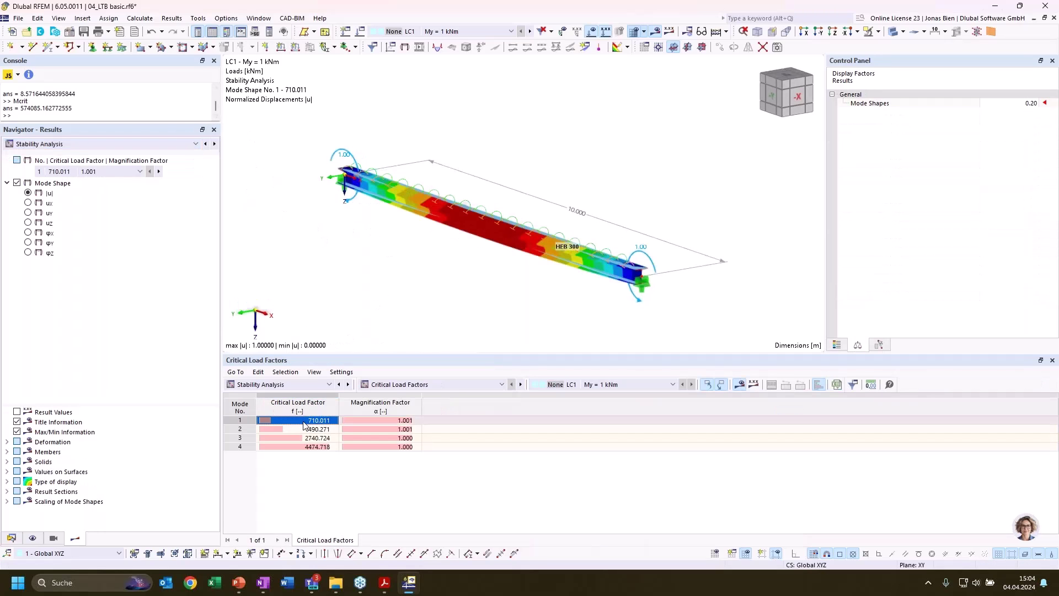
pyautogui.scroll(1, 458, 263)
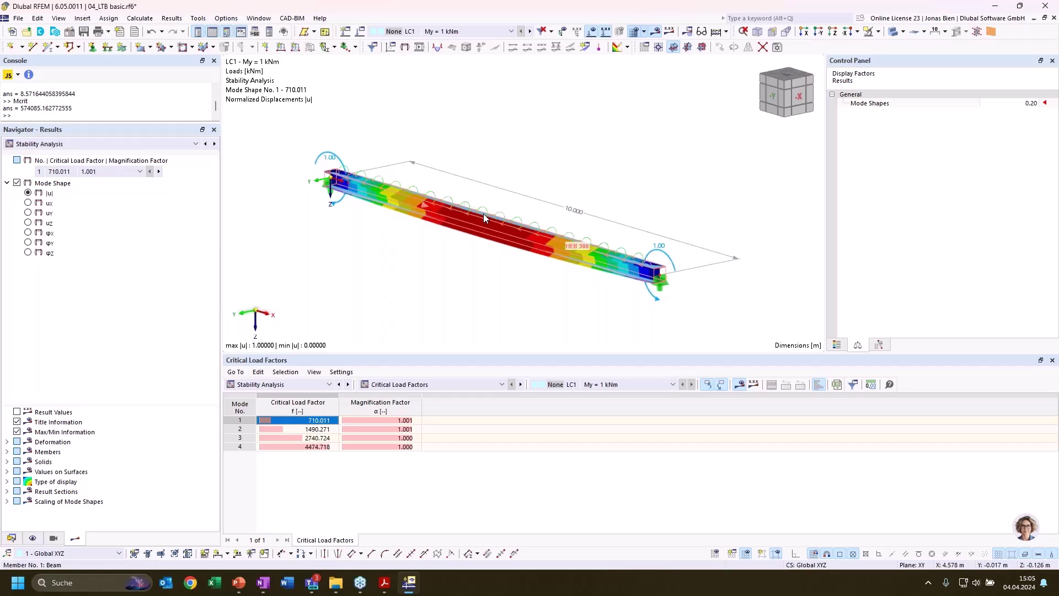
pyautogui.moveTo(573, 154); pyautogui.dragTo(594, 170, button='middle')
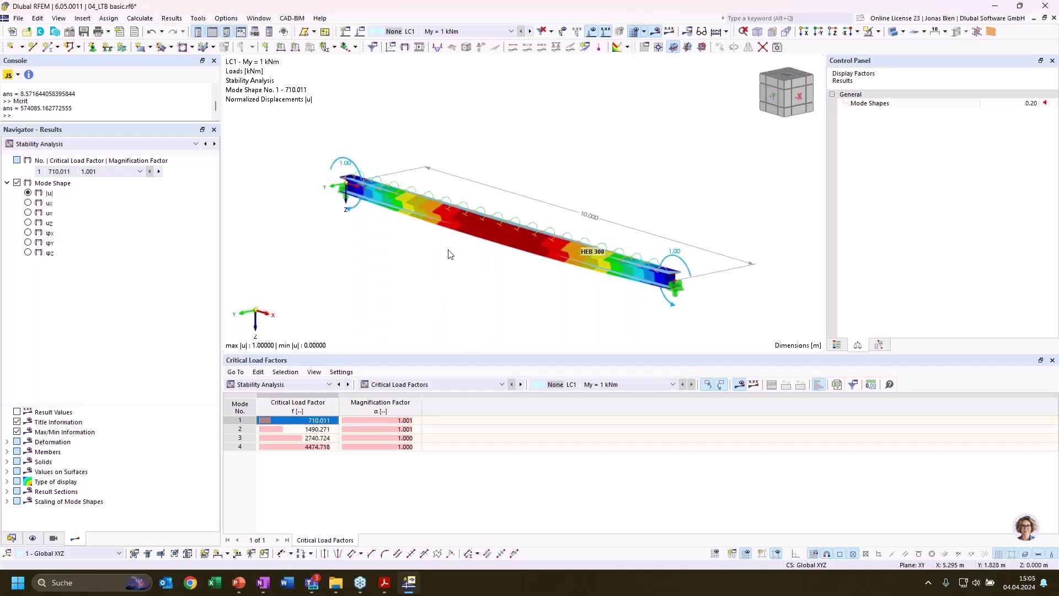
# - Examine the member shear panel, rotational restraint and steel design types in the model data, and switch to PowerPoint
pyautogui.click(11, 538)
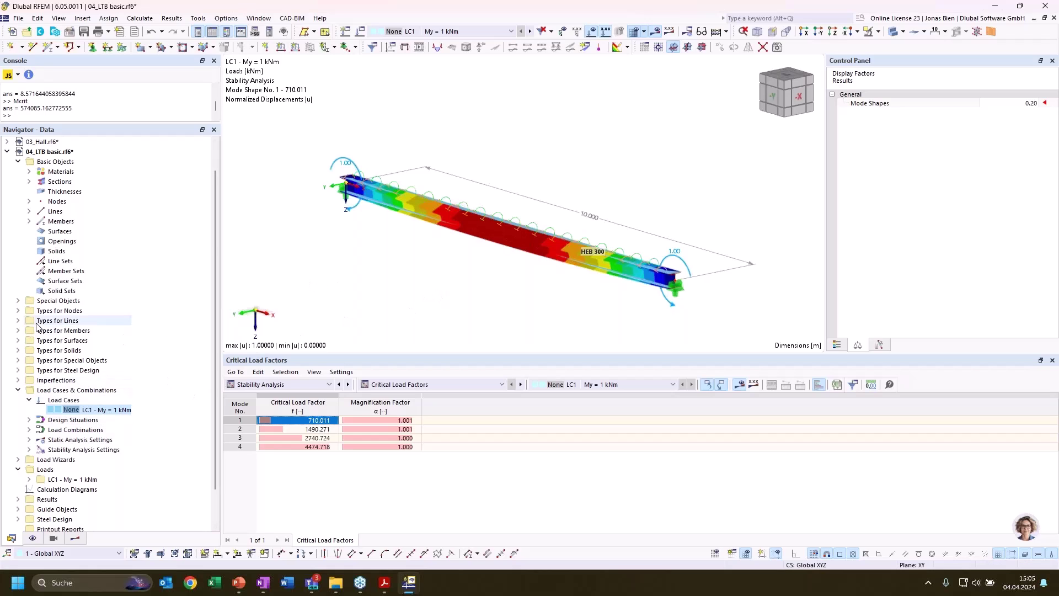
pyautogui.click(18, 331)
pyautogui.click(75, 440)
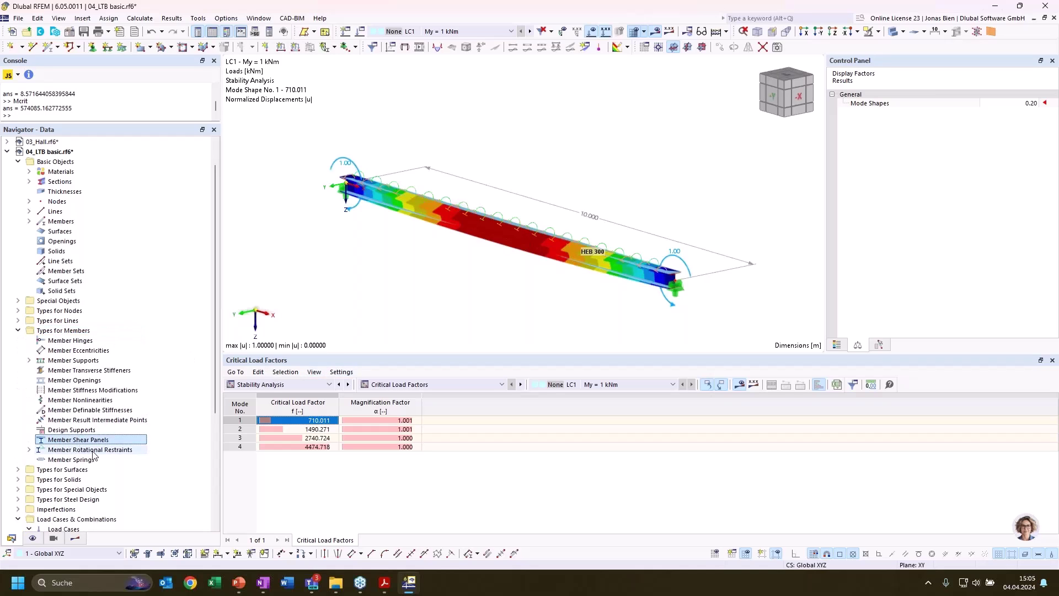
pyautogui.click(91, 450)
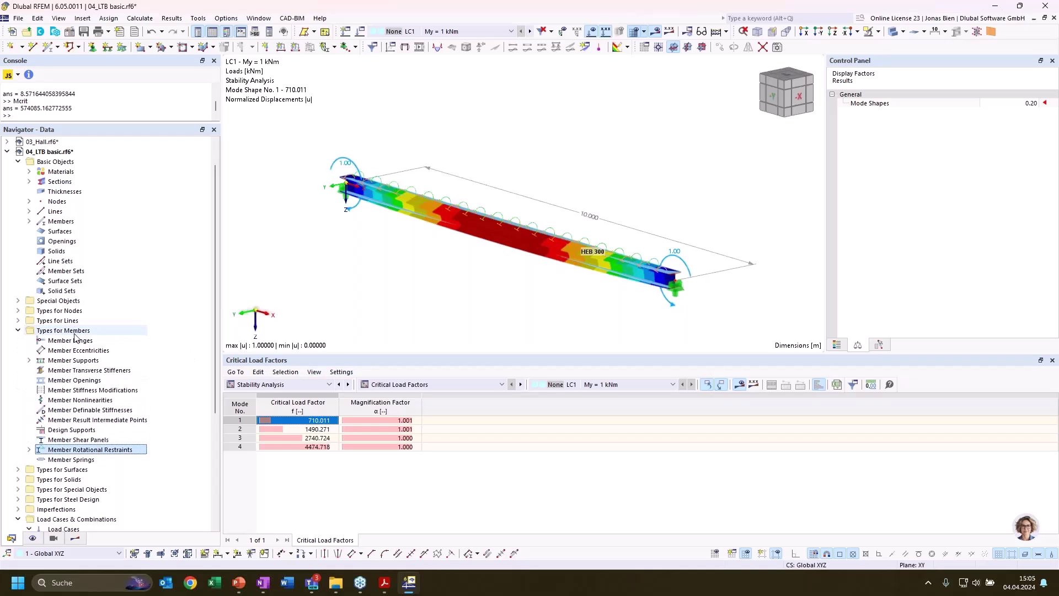
pyautogui.scroll(-2, 94, 453)
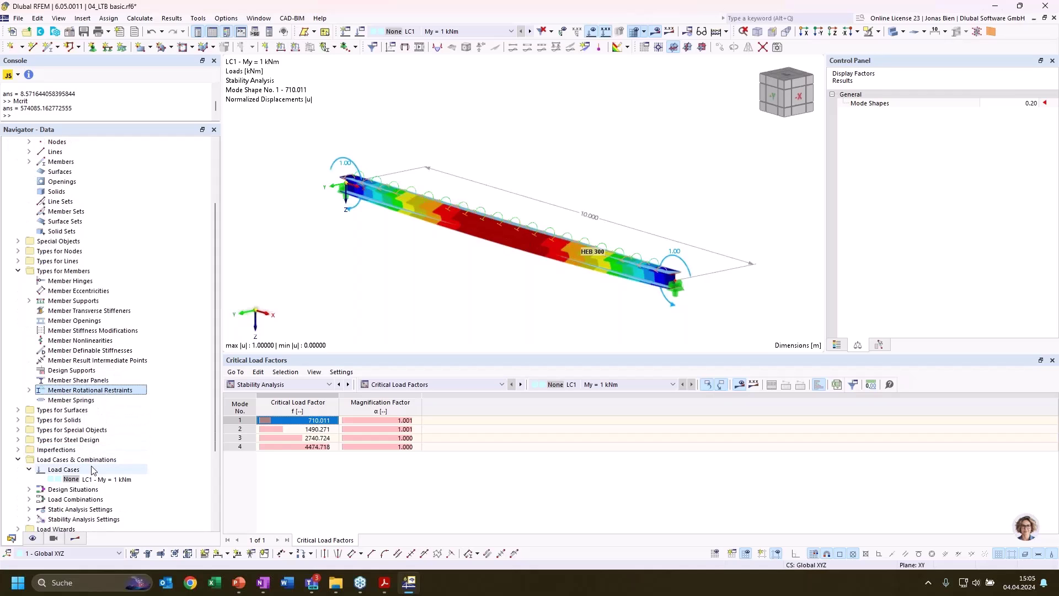
pyautogui.click(17, 439)
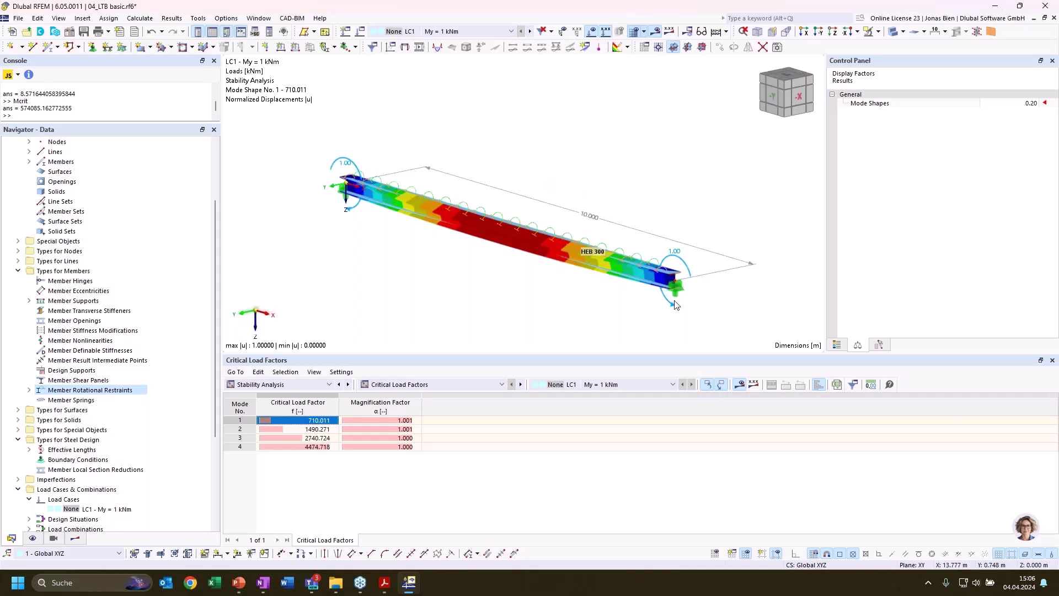
pyautogui.hotkey('alt', 'Tab')
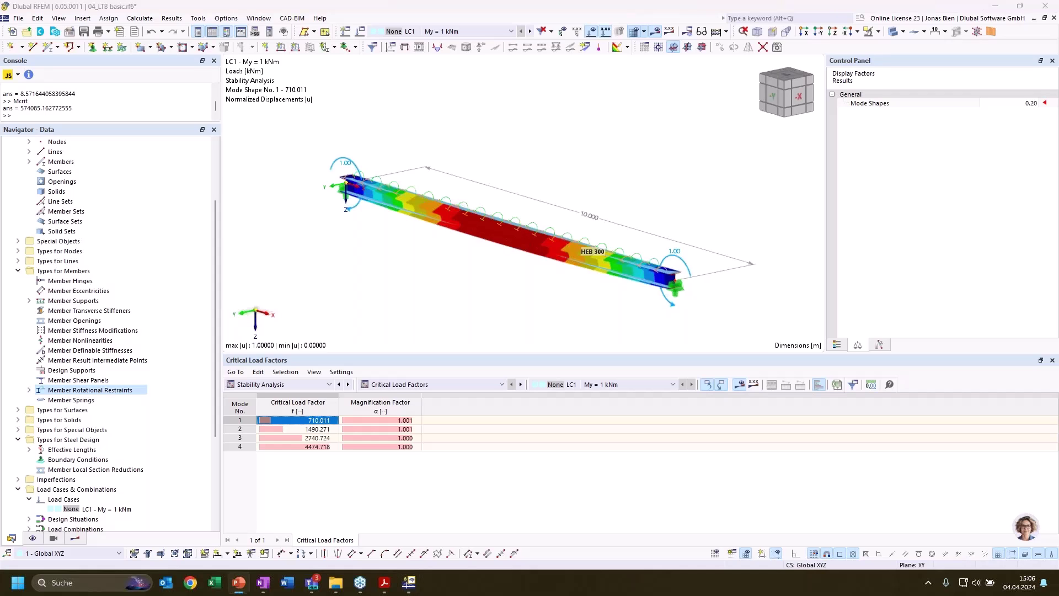
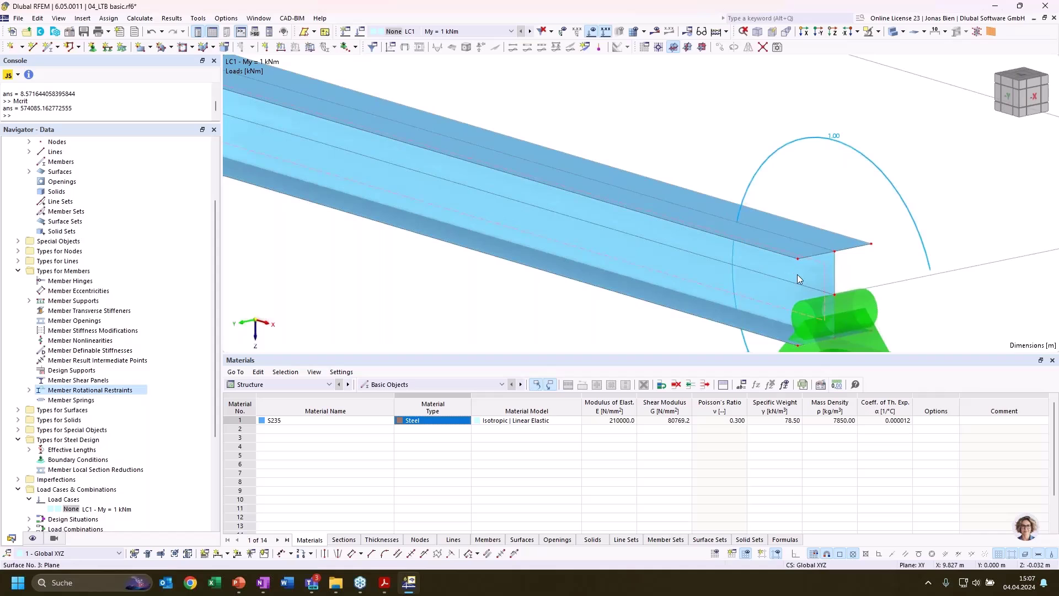
# - Examine the properties of one half of the beam's top flange surface and close them without changes
pyautogui.click(797, 274)
pyautogui.click(824, 244)
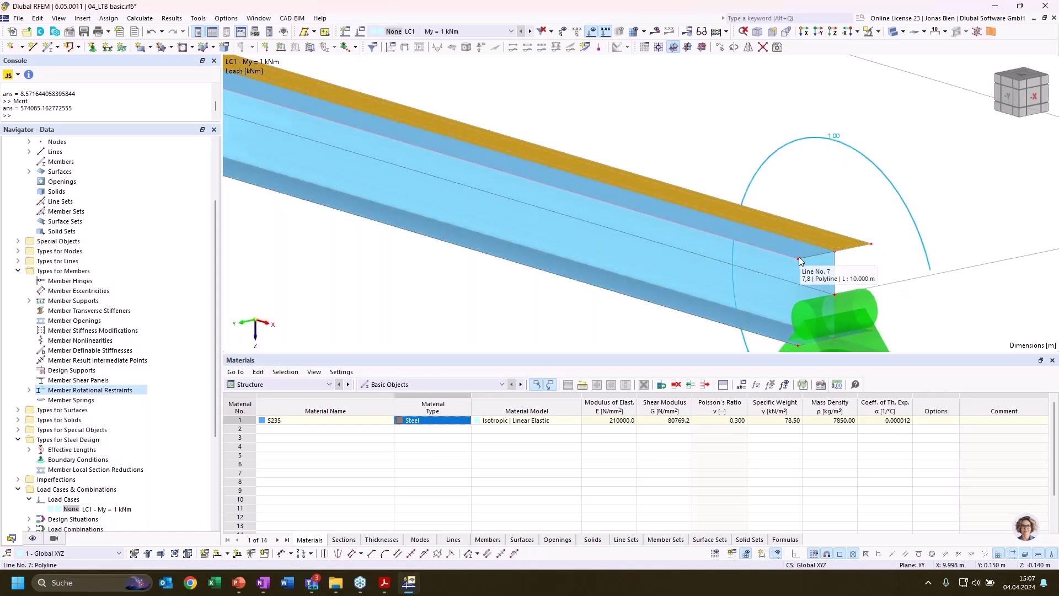
pyautogui.doubleClick(836, 243)
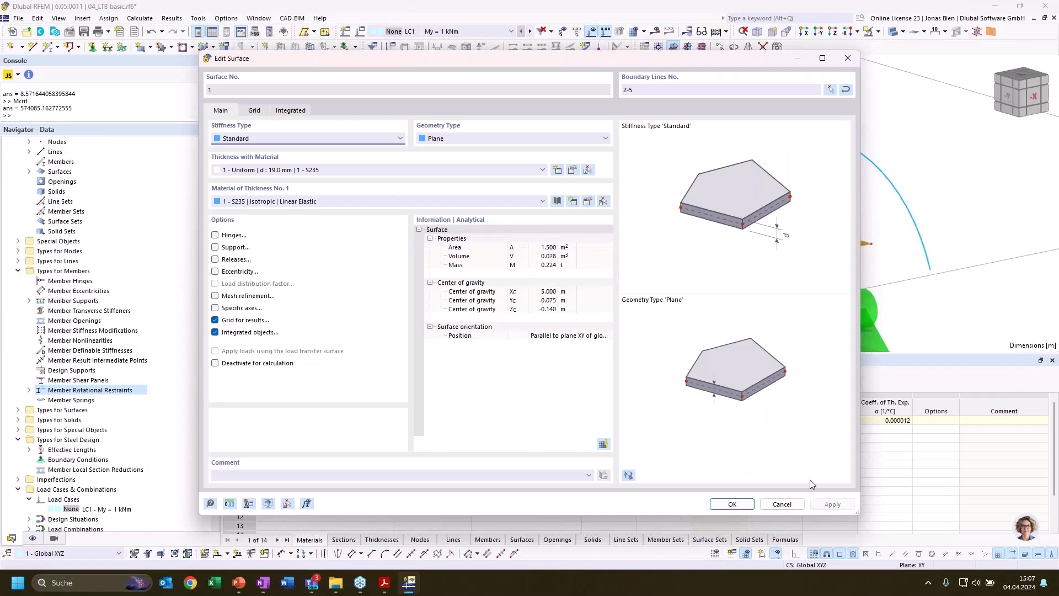
pyautogui.click(782, 504)
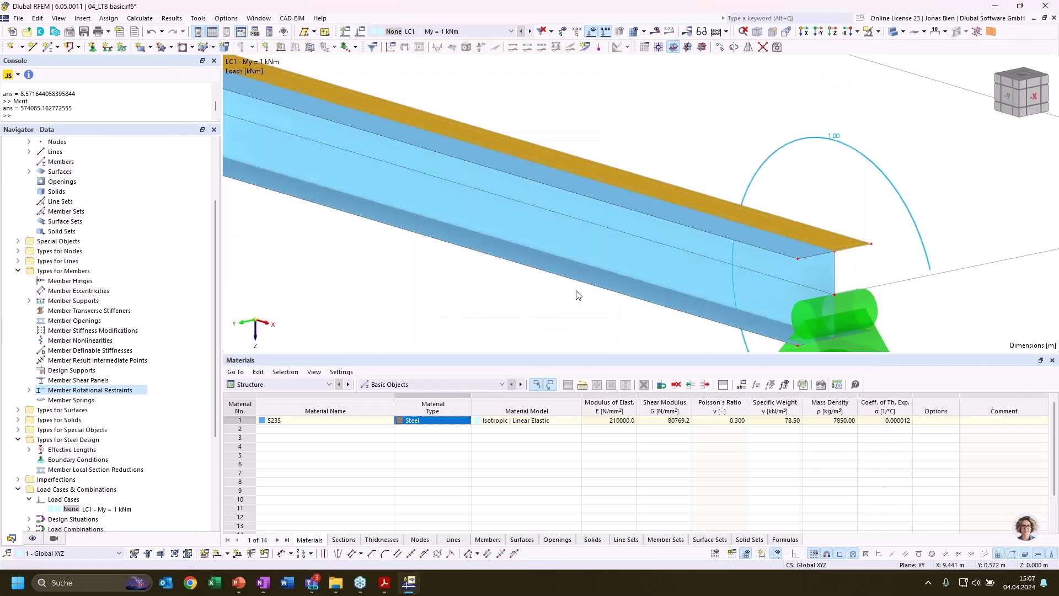
pyautogui.moveTo(601, 219); pyautogui.dragTo(753, 221, button='middle')
pyautogui.scroll(-3, 753, 221)
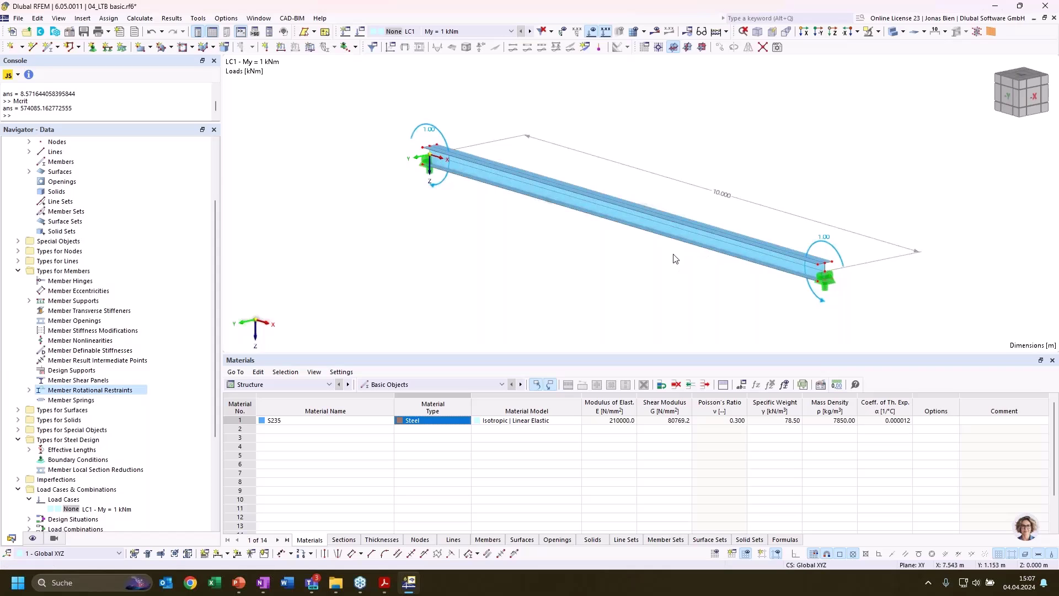
# - Collapse the 04_LTB basic model's data tree and activate the 05_FSM.rf6 model
pyautogui.scroll(3, 99, 309)
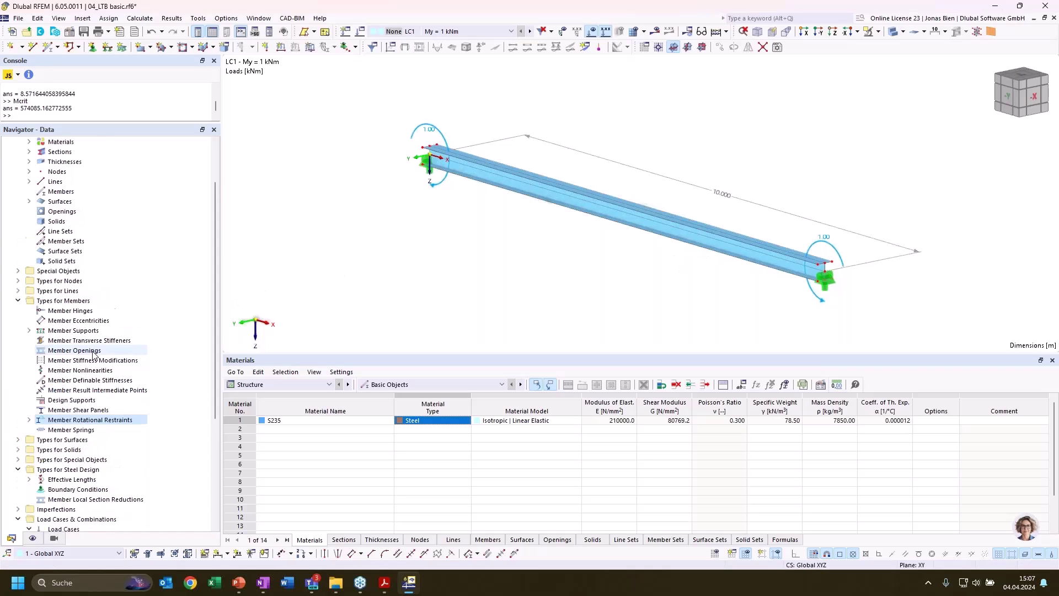
pyautogui.click(7, 181)
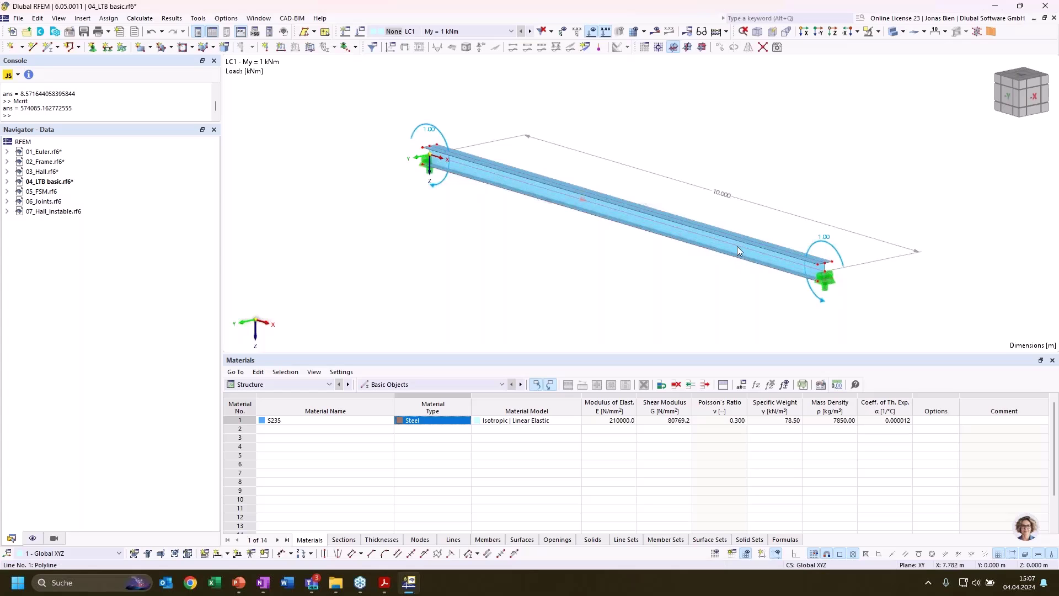
pyautogui.scroll(1, 740, 247)
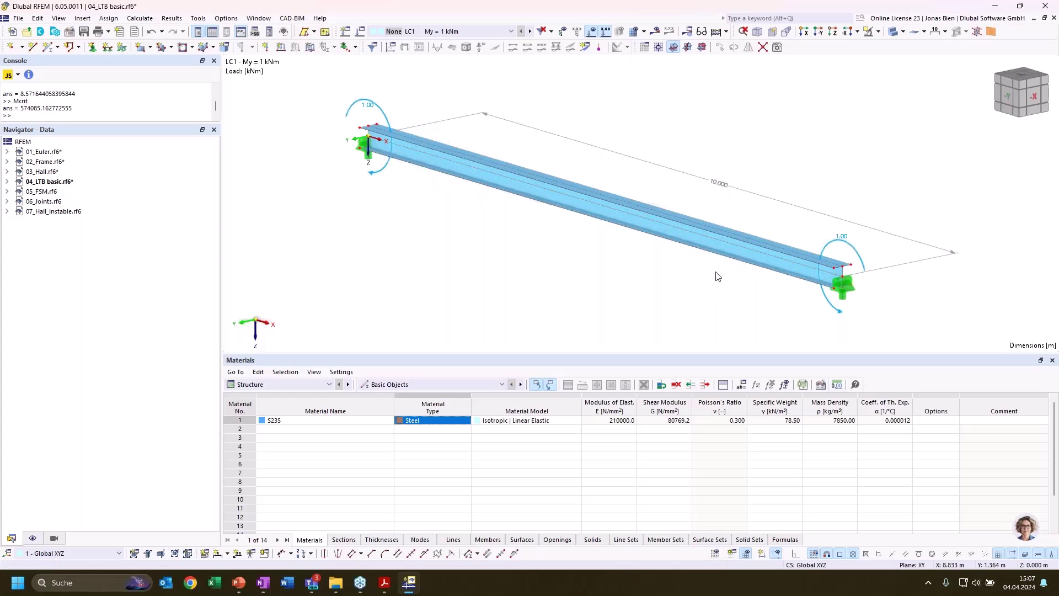
pyautogui.doubleClick(44, 192)
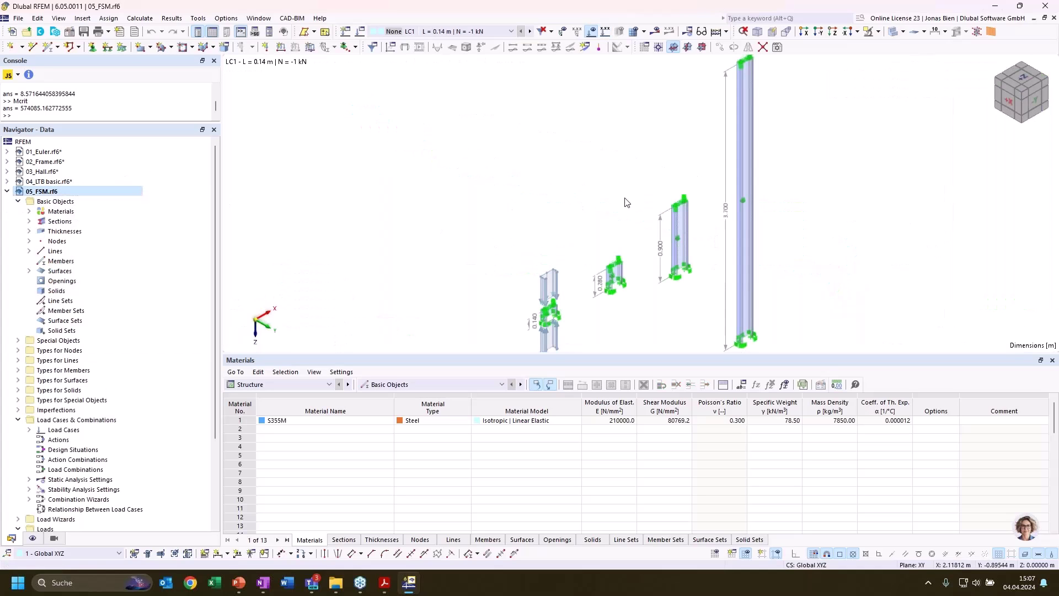
pyautogui.moveTo(594, 213); pyautogui.dragTo(561, 164, button='middle')
pyautogui.scroll(1, 616, 249)
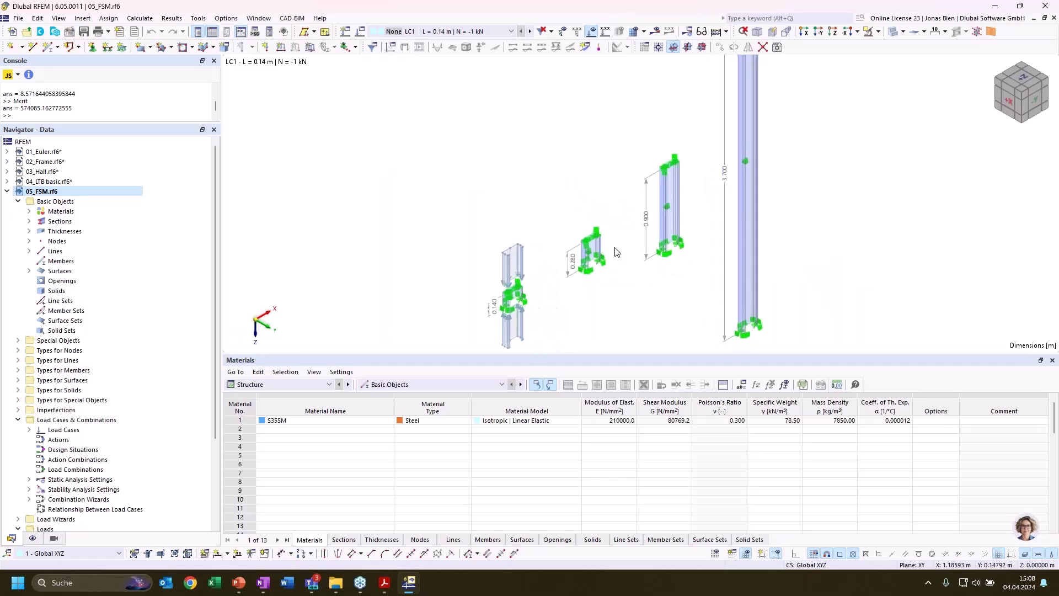
pyautogui.scroll(-2, 615, 249)
# - Examine the properties of the section C 200/75/2/10/30/C and close them without changes
pyautogui.click(30, 222)
pyautogui.click(87, 232)
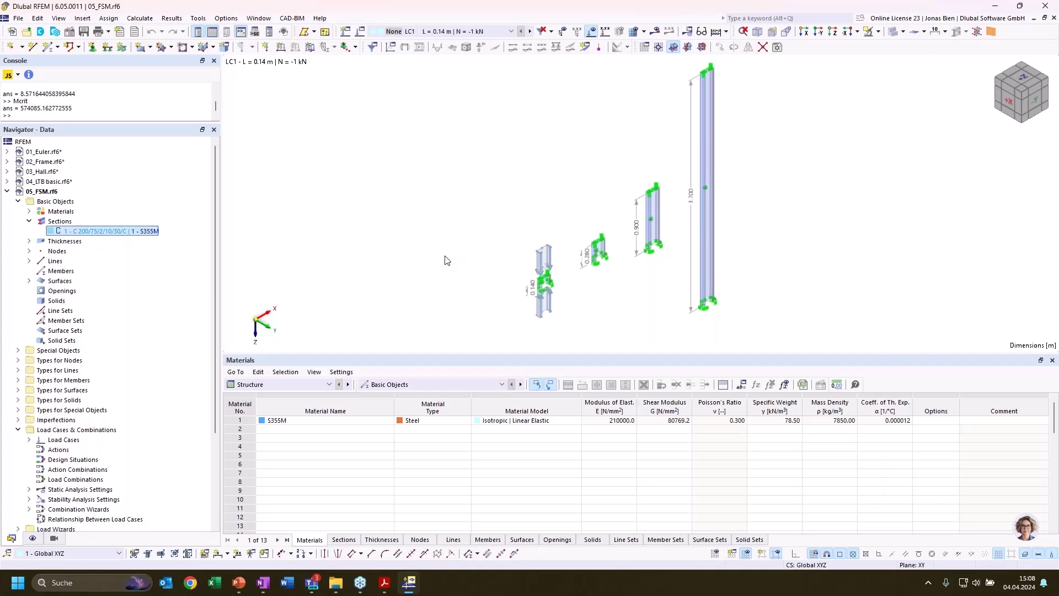
pyautogui.press('Return')
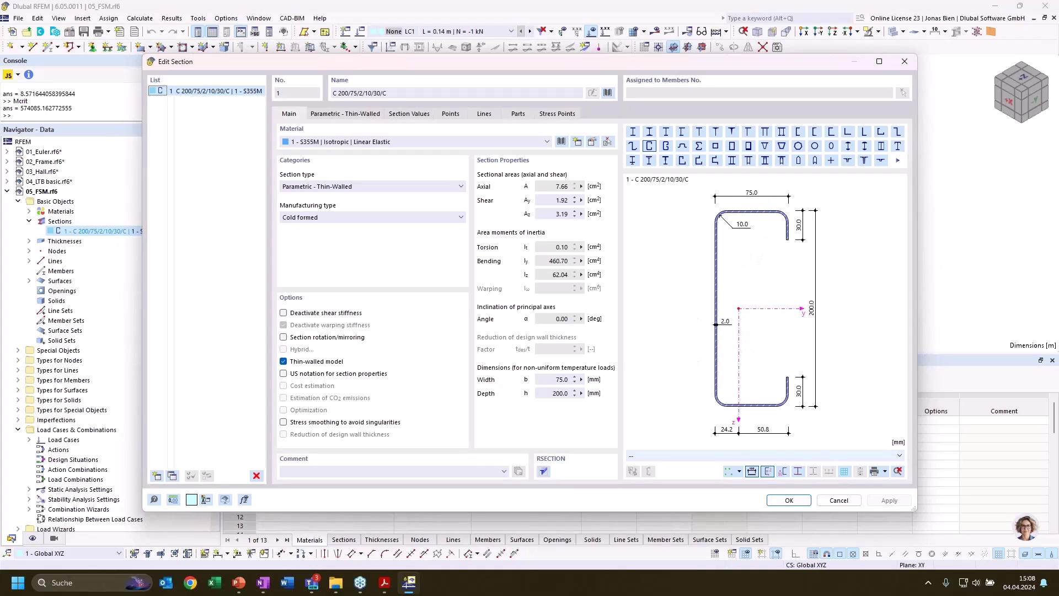
pyautogui.click(839, 500)
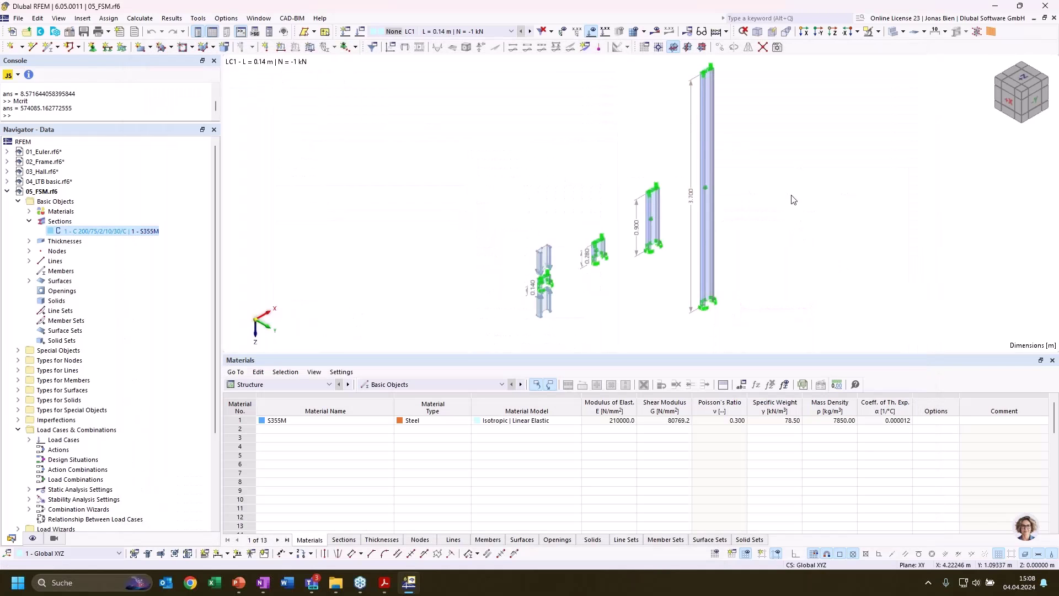
# - Display the FE mesh on the surface models and examine it on the 3.700 m column
pyautogui.moveTo(830, 187); pyautogui.dragTo(825, 192, button='middle')
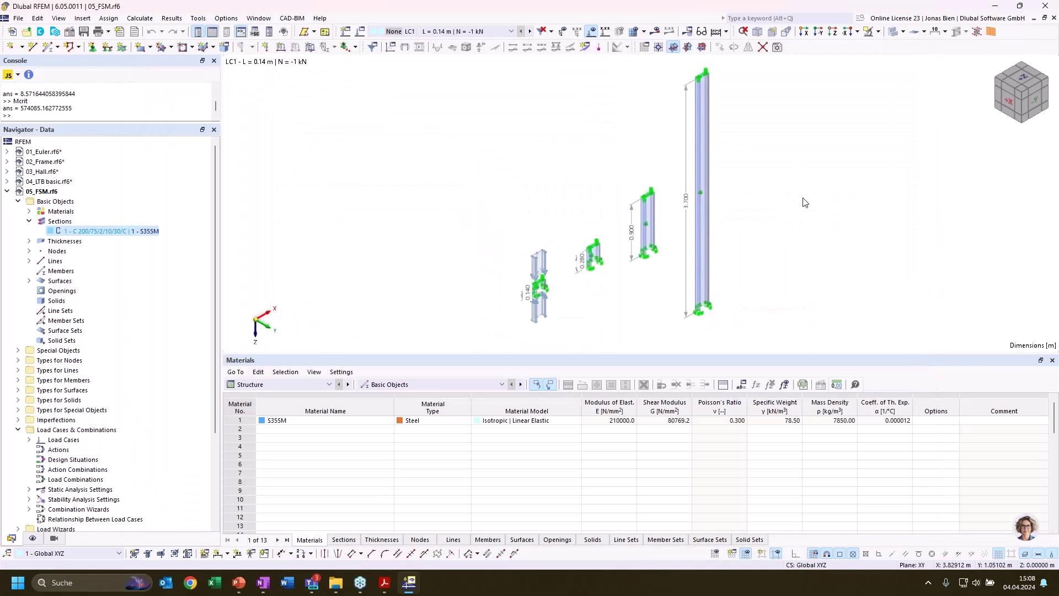
pyautogui.click(633, 35)
pyautogui.scroll(8, 701, 138)
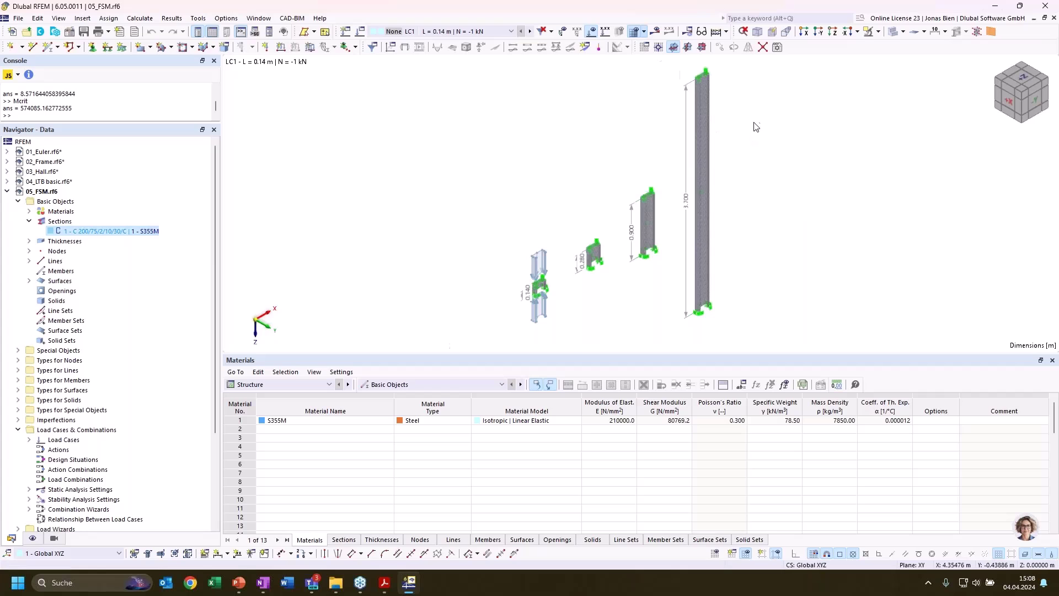
pyautogui.scroll(4, 660, 139)
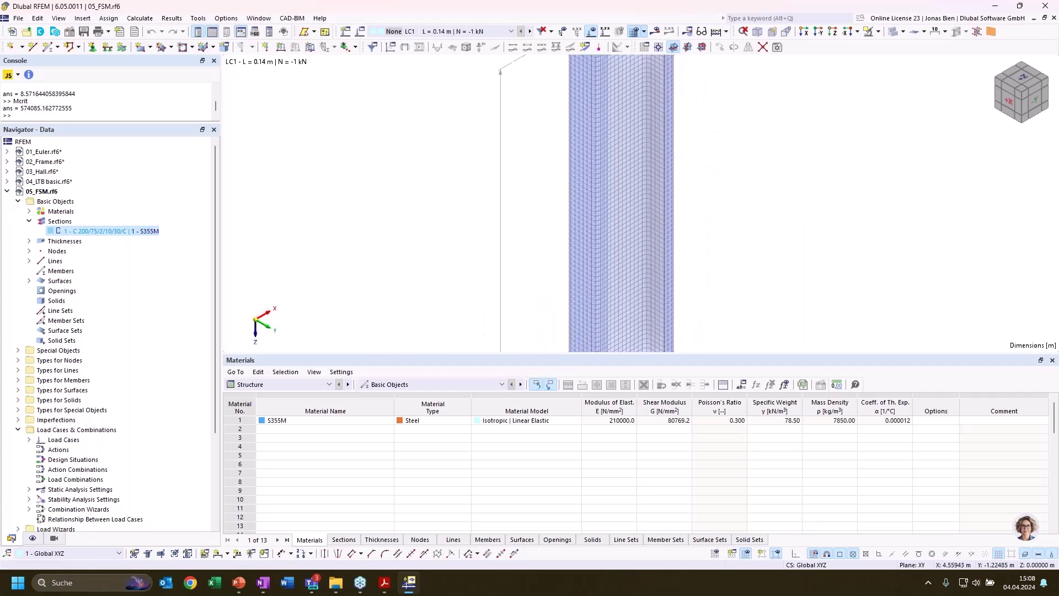
pyautogui.scroll(2, 621, 182)
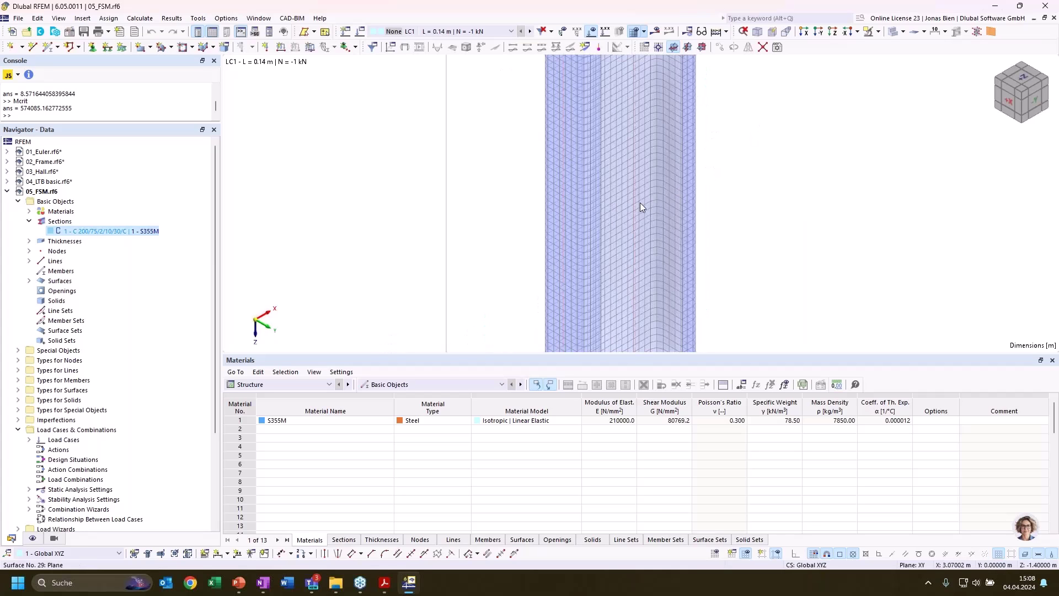
pyautogui.scroll(-1, 639, 247)
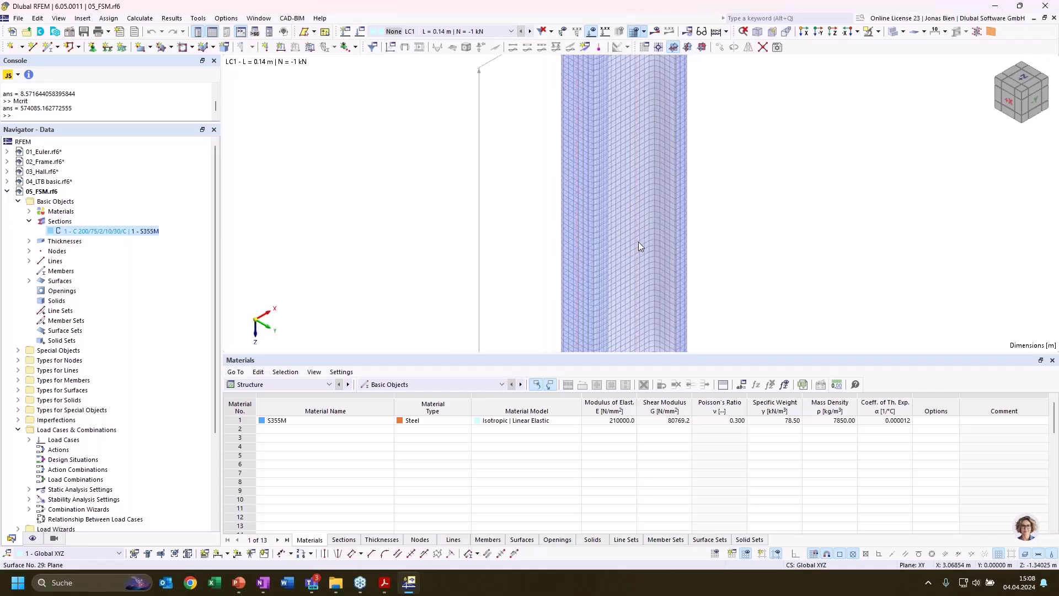
pyautogui.scroll(-5, 639, 243)
pyautogui.scroll(-5, 815, 219)
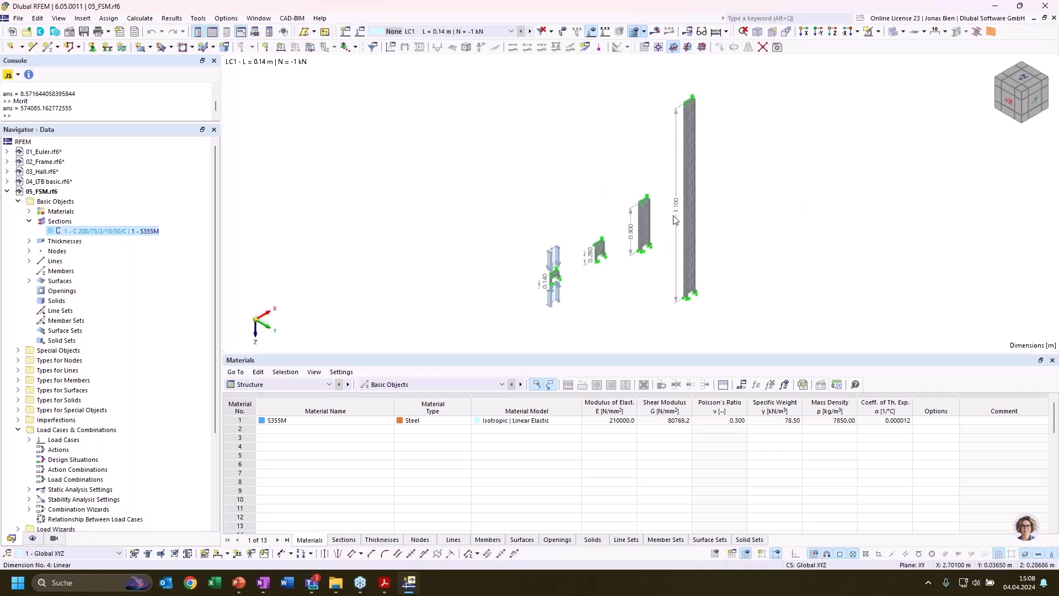
# - Examine the supports, loads and mesh of the four C-section columns, from the 0.140 m to the 3.700 m length
pyautogui.scroll(6, 717, 212)
pyautogui.moveTo(704, 239); pyautogui.dragTo(704, 303, button='middle')
pyautogui.scroll(-3, 757, 185)
pyautogui.scroll(3, 576, 248)
pyautogui.scroll(1, 447, 309)
pyautogui.scroll(4, 501, 292)
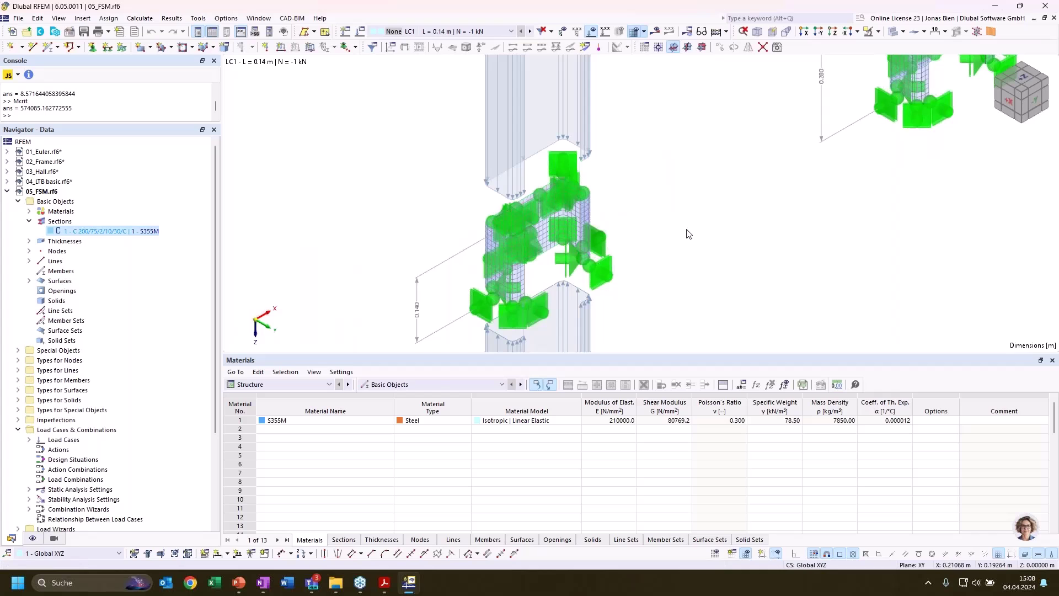
pyautogui.scroll(-1, 689, 234)
pyautogui.scroll(-2, 883, 201)
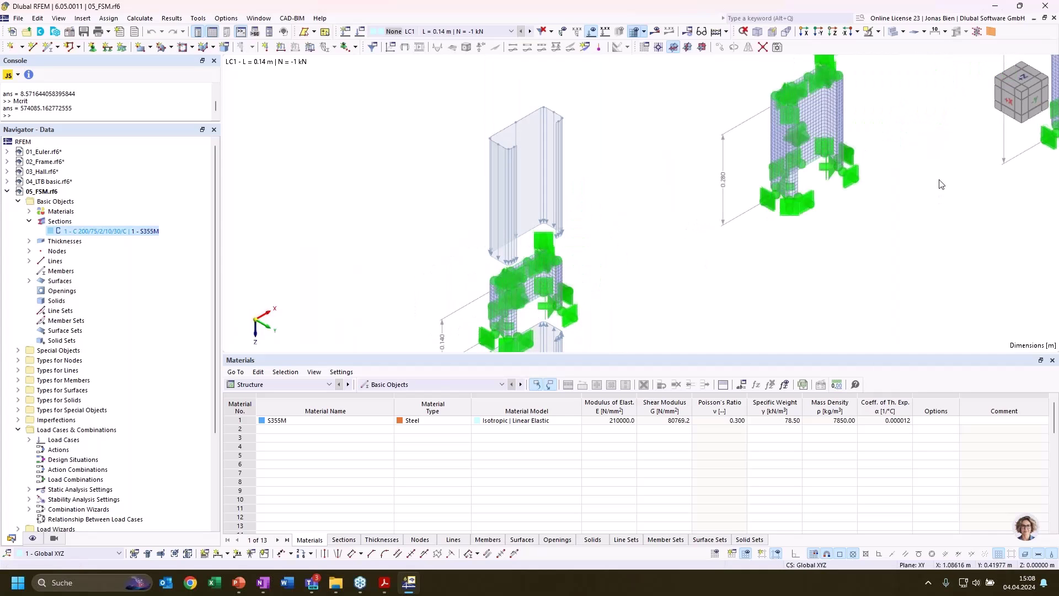
pyautogui.moveTo(899, 229); pyautogui.dragTo(653, 259, button='middle')
pyautogui.scroll(-2, 596, 253)
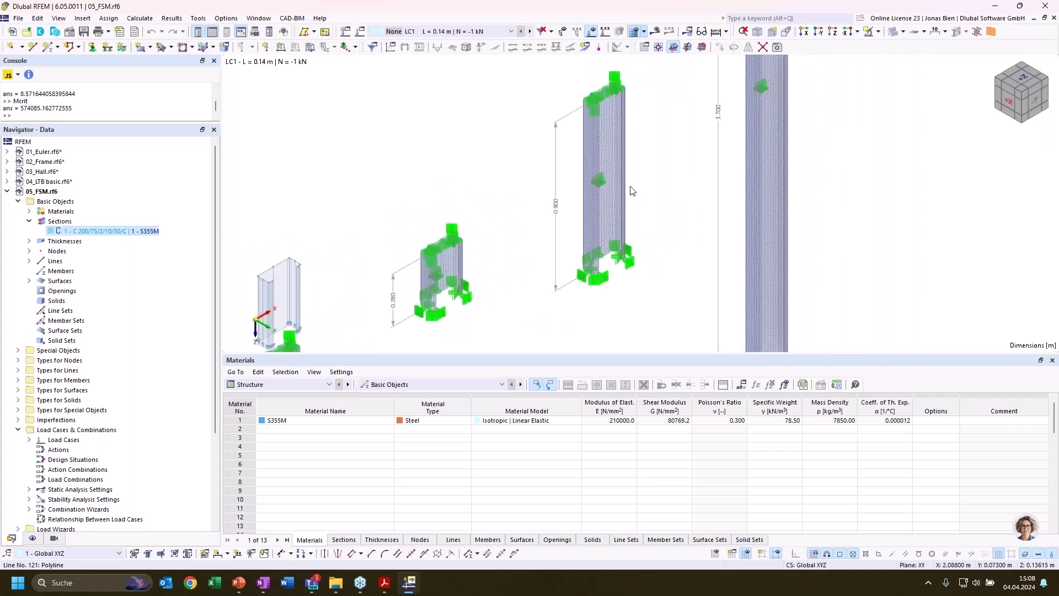
pyautogui.scroll(-2, 678, 192)
pyautogui.scroll(1, 887, 138)
pyautogui.scroll(-2, 830, 184)
pyautogui.moveTo(830, 184); pyautogui.dragTo(756, 208, button='middle')
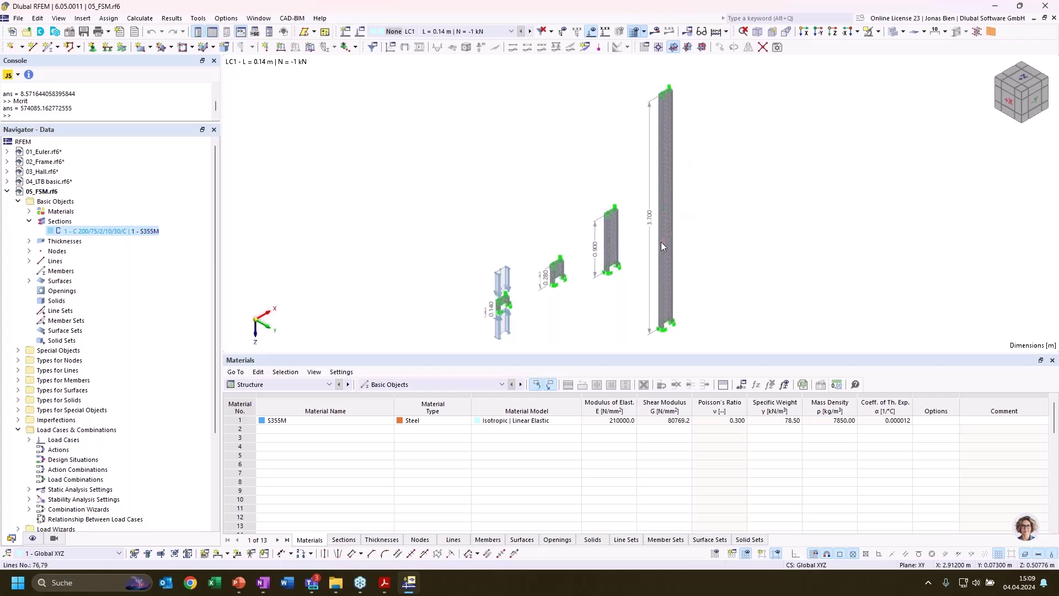
pyautogui.scroll(1, 667, 317)
pyautogui.scroll(-3, 695, 276)
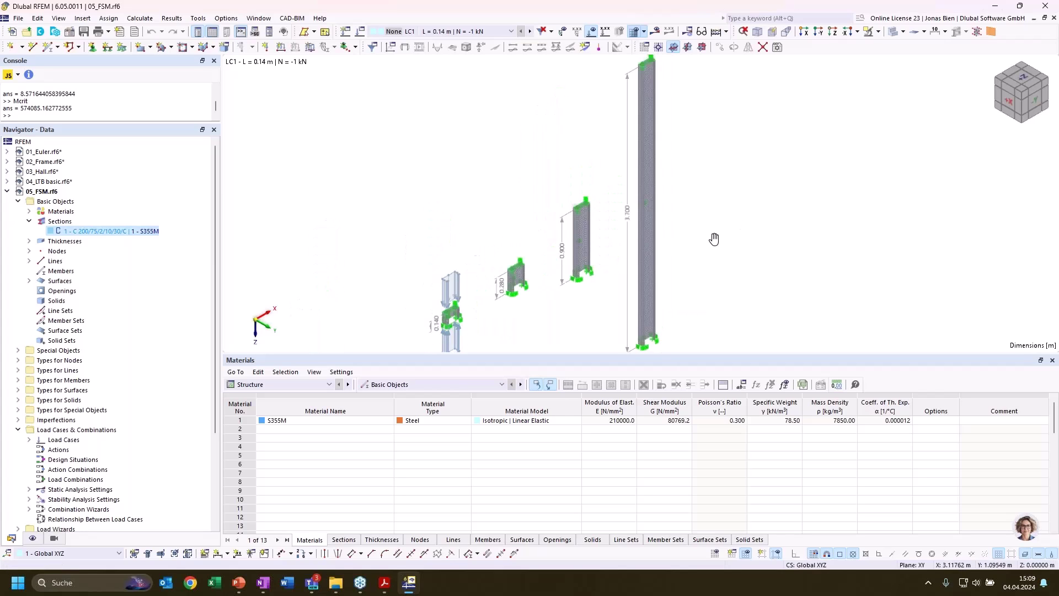
pyautogui.scroll(1, 725, 251)
pyautogui.moveTo(683, 217); pyautogui.dragTo(697, 209, button='middle')
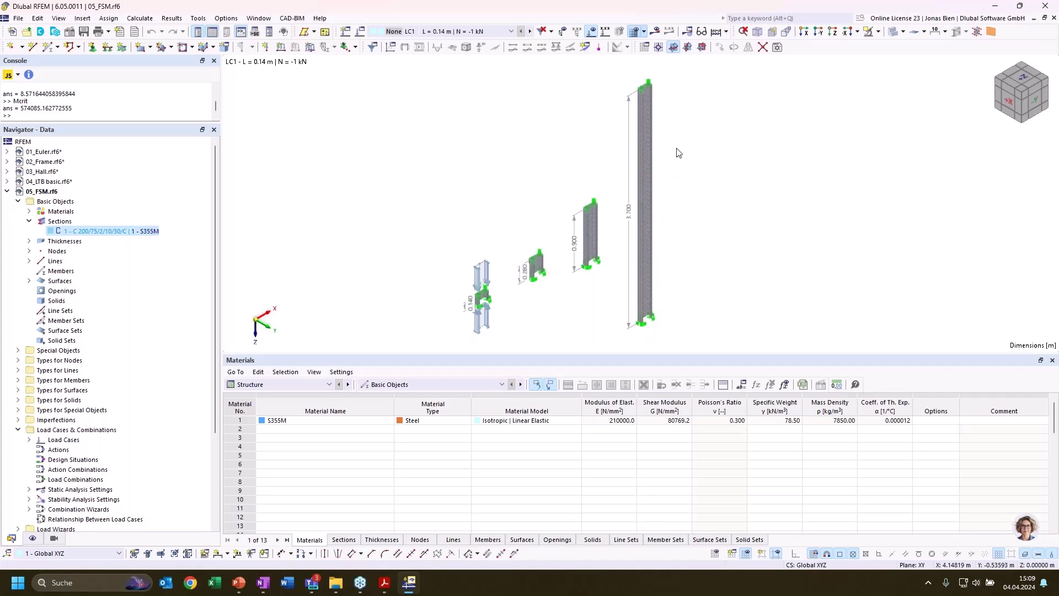
# - Set the active load case to LC4 - L = 3.70 m | N = -1 kN and inspect the loads on the tallest column
pyautogui.scroll(2, 674, 94)
pyautogui.scroll(2, 667, 80)
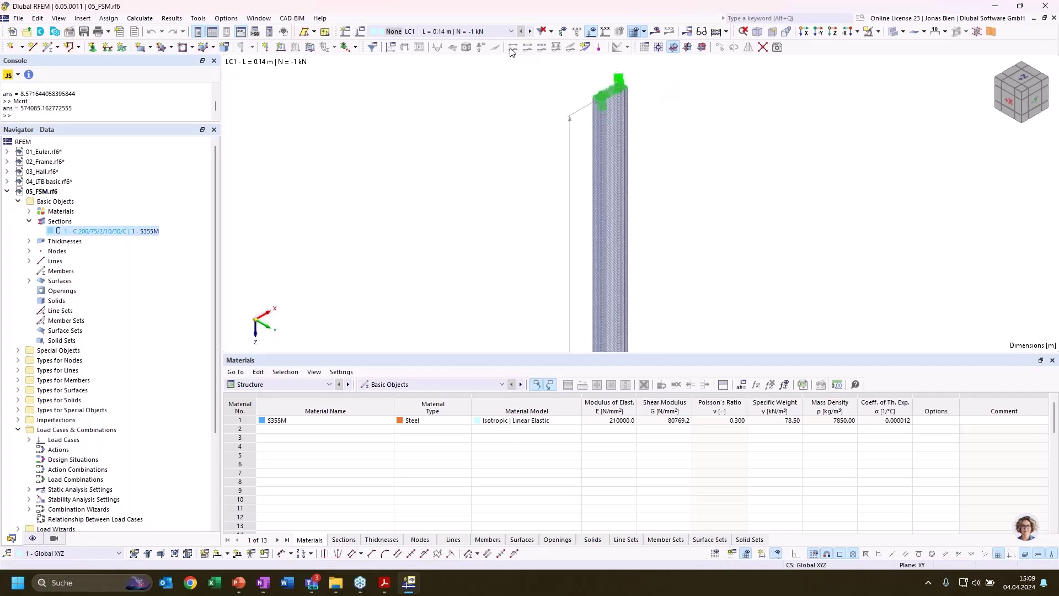
pyautogui.scroll(-4, 502, 114)
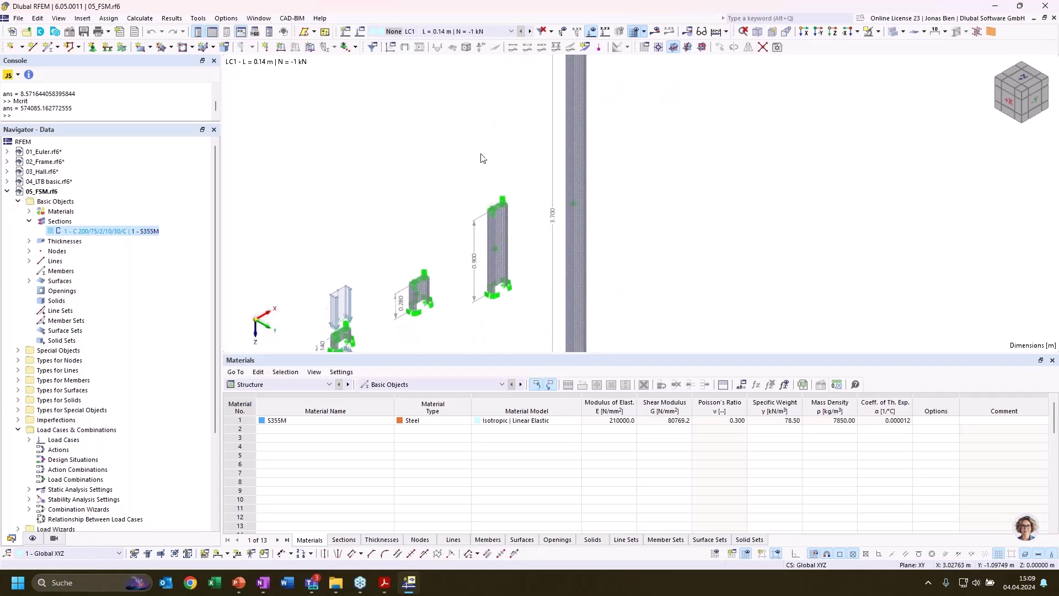
pyautogui.click(459, 31)
pyautogui.click(457, 68)
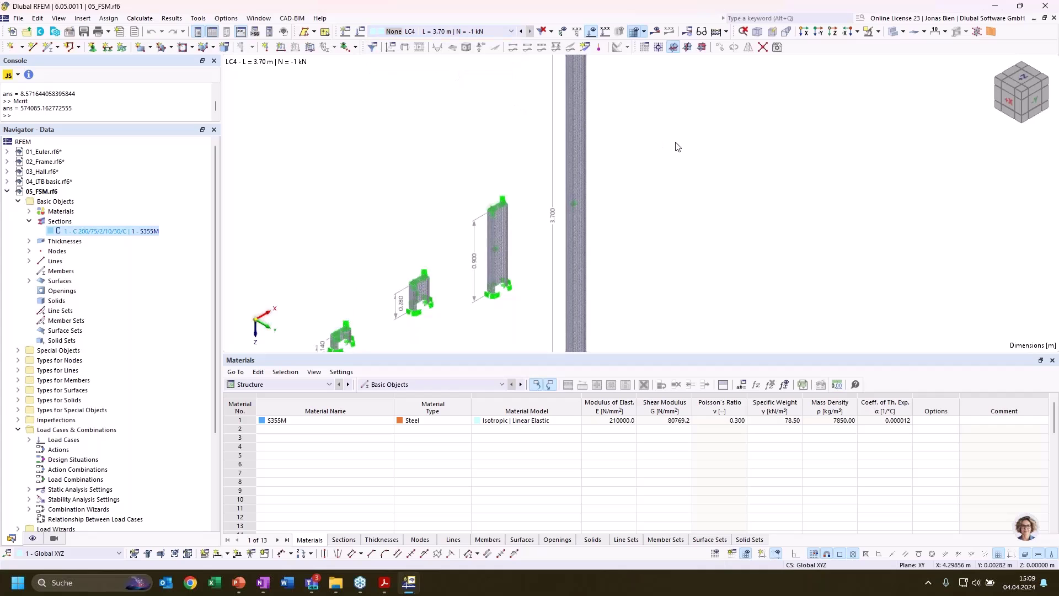
pyautogui.scroll(-2, 676, 144)
pyautogui.moveTo(677, 144); pyautogui.dragTo(674, 155, button='middle')
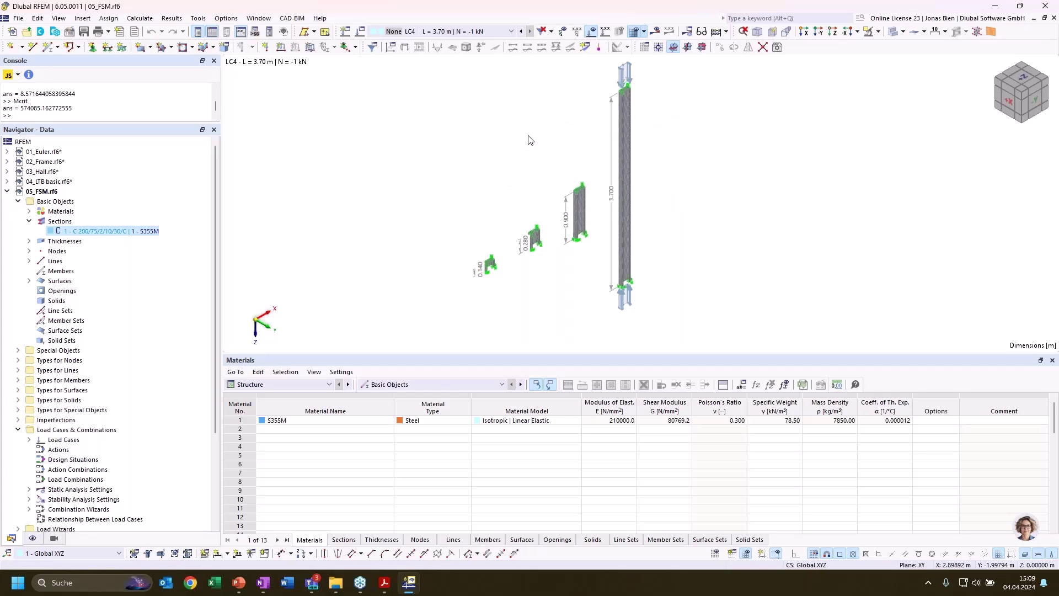
# - List the stability analysis critical load factors for load case LC4 - L = 3.70 m | N = -1 kN
pyautogui.moveTo(528, 136); pyautogui.dragTo(523, 148, button='middle')
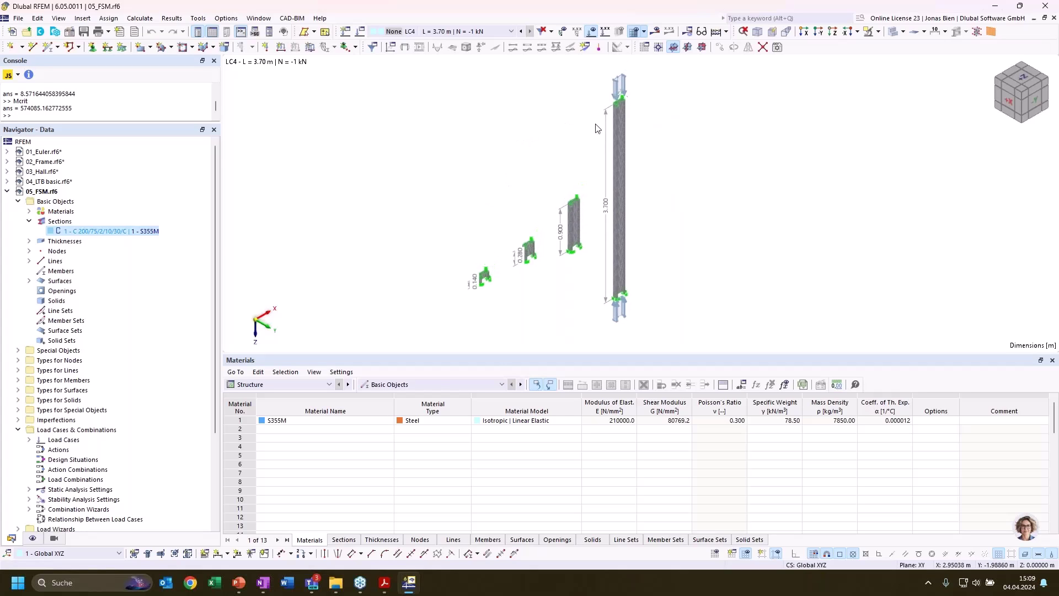
pyautogui.click(297, 384)
pyautogui.click(265, 460)
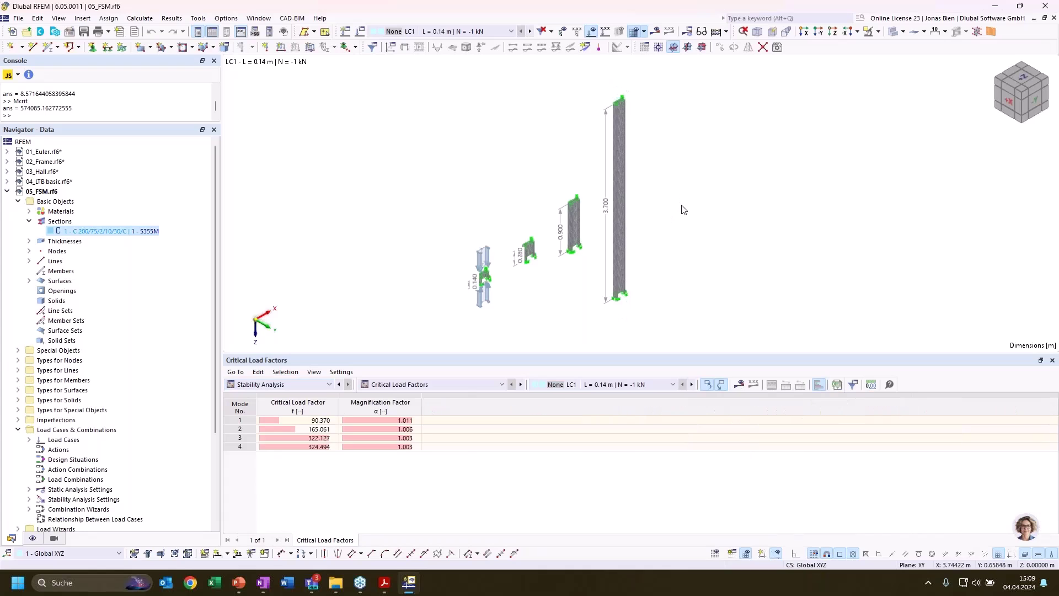
pyautogui.click(585, 386)
pyautogui.click(578, 427)
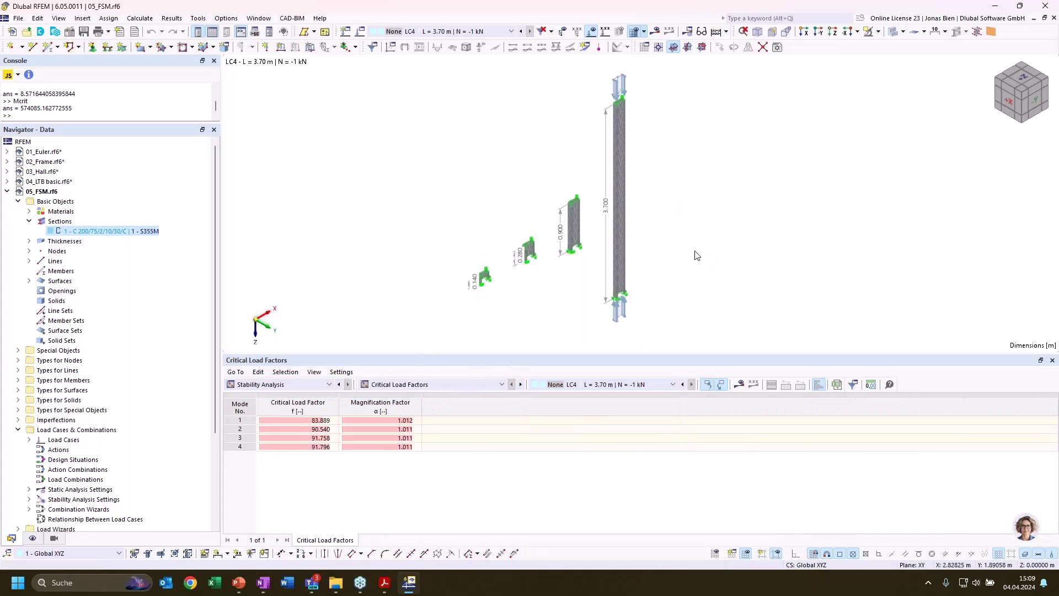
# - Display the results of mode shape 1 for LC4 and examine the buckled 3.700 m column from several viewpoints
pyautogui.click(311, 421)
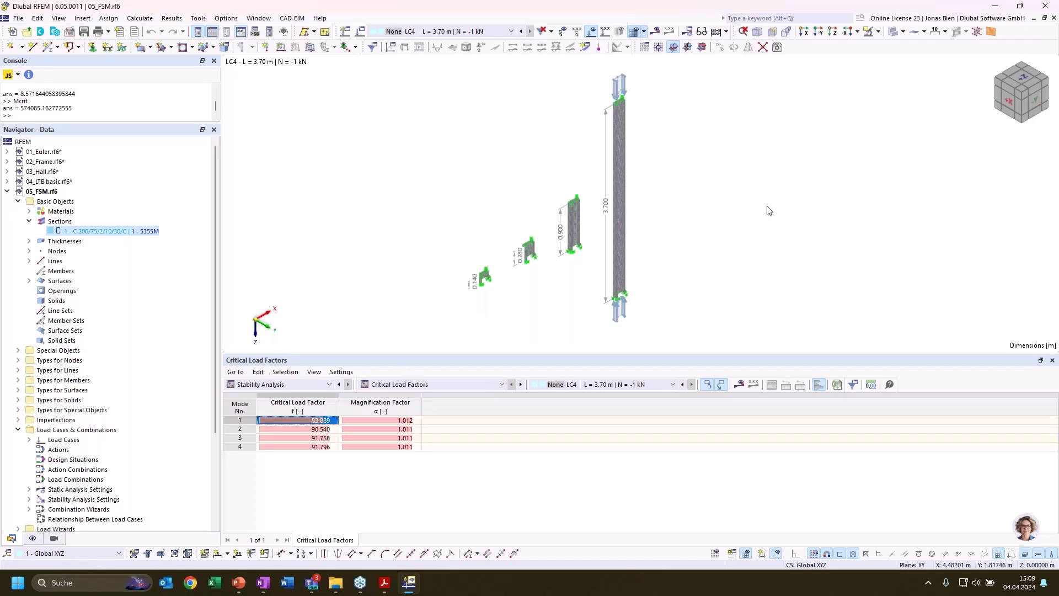
pyautogui.click(655, 32)
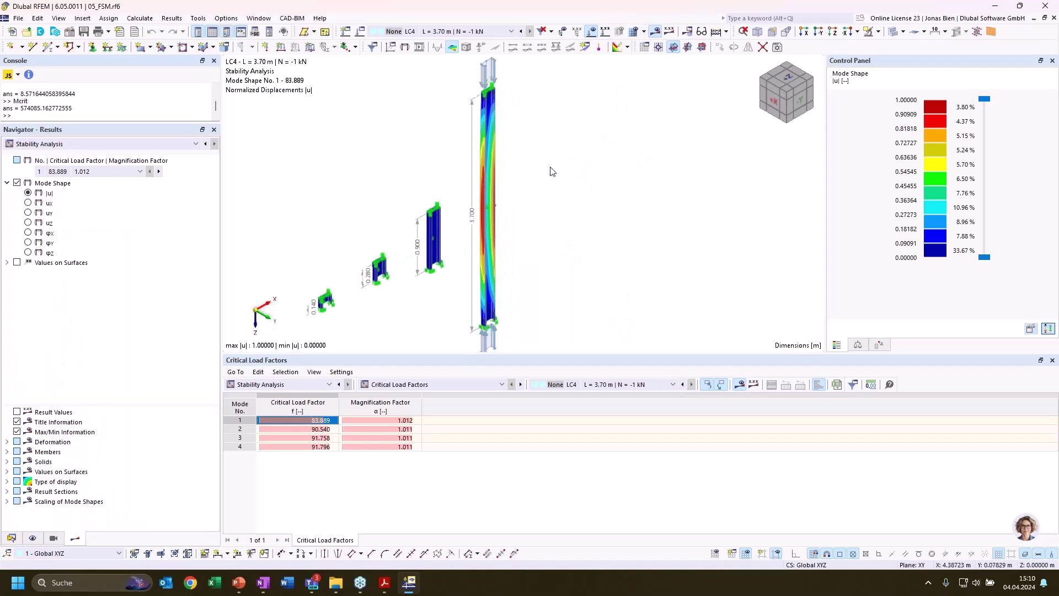
pyautogui.scroll(1, 509, 156)
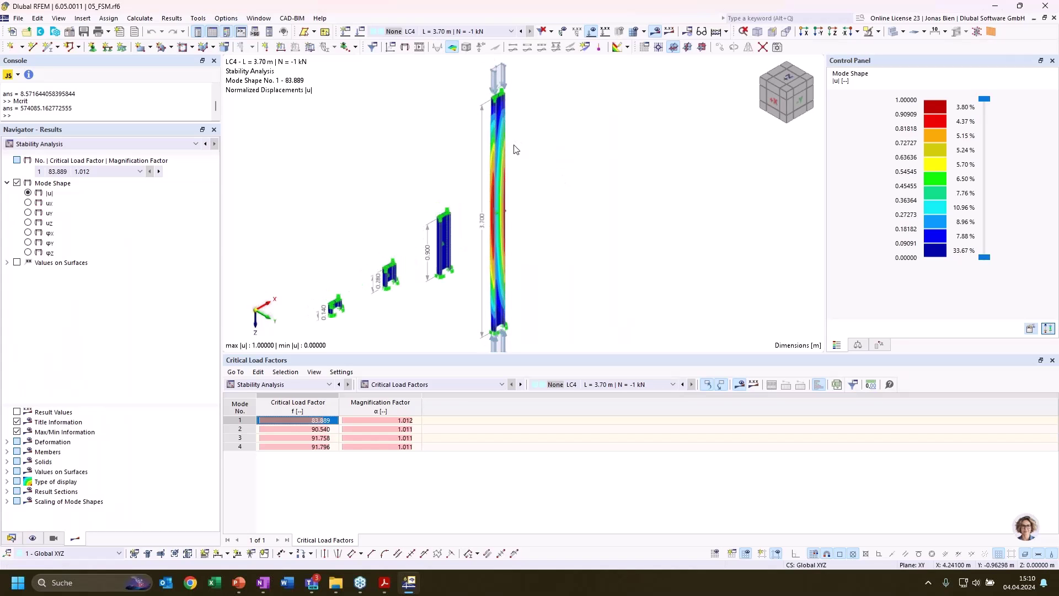
pyautogui.moveTo(561, 201); pyautogui.dragTo(547, 179, button='middle')
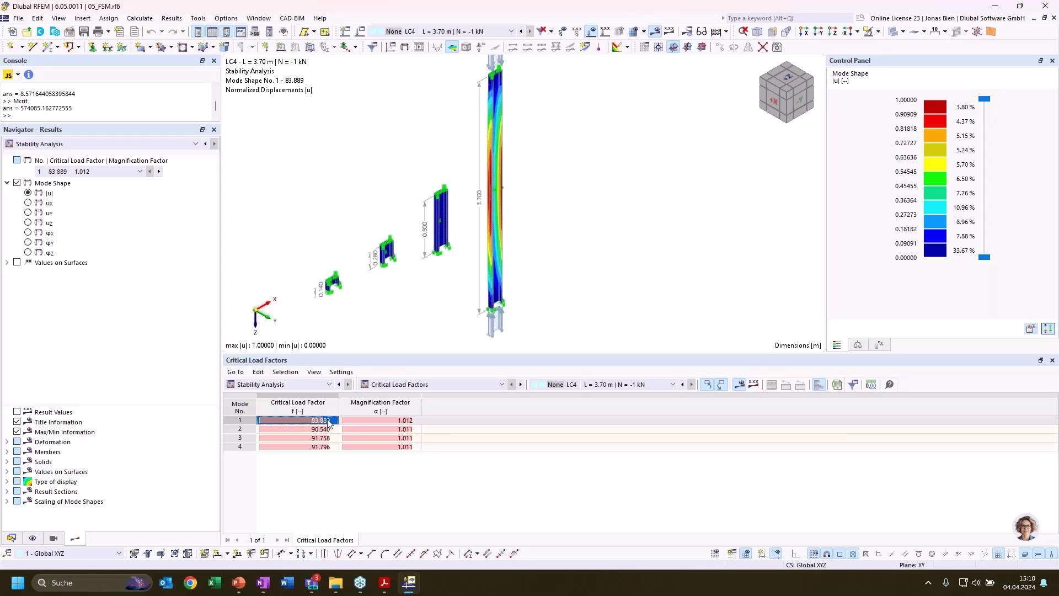
pyautogui.keyDown('ctrl'); pyautogui.moveTo(570, 149); pyautogui.dragTo(558, 173, button='middle'); pyautogui.keyUp('ctrl')
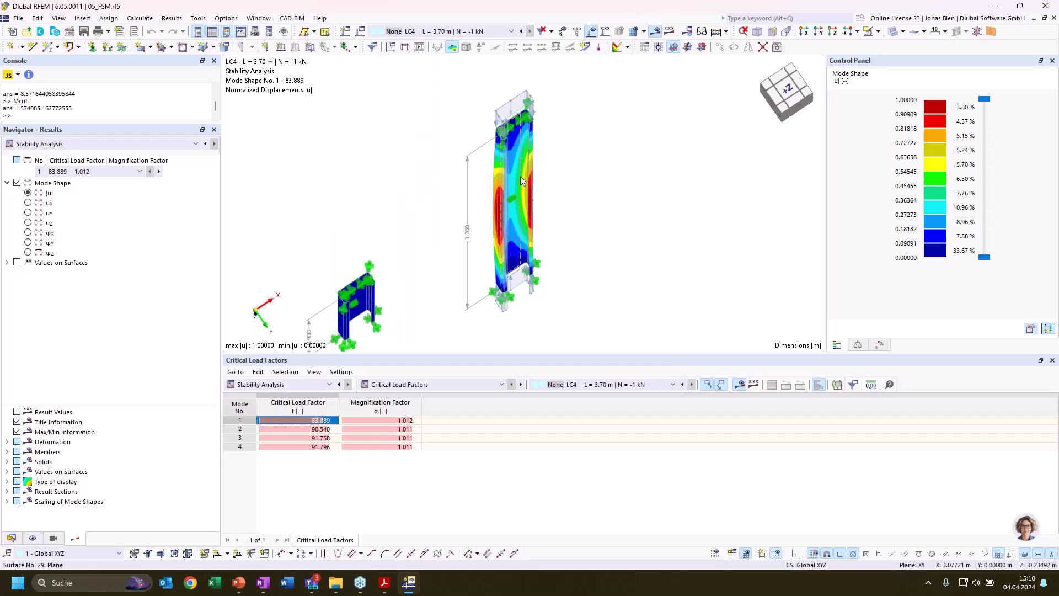
pyautogui.moveTo(581, 178); pyautogui.dragTo(544, 225, button='middle')
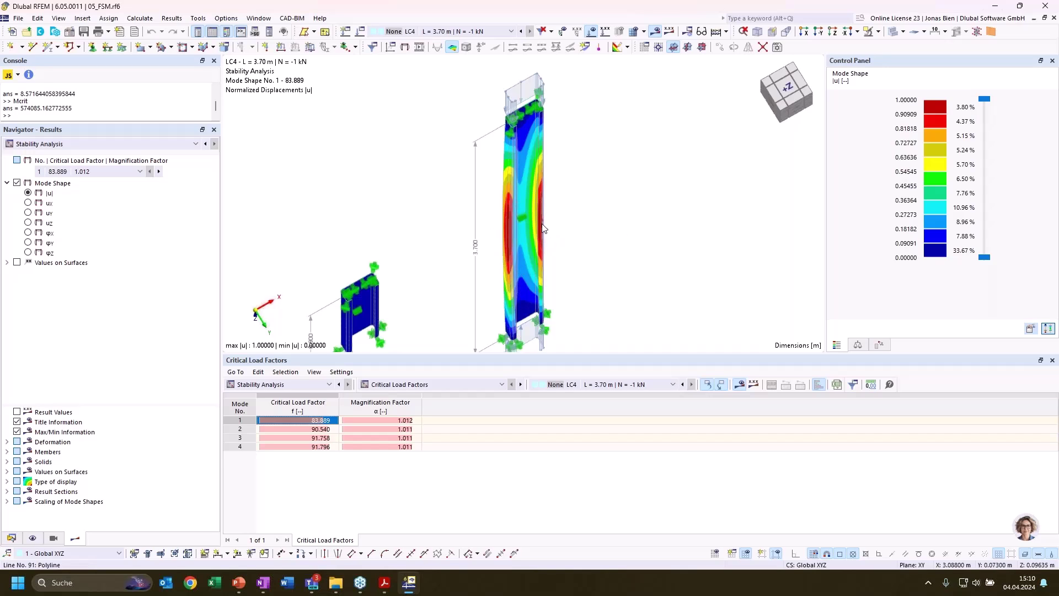
# - Display mode shape 2 of LC4 and examine it on the 3.700 m column
pyautogui.click(297, 429)
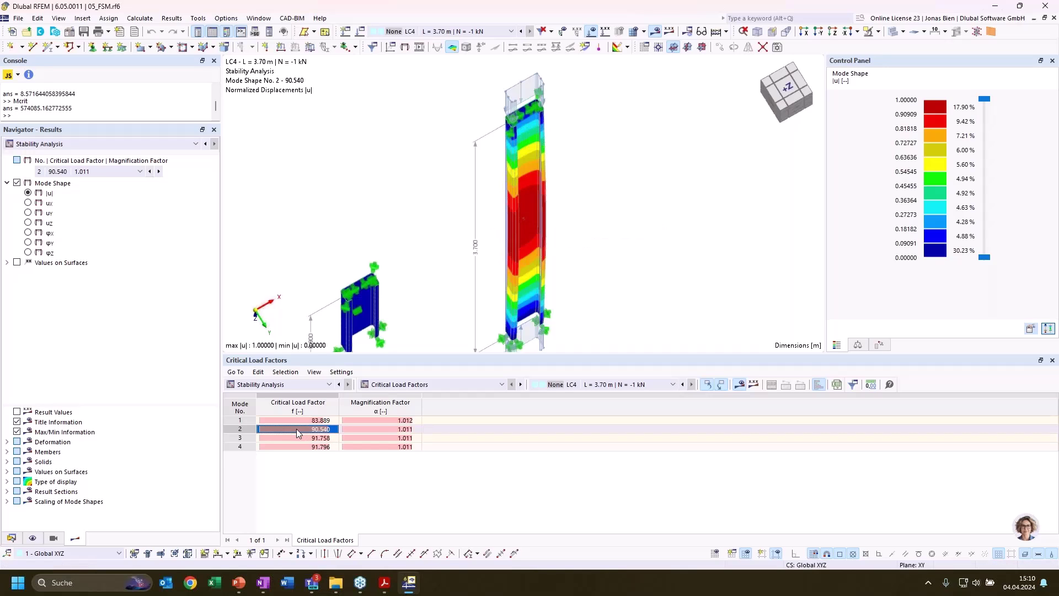
pyautogui.moveTo(631, 248)
pyautogui.keyDown('ctrl'); pyautogui.mouseDown(button='middle')
pyautogui.moveTo(692, 198)
pyautogui.moveTo(626, 262)
pyautogui.mouseUp(button='middle'); pyautogui.keyUp('ctrl')
pyautogui.scroll(-2, 626, 262)
# - Display mode shape 3 of LC4 and inspect the buckling pattern along the 3.700 m column
pyautogui.click(309, 438)
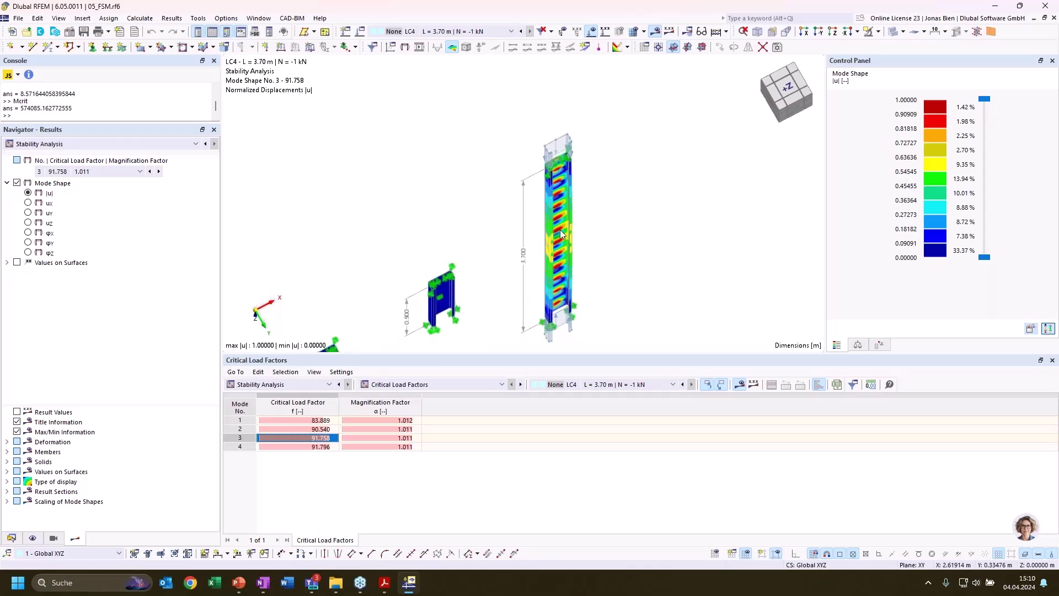
pyautogui.scroll(2, 632, 248)
pyautogui.scroll(5, 610, 177)
pyautogui.scroll(-1, 553, 246)
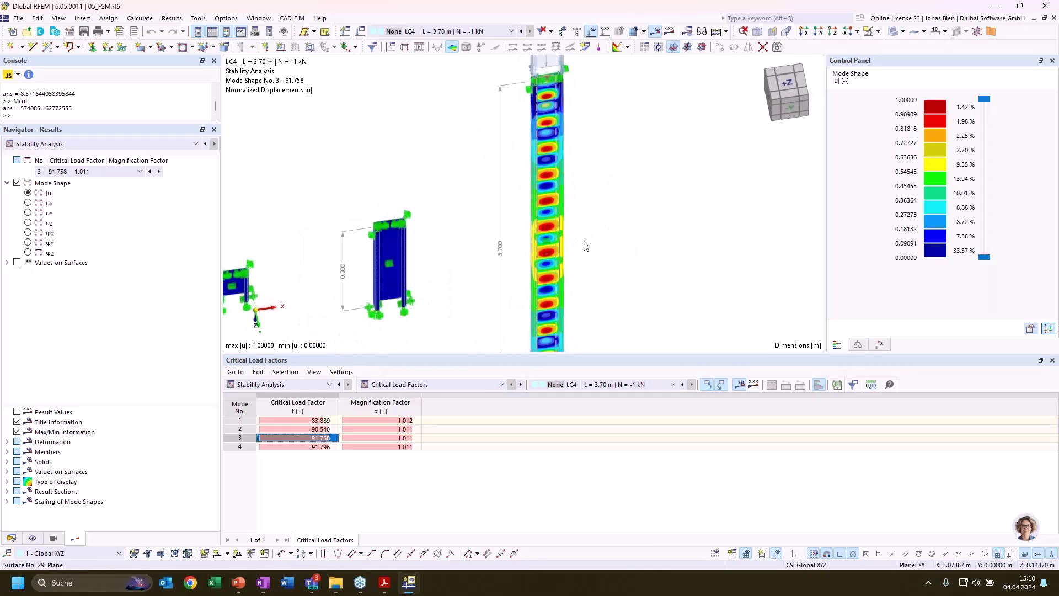
pyautogui.keyDown('ctrl'); pyautogui.moveTo(639, 205); pyautogui.dragTo(645, 194, button='middle'); pyautogui.keyUp('ctrl')
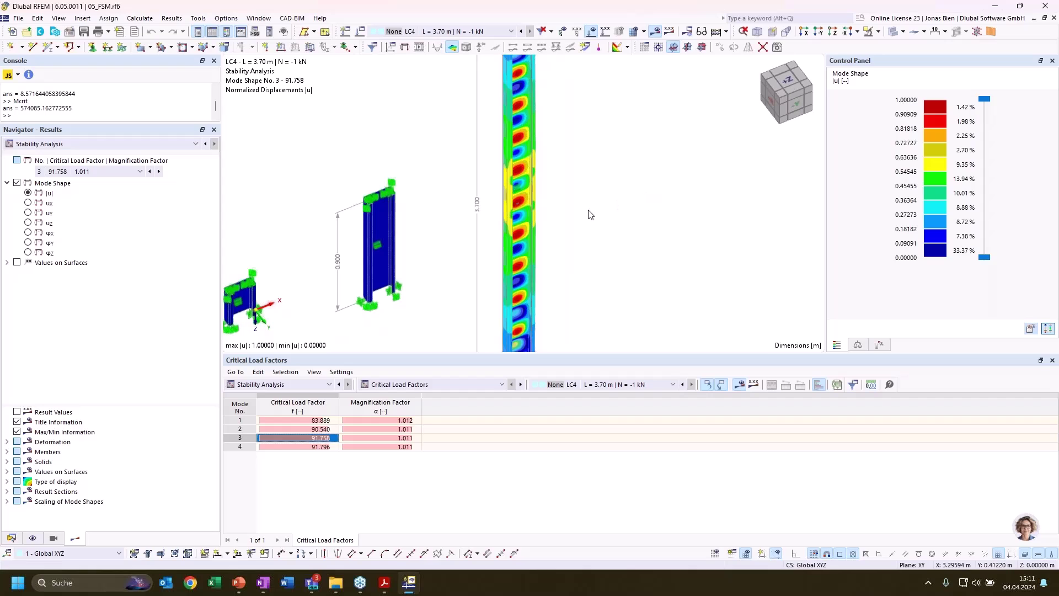
pyautogui.scroll(-1, 590, 215)
pyautogui.scroll(-1, 579, 279)
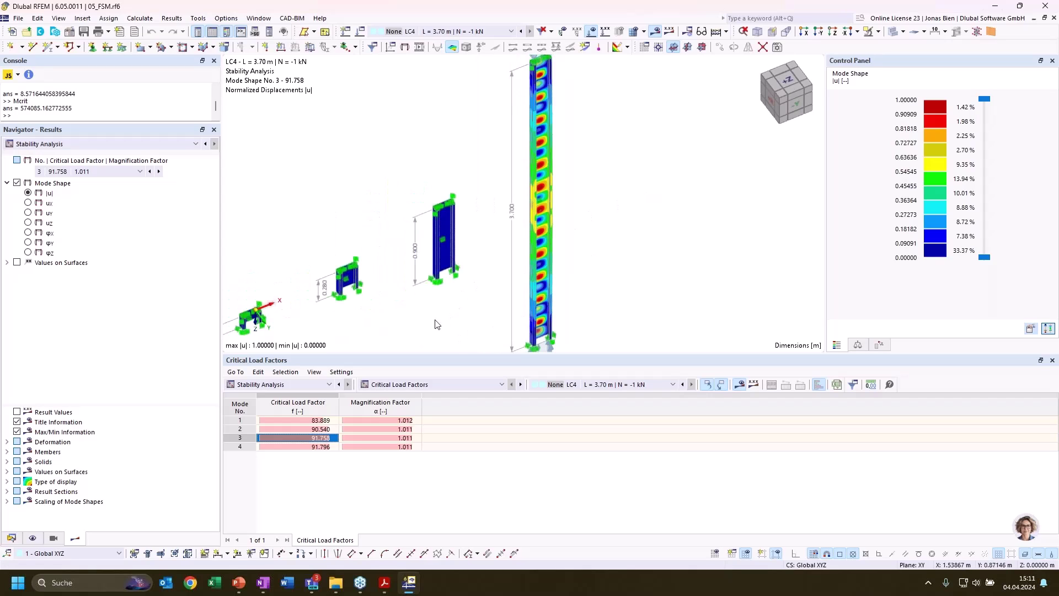
# - Switch the critical load factors to LC3 - L = 0.90 m | N = -1 kN and display mode shape 1
pyautogui.click(580, 385)
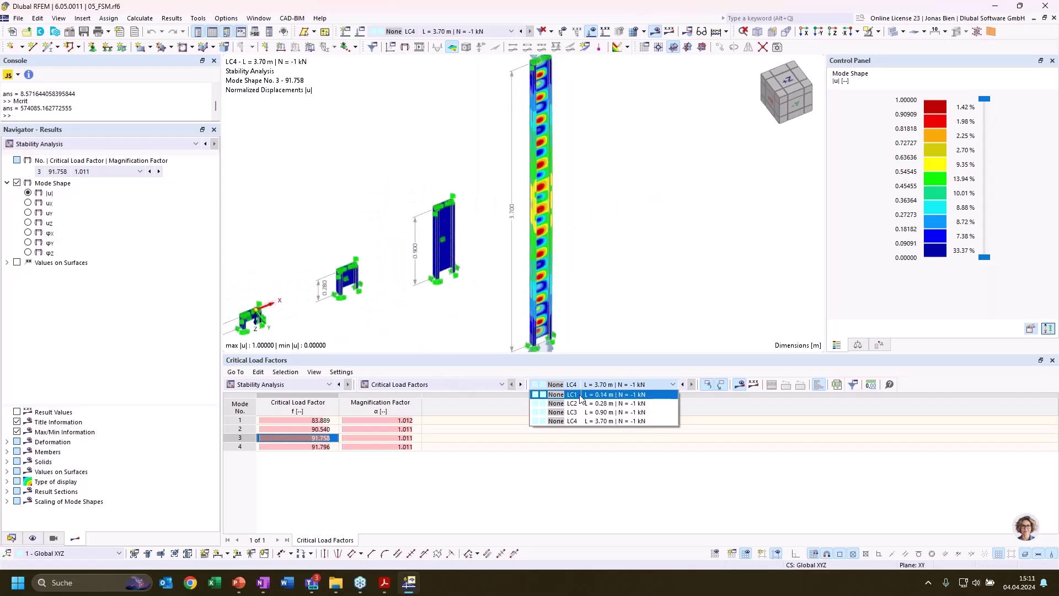
pyautogui.click(589, 414)
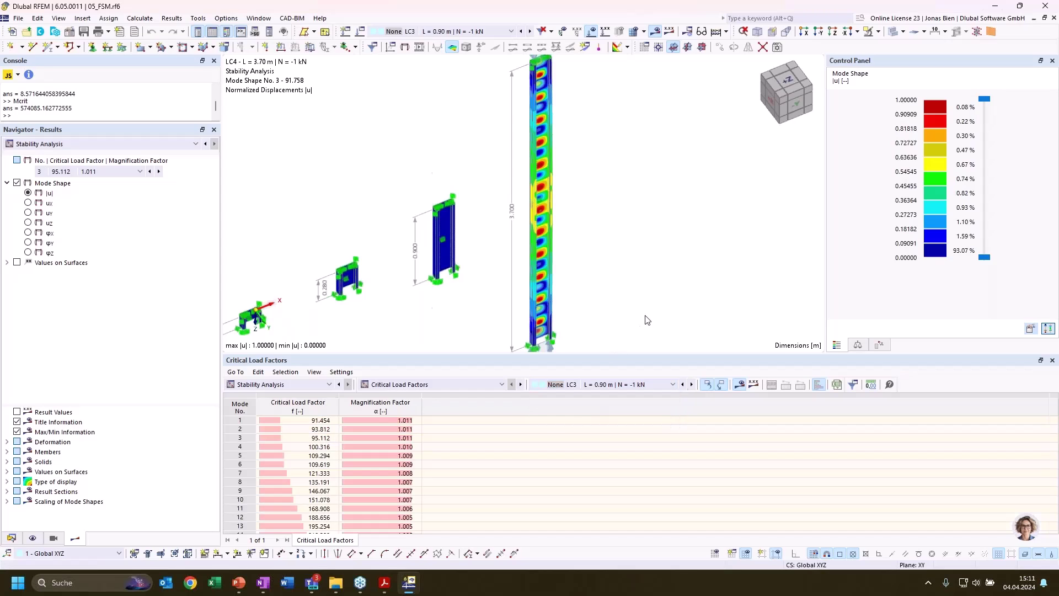
pyautogui.click(307, 422)
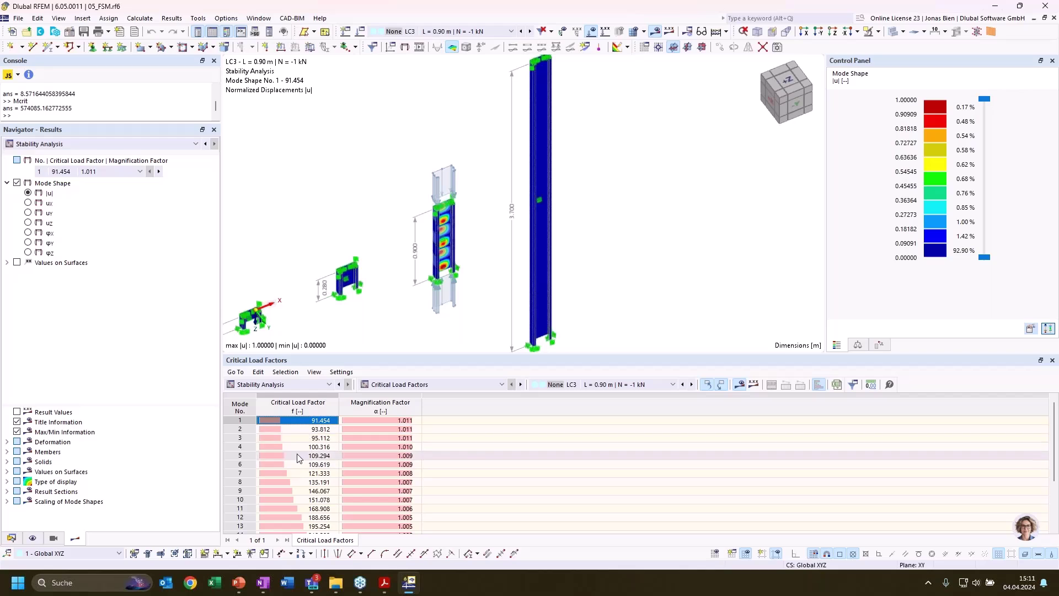
# - Go through mode shapes 4 to 10 of LC3 and compare the buckling patterns on the 0.900 m column
pyautogui.click(309, 447)
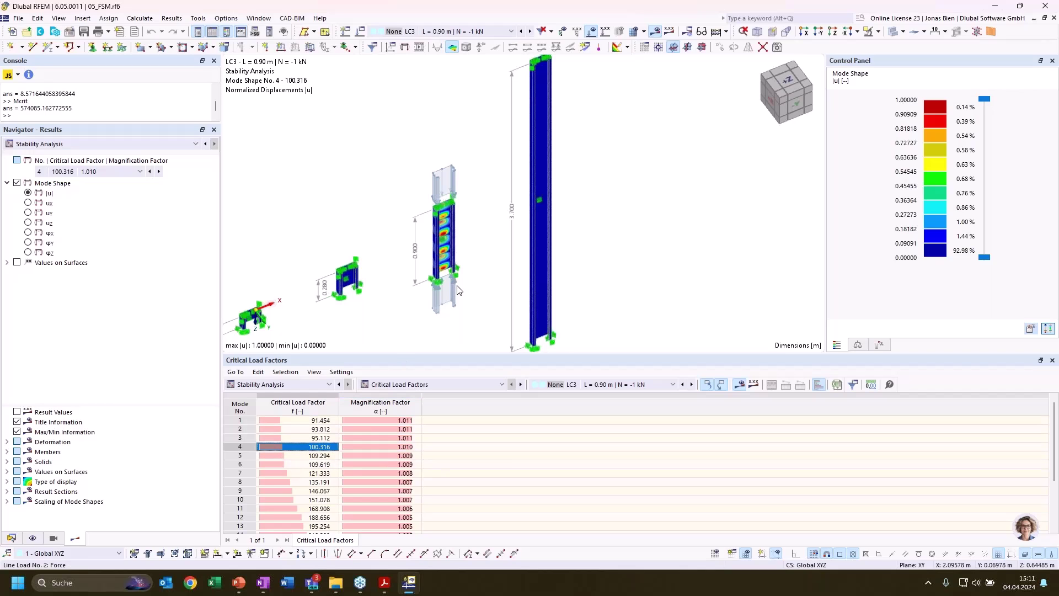
pyautogui.press('Down')
pyautogui.press('Down')
pyautogui.press('Down')
pyautogui.press('Down')
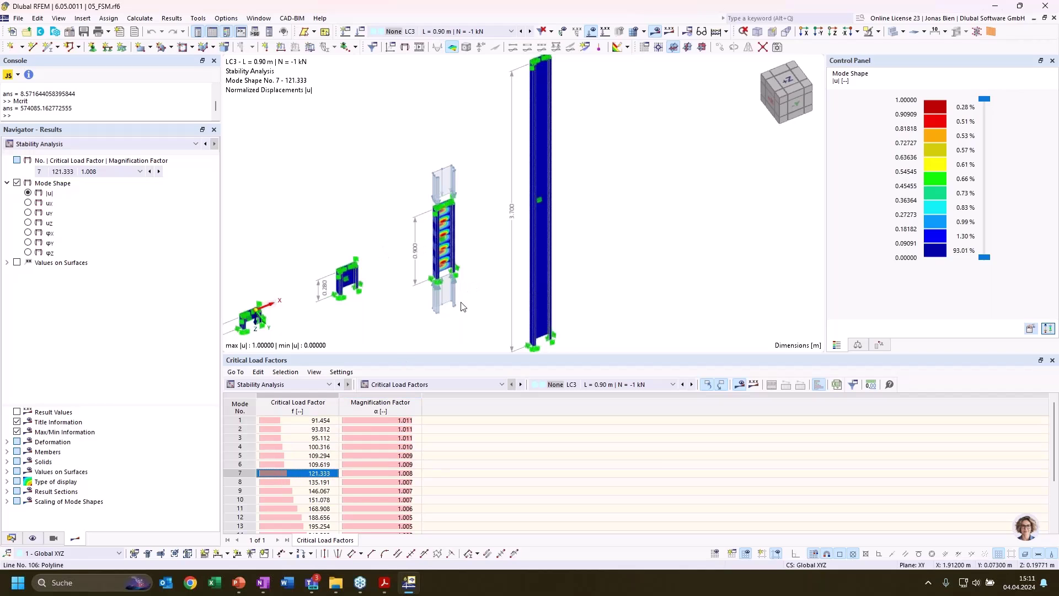
pyautogui.moveTo(480, 265); pyautogui.dragTo(502, 209, button='middle')
pyautogui.scroll(2, 459, 248)
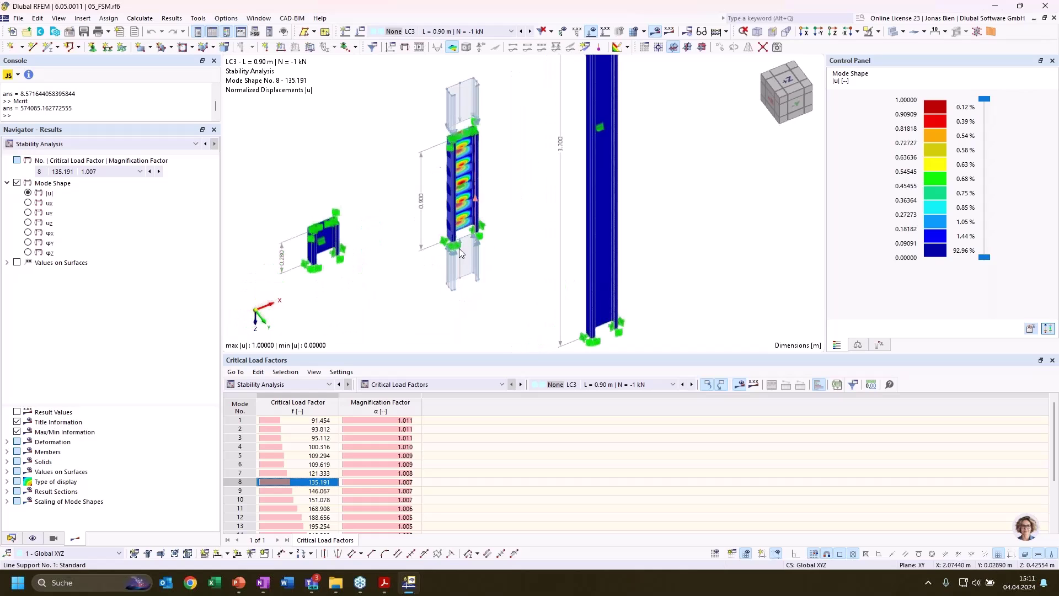
pyautogui.press('Down')
pyautogui.press('Down')
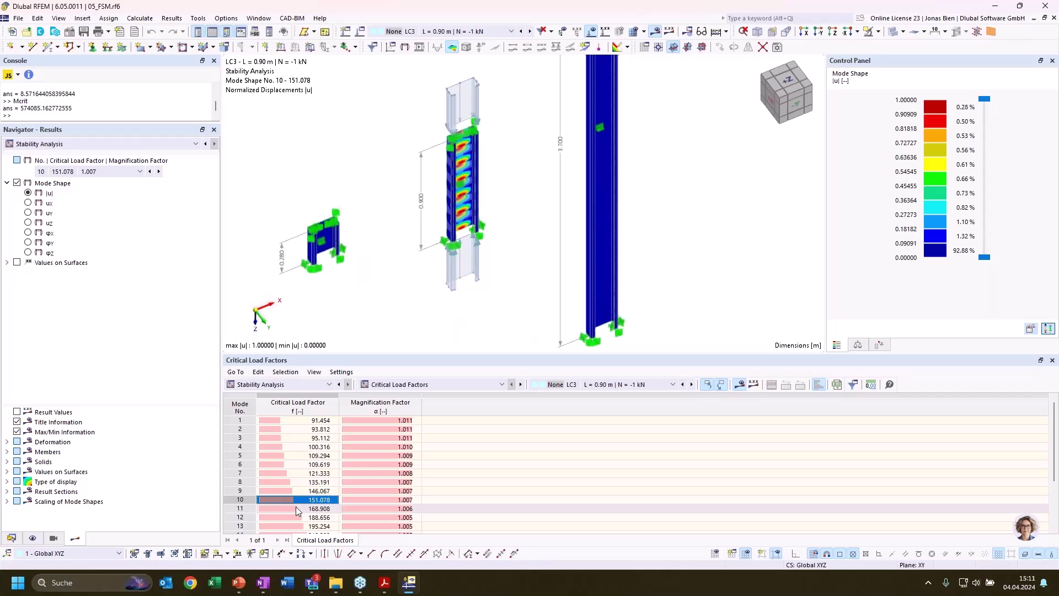
# - Continue through LC3 modes 11 and 12 to mode shape 13 and examine it closely on the 0.900 m column
pyautogui.click(296, 506)
pyautogui.click(294, 517)
pyautogui.click(294, 527)
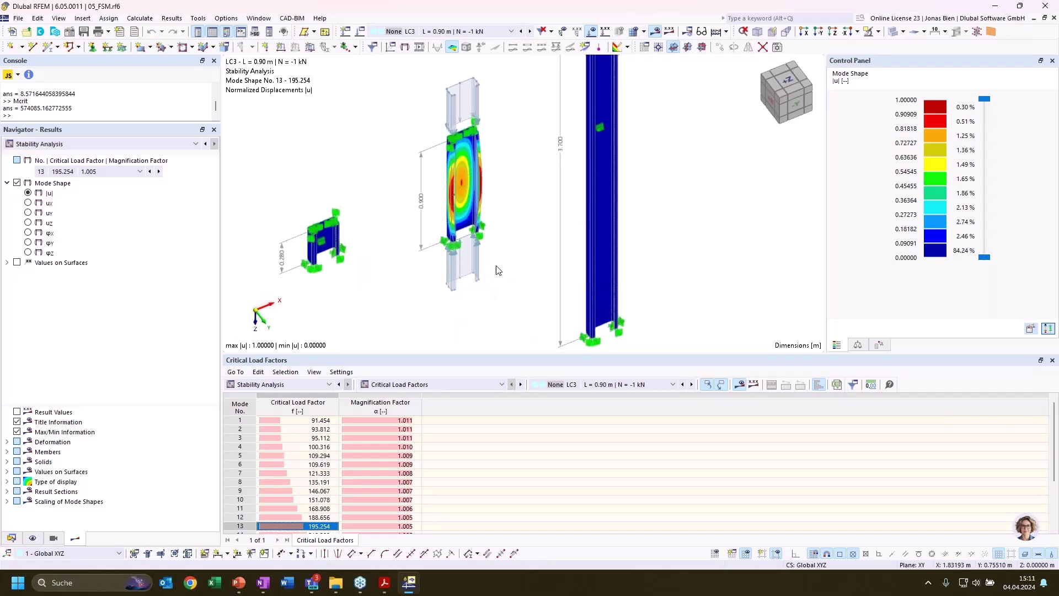
pyautogui.keyDown('ctrl'); pyautogui.moveTo(498, 203); pyautogui.dragTo(484, 155, button='middle'); pyautogui.keyUp('ctrl')
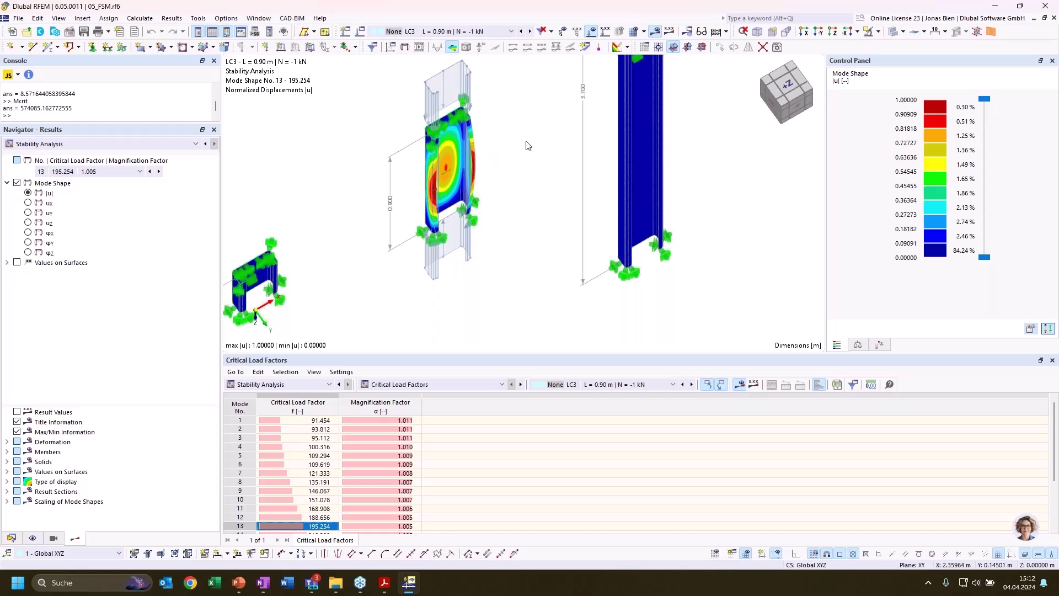
pyautogui.keyDown('ctrl'); pyautogui.moveTo(524, 143); pyautogui.dragTo(547, 99, button='middle'); pyautogui.keyUp('ctrl')
pyautogui.scroll(4, 450, 174)
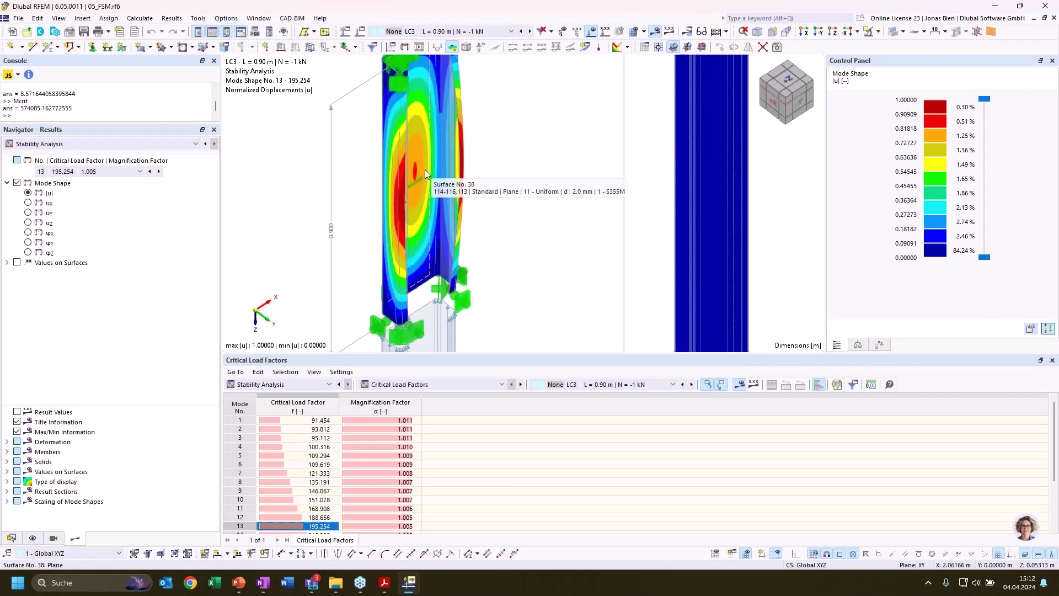
pyautogui.keyDown('ctrl'); pyautogui.moveTo(449, 213); pyautogui.dragTo(469, 205, button='middle'); pyautogui.keyUp('ctrl')
pyautogui.scroll(-3, 571, 187)
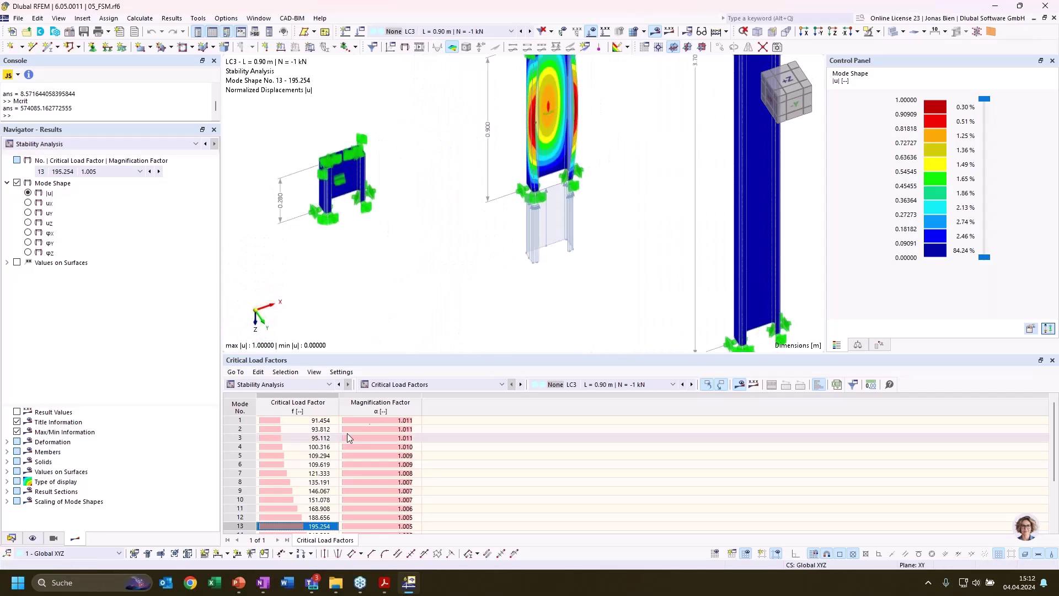
# - Switch the critical load factors to LC2 - L = 0.28 m | N = -1 kN, review mode shapes up to mode 4 and return to mode 1
pyautogui.click(607, 385)
pyautogui.click(611, 408)
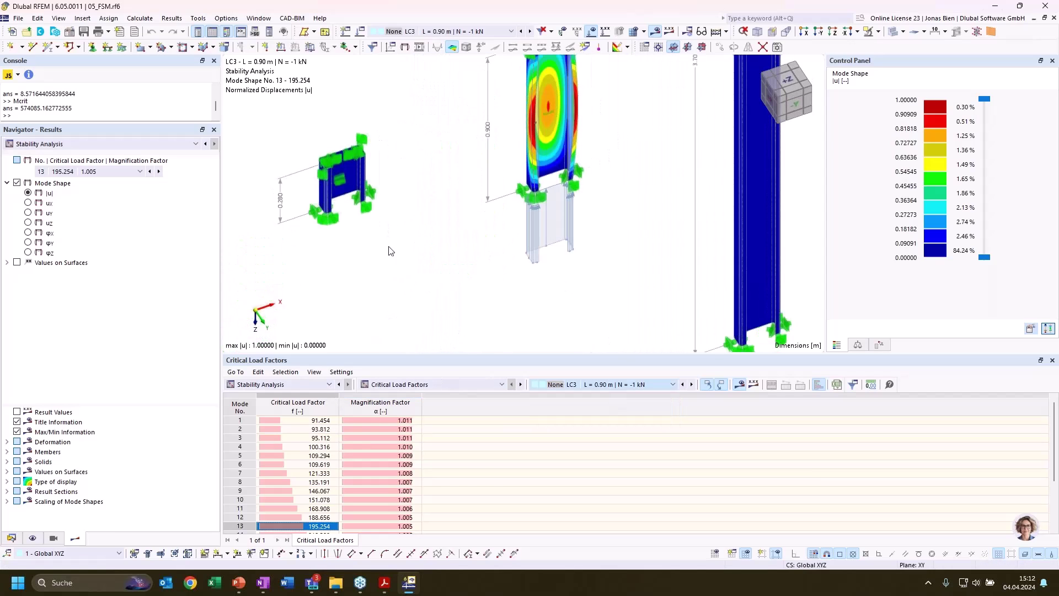
pyautogui.moveTo(419, 241); pyautogui.dragTo(594, 254, button='middle')
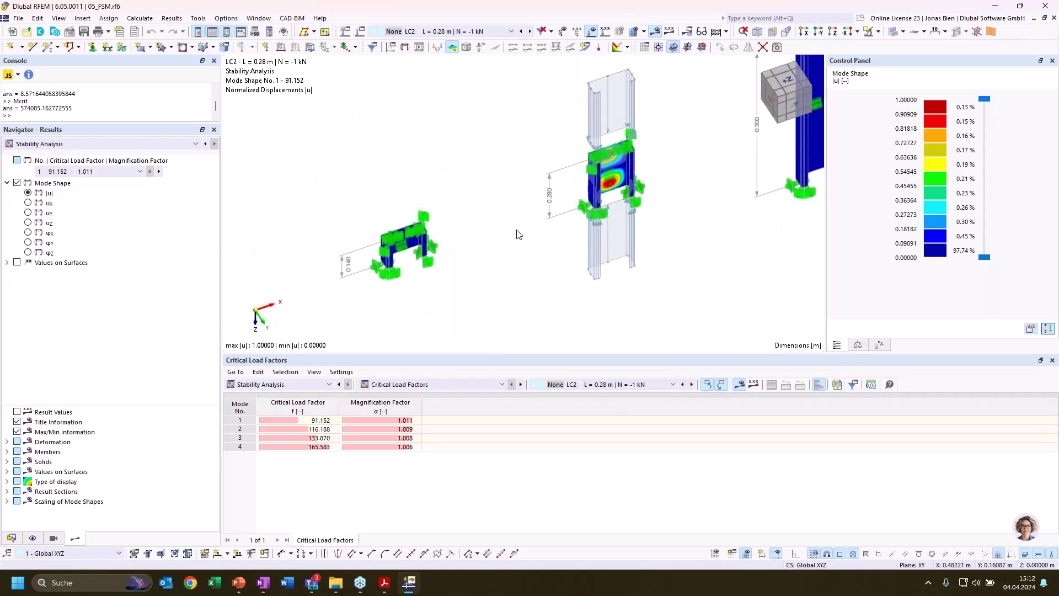
pyautogui.click(304, 429)
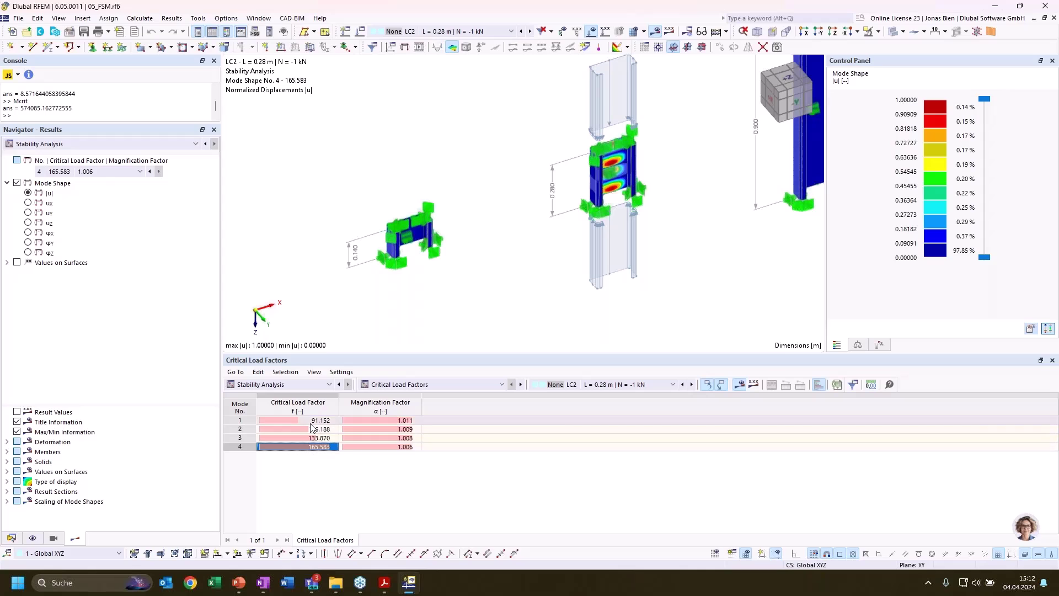
pyautogui.click(301, 420)
# - Review mode shape 1 of LC1 - L = 0.14 m | N = -1 kN, and return to the LC2 results for comparison
pyautogui.click(603, 385)
pyautogui.click(605, 395)
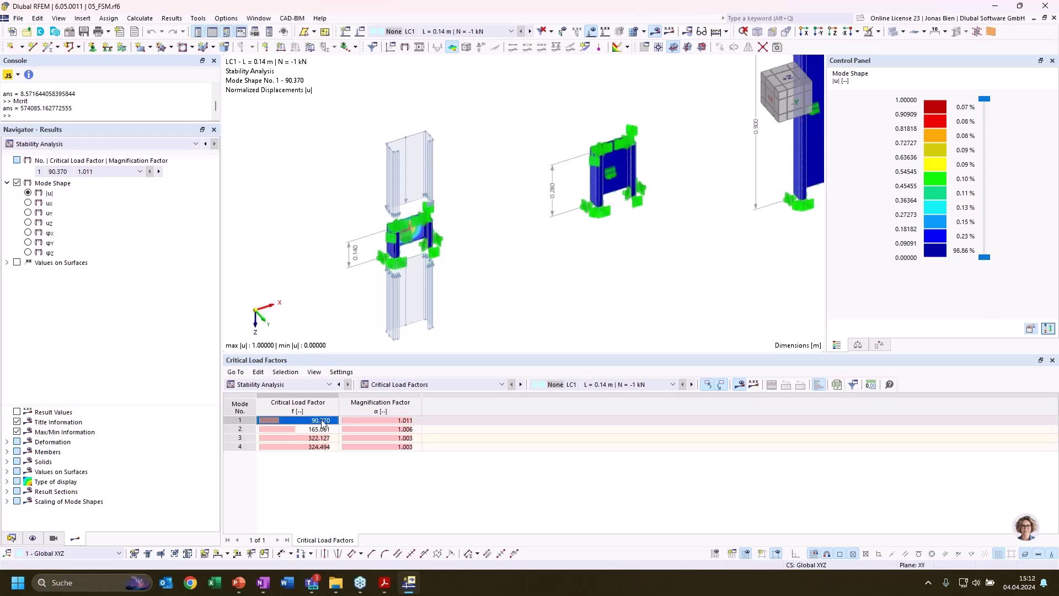
pyautogui.click(610, 387)
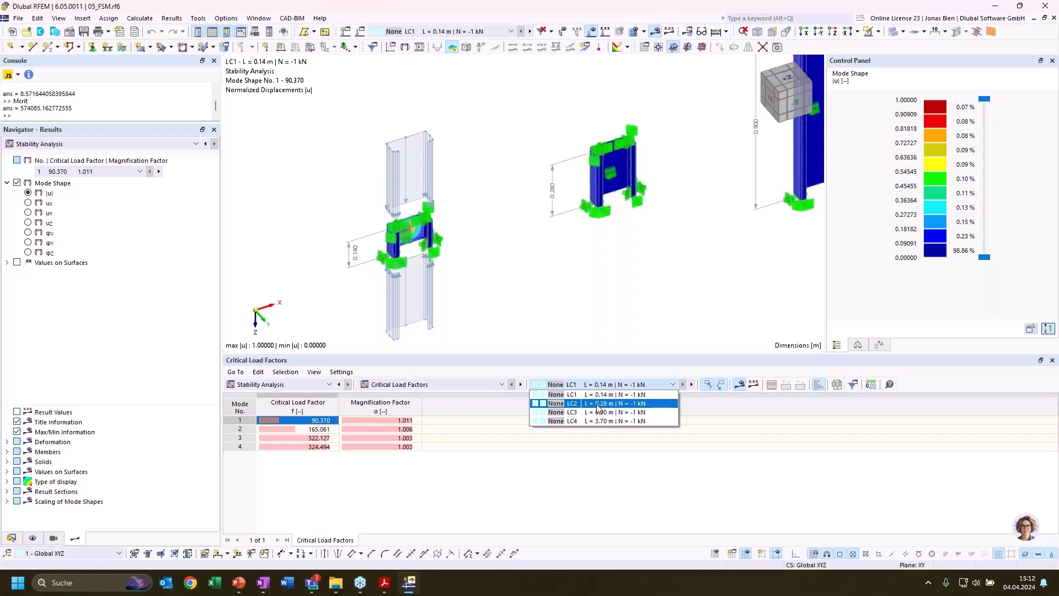
pyautogui.click(597, 405)
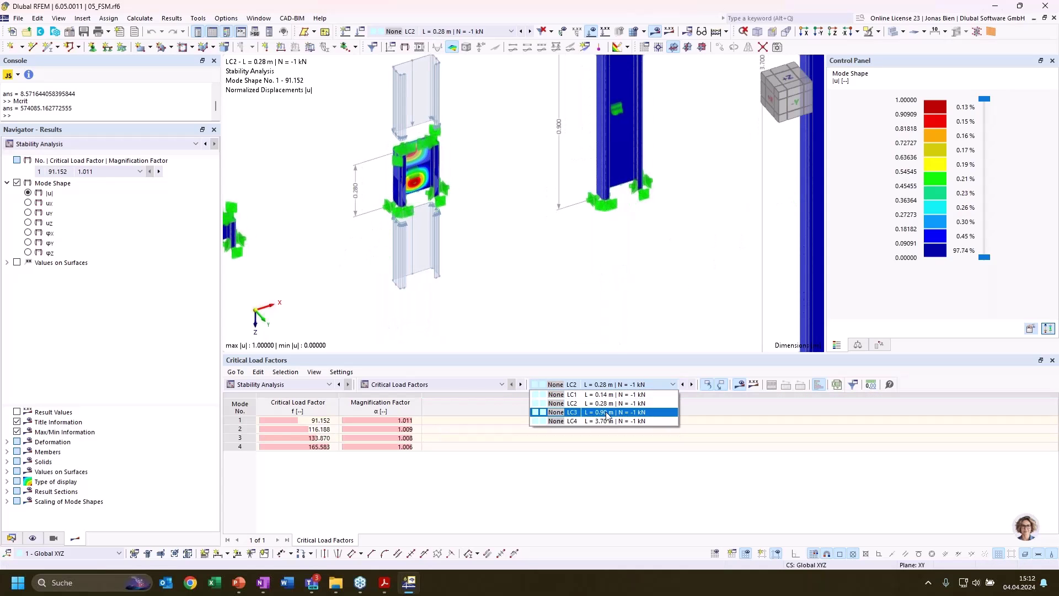
# - Switch the results to LC3 - L = 0.90 m | N = -1 kN and compare mode shape 1 with the neighbouring columns
pyautogui.click(602, 413)
pyautogui.moveTo(681, 222); pyautogui.dragTo(653, 274, button='middle')
pyautogui.scroll(-1, 652, 274)
pyautogui.moveTo(656, 232); pyautogui.dragTo(667, 227, button='middle')
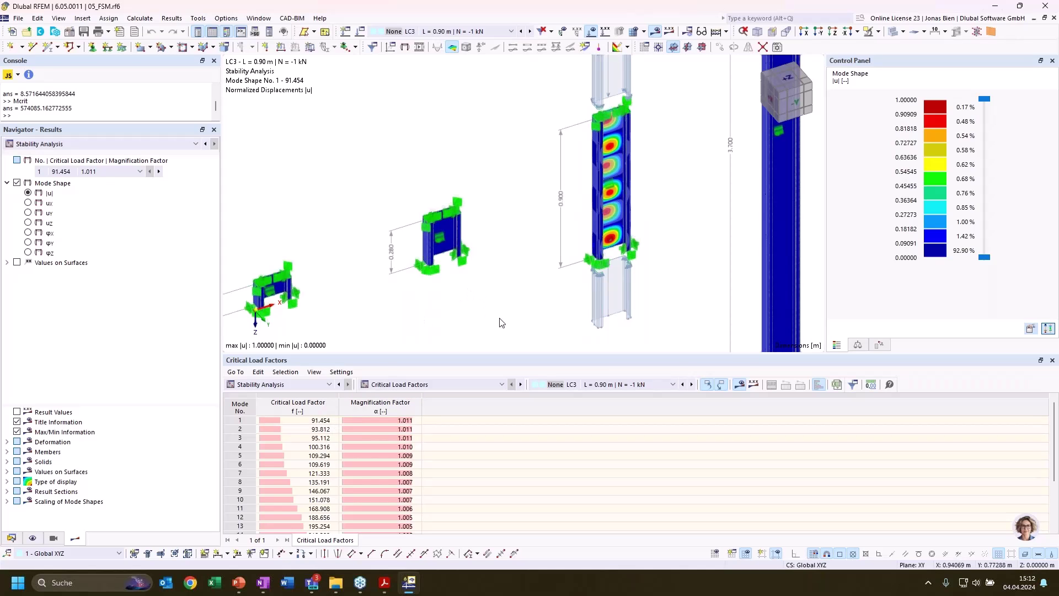
pyautogui.scroll(-1, 502, 325)
pyautogui.scroll(-2, 512, 283)
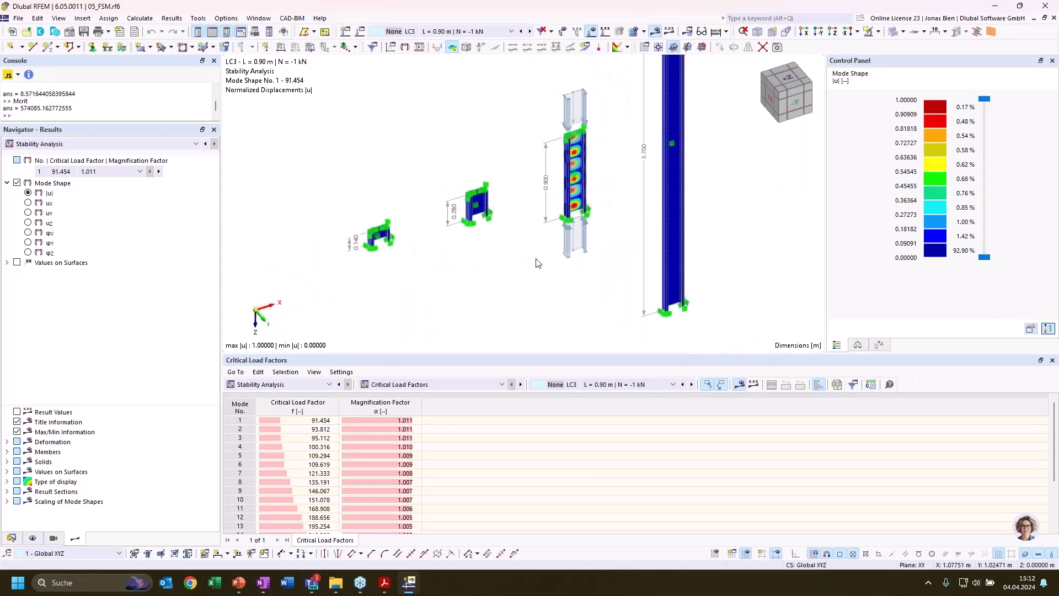
pyautogui.press('super')
pyautogui.press('super')
pyautogui.scroll(-2, 491, 265)
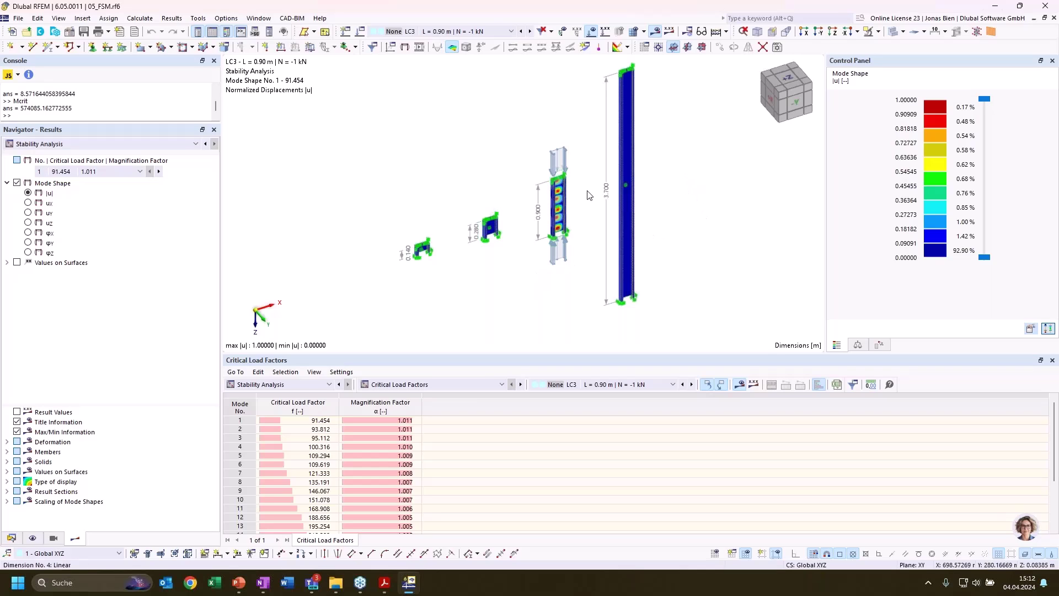
pyautogui.scroll(3, 610, 202)
pyautogui.scroll(-1, 609, 202)
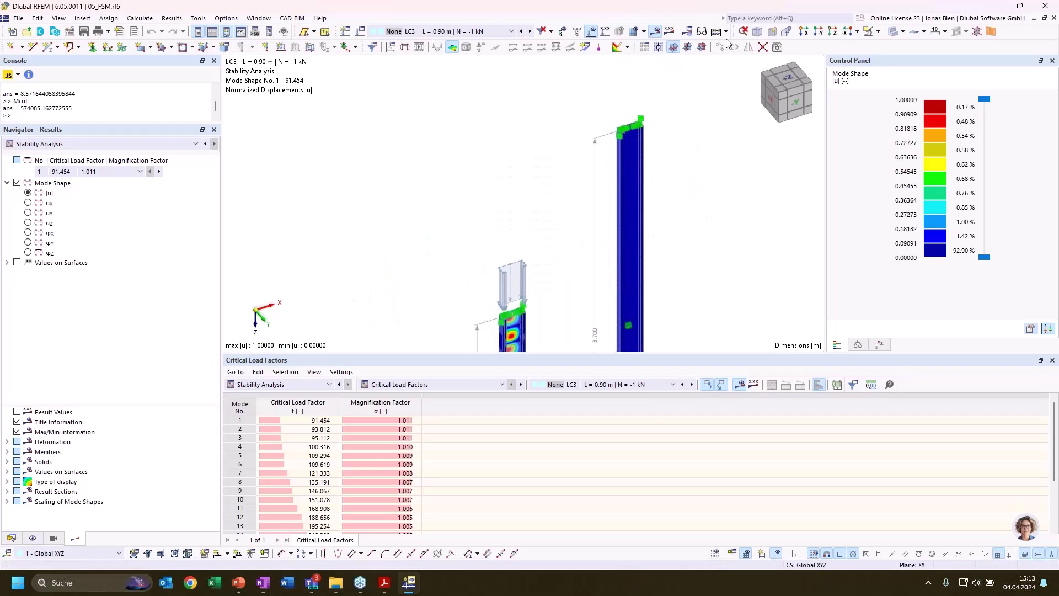
# - Open section C 200/75/2/10/30/C for editing and display its FSM buckling shape for N : -1 kN
pyautogui.scroll(3, 592, 168)
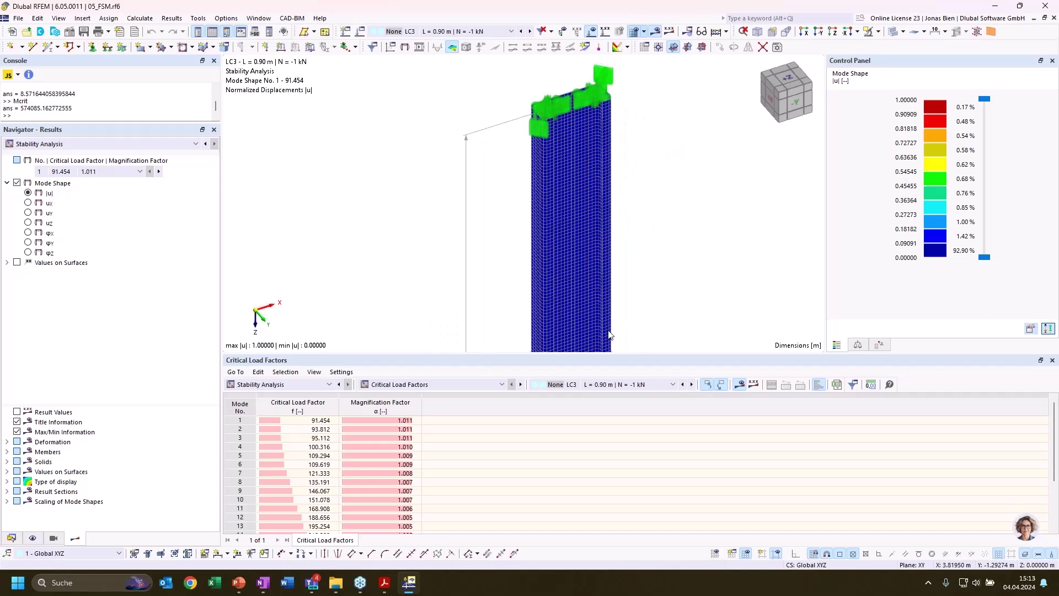
pyautogui.moveTo(693, 208); pyautogui.dragTo(588, 63, button='middle')
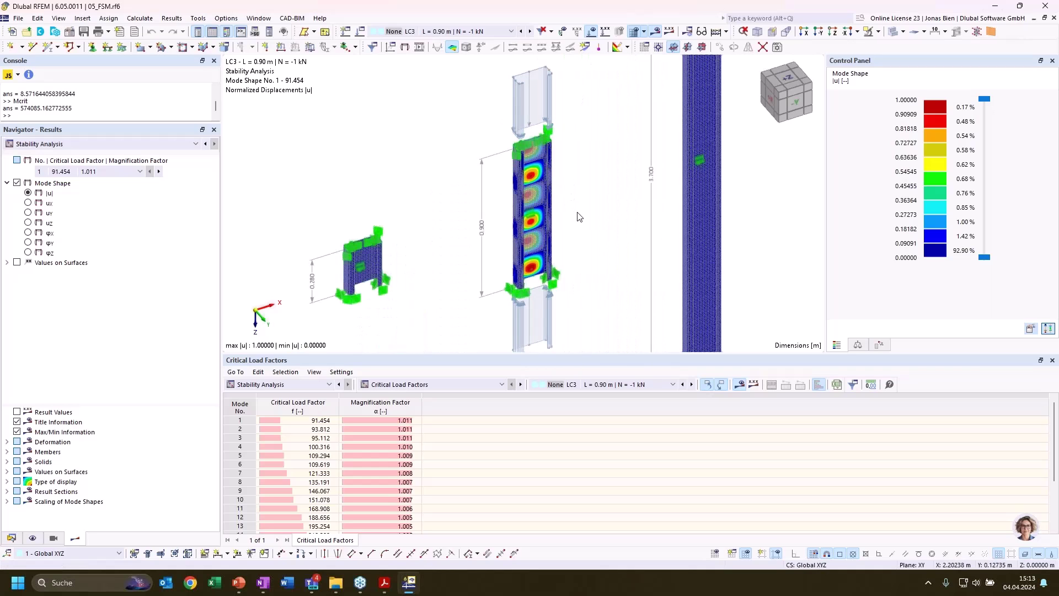
pyautogui.scroll(-5, 585, 226)
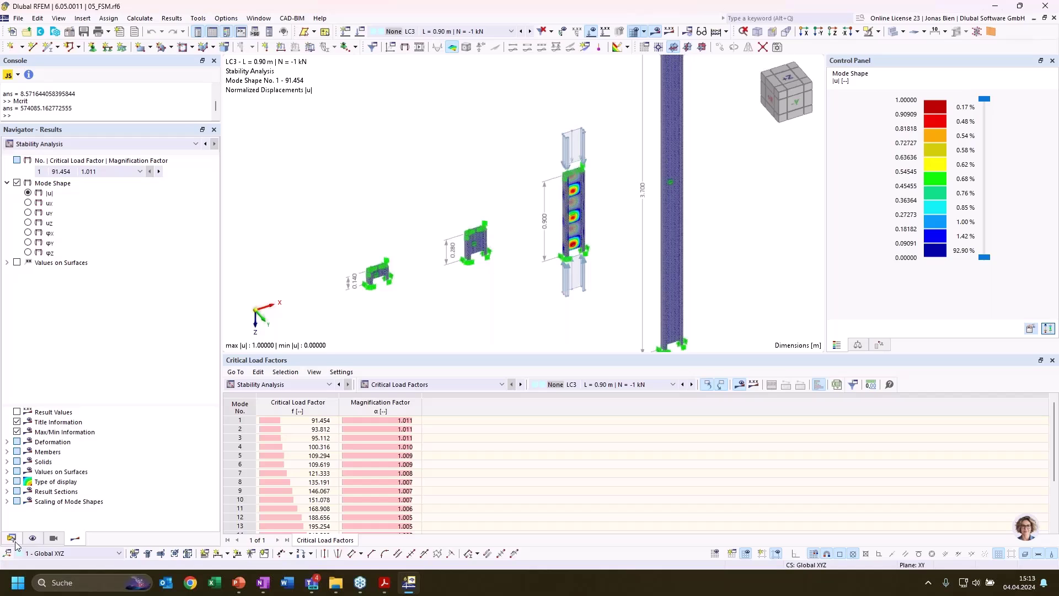
pyautogui.scroll(-1, 476, 295)
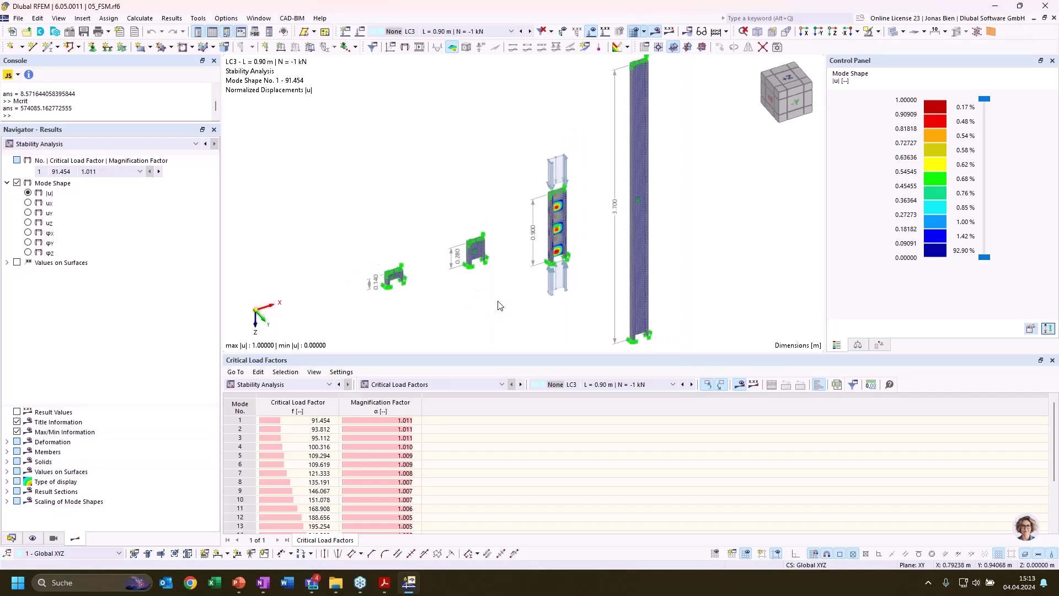
pyautogui.scroll(-3, 546, 310)
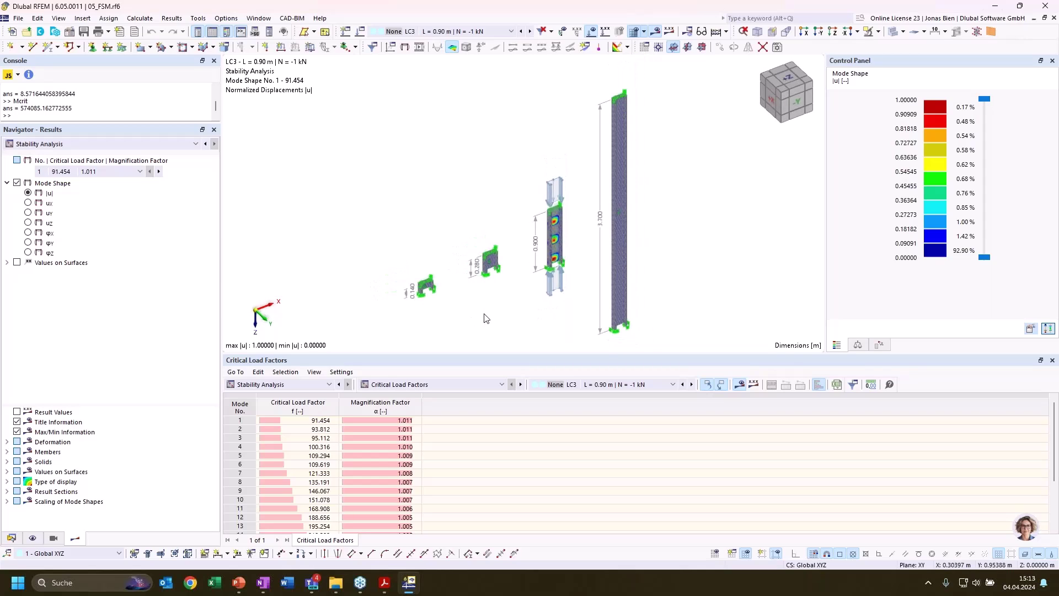
pyautogui.click(12, 538)
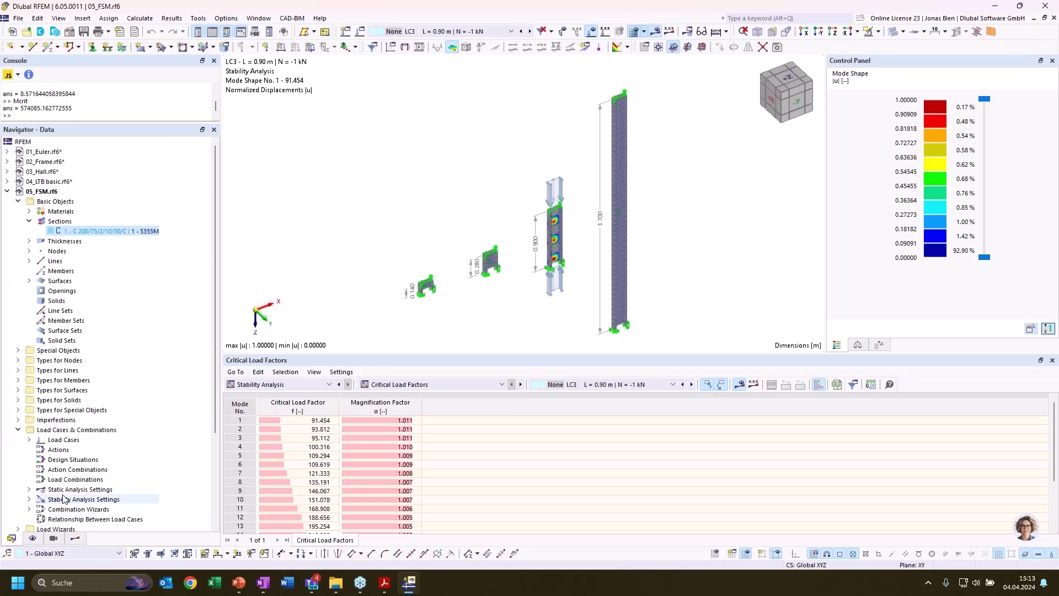
pyautogui.doubleClick(91, 232)
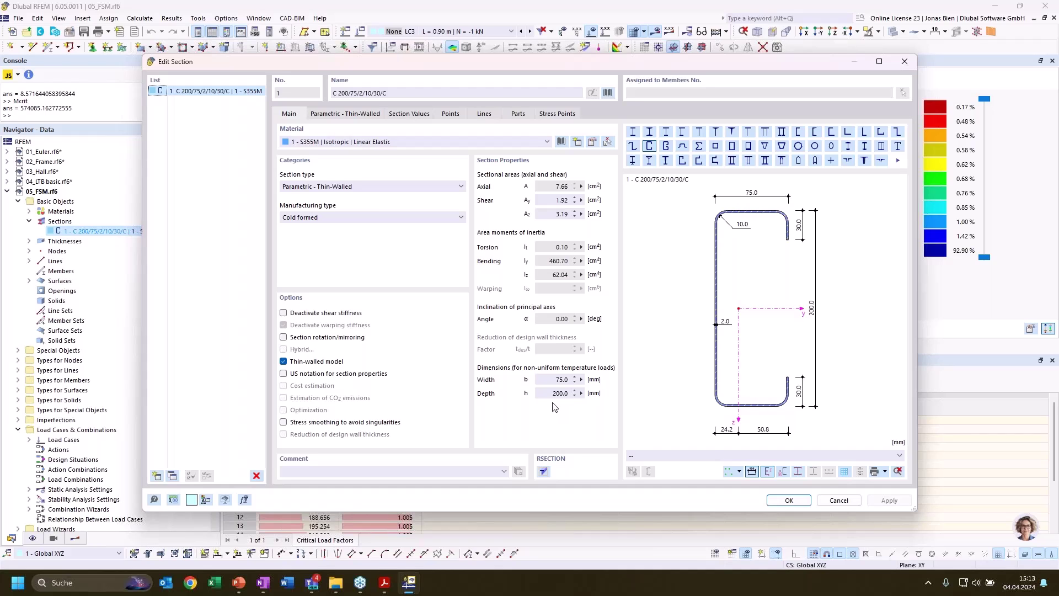
pyautogui.hotkey('alt', 'Tab')
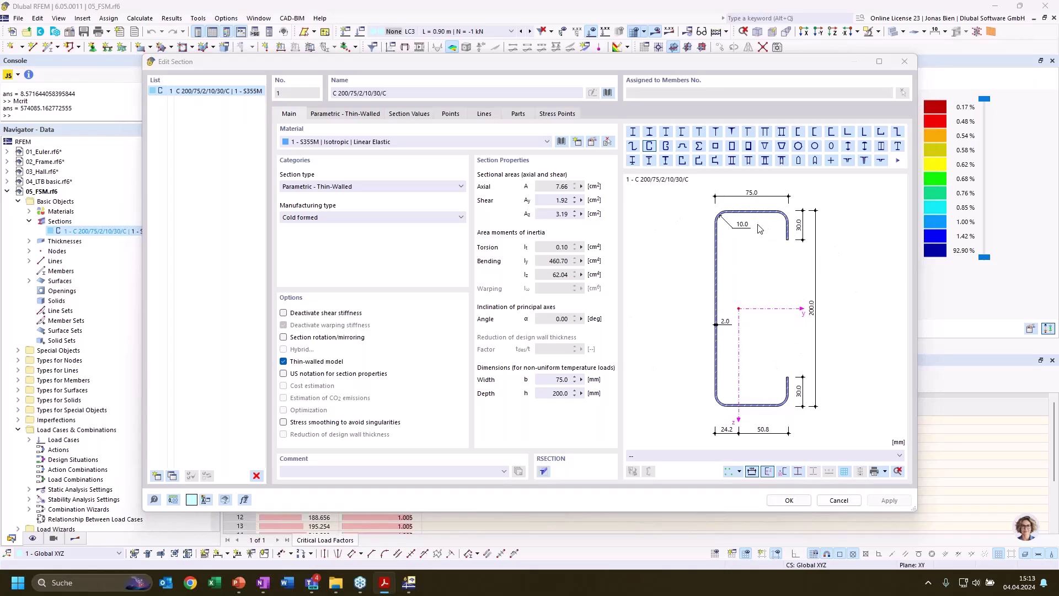
pyautogui.click(763, 457)
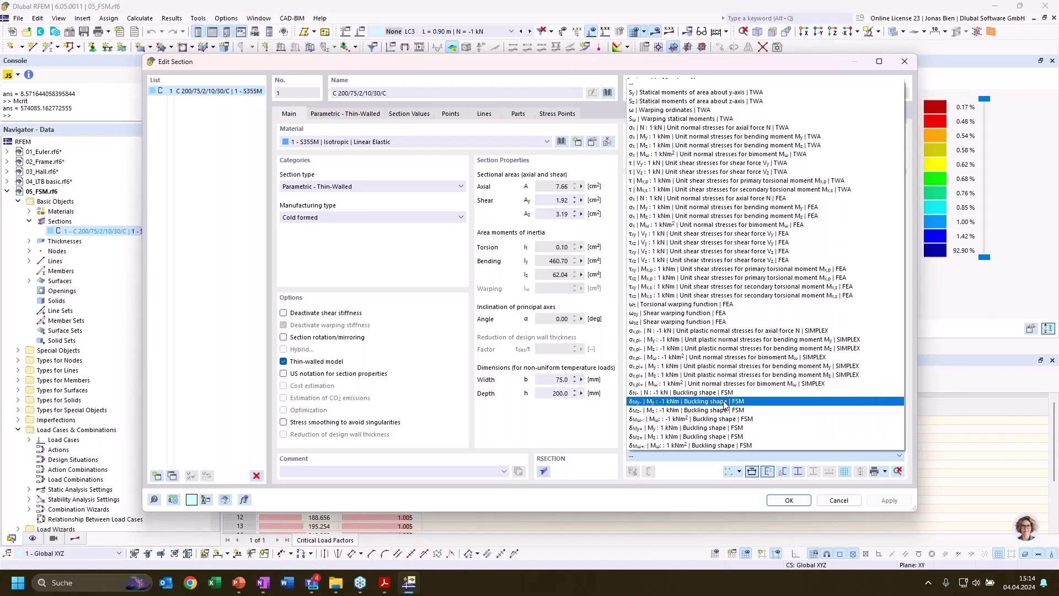
pyautogui.click(691, 394)
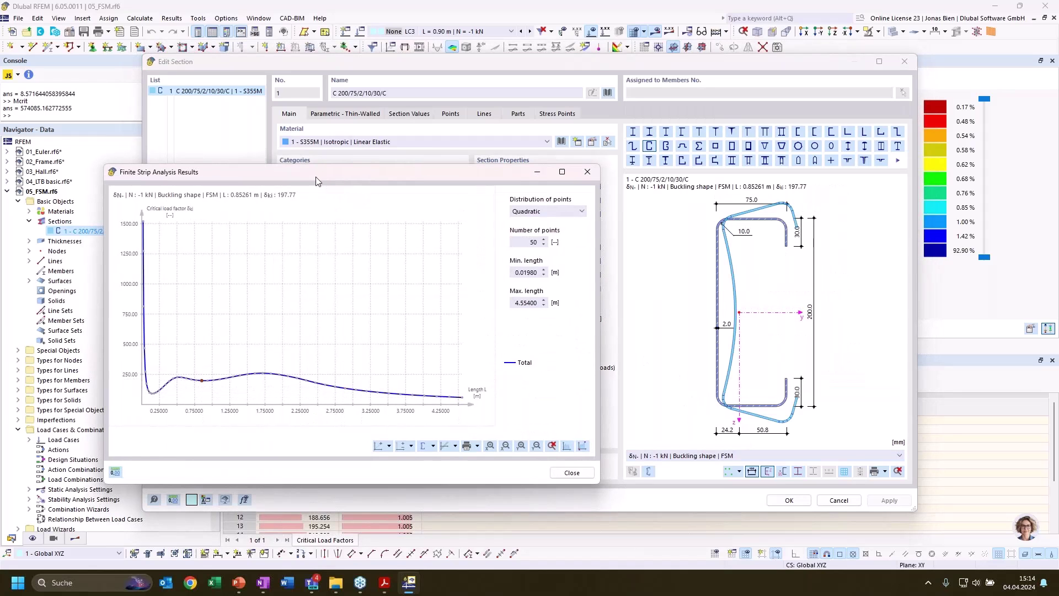
# - Show the section's local buckling shape at L = 0.14066 m on the total curve, keeping the section drawing unobstructed
pyautogui.moveTo(316, 176); pyautogui.dragTo(358, 170)
pyautogui.moveTo(196, 396)
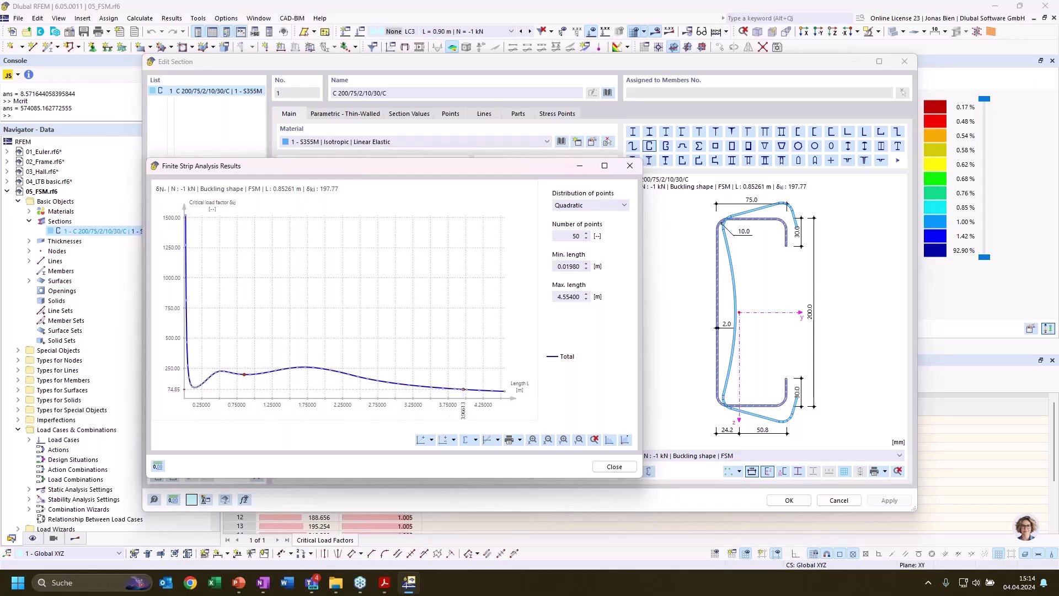
pyautogui.click(197, 393)
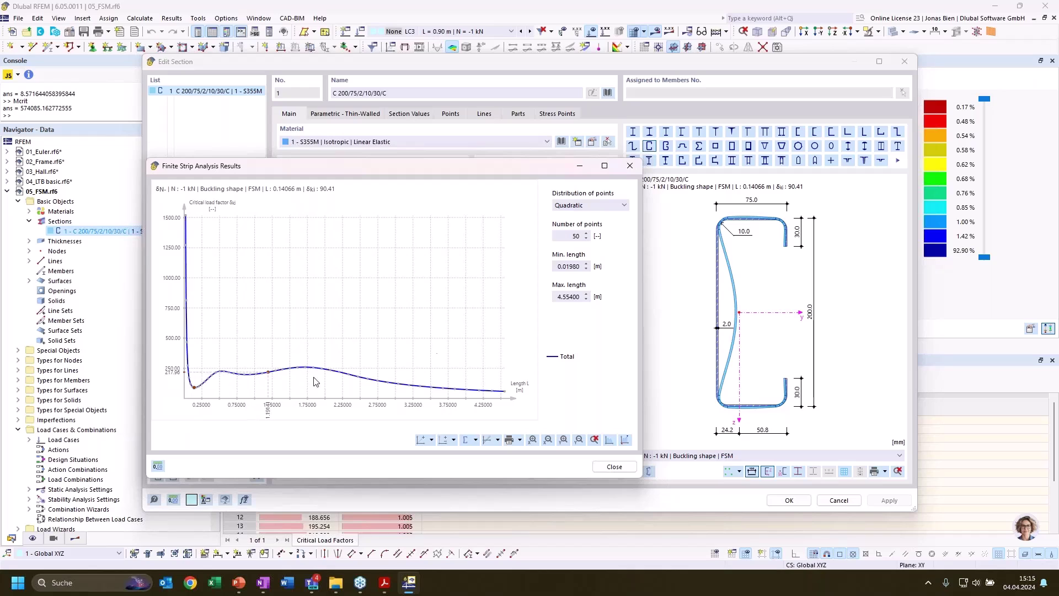
pyautogui.moveTo(519, 175); pyautogui.dragTo(487, 173)
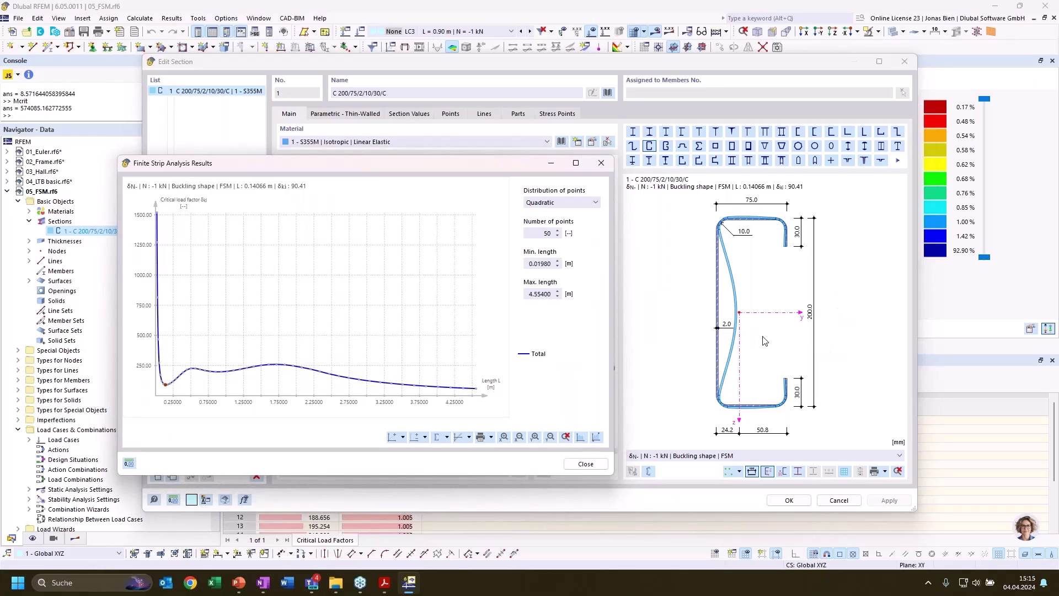
# - Compare buckling shapes along the total curve between L = 0.33895 m and 1.60800 m, and return to the second minimum at L = 0.85261 m
pyautogui.click(181, 379)
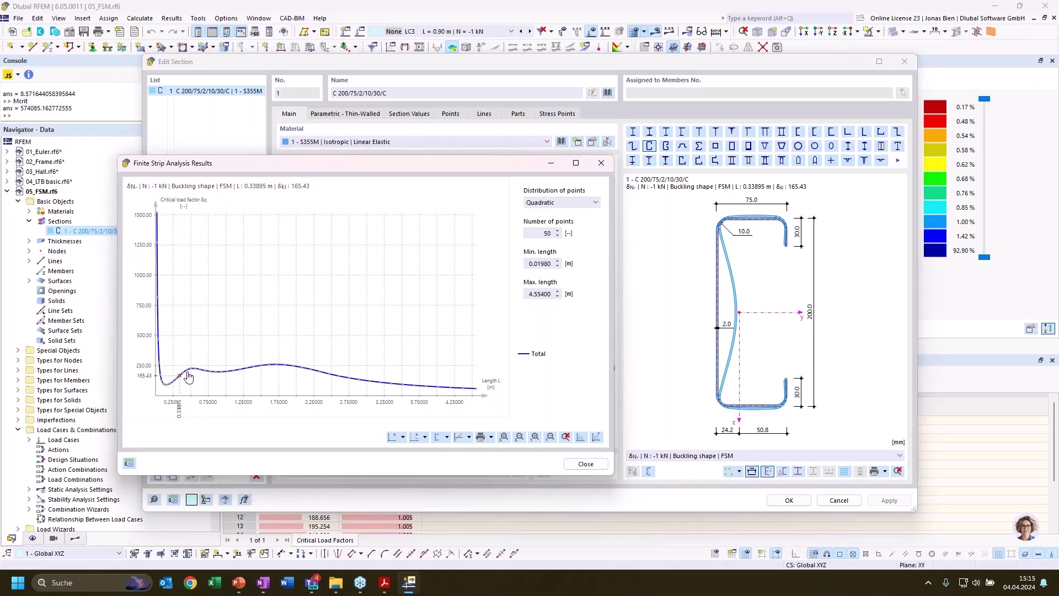
pyautogui.click(215, 373)
pyautogui.click(228, 374)
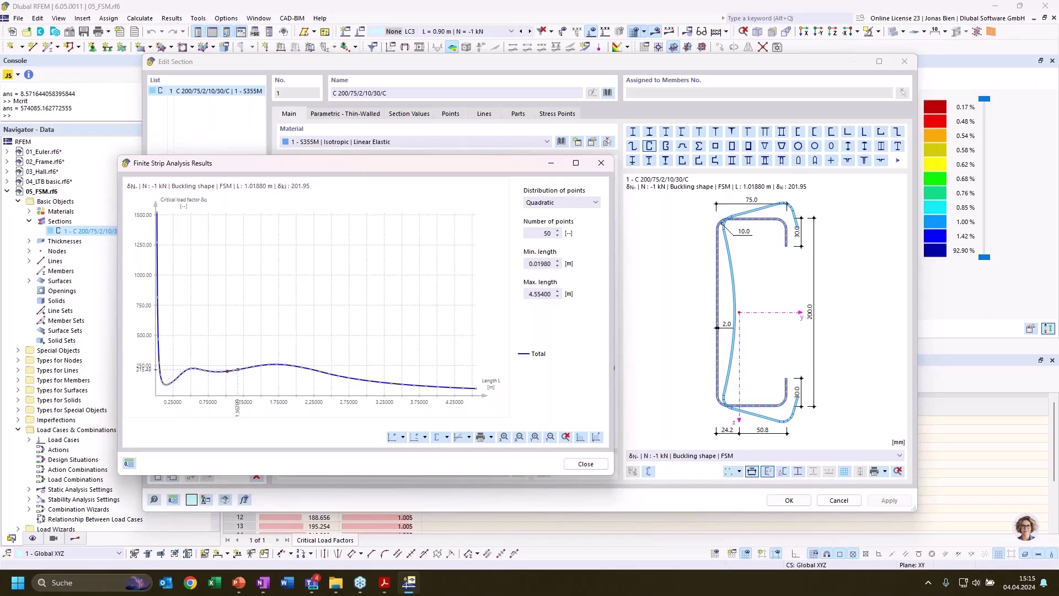
pyautogui.click(238, 370)
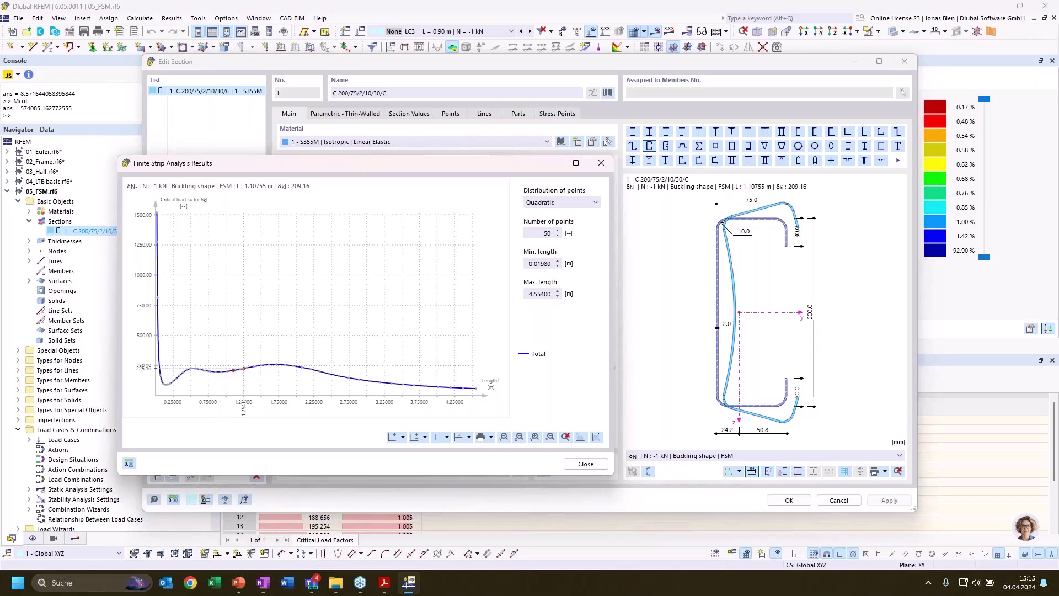
pyautogui.click(247, 368)
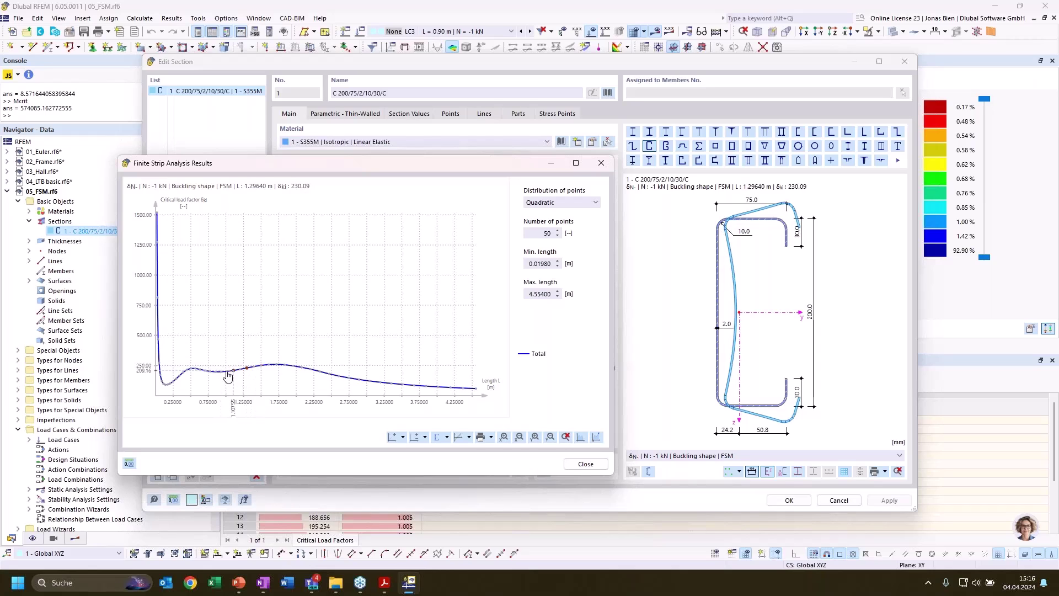
pyautogui.click(270, 368)
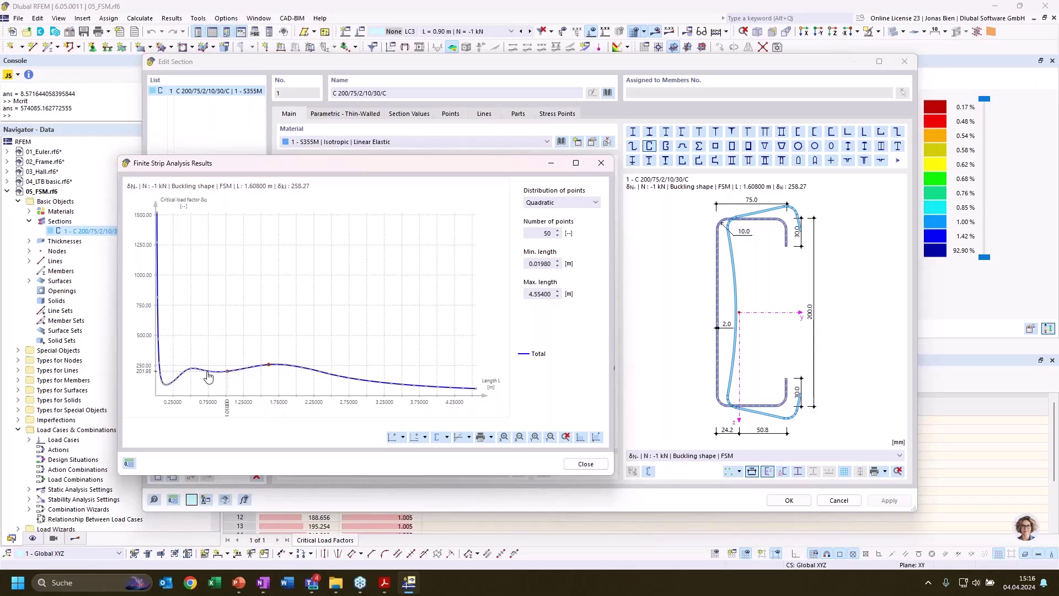
pyautogui.click(311, 369)
pyautogui.click(220, 375)
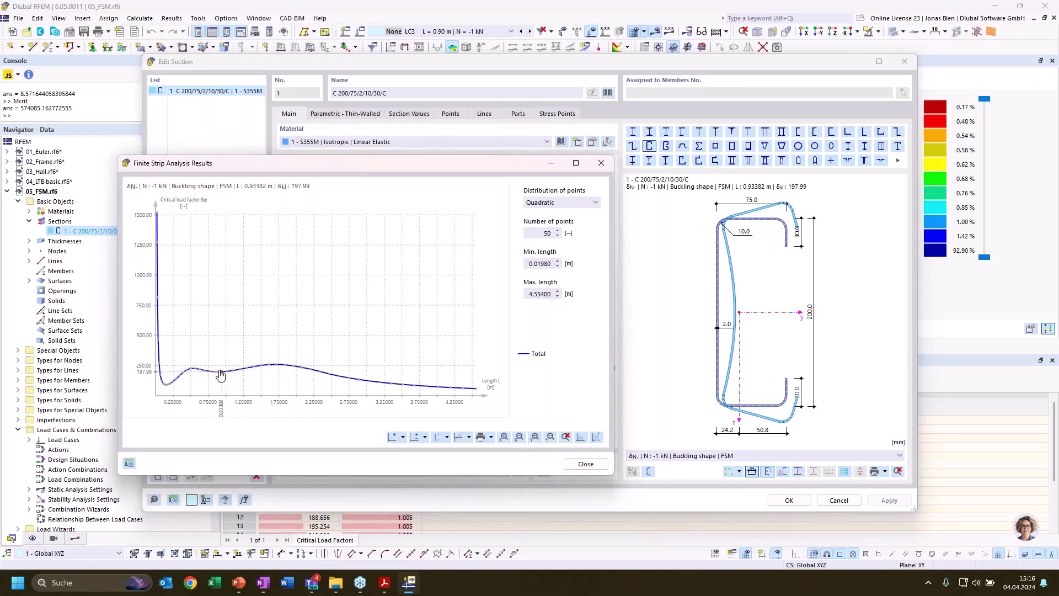
pyautogui.click(219, 375)
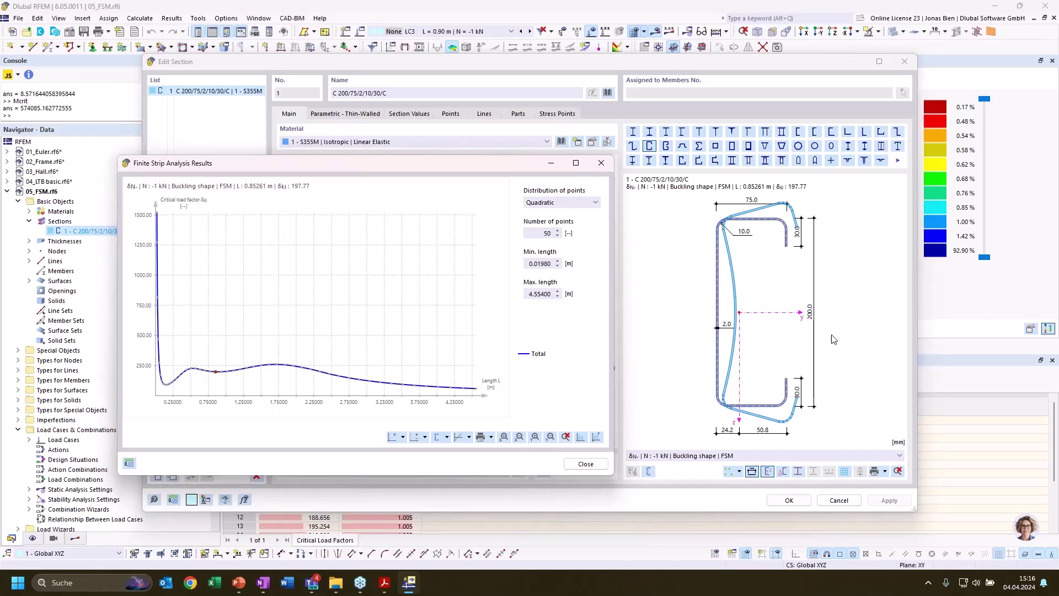
# - View the global buckling shapes on the falling branch of the total curve, at L = 2.60511 m and 3.67586 m
pyautogui.click(339, 376)
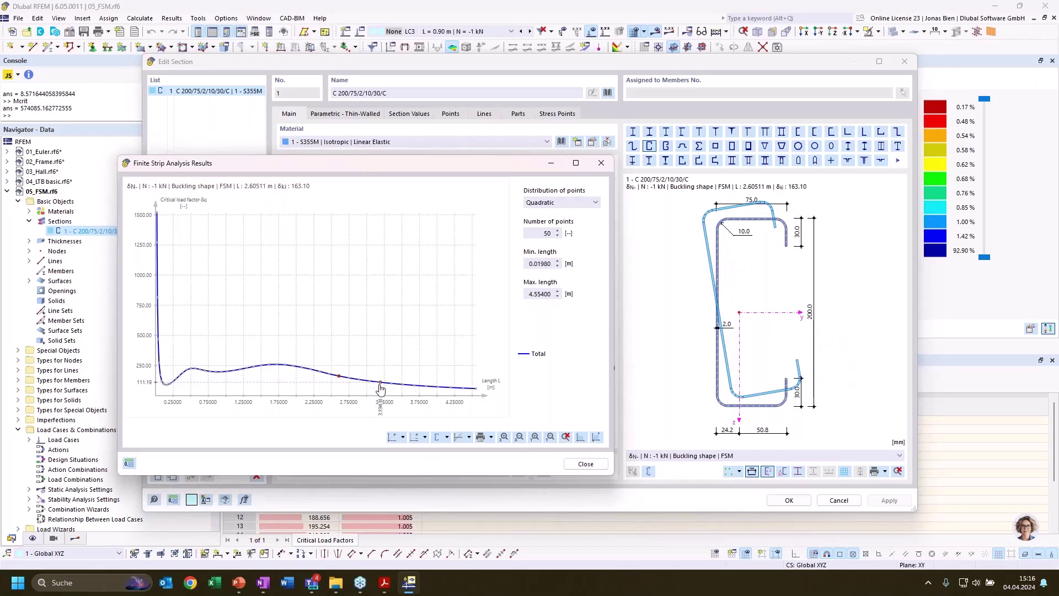
pyautogui.click(380, 389)
pyautogui.click(416, 387)
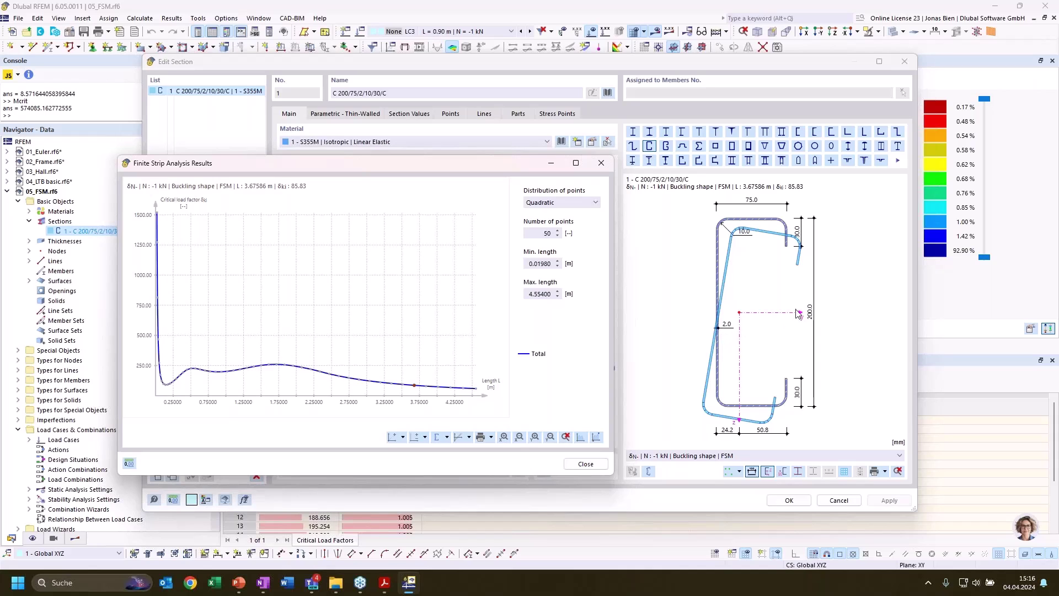
pyautogui.moveTo(416, 388)
# - Add the Local and Distortional curves to the diagram and view their buckling shapes at L = 0.14066 m and 0.93382 m
pyautogui.click(446, 437)
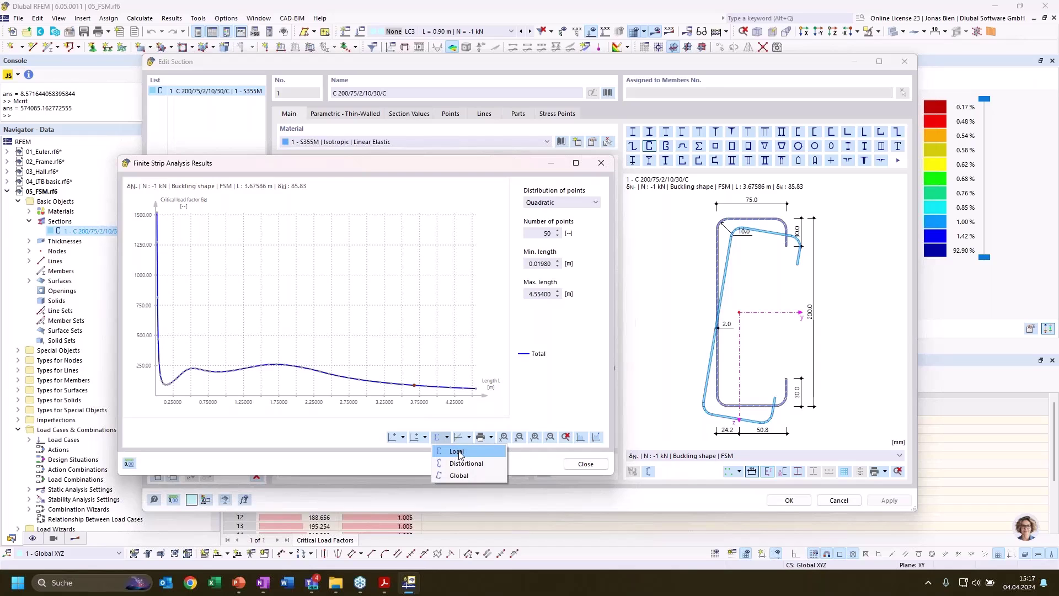
pyautogui.click(458, 452)
pyautogui.click(447, 437)
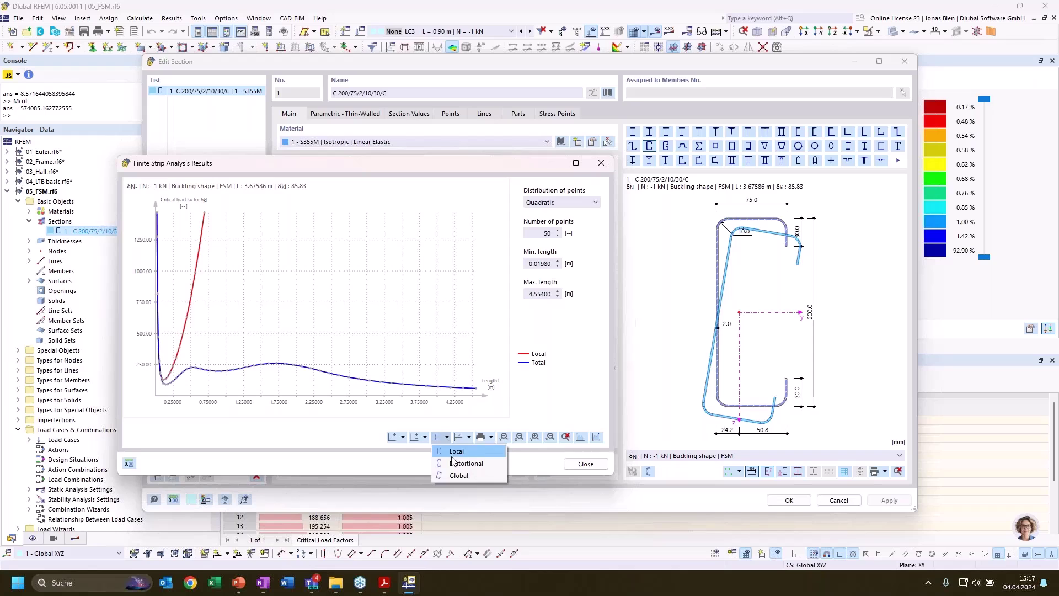
pyautogui.click(453, 463)
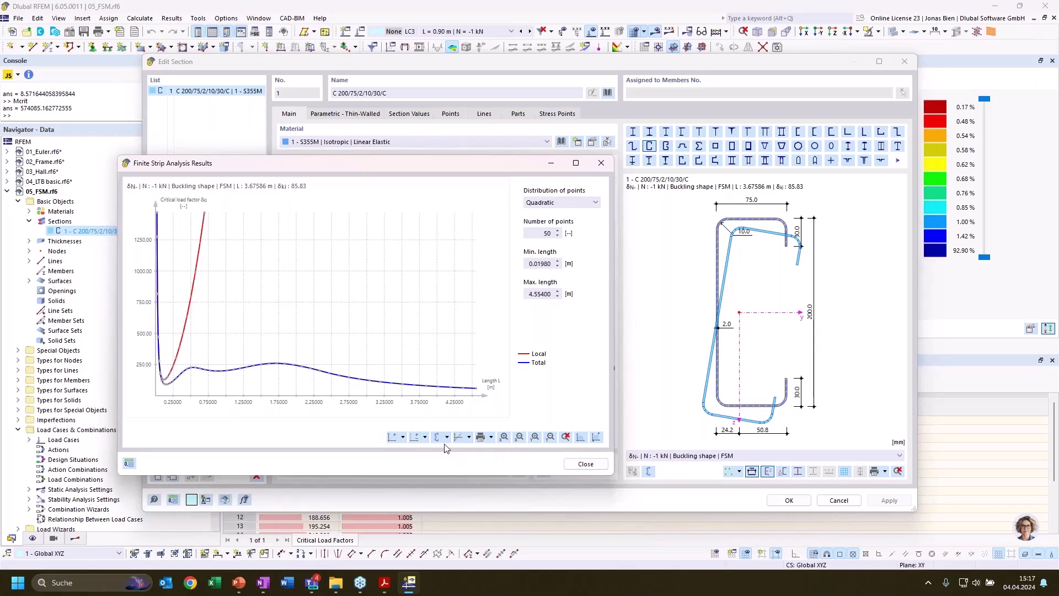
pyautogui.click(167, 383)
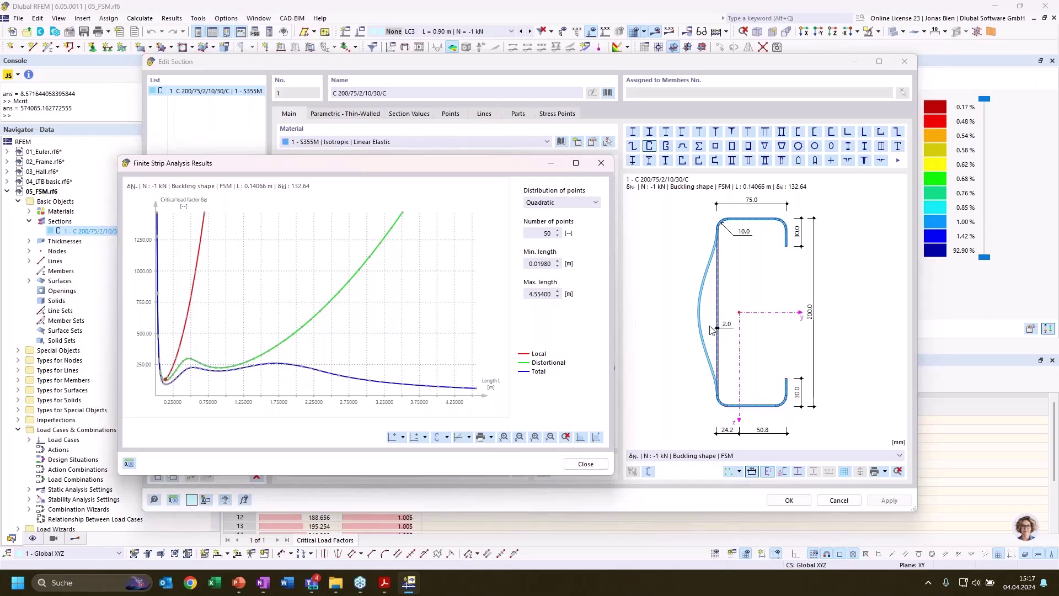
pyautogui.click(224, 370)
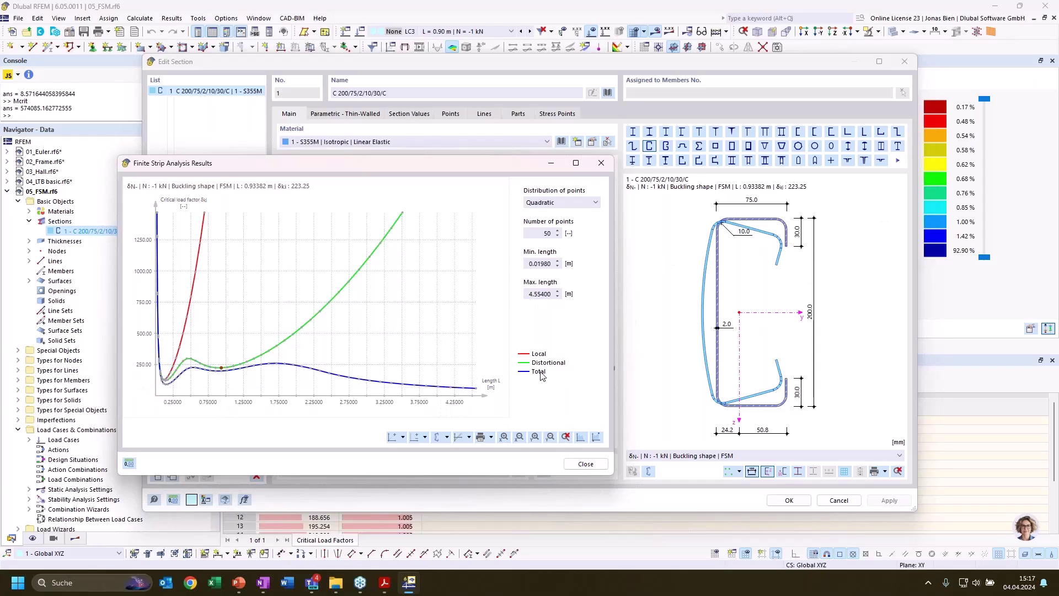
# - Add the Global curve to the diagram and view its buckling shapes at several lengths, including L = 3.19431 m and 2.60511 m
pyautogui.click(447, 438)
pyautogui.click(462, 464)
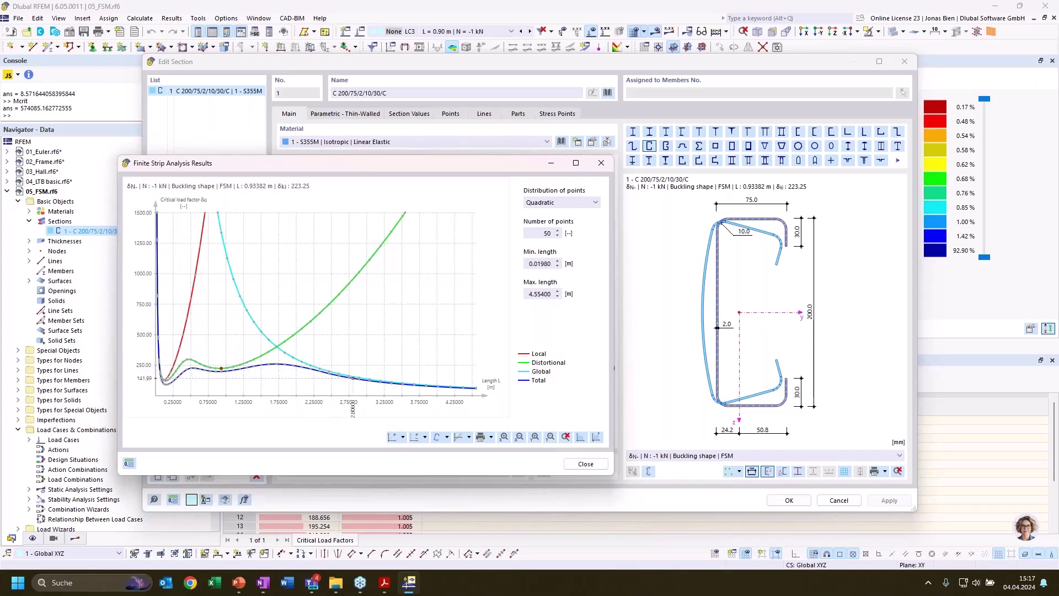
pyautogui.click(380, 381)
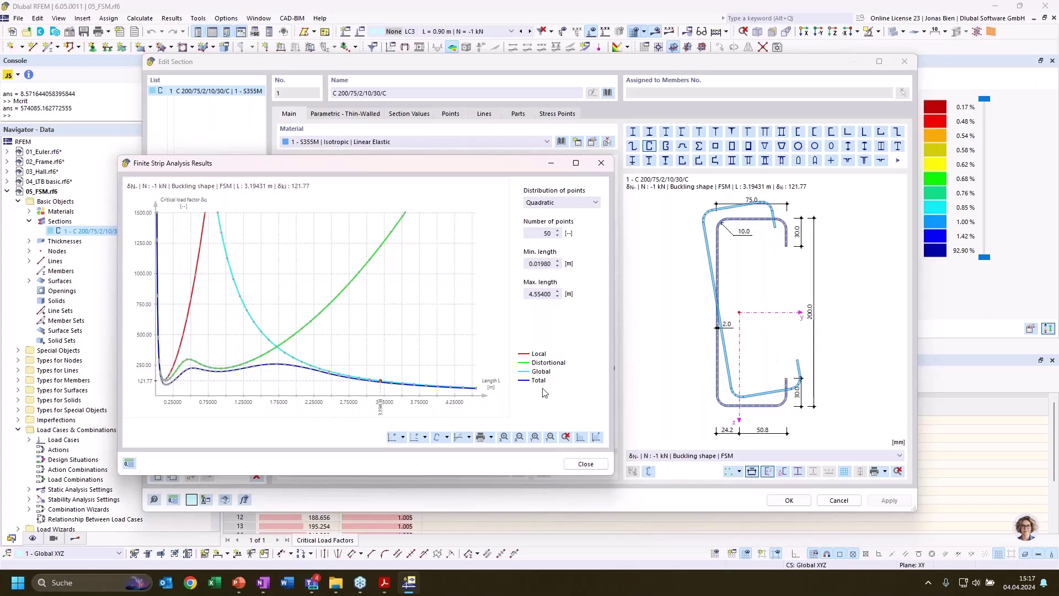
pyautogui.click(285, 353)
pyautogui.click(303, 365)
pyautogui.click(321, 369)
pyautogui.click(340, 375)
# - Switch the buckling shape to a 3D display and compare it at L = 2.60511 m, 1.50036 m and 0.93382 m
pyautogui.click(653, 475)
pyautogui.click(649, 472)
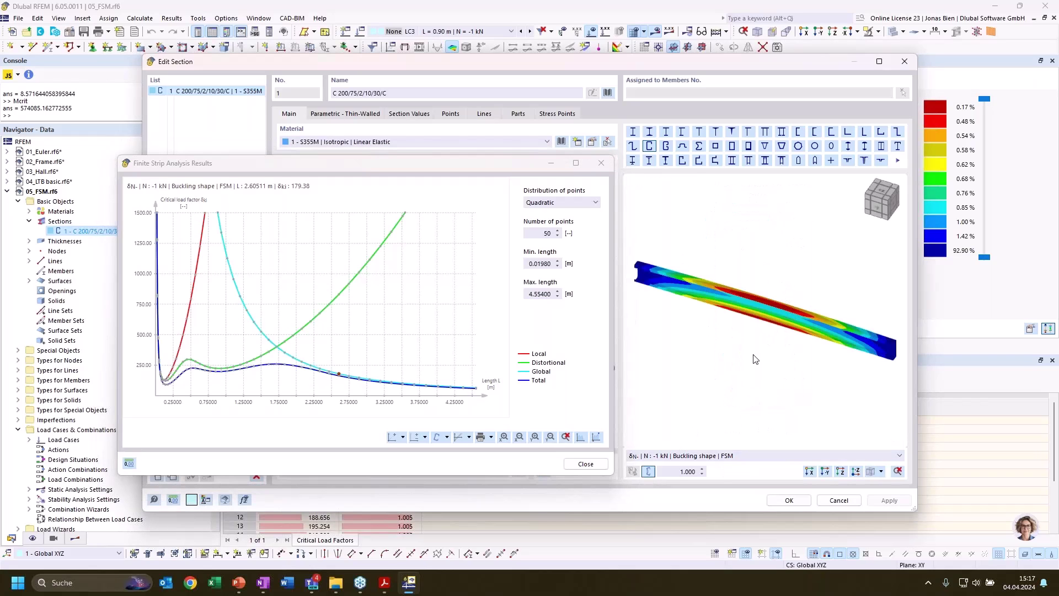
pyautogui.moveTo(751, 335); pyautogui.dragTo(723, 243, button='middle')
pyautogui.moveTo(766, 343); pyautogui.dragTo(708, 393, button='middle')
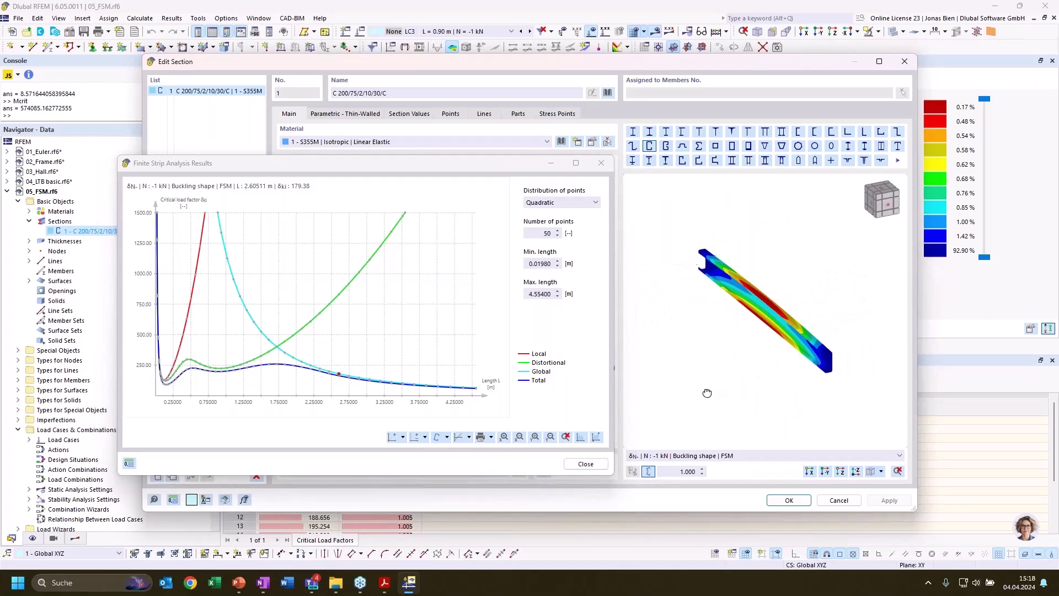
pyautogui.scroll(1, 780, 304)
pyautogui.scroll(1, 789, 301)
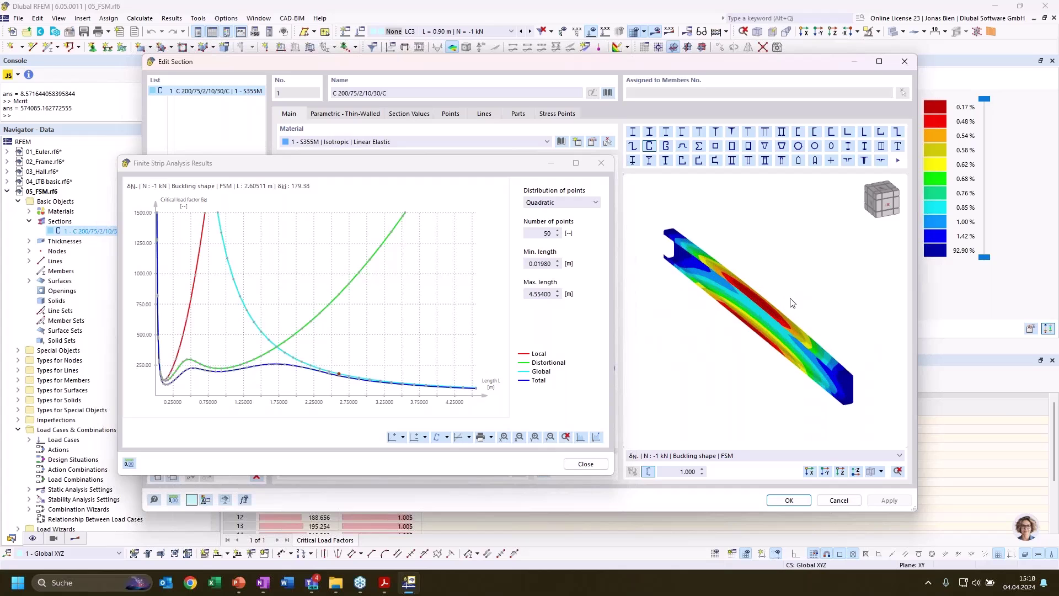
pyautogui.moveTo(787, 309); pyautogui.dragTo(784, 283, button='middle')
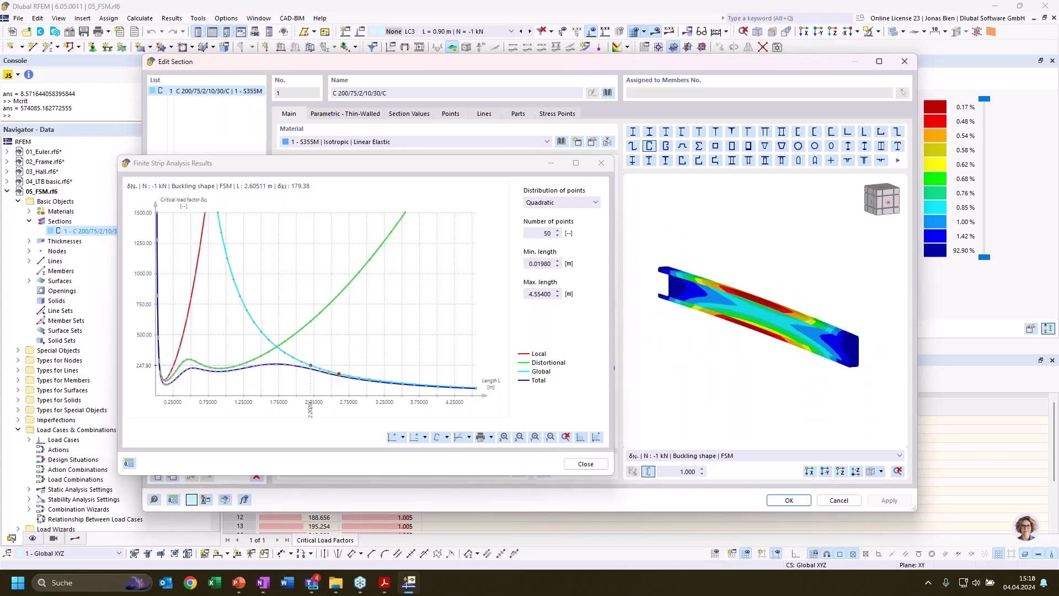
pyautogui.click(262, 371)
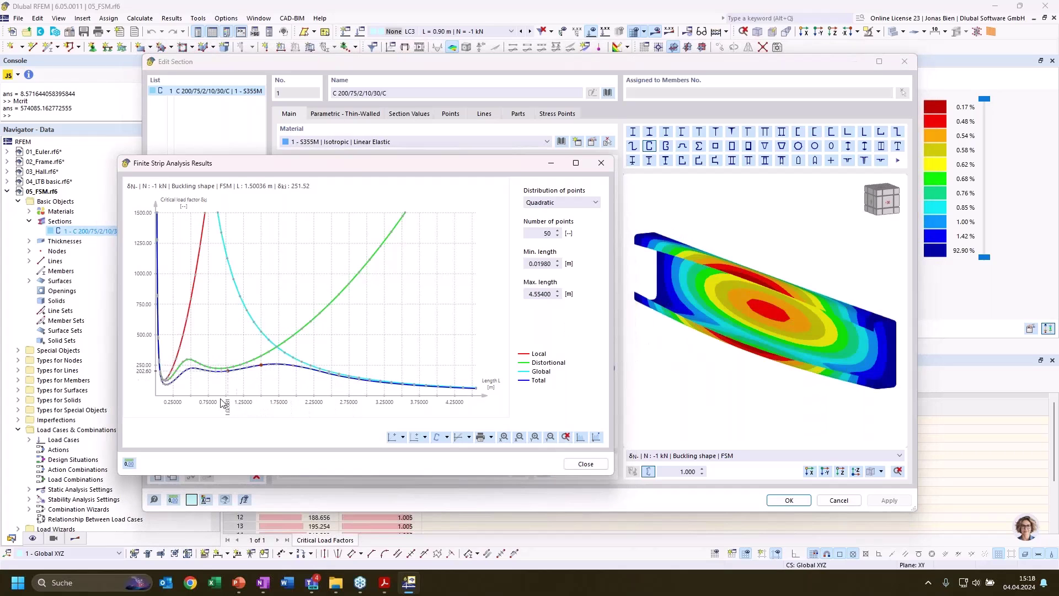
pyautogui.click(223, 372)
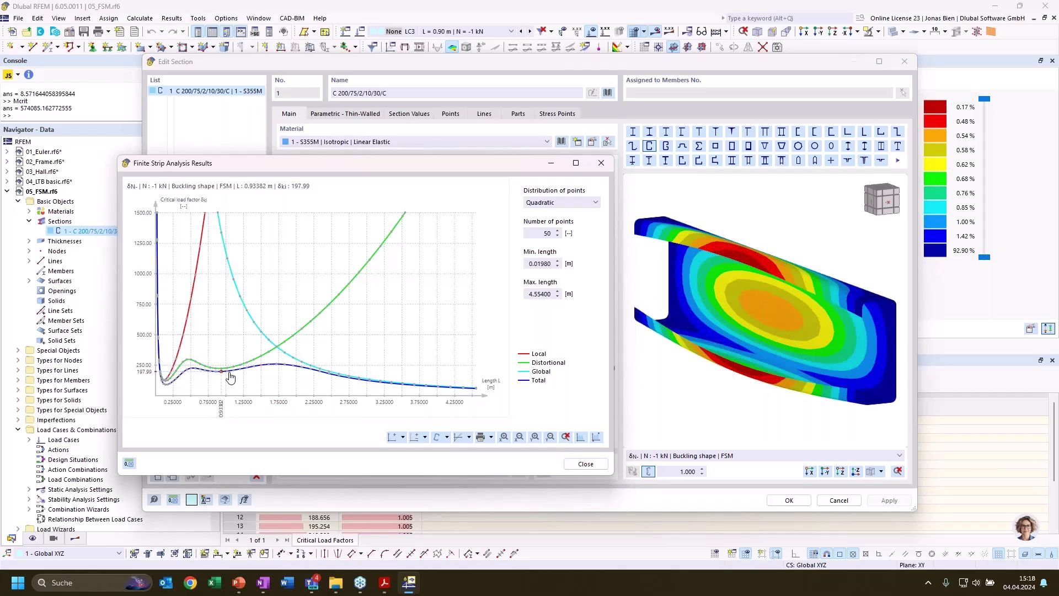
# - View the 3D buckling shapes on the total curve at L = 0.17277 m and 1.39649 m, and close the finite strip results
pyautogui.click(168, 384)
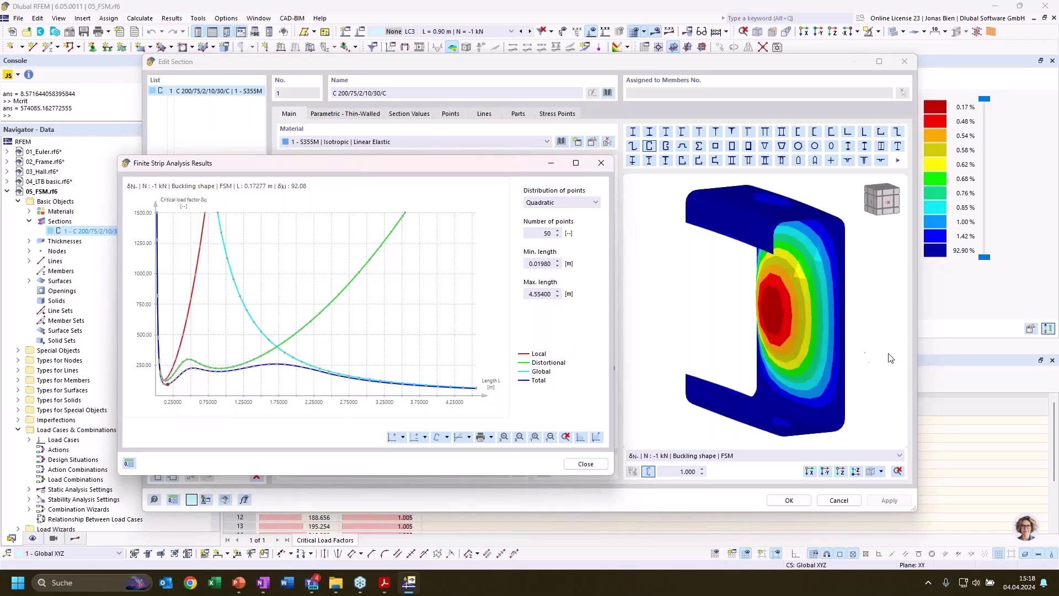
pyautogui.keyDown('ctrl'); pyautogui.moveTo(753, 340); pyautogui.dragTo(690, 346, button='middle'); pyautogui.keyUp('ctrl')
pyautogui.keyDown('ctrl'); pyautogui.moveTo(799, 338); pyautogui.dragTo(902, 350, button='middle'); pyautogui.keyUp('ctrl')
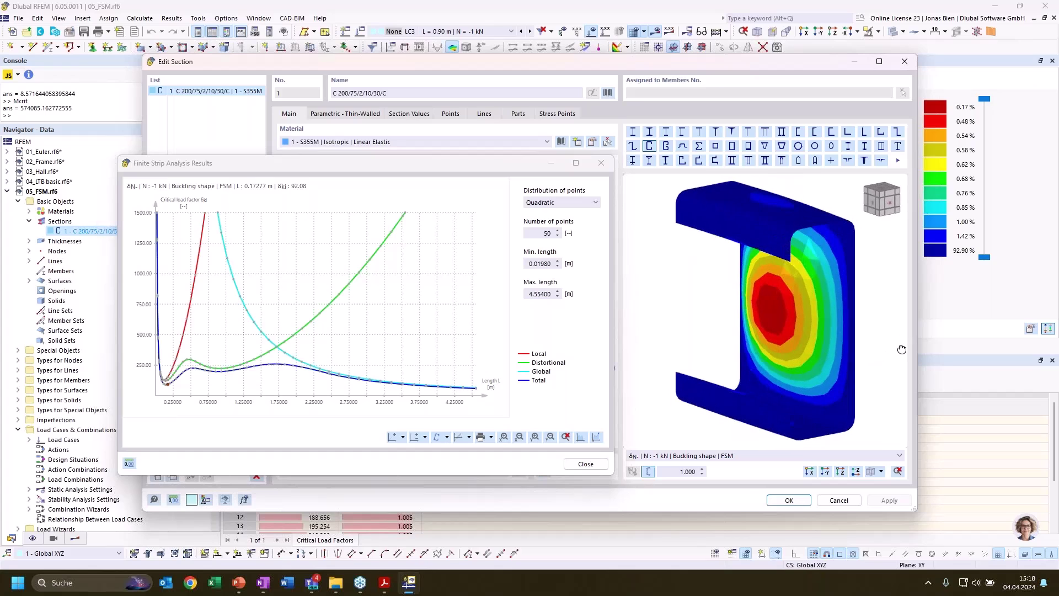
pyautogui.click(254, 372)
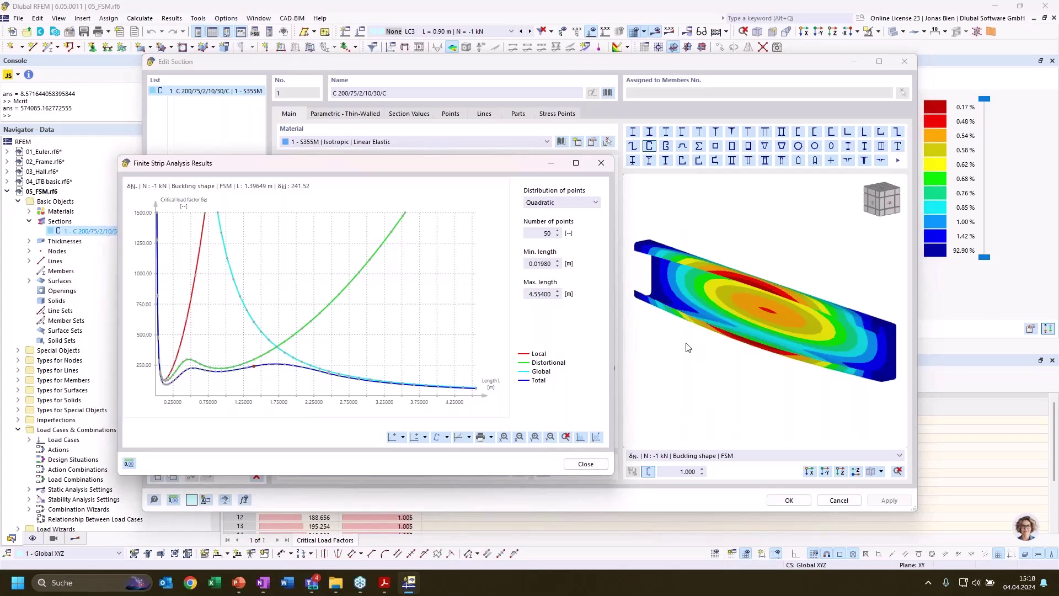
pyautogui.click(691, 456)
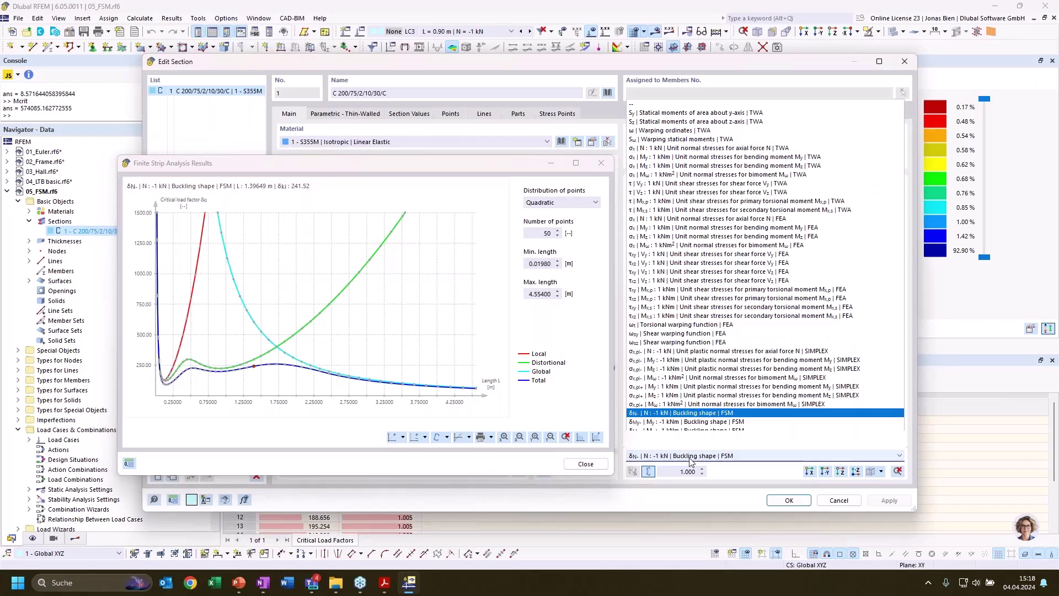
pyautogui.click(589, 465)
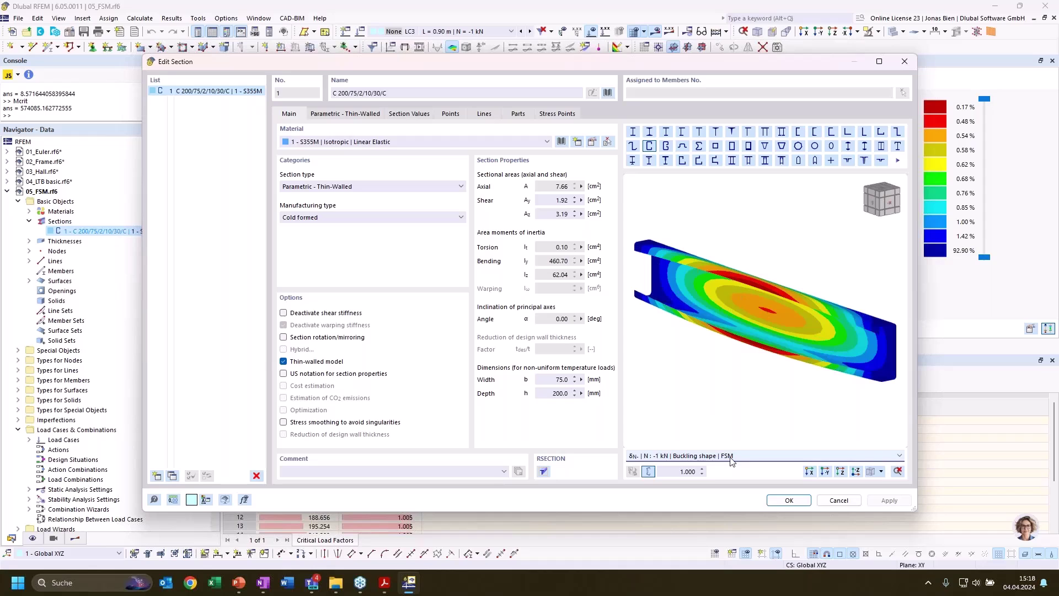
# - Consult the PDF document and the presentation, and close the finite strip results and section dialogs
pyautogui.click(385, 583)
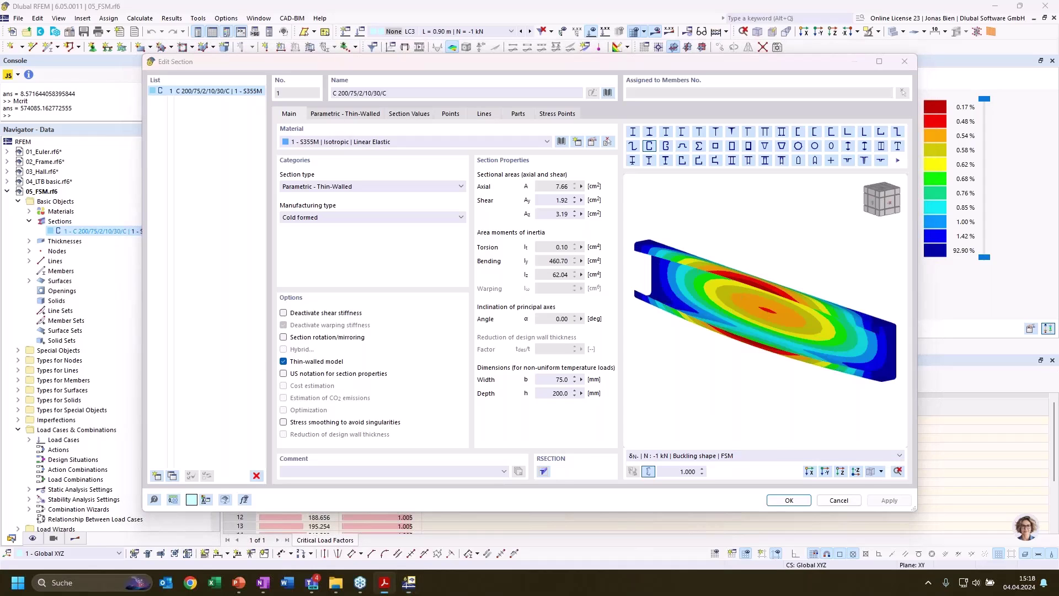
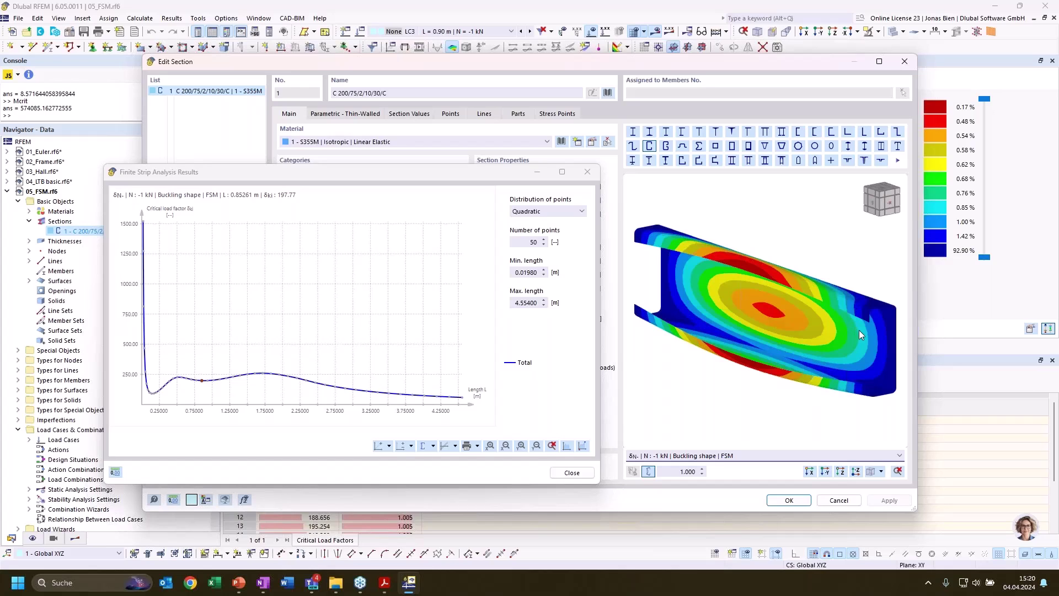
pyautogui.click(240, 584)
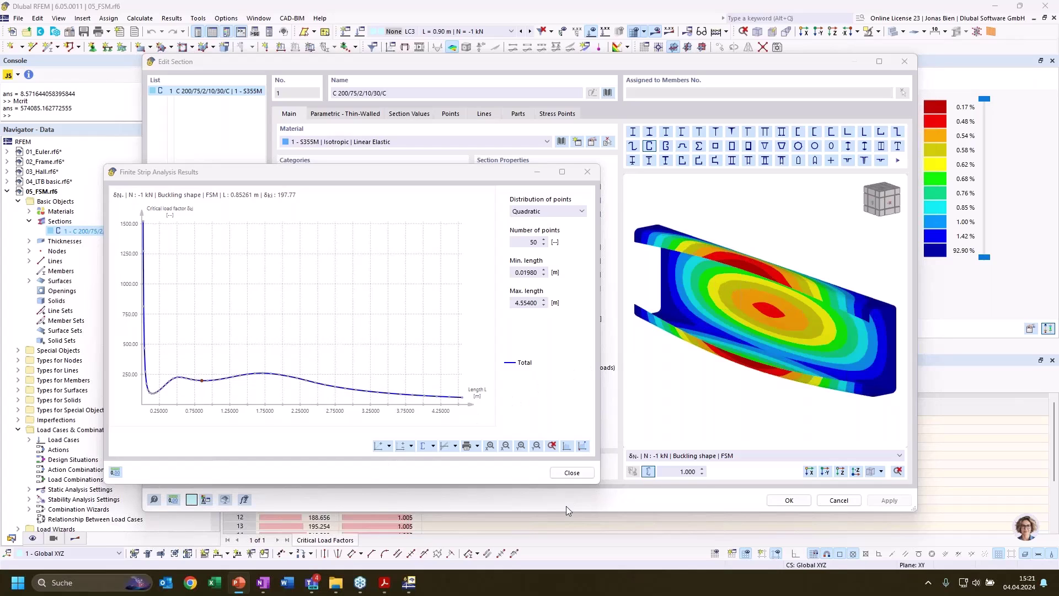
pyautogui.click(585, 174)
pyautogui.click(905, 62)
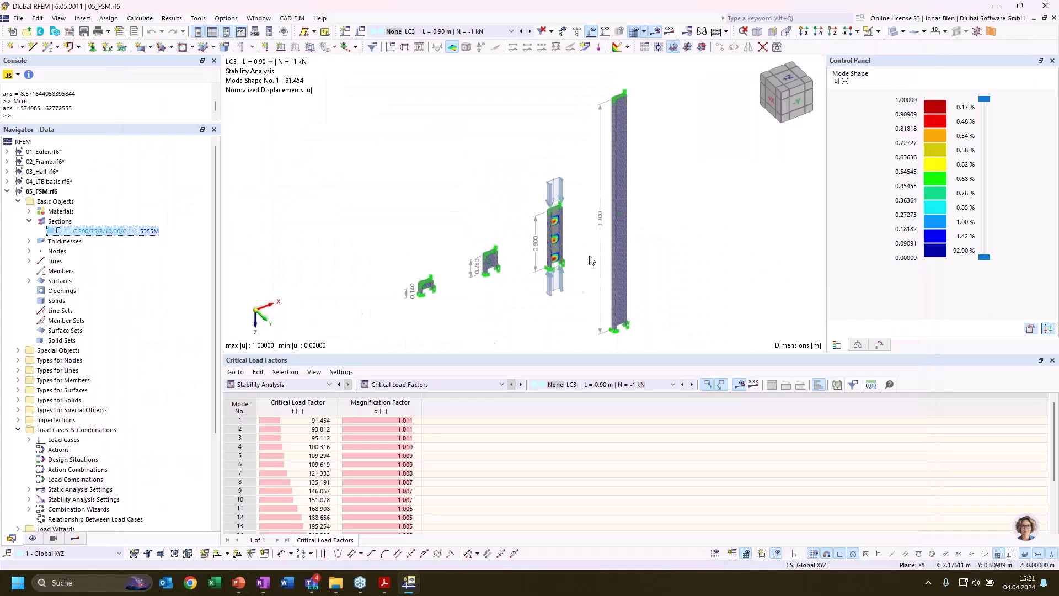
# - Display the stability results of LC2 (L = 0.28 m) and inspect the first mode shape and its critical load factor
pyautogui.click(586, 385)
pyautogui.click(584, 395)
pyautogui.doubleClick(494, 283)
pyautogui.click(637, 362)
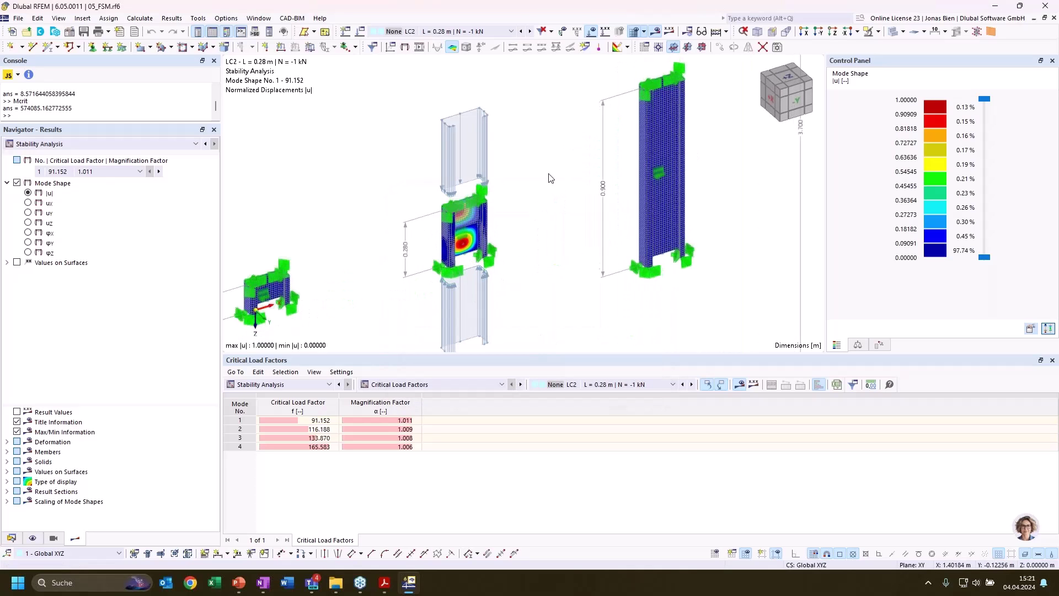
pyautogui.scroll(4, 533, 194)
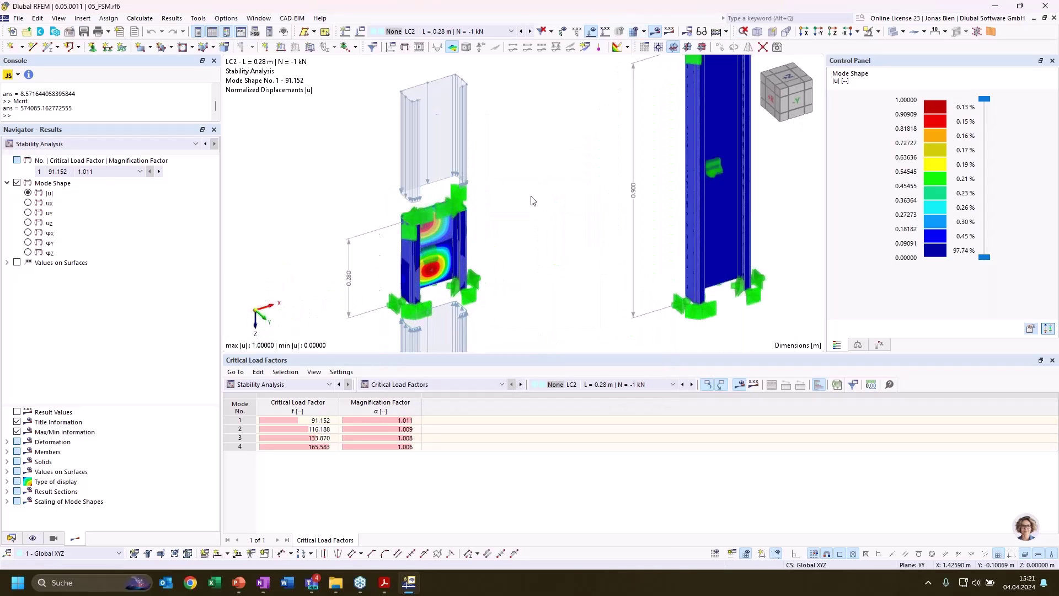
pyautogui.moveTo(502, 247); pyautogui.dragTo(539, 189, button='middle')
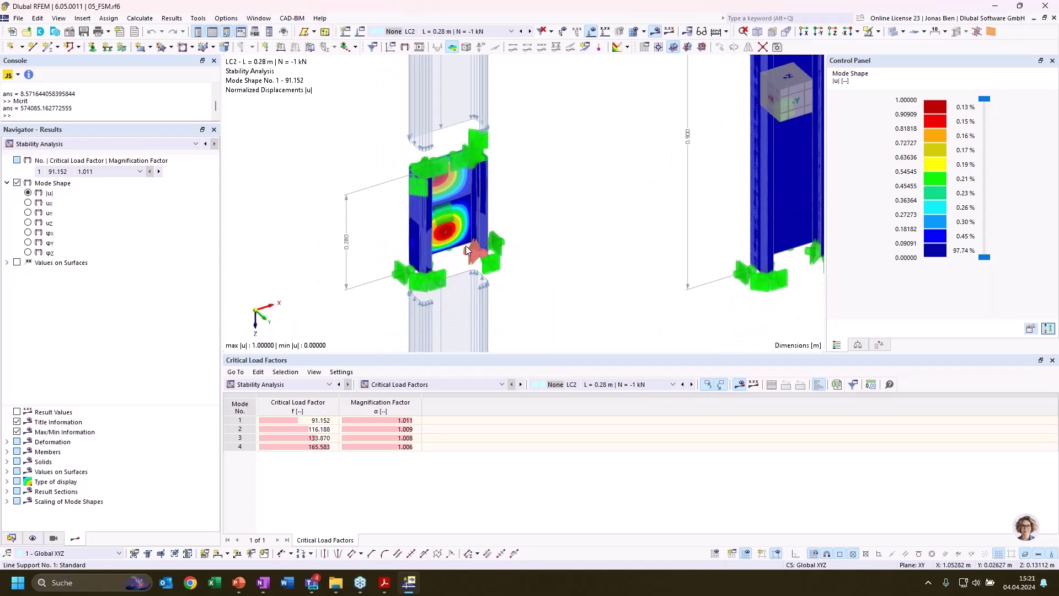
pyautogui.click(320, 421)
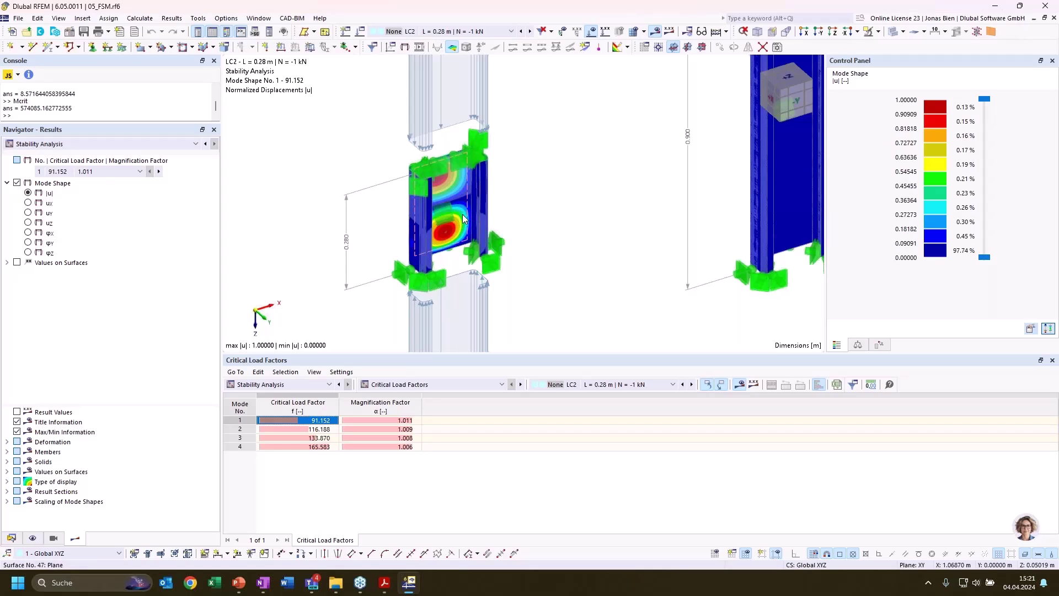
pyautogui.moveTo(462, 223)
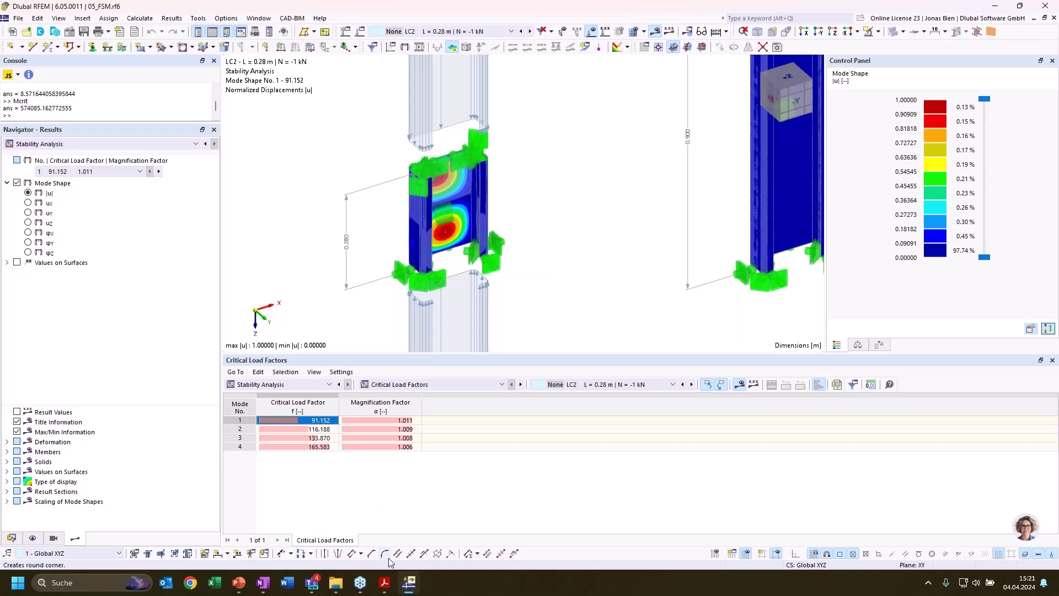
pyautogui.scroll(-2, 550, 230)
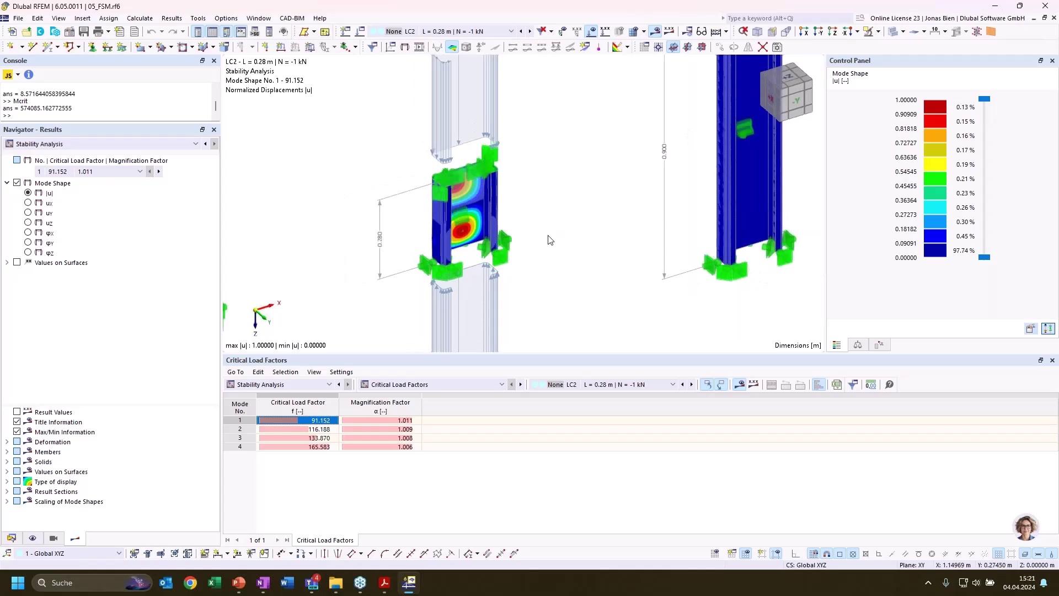
pyautogui.scroll(-2, 560, 202)
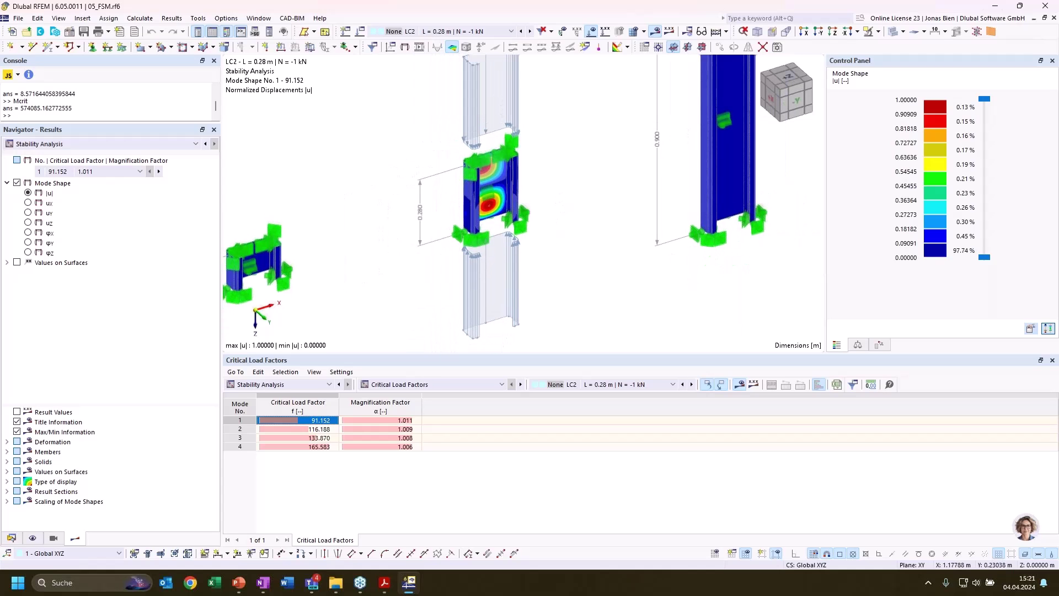
pyautogui.scroll(-2, 546, 185)
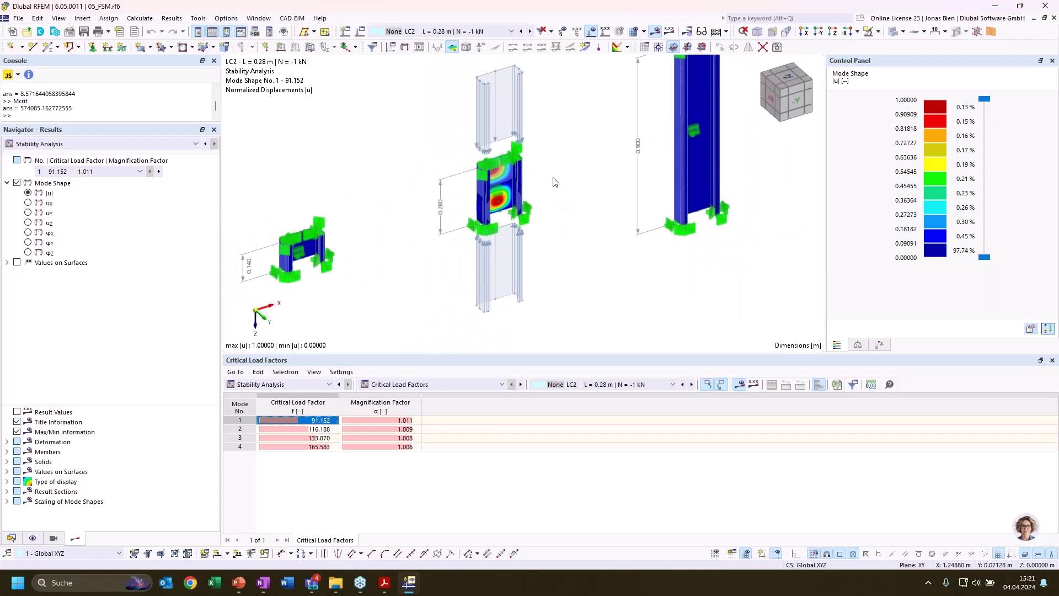
# - Switch to the presentation, play the local buckling curve animation on slide 11 and return to RFEM
pyautogui.moveTo(242, 588)
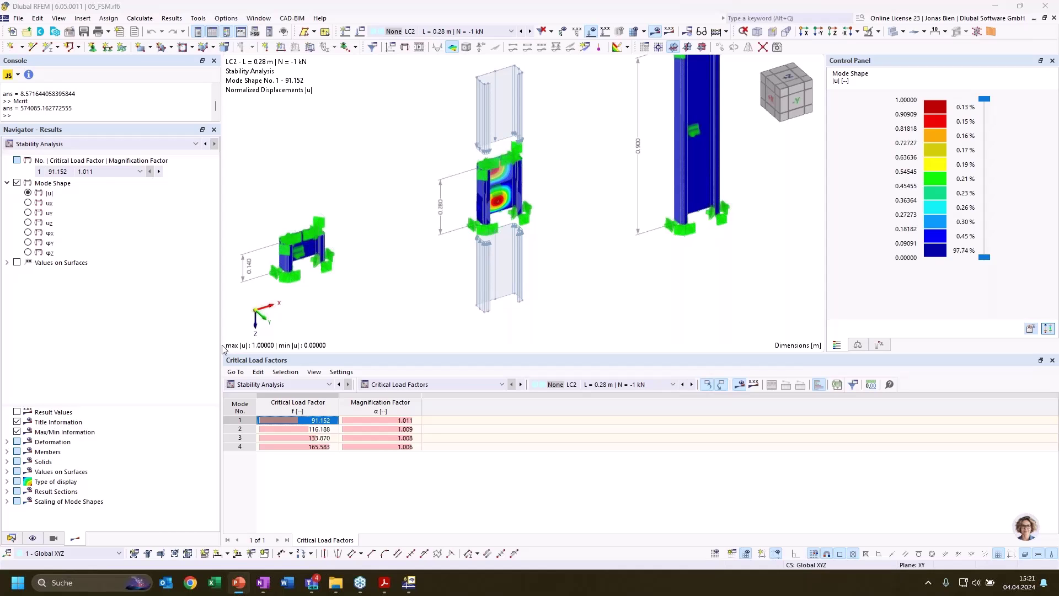
pyautogui.hotkey('alt', 'Tab')
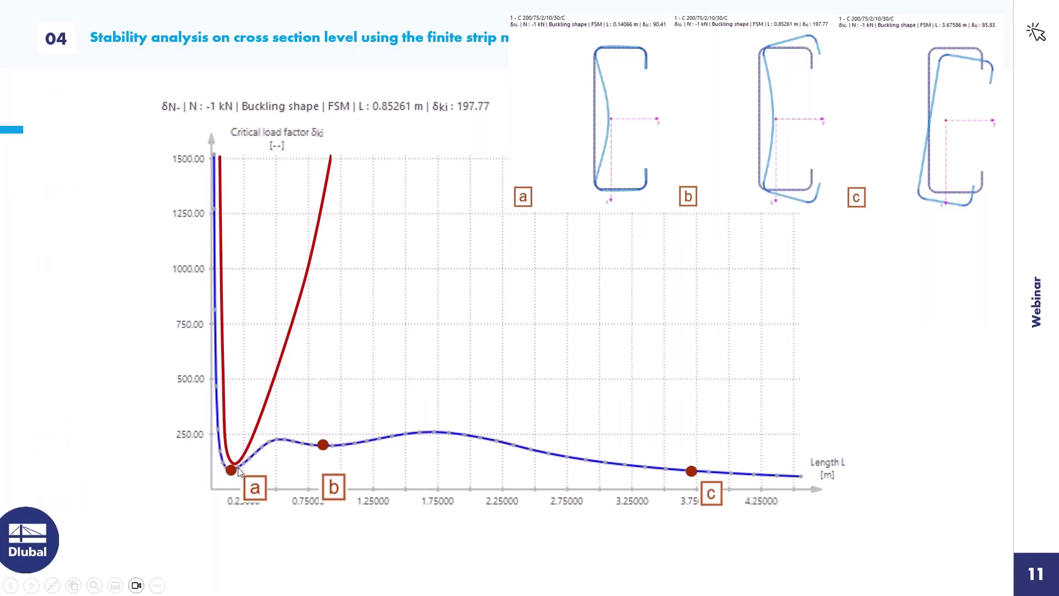
pyautogui.press('Right')
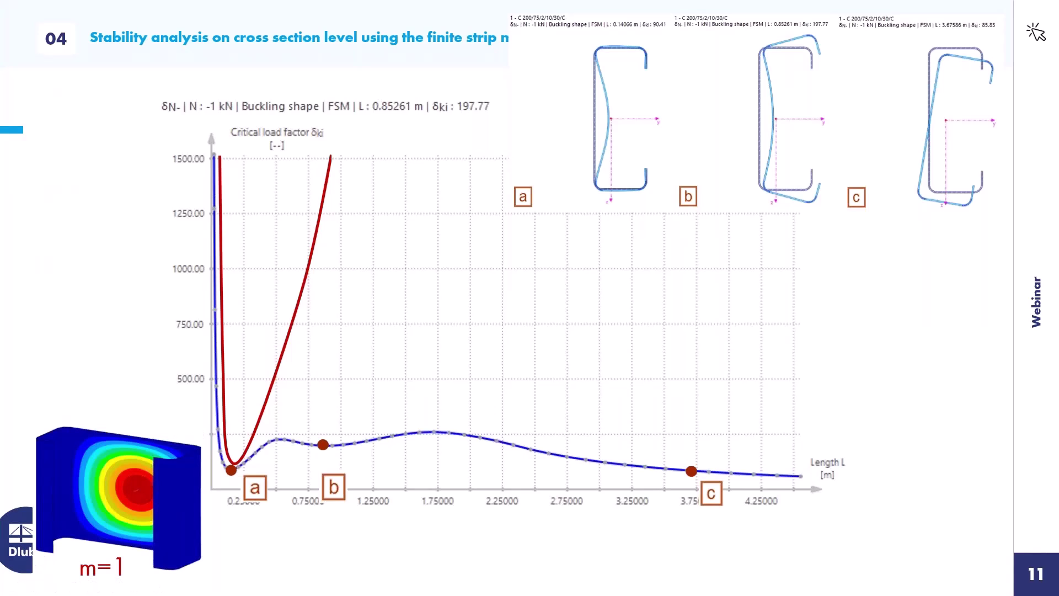
pyautogui.press('Right')
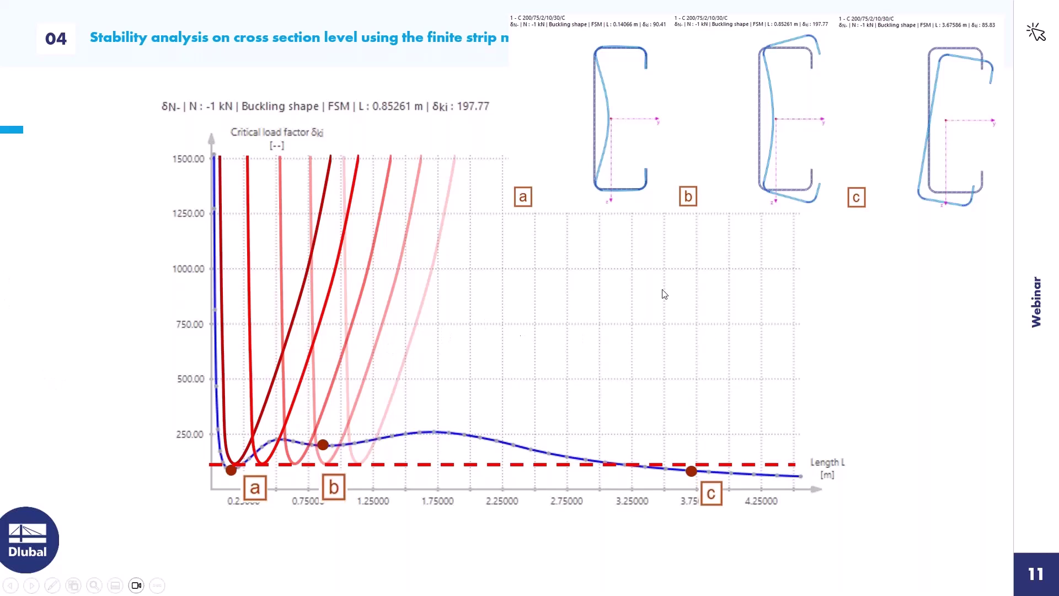
pyautogui.hotkey('alt', 'Tab')
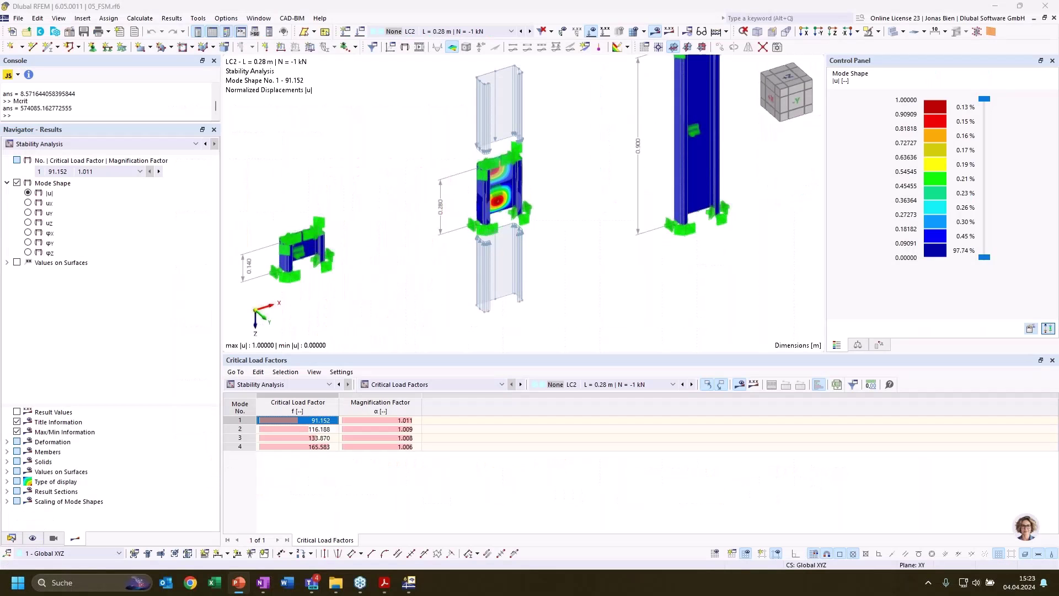
# - Open section C 200/75/2/10/30/C and display its FSM buckling shape for N = -1 kN
pyautogui.click(11, 538)
pyautogui.click(104, 232)
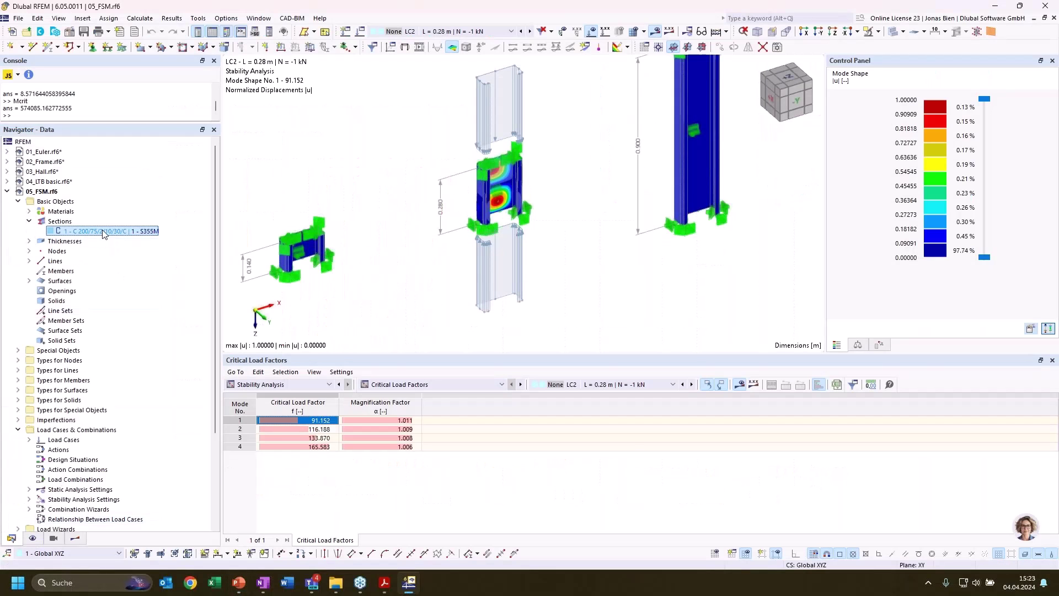
pyautogui.doubleClick(104, 232)
pyautogui.click(764, 456)
pyautogui.click(719, 394)
pyautogui.click(701, 457)
pyautogui.click(696, 402)
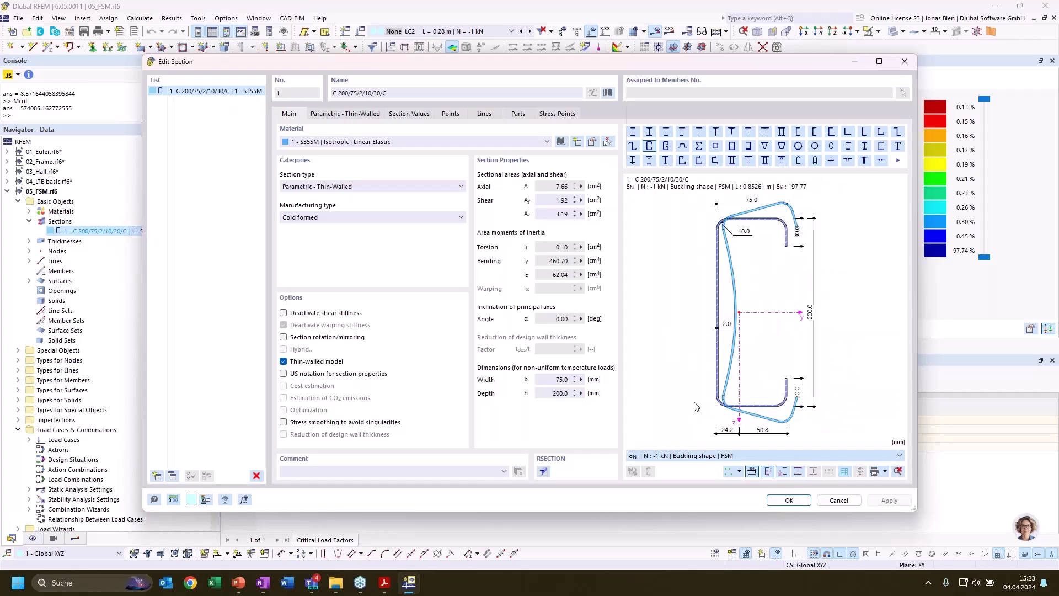
# - Open the finite strip results diagram, select the buckling shape at L = 0.85261 m and add the Distortional curve
pyautogui.click(649, 472)
pyautogui.click(202, 376)
pyautogui.click(698, 457)
pyautogui.click(697, 394)
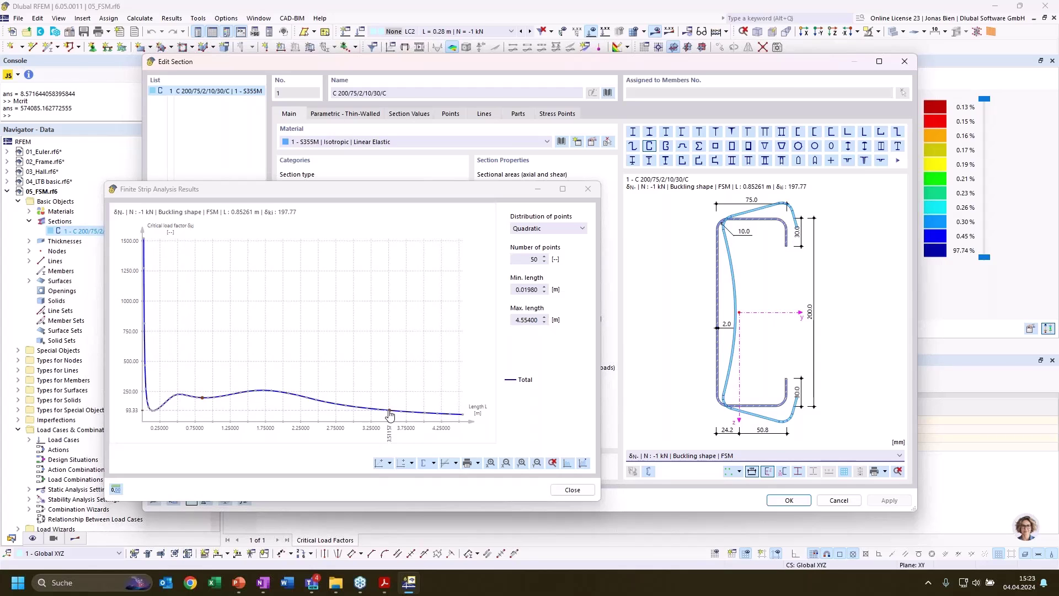
pyautogui.click(435, 463)
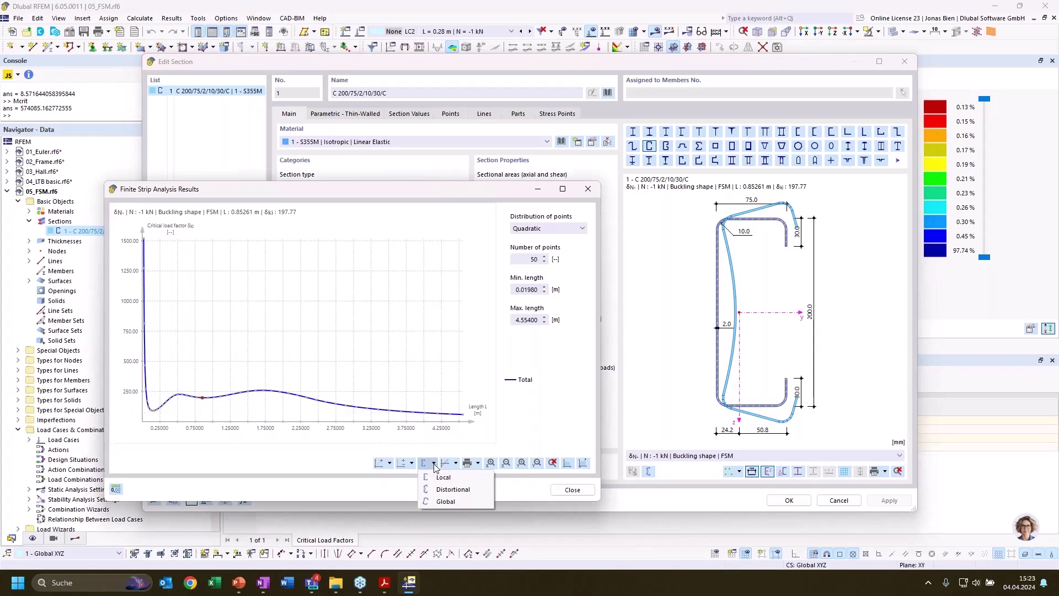
pyautogui.click(446, 491)
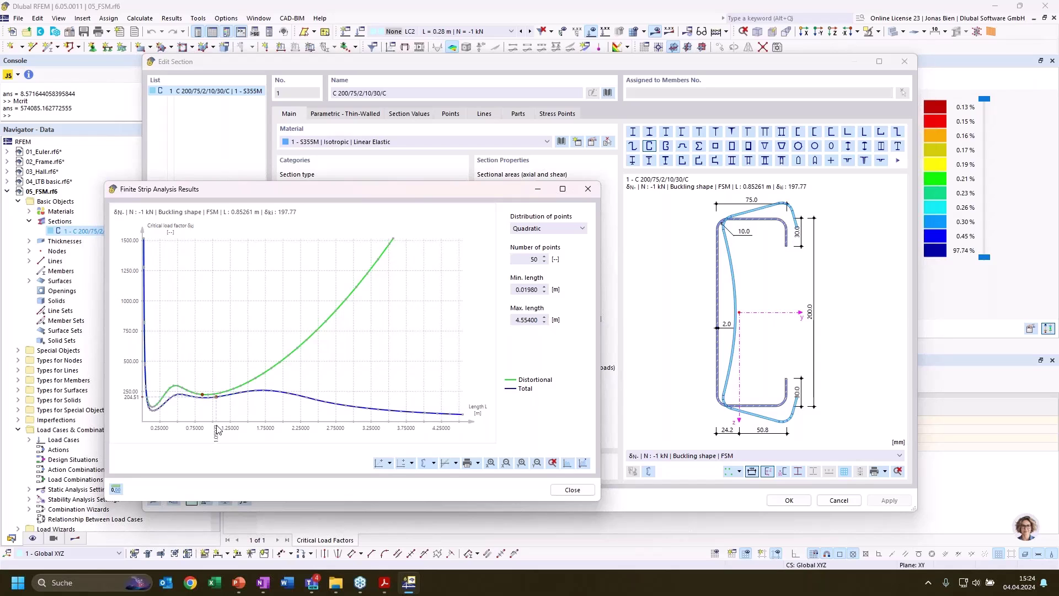
# - Close the finite strip results, cancel the section editing and switch to the 06_Joints.rf6 model
pyautogui.click(576, 495)
pyautogui.click(835, 503)
pyautogui.scroll(-1, 648, 291)
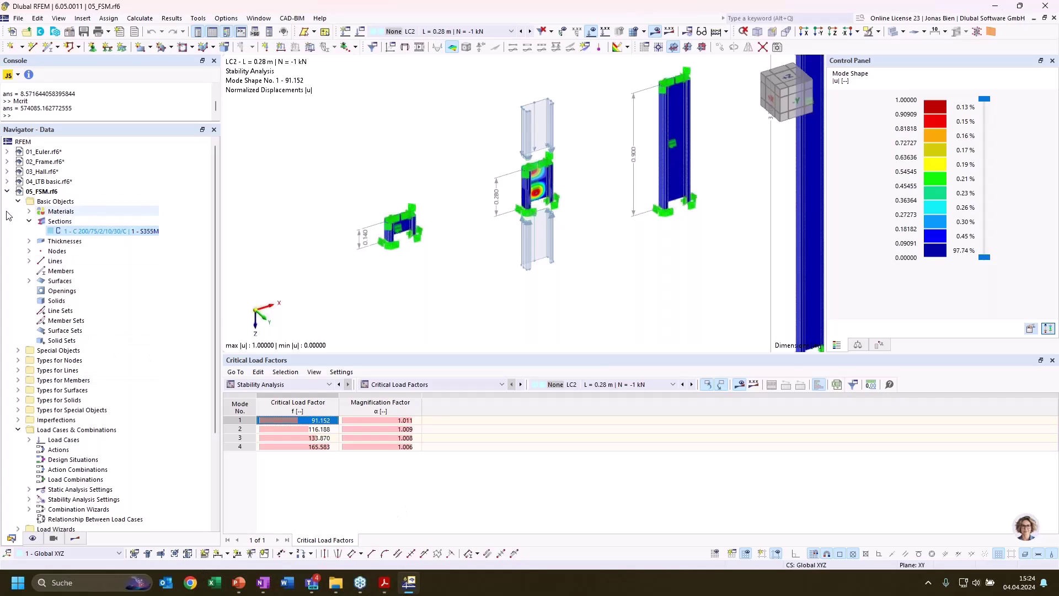
pyautogui.click(8, 191)
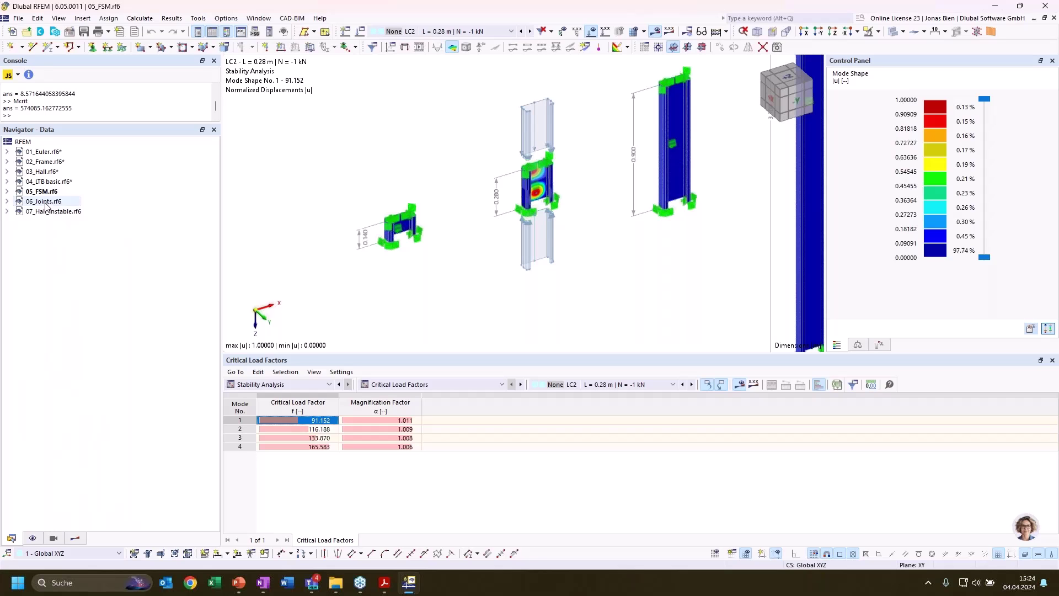
pyautogui.doubleClick(44, 202)
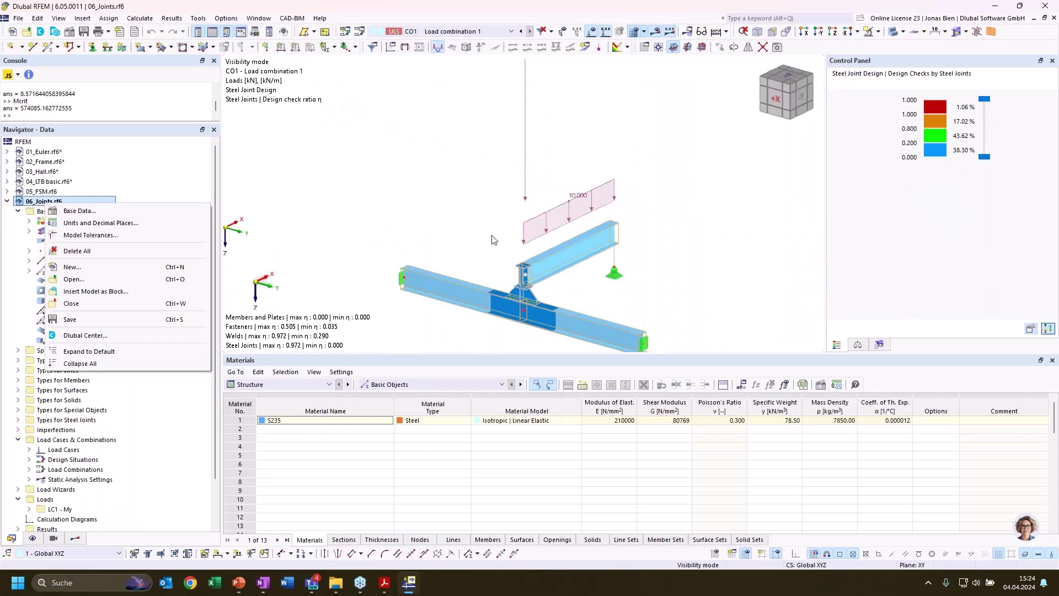
# - Inspect the beam connection with its loads and open the steel joint at node 3 for editing
pyautogui.scroll(-1, 694, 270)
pyautogui.moveTo(741, 288); pyautogui.dragTo(725, 274, button='middle')
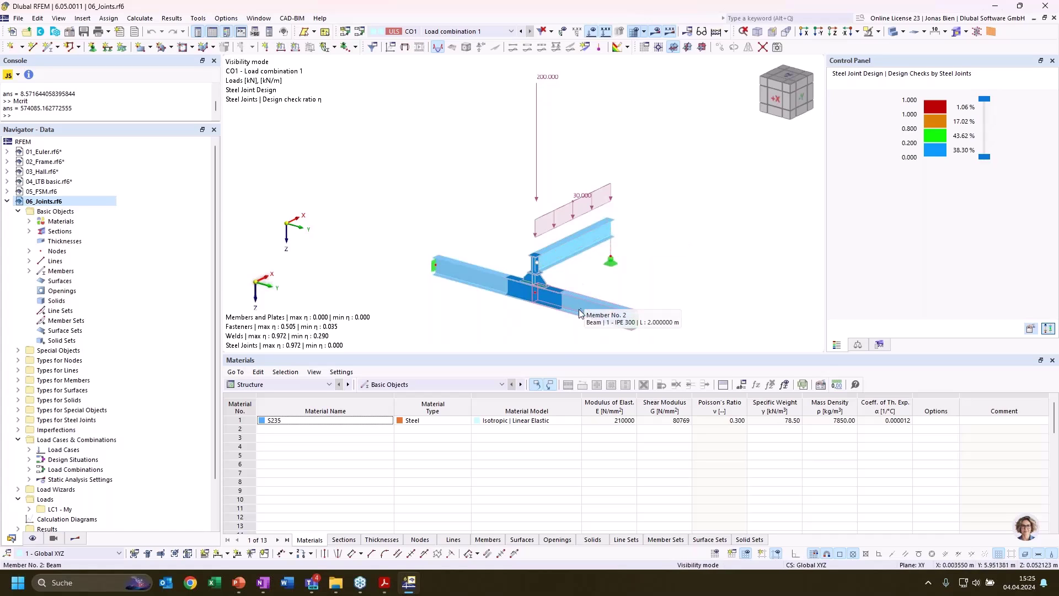
pyautogui.scroll(1, 509, 320)
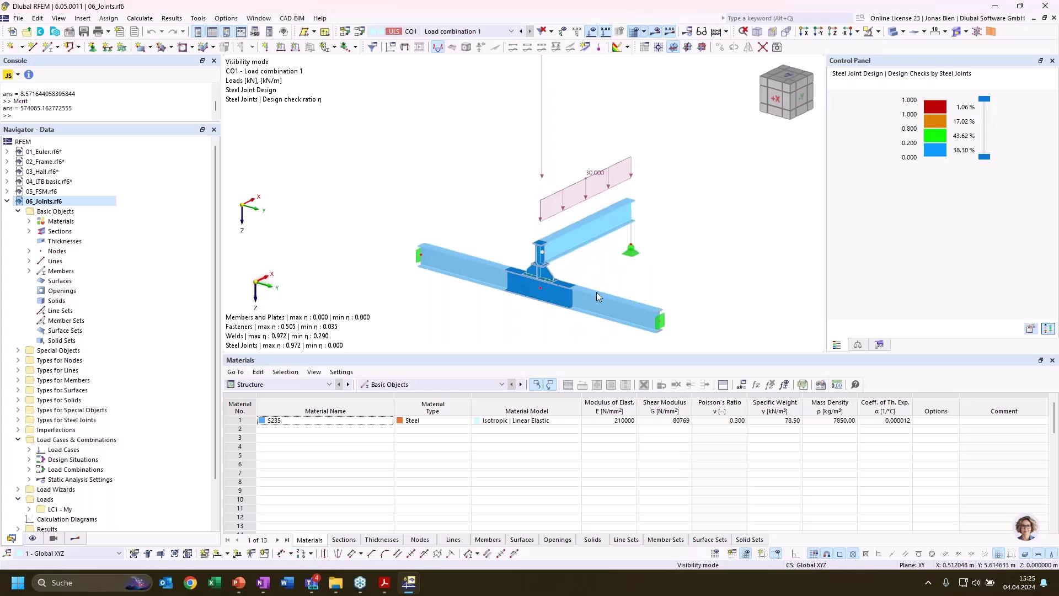
pyautogui.click(318, 385)
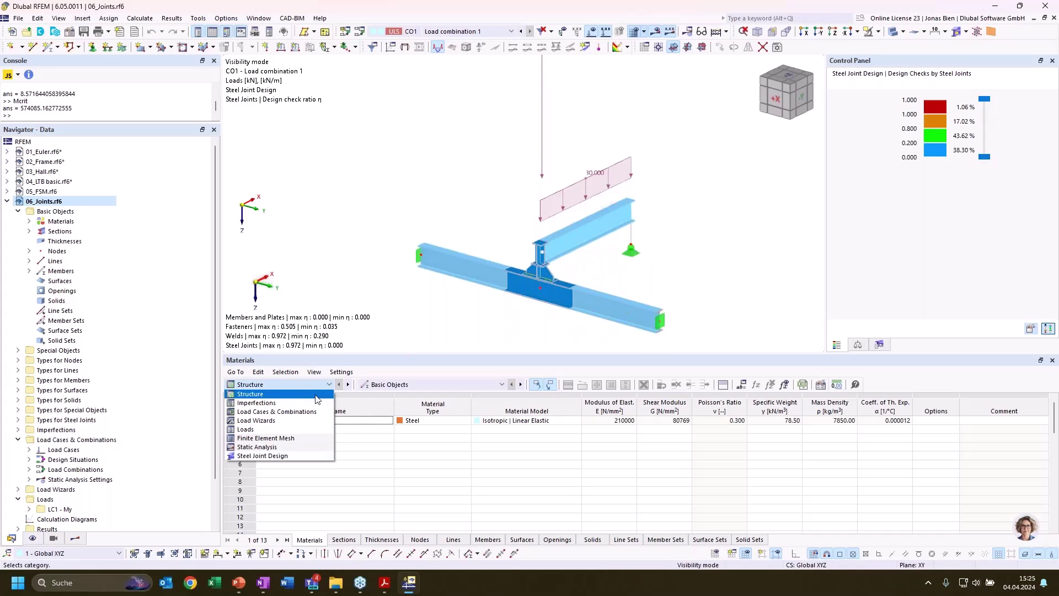
pyautogui.click(319, 316)
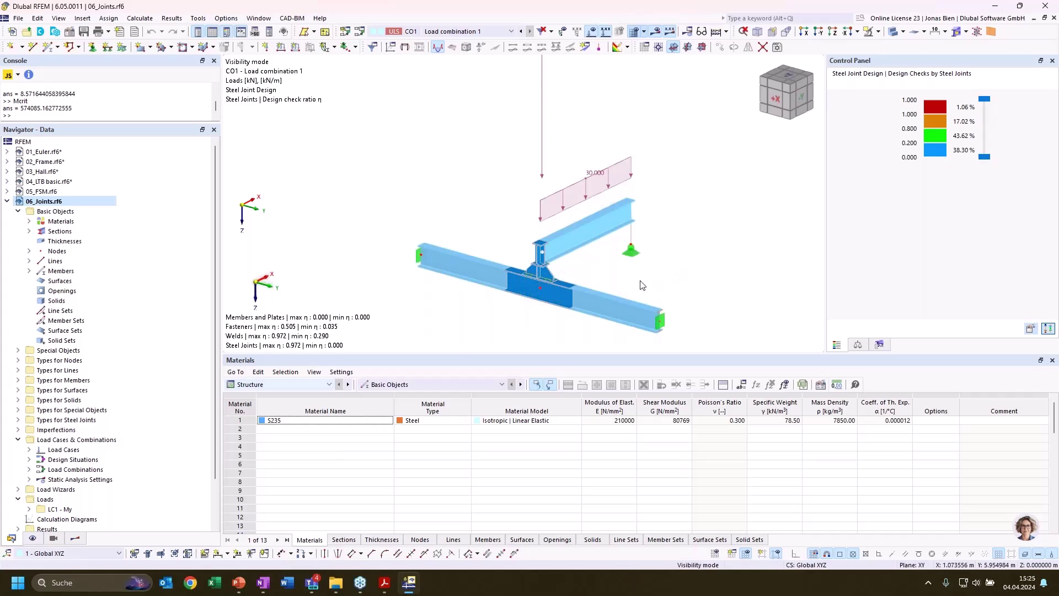
pyautogui.doubleClick(541, 303)
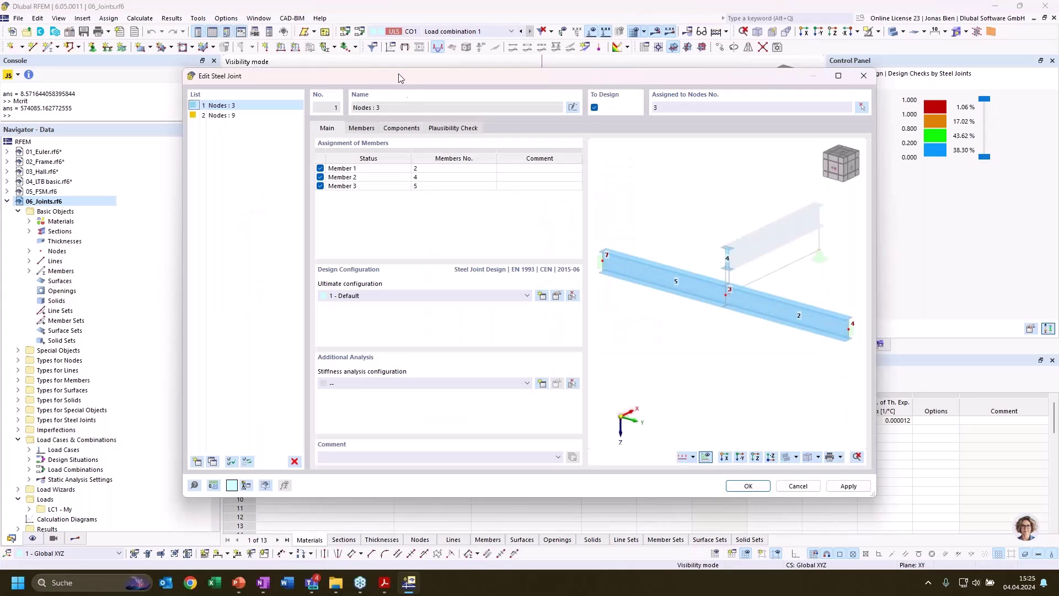
# - Check the buckling analysis setting in the joint's Default ultimate configuration, then cancel the configuration and the joint editing
pyautogui.click(558, 297)
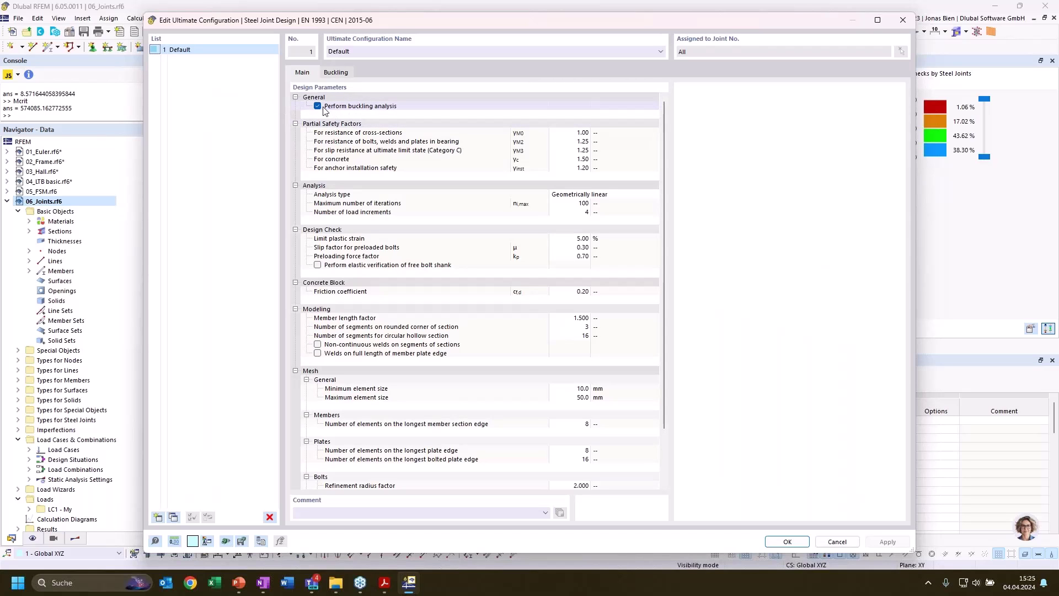
pyautogui.click(836, 544)
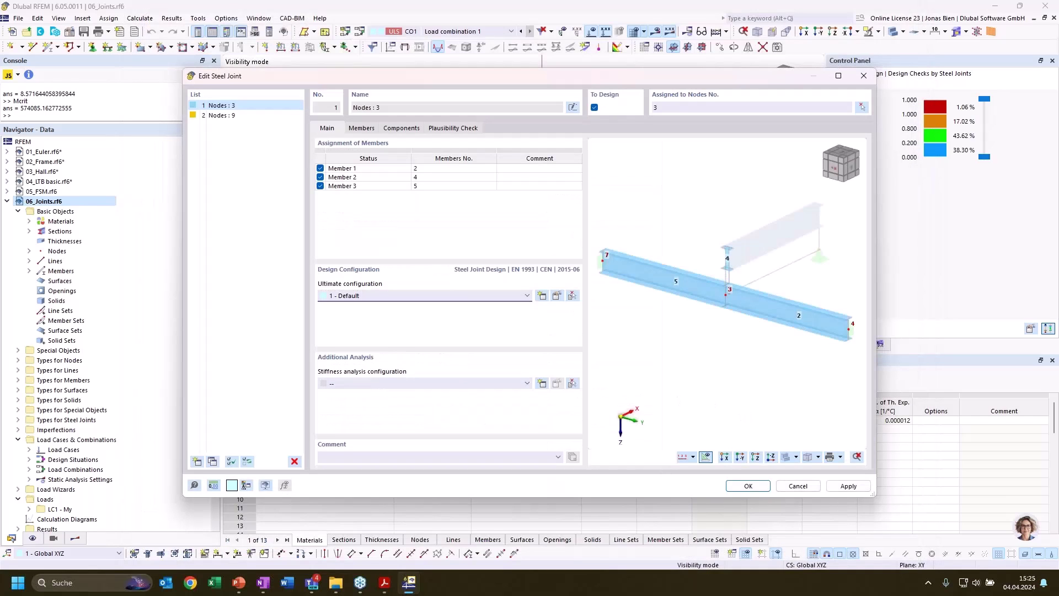
pyautogui.click(797, 485)
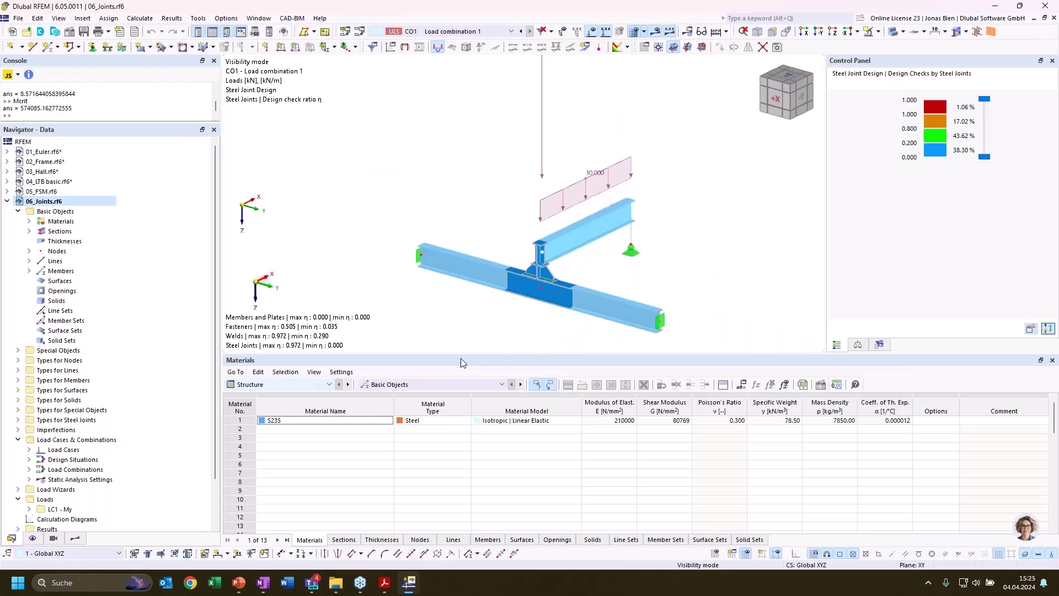
# - Show the Buckling Analysis results table of the Steel Joint Design
pyautogui.click(410, 385)
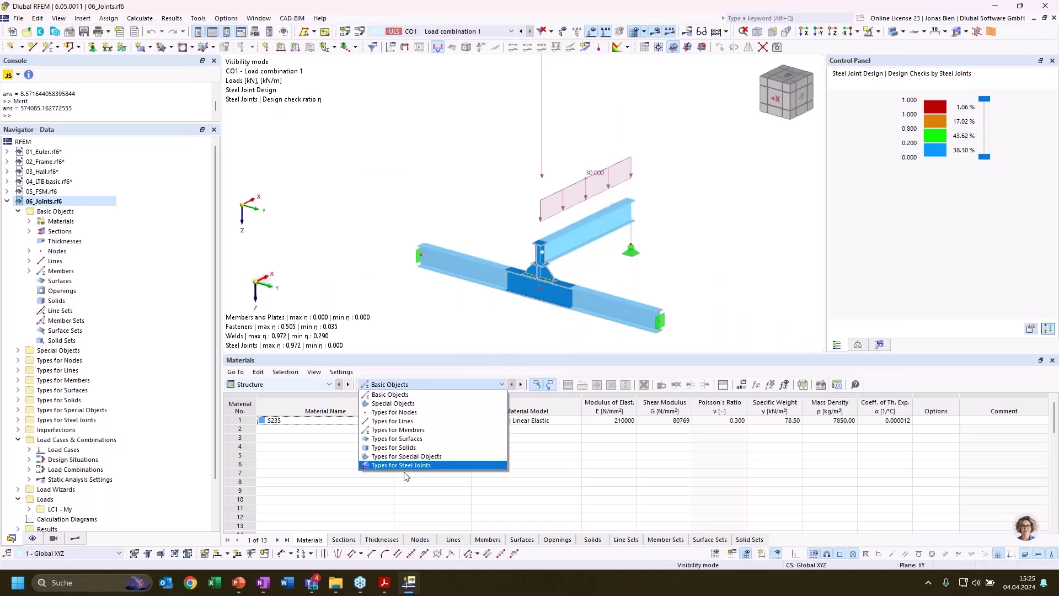
pyautogui.click(409, 465)
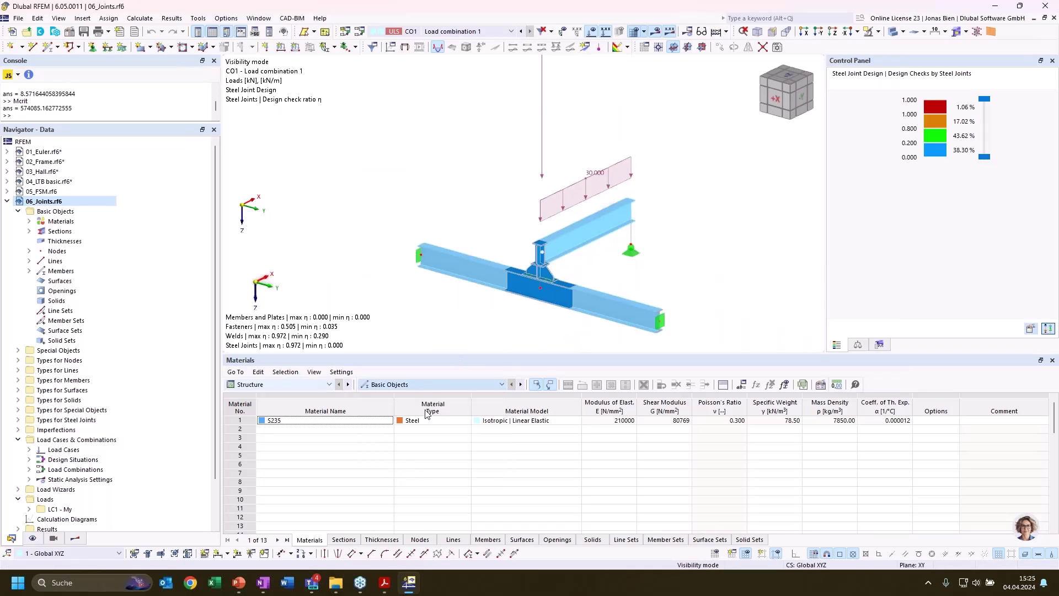
pyautogui.click(297, 388)
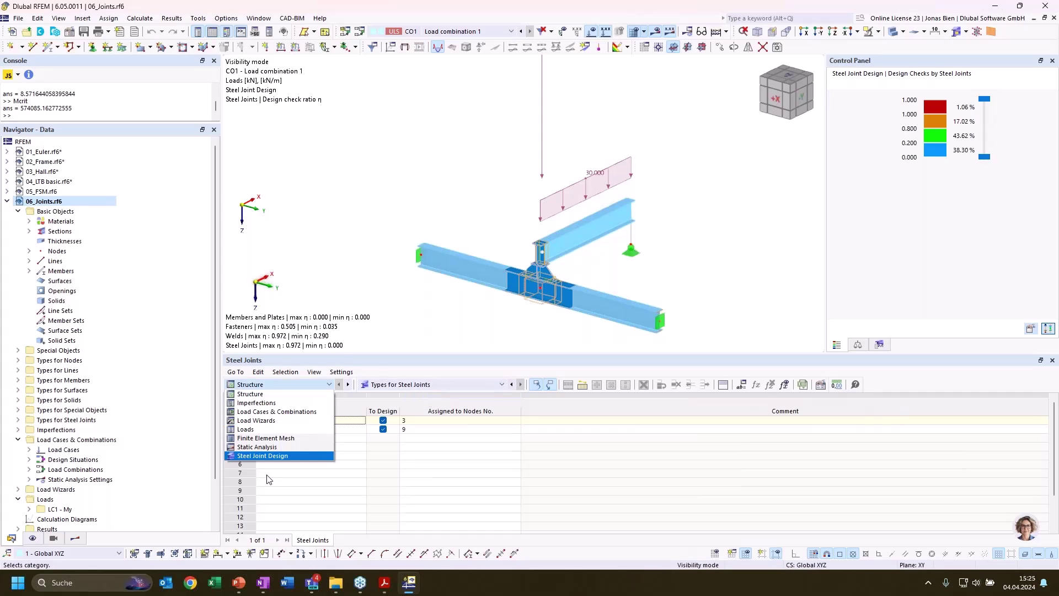
pyautogui.click(276, 459)
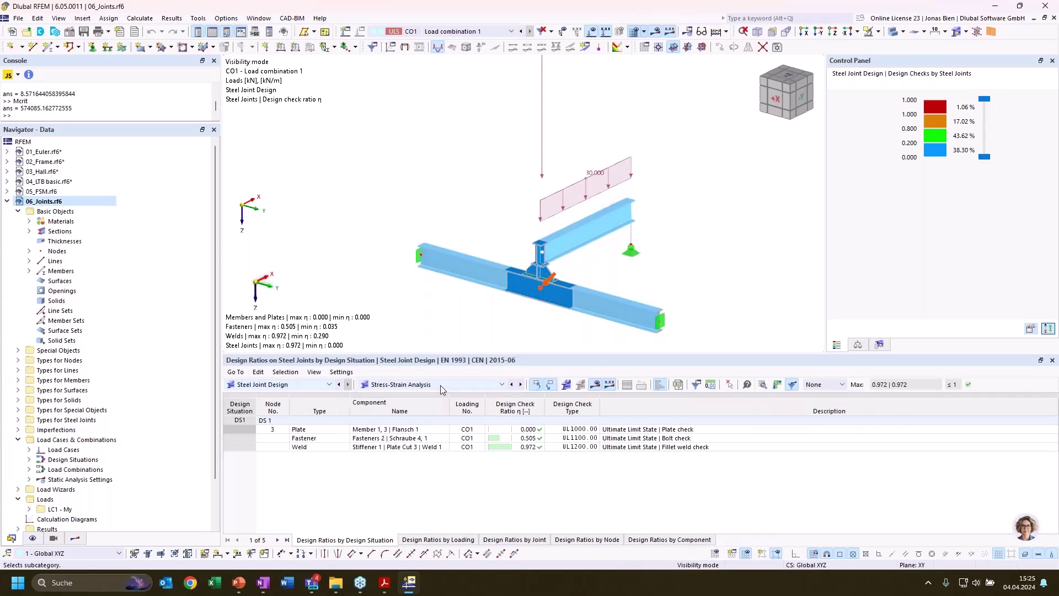
pyautogui.click(441, 386)
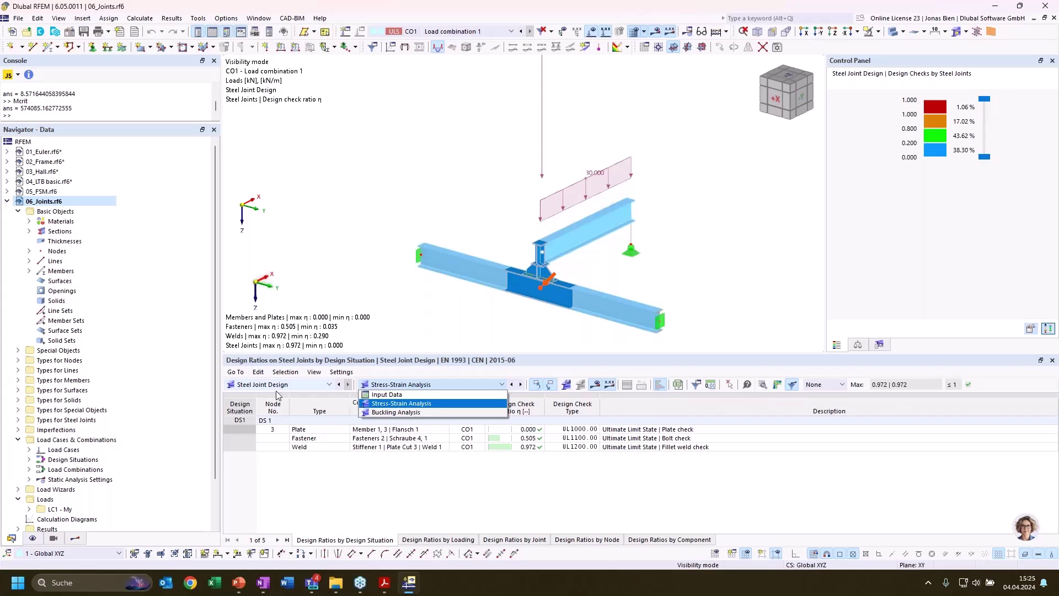
pyautogui.click(412, 416)
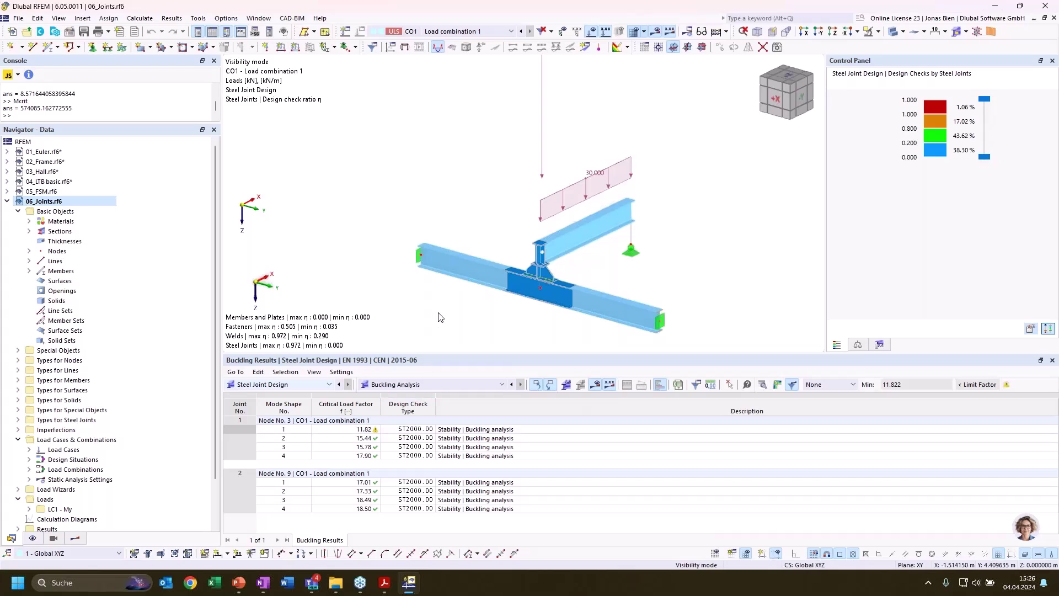
# - Select mode shape 1 of the joint at node 3 and display its results in the steel joint beside the mode list
pyautogui.click(434, 430)
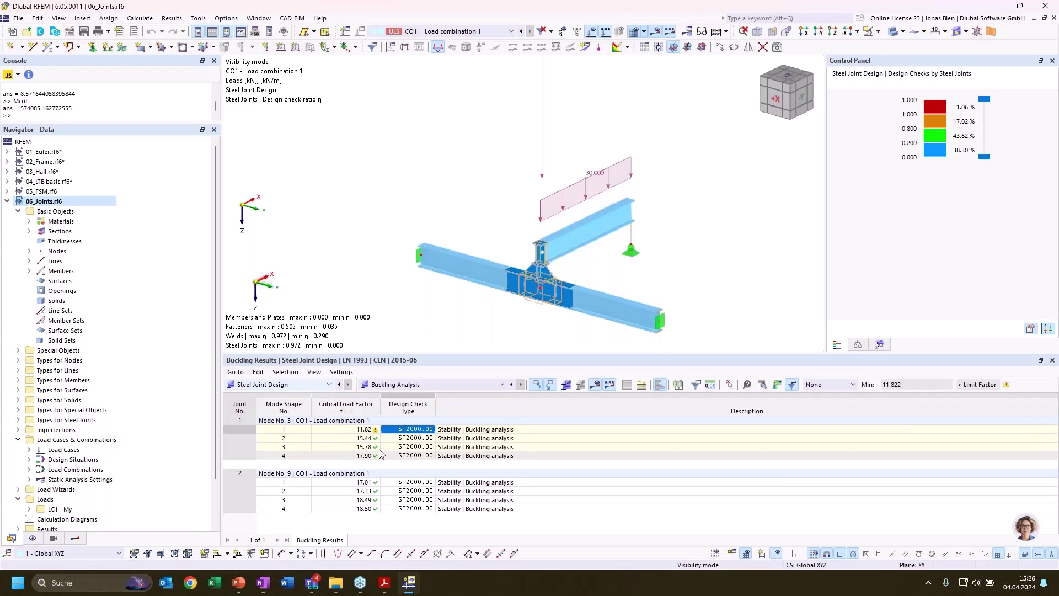
pyautogui.click(358, 430)
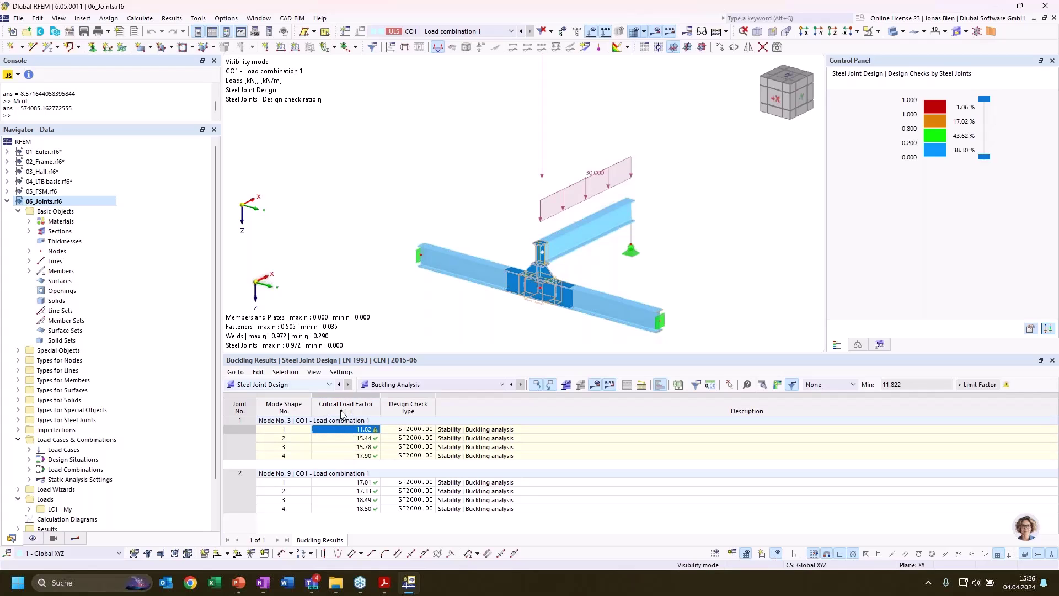
pyautogui.click(264, 431)
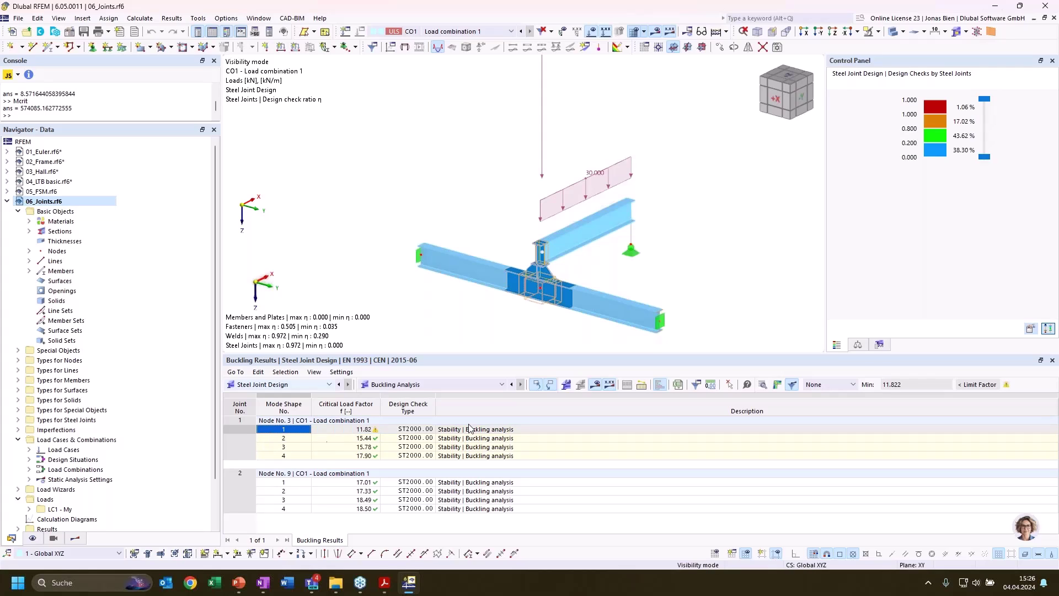
pyautogui.click(778, 384)
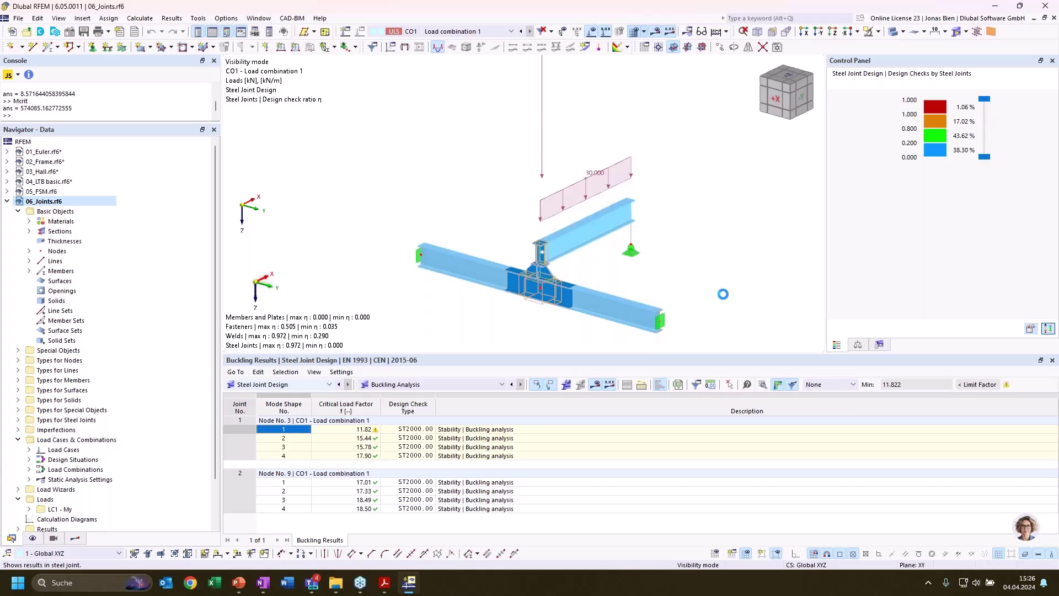
pyautogui.click(779, 385)
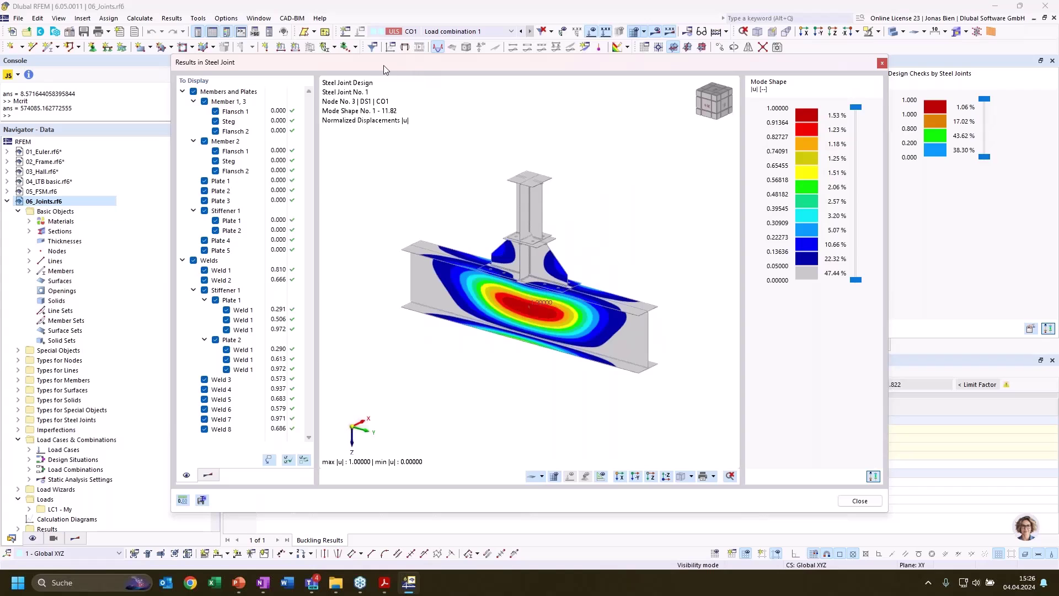
pyautogui.moveTo(371, 71); pyautogui.dragTo(498, 65)
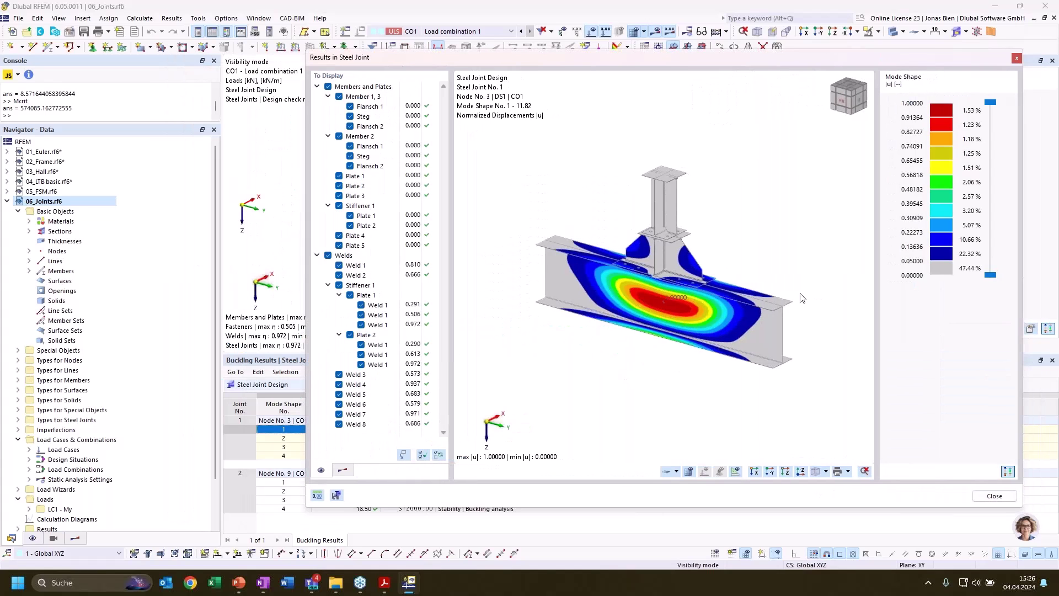
# - Compare mode shapes 2 and 3 of the joint at node 3 with mode shape 1, finishing on mode shape 1
pyautogui.click(284, 438)
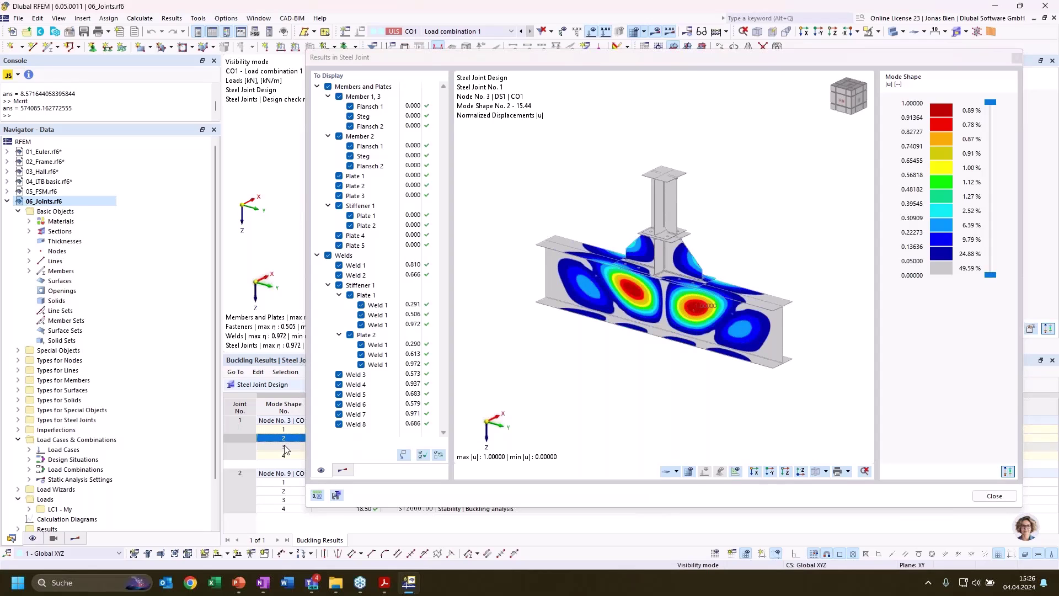
pyautogui.click(283, 446)
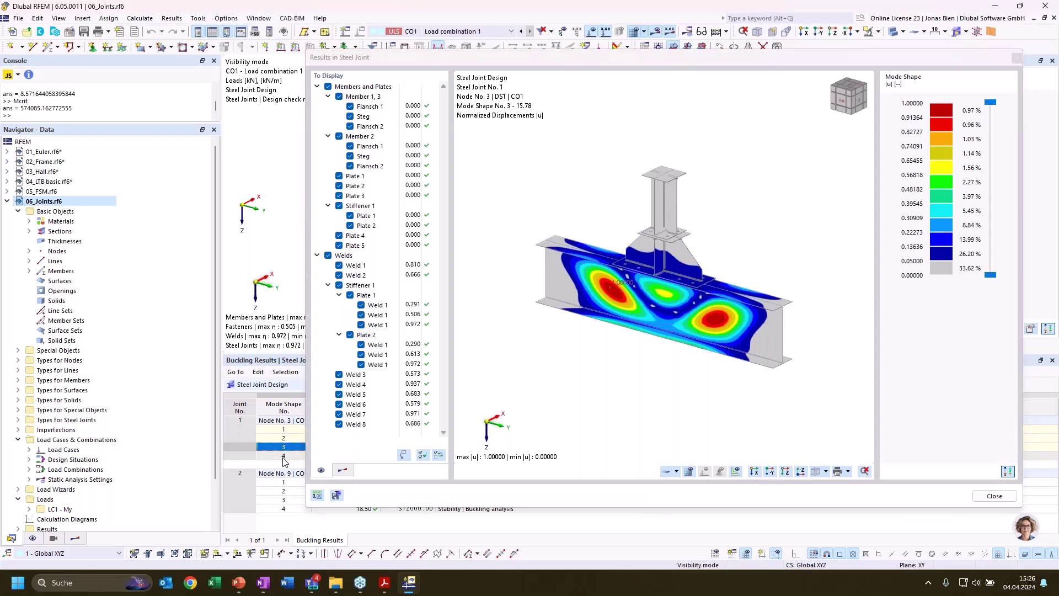
pyautogui.click(284, 429)
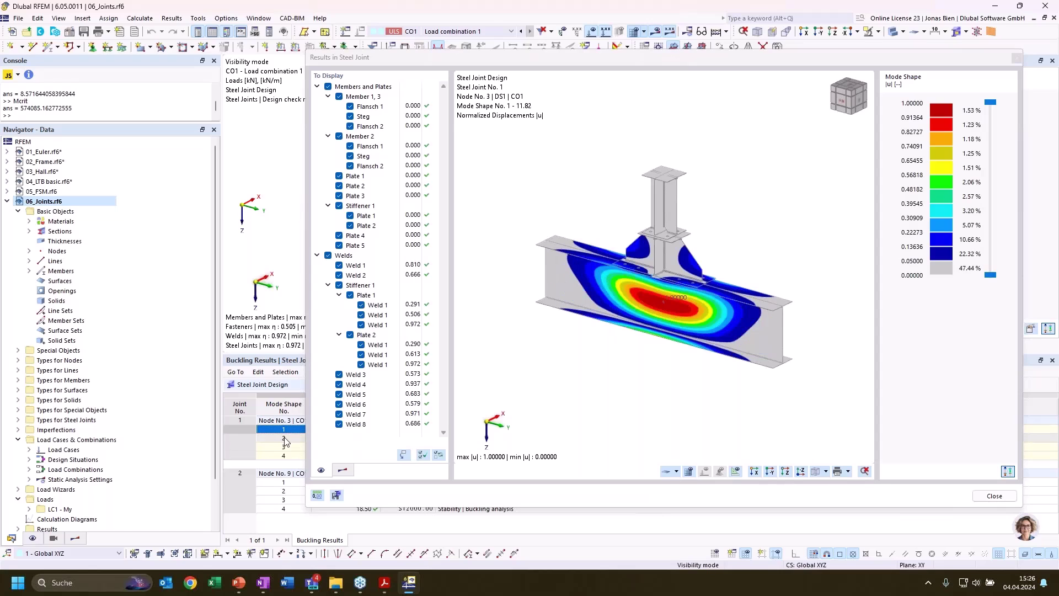
pyautogui.click(285, 438)
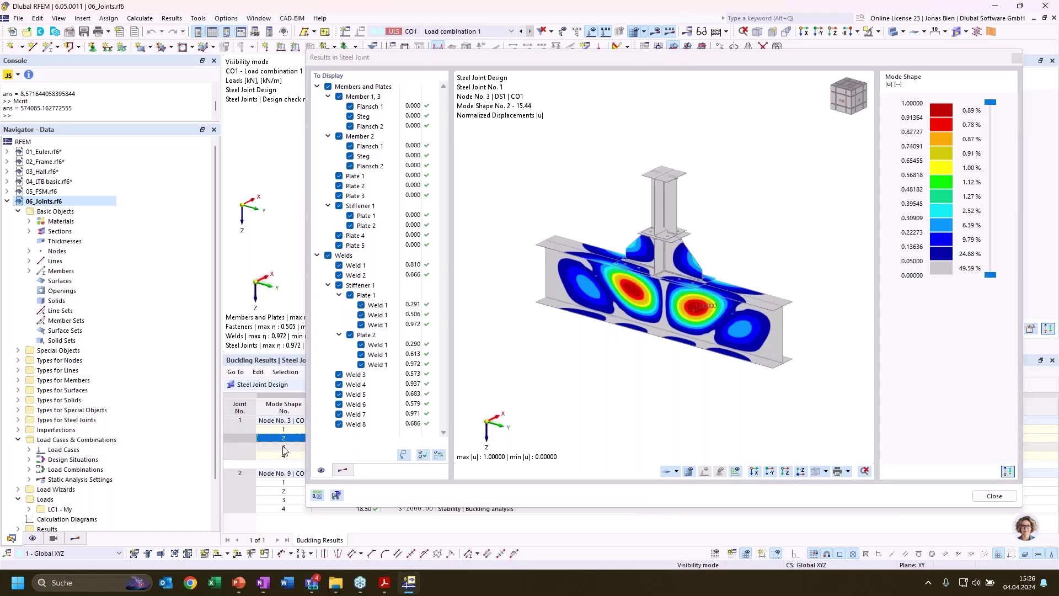
pyautogui.click(284, 429)
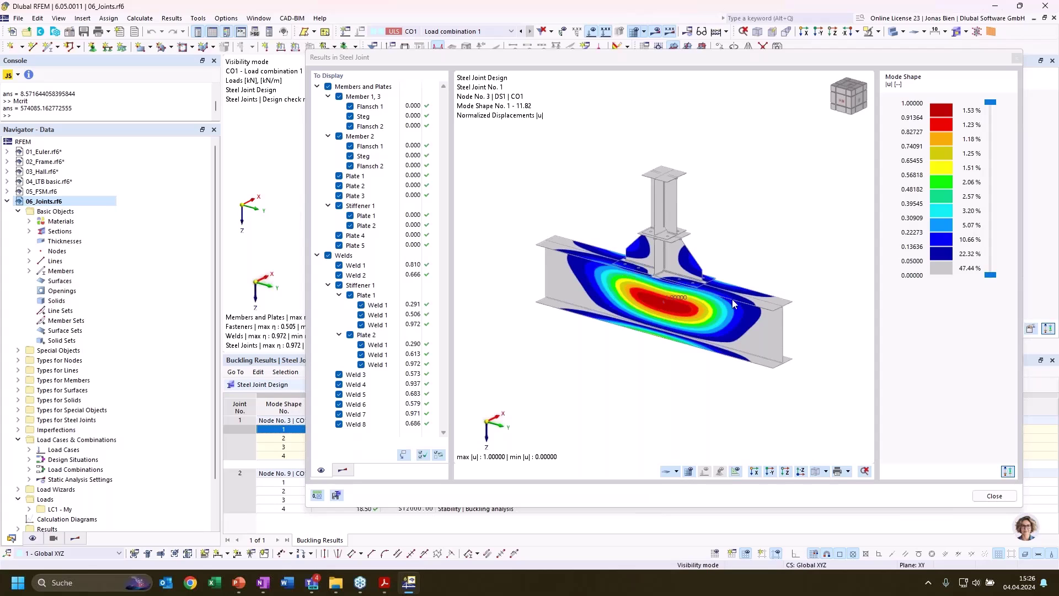
# - Examine the web buckling of mode shape 1 from another angle and close the steel joint results
pyautogui.keyDown('ctrl'); pyautogui.moveTo(748, 318); pyautogui.dragTo(701, 270, button='middle'); pyautogui.keyUp('ctrl')
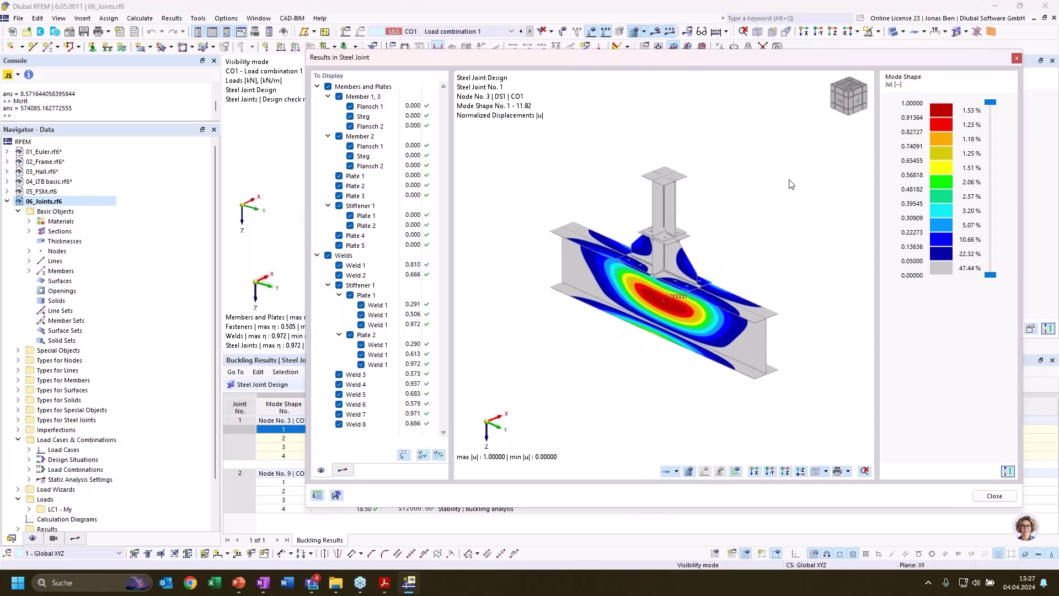
pyautogui.scroll(1, 651, 311)
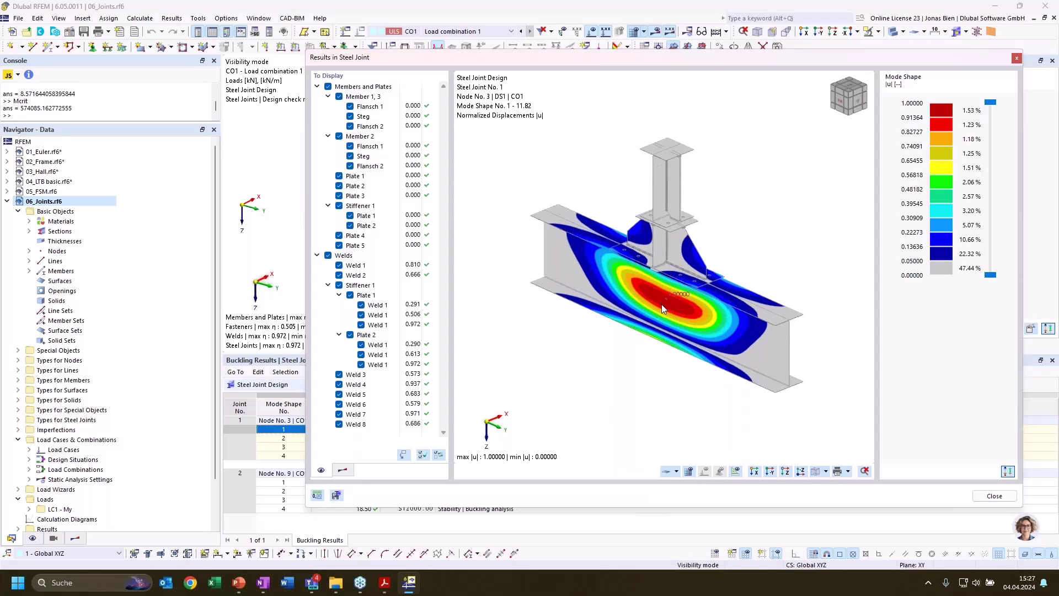
pyautogui.click(1017, 58)
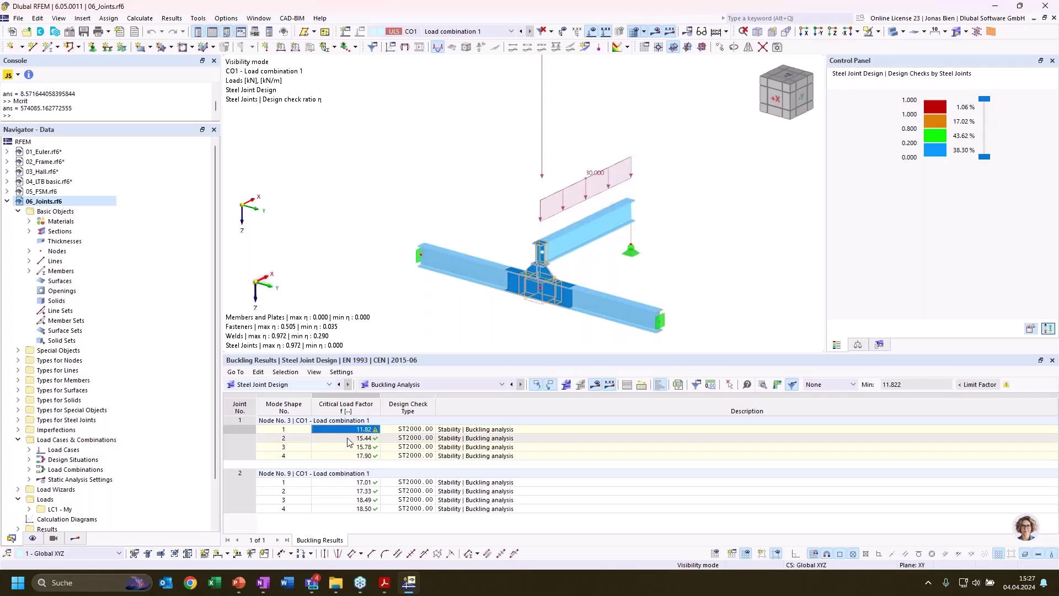
# - Review the critical load factors of mode shapes 1 and 2 at node 3 against the beam connection geometry
pyautogui.click(358, 440)
pyautogui.click(361, 429)
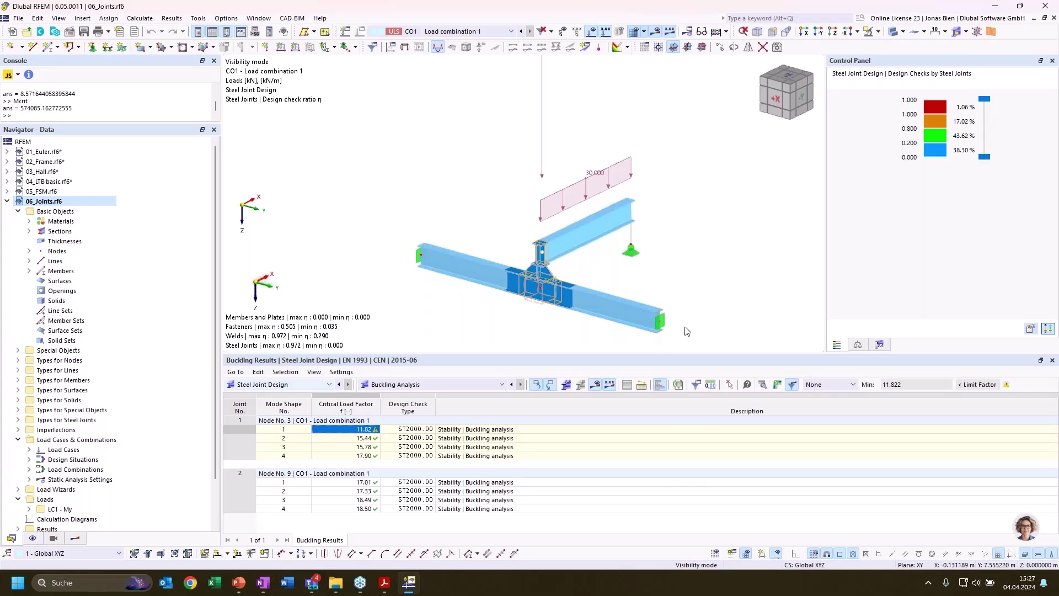
pyautogui.scroll(1, 616, 295)
pyautogui.scroll(3, 538, 303)
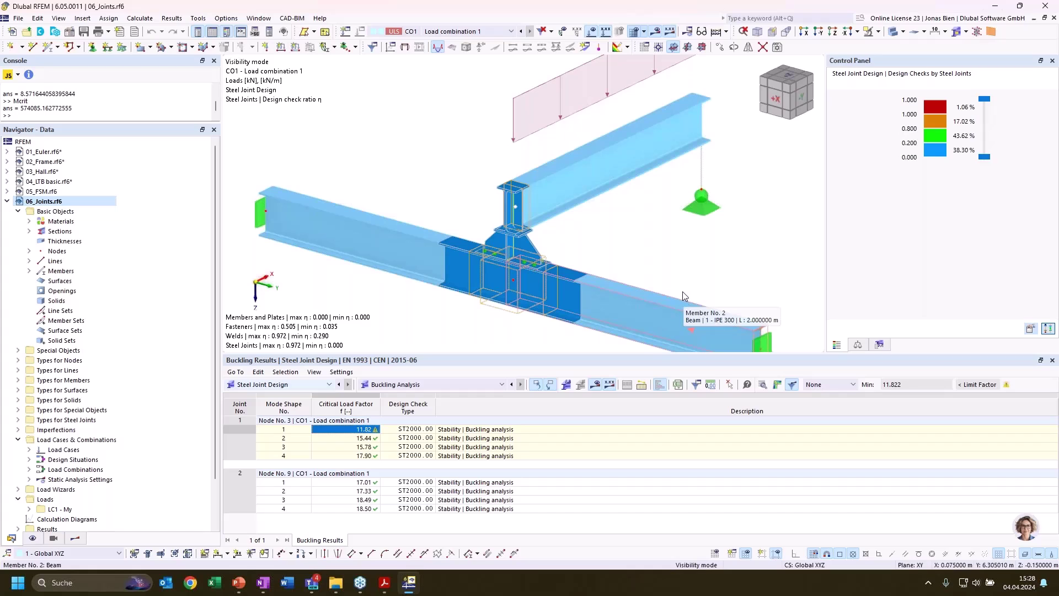
pyautogui.moveTo(696, 270); pyautogui.dragTo(655, 225, button='middle')
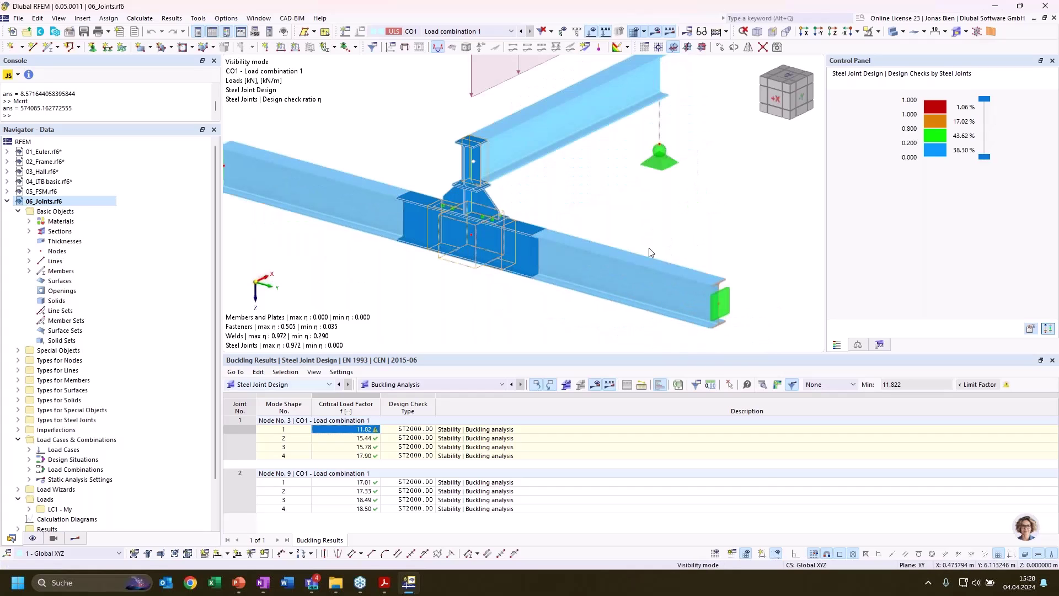
pyautogui.click(360, 438)
pyautogui.click(359, 430)
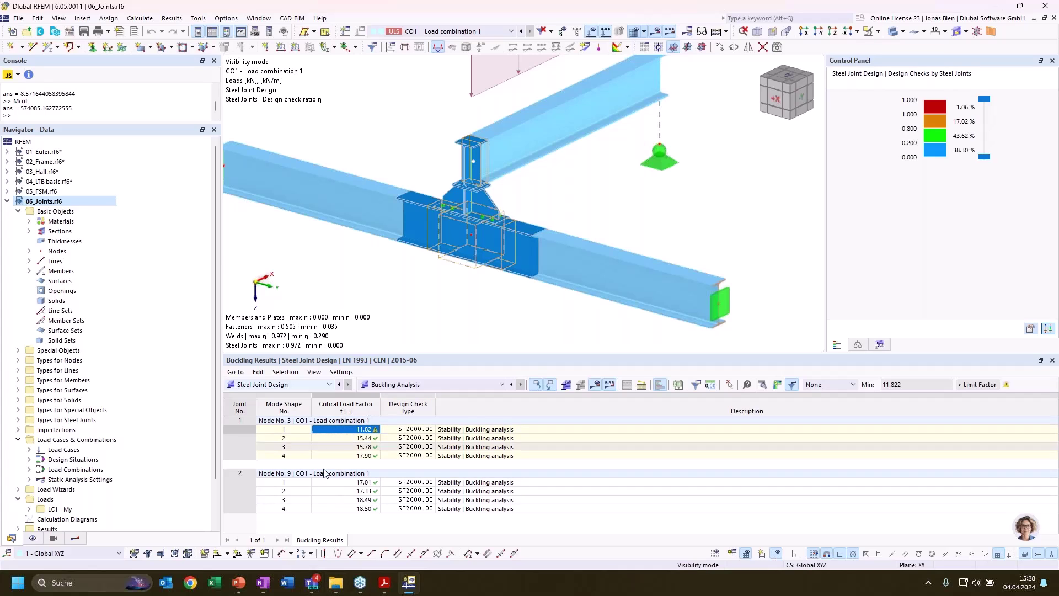
pyautogui.click(238, 583)
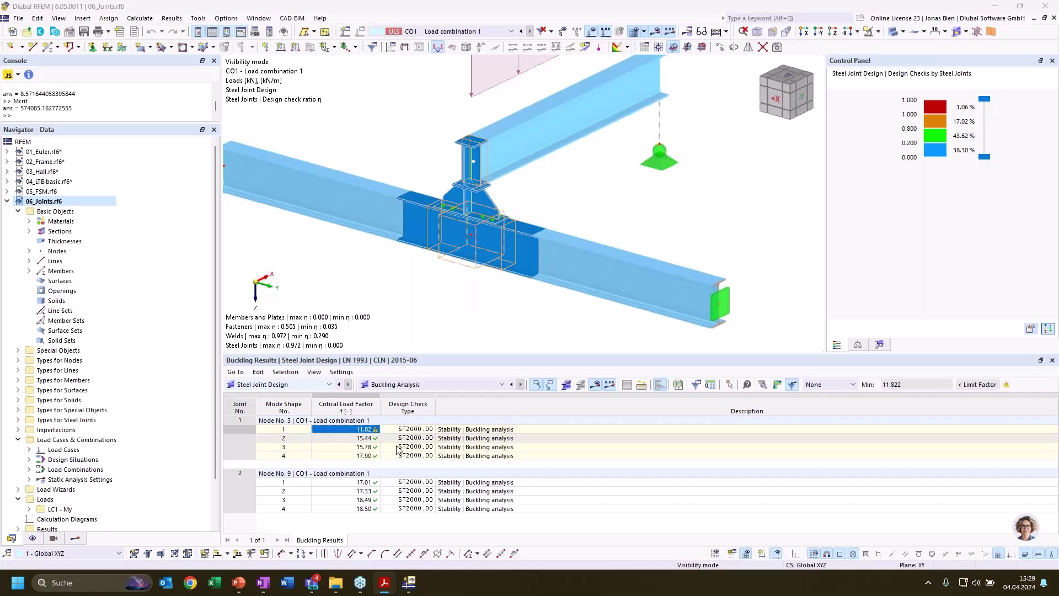
# - Cancel the visibility mode to show both beam connections and inspect the stiffened joint at node 9
pyautogui.scroll(-2, 430, 261)
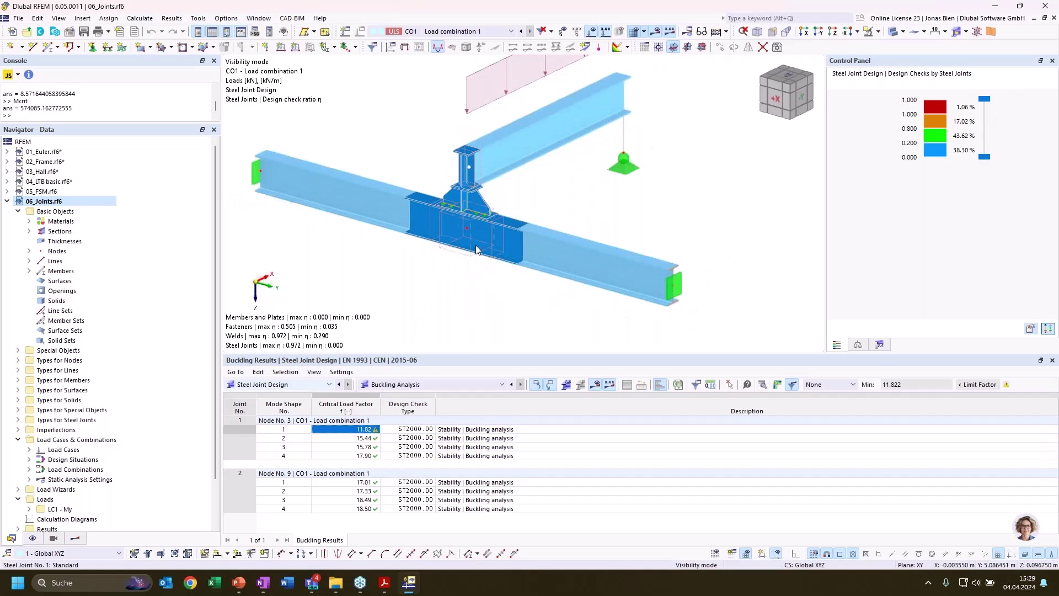
pyautogui.click(879, 31)
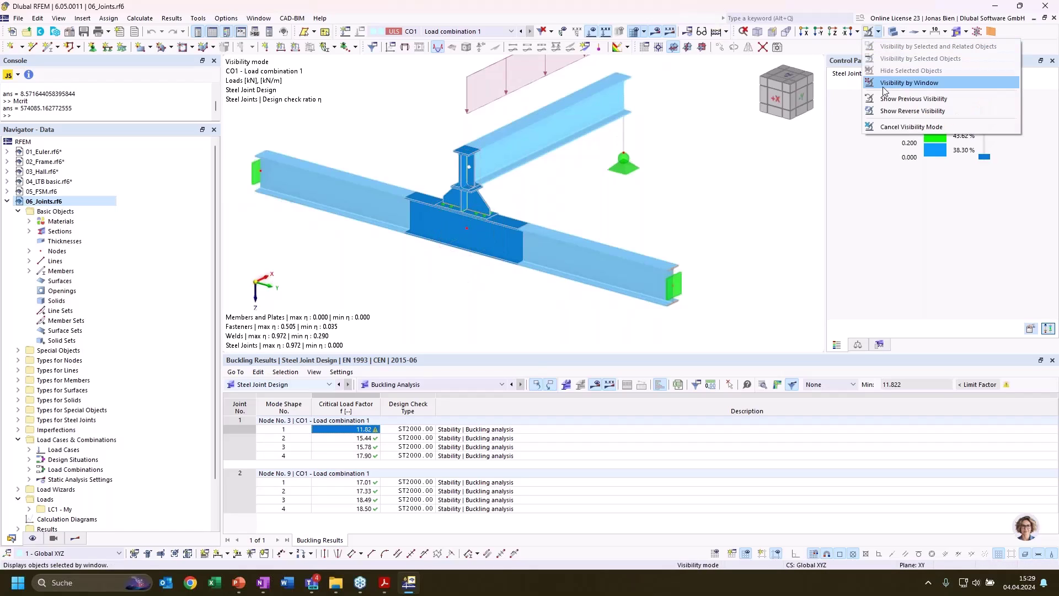
pyautogui.click(898, 125)
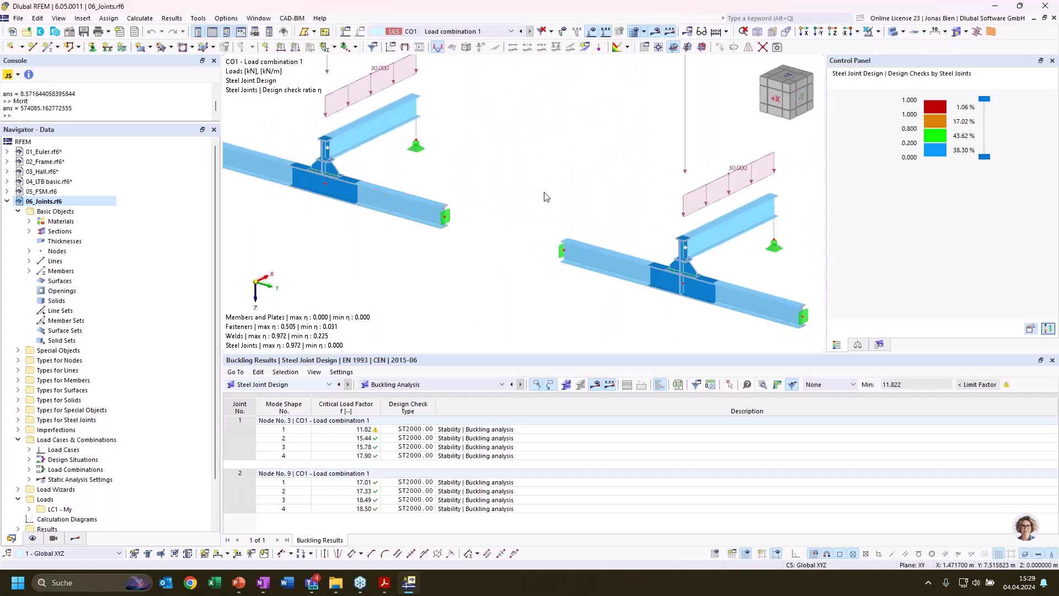
pyautogui.scroll(3, 689, 288)
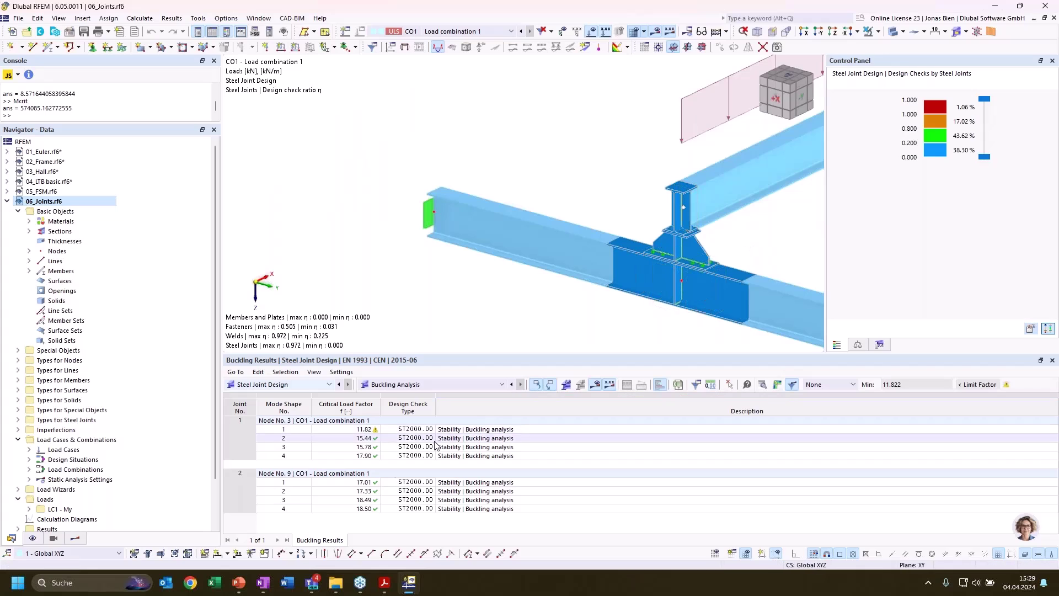
# - Display mode shape 1 of the joint at node 9 in the steel joint results, examine it and close the results
pyautogui.click(363, 484)
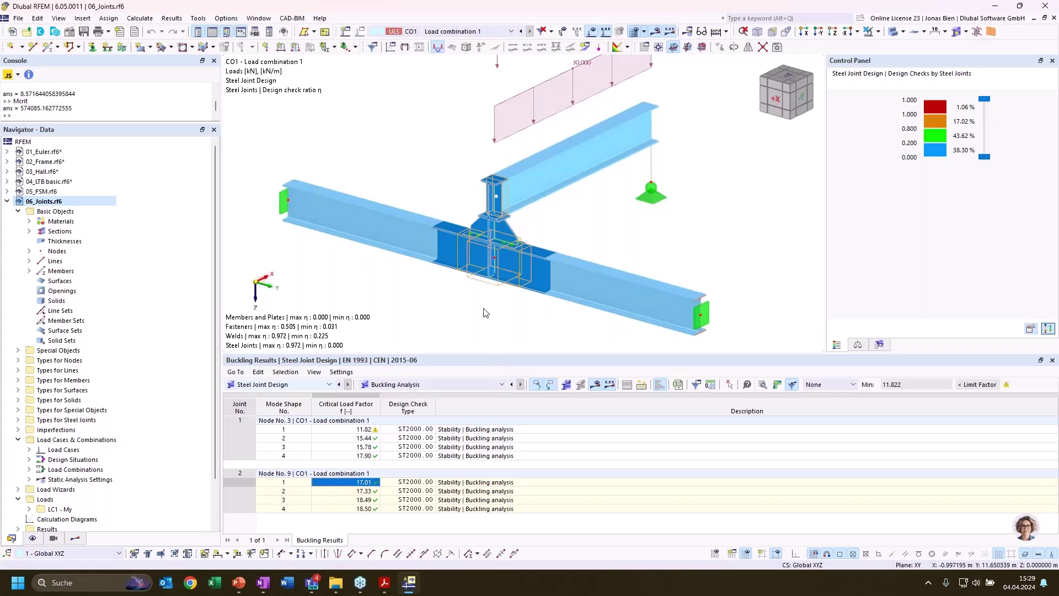
pyautogui.click(496, 264)
pyautogui.click(777, 384)
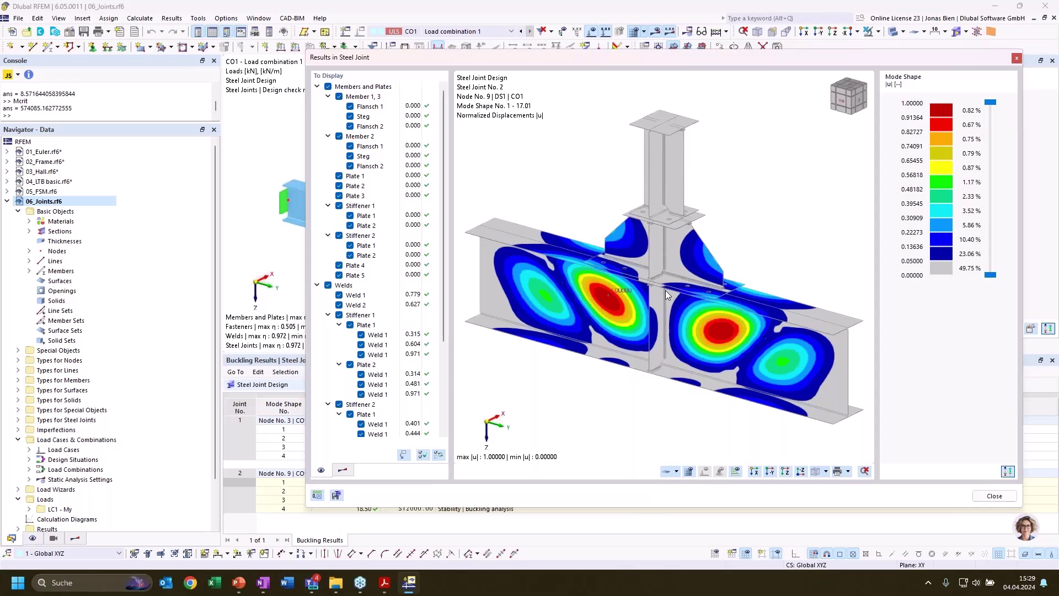
pyautogui.click(1016, 58)
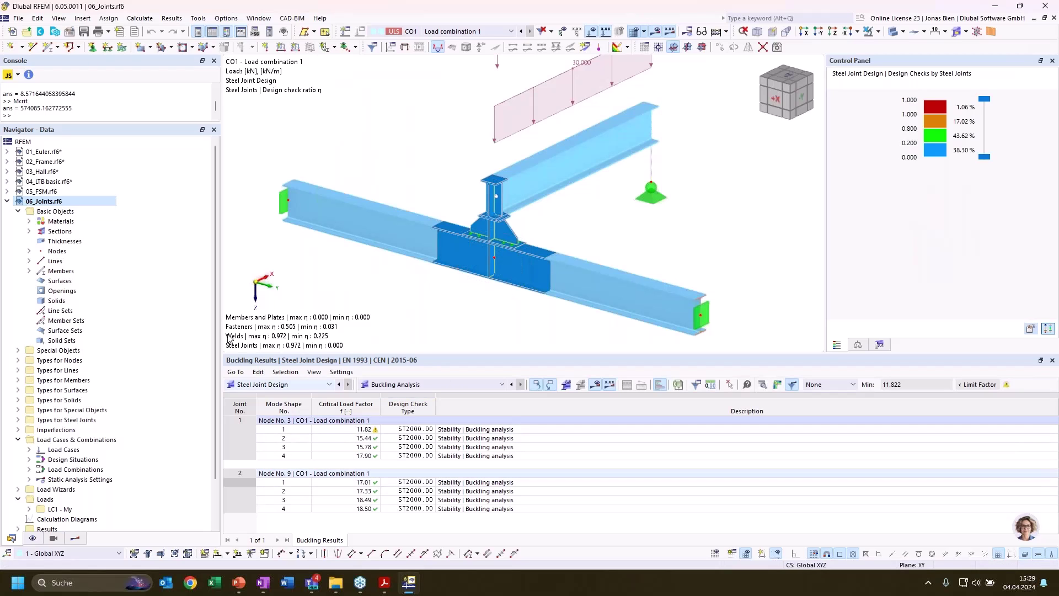
# - Switch to the 07_Hall_instable model and examine its frames, purlins and bracing
pyautogui.click(6, 201)
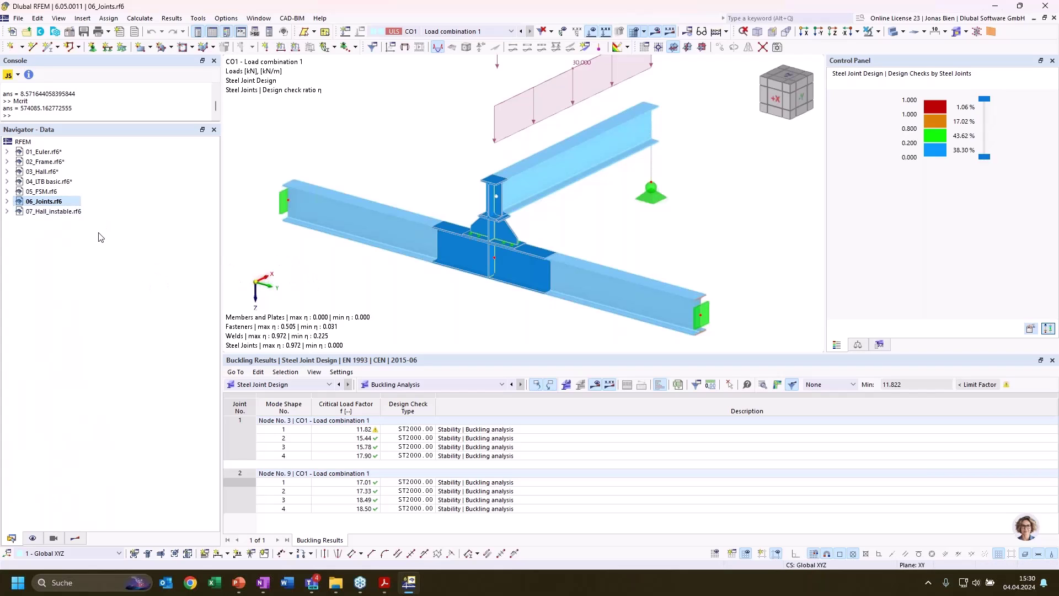
pyautogui.doubleClick(65, 214)
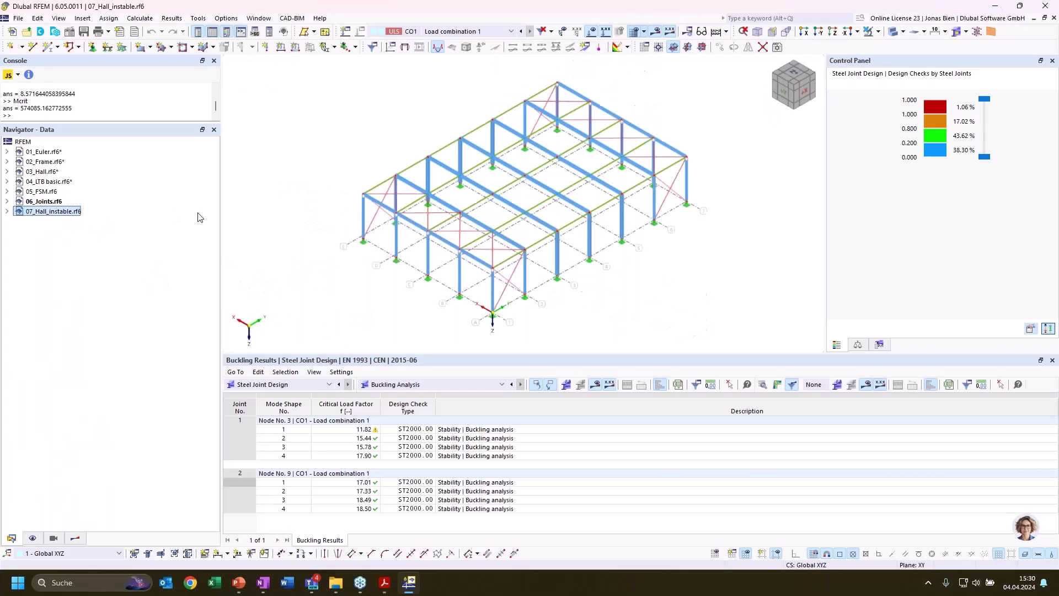
pyautogui.hotkey('shift', 'F10')
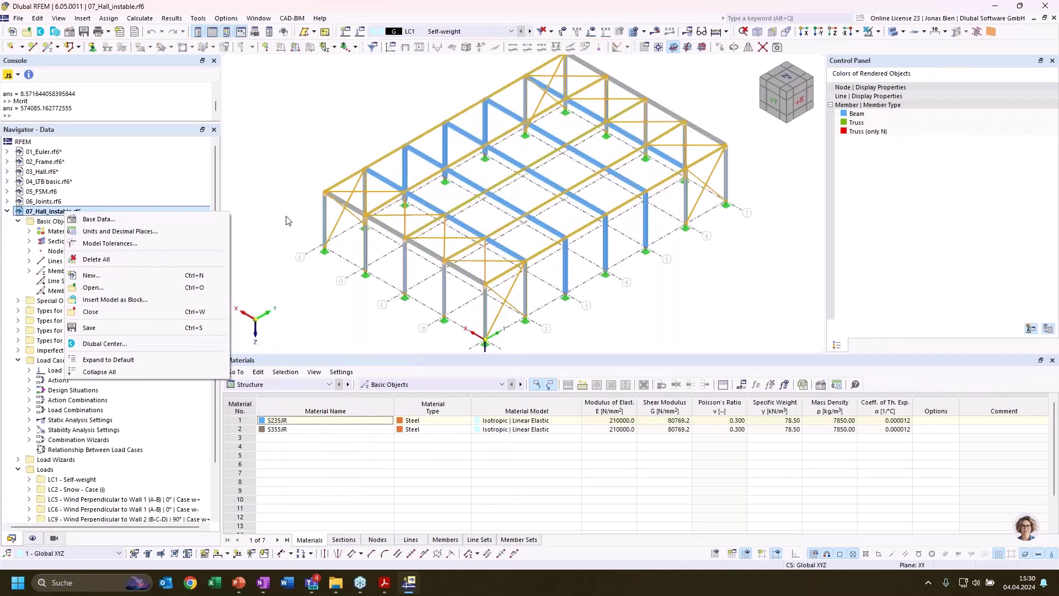
pyautogui.click(298, 176)
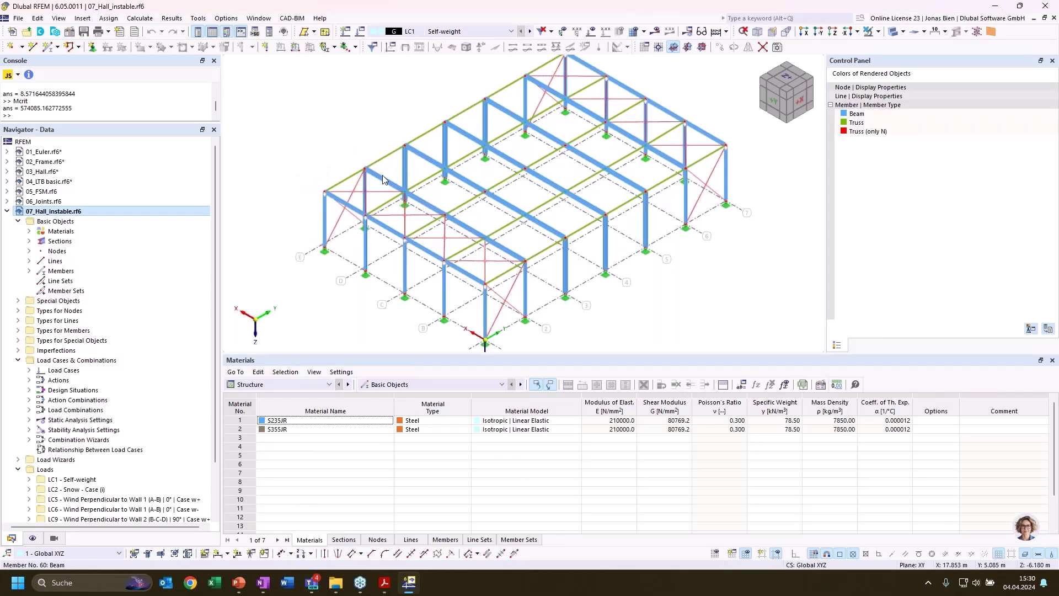
pyautogui.scroll(-2, 344, 161)
pyautogui.moveTo(345, 161); pyautogui.dragTo(368, 176, button='middle')
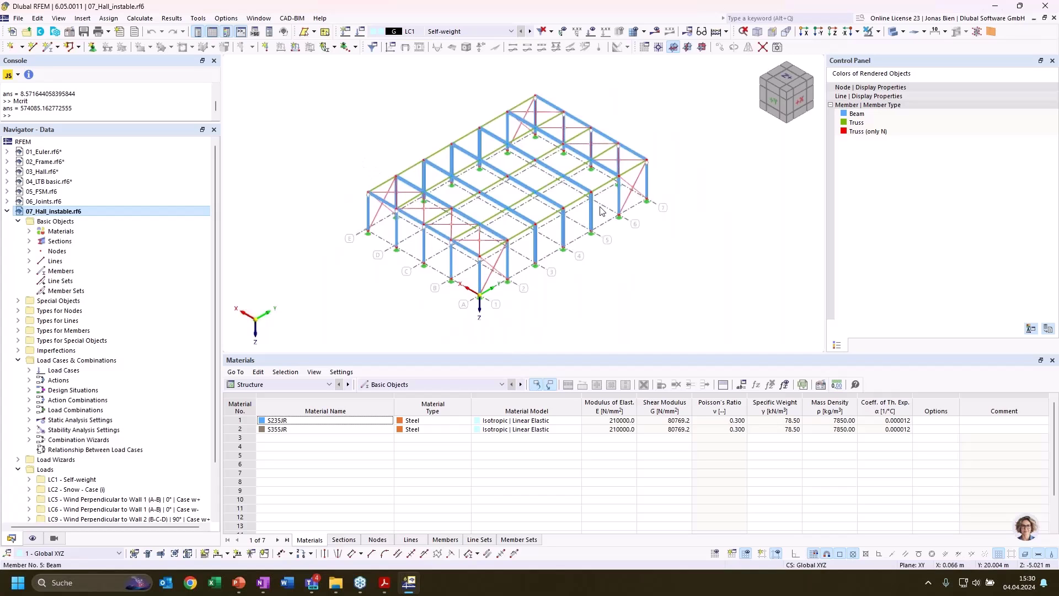
pyautogui.keyDown('ctrl'); pyautogui.moveTo(632, 309); pyautogui.dragTo(599, 294, button='middle'); pyautogui.keyUp('ctrl')
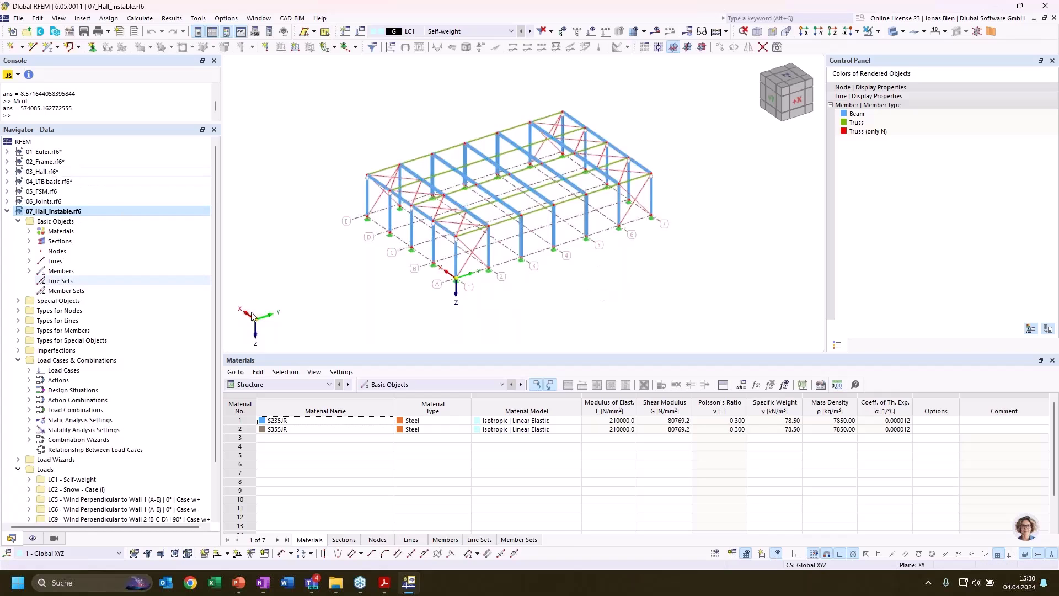
pyautogui.keyDown('ctrl'); pyautogui.moveTo(357, 272); pyautogui.dragTo(371, 272, button='middle'); pyautogui.keyUp('ctrl')
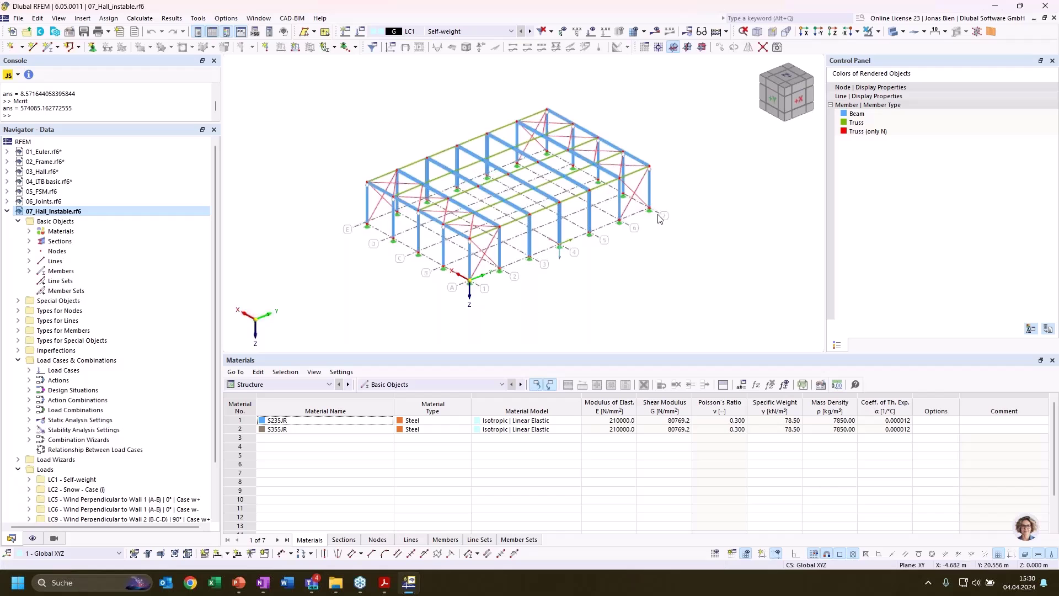
# - Keep load case LC1 Self-weight selected and calculate the hall structure
pyautogui.click(447, 32)
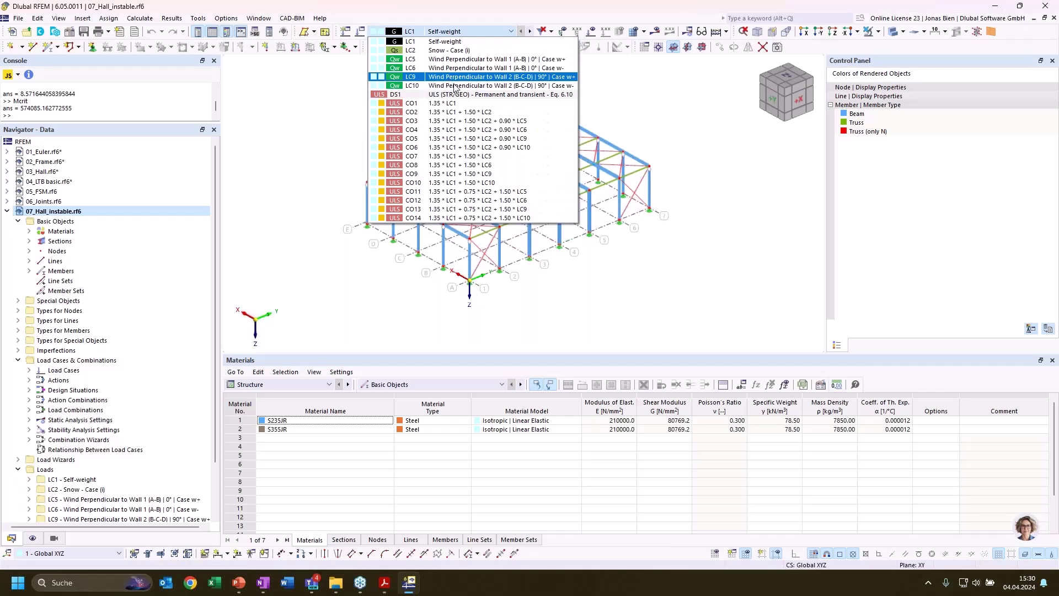
pyautogui.click(469, 42)
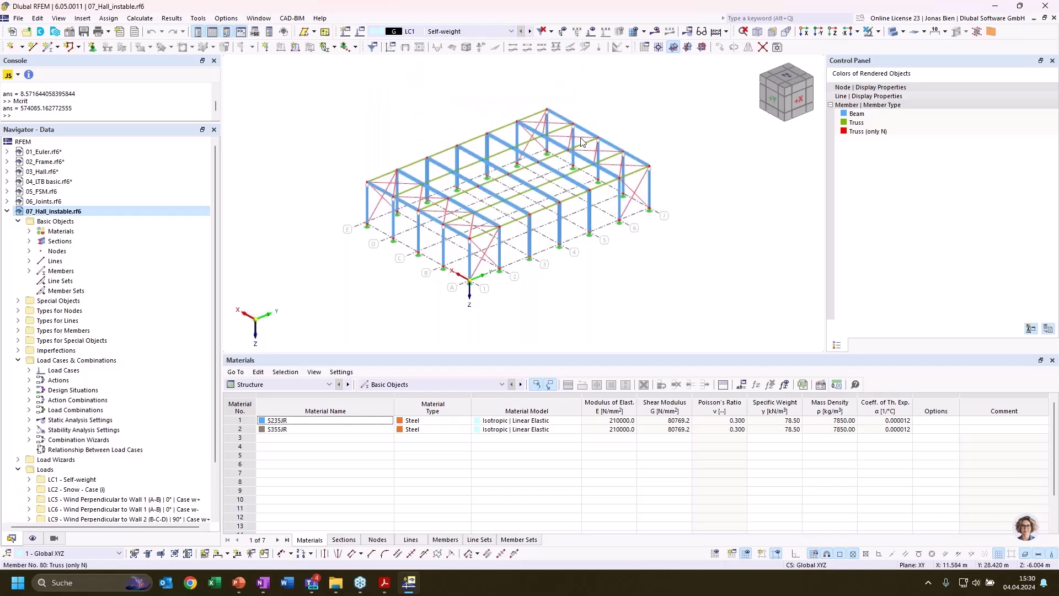
pyautogui.keyDown('ctrl'); pyautogui.moveTo(544, 295); pyautogui.dragTo(566, 293, button='middle'); pyautogui.keyUp('ctrl')
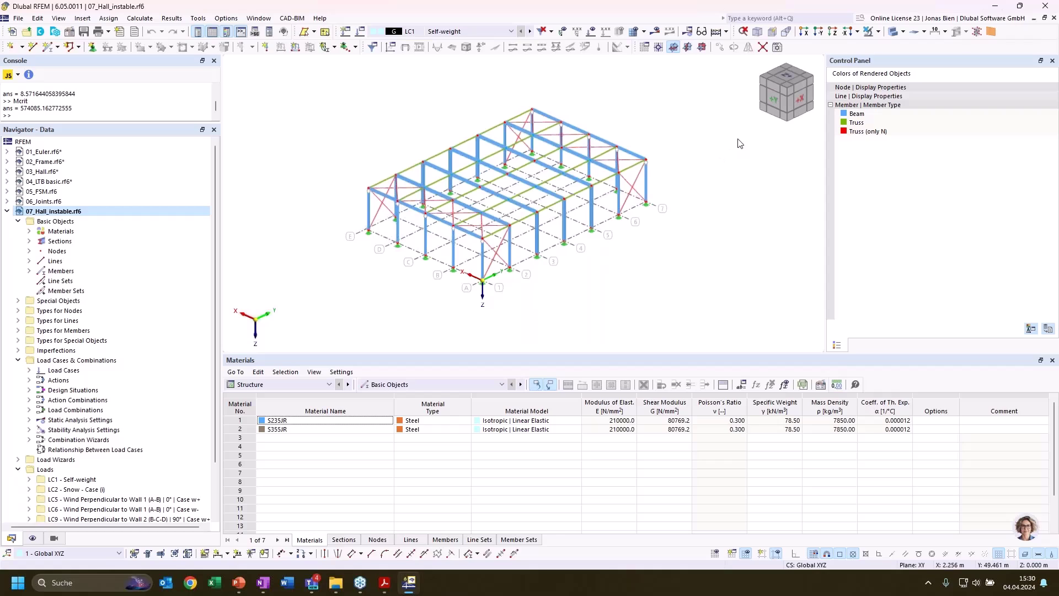
pyautogui.click(657, 32)
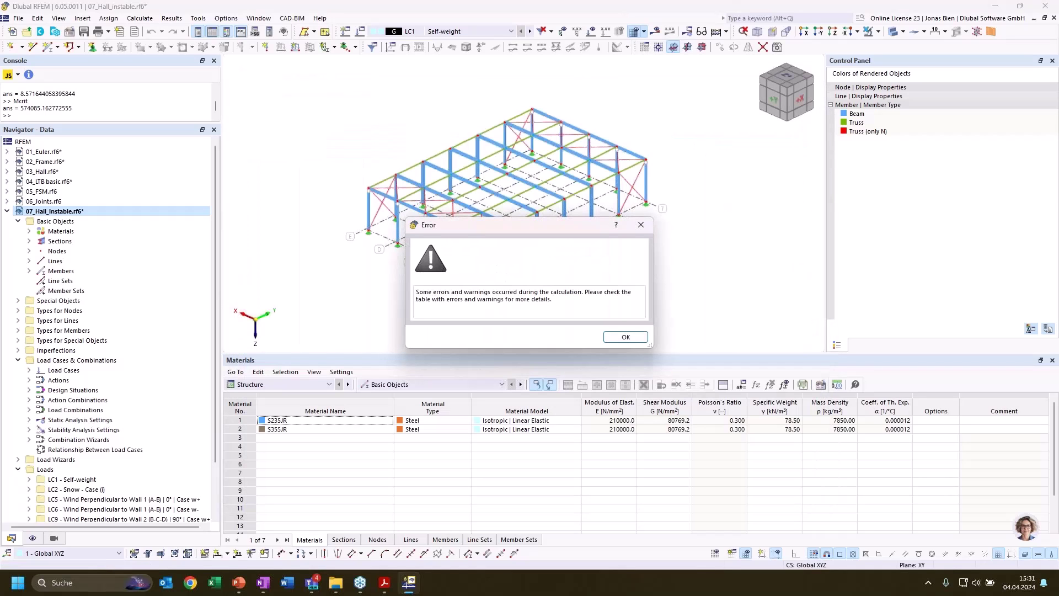
pyautogui.click(629, 339)
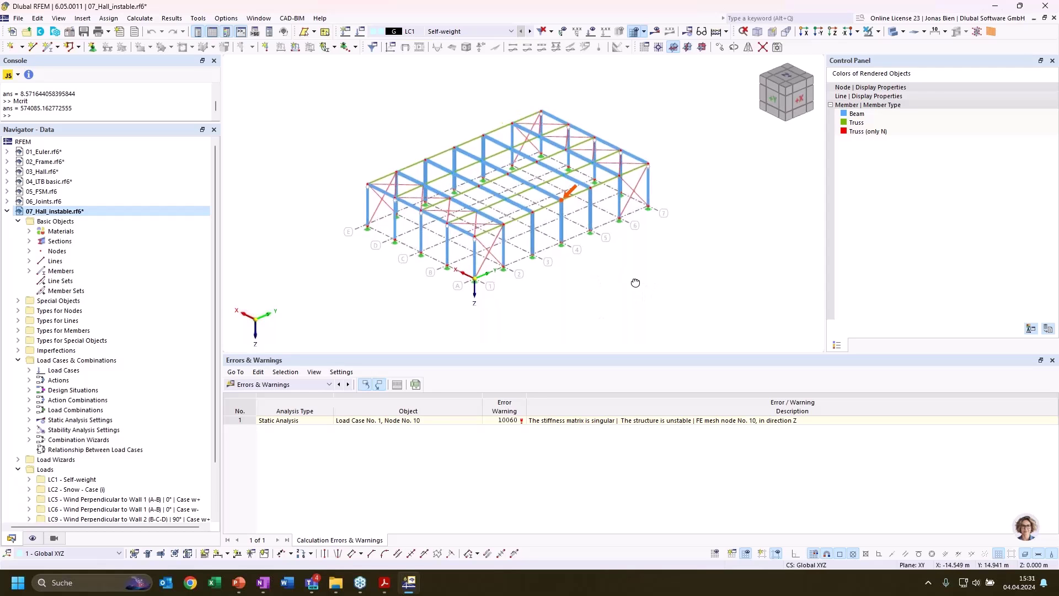
# - Examine the flagged node 10 at the column top on axis 4 and the surrounding frame connections
pyautogui.scroll(4, 591, 198)
pyautogui.scroll(1, 591, 195)
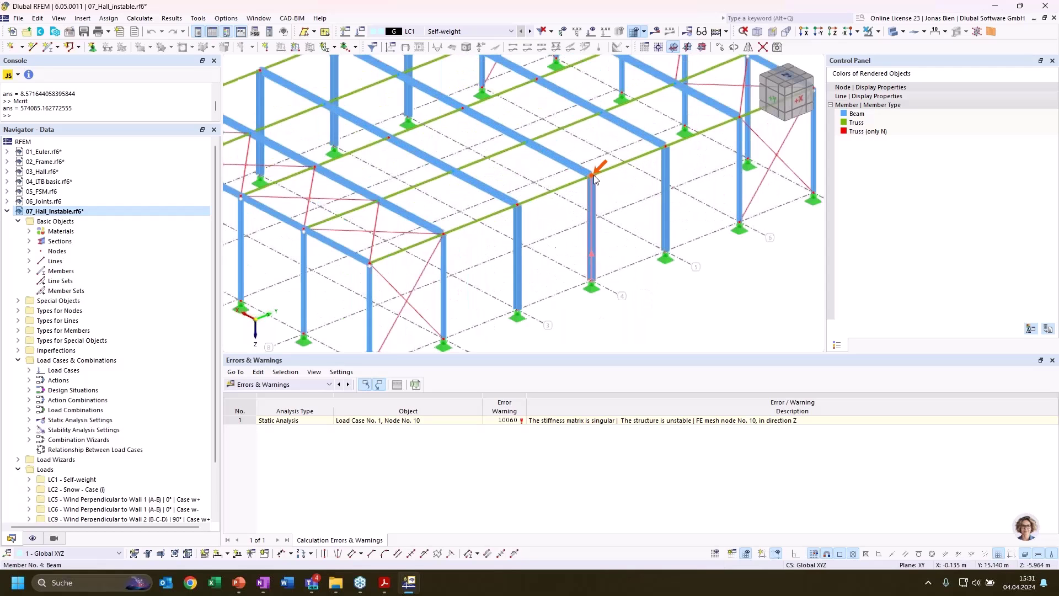
pyautogui.scroll(1, 614, 192)
pyautogui.click(549, 223)
pyautogui.scroll(1, 580, 195)
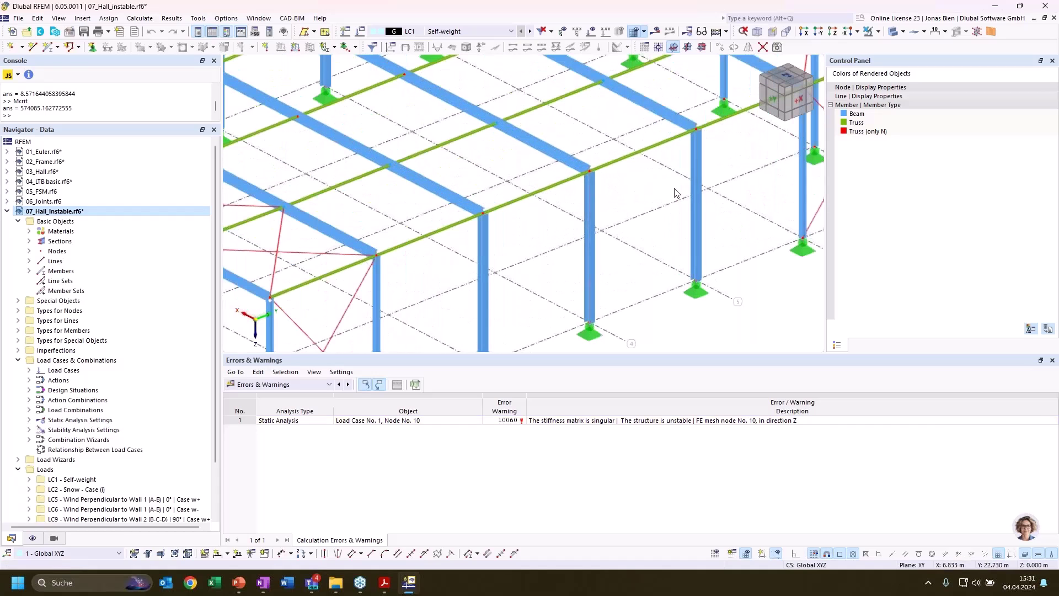
pyautogui.scroll(1, 679, 193)
pyautogui.moveTo(599, 193); pyautogui.dragTo(588, 246, button='middle')
pyautogui.scroll(-1, 562, 309)
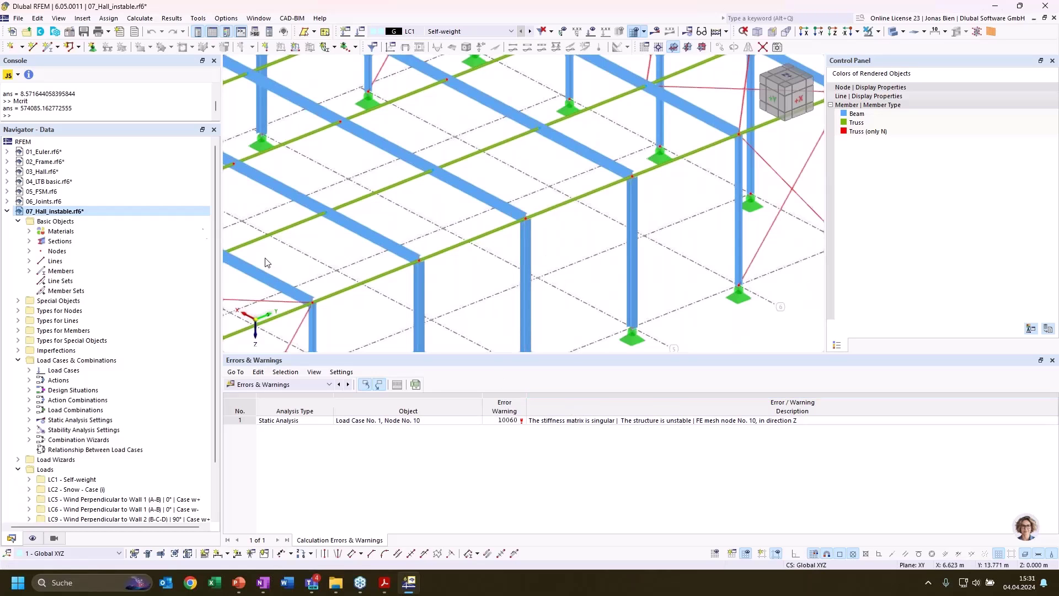
# - Check the activated analysis add-ons in the base data of 07_Hall_instable and leave them as they are
pyautogui.rightClick(88, 211)
pyautogui.click(119, 219)
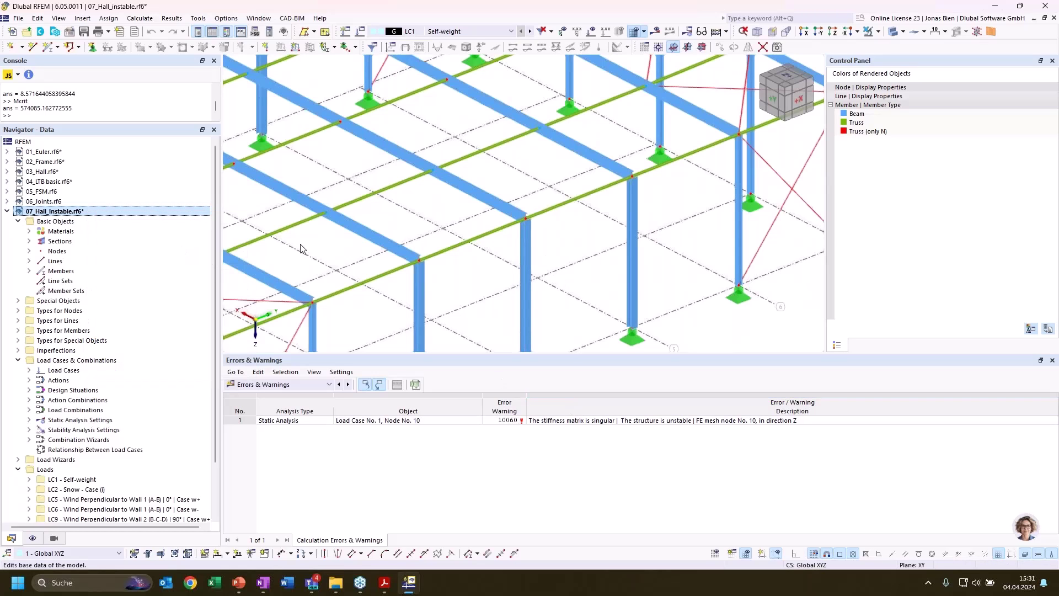
pyautogui.click(351, 75)
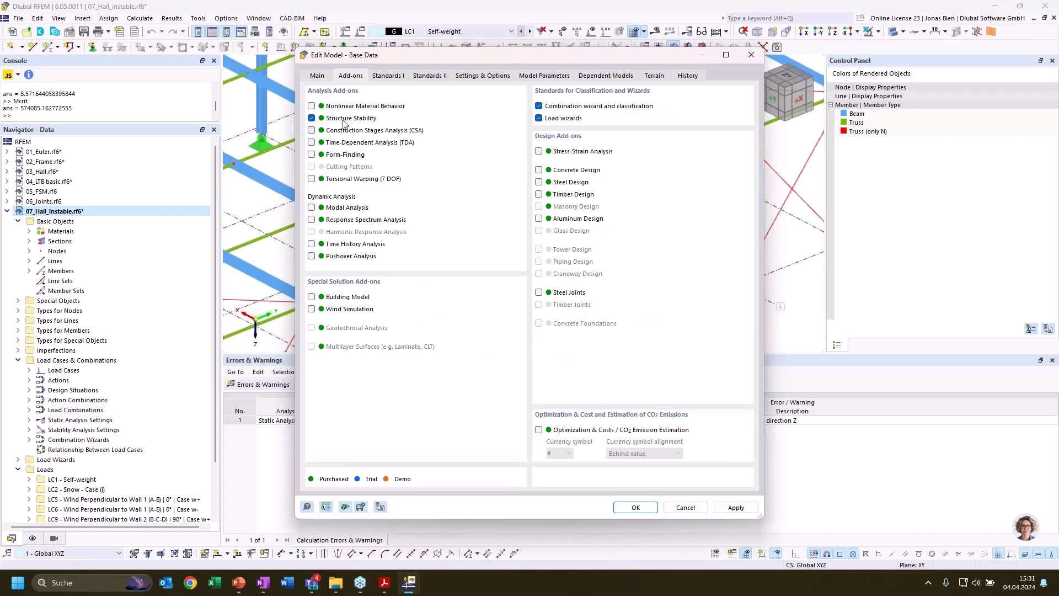
pyautogui.click(686, 508)
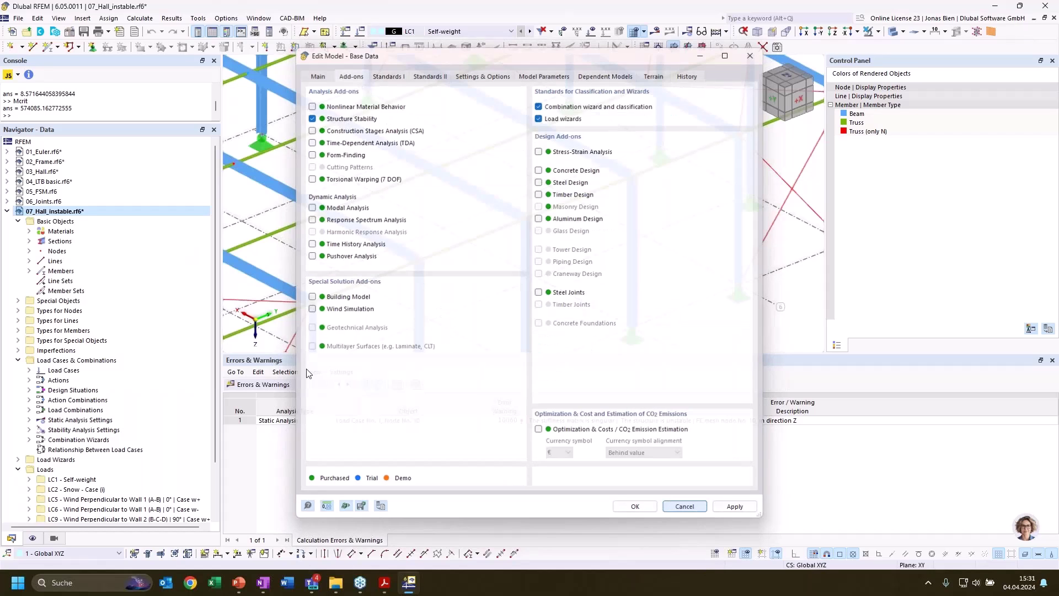
# - Activate the critical load calculation of the Structure Stability add-on for load case LC1 Self-weight
pyautogui.click(29, 370)
pyautogui.click(88, 381)
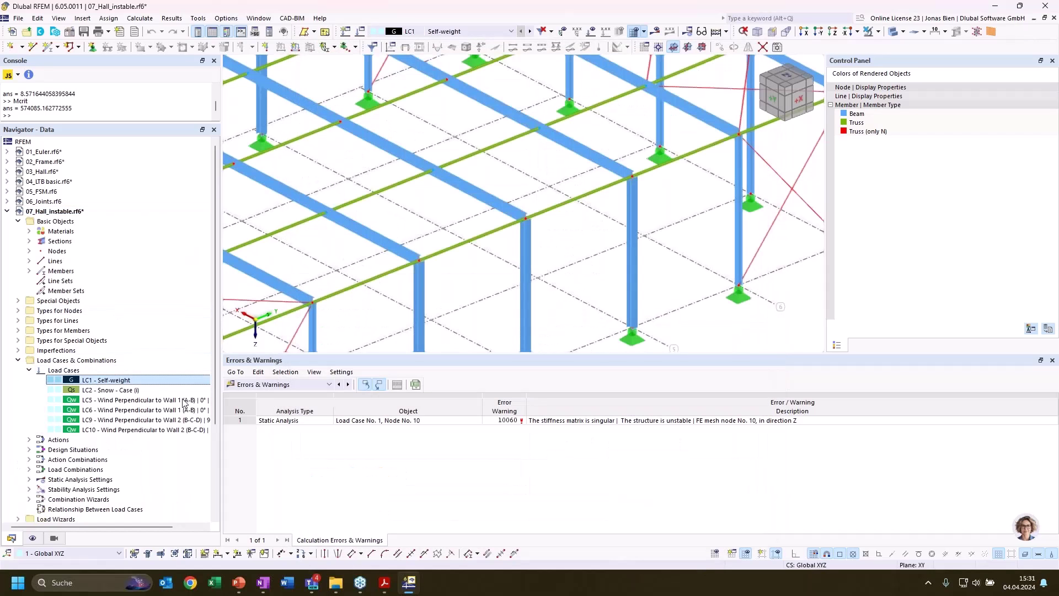
pyautogui.doubleClick(109, 381)
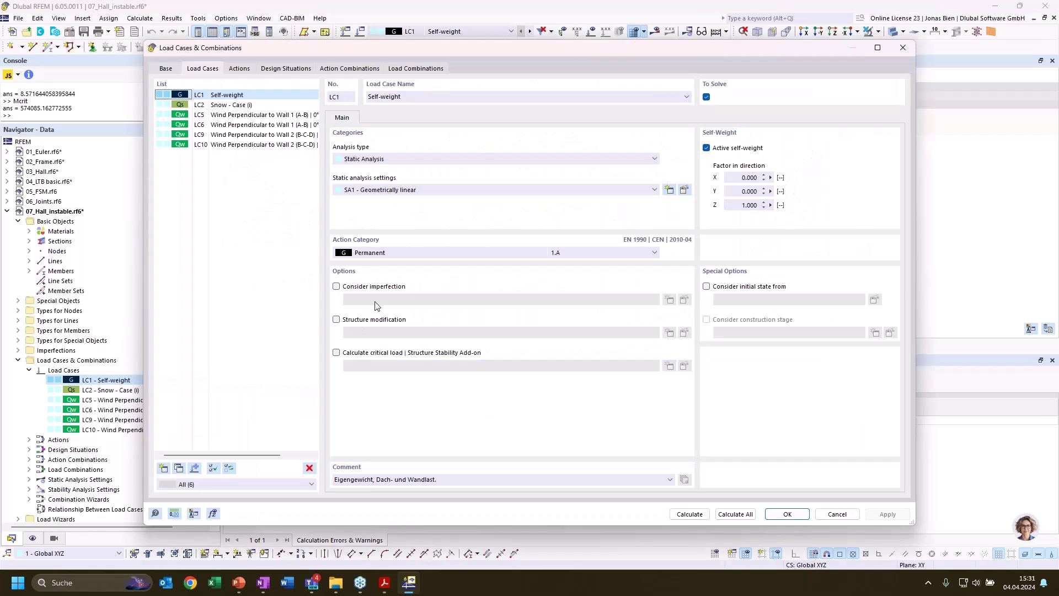
pyautogui.click(380, 354)
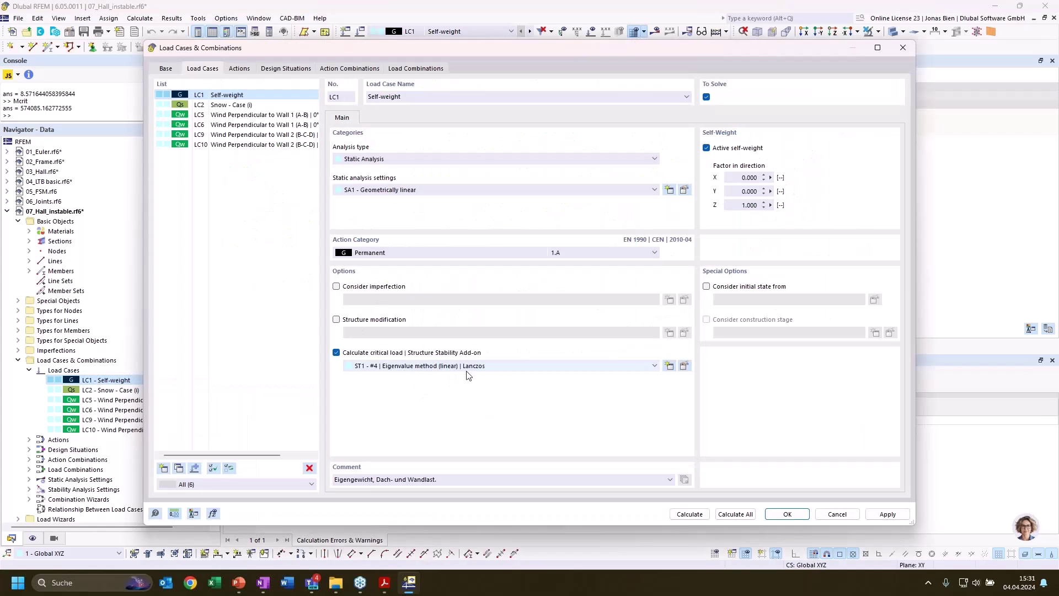
# - Enable "Calculate without loading for instability check by mode shape" in stability analysis settings ST1 and calculate LC1
pyautogui.click(685, 366)
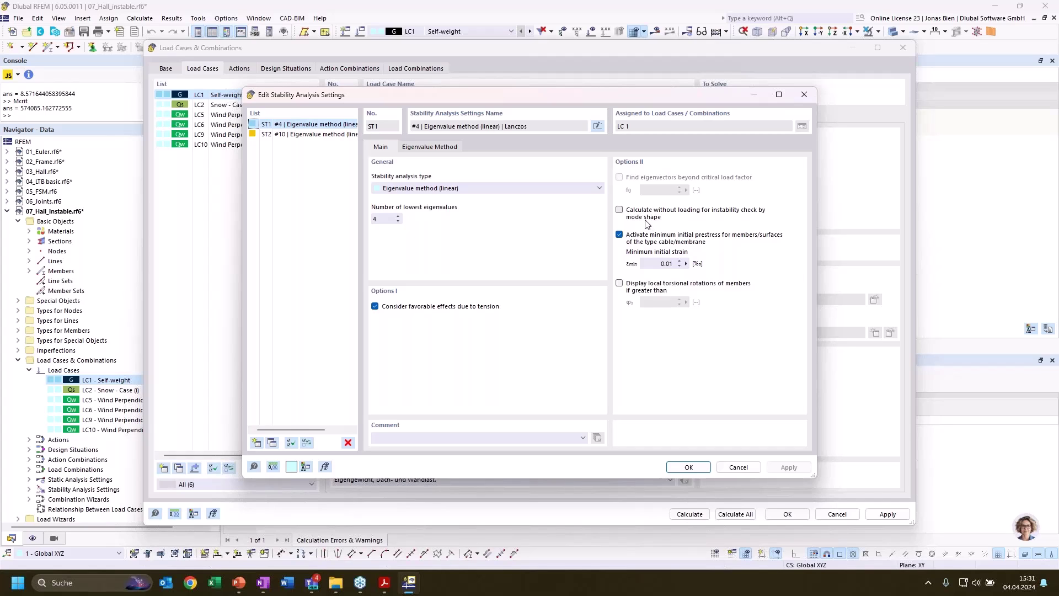
pyautogui.click(620, 210)
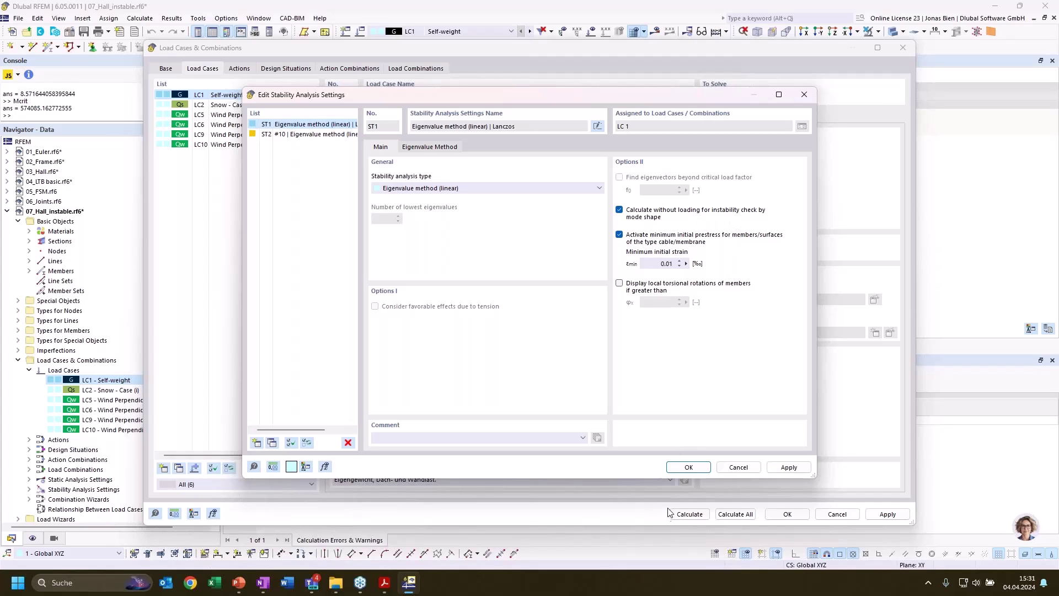
pyautogui.click(697, 469)
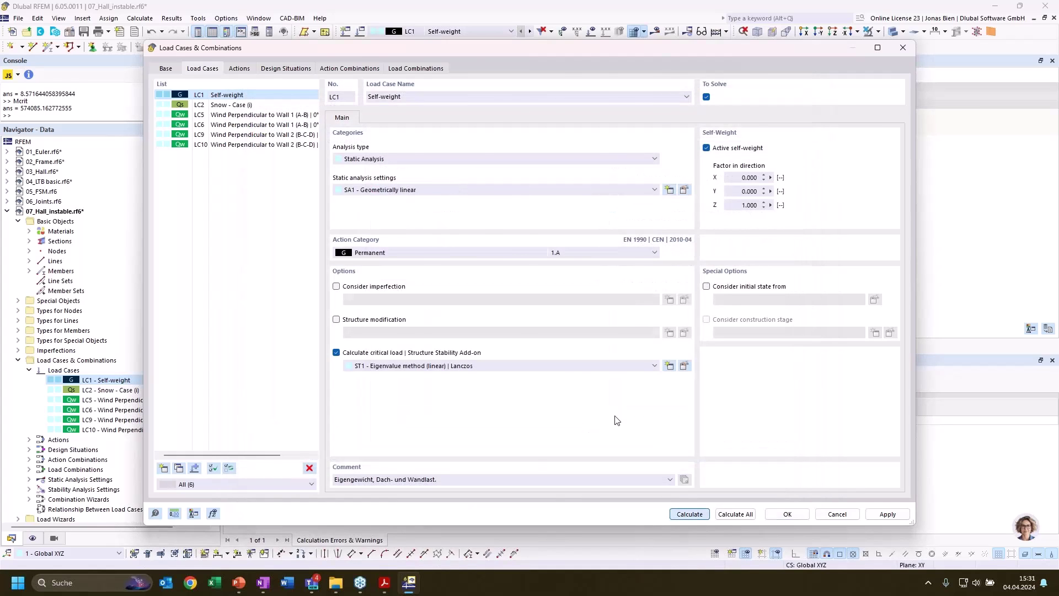
pyautogui.press('Return')
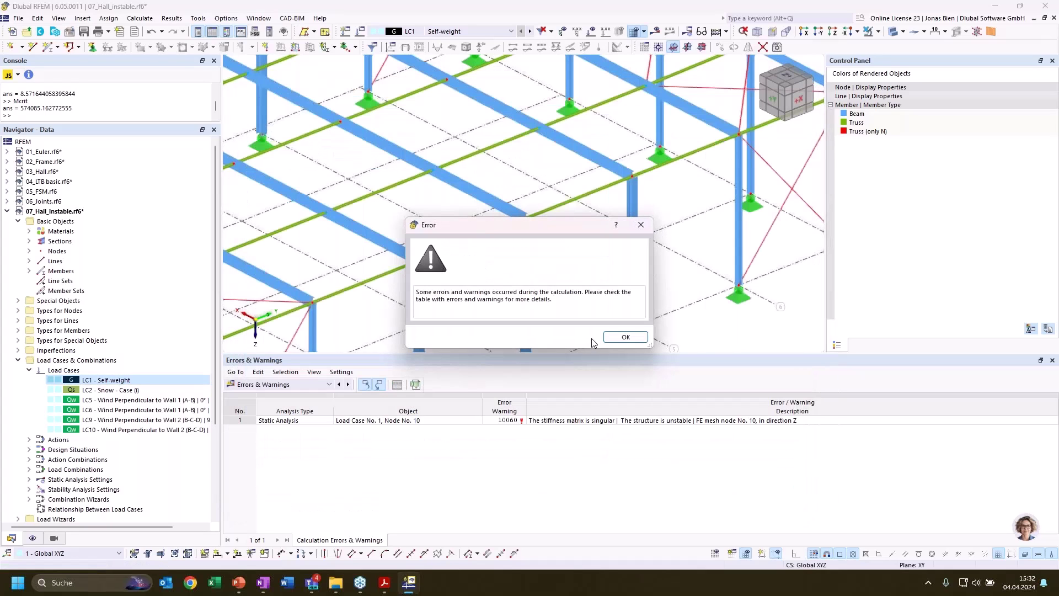
pyautogui.click(622, 337)
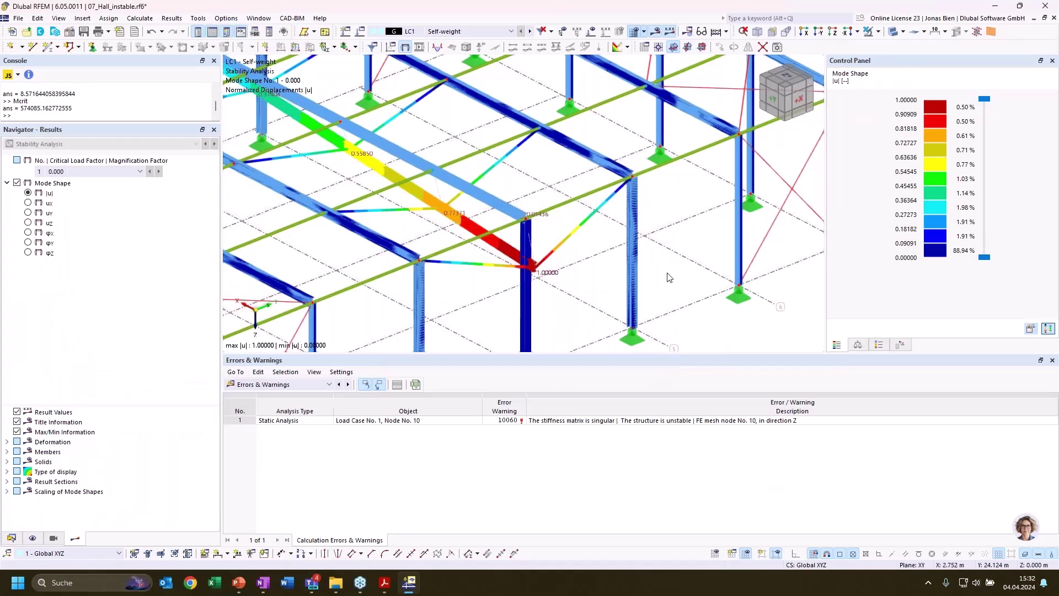
# - Examine mode shape 1 at the column-to-beam corner on axis 4 and identify the closely spaced nodes there
pyautogui.scroll(-2, 662, 281)
pyautogui.keyDown('ctrl'); pyautogui.moveTo(618, 328); pyautogui.dragTo(528, 219, button='middle'); pyautogui.keyUp('ctrl')
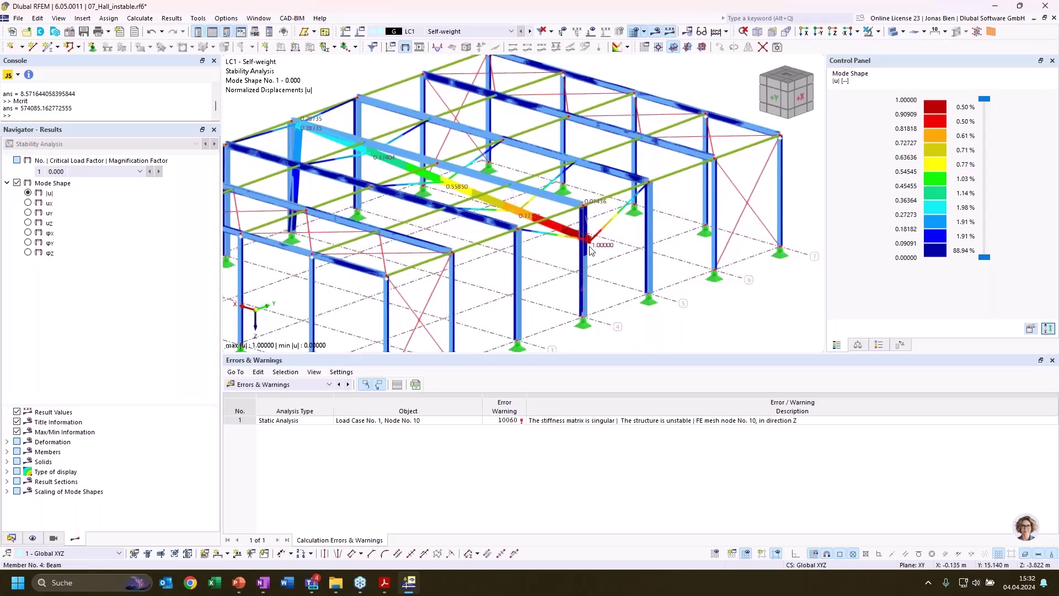
pyautogui.scroll(3, 576, 236)
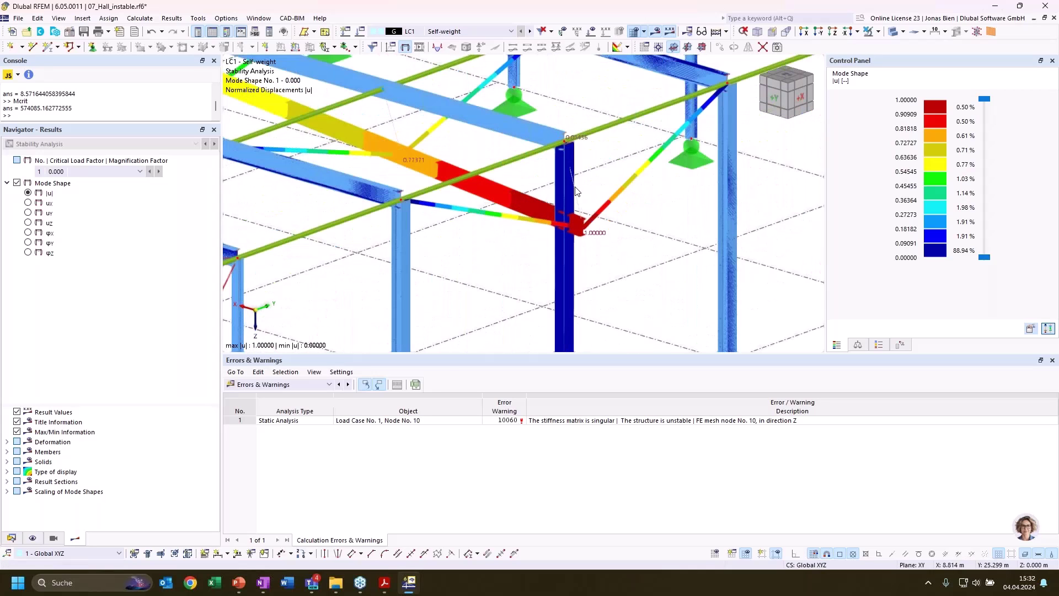
pyautogui.scroll(4, 565, 142)
pyautogui.scroll(5, 566, 142)
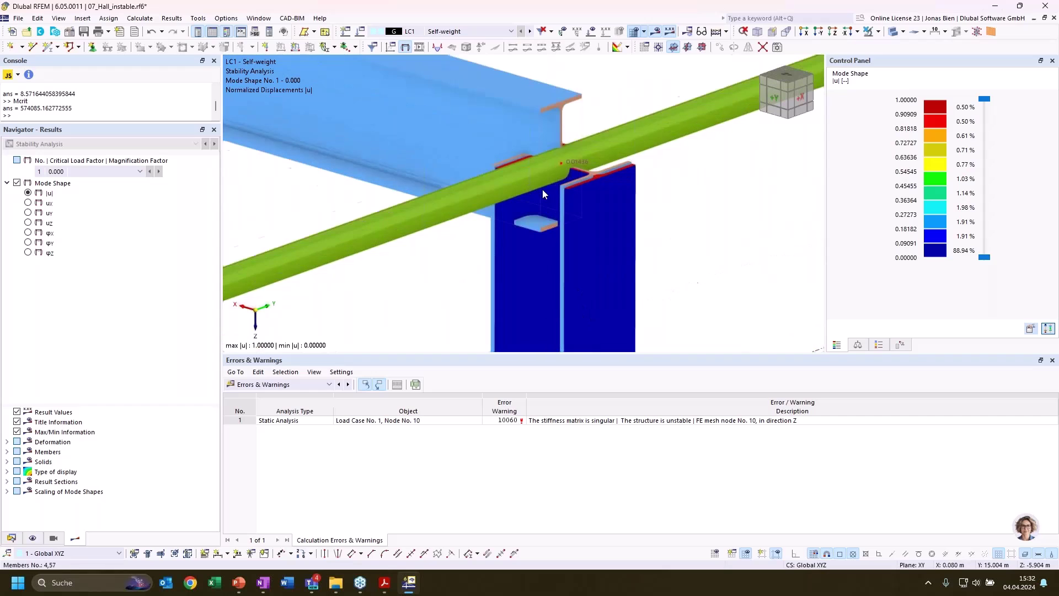
pyautogui.scroll(2, 588, 136)
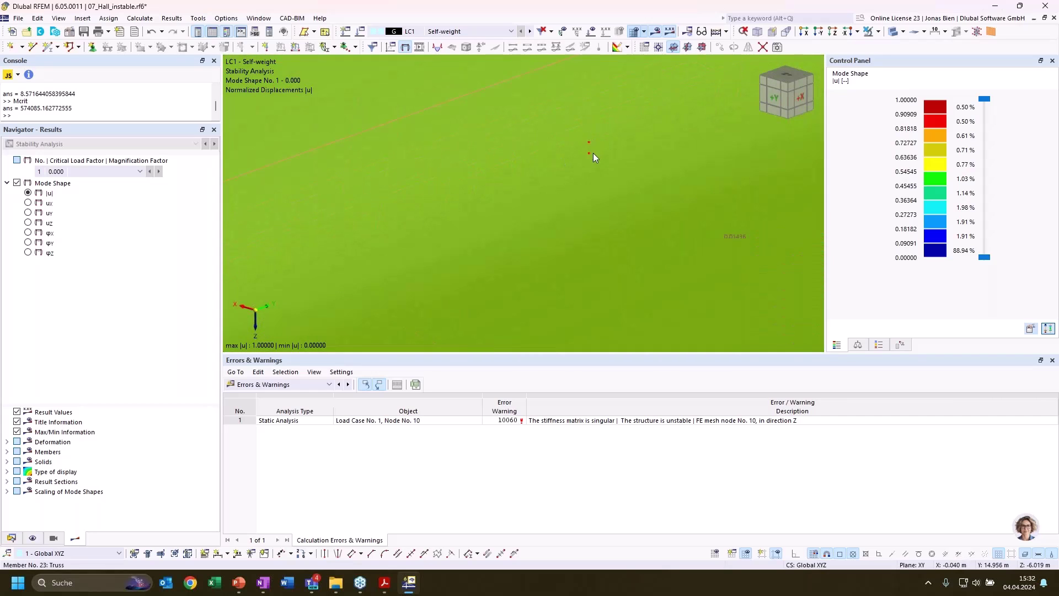
pyautogui.moveTo(590, 156)
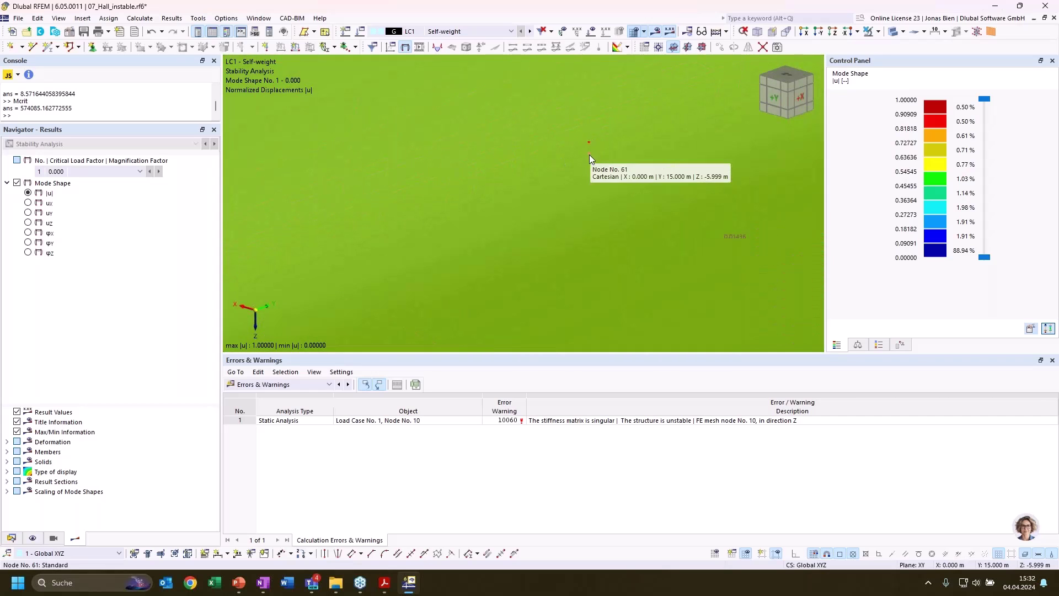
# - Remove the superfluous node 61 beside the column top on axis 4, discarding the existing results
pyautogui.scroll(-3, 589, 155)
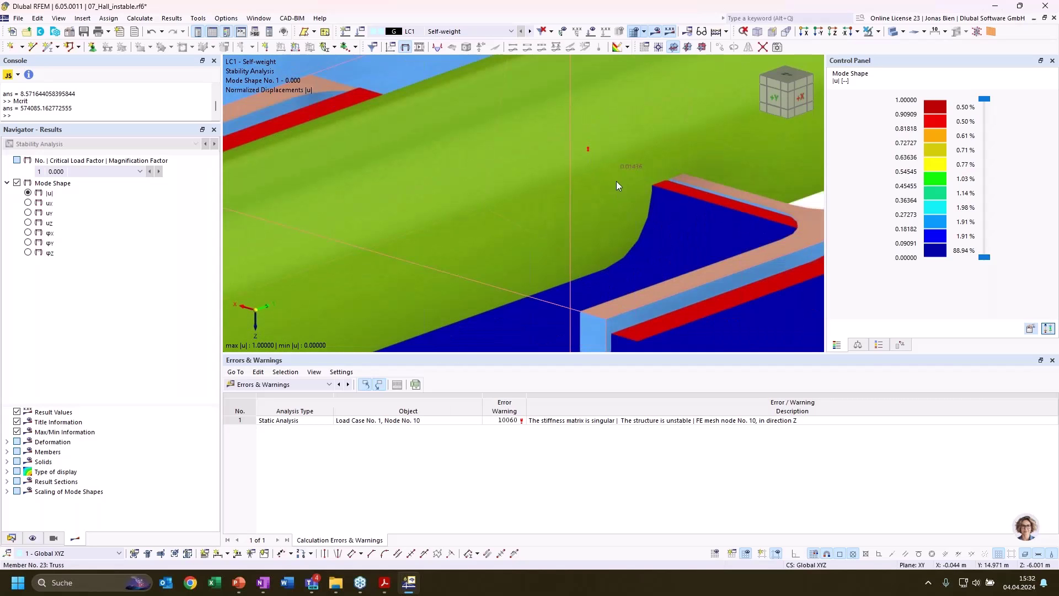
pyautogui.scroll(4, 614, 177)
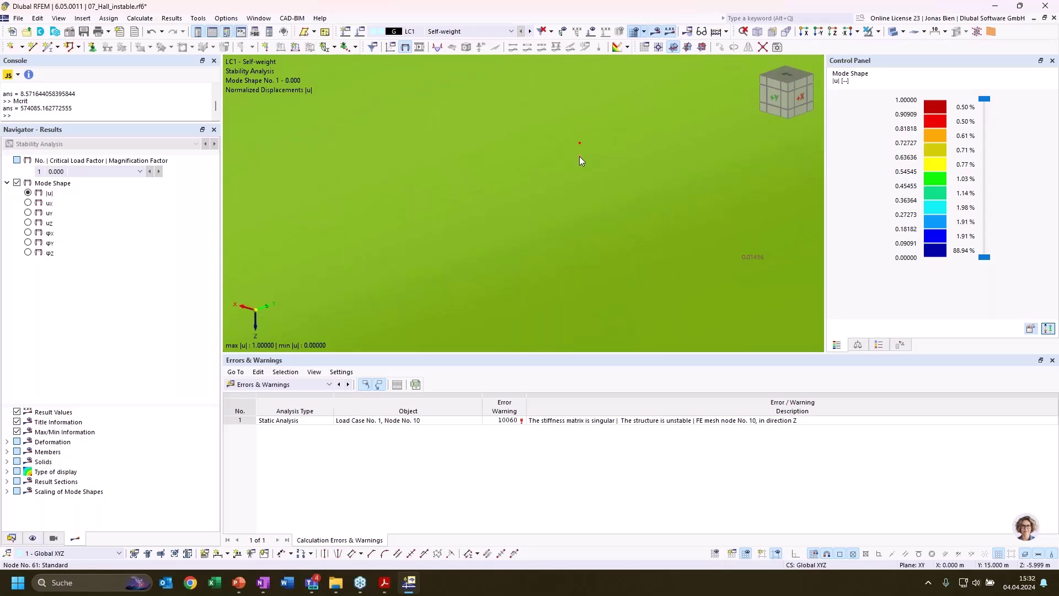
pyautogui.press('Delete')
pyautogui.click(573, 334)
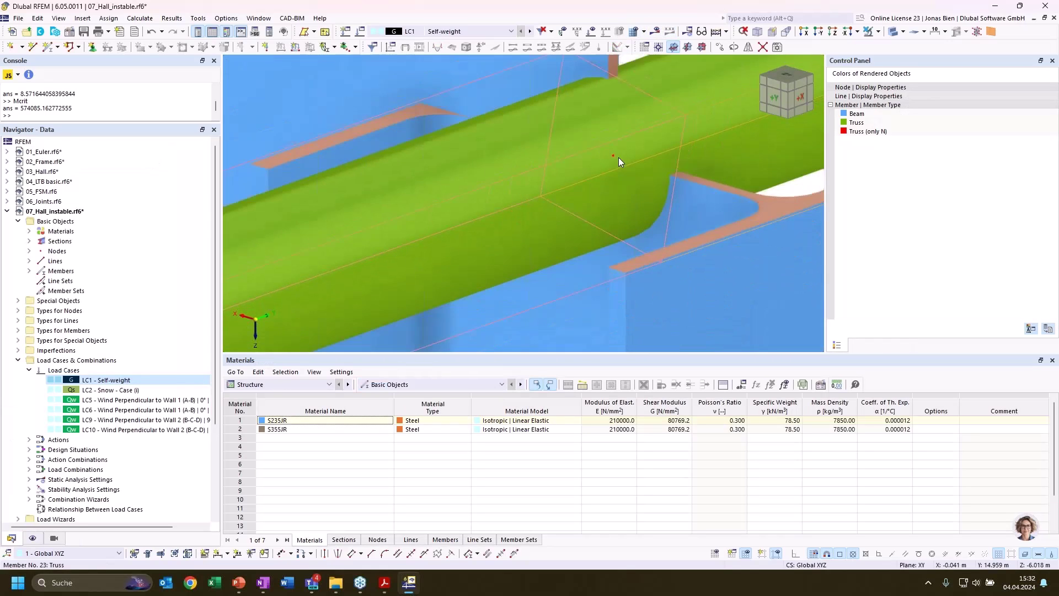
pyautogui.scroll(-6, 618, 158)
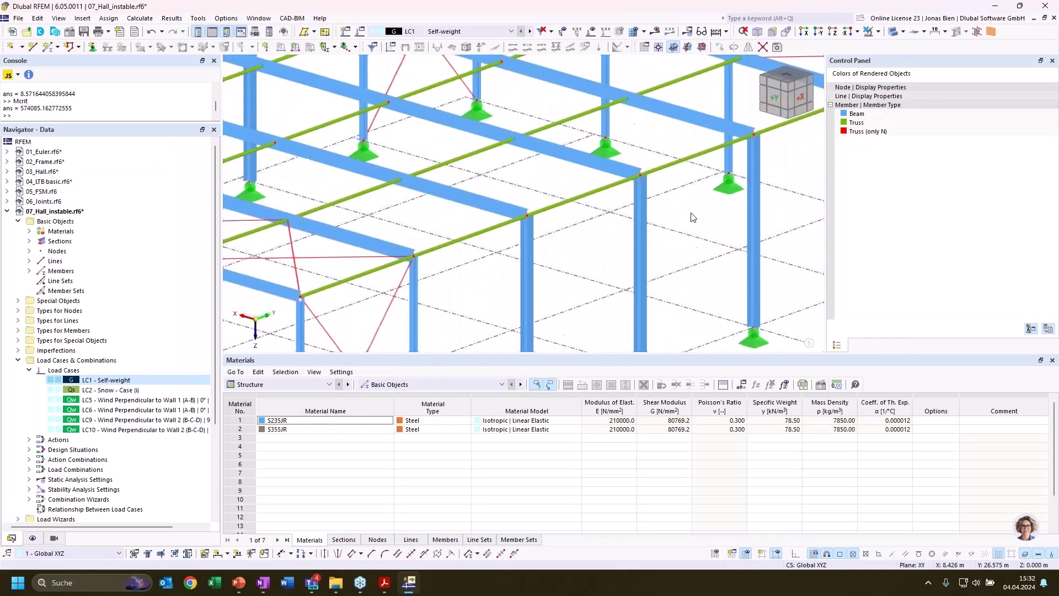
# - Recalculate load case LC1 Self-weight with its static and stability analyses
pyautogui.scroll(-5, 694, 217)
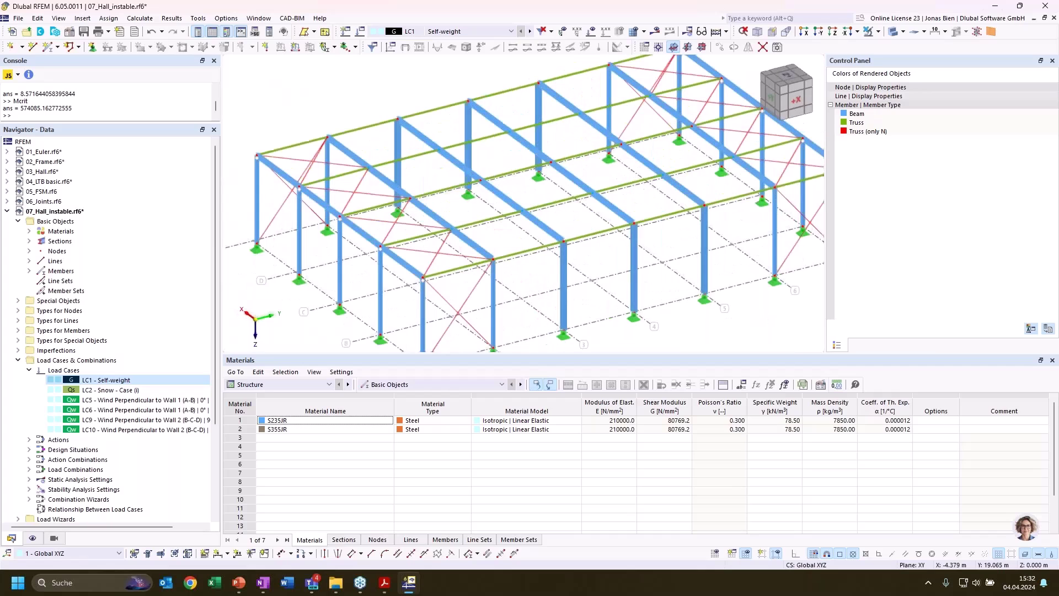
pyautogui.click(655, 31)
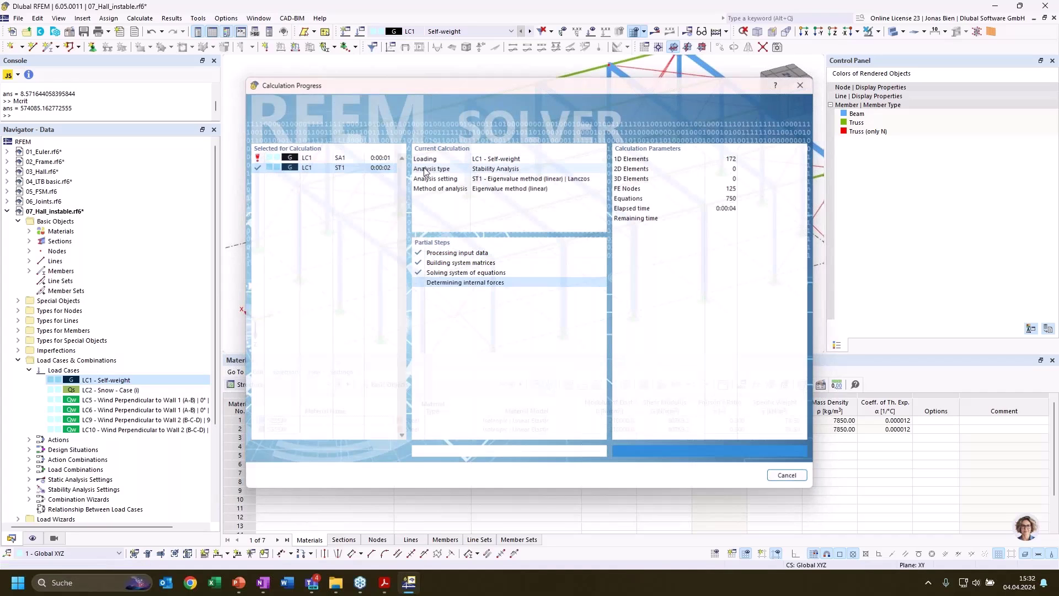
pyautogui.click(643, 338)
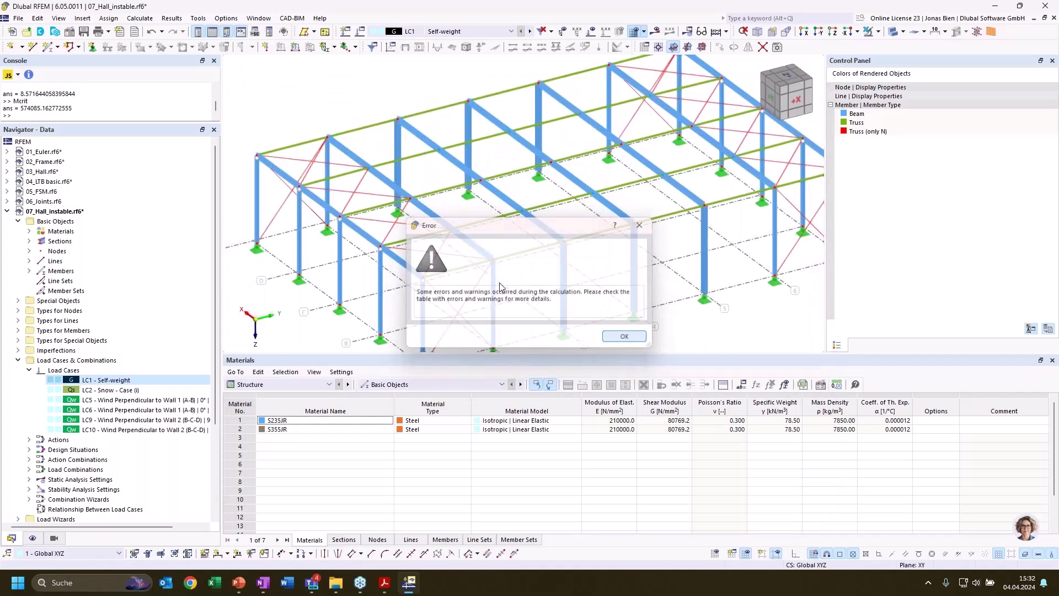
# - Compare the mode shape displacements uX, uY and uZ, ending with the rotation φX displayed
pyautogui.moveTo(553, 182); pyautogui.dragTo(497, 203, button='middle')
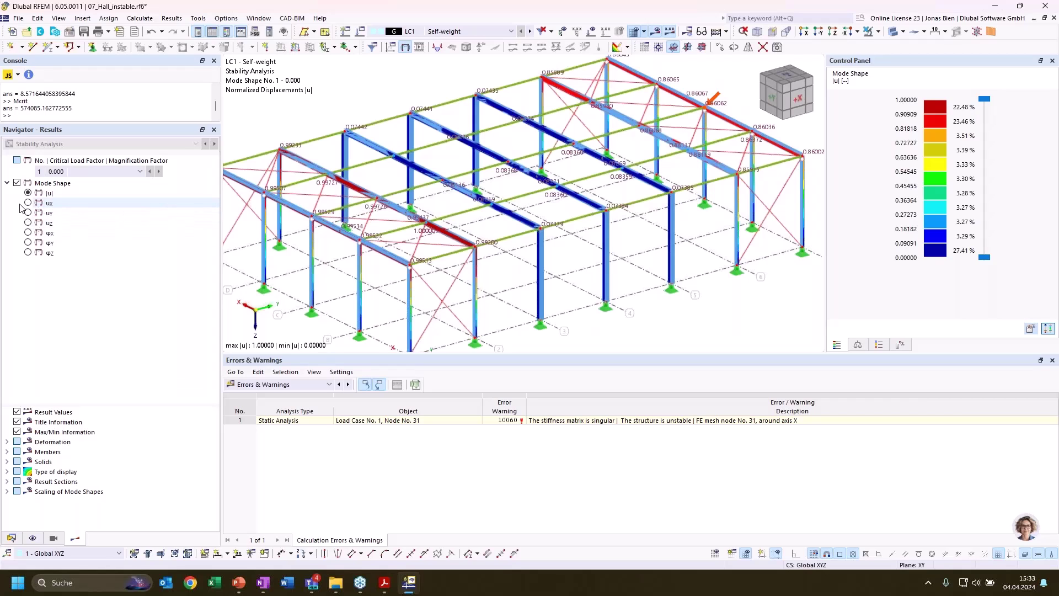
pyautogui.click(28, 203)
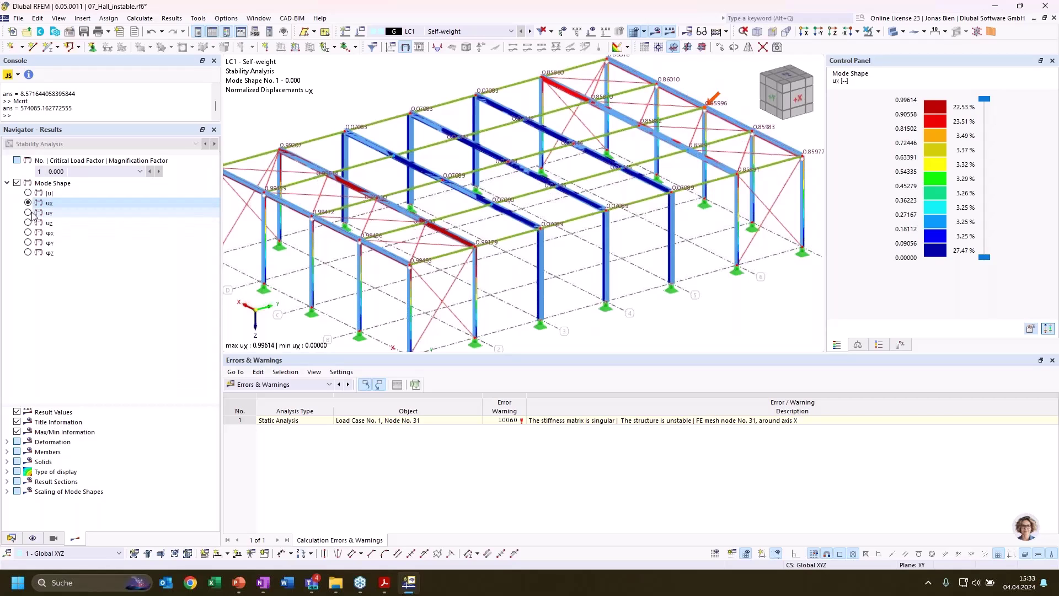
pyautogui.click(27, 213)
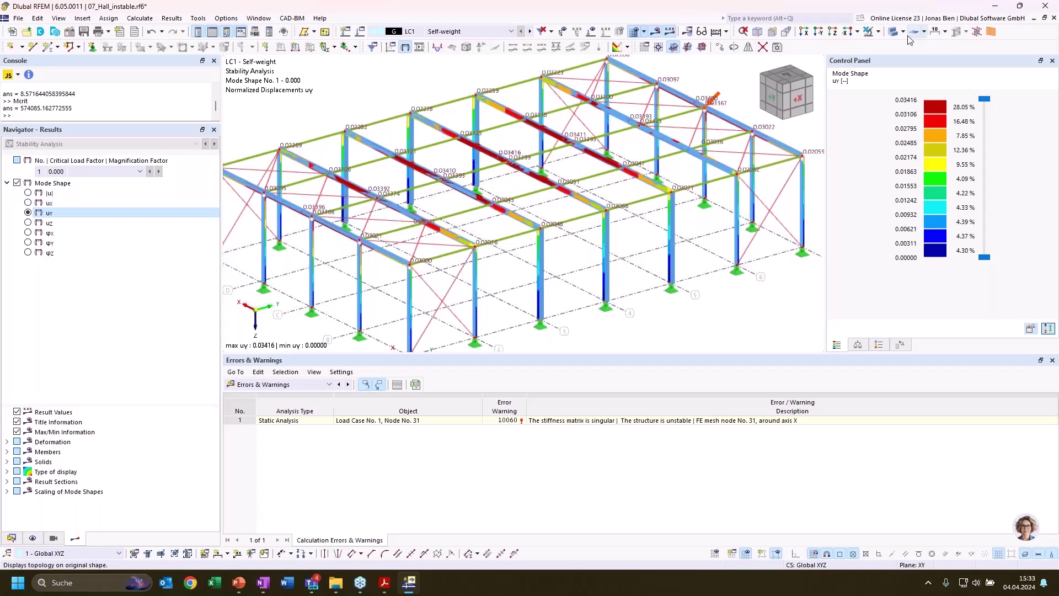
pyautogui.click(27, 223)
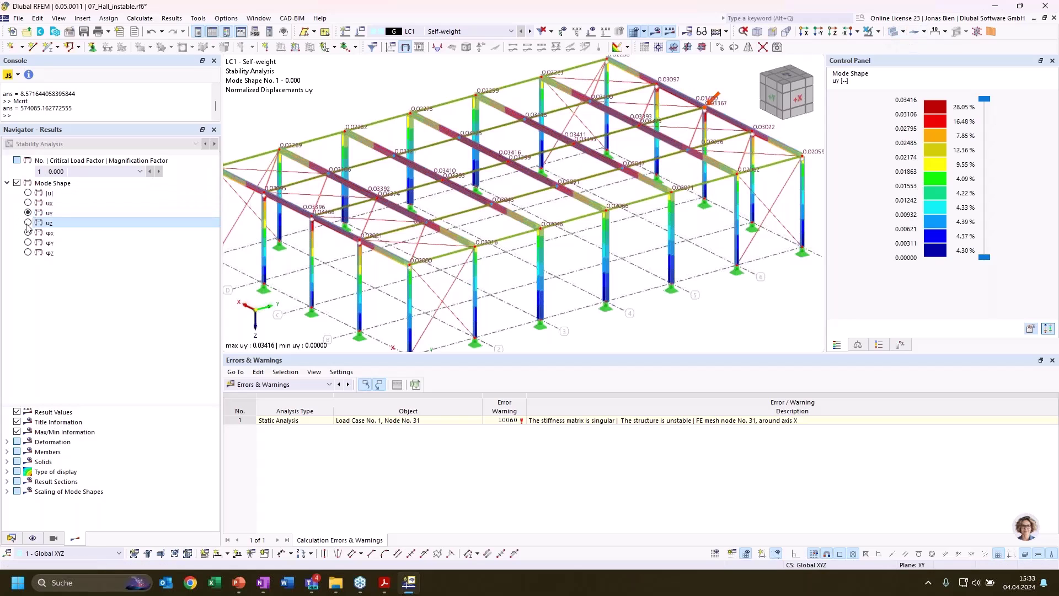
pyautogui.click(28, 233)
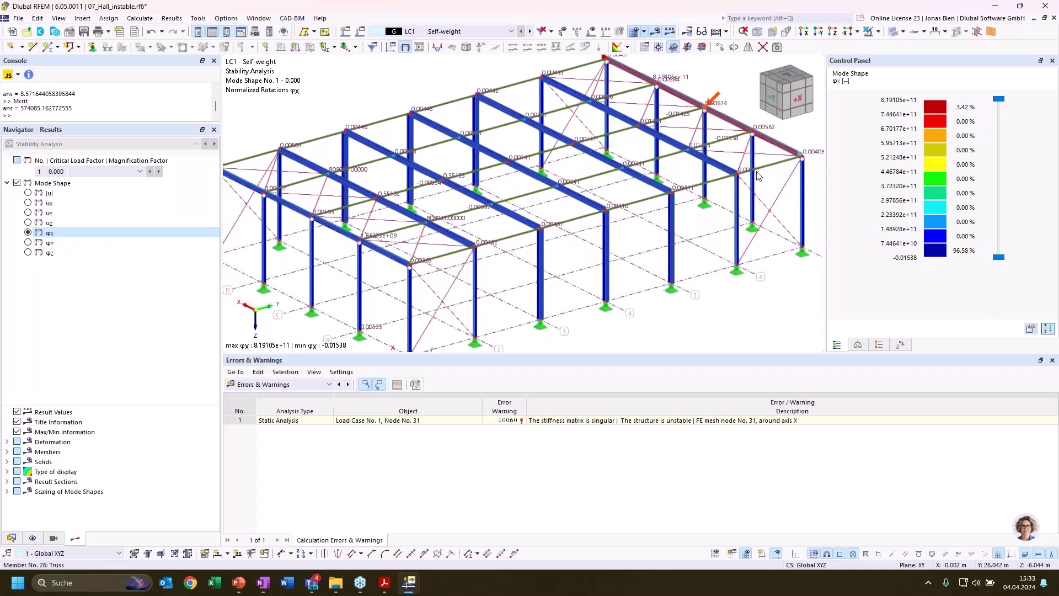
# - Examine the φX rotations along the gable beam on axis 7 and the hinges at its column connections
pyautogui.moveTo(712, 167); pyautogui.dragTo(616, 205, button='middle')
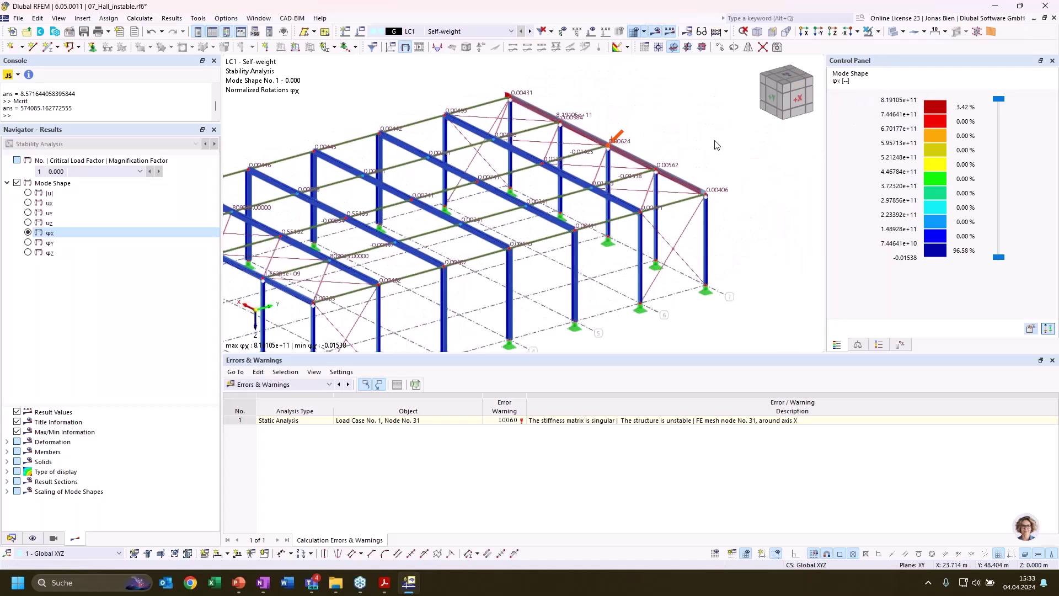
pyautogui.scroll(2, 716, 144)
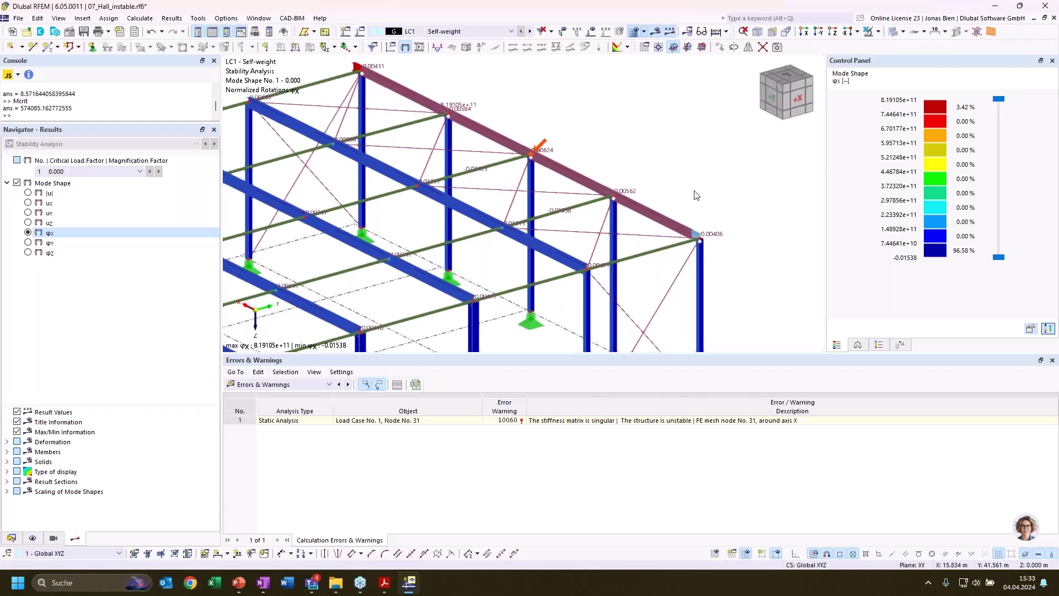
pyautogui.moveTo(700, 174); pyautogui.dragTo(744, 253, button='middle')
pyautogui.moveTo(674, 223); pyautogui.dragTo(674, 195, button='middle')
pyautogui.click(14, 539)
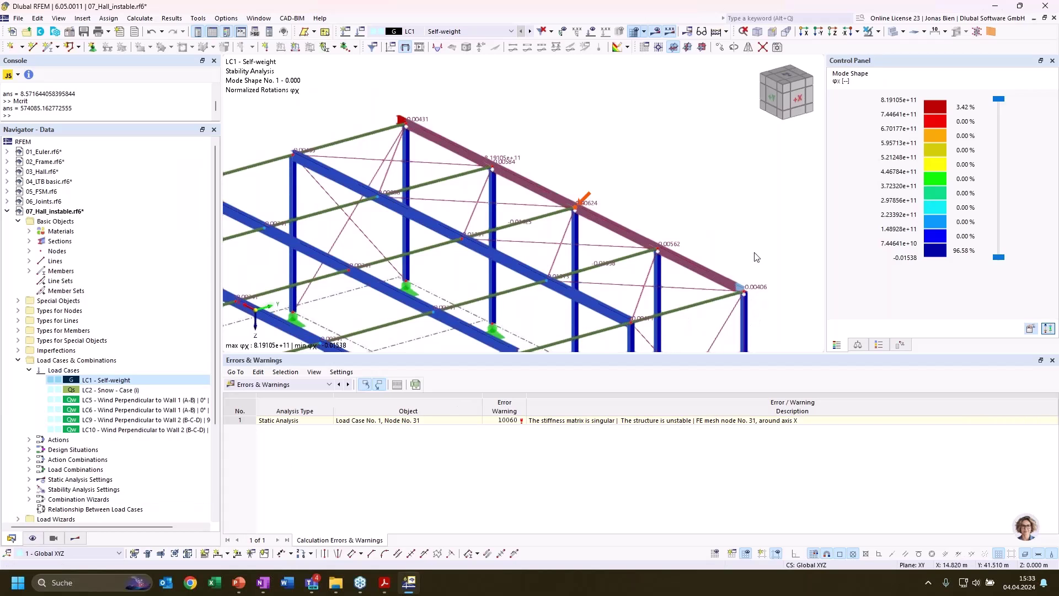
pyautogui.scroll(2, 704, 273)
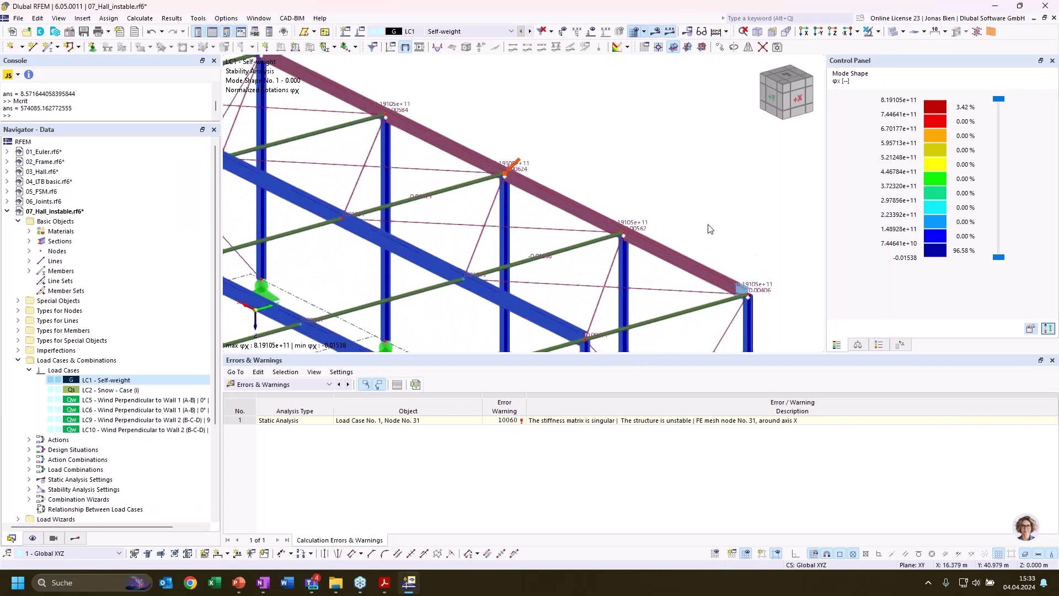
pyautogui.scroll(-1, 717, 236)
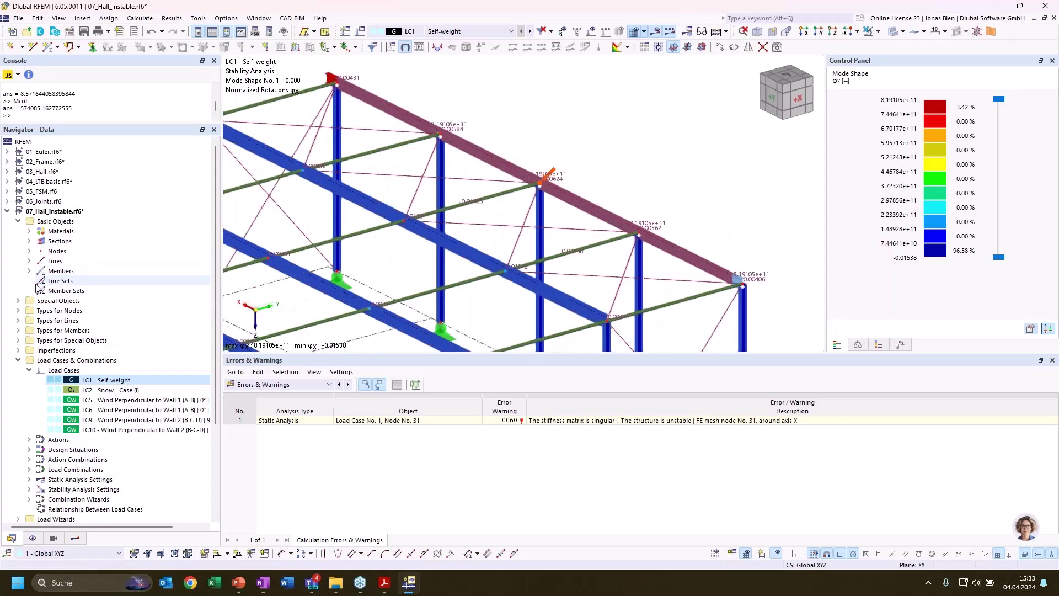
pyautogui.click(18, 321)
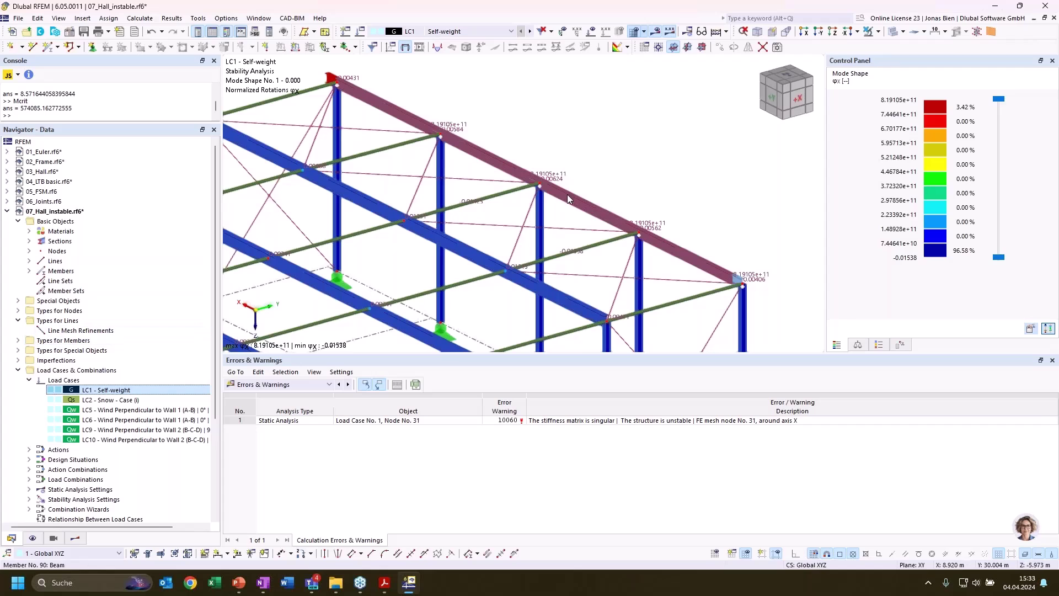
pyautogui.scroll(3, 720, 290)
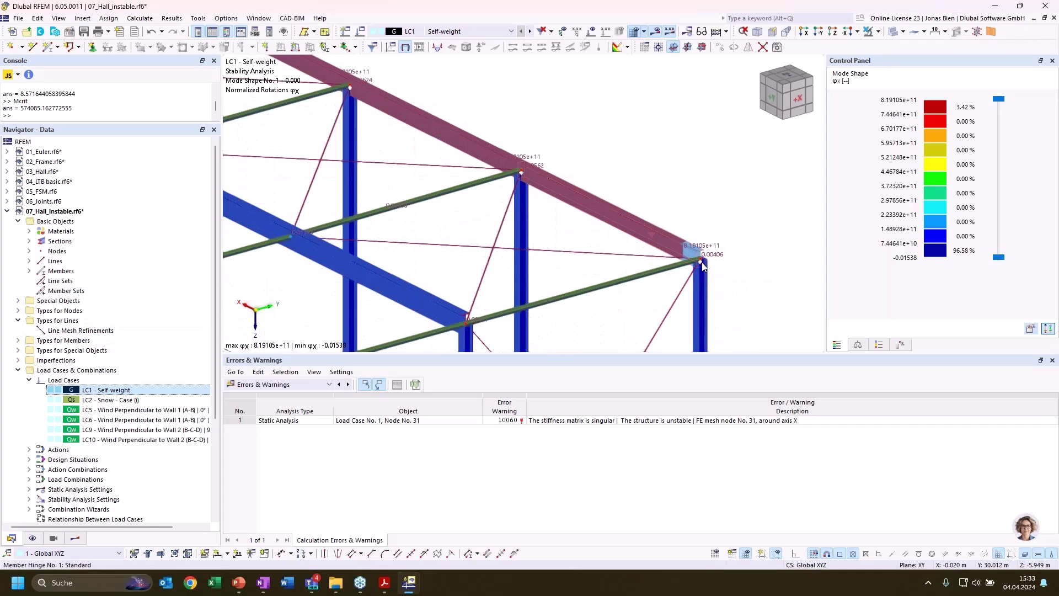
pyautogui.scroll(-3, 543, 238)
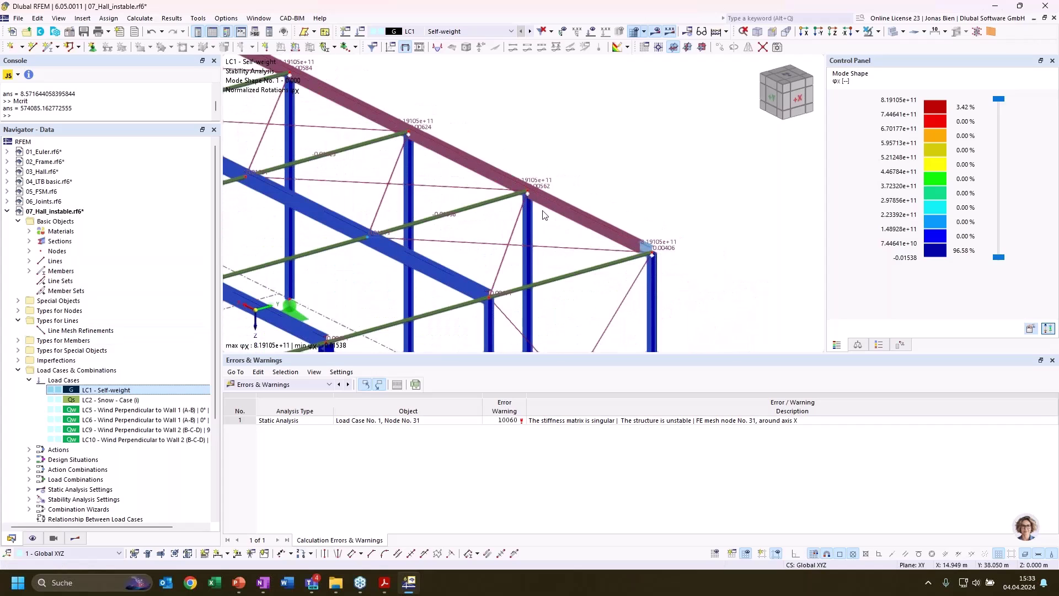
pyautogui.scroll(2, 780, 195)
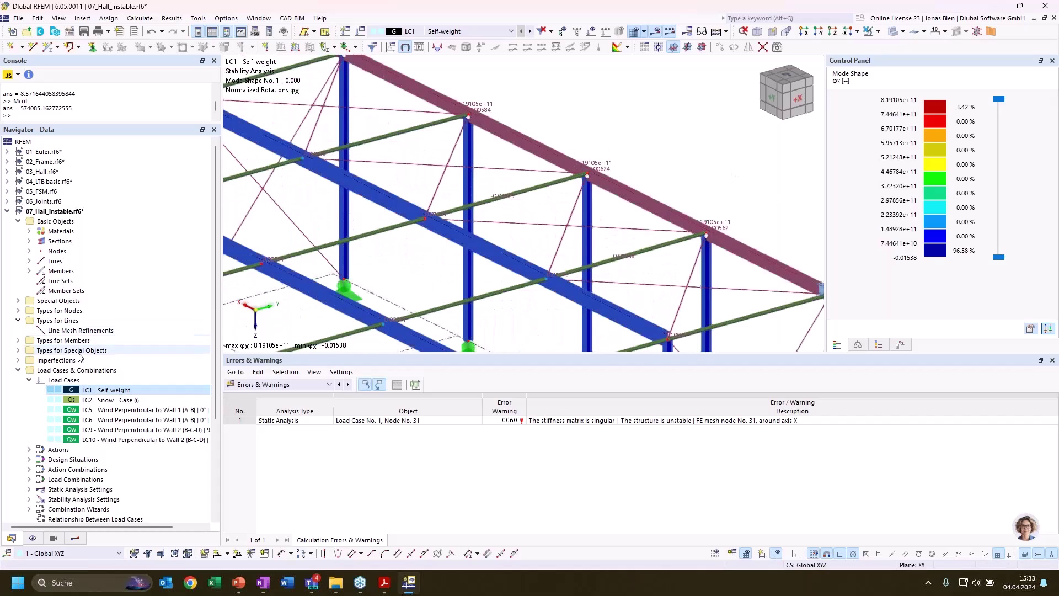
# - Inspect the released rotations and member assignment of member hinge 1, leaving its definition unmodified
pyautogui.click(18, 341)
pyautogui.click(29, 350)
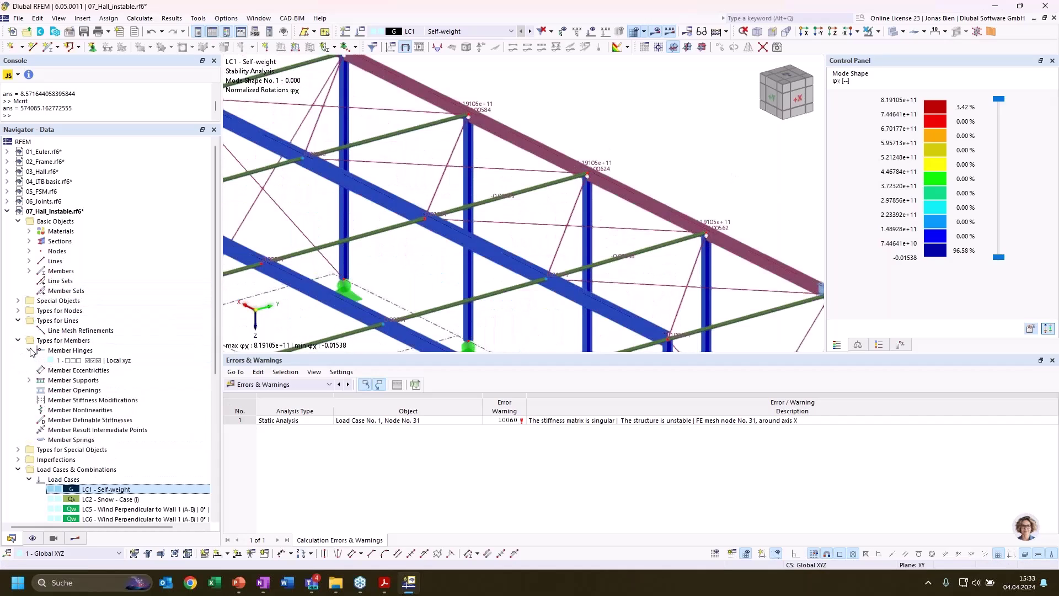
pyautogui.click(90, 362)
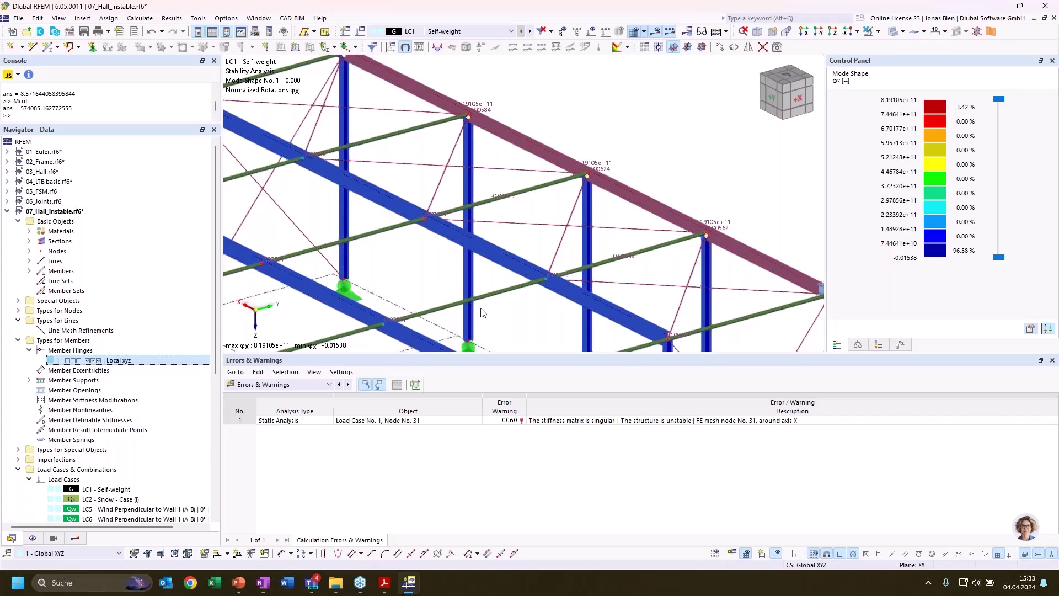
pyautogui.doubleClick(95, 359)
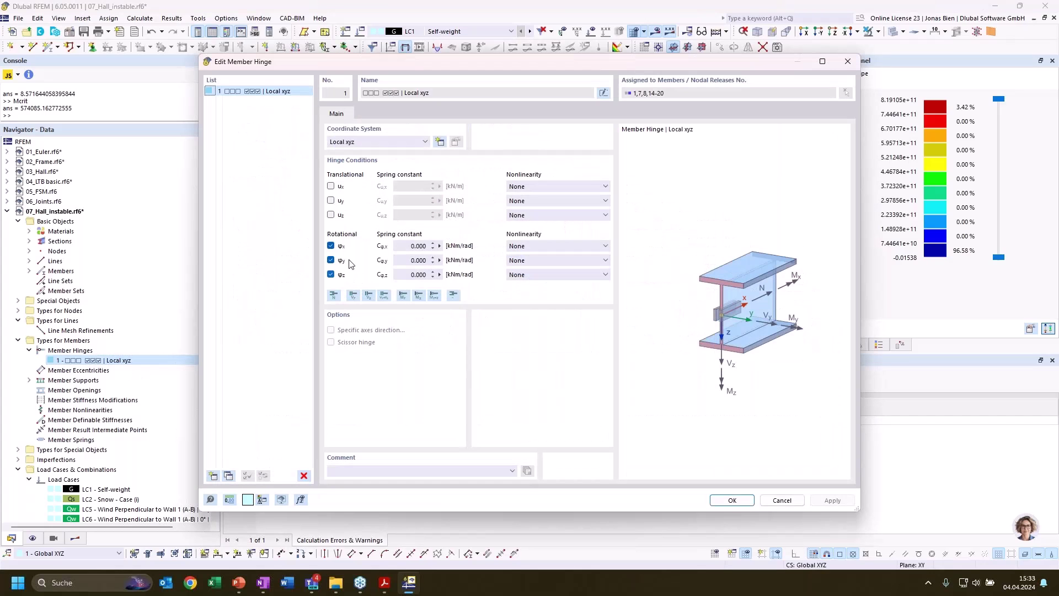
pyautogui.click(782, 500)
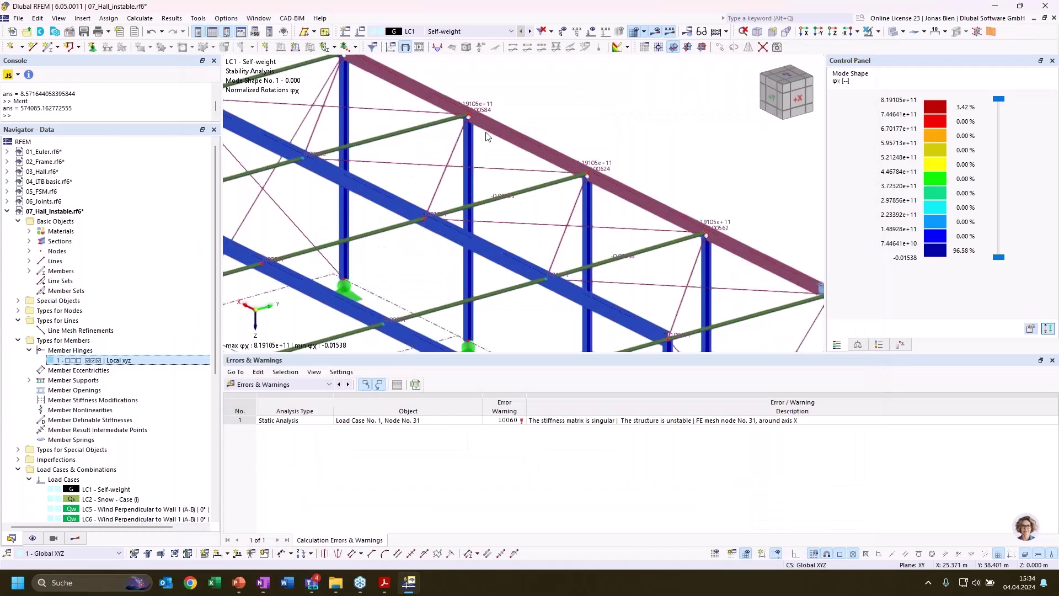
# - Remove the member hinges at the corner column tops of the axis 7 gable, discarding the existing results
pyautogui.scroll(-1, 518, 134)
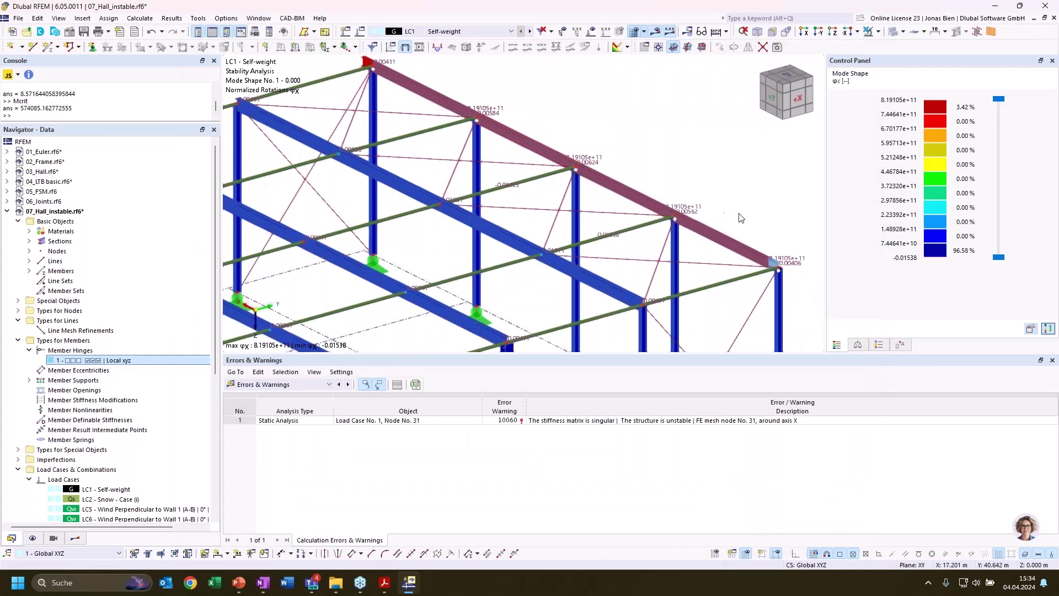
pyautogui.scroll(5, 776, 267)
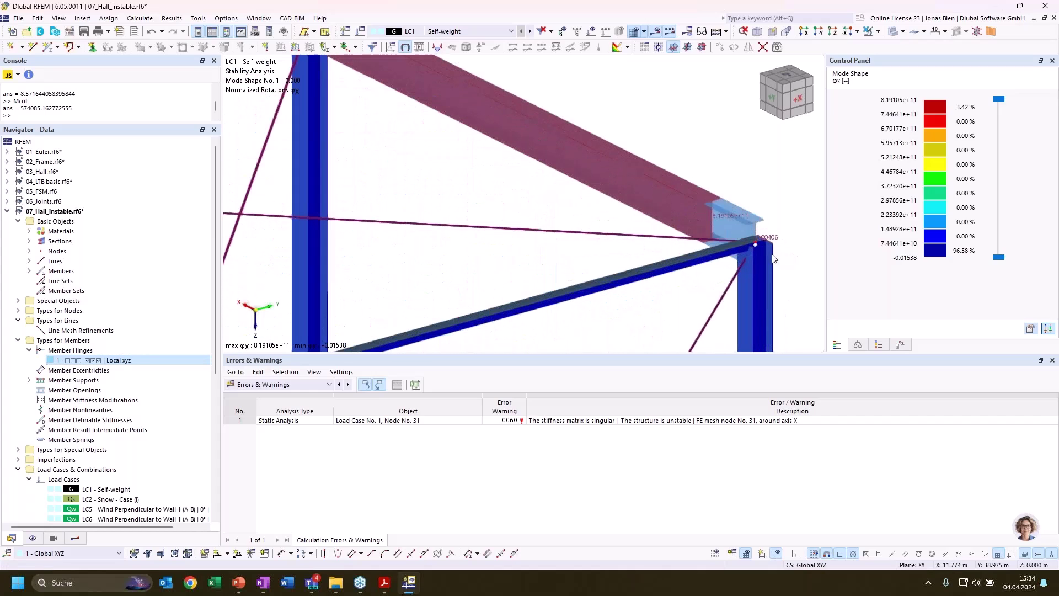
pyautogui.doubleClick(757, 250)
pyautogui.click(574, 336)
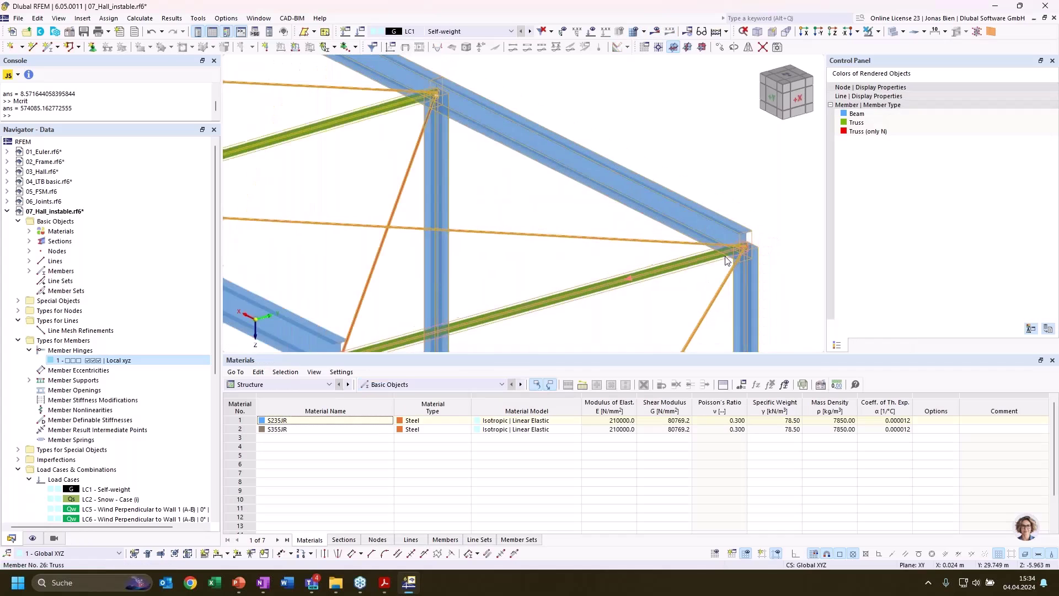
pyautogui.scroll(-3, 364, 152)
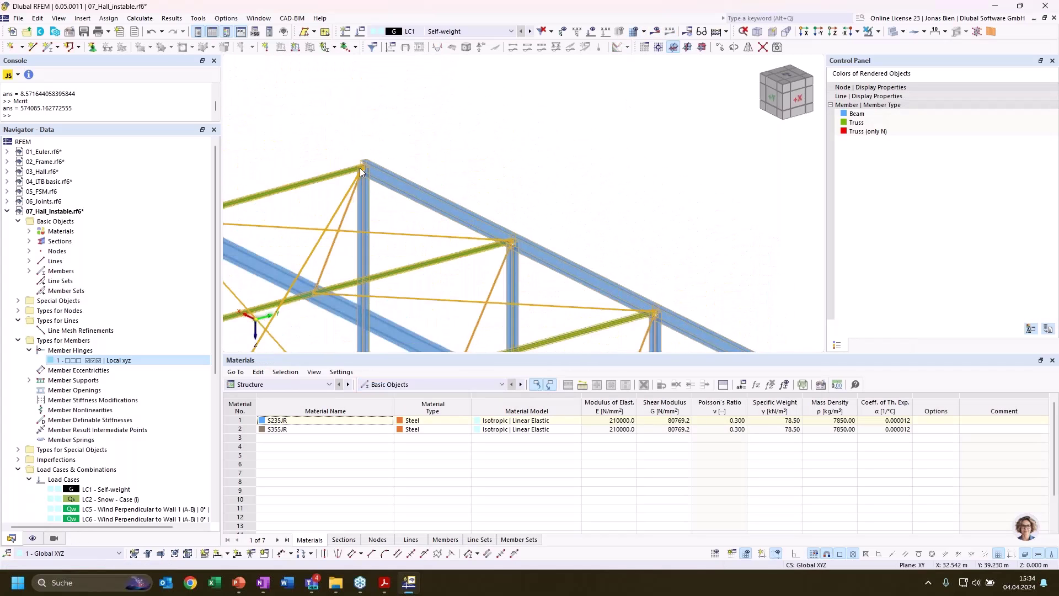
pyautogui.scroll(3, 371, 161)
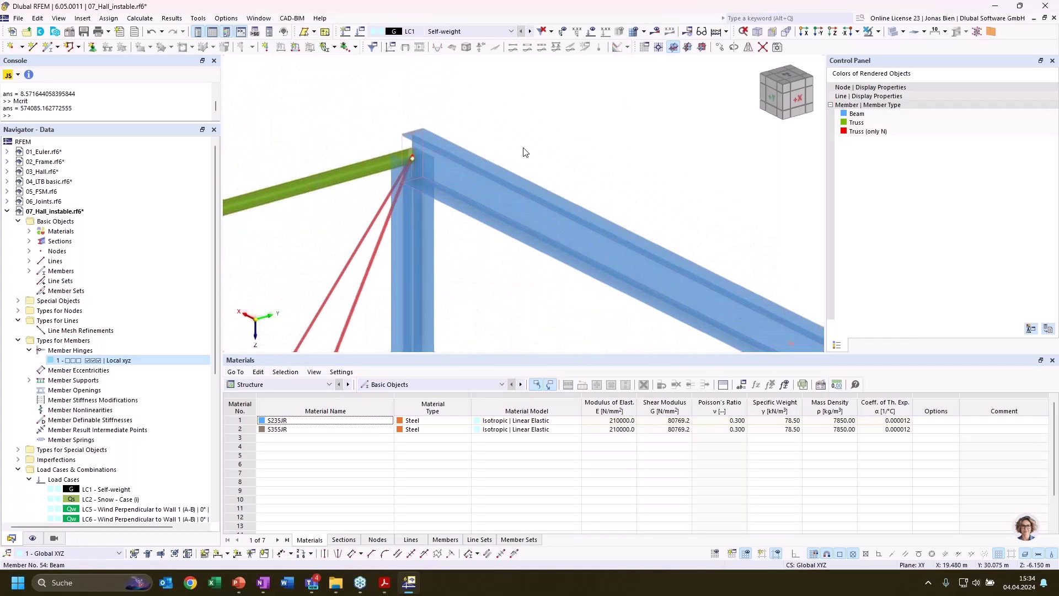
# - Remove the member hinges at the corner column tops of the opposite gable on axis 1
pyautogui.scroll(-10, 525, 154)
pyautogui.scroll(5, 534, 233)
pyautogui.scroll(-5, 576, 255)
pyautogui.scroll(4, 333, 143)
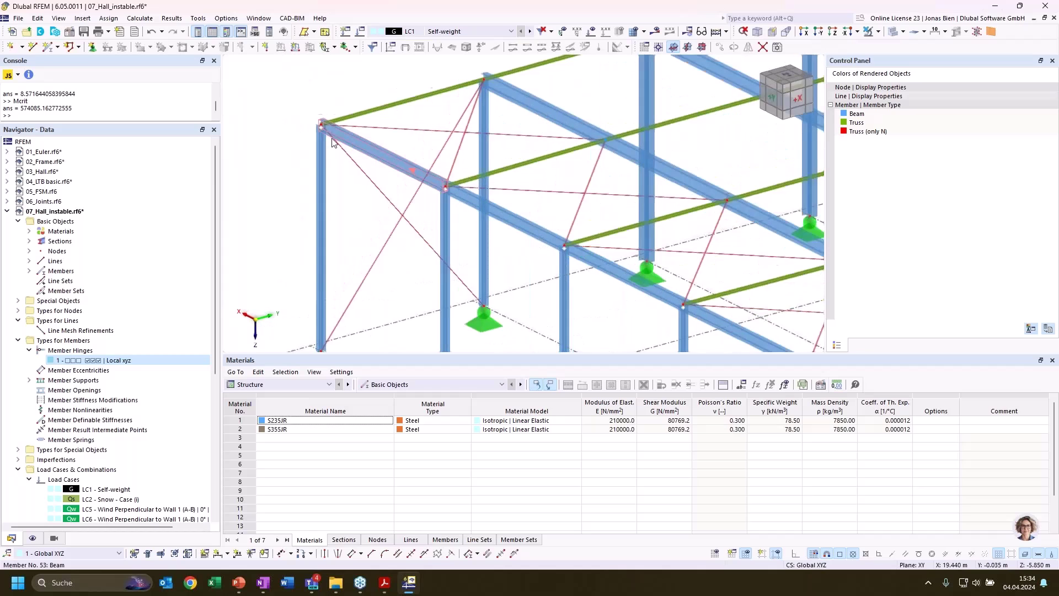
pyautogui.scroll(1, 333, 142)
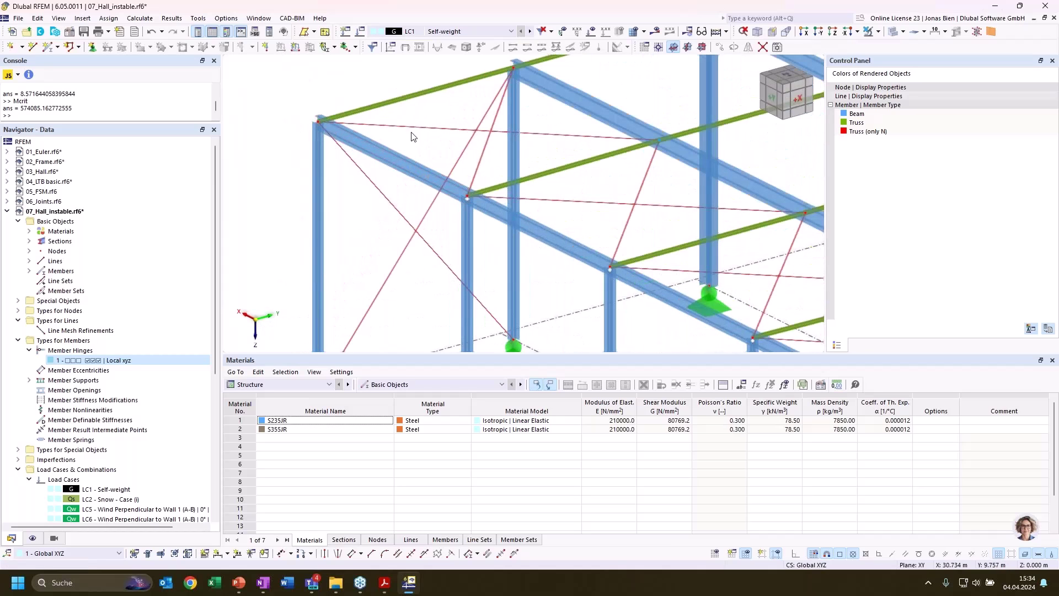
# - Recalculate LC1 with the corner hinges removed and view the global deformations of the whole hall
pyautogui.scroll(-5, 413, 137)
pyautogui.moveTo(587, 170); pyautogui.dragTo(473, 212, button='middle')
pyautogui.click(655, 30)
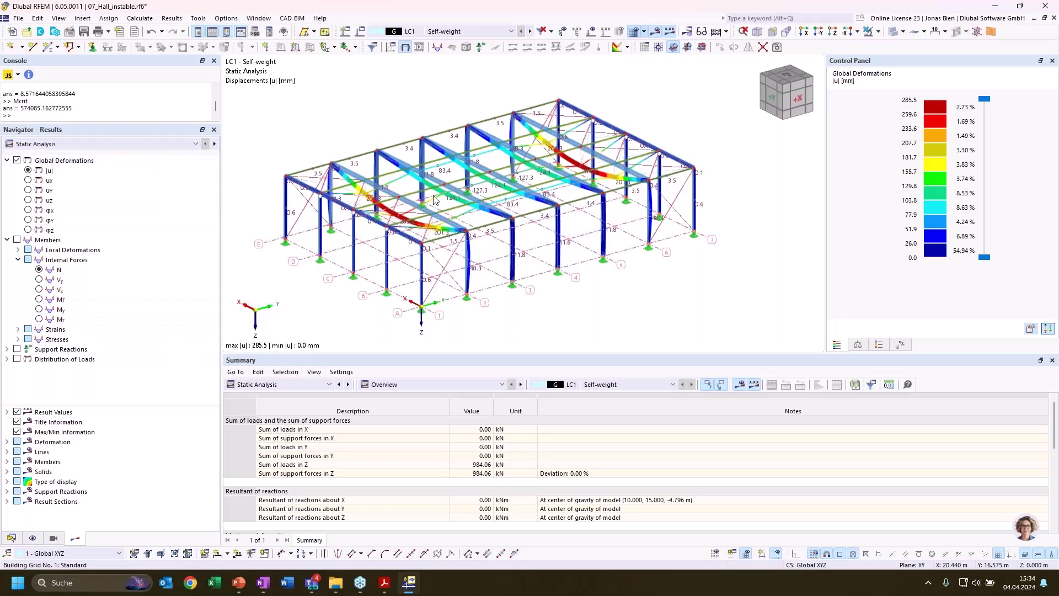
pyautogui.moveTo(624, 317); pyautogui.dragTo(669, 332, button='middle')
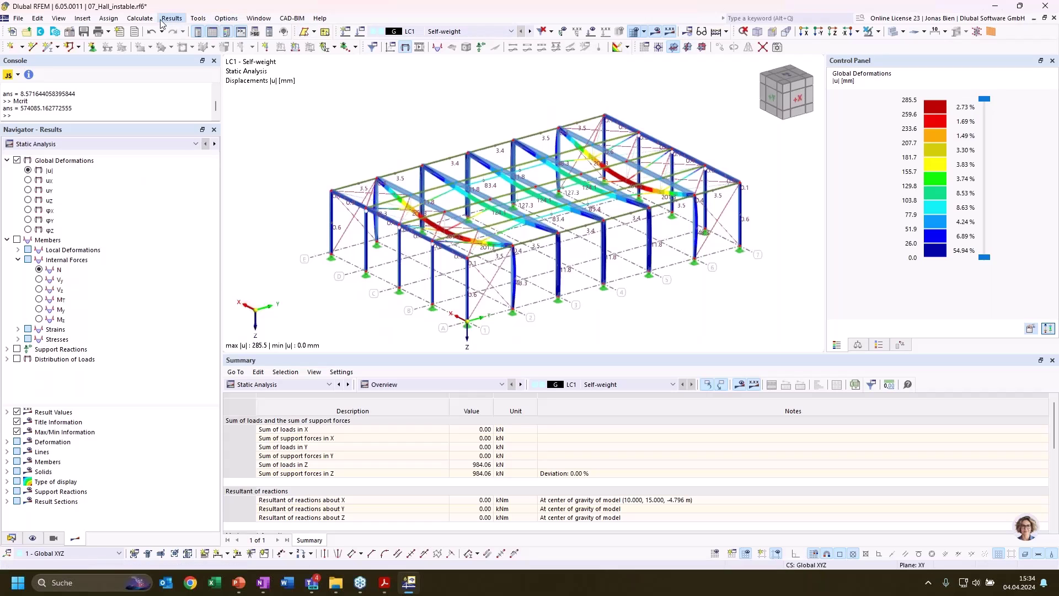
# - Calculate all load cases and load combinations of the hall model
pyautogui.click(140, 19)
pyautogui.click(160, 43)
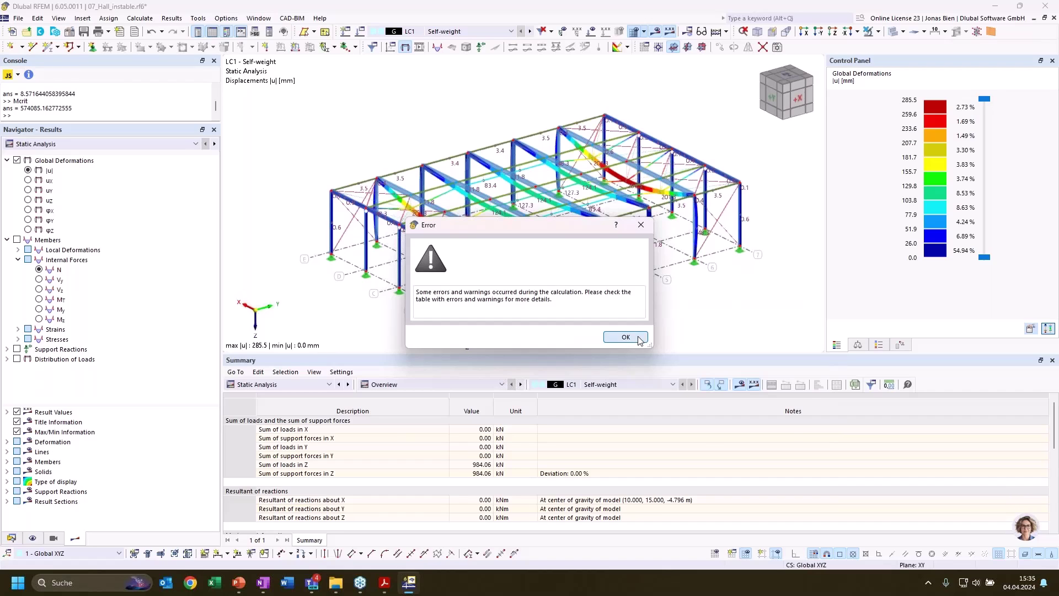
pyautogui.click(625, 338)
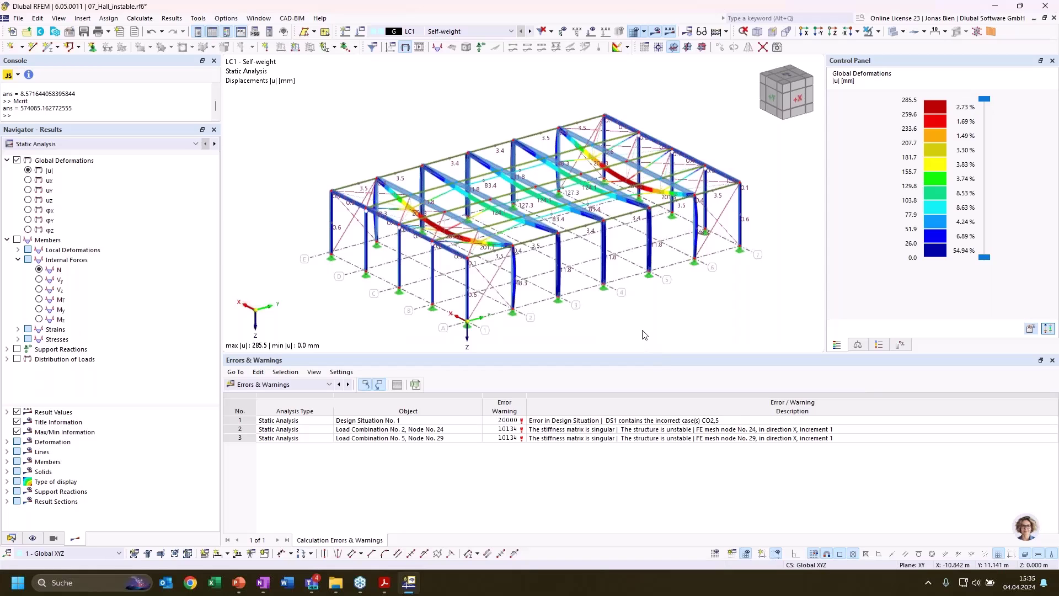
# - Locate in the model the nodes referenced by the calculation errors of load combinations 2 and 5
pyautogui.click(441, 433)
pyautogui.press('Down')
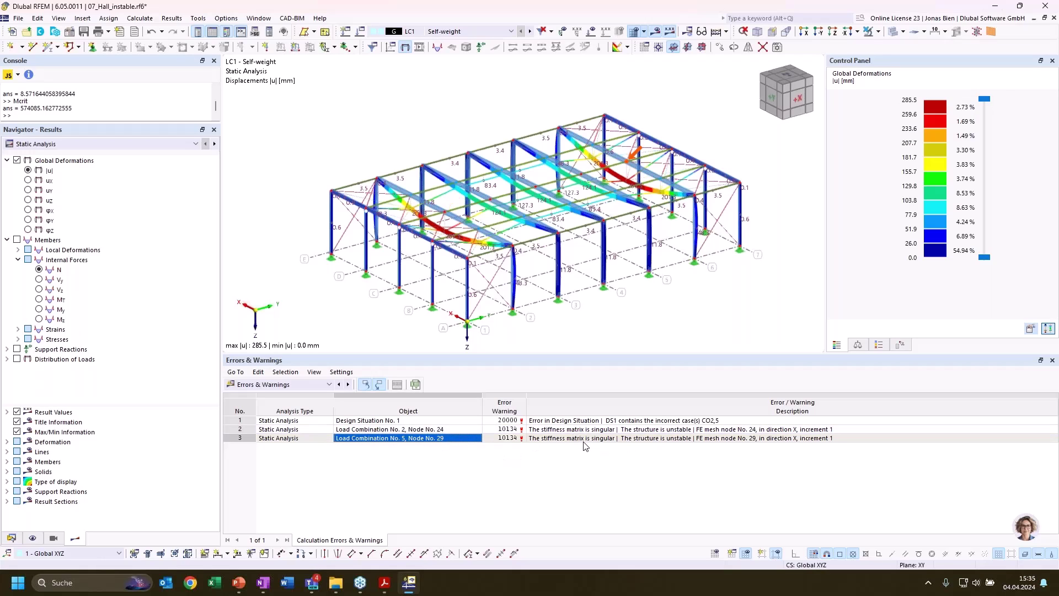
pyautogui.click(605, 438)
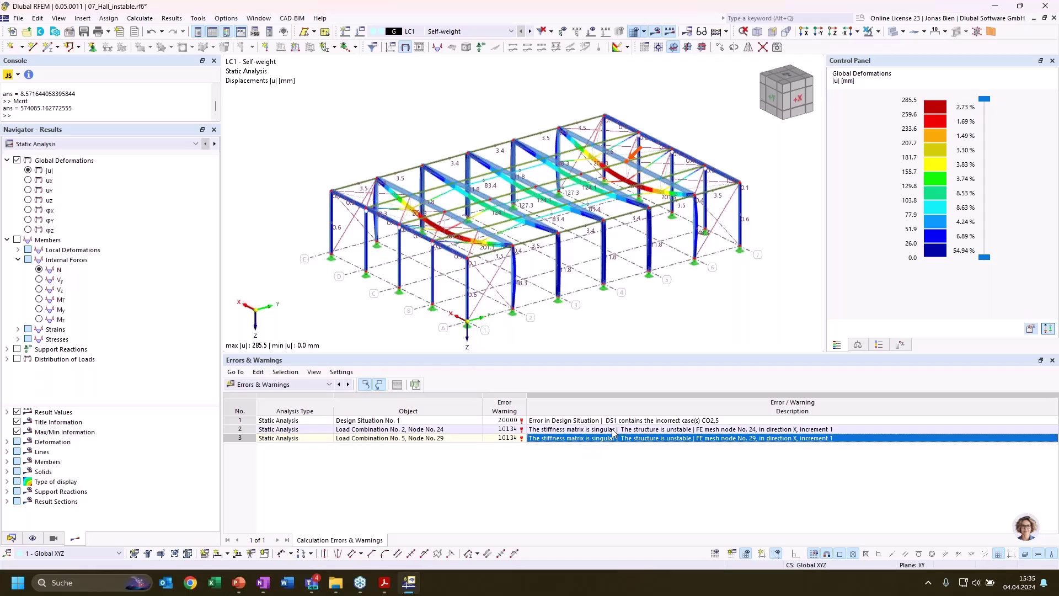
pyautogui.click(613, 430)
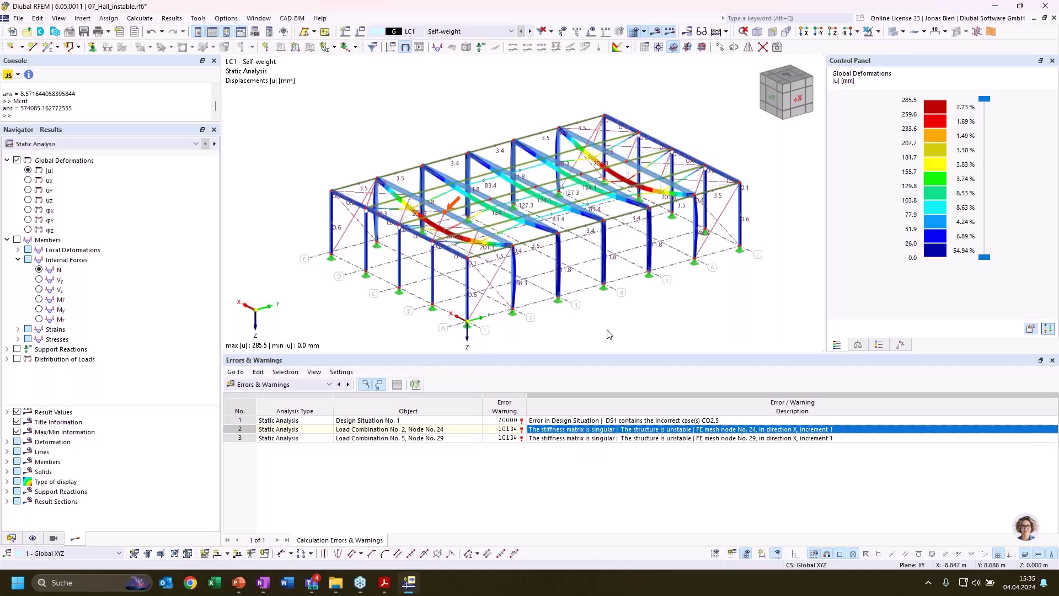
# - Locate the load combination 5 error at node 29 in the model and open load combination CO5 for editing
pyautogui.scroll(-2, 650, 332)
pyautogui.scroll(2, 642, 312)
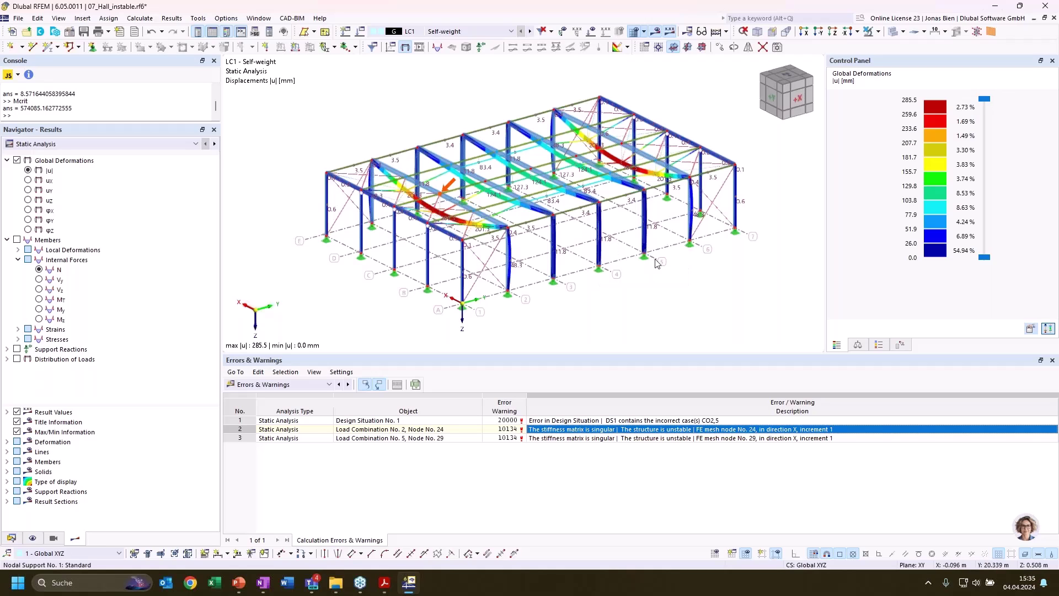
pyautogui.moveTo(646, 309)
pyautogui.keyDown('ctrl'); pyautogui.mouseDown(button='middle')
pyautogui.moveTo(662, 313)
pyautogui.moveTo(658, 300)
pyautogui.mouseUp(button='middle'); pyautogui.keyUp('ctrl')
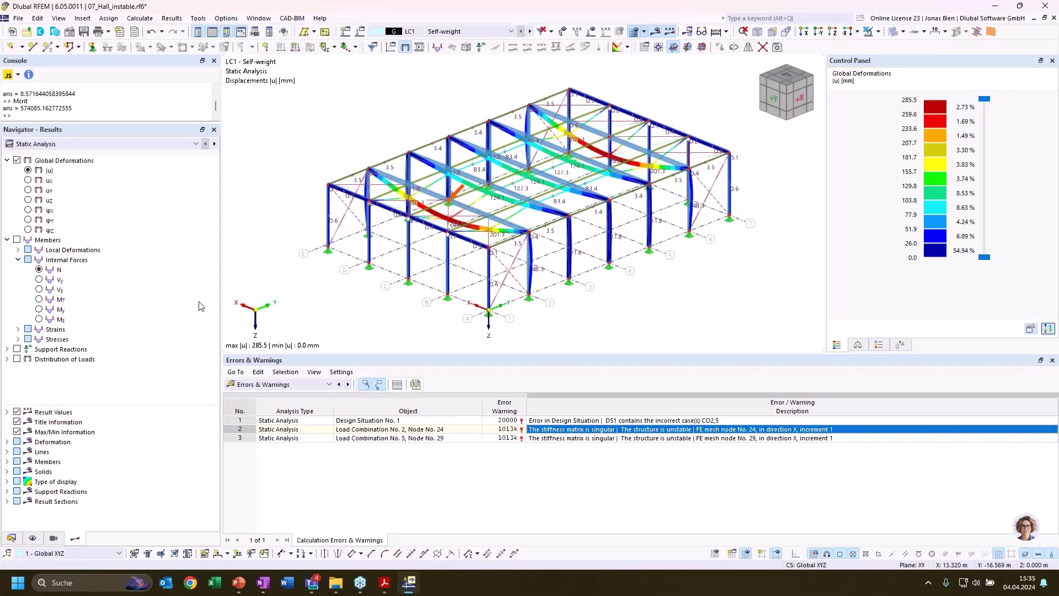
pyautogui.click(11, 538)
pyautogui.scroll(-3, 91, 414)
pyautogui.scroll(-5, 91, 414)
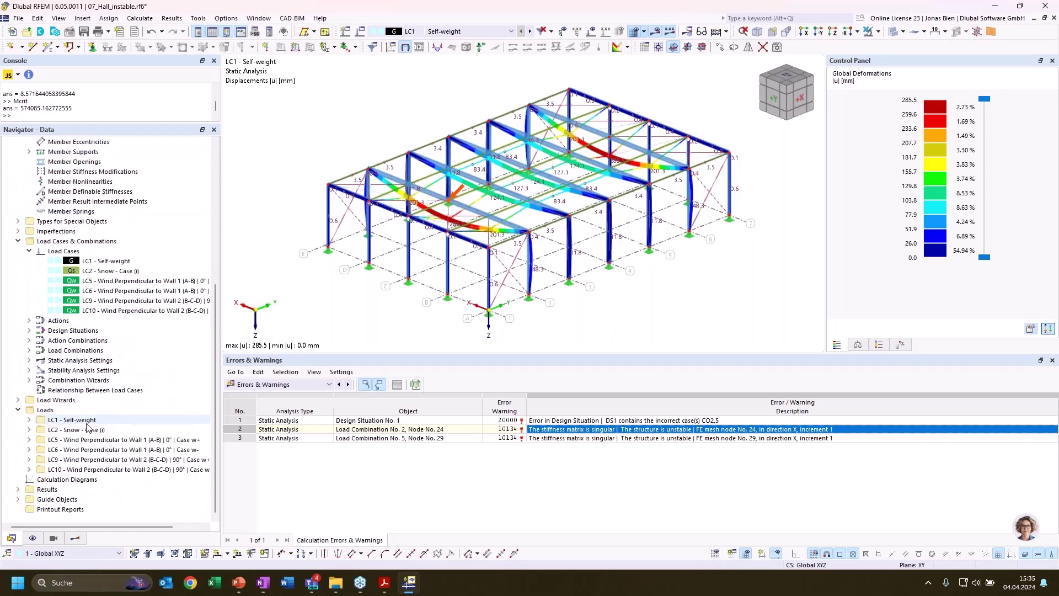
pyautogui.click(29, 351)
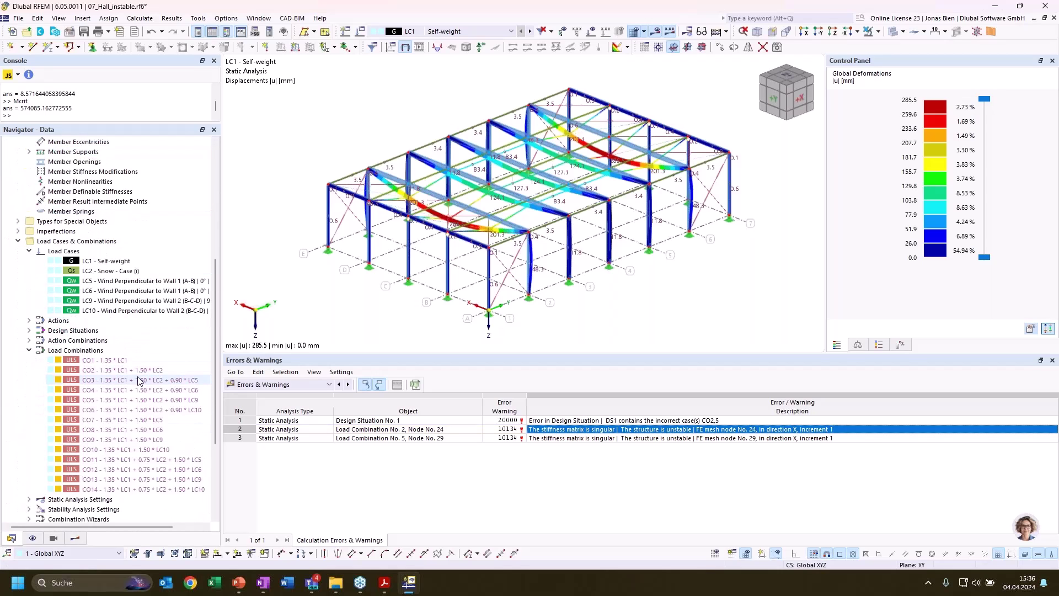
pyautogui.click(568, 439)
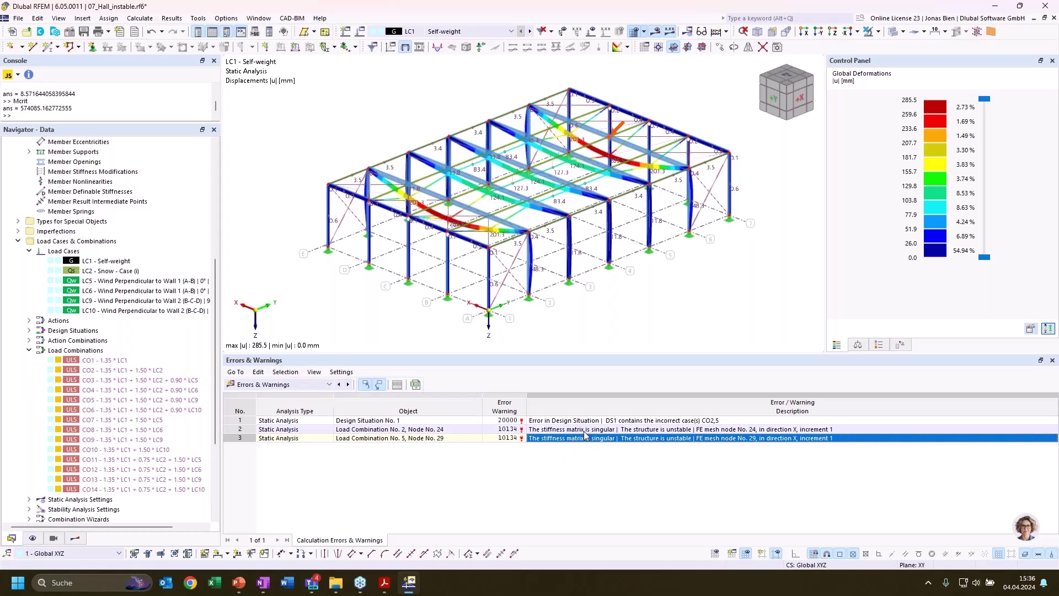
pyautogui.click(131, 400)
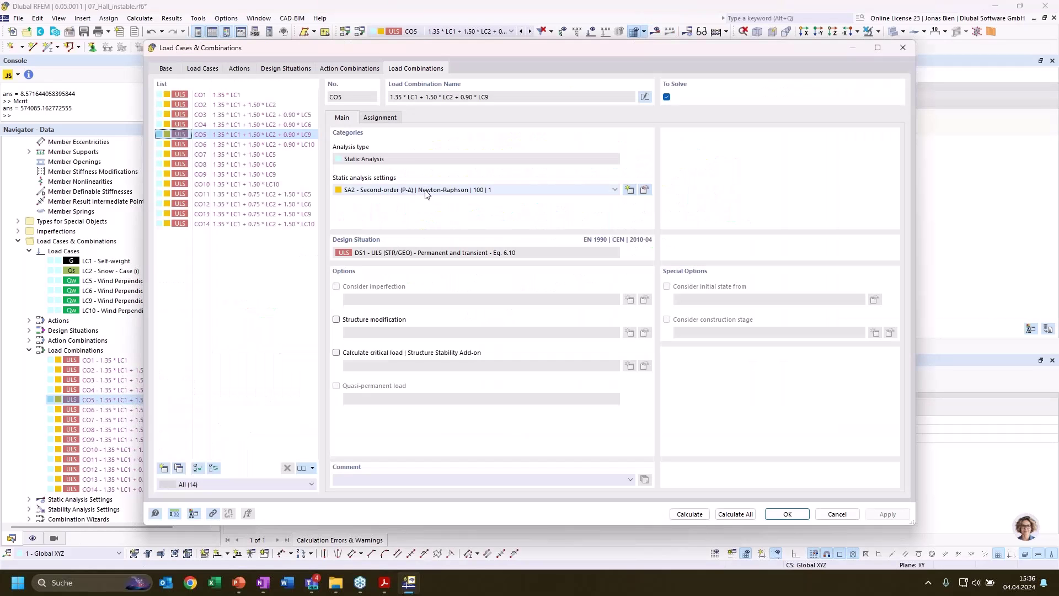
# - Set CO5 to geometrically linear analysis (SA1), enable its critical load calculation with stability settings ST2, and calculate it
pyautogui.click(425, 193)
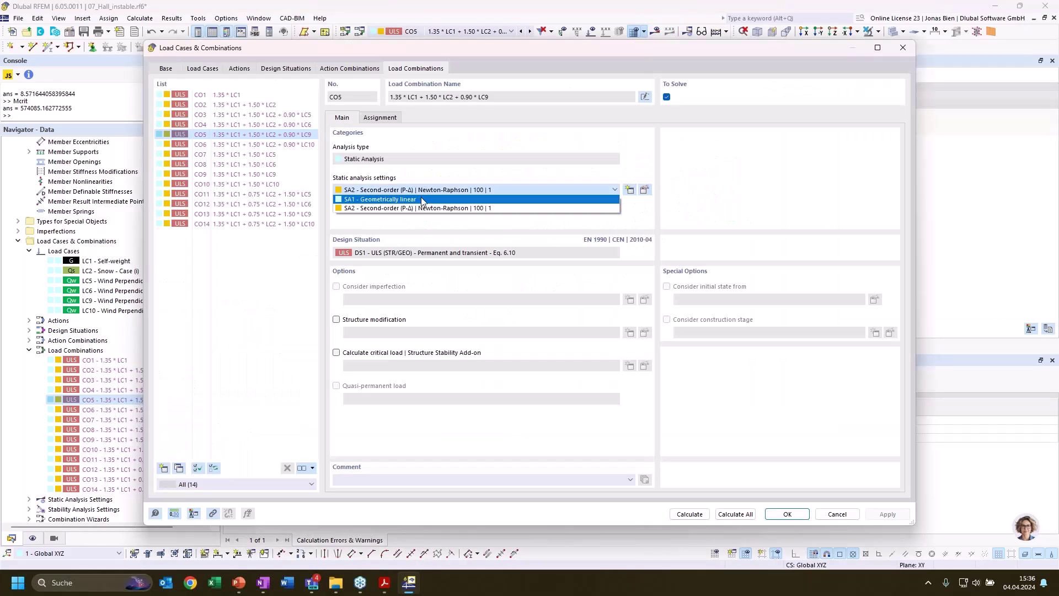
pyautogui.click(421, 199)
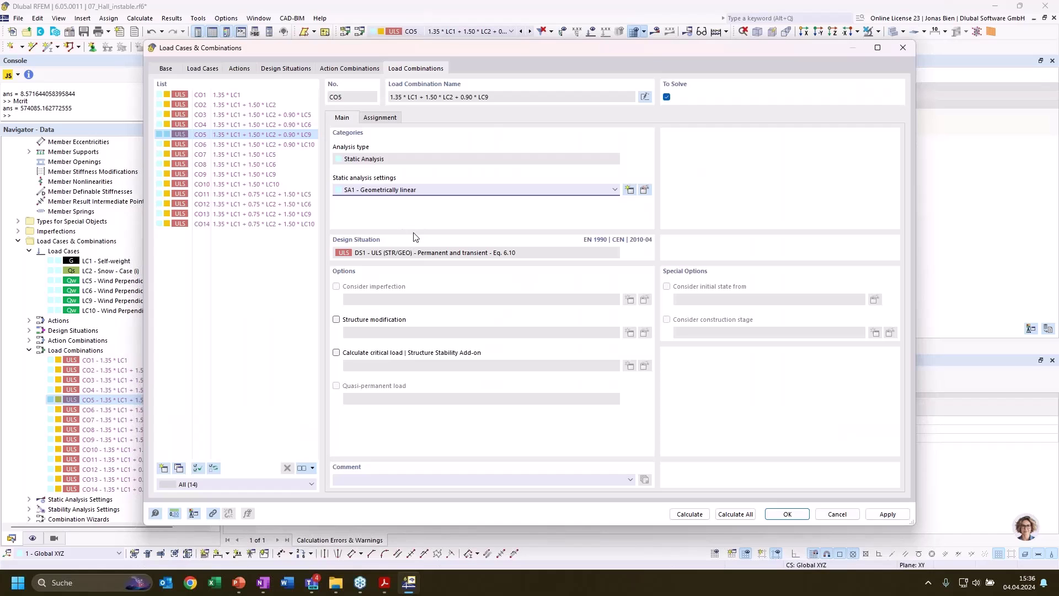
pyautogui.click(388, 351)
pyautogui.click(432, 367)
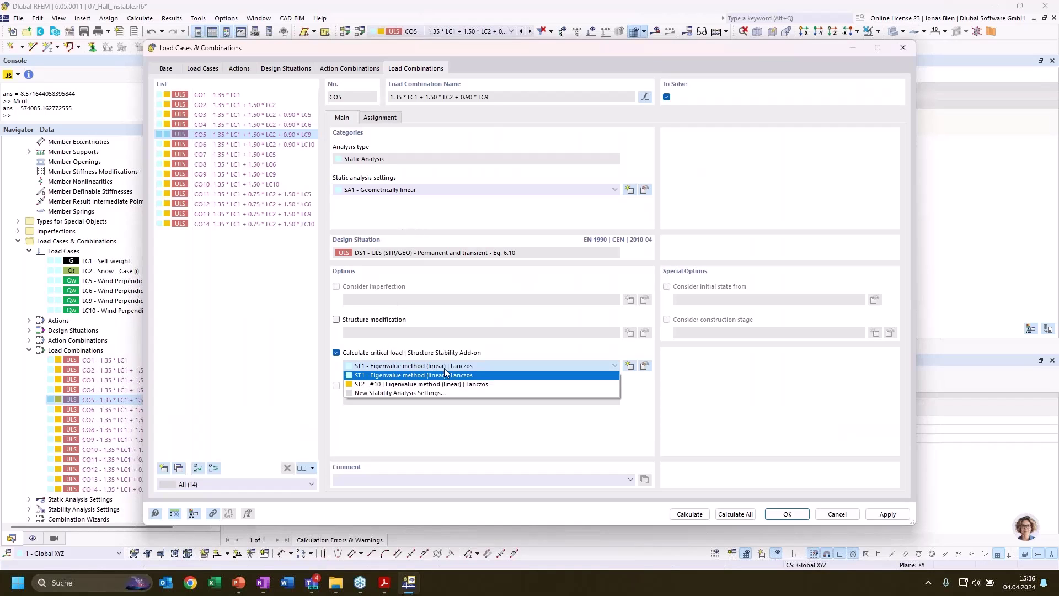
pyautogui.click(448, 386)
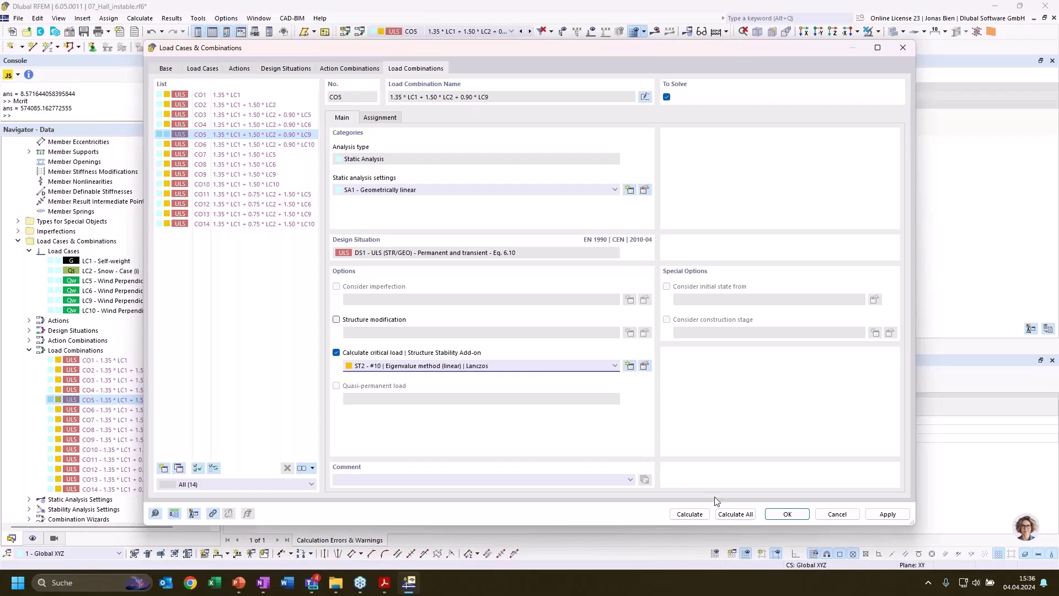
pyautogui.click(700, 517)
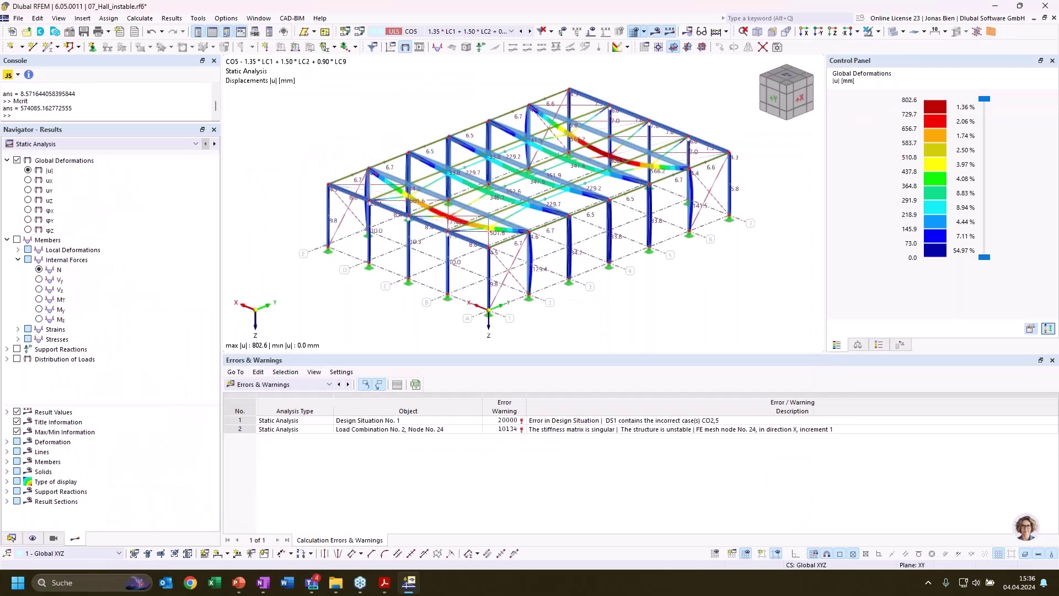
# - Show the critical load factors of CO5 and display mode shape 1 as normalized displacements |u|
pyautogui.click(306, 385)
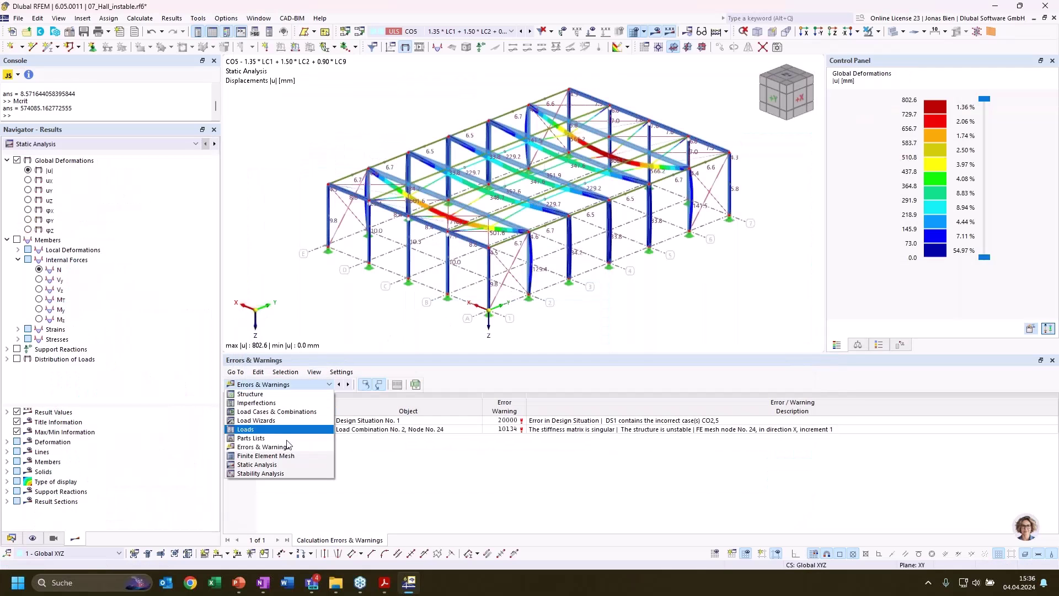
pyautogui.click(274, 474)
pyautogui.click(400, 384)
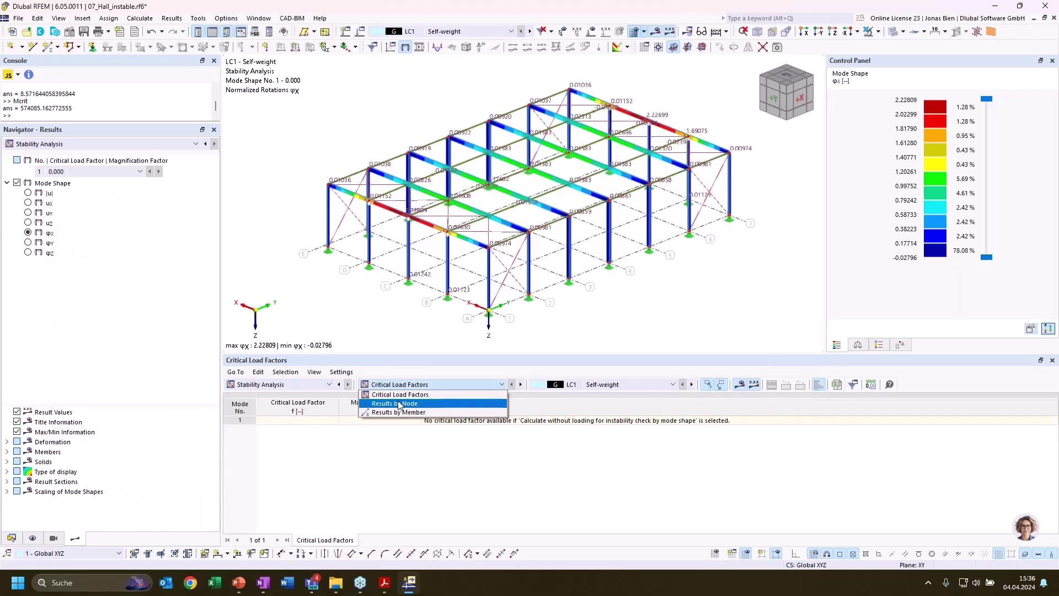
pyautogui.click(401, 395)
pyautogui.click(593, 385)
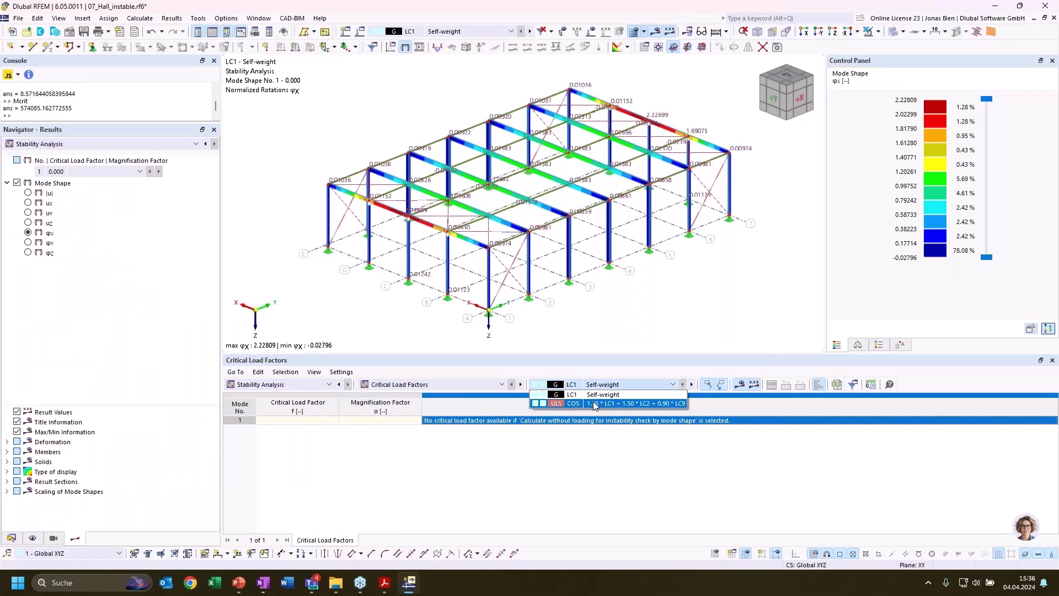
pyautogui.click(574, 403)
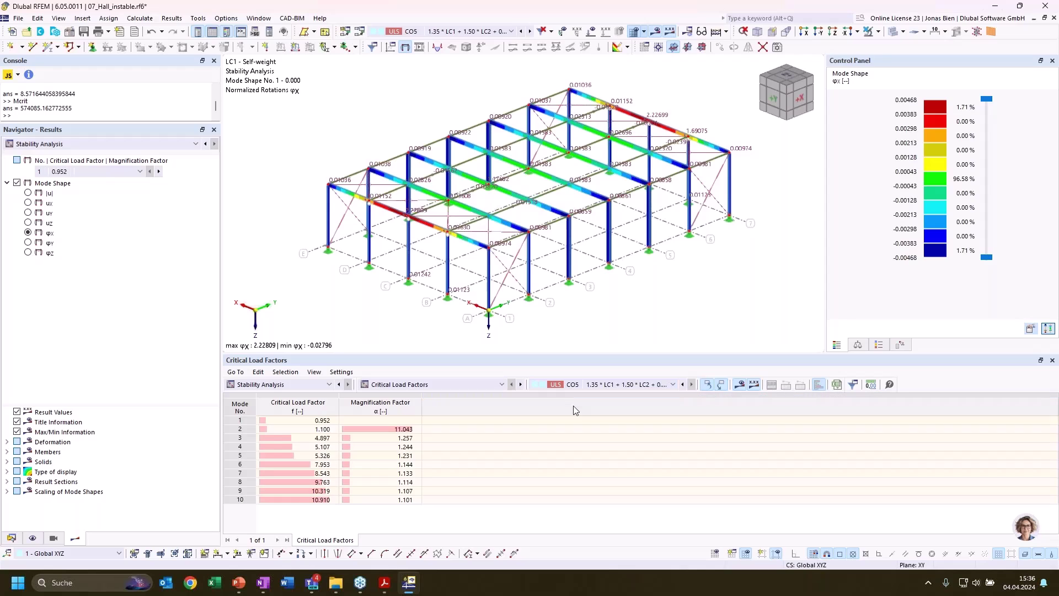
pyautogui.click(319, 422)
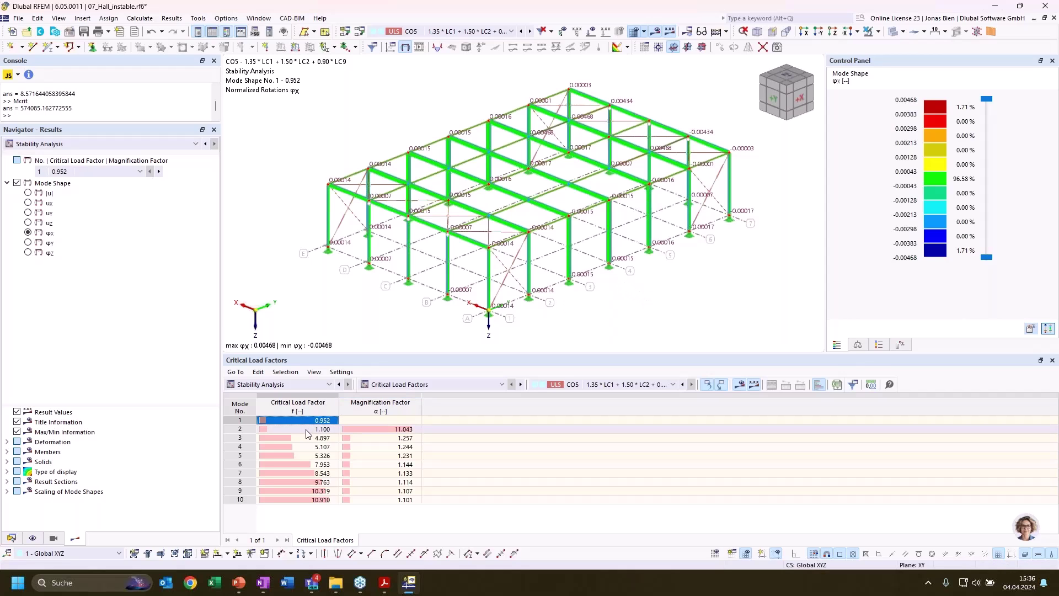
pyautogui.click(27, 193)
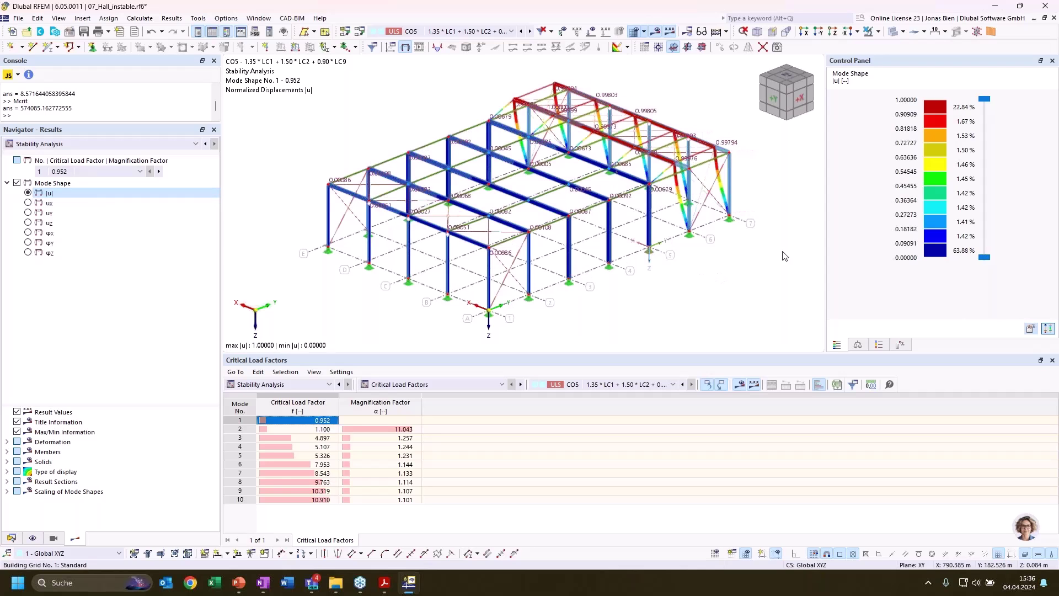
# - Examine the deformed columns, beams and bracing in the end bay between axes 6 and 7 in mode shape 1
pyautogui.keyDown('ctrl'); pyautogui.moveTo(765, 167); pyautogui.dragTo(792, 179, button='middle'); pyautogui.keyUp('ctrl')
pyautogui.scroll(1, 745, 255)
pyautogui.scroll(3, 750, 254)
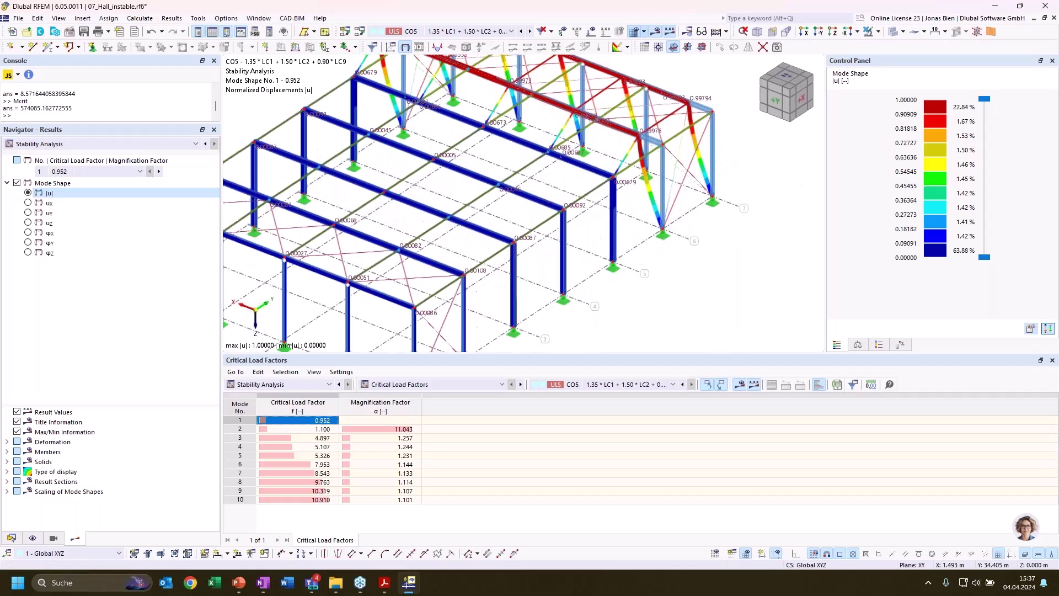
pyautogui.scroll(2, 708, 296)
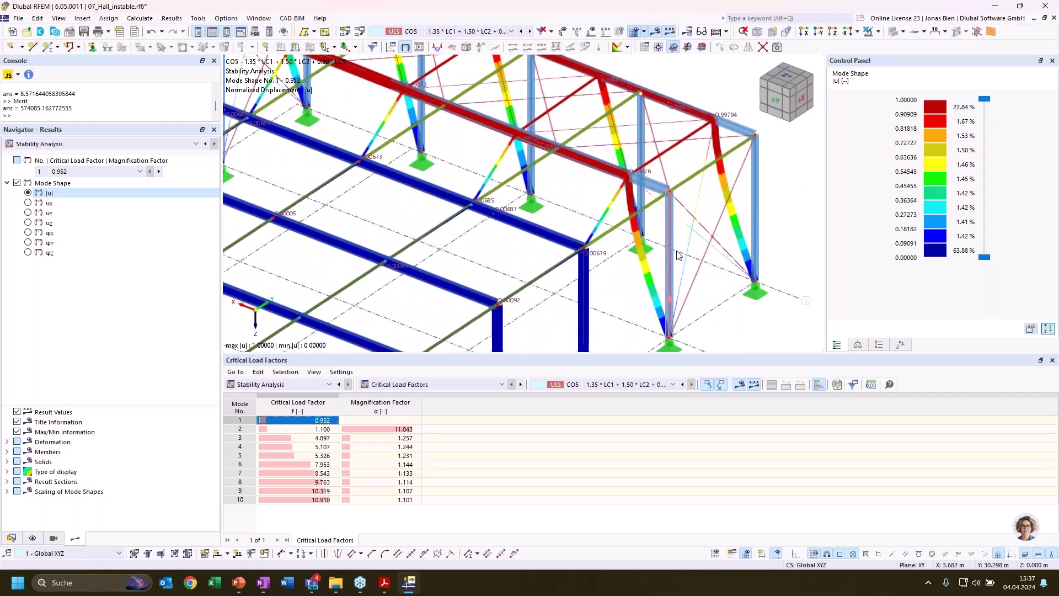
pyautogui.scroll(1, 757, 234)
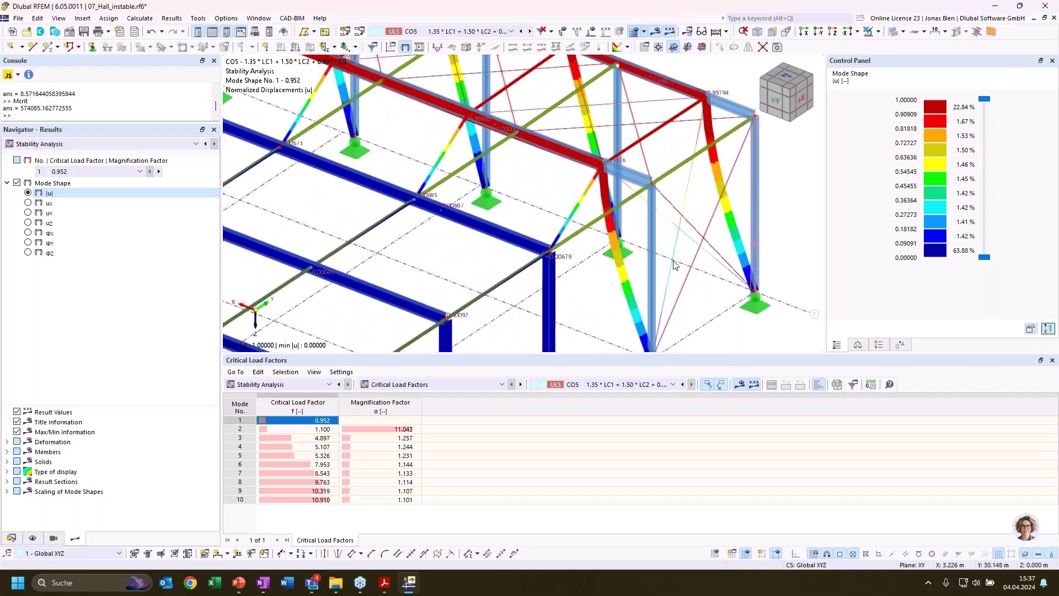
pyautogui.scroll(2, 676, 345)
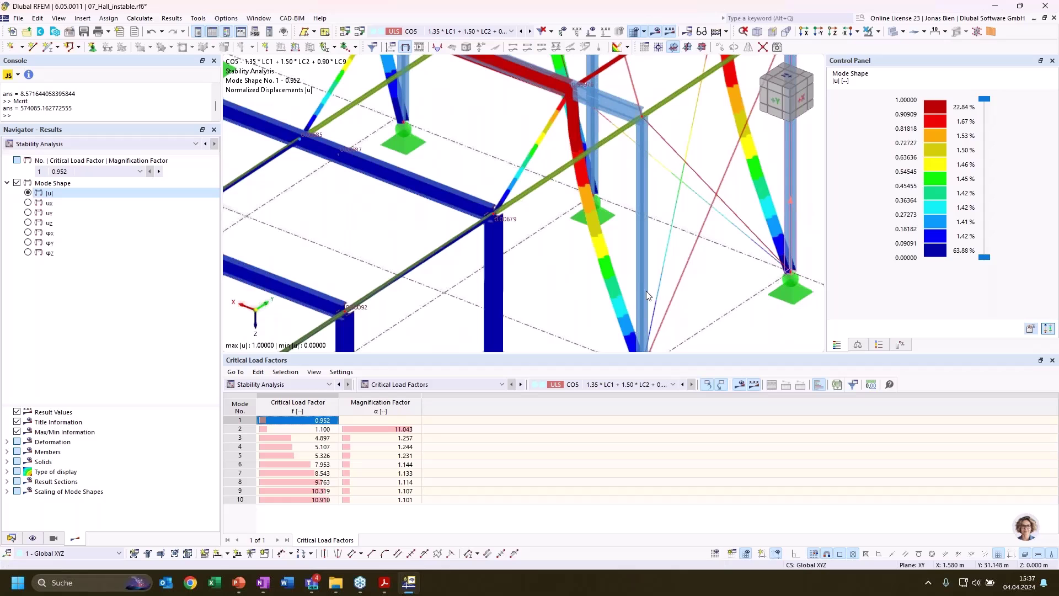
pyautogui.scroll(-3, 637, 293)
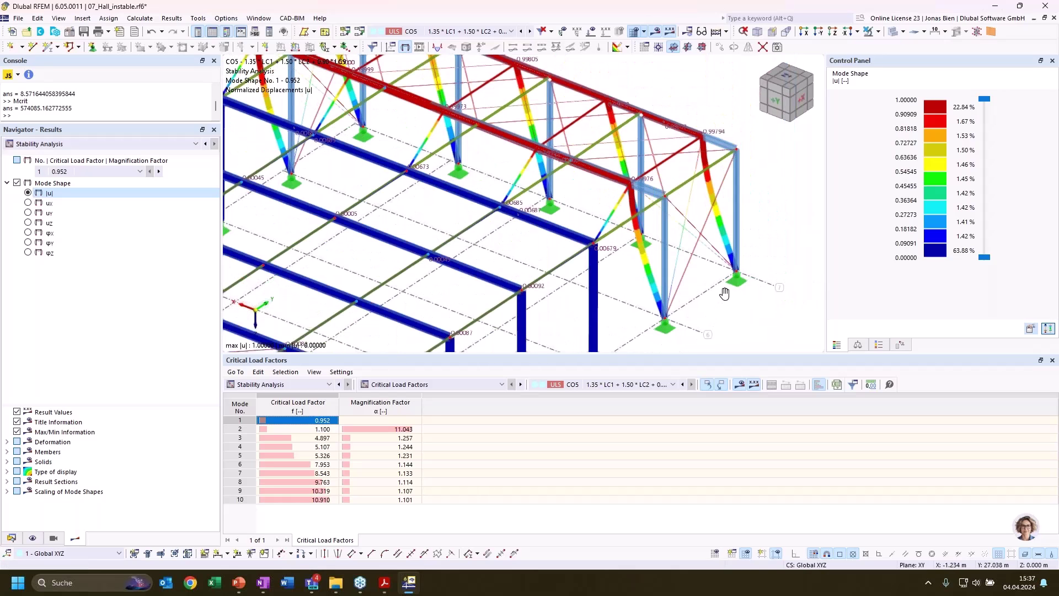
pyautogui.scroll(-2, 735, 298)
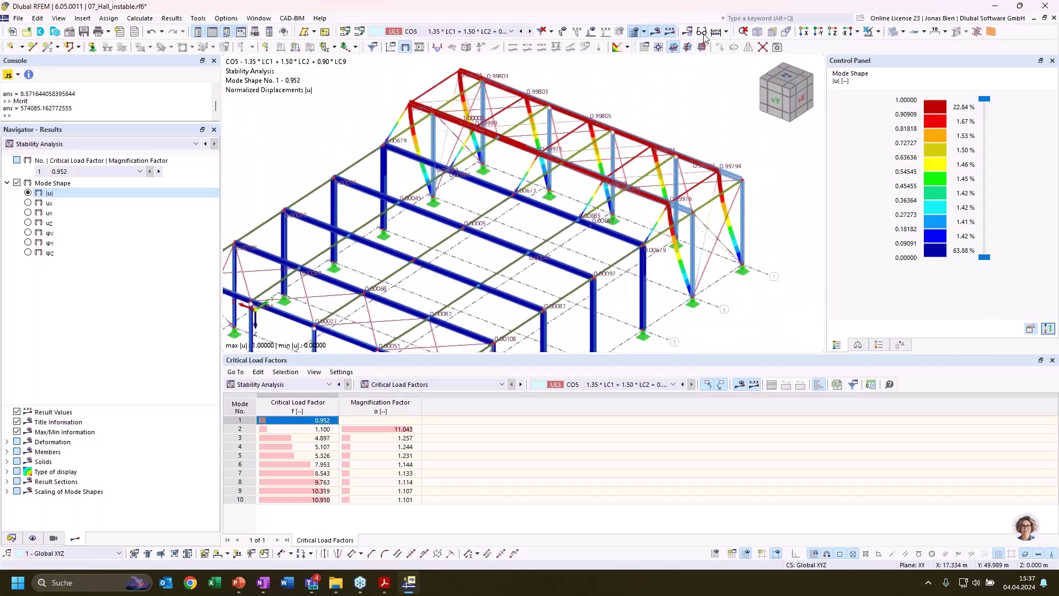
# - With results hidden, replace the slimmer frame columns on axes 6 and 2 with copies of the columns from axes 5 and 3
pyautogui.click(655, 33)
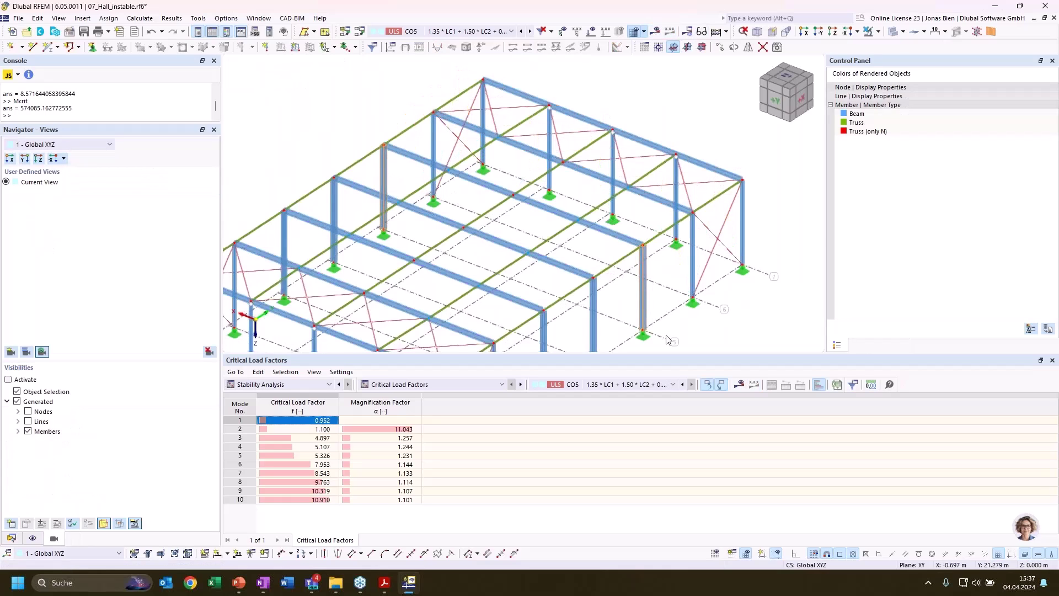
pyautogui.keyDown('ctrl'); pyautogui.moveTo(693, 298); pyautogui.dragTo(693, 298); pyautogui.keyUp('ctrl')
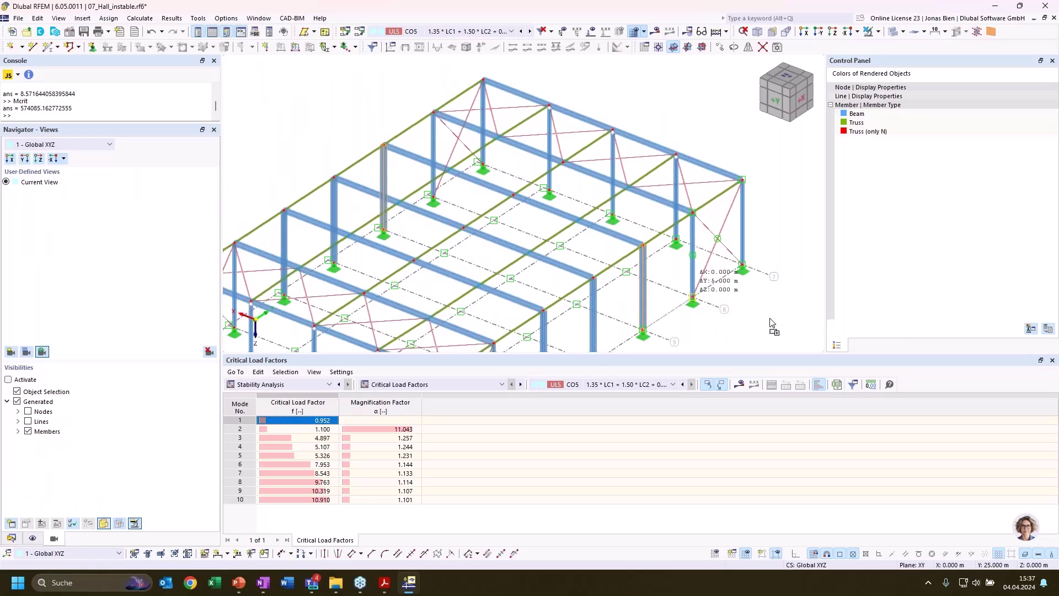
pyautogui.click(576, 337)
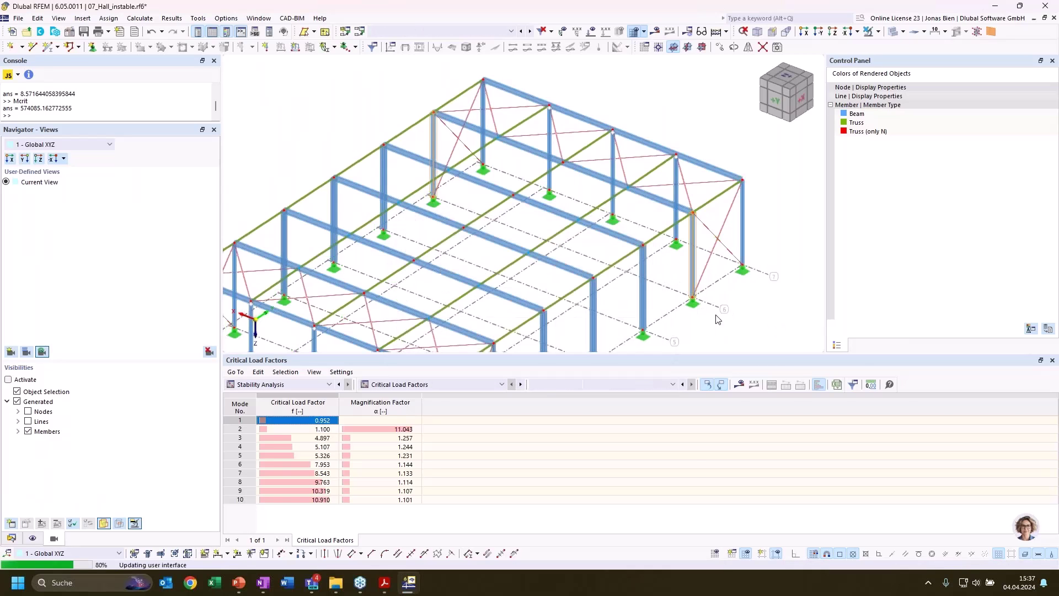
pyautogui.moveTo(681, 219); pyautogui.dragTo(809, 29, button='middle')
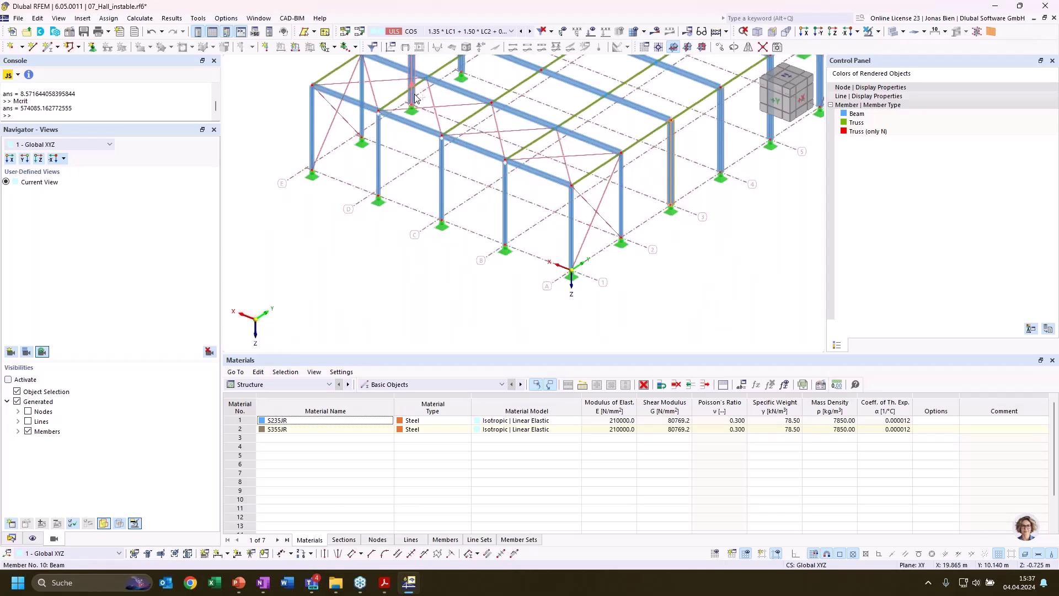
pyautogui.click(621, 242)
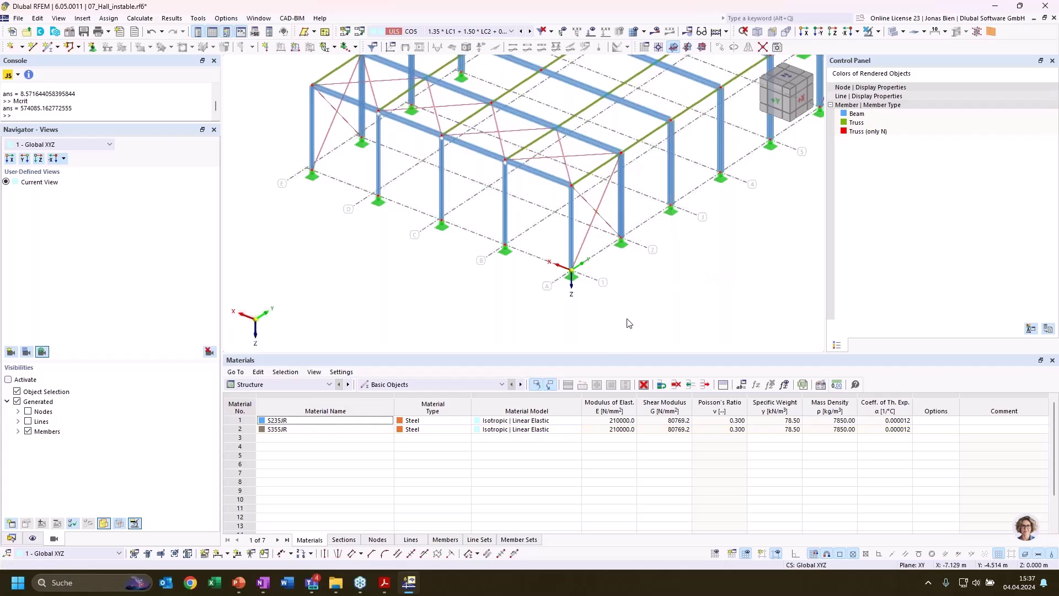
pyautogui.moveTo(791, 160); pyautogui.dragTo(699, 255, button='middle')
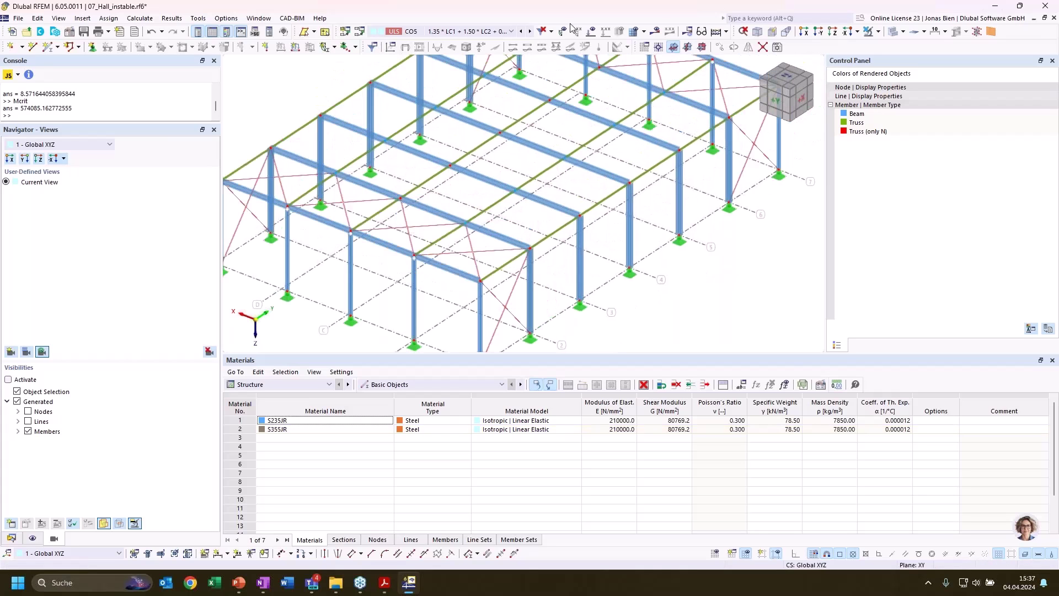
# - Recalculate CO5 with the replaced columns and view its critical load factors and mode shape 1 on the whole hall
pyautogui.click(655, 31)
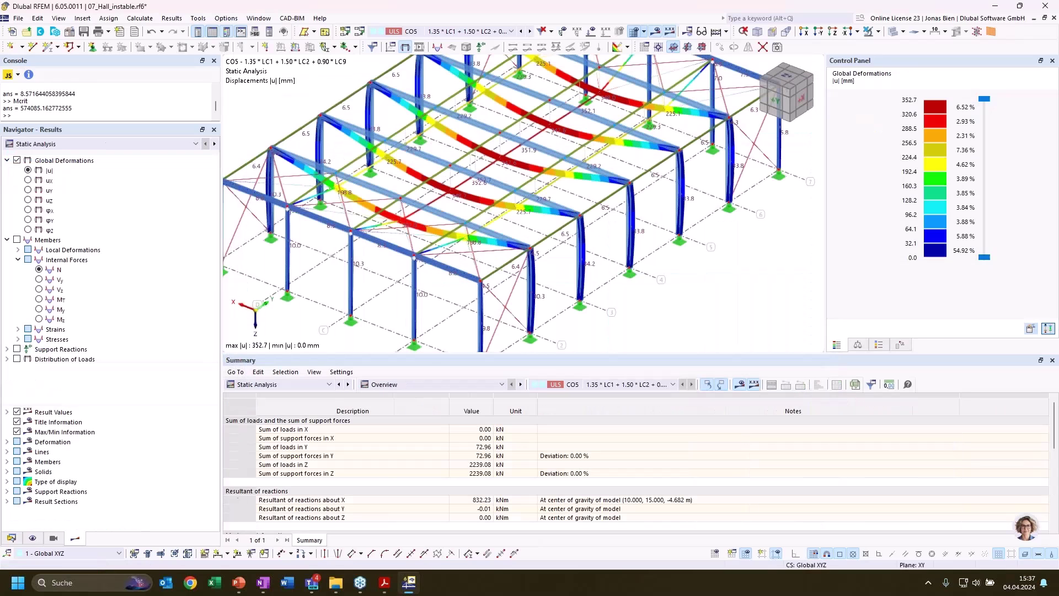
pyautogui.click(317, 388)
pyautogui.click(278, 466)
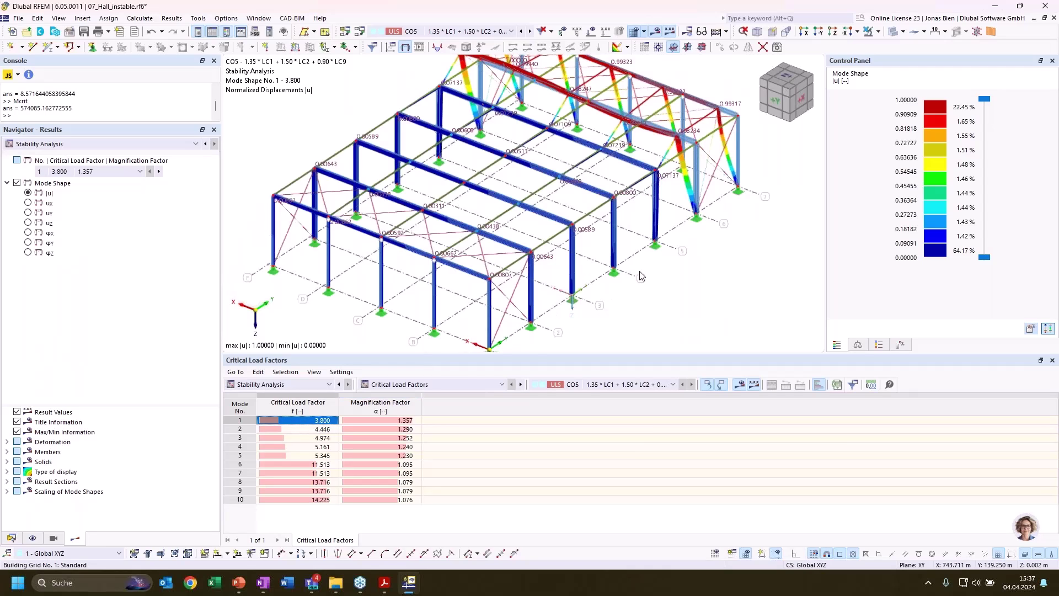
pyautogui.scroll(-2, 640, 270)
pyautogui.keyDown('ctrl'); pyautogui.moveTo(696, 278); pyautogui.dragTo(649, 280, button='middle'); pyautogui.keyUp('ctrl')
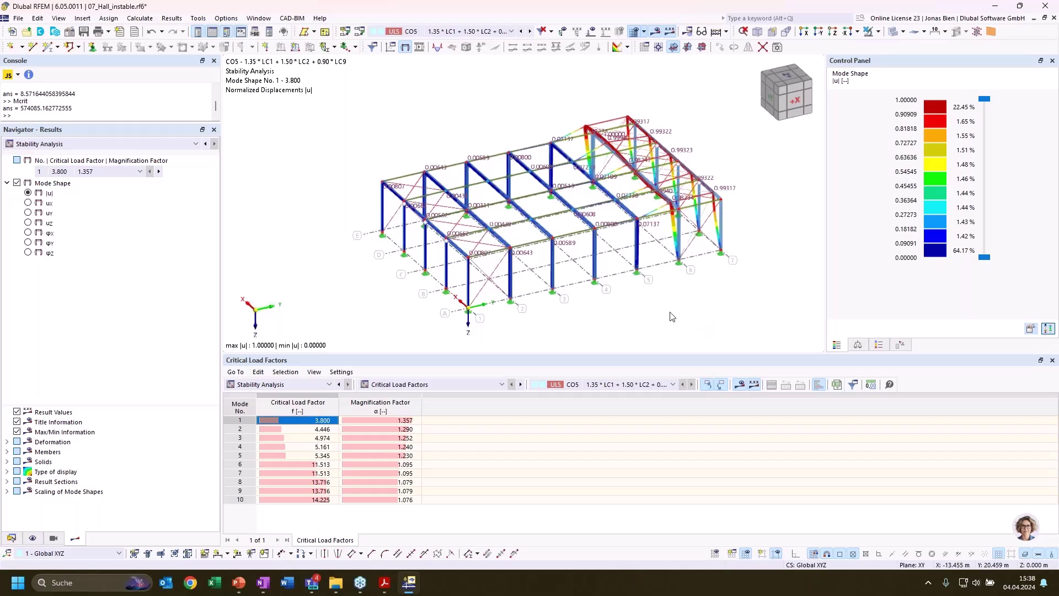
pyautogui.moveTo(651, 318); pyautogui.dragTo(692, 301, button='middle')
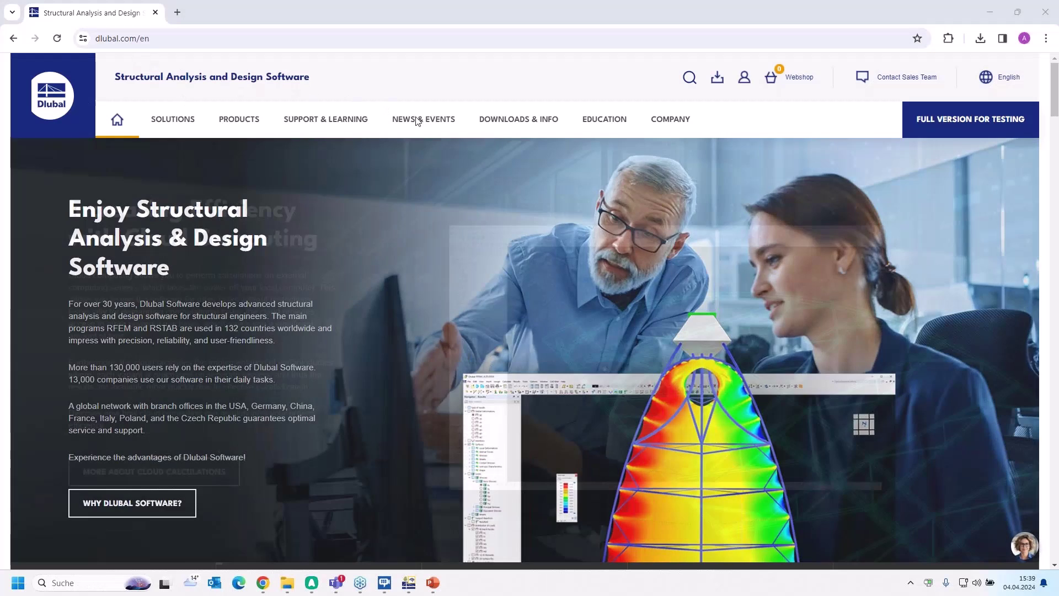
# - Open the Webinars page from the events section of the Dlubal website
pyautogui.click(424, 120)
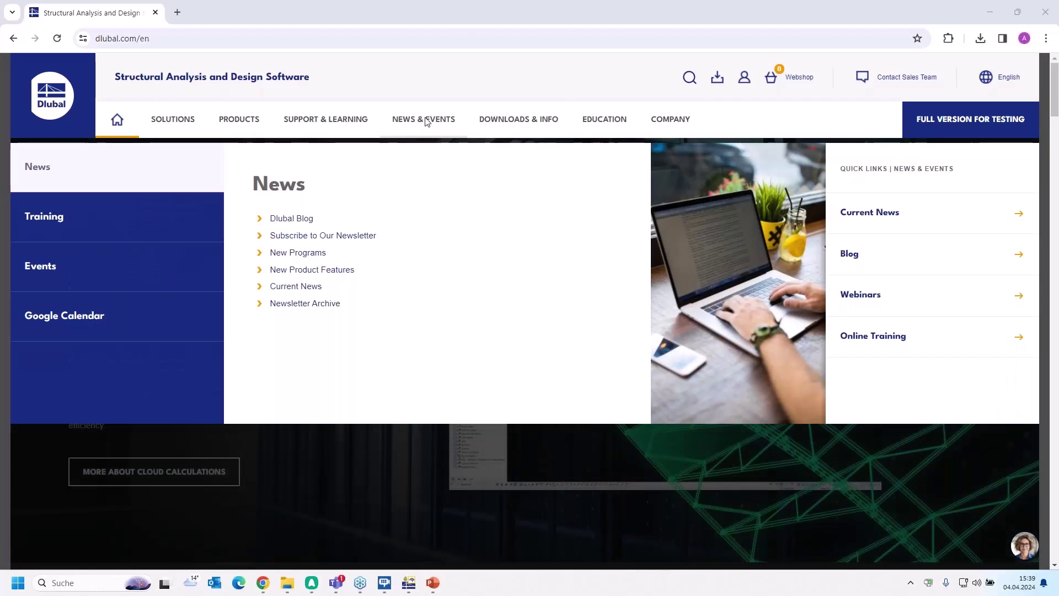
pyautogui.moveTo(83, 264)
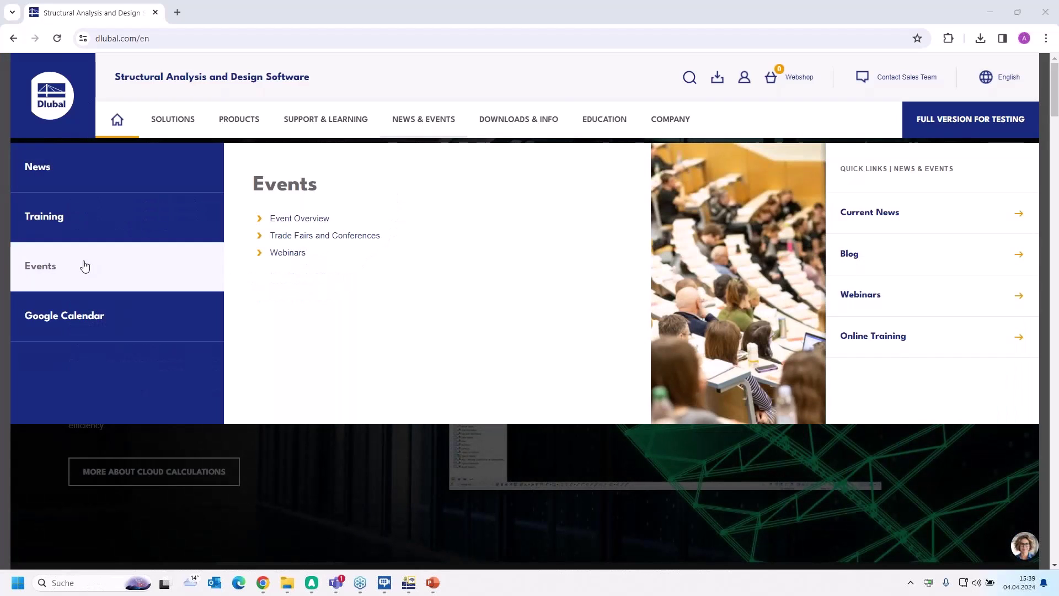
pyautogui.click(288, 253)
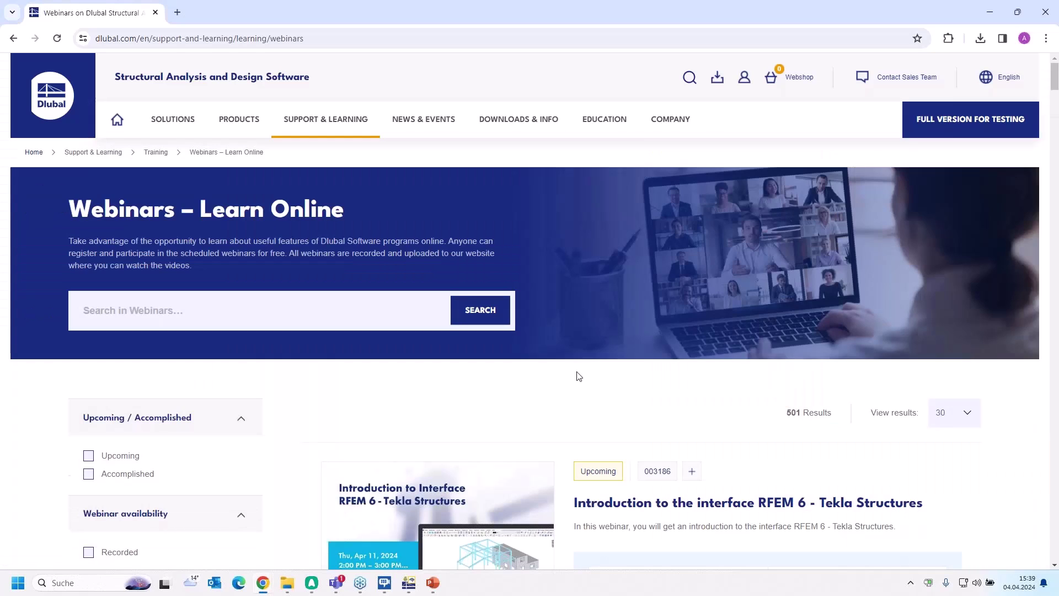
# - Look through the upcoming webinars, their dates and languages, down to the first accomplished ones
pyautogui.scroll(-3, 577, 374)
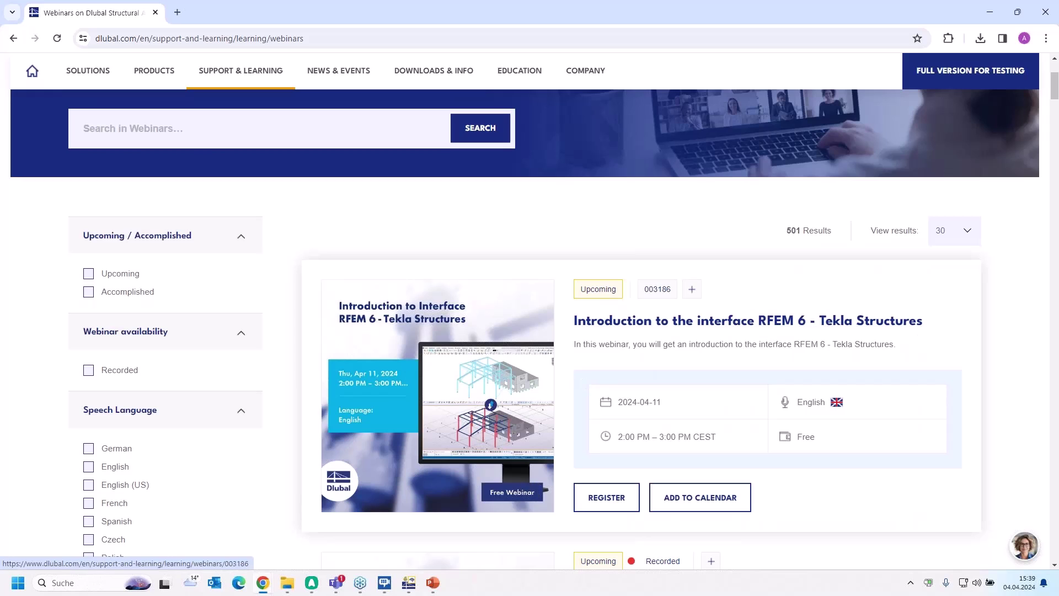
pyautogui.scroll(-1, 807, 337)
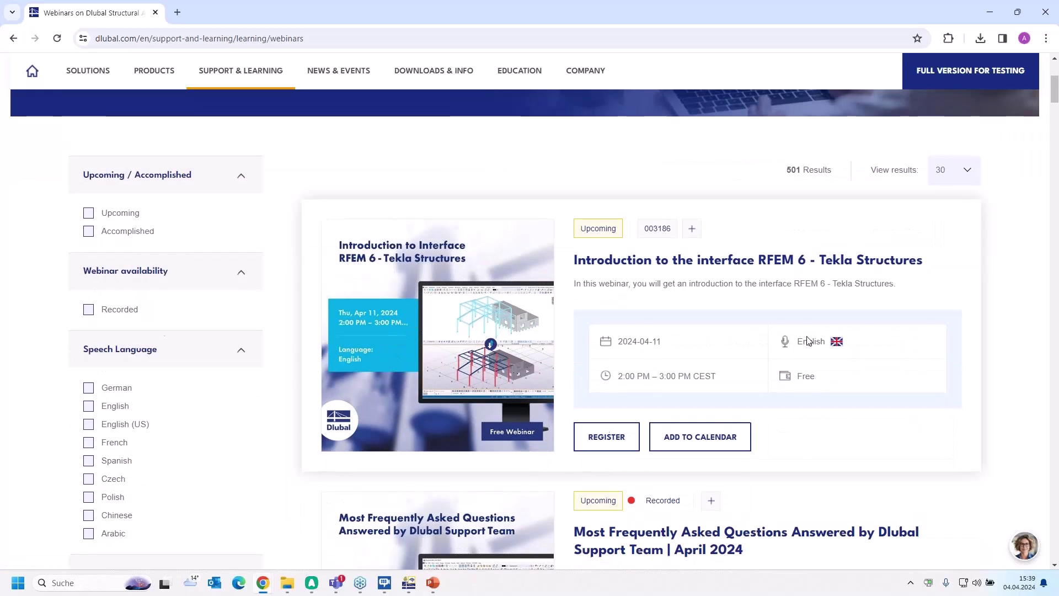
pyautogui.scroll(-5, 869, 277)
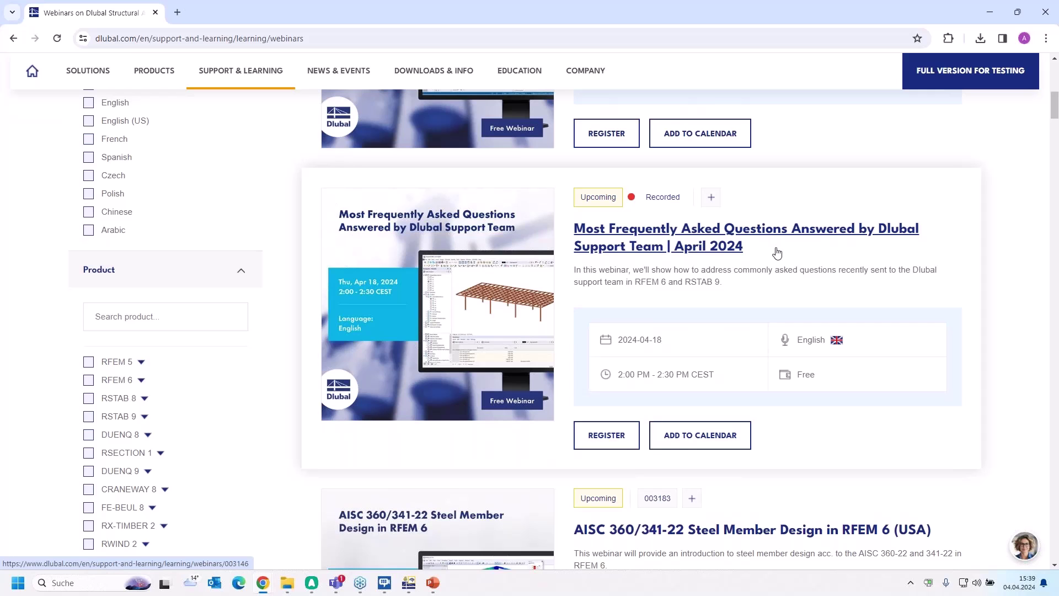
pyautogui.scroll(-5, 770, 255)
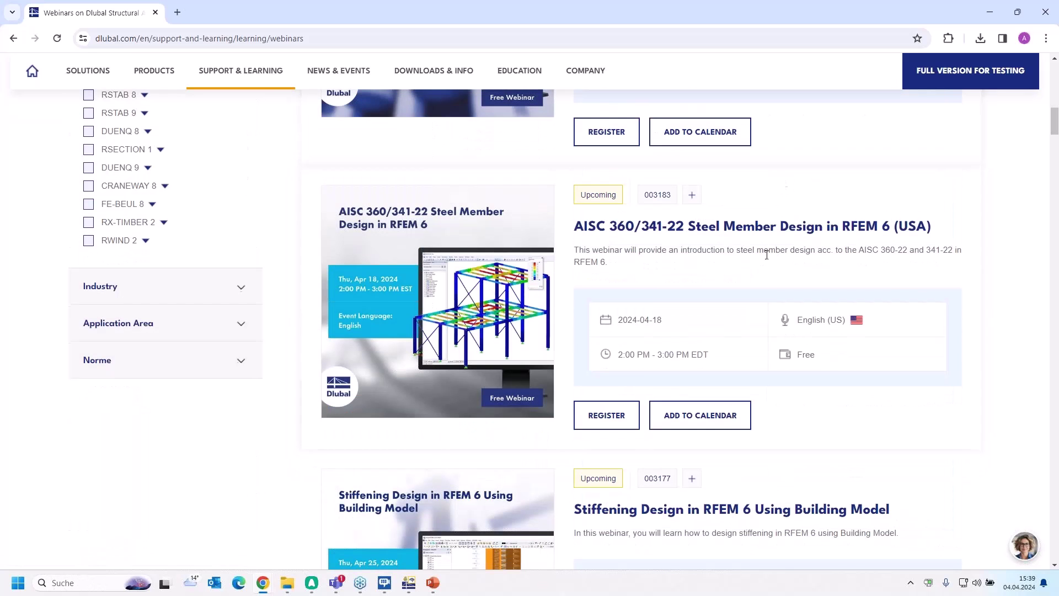
pyautogui.scroll(1, 714, 273)
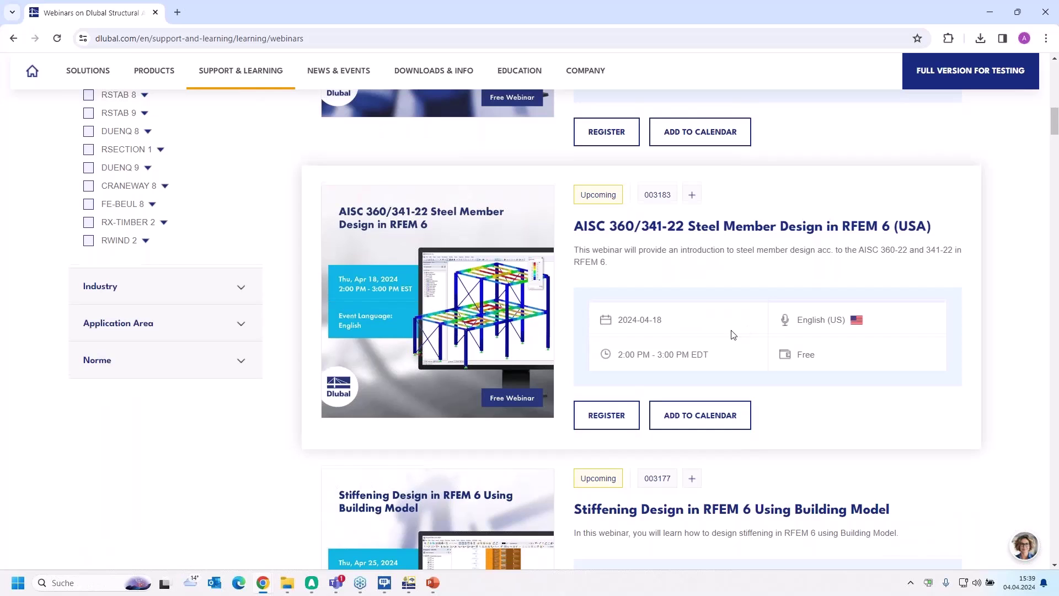
pyautogui.scroll(-4, 732, 335)
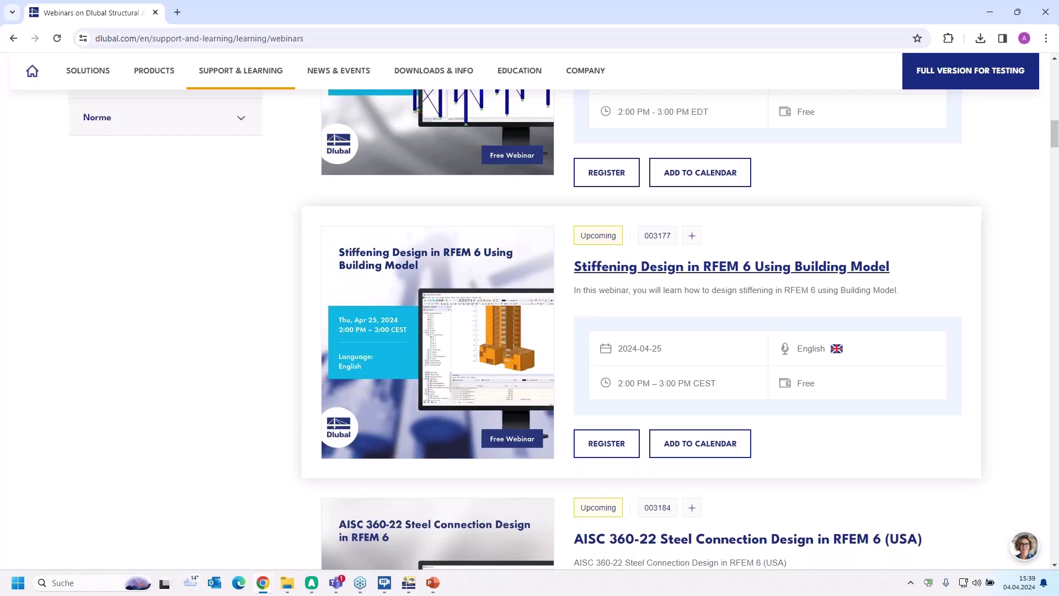
pyautogui.scroll(-9, 821, 313)
pyautogui.scroll(-5, 800, 323)
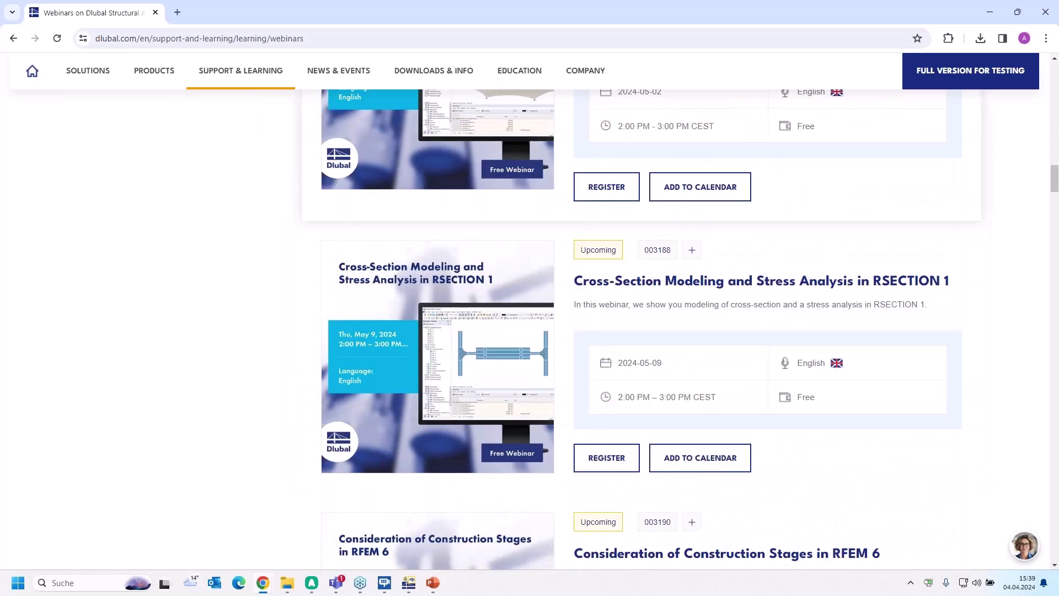
pyautogui.scroll(-6, 778, 331)
pyautogui.scroll(-10, 775, 331)
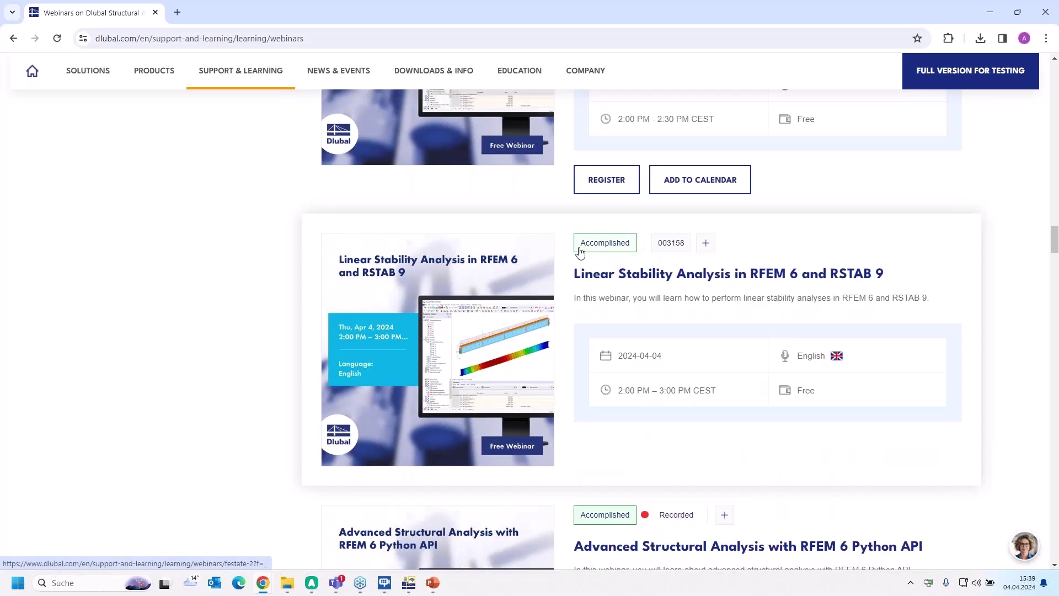
# - Open the webinar "Linear Stability Analysis in RFEM 6 and RSTAB 9" and review its description, schedule, presenters and links
pyautogui.click(601, 276)
pyautogui.scroll(-5, 468, 351)
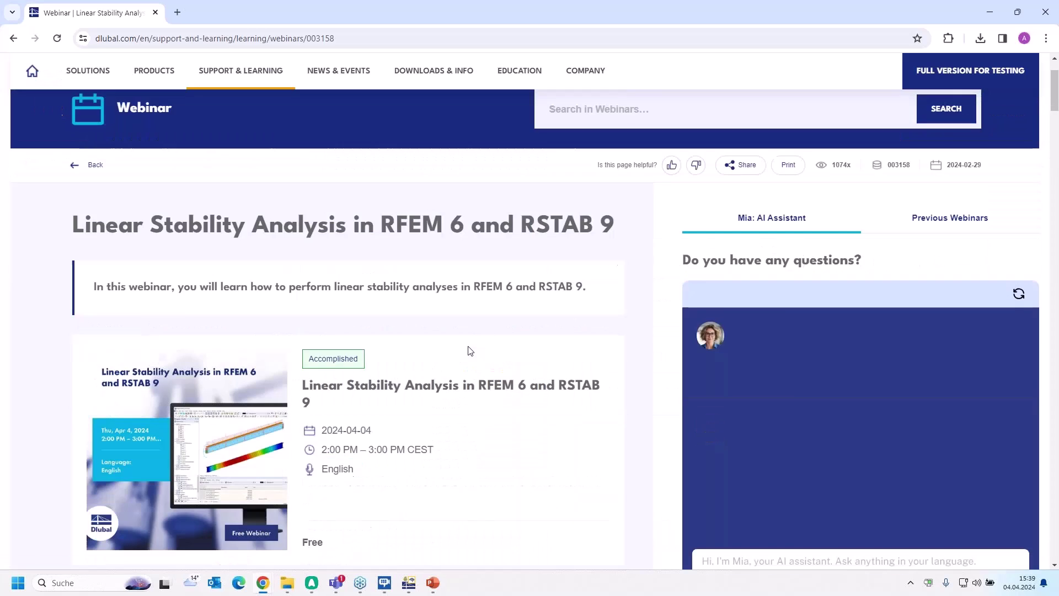
pyautogui.scroll(1, 461, 348)
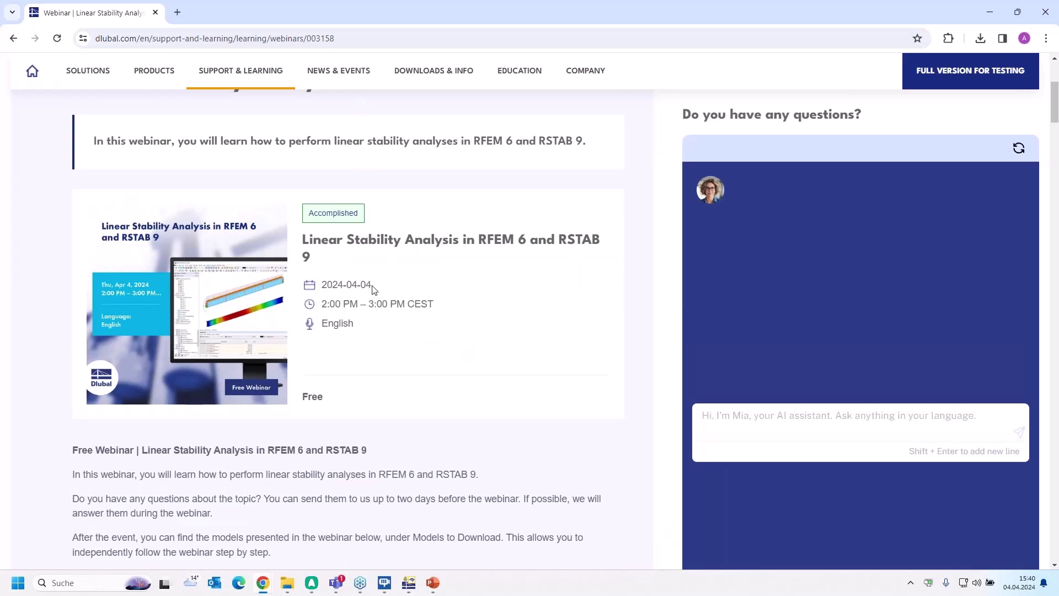
pyautogui.scroll(-2, 362, 337)
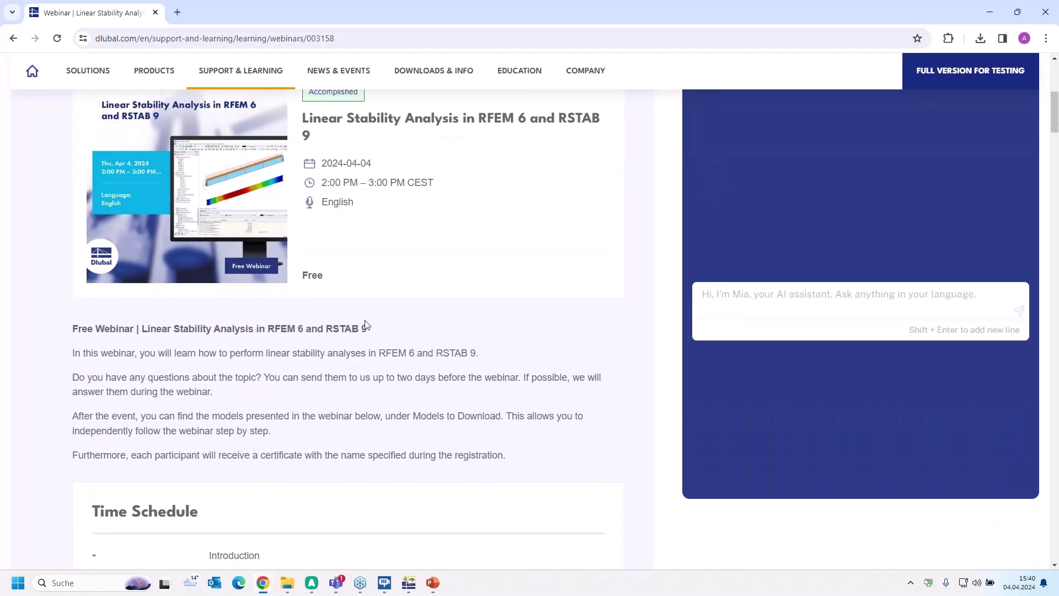
pyautogui.scroll(-12, 365, 324)
pyautogui.scroll(-3, 368, 325)
pyautogui.scroll(5, 367, 324)
pyautogui.scroll(-10, 367, 324)
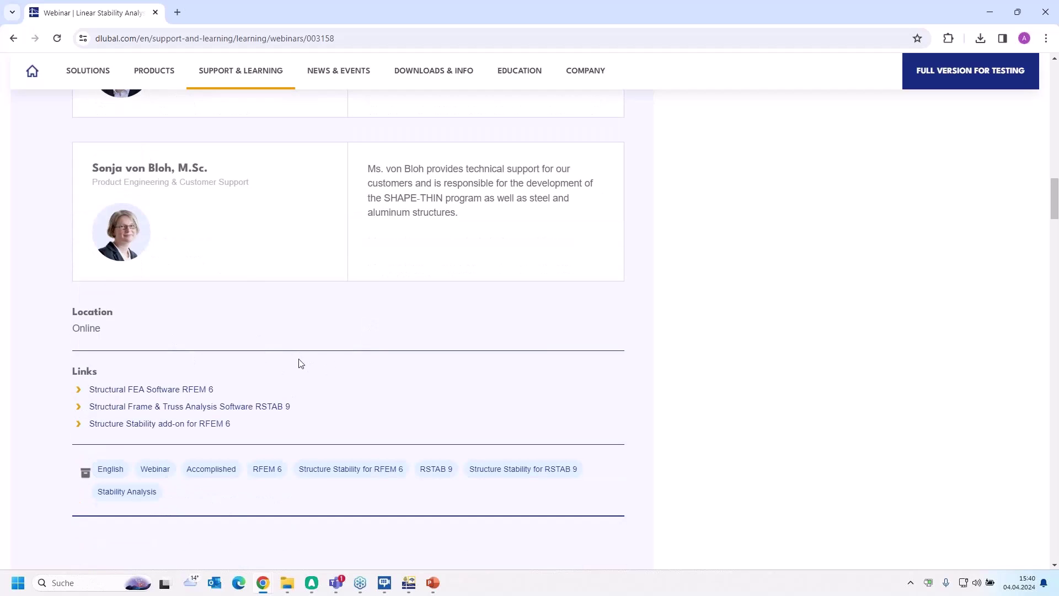
# - Find the webinar's Models to Download and show the second set of models
pyautogui.scroll(-7, 300, 363)
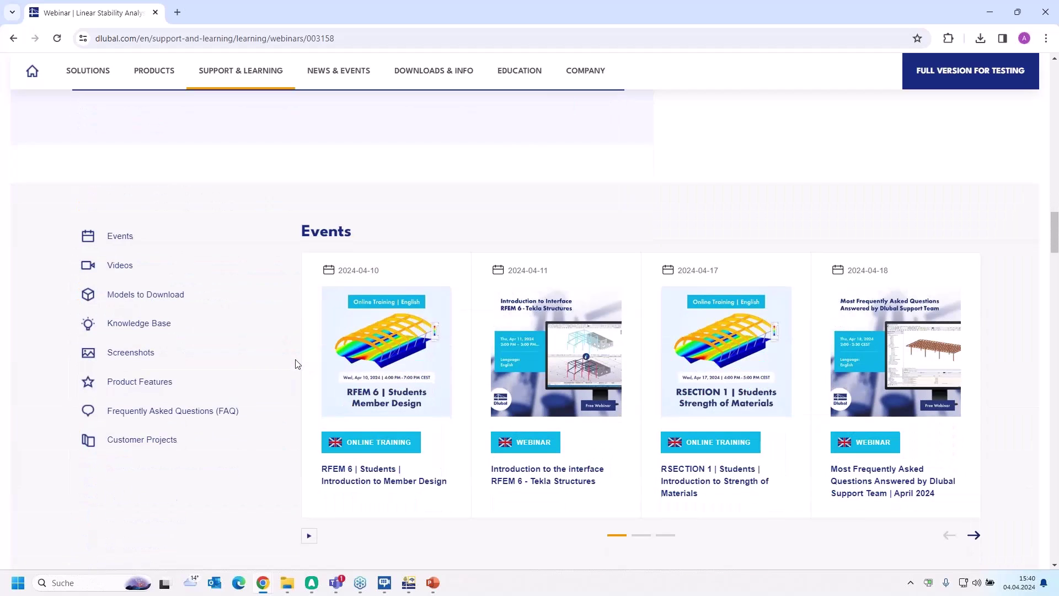
pyautogui.scroll(-10, 300, 362)
pyautogui.moveTo(487, 421)
pyautogui.scroll(-1, 489, 424)
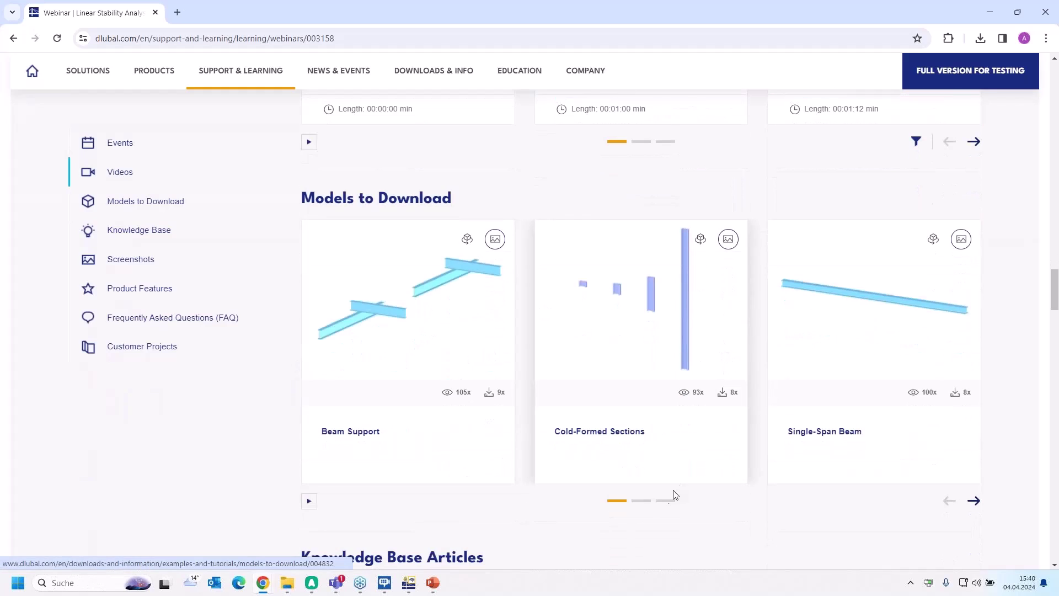
pyautogui.click(641, 501)
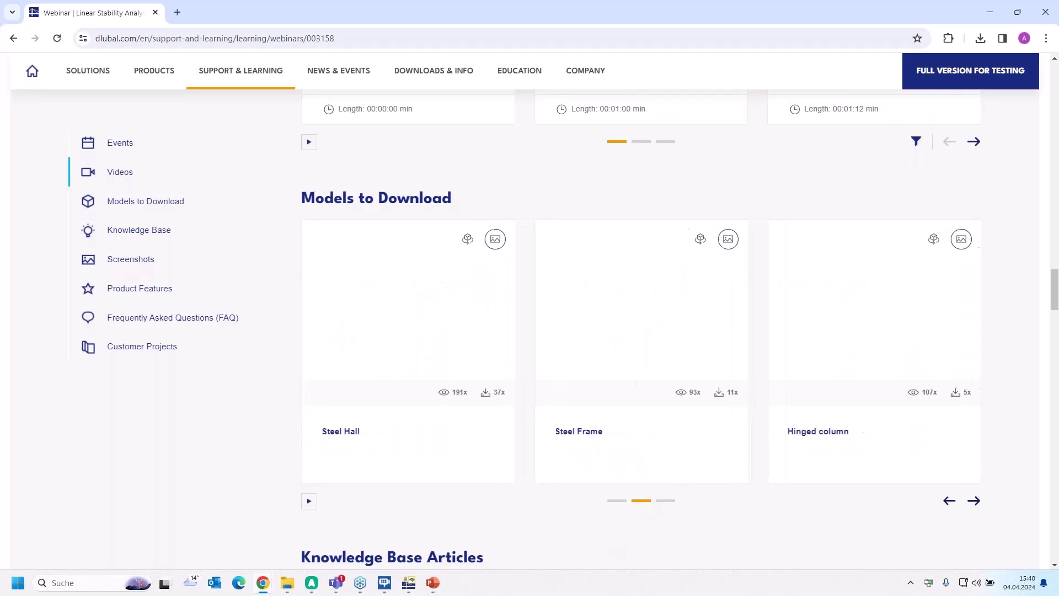